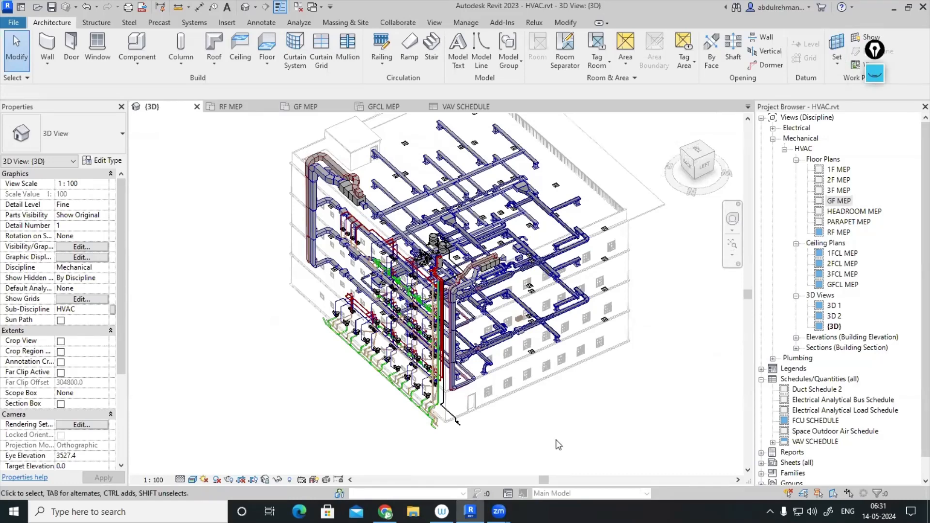
- Examine the drainage pipes, toilet fixtures and supply risers along the building facade in the 3D view
scroll(395, 417, up, 5)
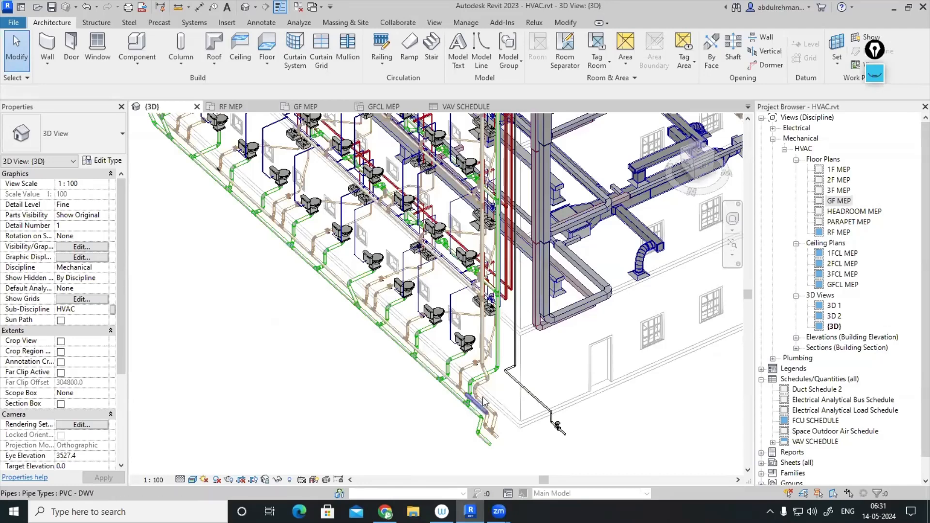
middle_drag(657, 432, 635, 475)
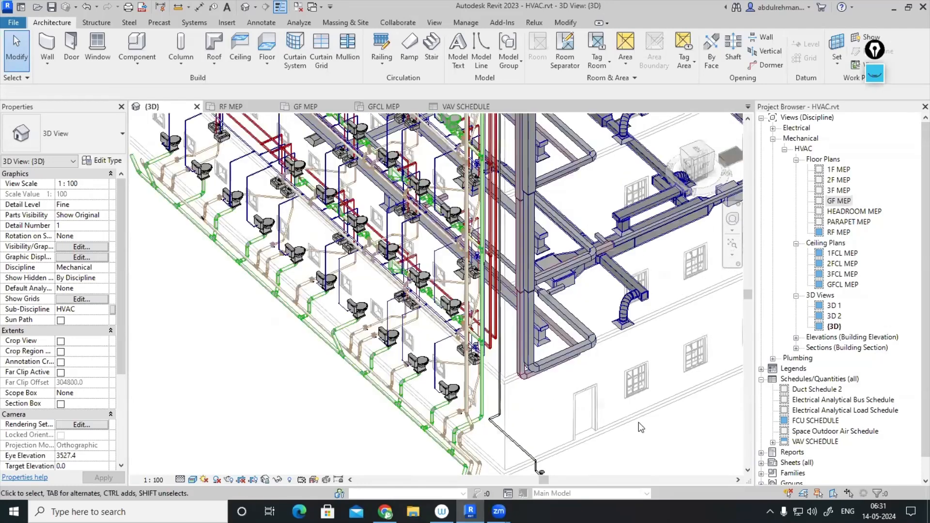
scroll(661, 409, down, 2)
middle_drag(273, 302, 231, 453)
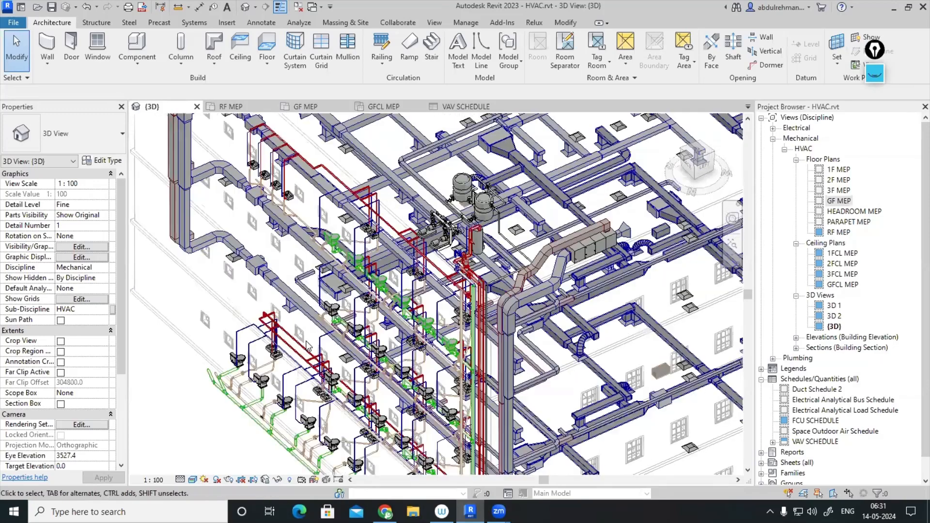
scroll(297, 344, up, 2)
scroll(296, 344, up, 1)
scroll(339, 342, down, 1)
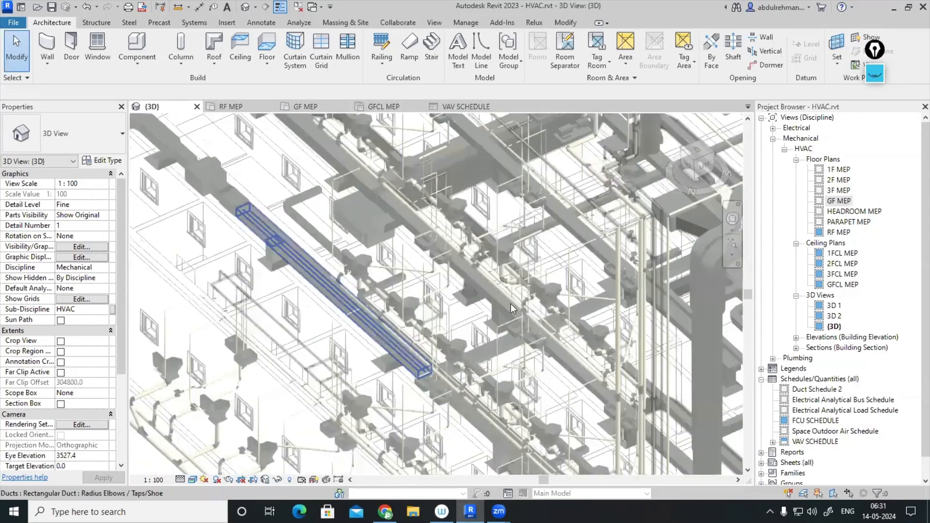
middle_drag(522, 301, 527, 271)
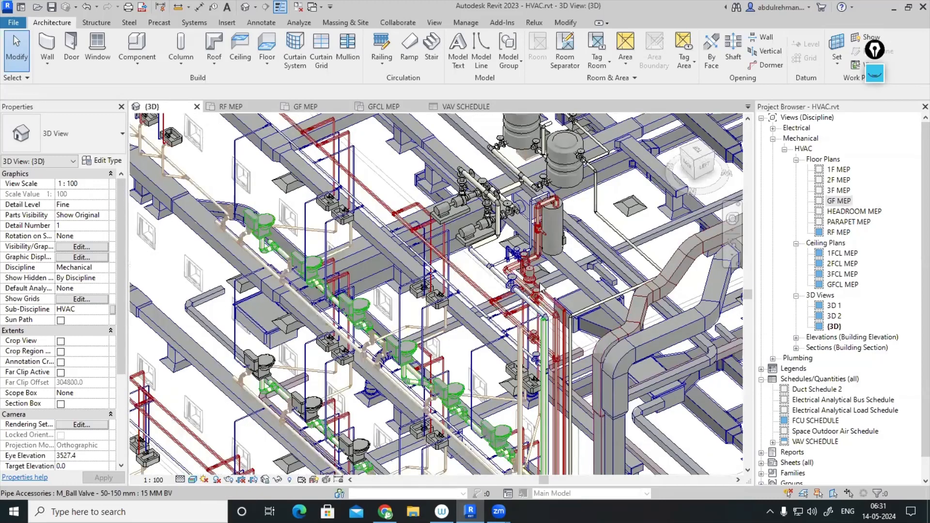
- Examine the rooftop water heater, pumps, valves and storage tanks with their connecting pipes
scroll(527, 271, up, 2)
scroll(527, 269, up, 3)
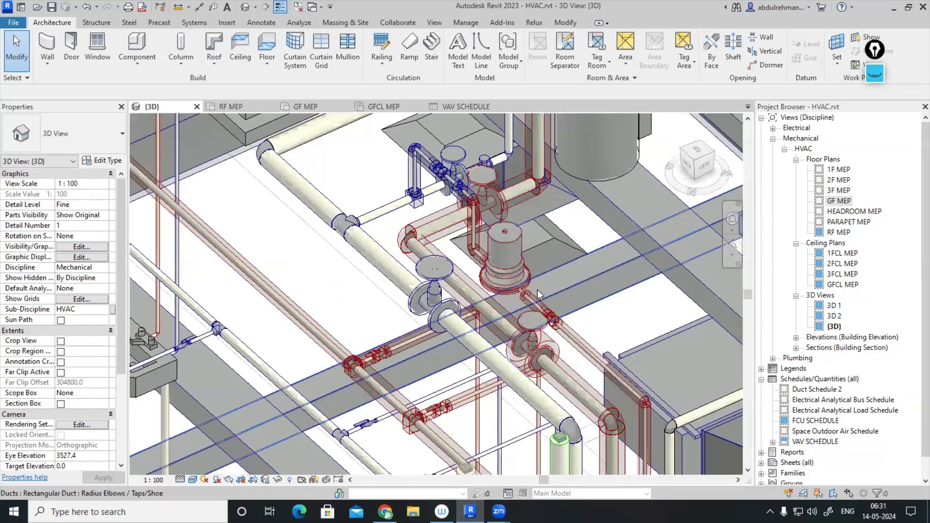
scroll(332, 269, down, 2)
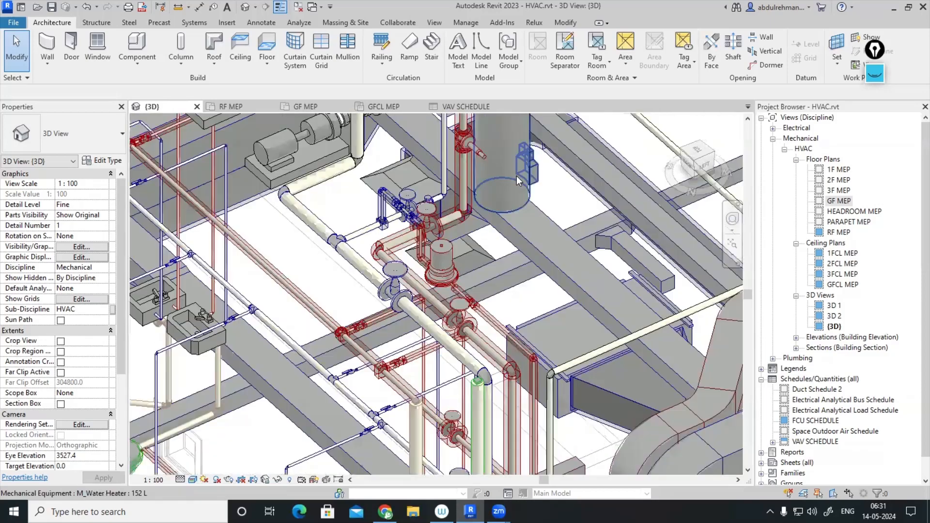
middle_drag(559, 200, 577, 372)
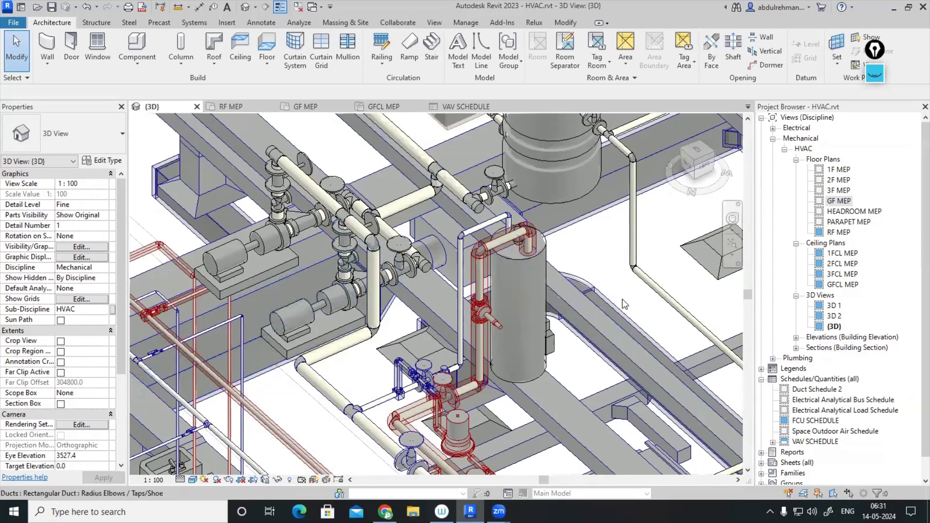
scroll(636, 271, down, 2)
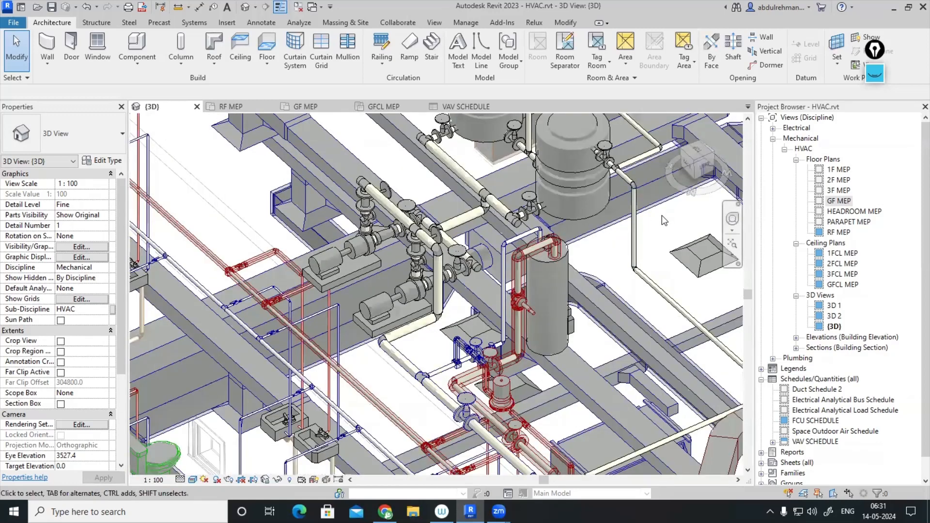
middle_drag(665, 224, 601, 324)
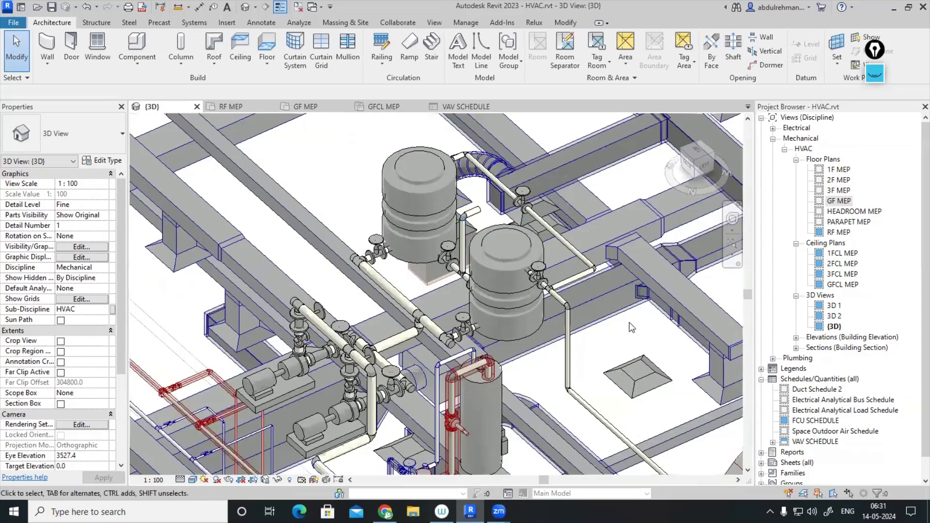
scroll(600, 324, down, 5)
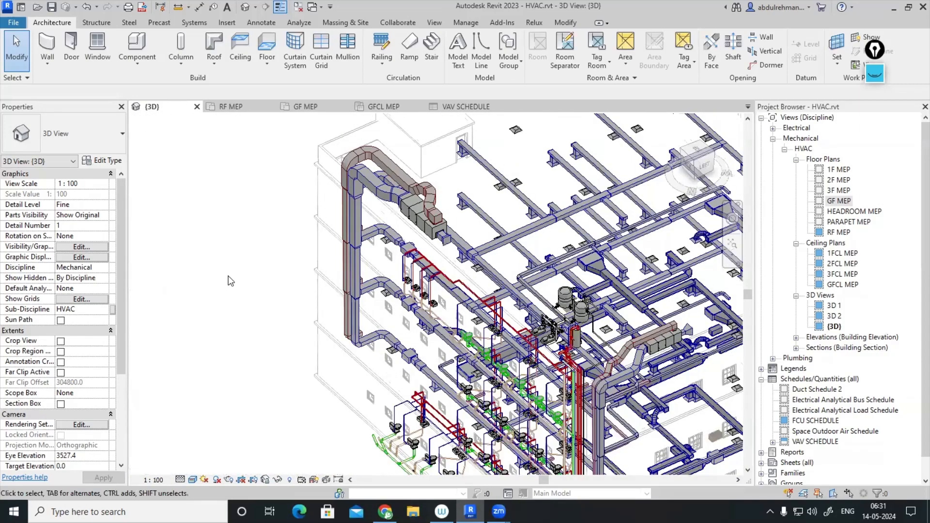
- Examine the duct risers, rooftop air handling units and branch ducts, and view the building from its front side
middle_drag(224, 278, 163, 236)
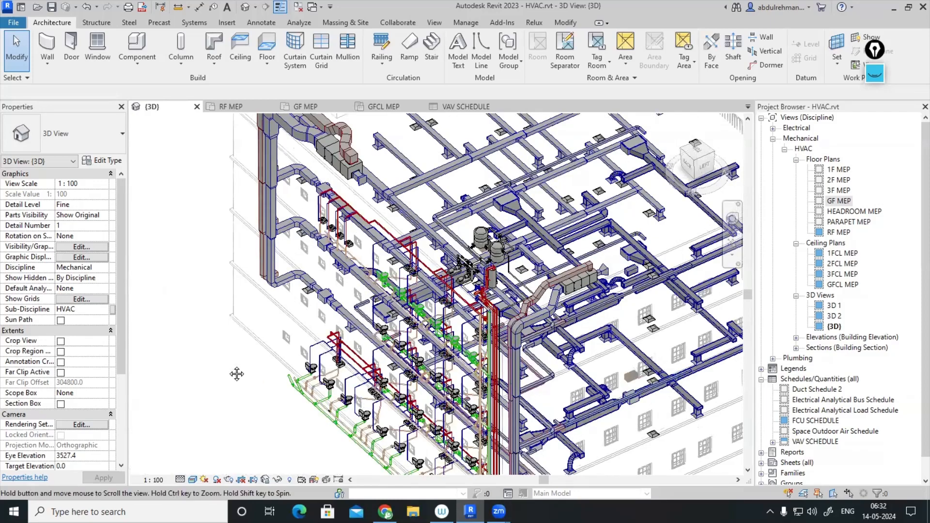
middle_drag(236, 374, 159, 277)
scroll(473, 354, up, 4)
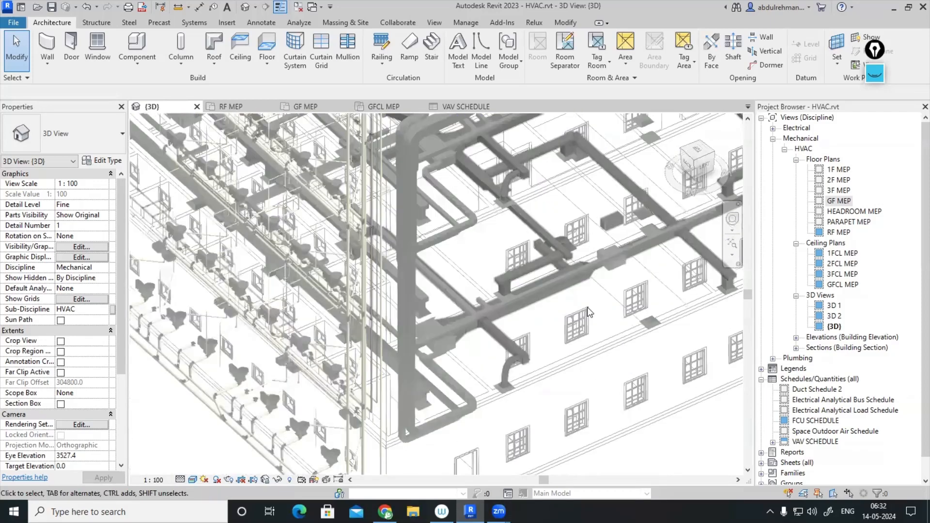
scroll(619, 299, down, 3)
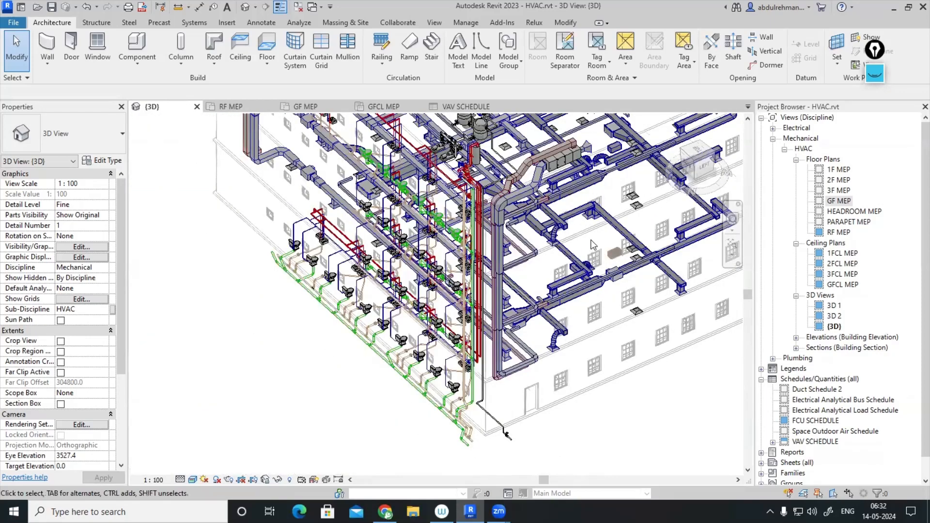
middle_drag(599, 248, 624, 384)
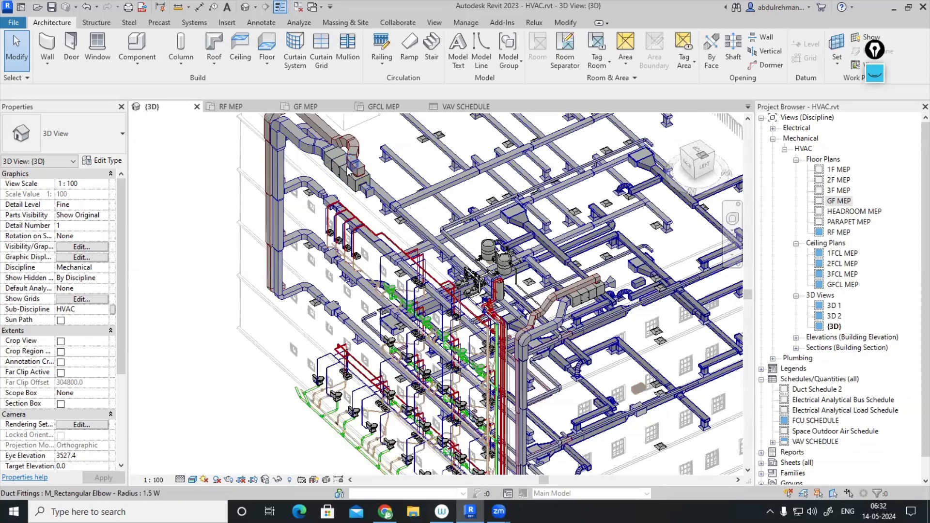
scroll(567, 294, up, 3)
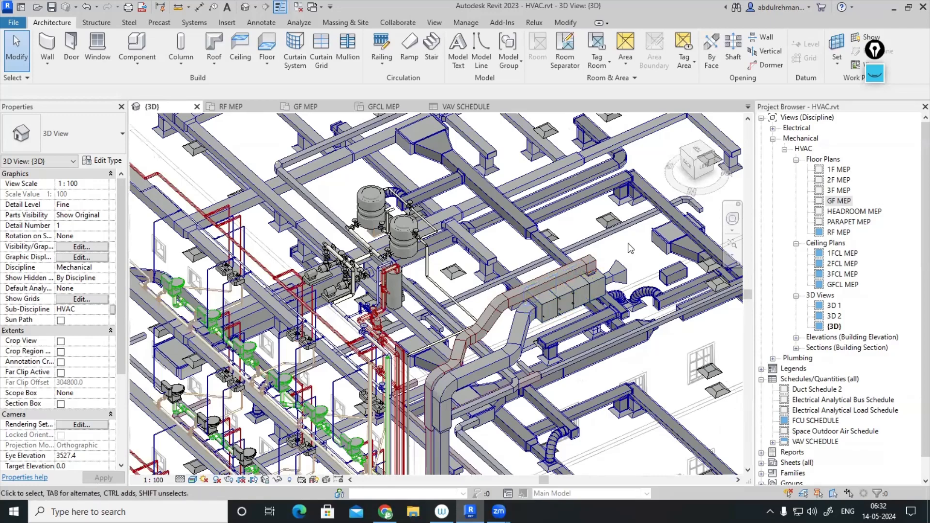
scroll(628, 244, down, 5)
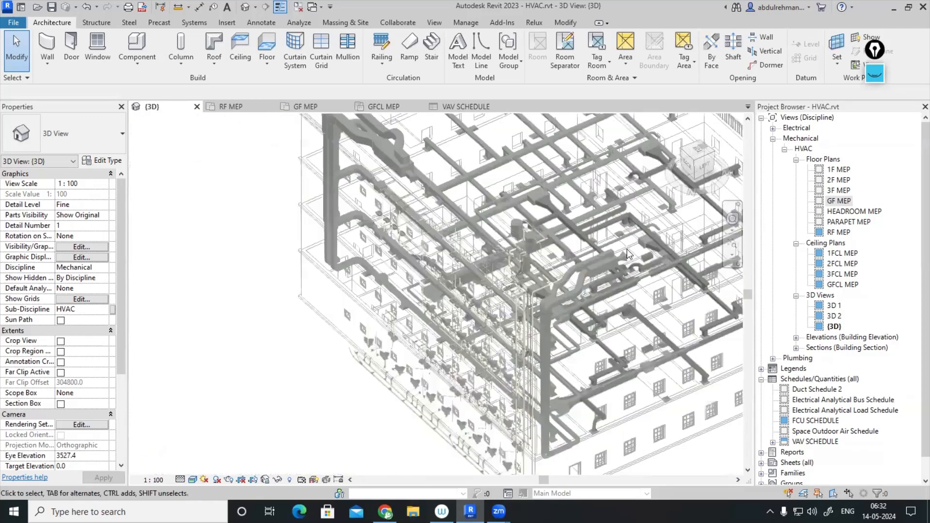
middle_drag(688, 414, 602, 392)
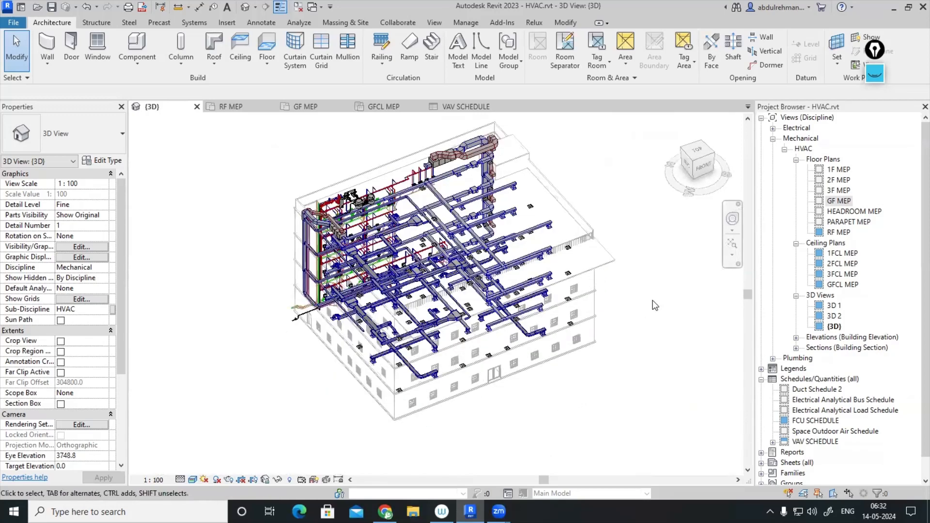
- Open the GF MEP floor plan and look over the ground floor offices, corridor, toilets and shafts
double_click(839, 205)
scroll(458, 357, down, 4)
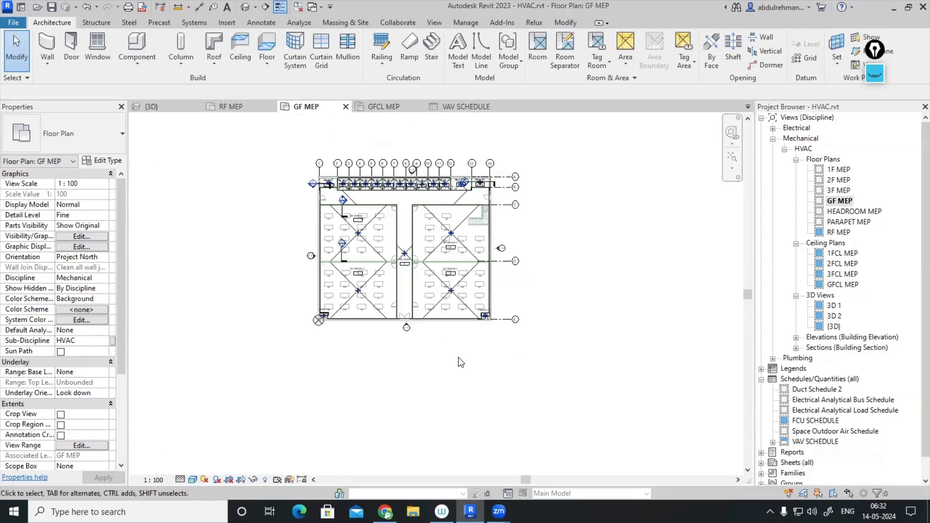
middle_drag(431, 388, 387, 406)
scroll(311, 257, up, 3)
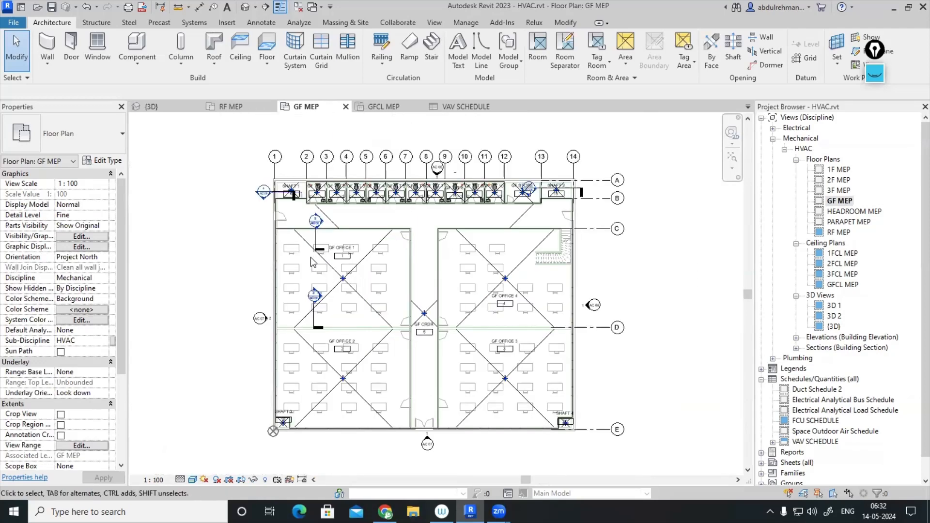
middle_drag(647, 366, 495, 319)
scroll(482, 318, down, 1)
scroll(482, 318, down, 1)
- Sketch a freehand square room outline with the annotation pen in the blank area beside the floor plan
click(875, 75)
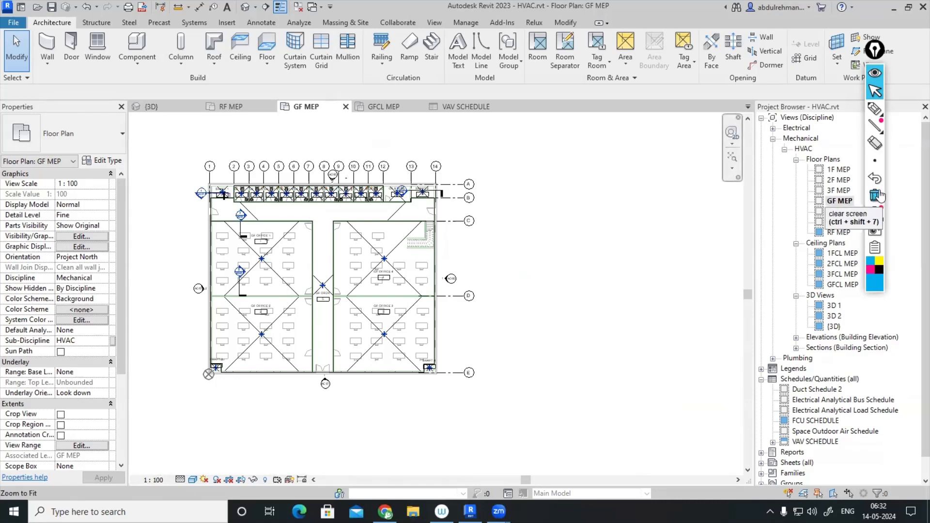
mouse_move(875, 109)
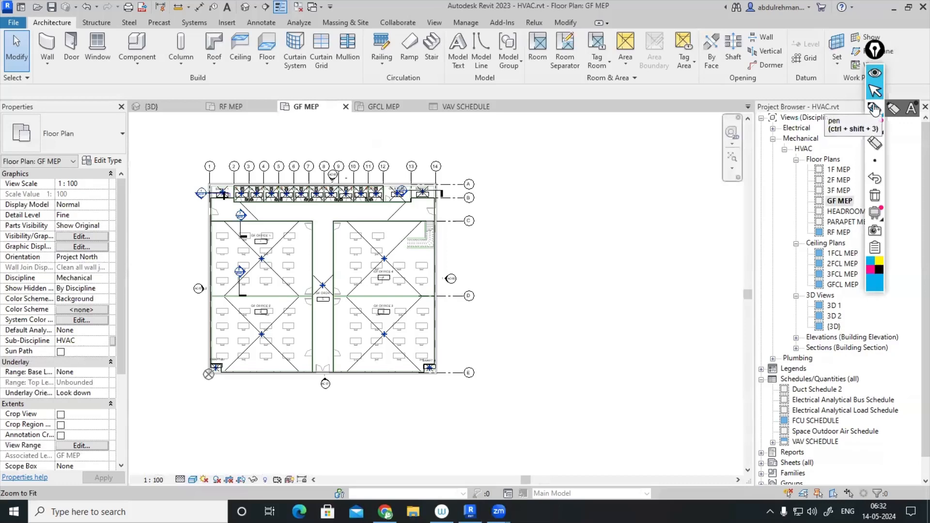
click(875, 109)
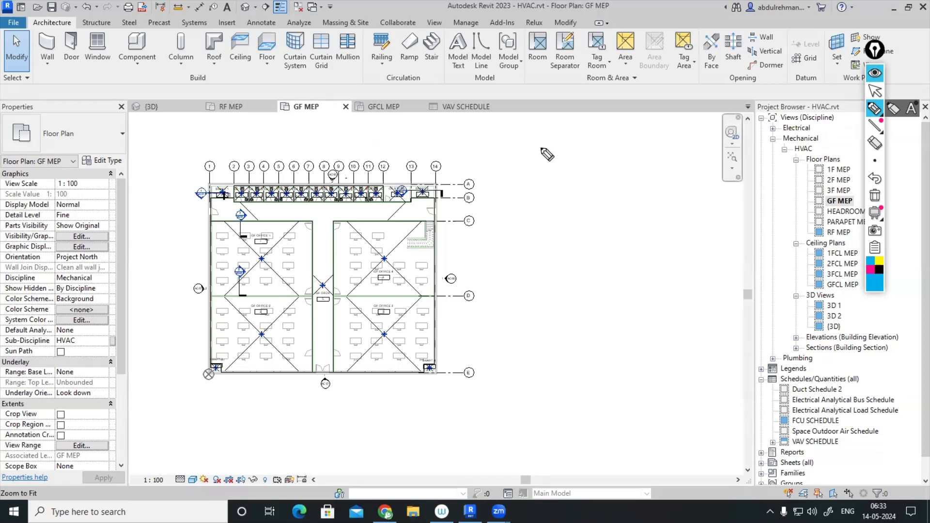
mouse_move(511, 263)
mouse_down()
mouse_move(506, 357)
mouse_move(600, 251)
mouse_move(595, 351)
mouse_up()
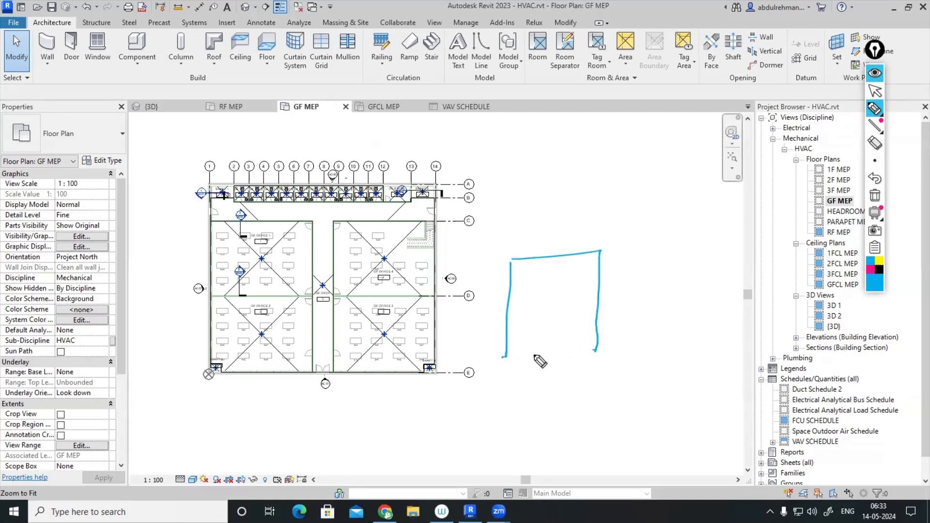
drag(503, 357, 605, 347)
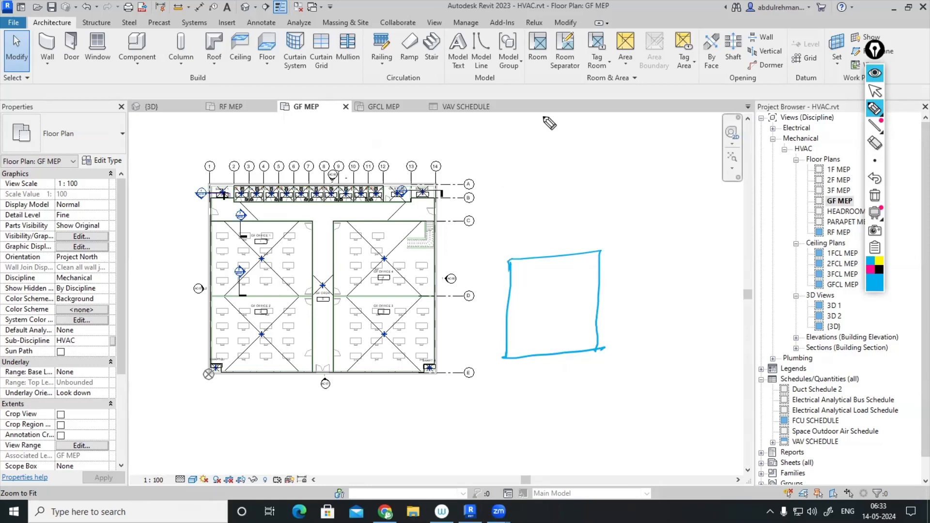
- Sketch a ceiling void section above the square, mark its depth as 500, and add sloped lines over it
drag(496, 174, 591, 172)
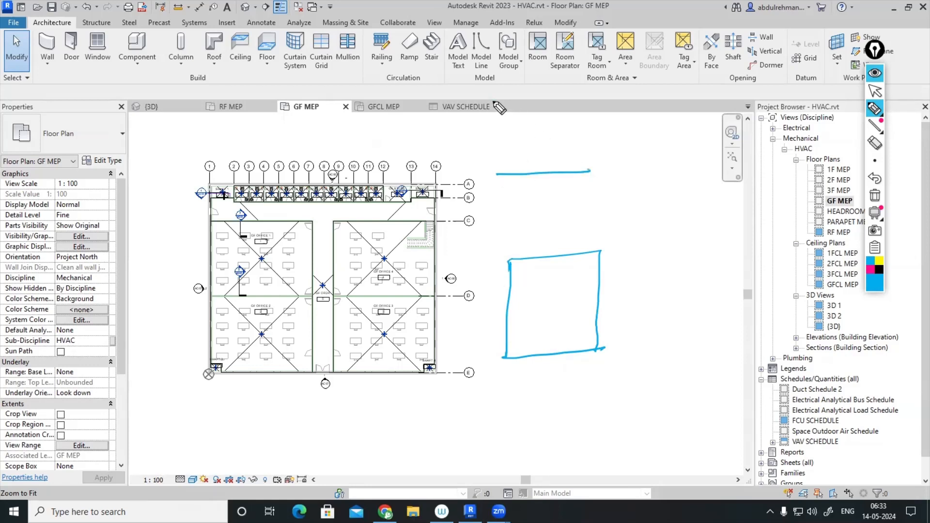
drag(493, 102, 588, 102)
drag(499, 99, 499, 184)
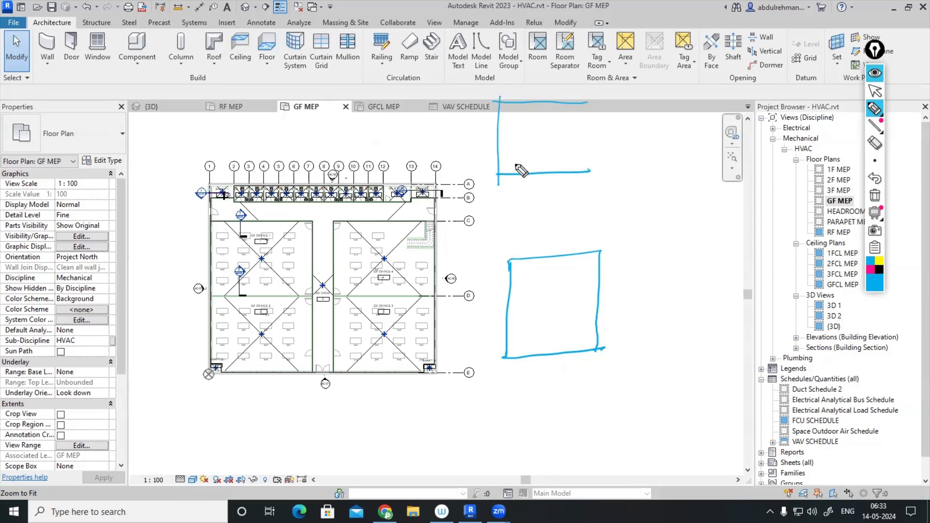
drag(585, 101, 592, 186)
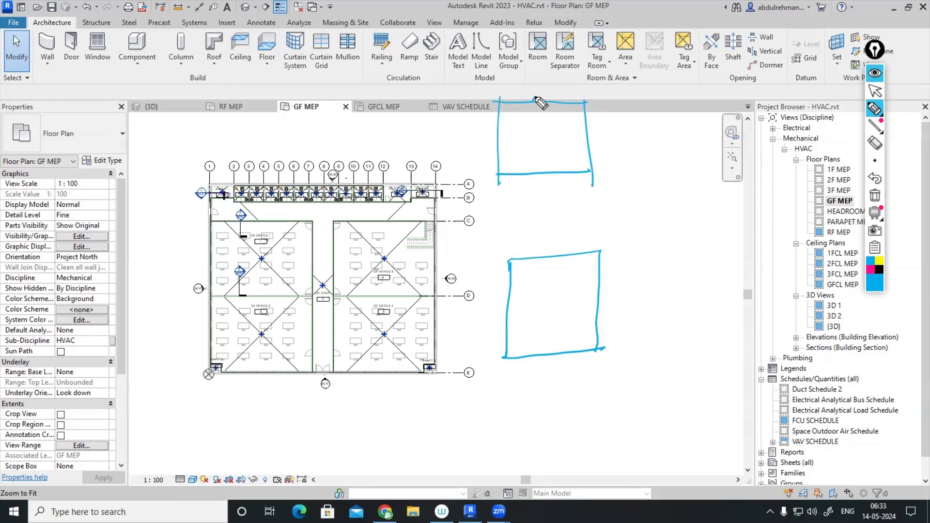
mouse_move(532, 100)
mouse_down()
mouse_move(544, 117)
mouse_move(546, 170)
mouse_up()
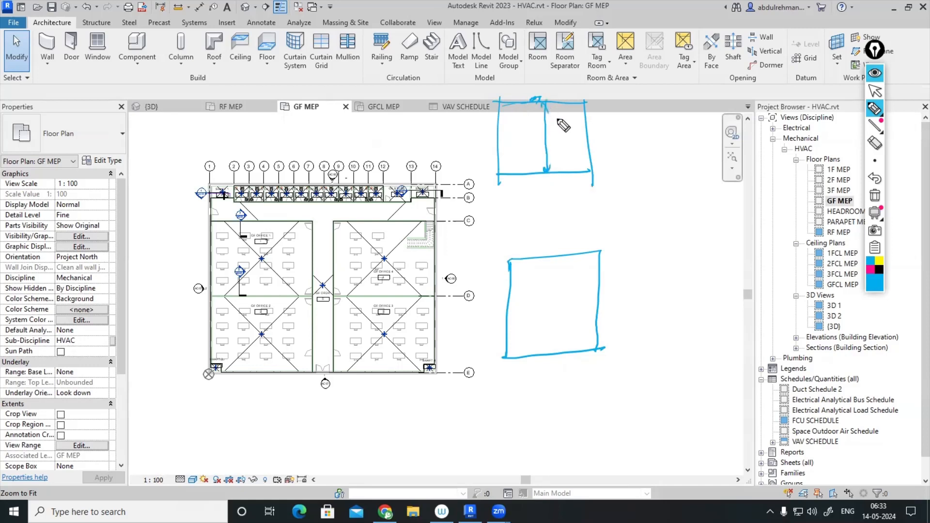
mouse_move(561, 118)
mouse_down()
mouse_move(554, 130)
mouse_move(574, 116)
mouse_up()
mouse_move(501, 99)
mouse_down()
mouse_move(526, 80)
mouse_move(604, 96)
mouse_up()
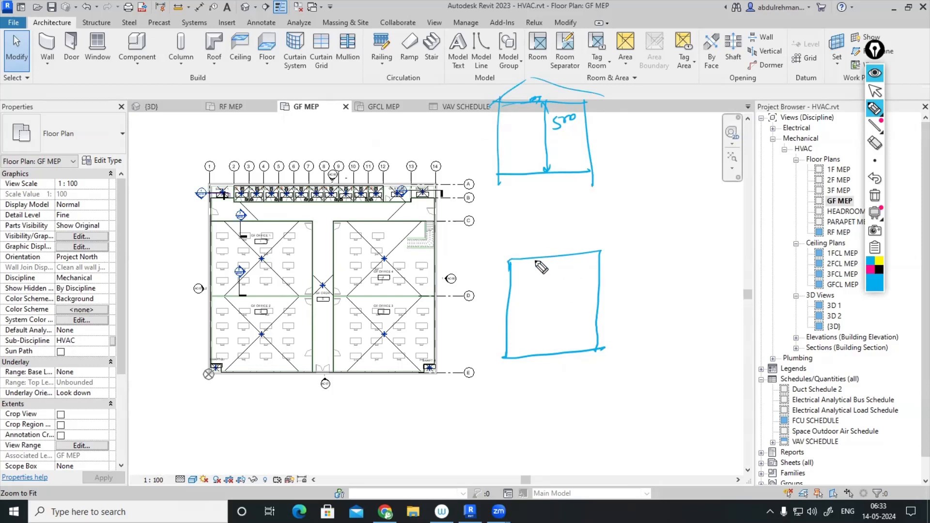
- Hatch the inside of the sketched square with short diagonal pen strokes
mouse_move(528, 268)
mouse_down()
mouse_move(503, 295)
mouse_move(511, 313)
mouse_up()
mouse_move(545, 291)
mouse_down()
mouse_move(516, 323)
mouse_move(550, 329)
mouse_up()
drag(573, 324, 560, 336)
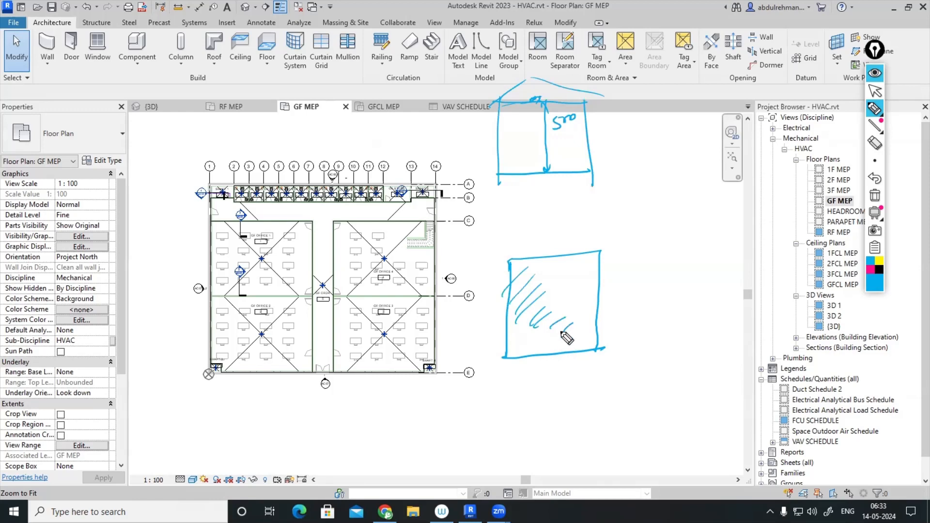
- Handwrite the area-per-TR rule of thumb diagonally across the floor plan's lower offices and underline it
mouse_move(336, 359)
mouse_down()
mouse_move(398, 335)
mouse_move(382, 320)
mouse_move(411, 314)
mouse_move(465, 269)
mouse_move(476, 245)
mouse_up()
drag(378, 359, 349, 385)
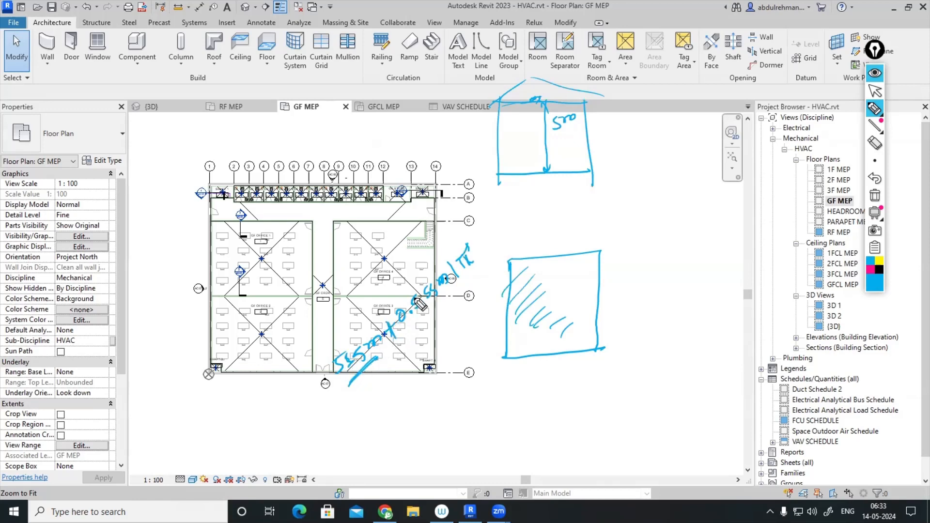
drag(458, 234, 466, 256)
drag(371, 381, 477, 266)
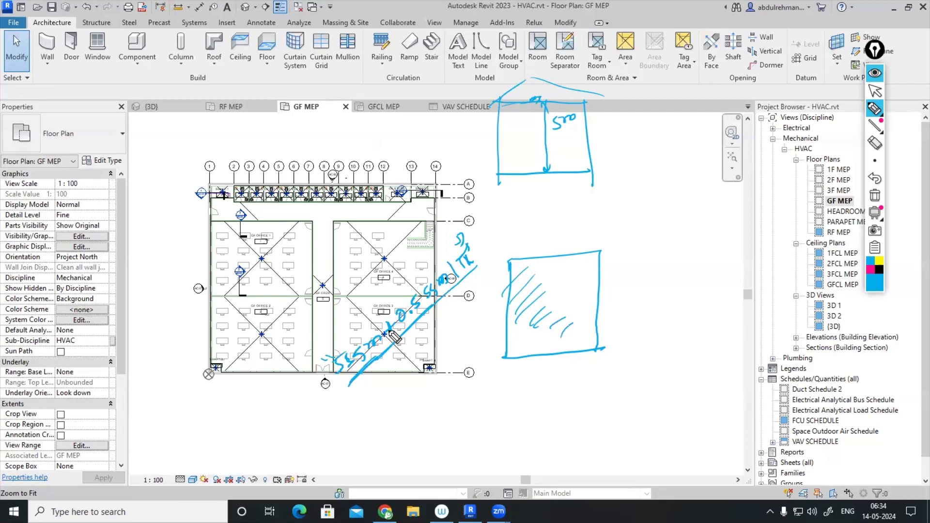
click(875, 72)
drag(436, 246, 435, 252)
- Handwrite a second area-per-TR note beside the section sketch, underline its end, and hide the pen annotations
mouse_move(643, 161)
mouse_down()
mouse_move(662, 169)
mouse_move(696, 134)
mouse_move(696, 161)
mouse_move(708, 158)
mouse_move(723, 121)
mouse_up()
click(624, 167)
drag(625, 166, 628, 170)
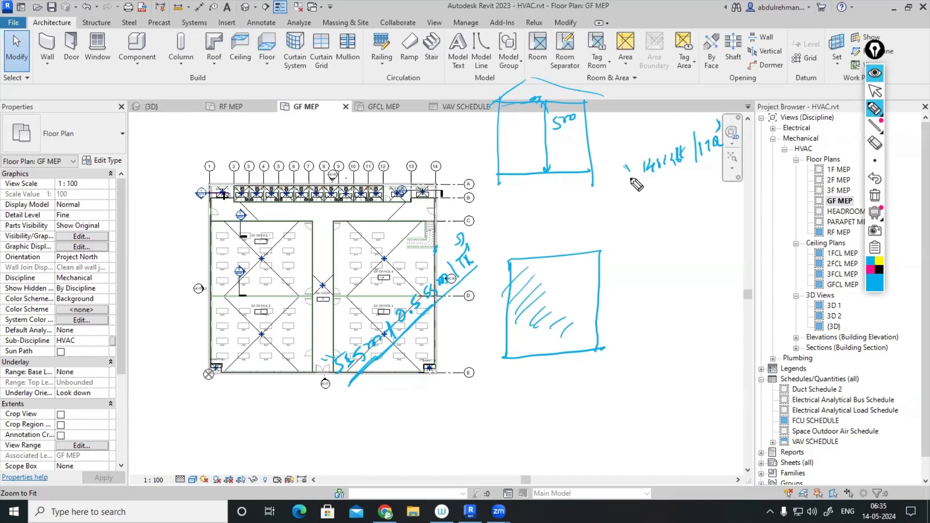
drag(681, 173, 702, 165)
drag(679, 182, 702, 170)
click(874, 73)
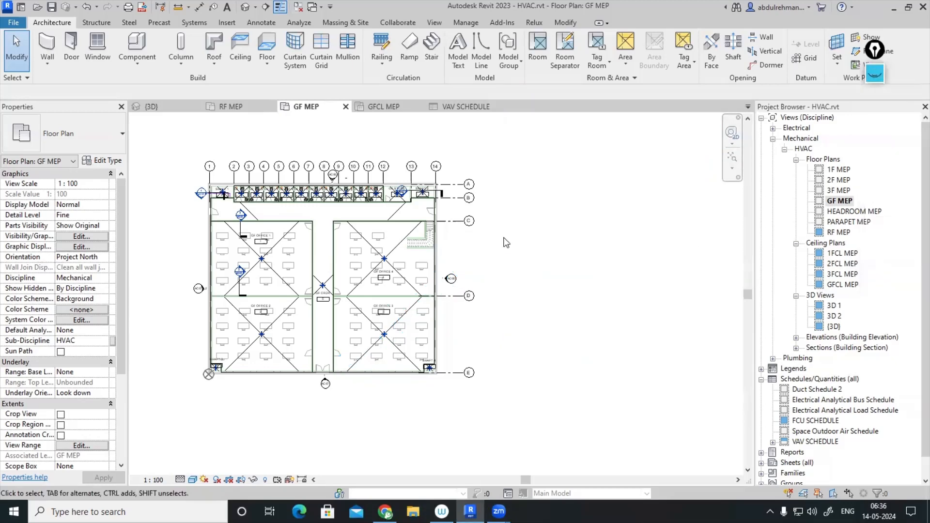
middle_drag(504, 243, 540, 241)
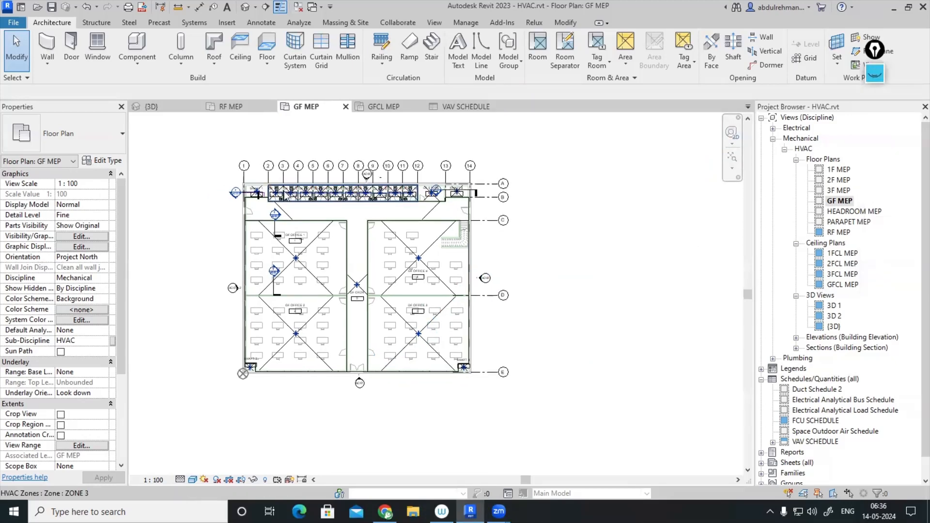
middle_drag(189, 166, 240, 159)
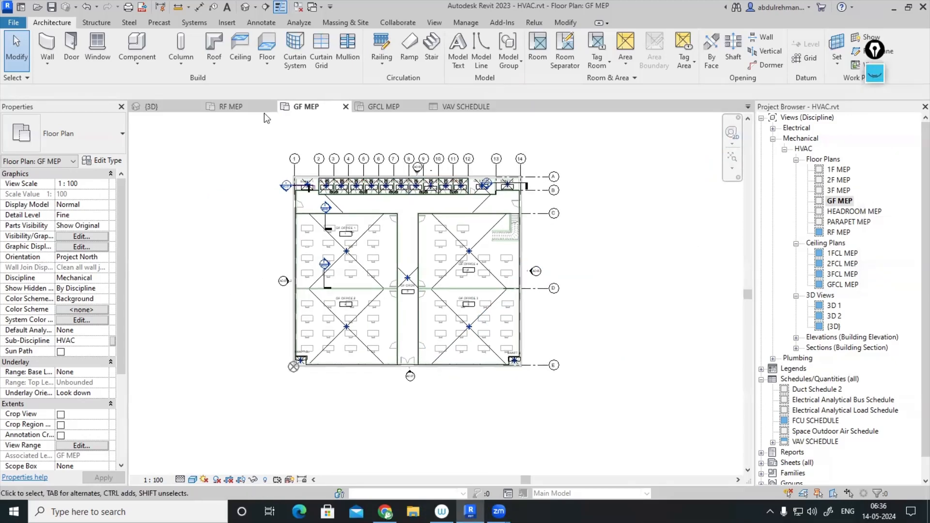
click(178, 9)
click(294, 176)
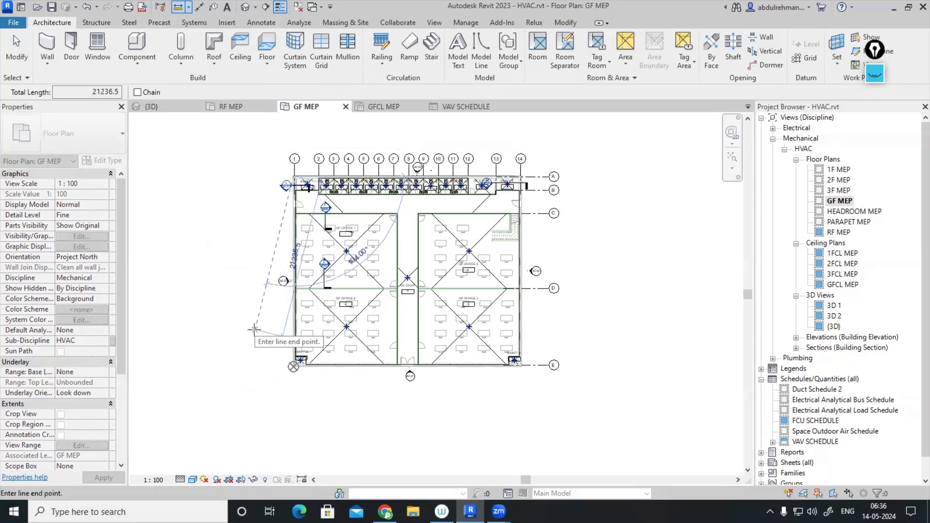
key(Escape)
key(Escape)
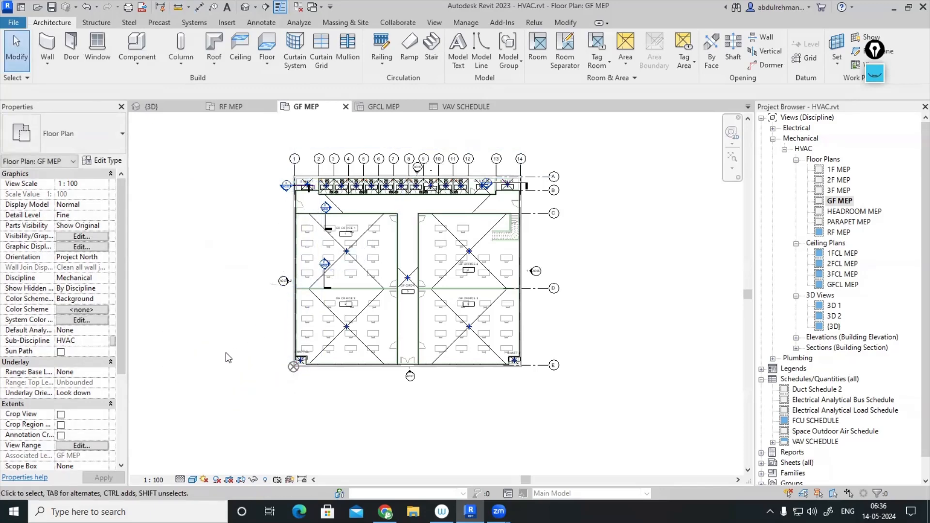
click(13, 511)
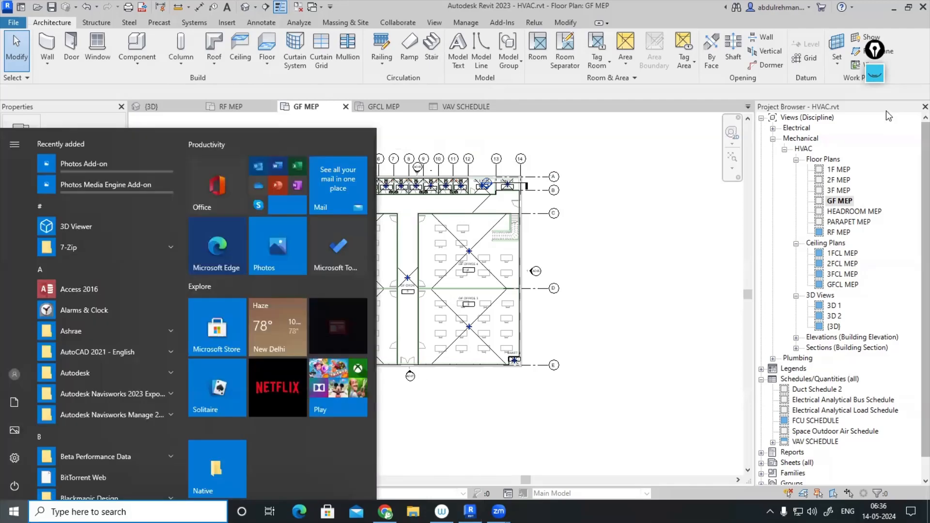
click(875, 73)
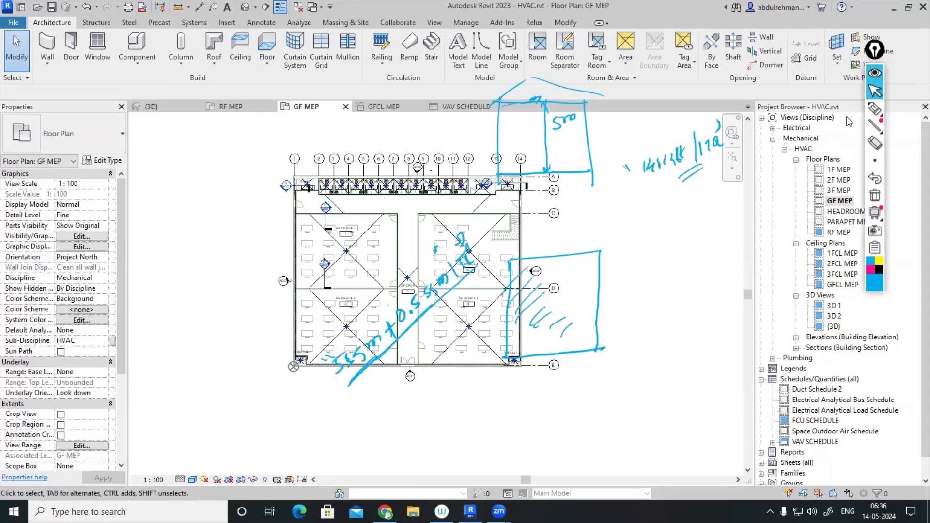
click(874, 75)
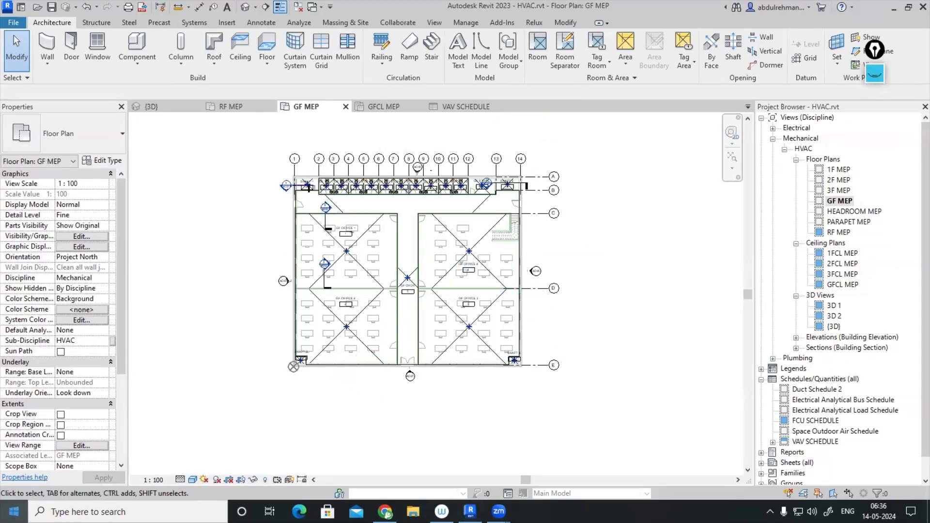
- Switch to Calculator and multiply 30 by 25 to work out the floor area
click(96, 512)
text(cal)
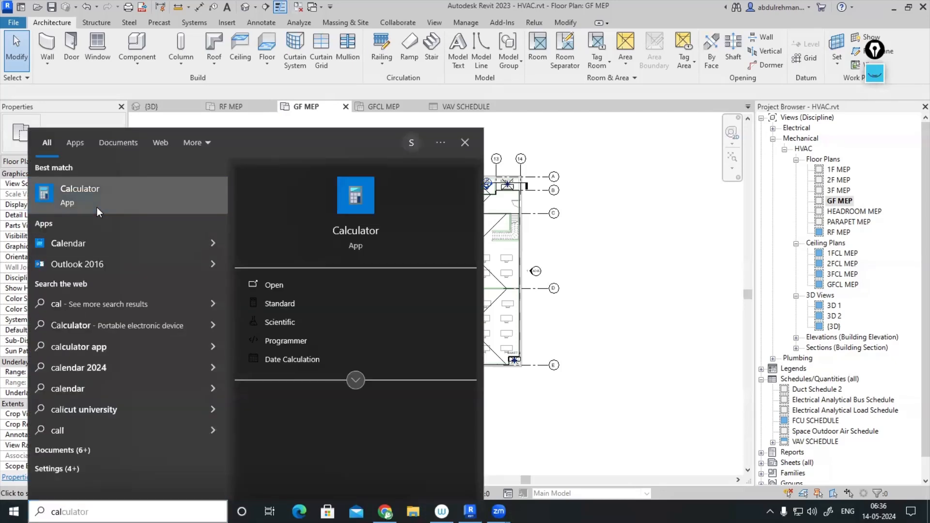
click(97, 207)
text(3)
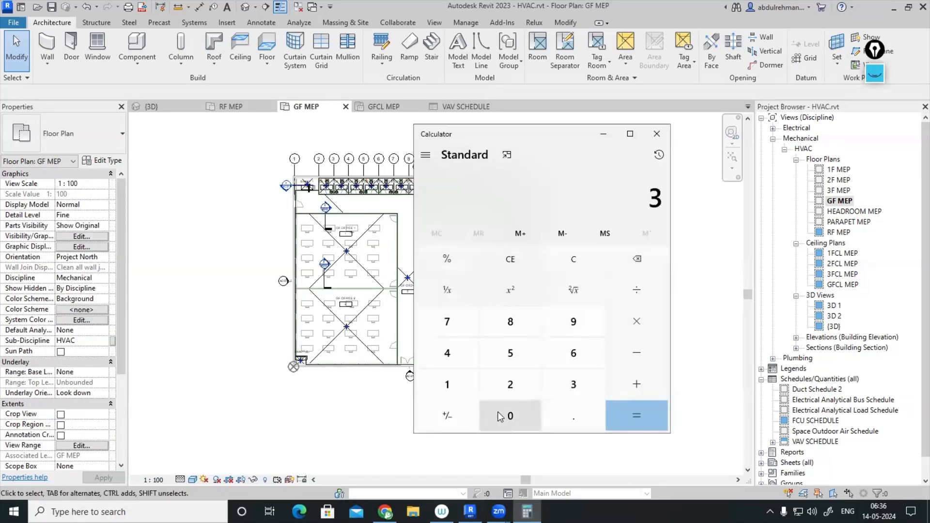
click(510, 415)
click(637, 321)
click(510, 384)
click(510, 353)
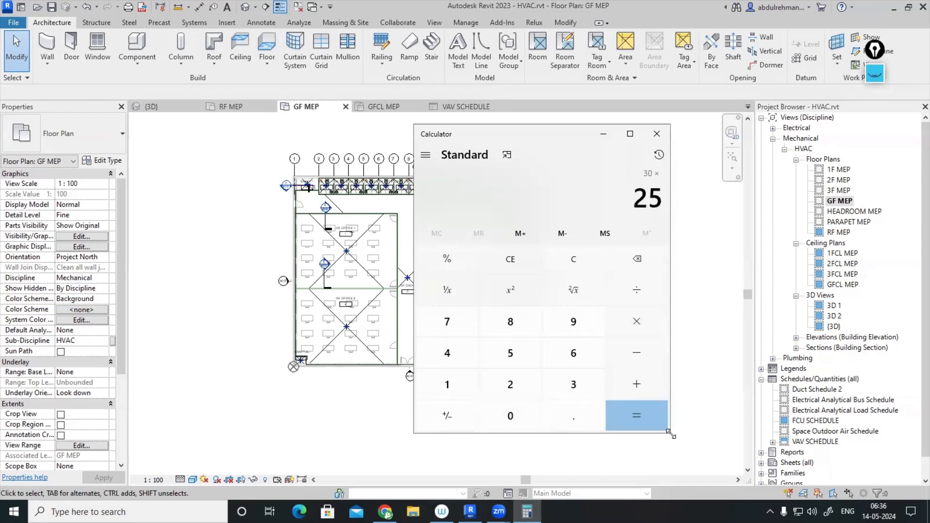
click(634, 417)
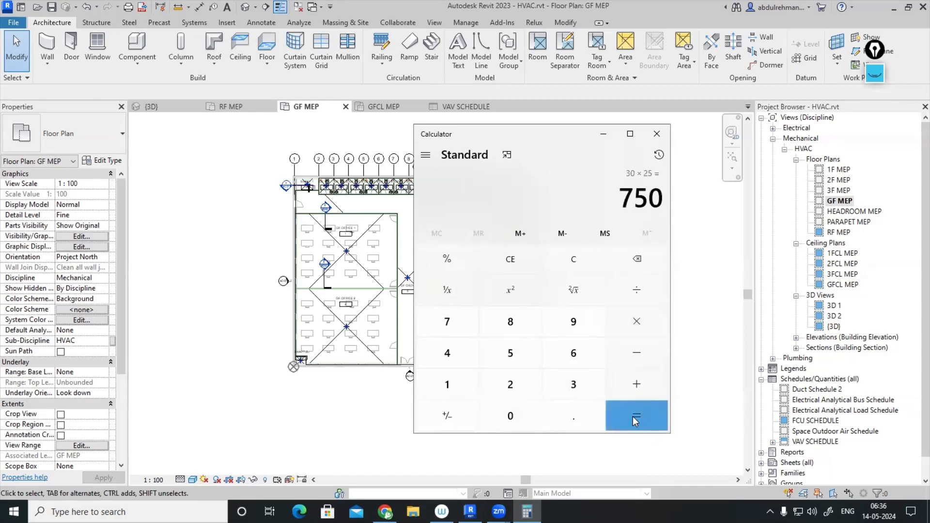
- Convert the calculated area to square feet by multiplying it by 10.765
click(635, 323)
click(466, 382)
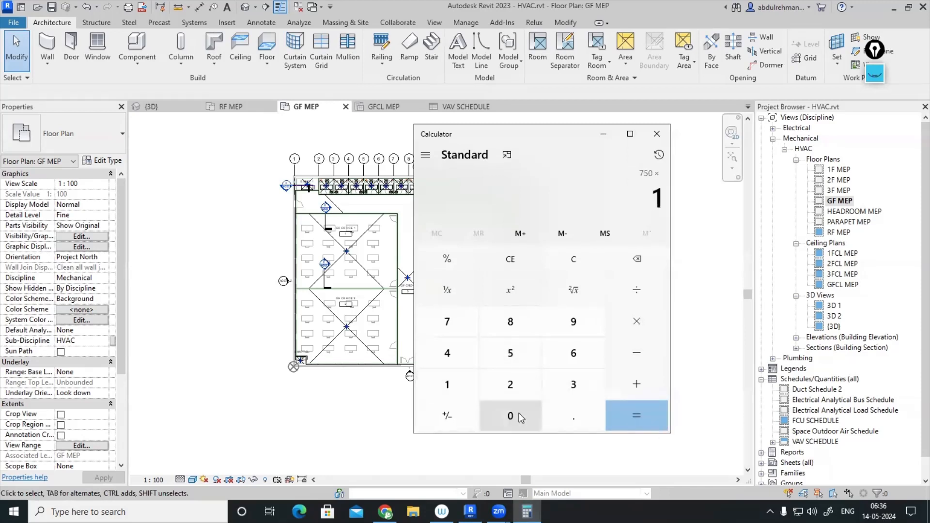
click(521, 413)
click(557, 407)
click(444, 320)
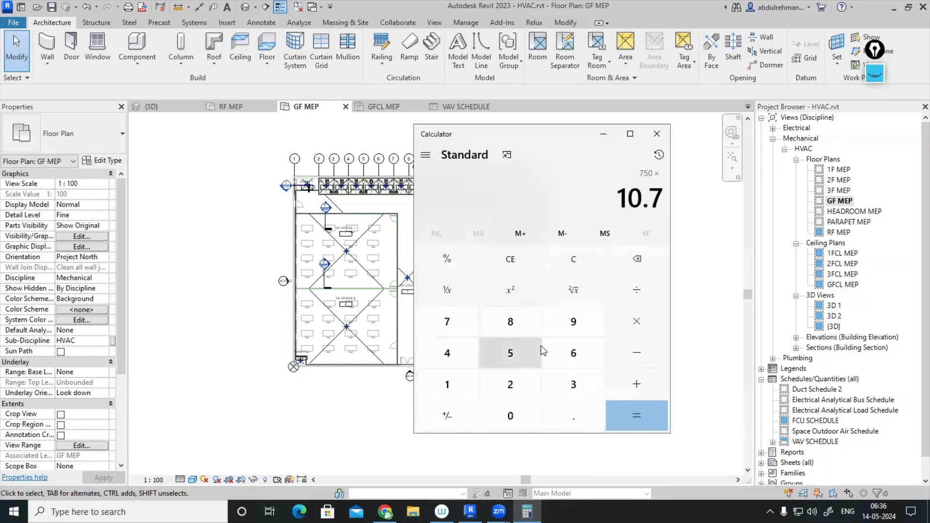
click(579, 354)
click(525, 350)
click(647, 420)
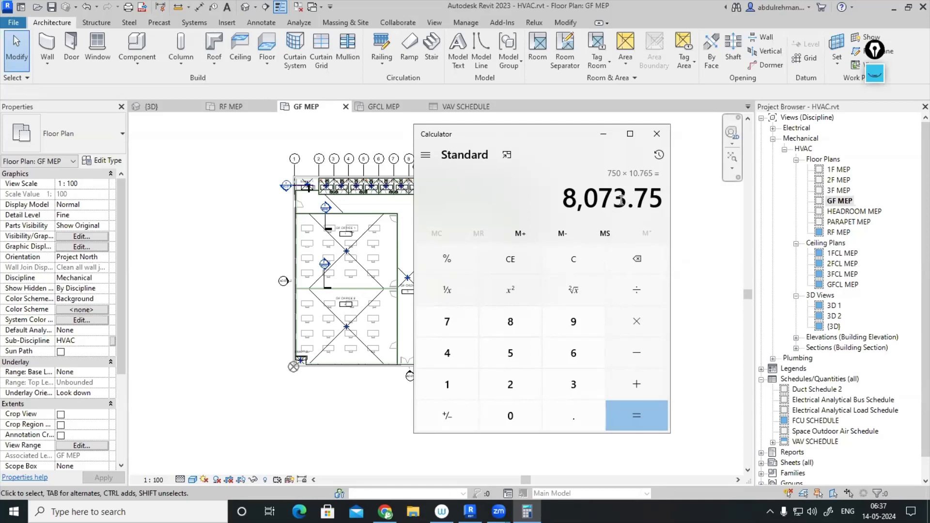
- Divide the converted area by 140, and multiply that result by 4
click(637, 295)
click(448, 383)
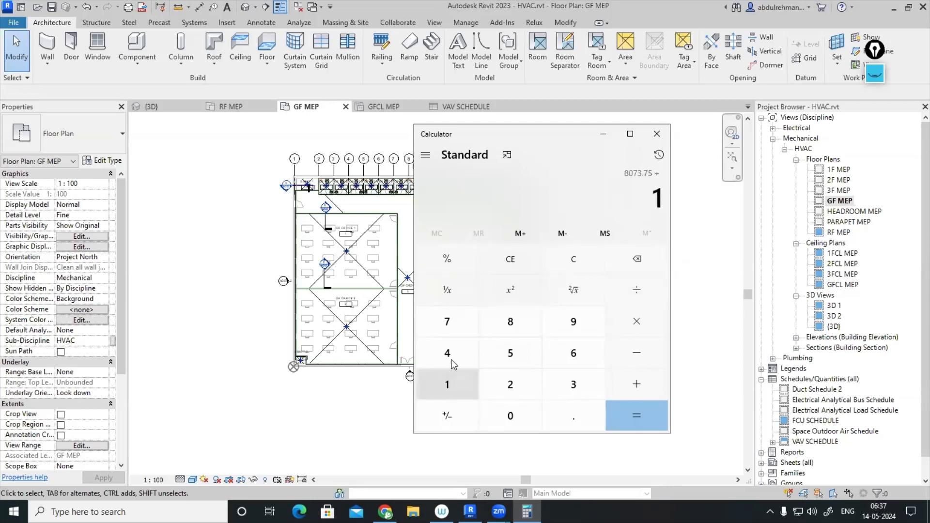
click(447, 353)
click(525, 411)
click(634, 423)
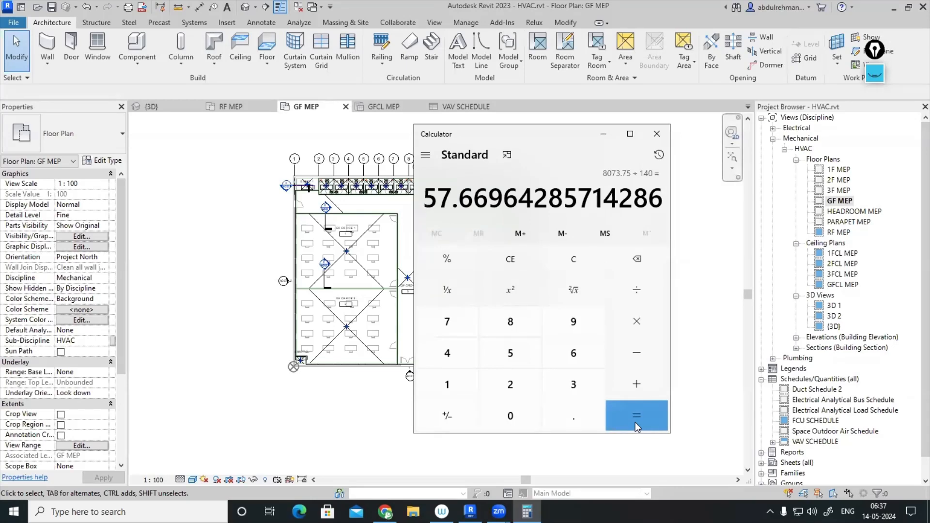
click(637, 322)
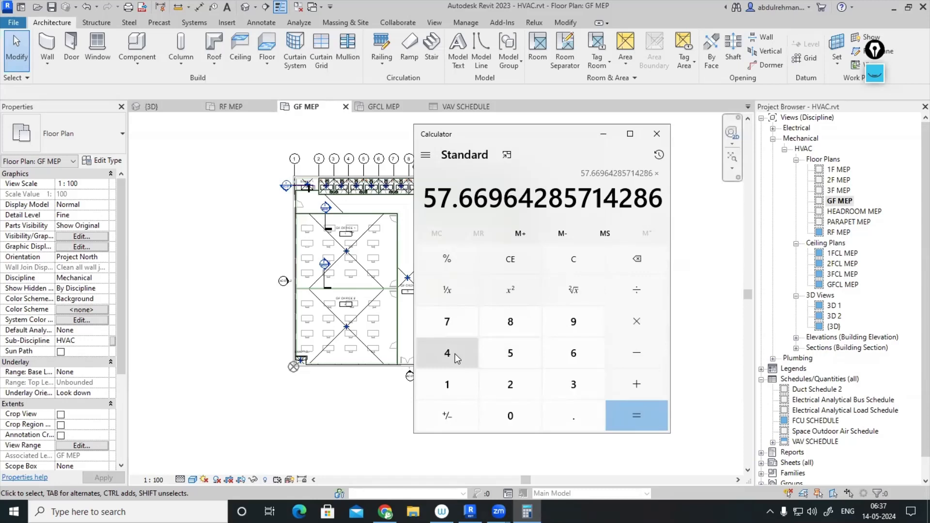
click(455, 354)
click(661, 416)
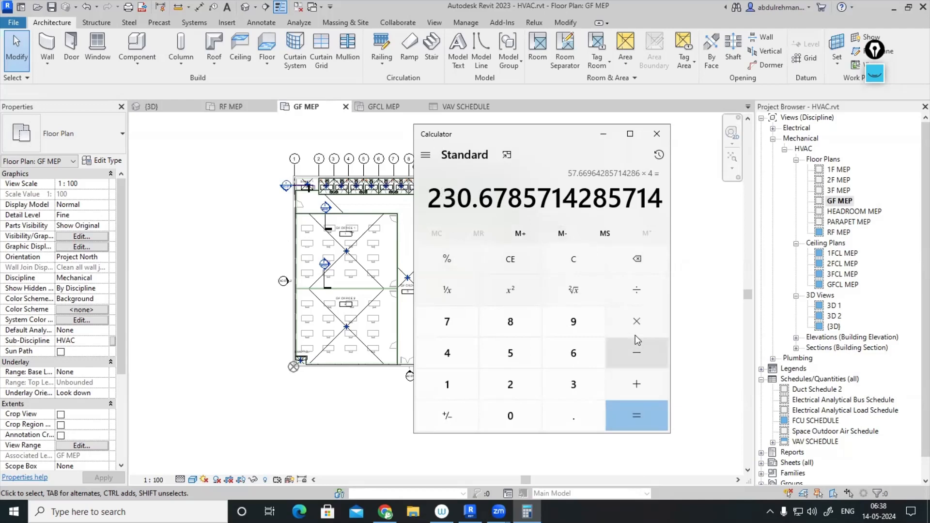
- Show the pen annotations, handwrite 5 sqm + (230 x 0.5) beside the floor plan's upper-left corner, and hide the annotations
click(875, 73)
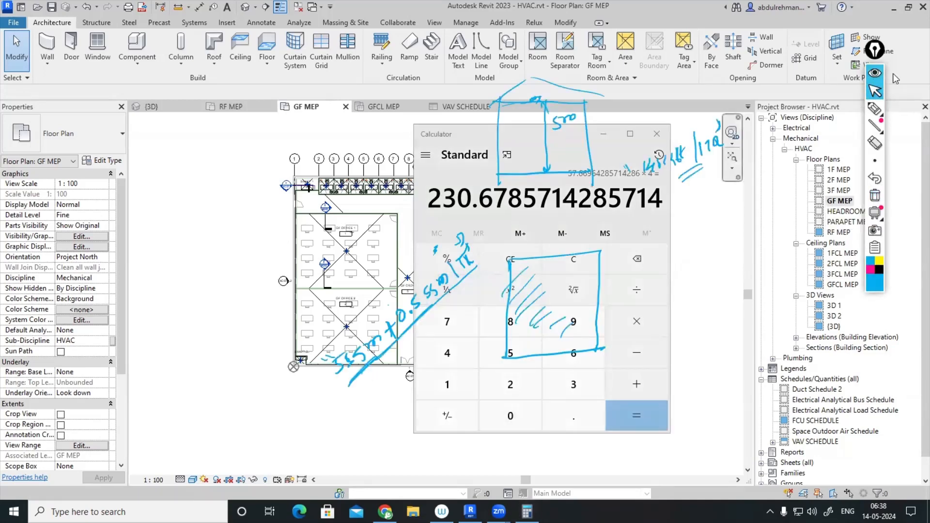
click(874, 109)
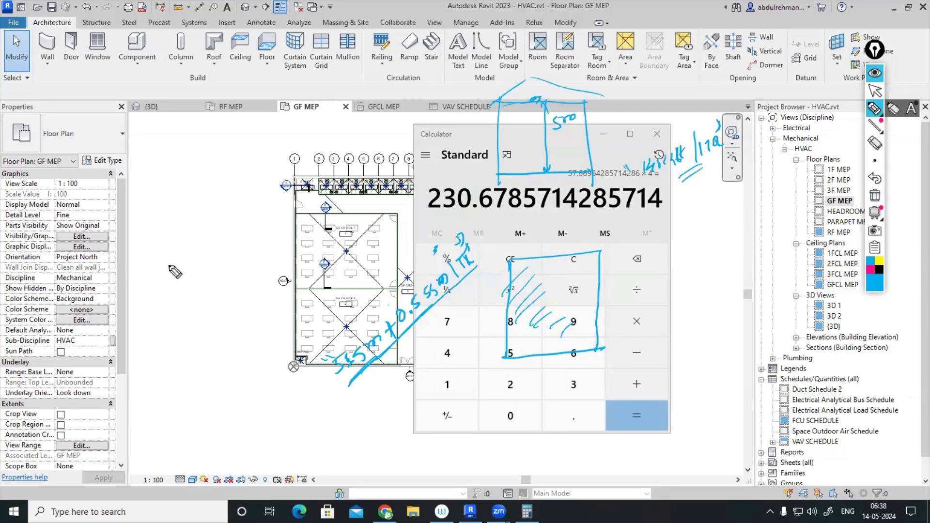
mouse_move(169, 264)
mouse_down()
mouse_move(207, 259)
mouse_move(227, 232)
mouse_move(238, 257)
mouse_up()
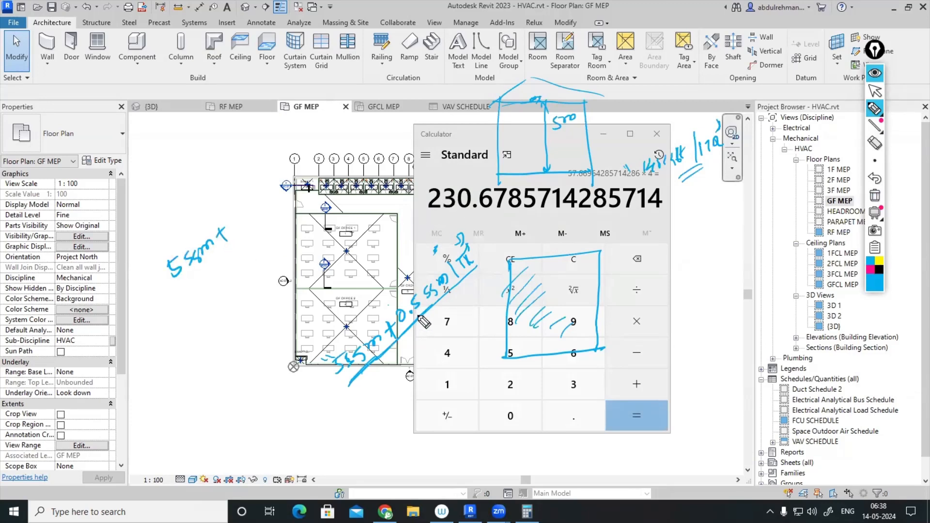
mouse_move(239, 219)
mouse_down()
mouse_move(249, 229)
mouse_move(260, 204)
mouse_move(273, 205)
mouse_up()
drag(272, 195, 266, 207)
mouse_move(274, 190)
mouse_down()
mouse_move(284, 192)
mouse_move(291, 175)
mouse_up()
drag(295, 161, 300, 191)
drag(240, 212, 236, 233)
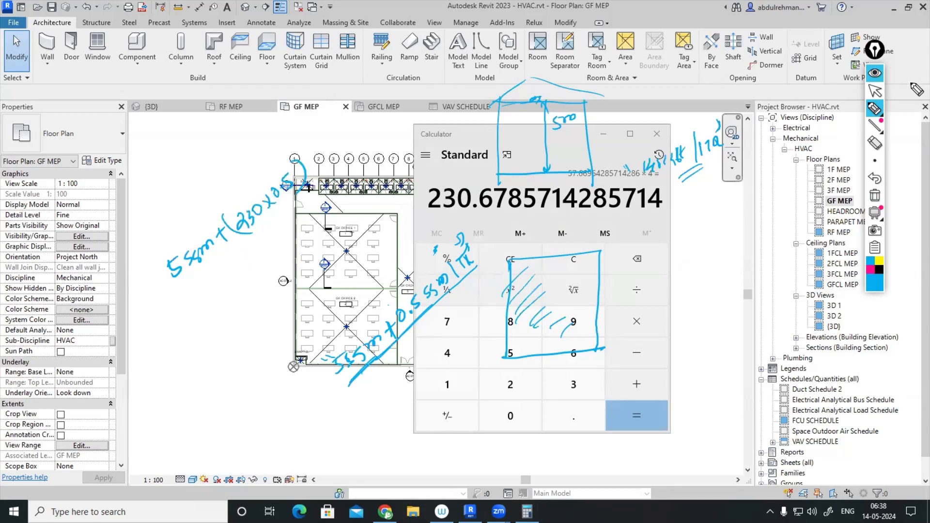
click(875, 73)
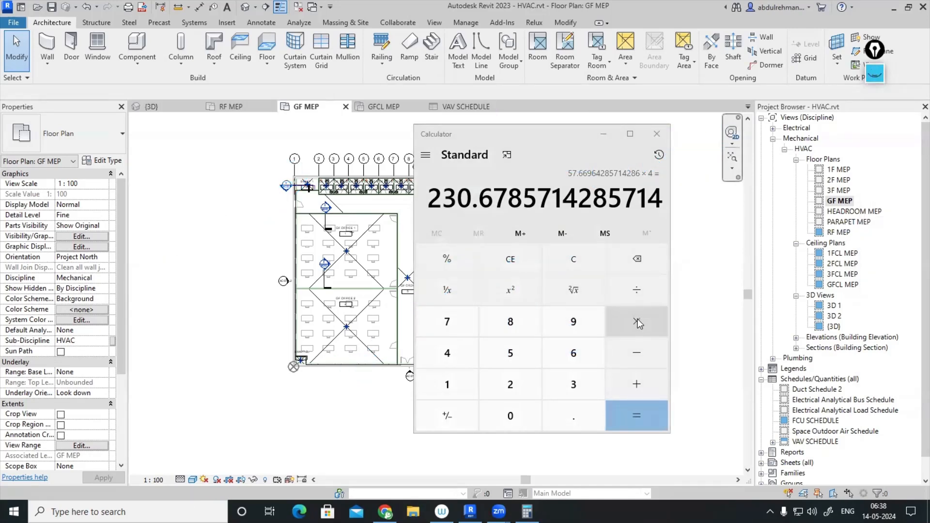
- Multiply the calculator result by 0.5 and add 5 to it
click(637, 324)
click(519, 415)
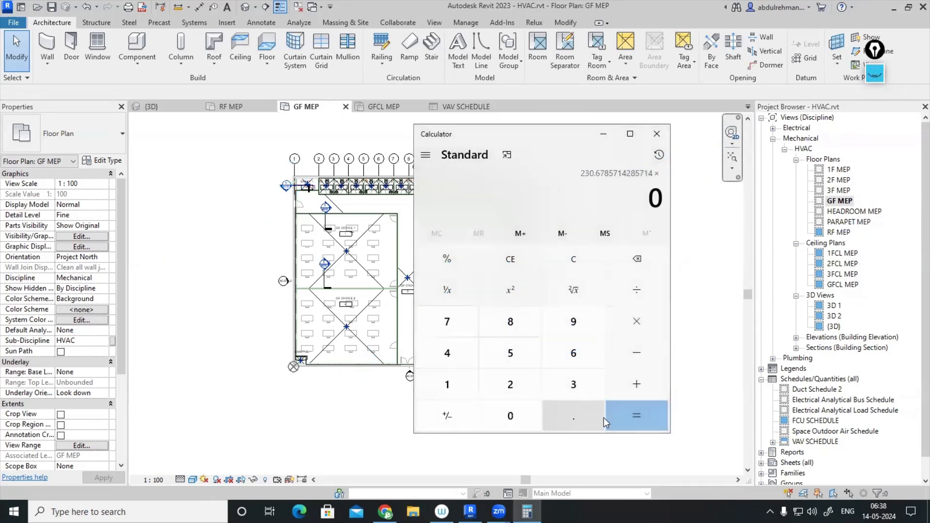
key(period)
click(522, 357)
click(636, 418)
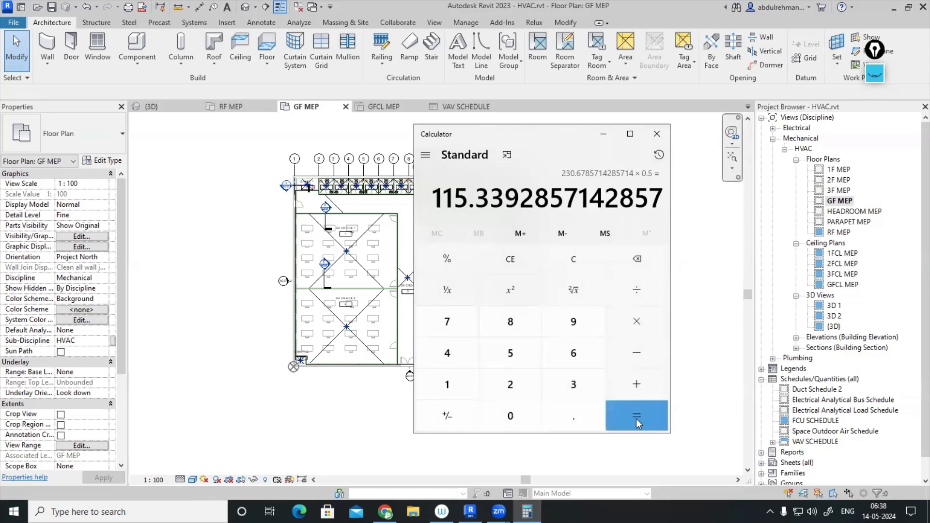
click(631, 386)
click(510, 353)
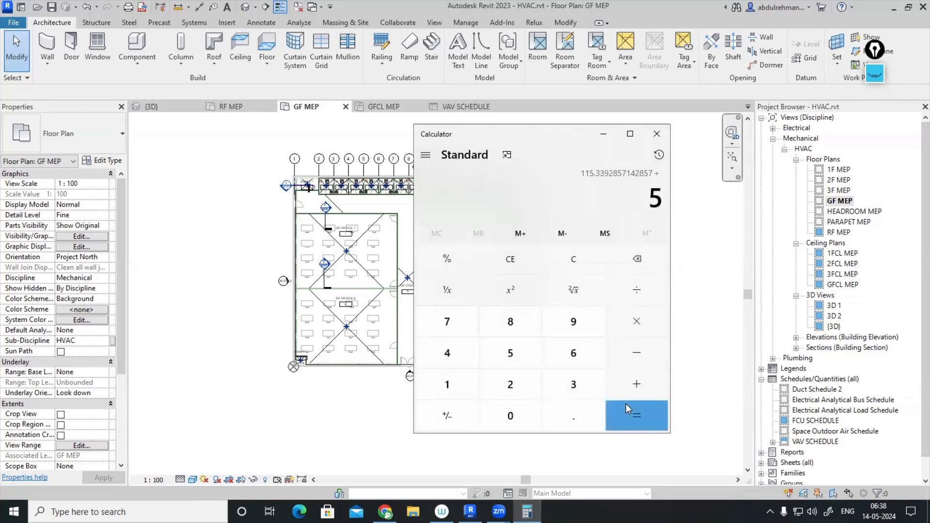
click(628, 412)
- Redisplay the pen annotations, and handwrite 115 under the bracketed term and 120 sqm above the formula
click(875, 77)
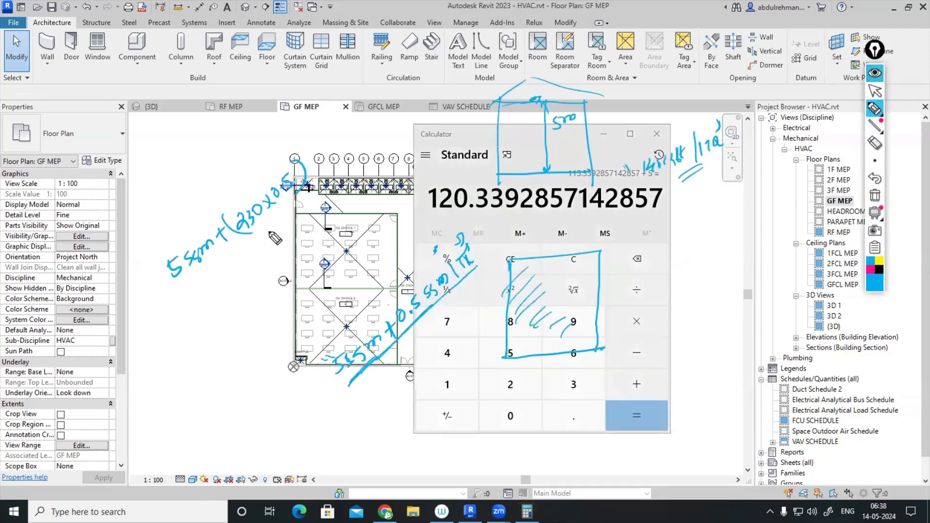
drag(274, 213, 272, 231)
drag(281, 211, 278, 230)
drag(292, 208, 284, 228)
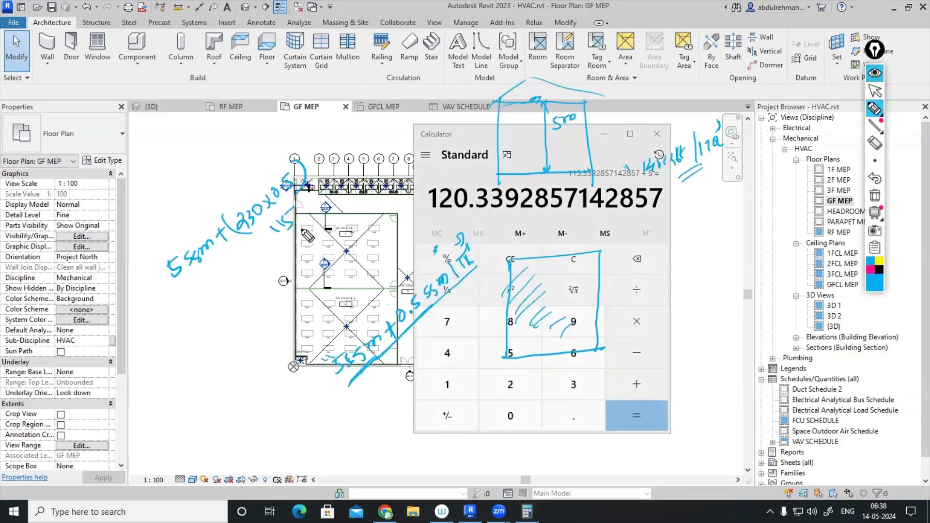
mouse_move(151, 167)
mouse_down()
mouse_move(144, 185)
mouse_move(167, 179)
mouse_up()
mouse_move(176, 157)
mouse_down()
mouse_move(171, 170)
mouse_move(180, 165)
mouse_up()
mouse_move(188, 156)
mouse_down()
mouse_move(199, 140)
mouse_move(209, 144)
mouse_up()
- Sketch a tall rectangle over the Project Browser's edge with the pen and hide the annotations
mouse_move(719, 217)
mouse_down()
mouse_move(724, 391)
mouse_move(836, 214)
mouse_move(830, 387)
mouse_up()
drag(733, 390, 837, 385)
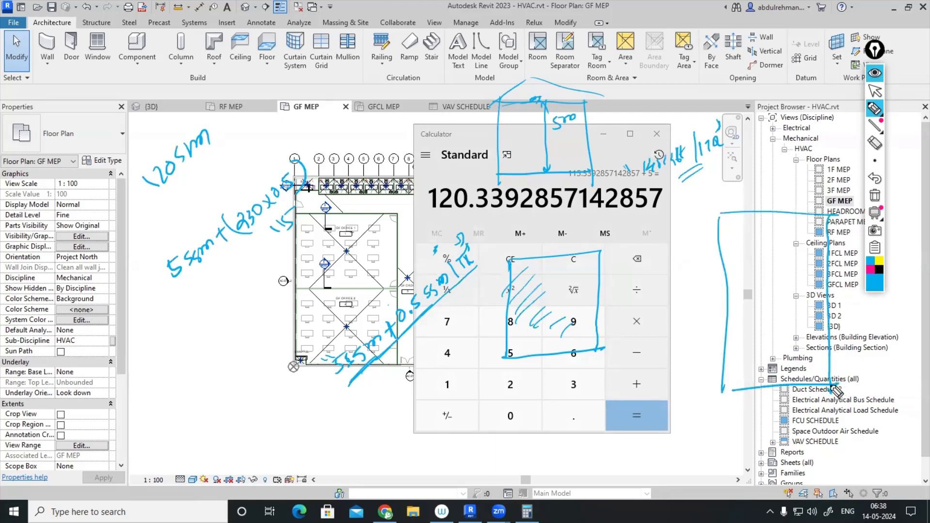
click(875, 75)
- Take the square root of the calculated area and handwrite 11 m beside the rectangle's top and left edges
click(586, 287)
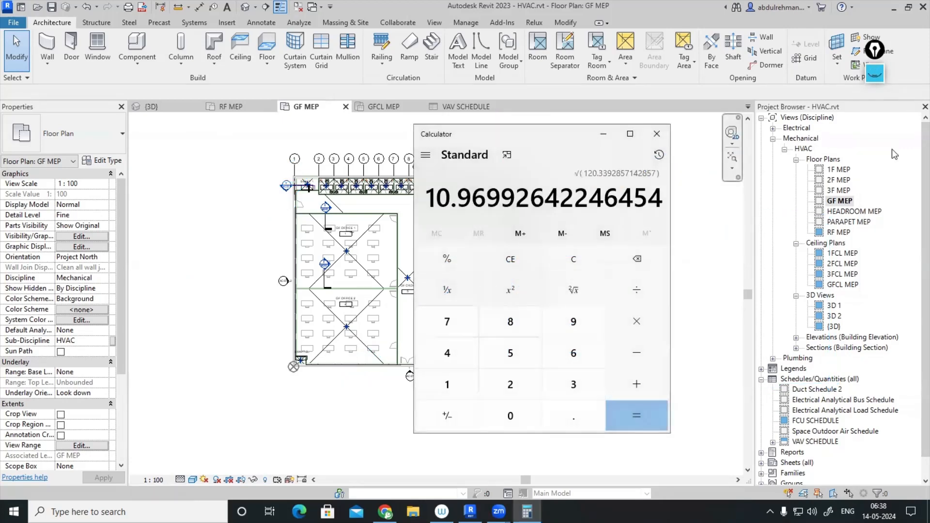
click(880, 78)
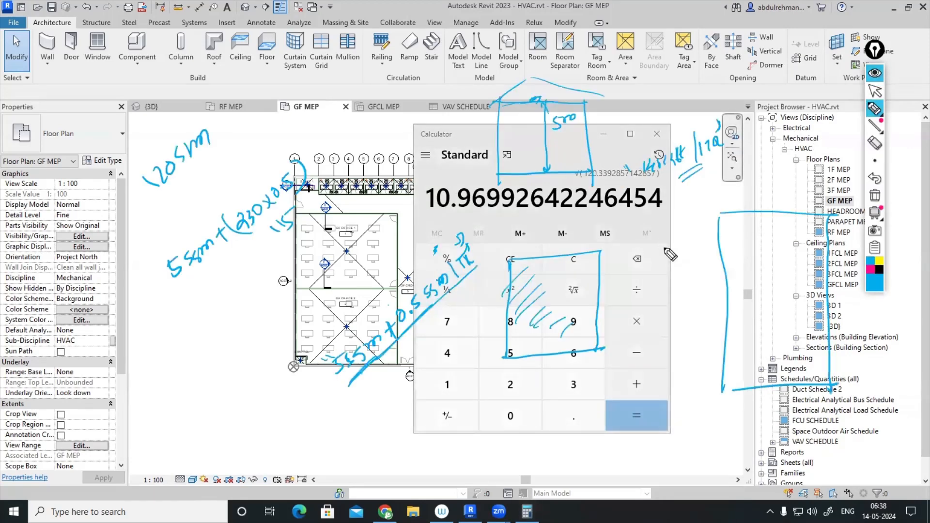
mouse_move(749, 196)
mouse_down()
mouse_move(748, 208)
mouse_move(772, 200)
mouse_up()
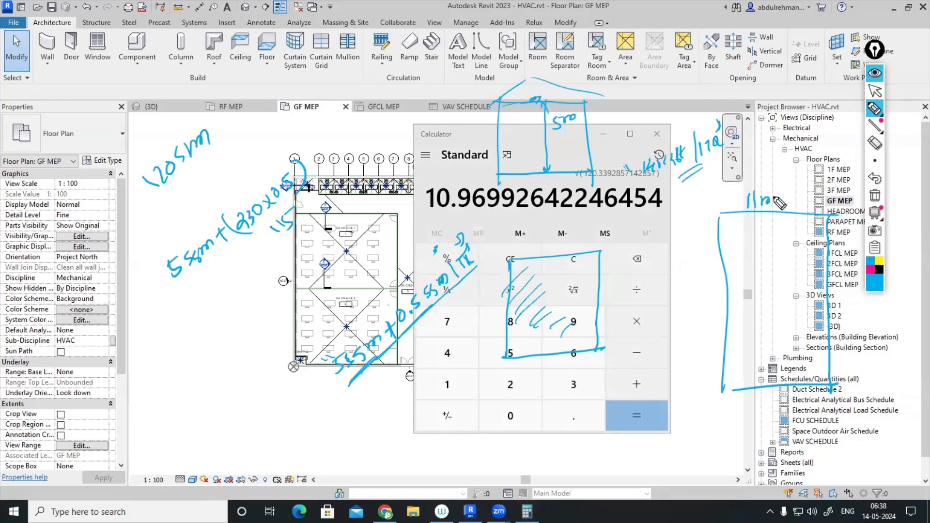
mouse_move(696, 301)
mouse_down()
mouse_move(695, 315)
mouse_move(712, 304)
mouse_move(690, 294)
mouse_move(712, 291)
mouse_up()
- Strike through the 11 m labels and handwrite alternative dimensions above and beside the rectangle
drag(754, 198, 746, 209)
drag(755, 190, 784, 183)
mouse_move(795, 170)
mouse_down()
mouse_move(795, 183)
mouse_move(813, 179)
mouse_up()
drag(694, 250, 698, 259)
drag(706, 247, 708, 257)
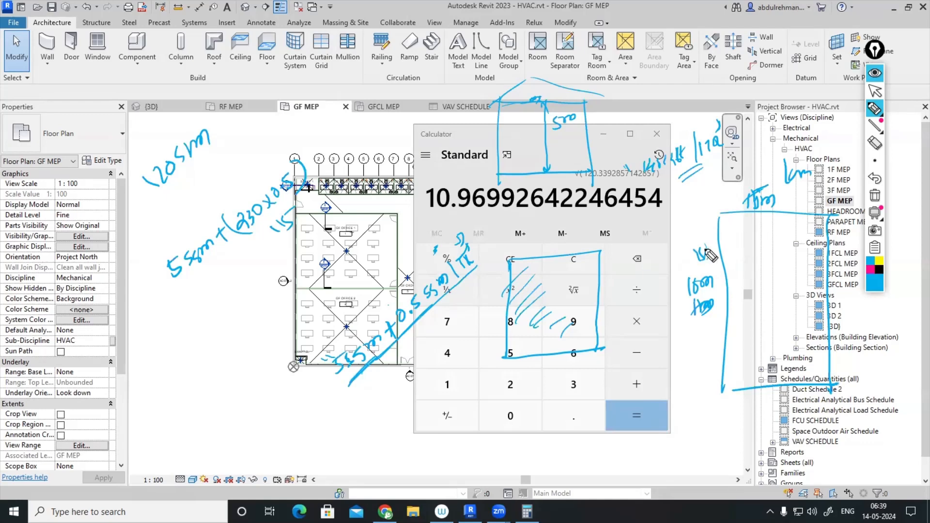
- Double-underline the 120 sqm note, add further pen marks around the rectangle, and hide the pen annotations
drag(205, 174, 163, 210)
drag(200, 190, 157, 228)
drag(695, 333, 694, 348)
drag(701, 334, 700, 347)
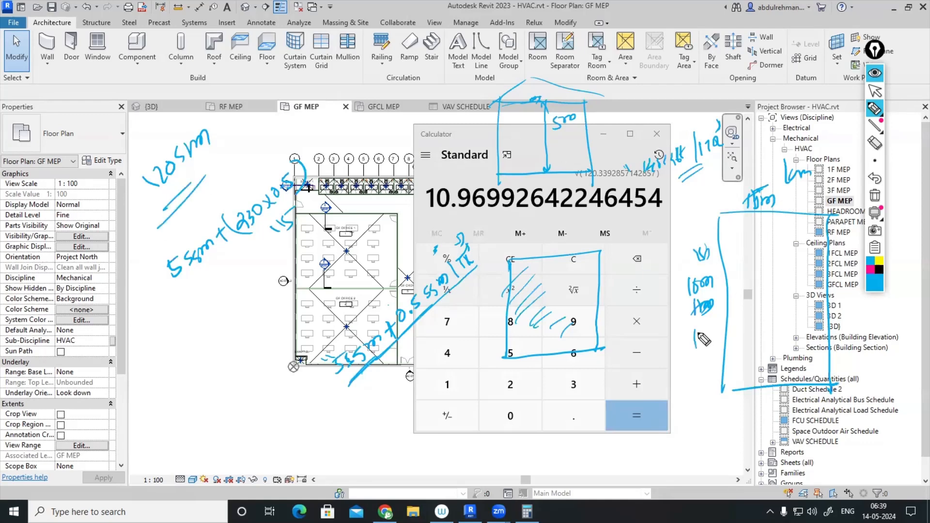
drag(783, 200, 792, 208)
click(874, 73)
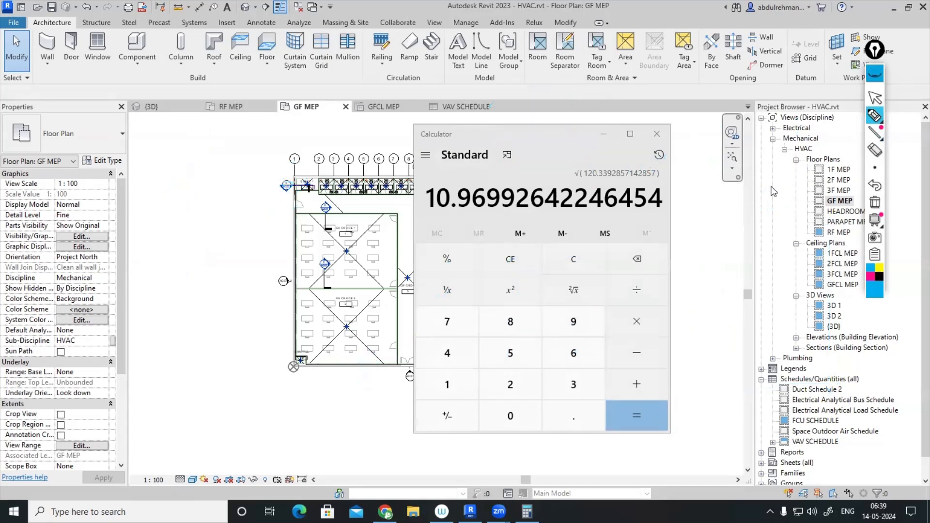
- Minimise the calculator and sketch a rectangular floor boundary about 9300 by 10200 mm in the empty area east of the building
click(603, 134)
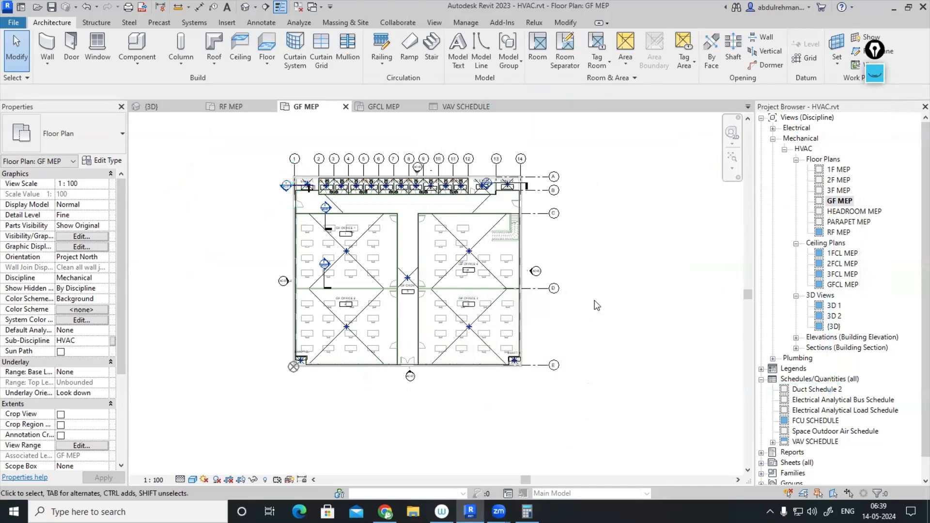
middle_drag(445, 289, 436, 285)
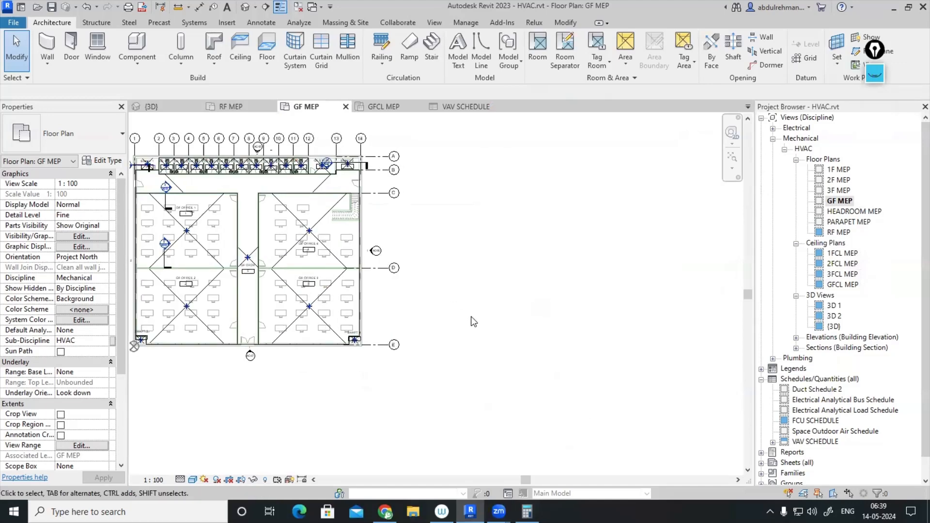
scroll(388, 341, up, 3)
scroll(309, 346, up, 2)
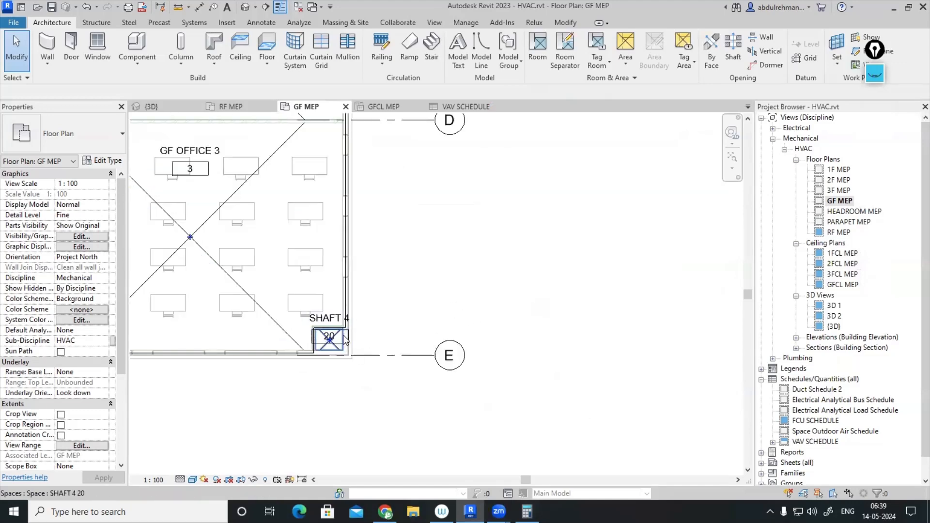
scroll(565, 296, down, 1)
scroll(500, 336, down, 2)
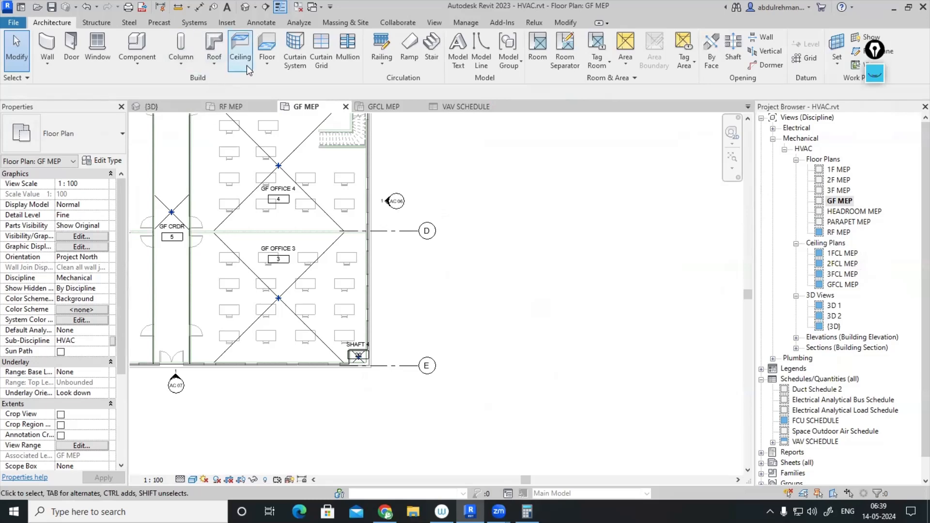
click(264, 68)
click(228, 84)
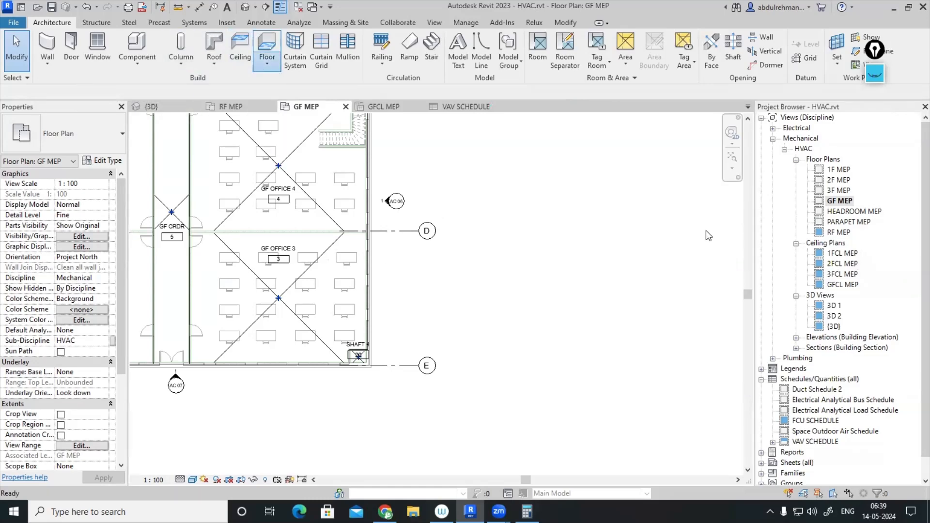
click(600, 38)
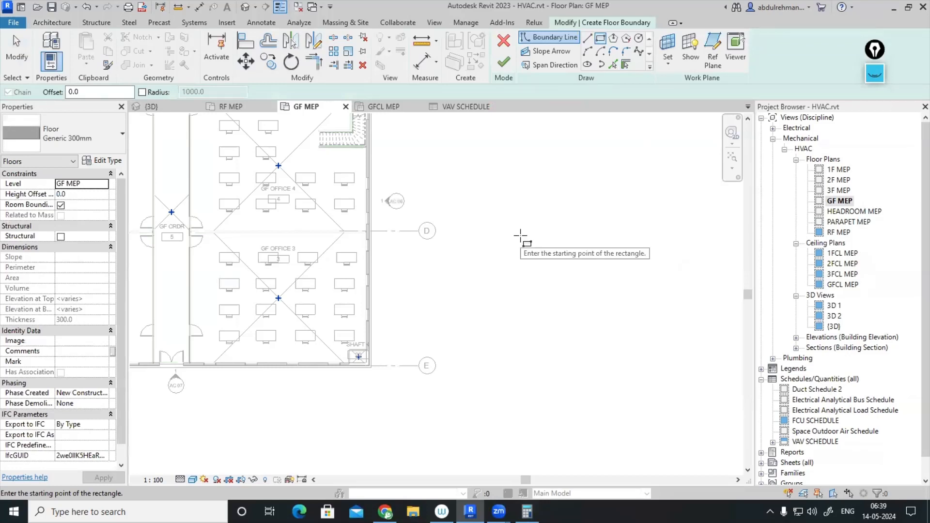
click(507, 226)
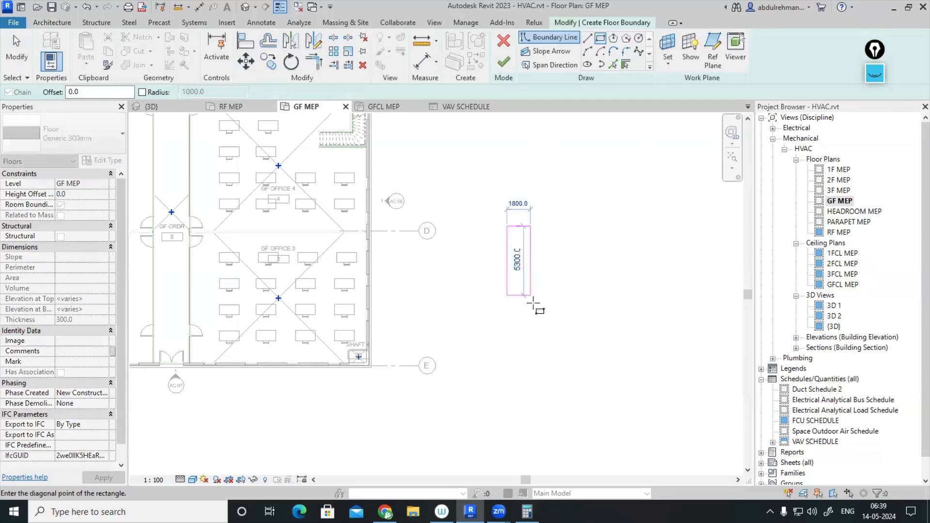
click(628, 359)
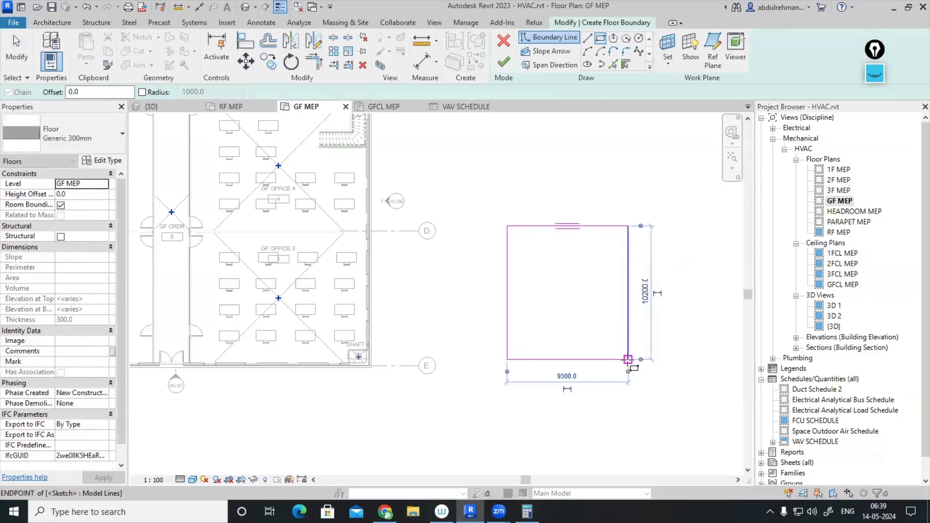
key(Escape)
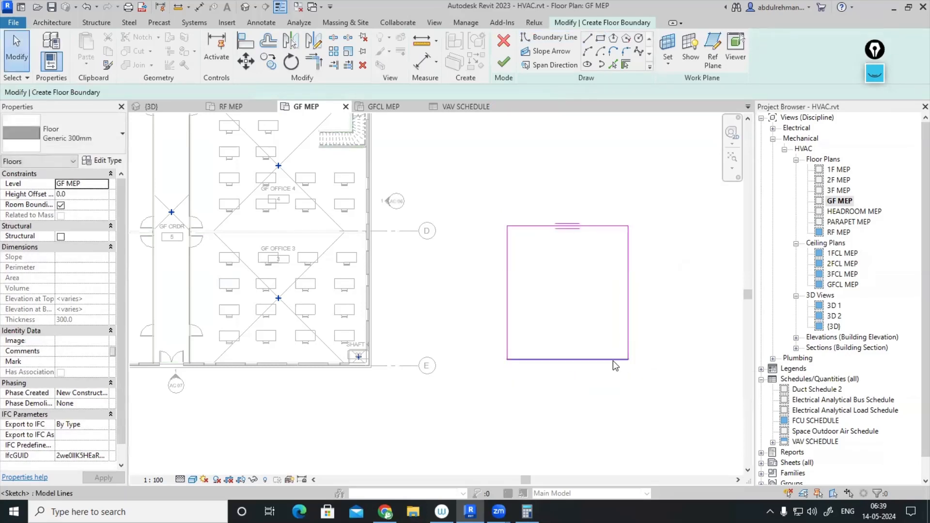
- Set the floor boundary's horizontal width to 11000 mm
click(627, 342)
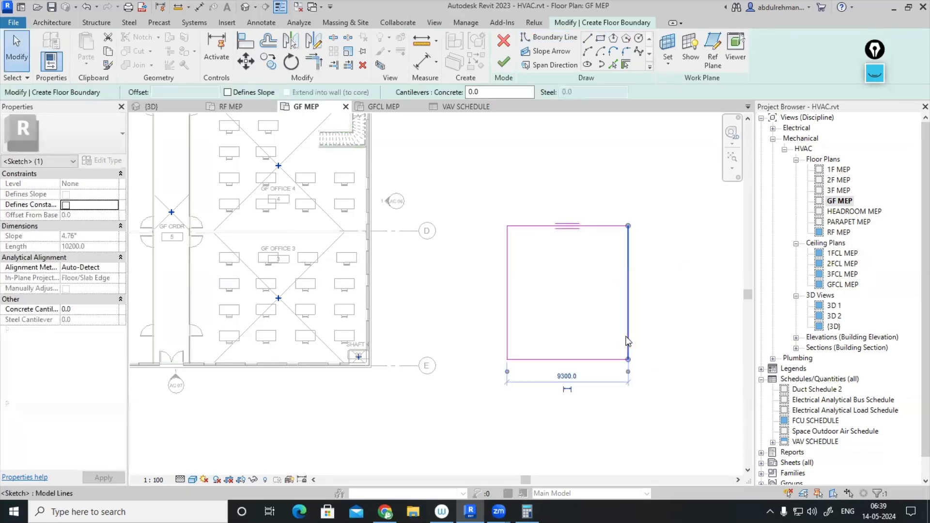
click(579, 375)
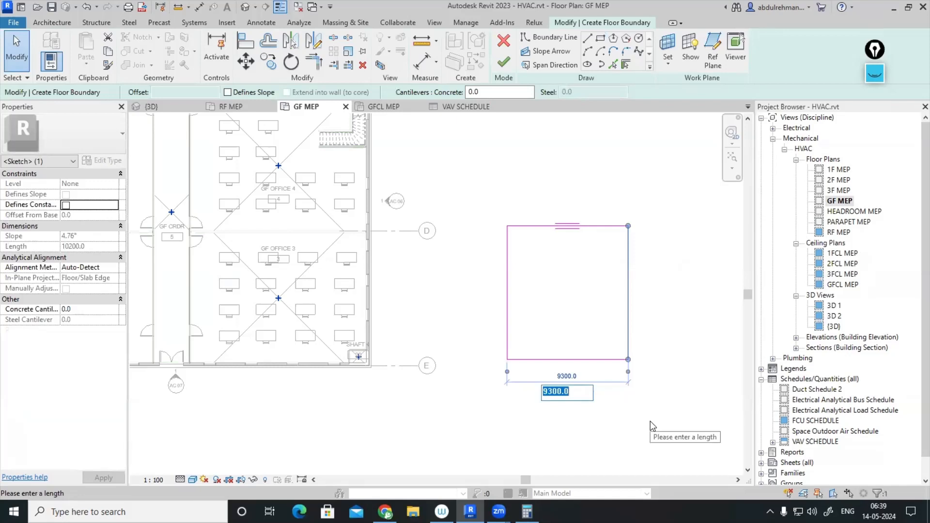
text(1100)
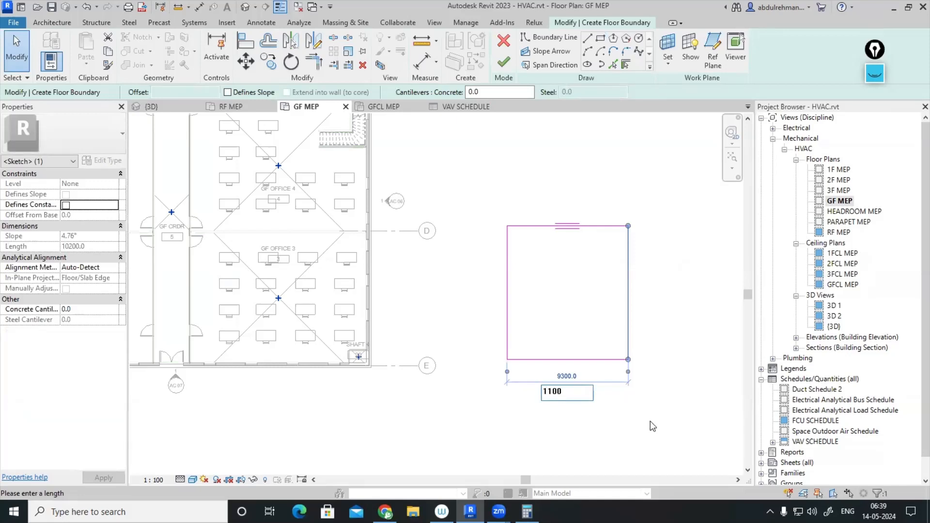
text(0)
key(Return)
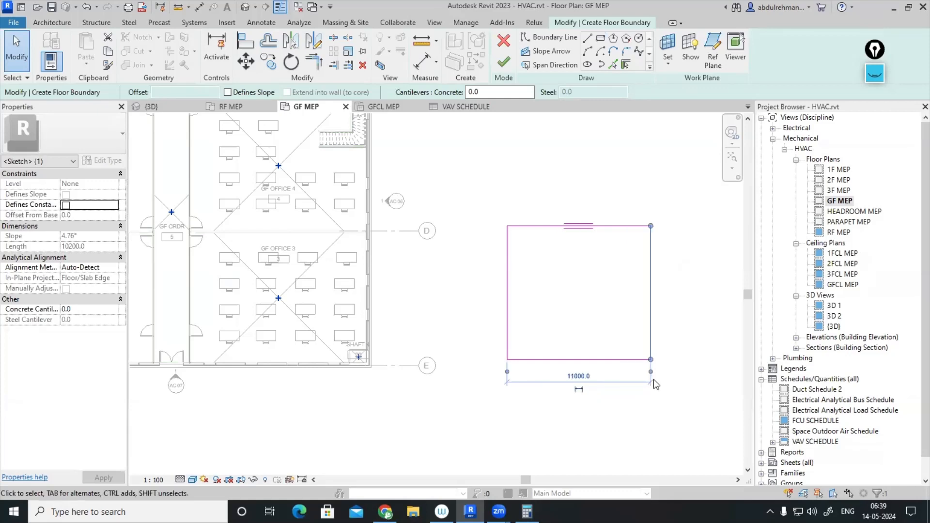
- Lengthen the floor boundary vertically to give an area of 137.5 m², and finish the Generic 300mm floor
click(624, 226)
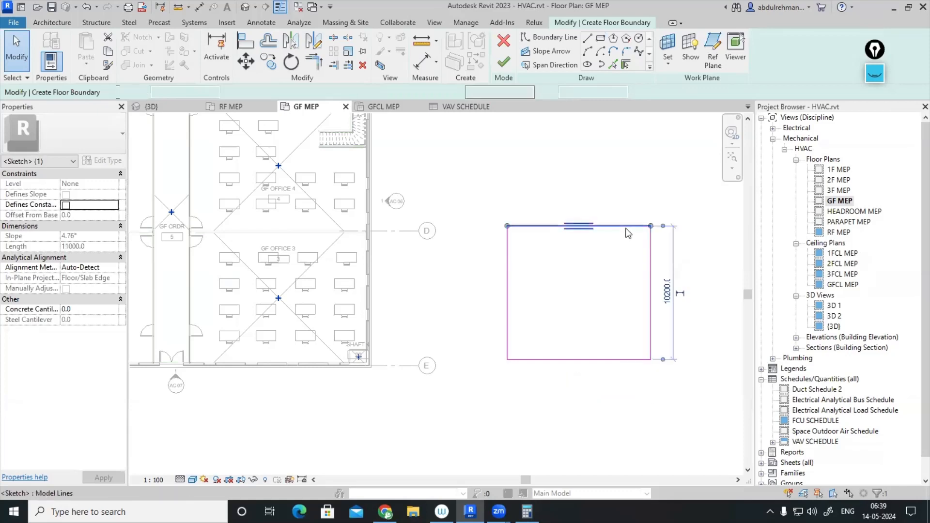
click(668, 287)
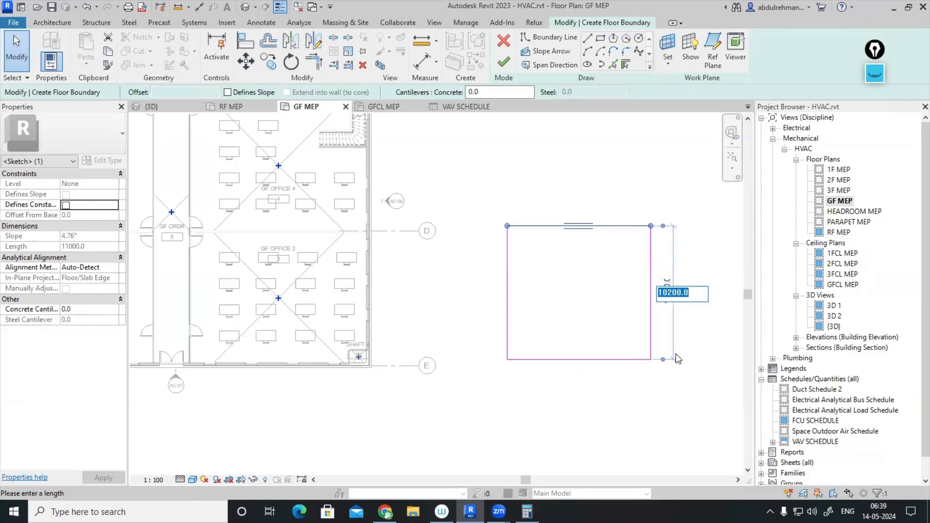
text(1)
key(Return)
click(599, 403)
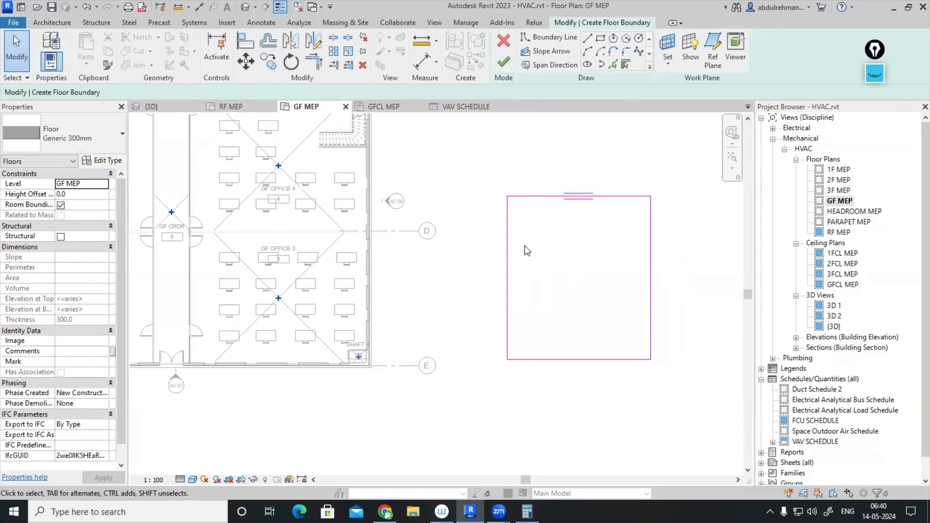
click(504, 64)
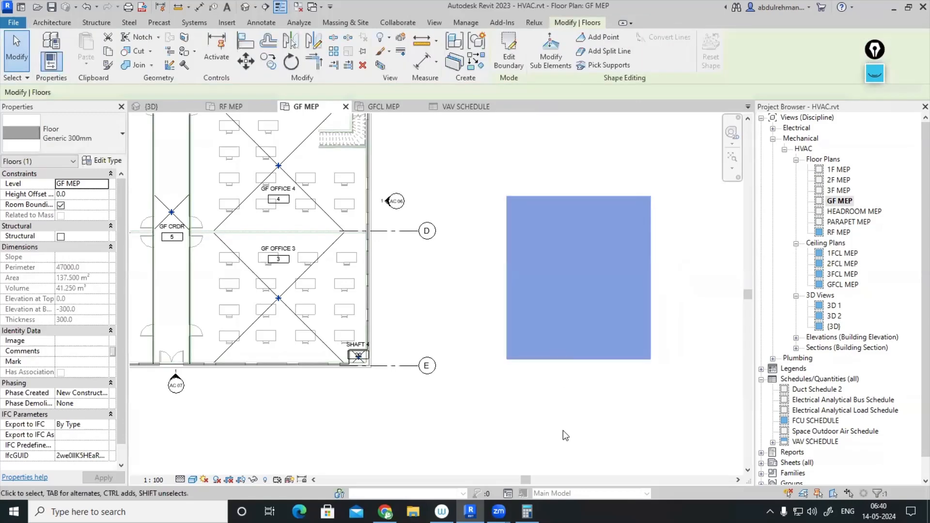
- Inspect the new floor slab beside the building in the default 3D view and return to the GF MEP floor plan
click(560, 433)
click(245, 7)
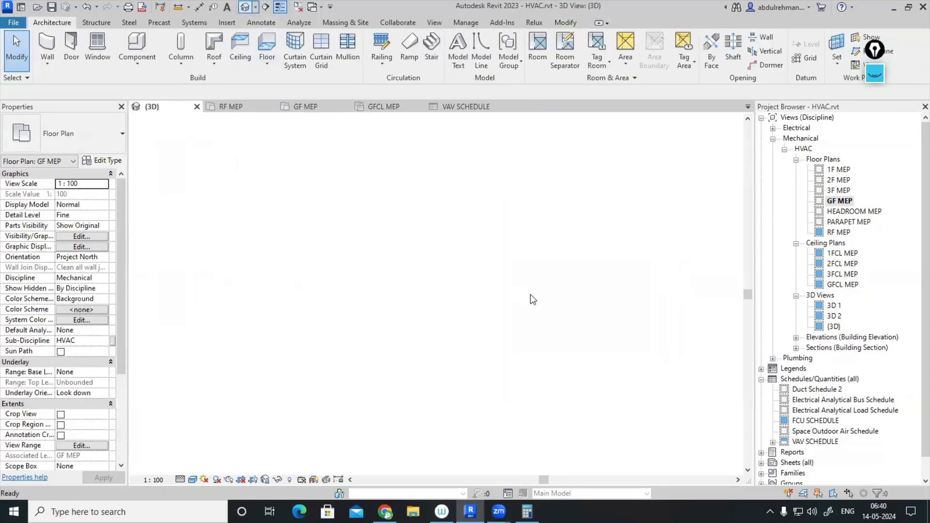
middle_drag(610, 334, 438, 346)
scroll(577, 305, up, 4)
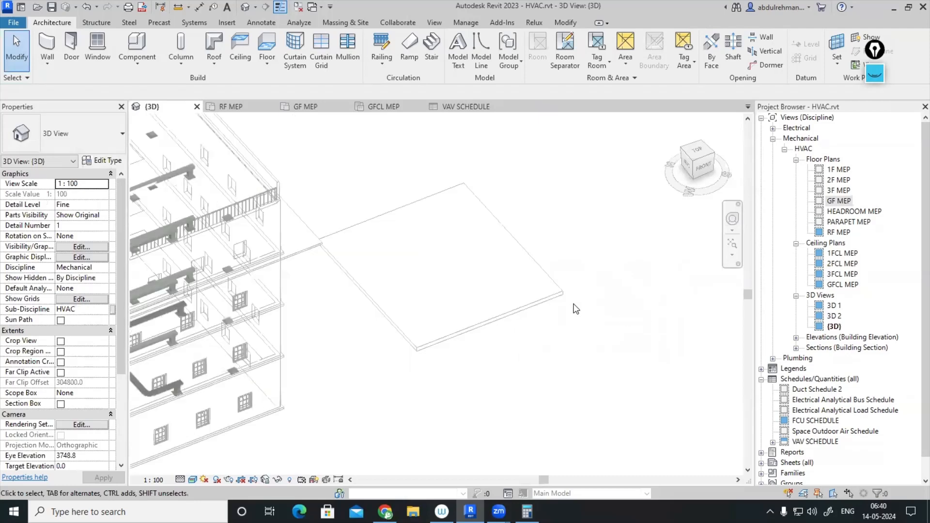
double_click(838, 200)
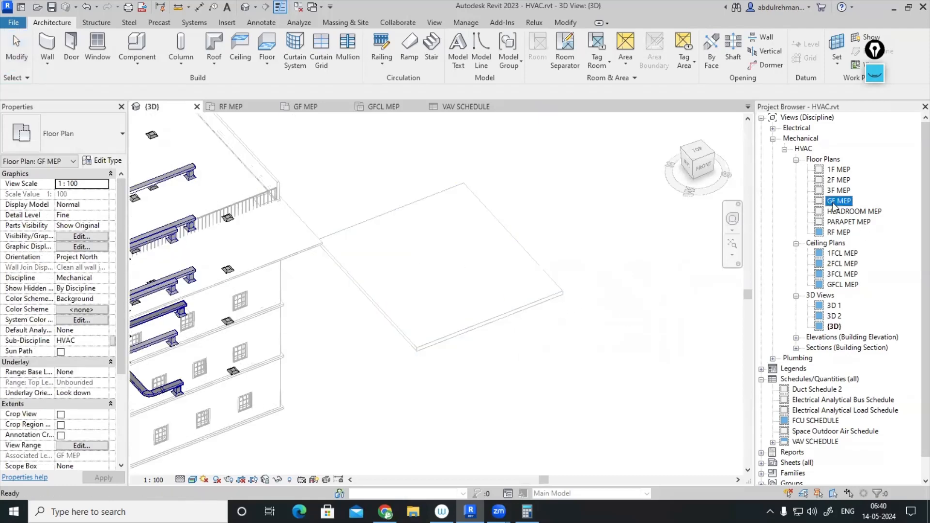
click(650, 246)
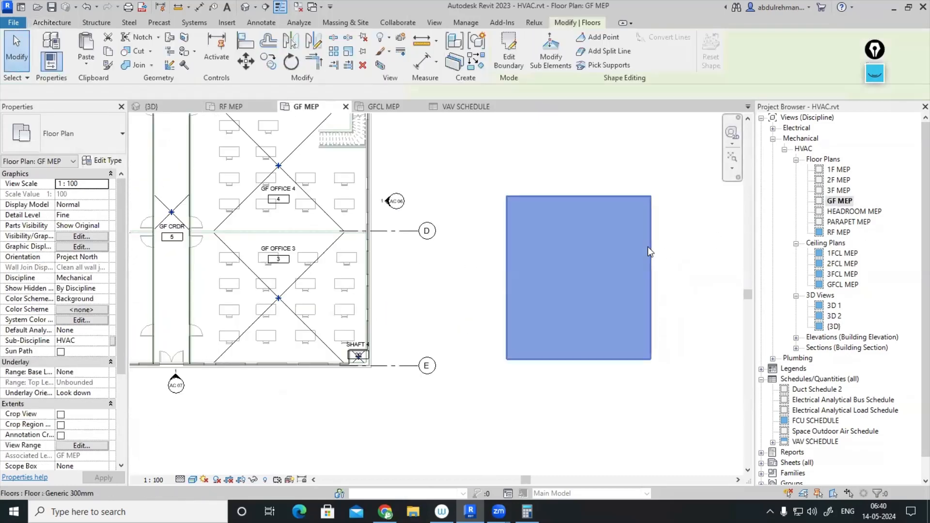
click(589, 409)
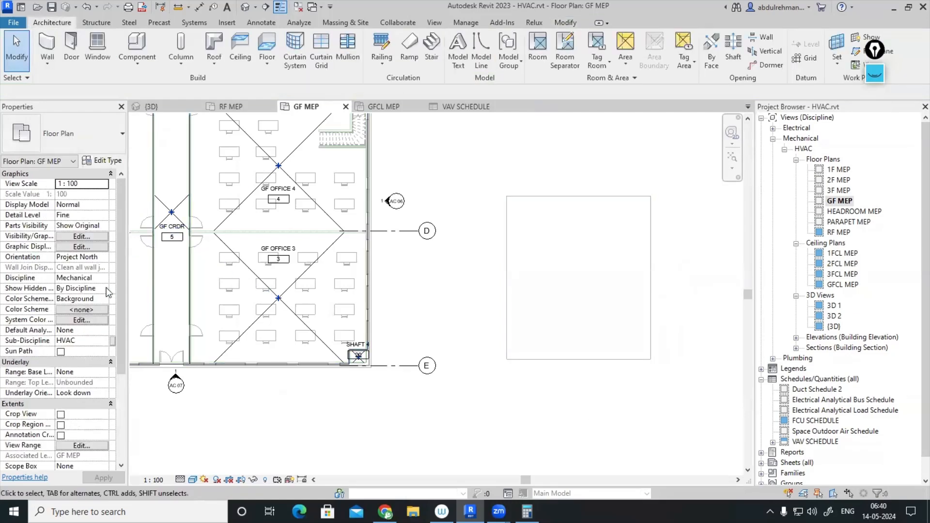
- Start placing mechanical equipment on the GF MEP plan and open the family loading dialog
scroll(437, 405, down, 3)
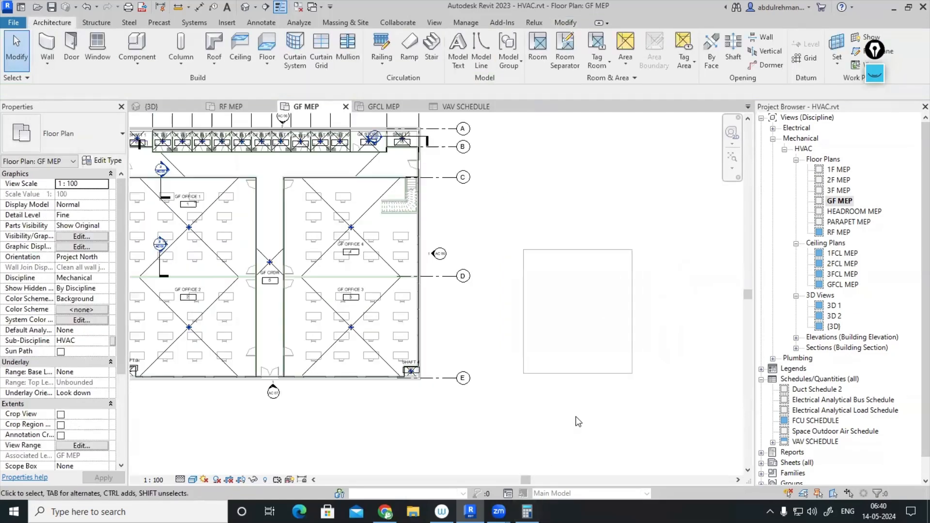
middle_drag(435, 400, 588, 358)
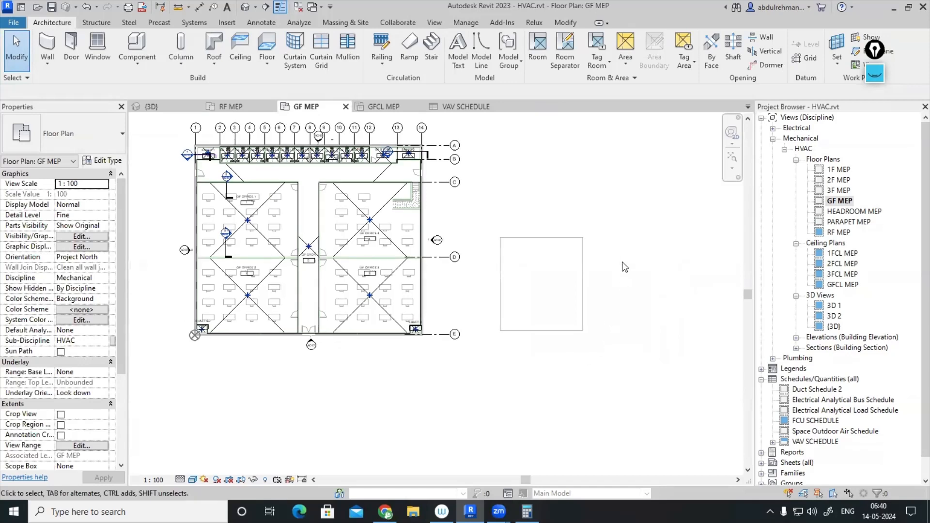
middle_drag(630, 274, 619, 314)
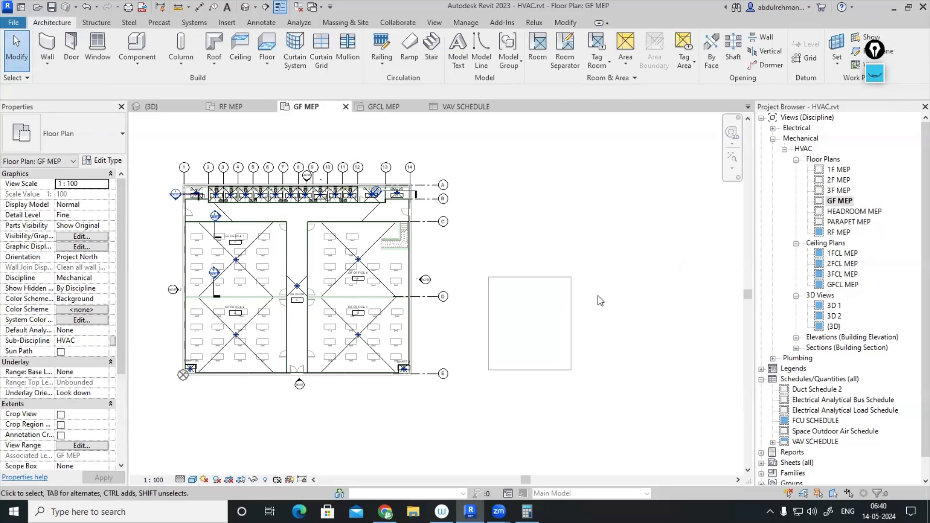
scroll(592, 344, up, 3)
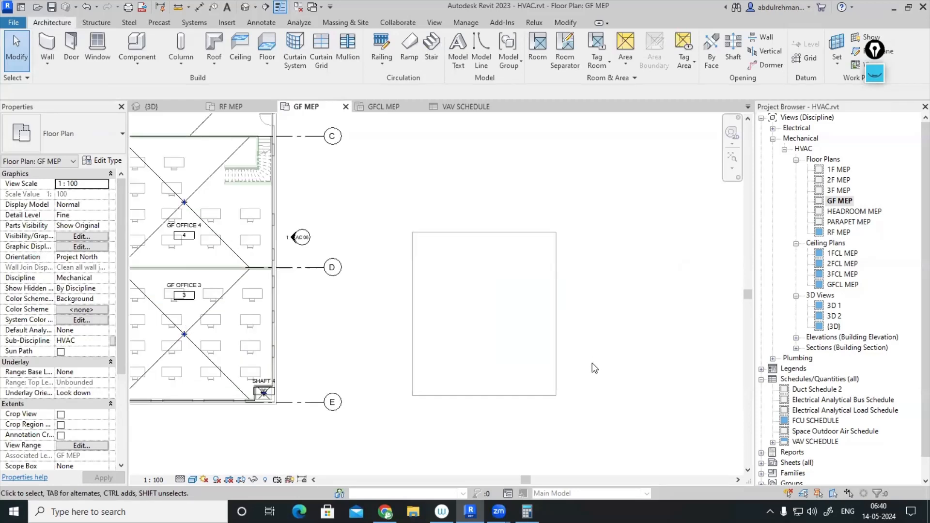
click(196, 24)
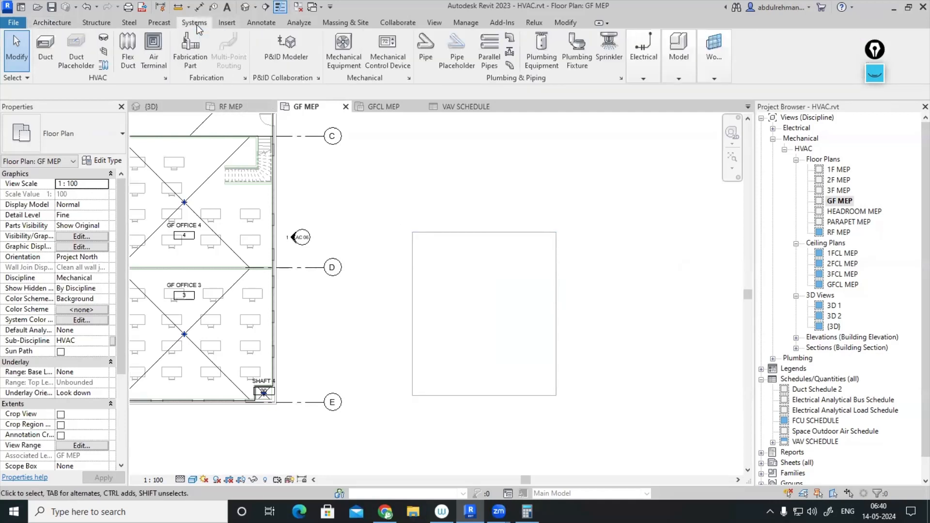
click(347, 57)
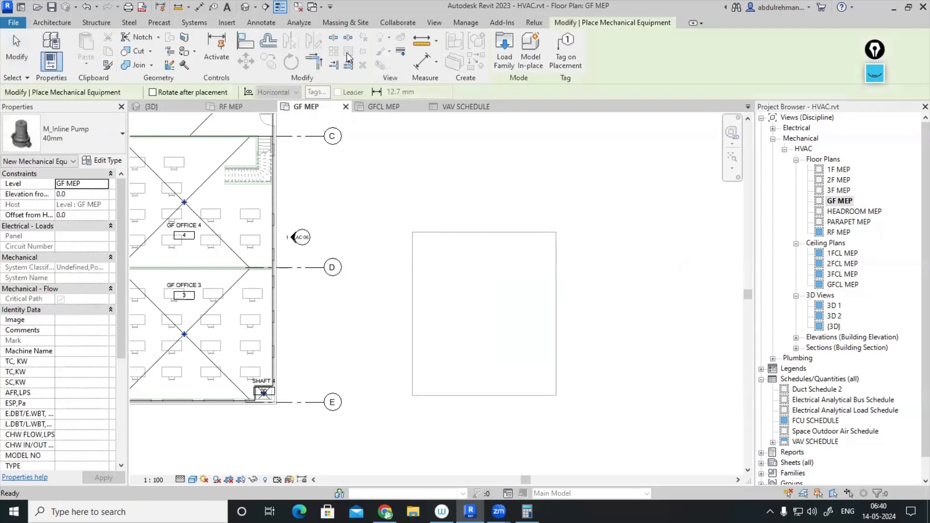
click(504, 54)
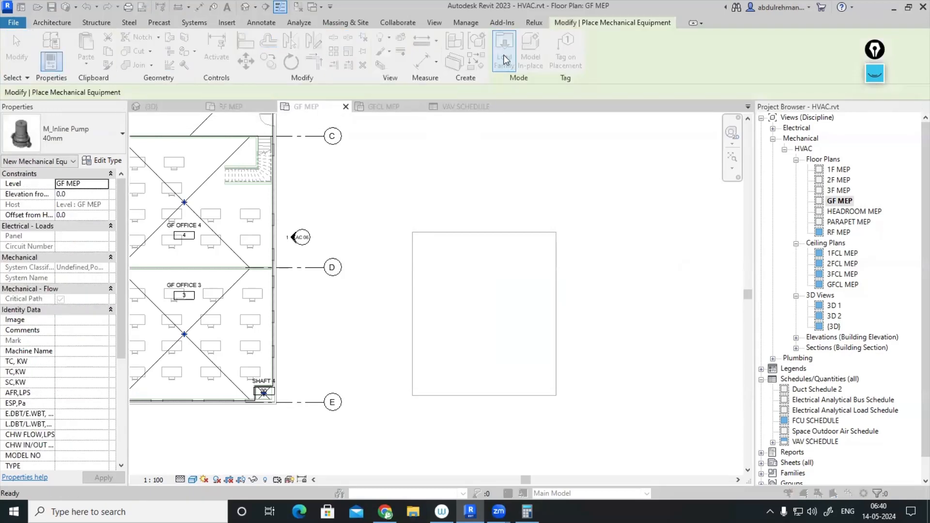
- Browse the family library to the US Metric > Mechanical > MEP > Water-Side Components > Chillers folder
click(339, 92)
scroll(343, 146, up, 2)
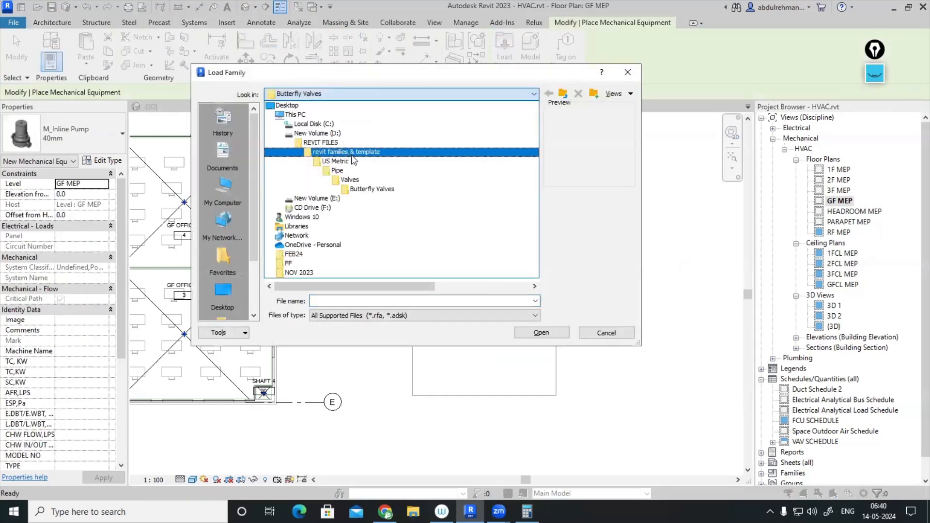
click(354, 163)
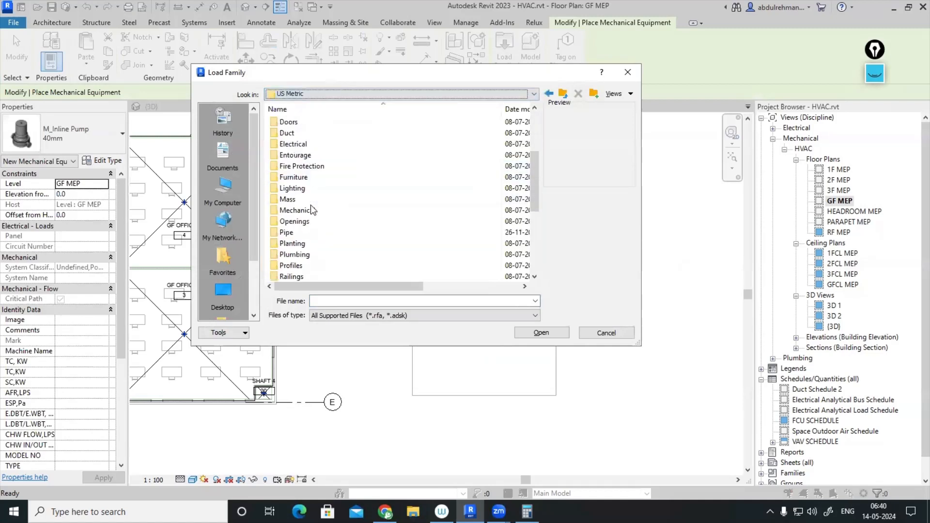
double_click(314, 213)
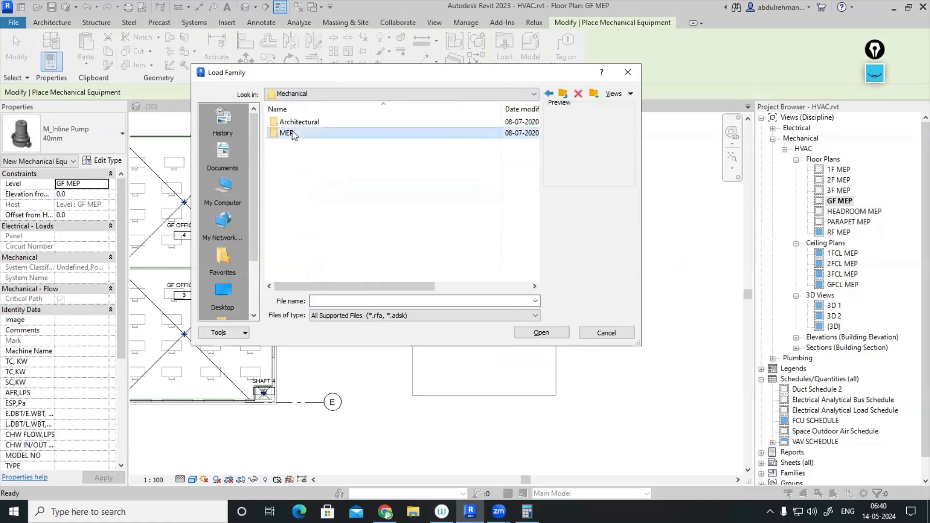
double_click(293, 132)
double_click(301, 156)
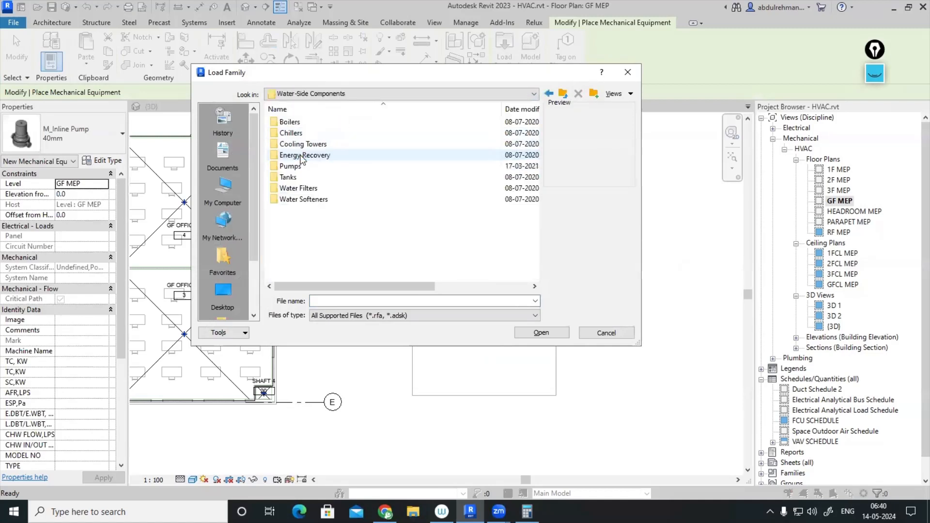
double_click(293, 133)
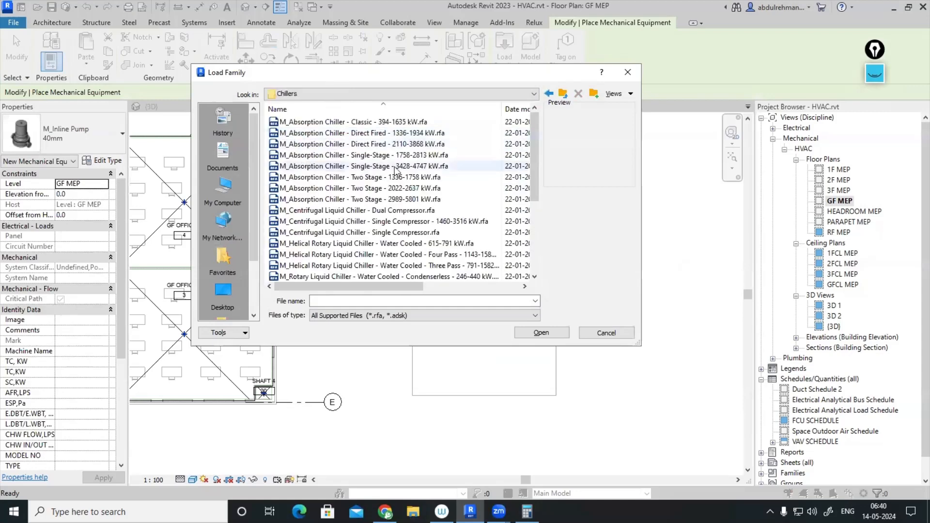
- Load the M_Screw Chiller - Water Cooled - 399-623 kW family into the project
drag(536, 193, 543, 253)
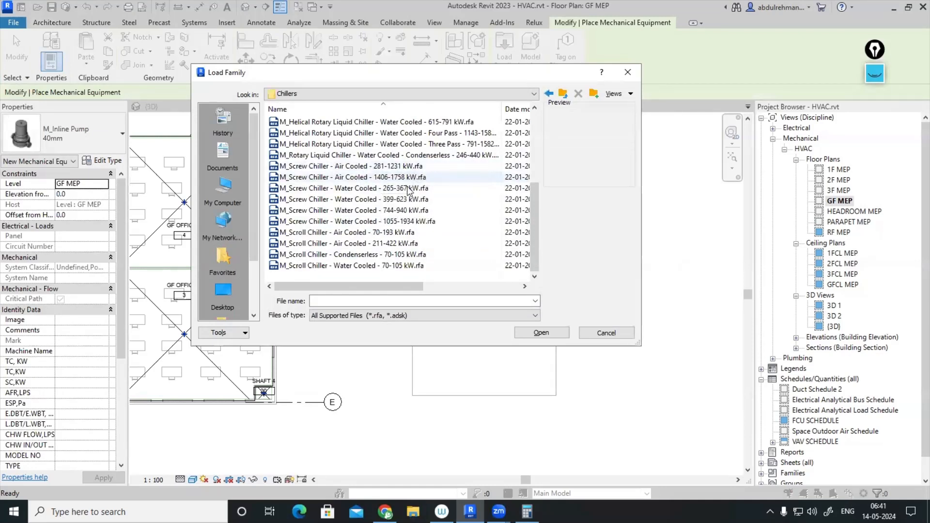
click(363, 201)
click(552, 333)
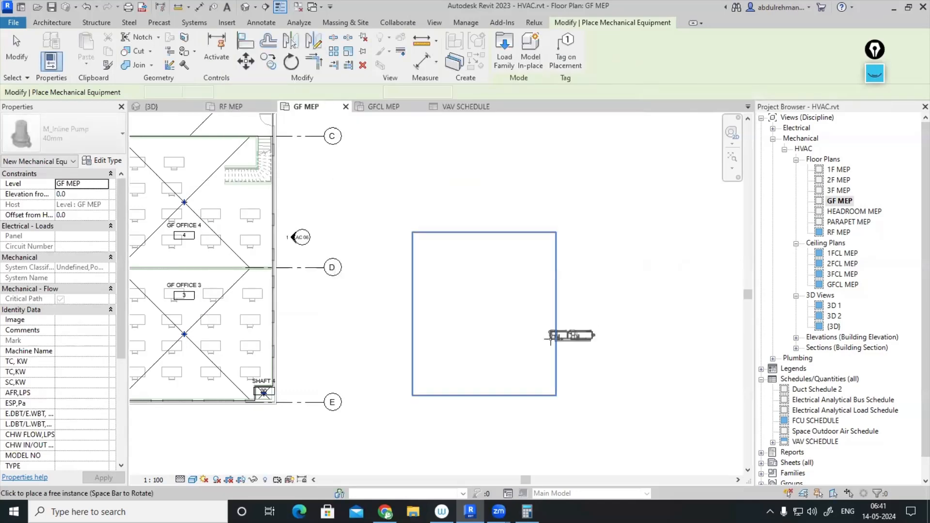
- Place three 399 kW water-cooled screw chillers in line, one below another, near the middle of the plant floor slab
scroll(456, 272, up, 2)
scroll(456, 272, down, 2)
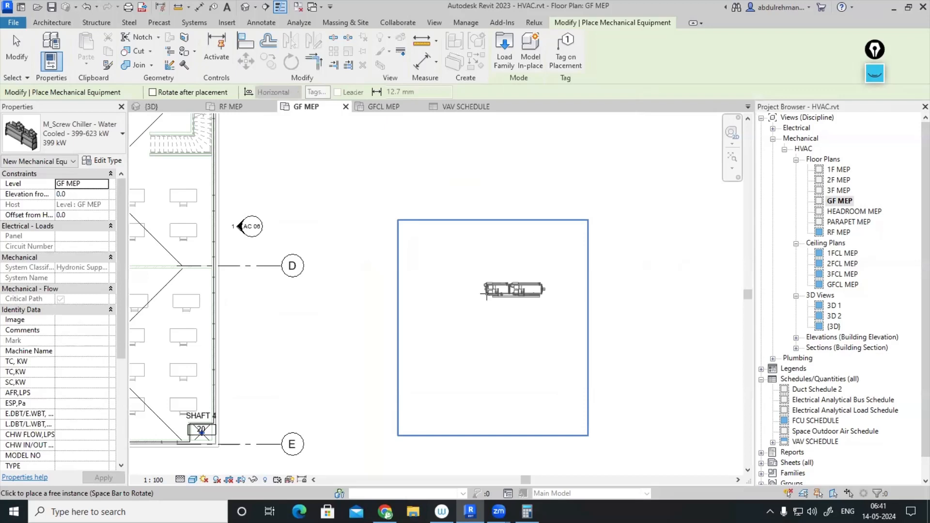
click(488, 305)
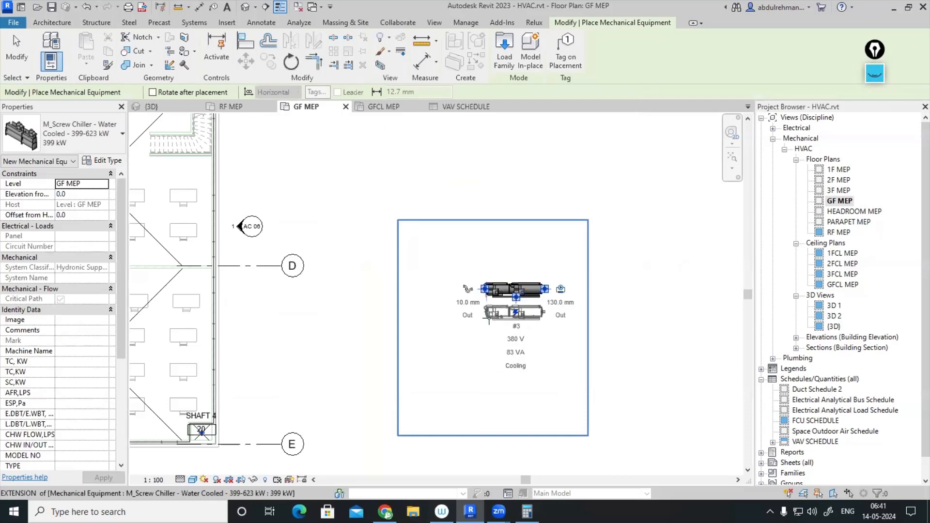
click(488, 320)
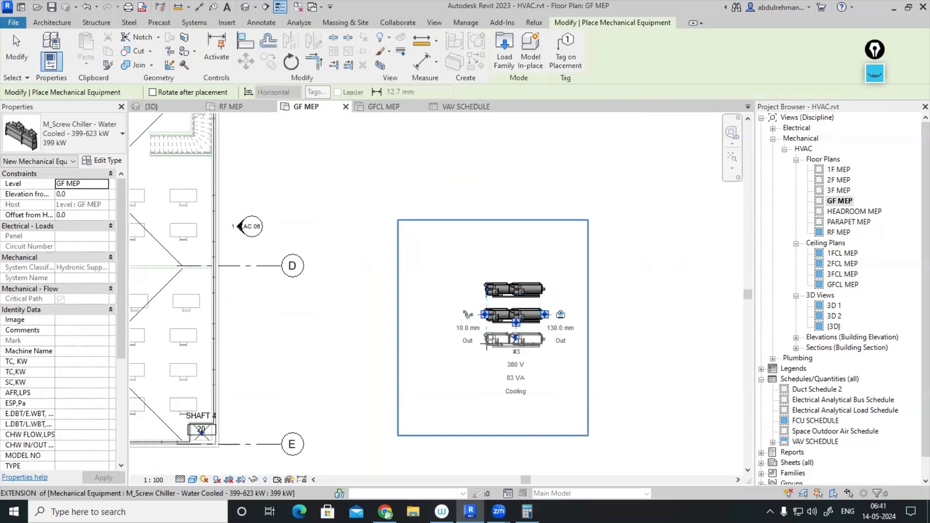
click(488, 345)
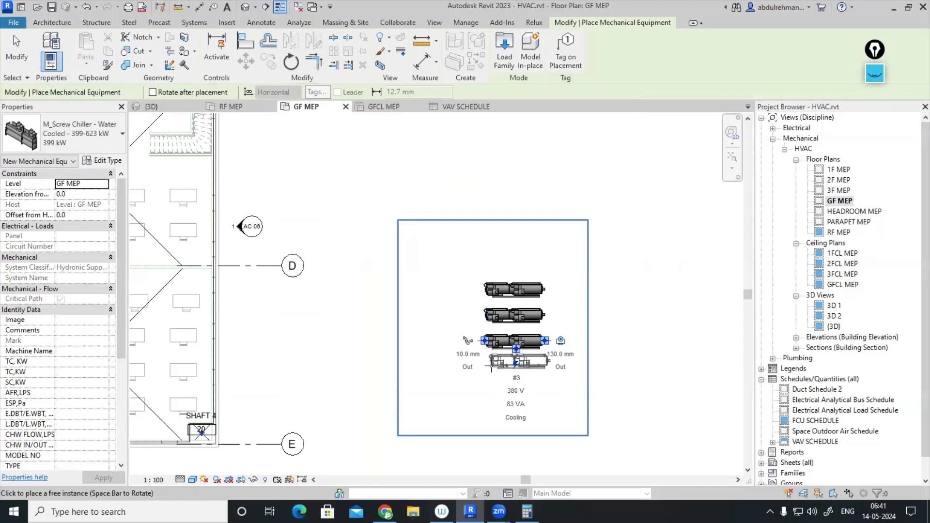
key(Escape)
key(Escape)
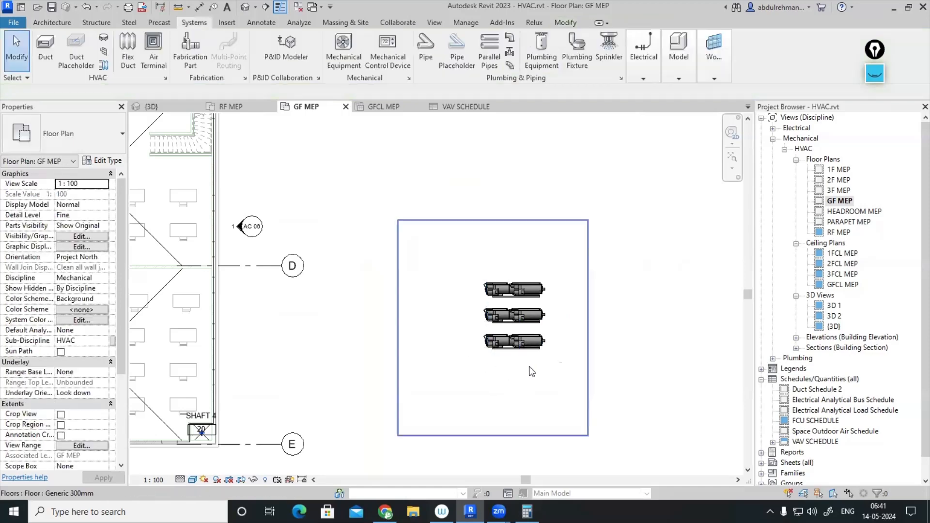
- Open the default 3D view and examine the front chiller's body and its pipe connectors at both ends
click(244, 7)
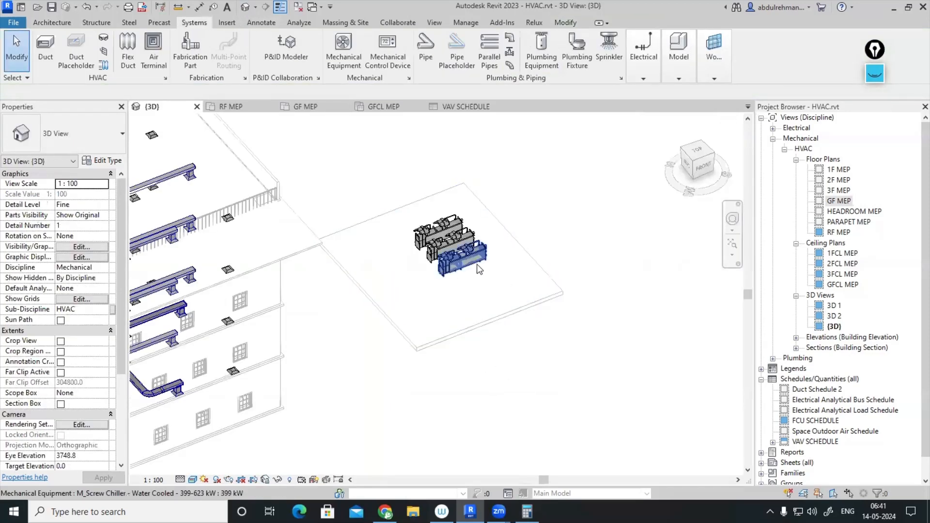
scroll(464, 233, up, 6)
click(464, 219)
scroll(464, 219, up, 3)
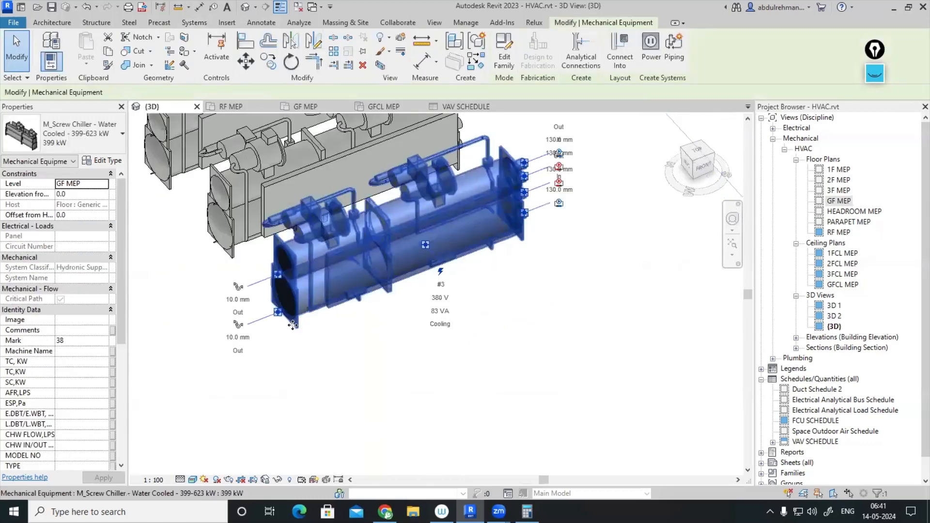
scroll(281, 291, up, 2)
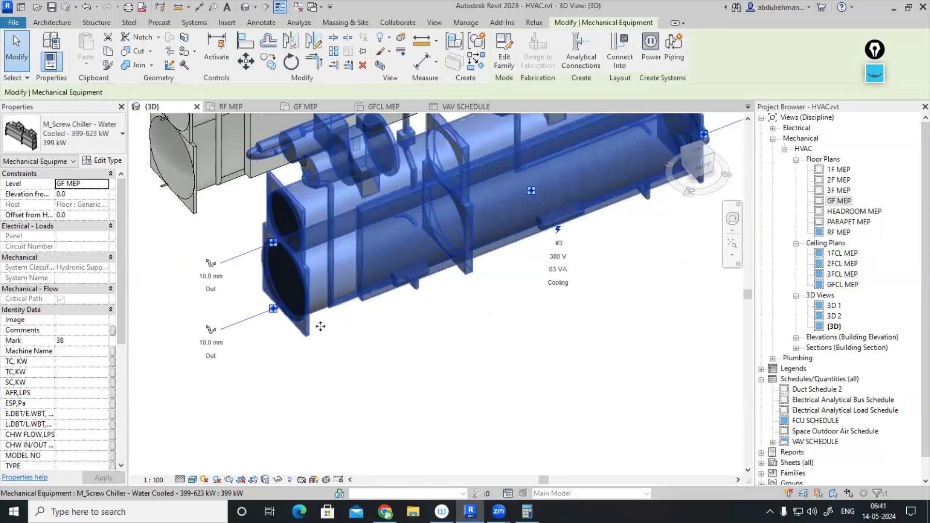
scroll(322, 266, down, 5)
middle_drag(442, 360, 398, 363)
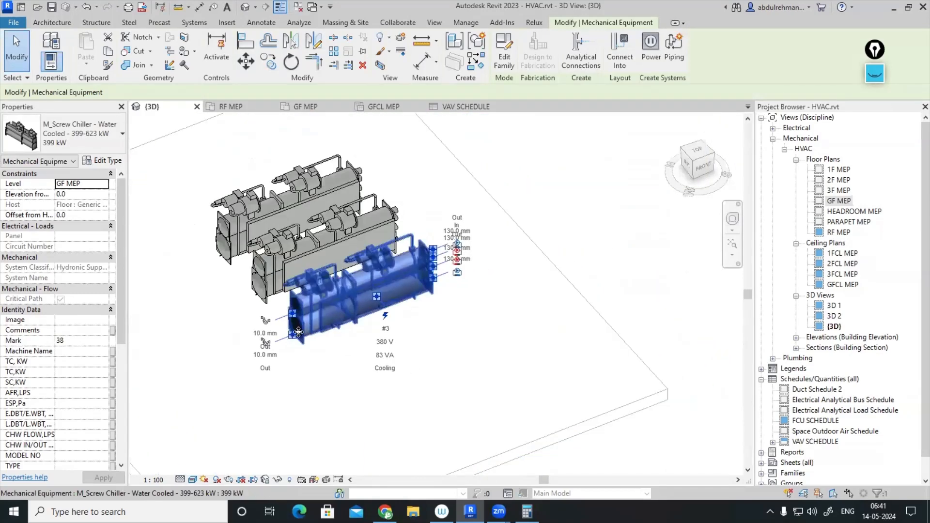
scroll(442, 292, up, 10)
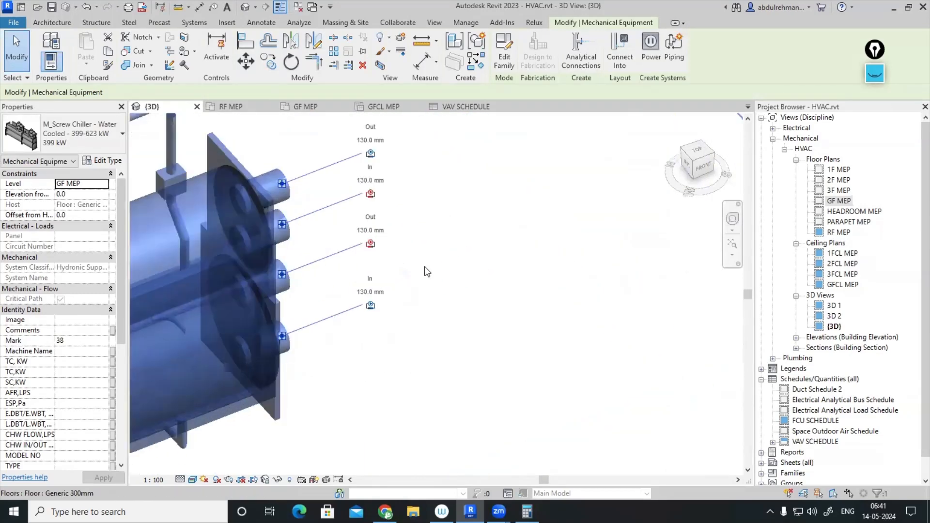
scroll(391, 317, down, 2)
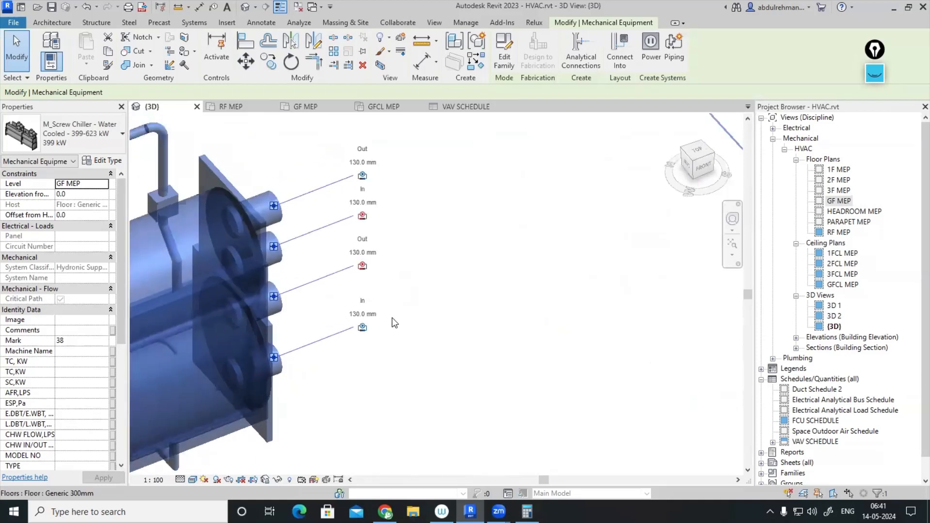
middle_drag(418, 292, 526, 262)
scroll(500, 271, up, 1)
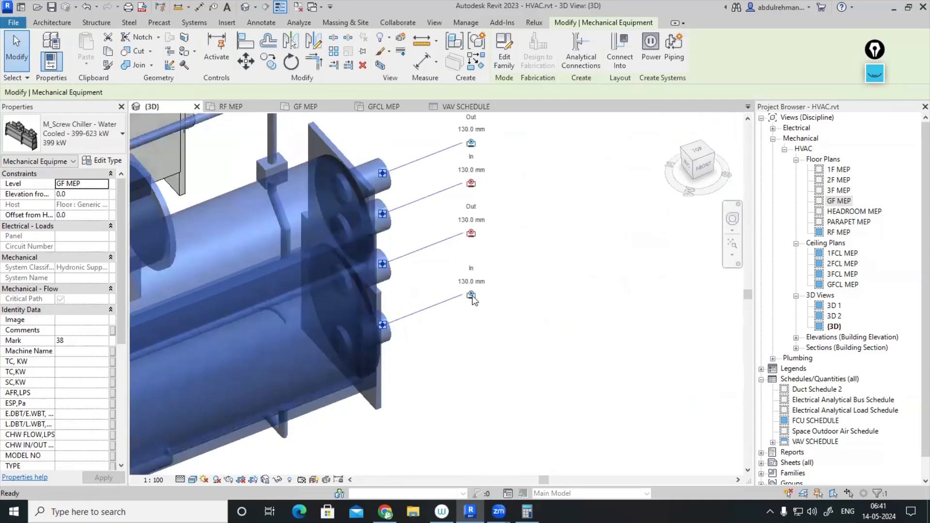
- Check the system type of the chiller's lowest and upper inlet connectors by starting a pipe from each, cancelling both pipes
click(471, 295)
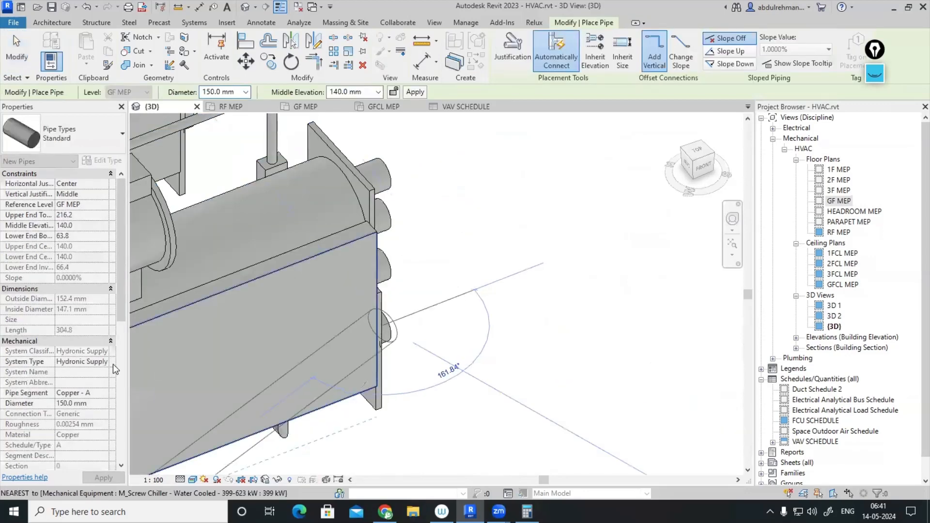
key(Escape)
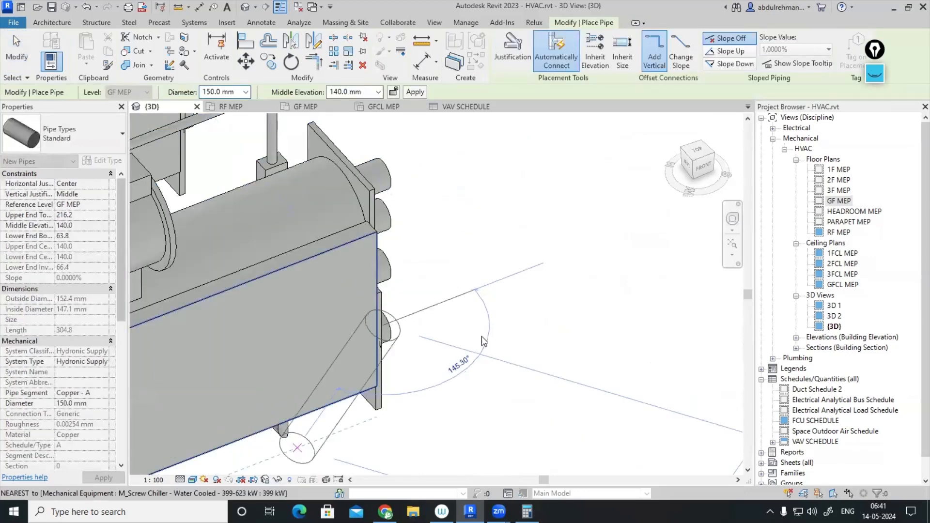
key(Escape)
click(362, 271)
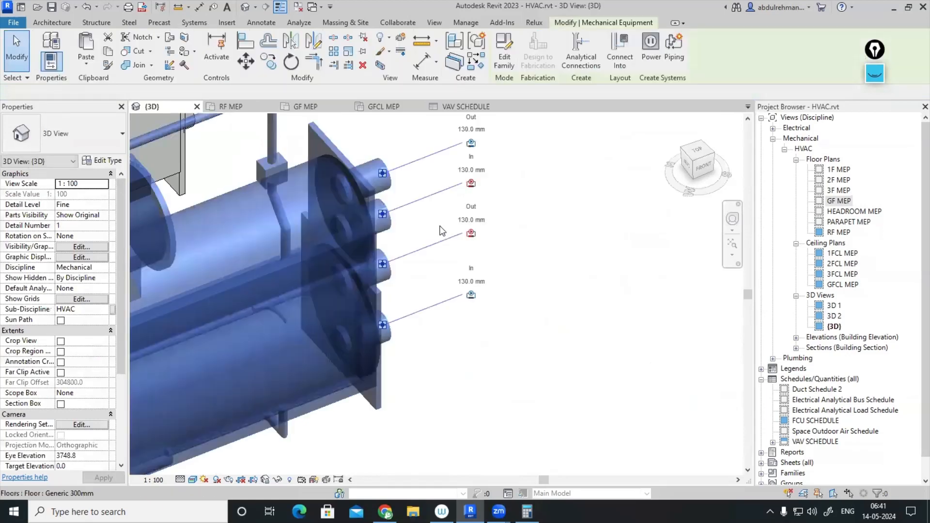
click(471, 184)
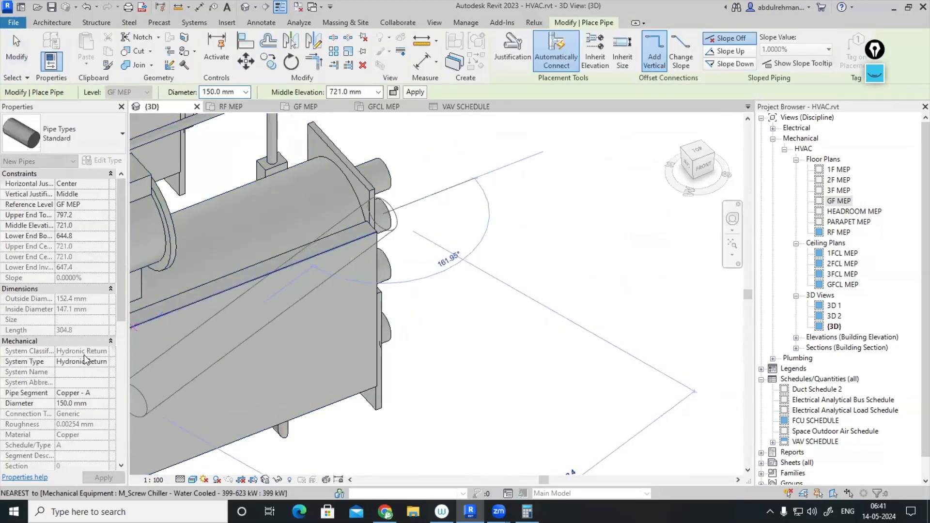
key(Escape)
key(Escape)
- Examine the three chillers on the slab and the front unit's four pipe stubs from a frontal 3D angle
scroll(499, 260, down, 4)
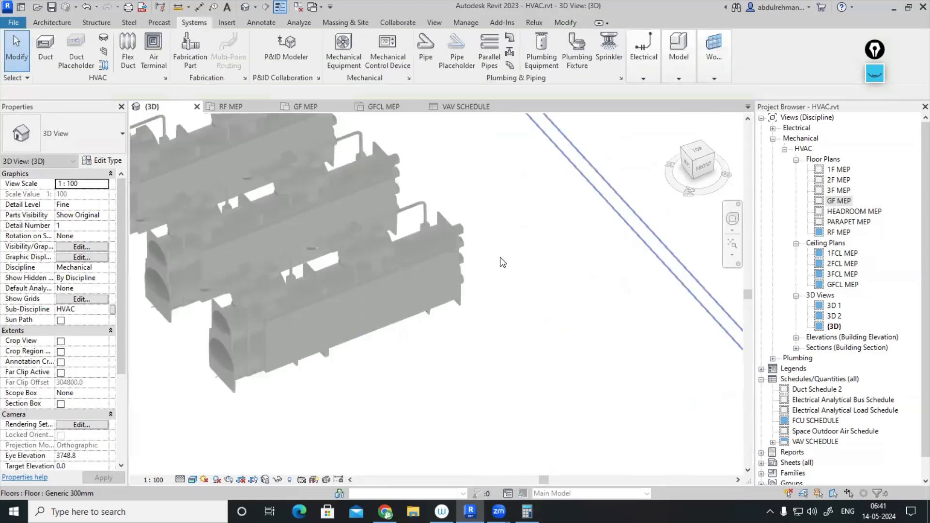
scroll(484, 268, down, 2)
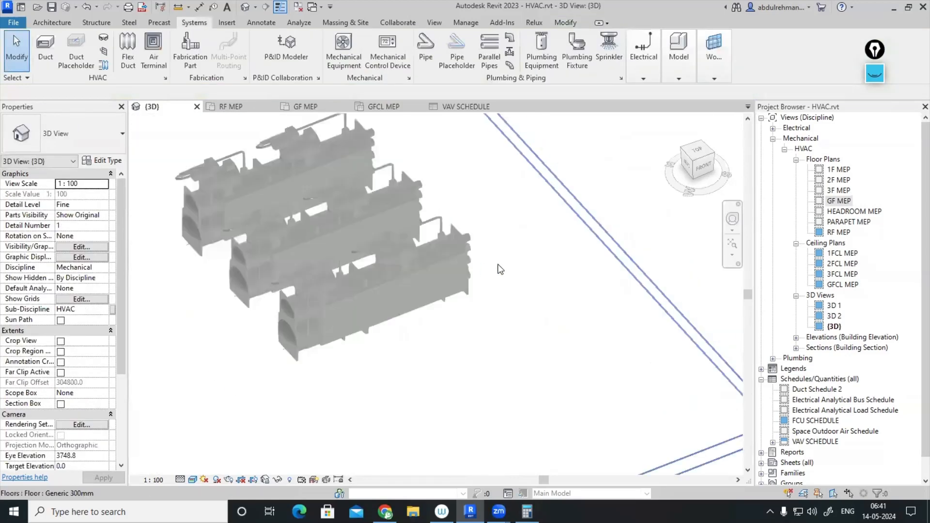
shift+middle_drag(505, 275, 457, 305)
scroll(484, 307, down, 6)
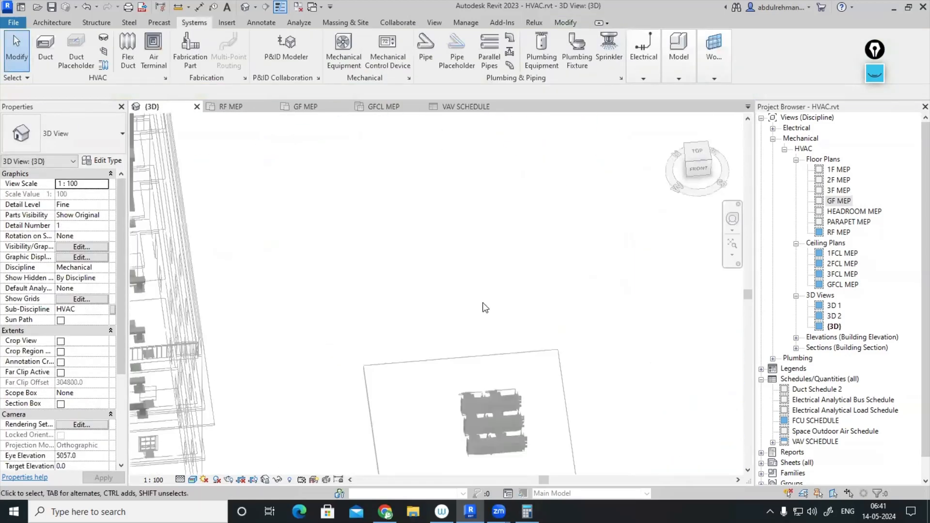
scroll(514, 388, up, 10)
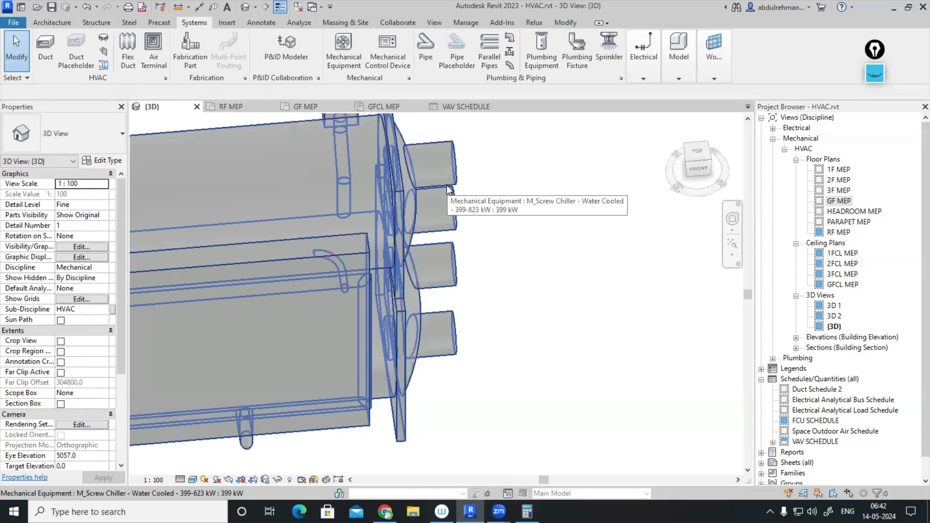
scroll(484, 179, down, 6)
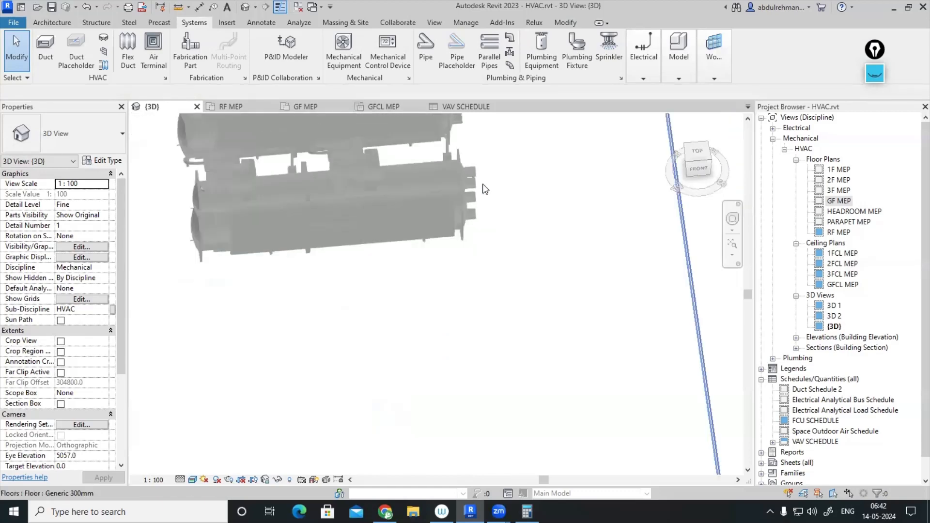
middle_drag(458, 265, 510, 372)
scroll(461, 342, down, 2)
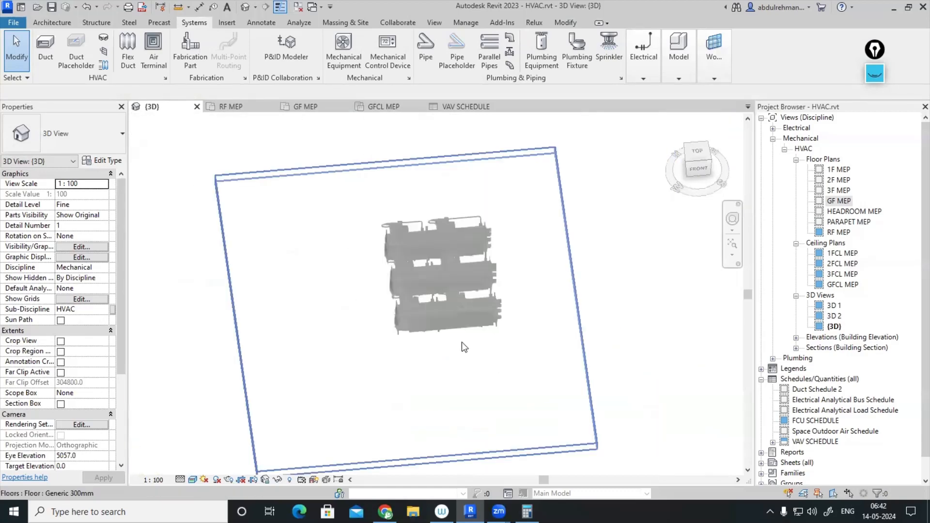
- Open the GF MEP floor plan and load the M_Pump - Base Mounted family from the Water-Side Components Pumps folder
double_click(838, 201)
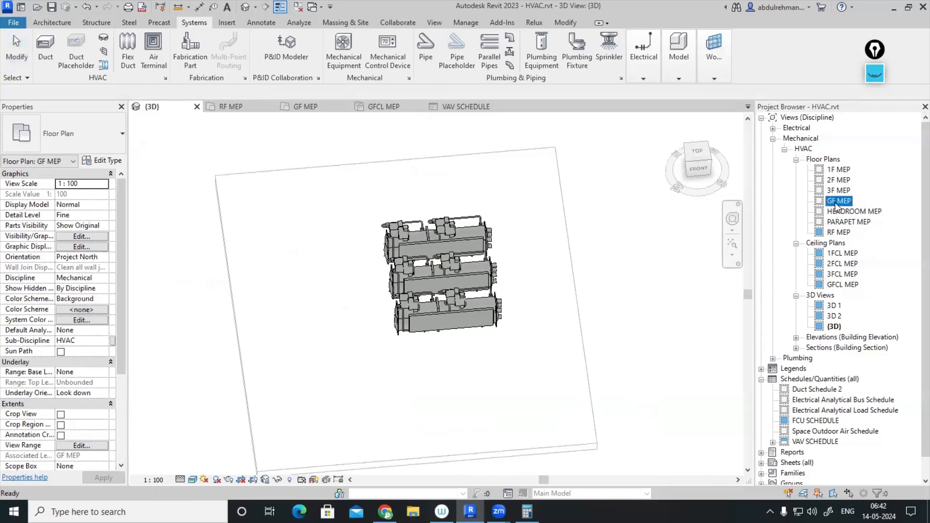
middle_drag(607, 269, 572, 330)
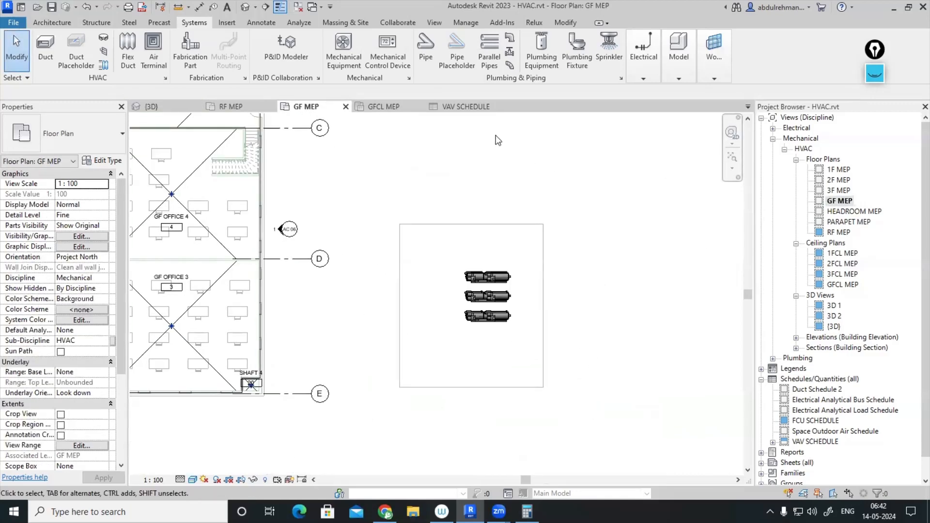
click(346, 59)
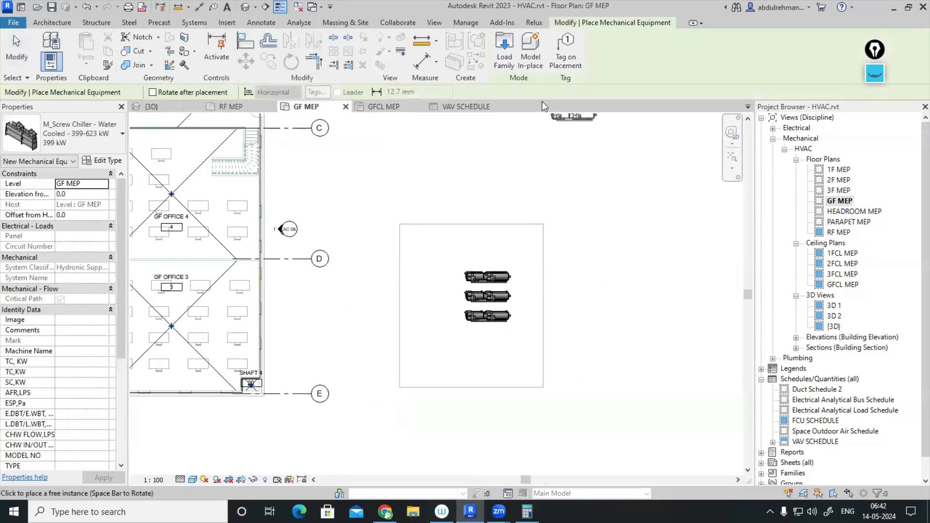
click(504, 48)
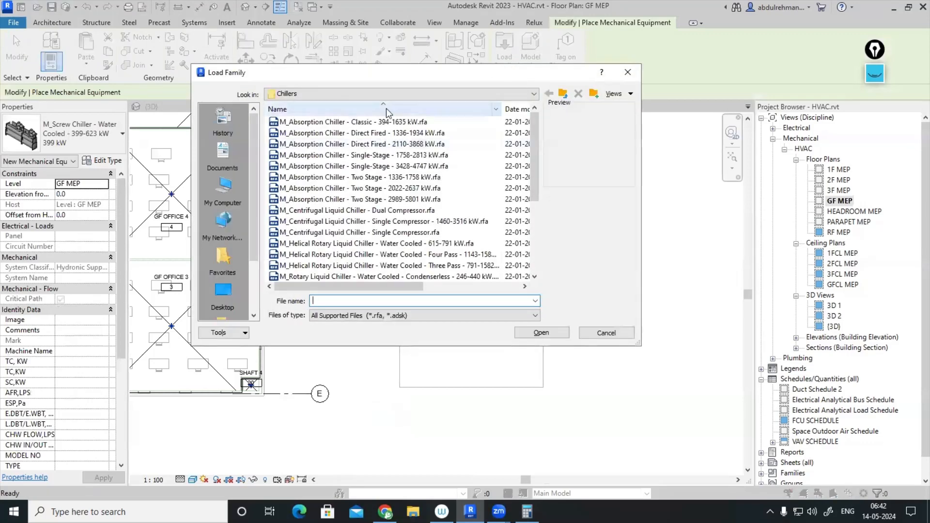
click(388, 93)
click(386, 193)
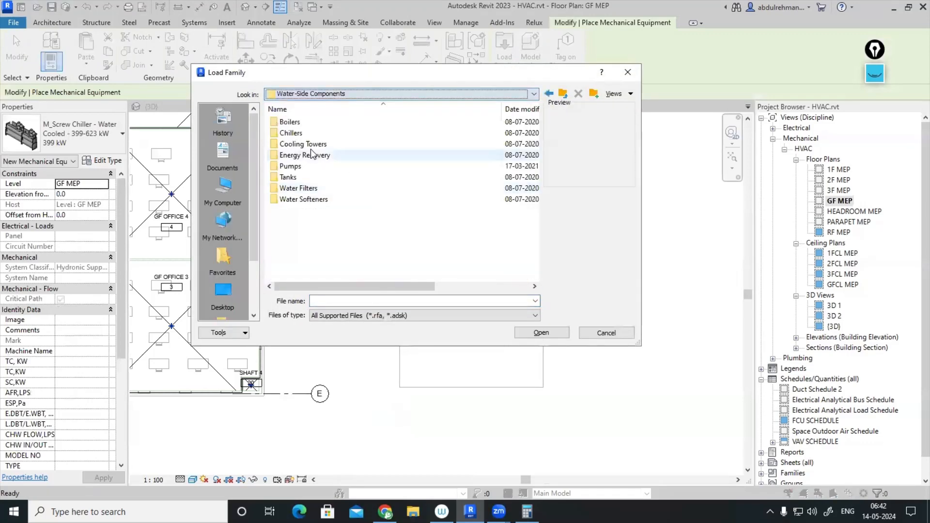
double_click(302, 166)
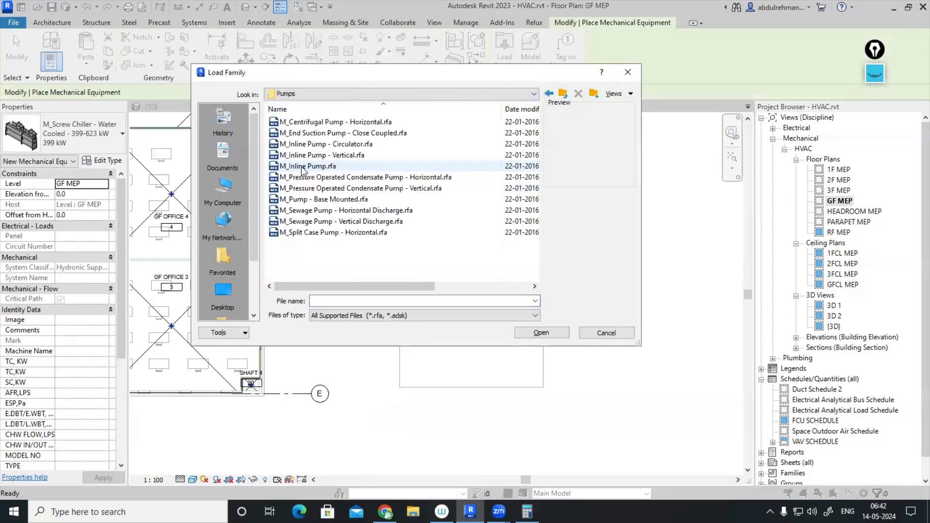
click(361, 200)
click(551, 333)
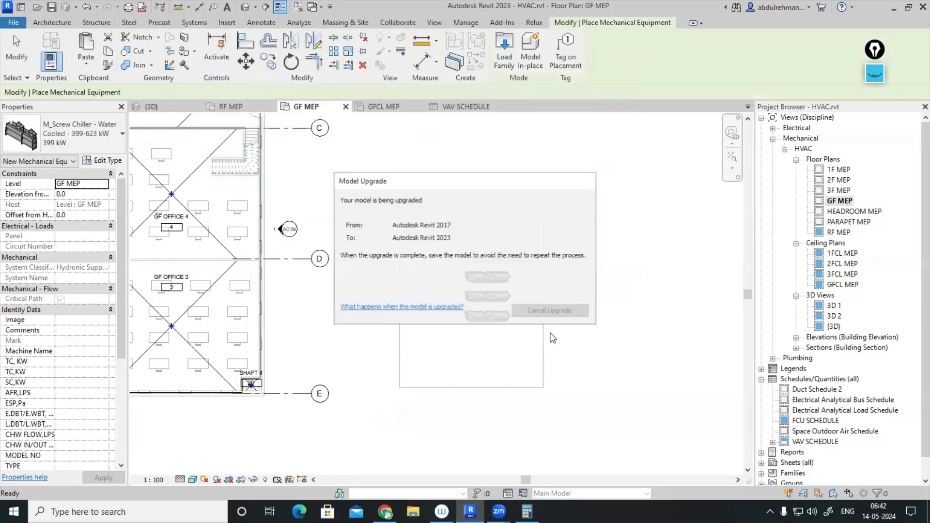
- Place three 6.3 LPS - 388 kPa Head base-mounted pumps side by side near the slab's upper-left corner
click(79, 146)
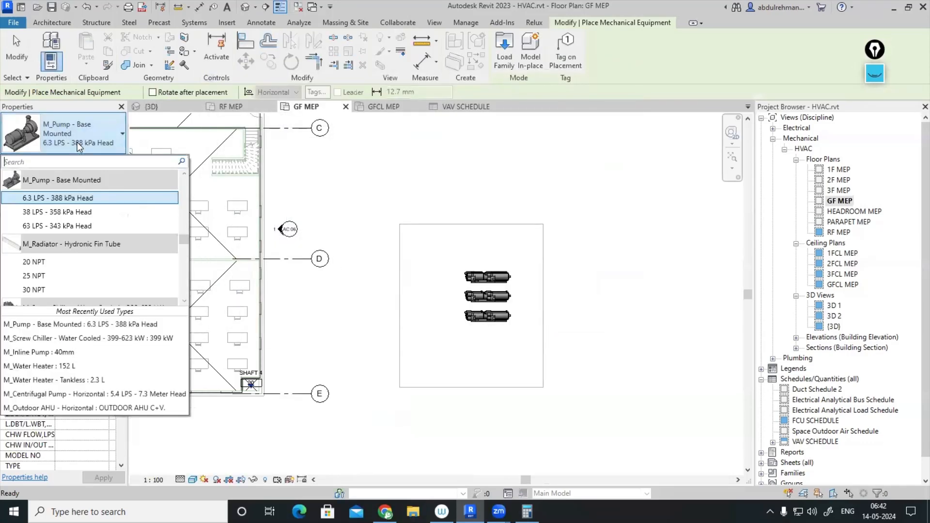
click(69, 200)
scroll(438, 248, up, 3)
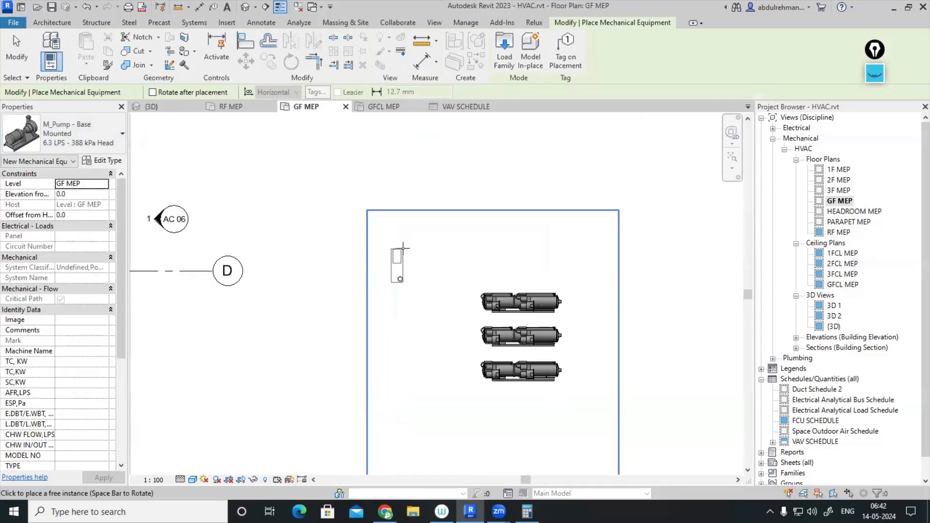
click(403, 248)
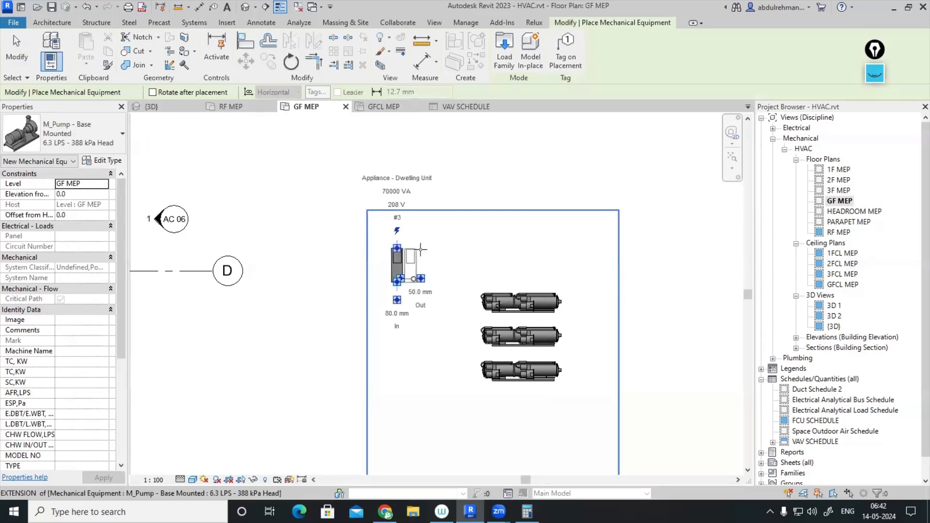
click(429, 249)
click(458, 252)
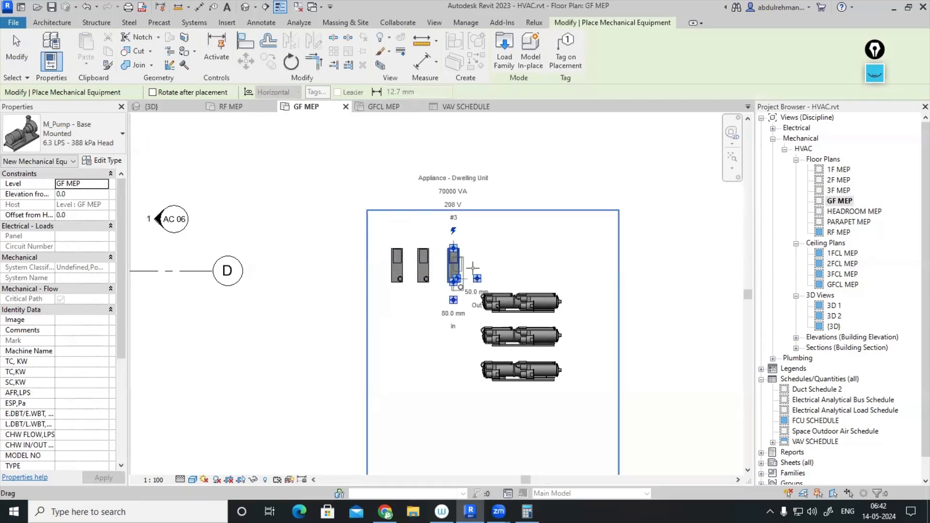
- Place three more 6.3 LPS - 388 kPa Head pumps in a row just below the lowest chiller
middle_drag(459, 251, 441, 140)
click(470, 297)
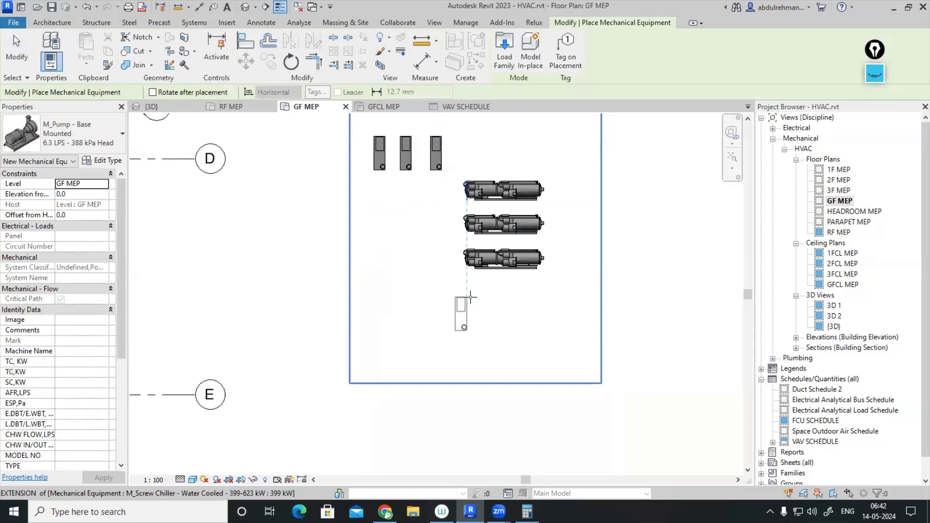
click(495, 297)
click(513, 299)
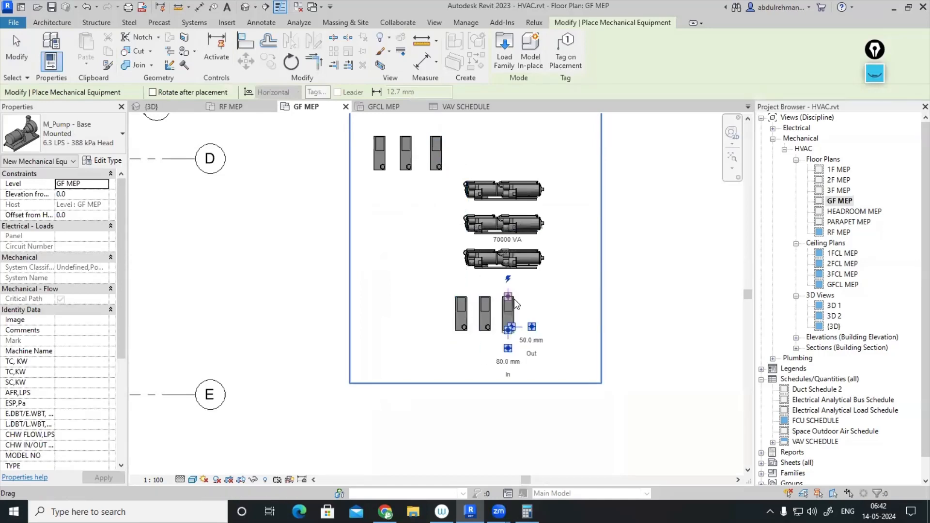
- Place a third row of three base-mounted pumps near the slab's lower-left edge and finish placing equipment
click(373, 276)
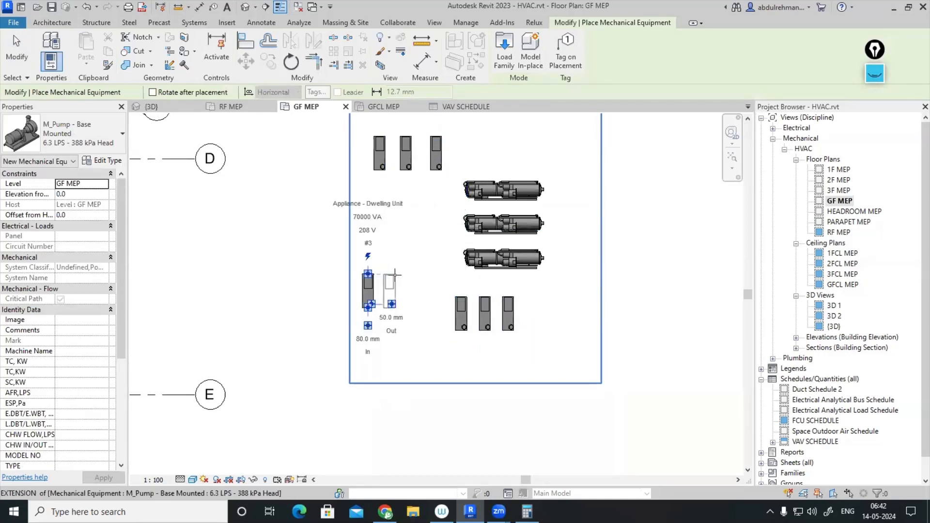
click(395, 276)
click(417, 280)
key(Escape)
key(Escape)
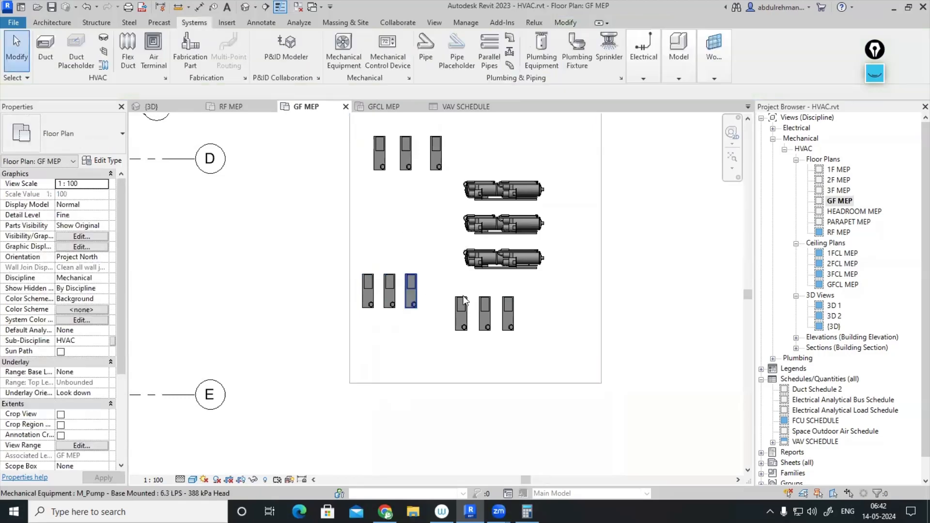
- Duplicate the type of the rightmost pump below the chillers as "primary pump" and apply it to that pump
scroll(596, 301, down, 3)
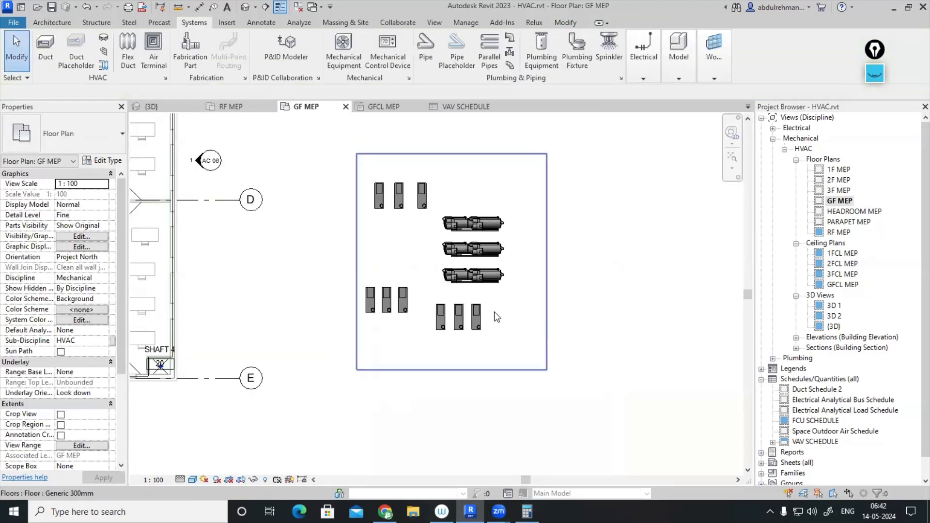
click(482, 307)
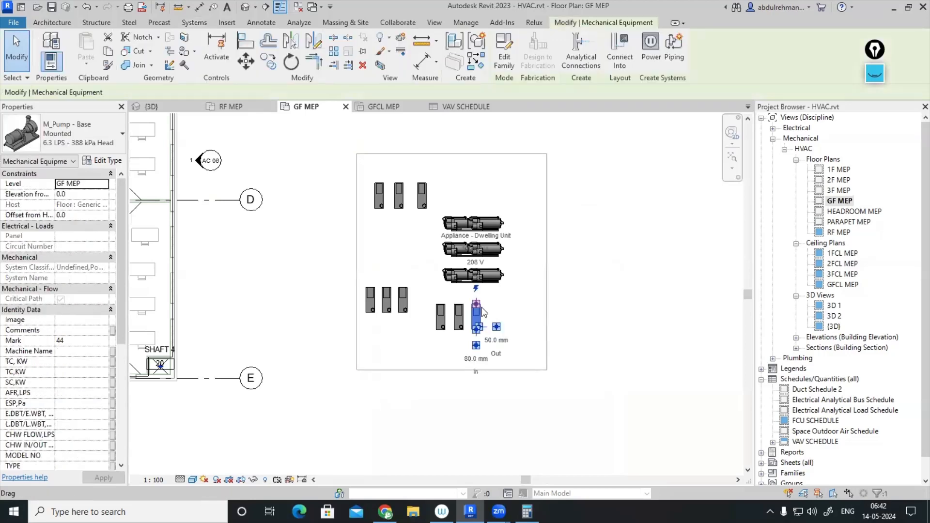
click(108, 162)
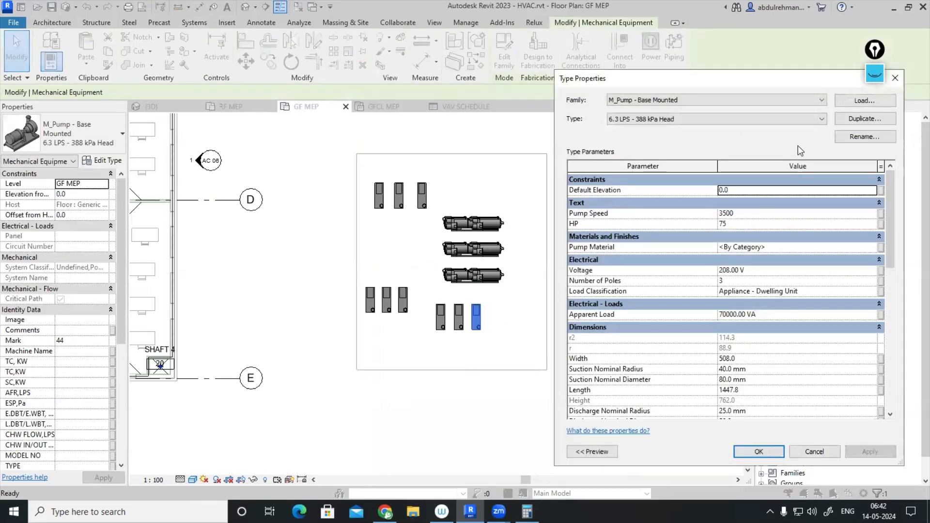
click(858, 122)
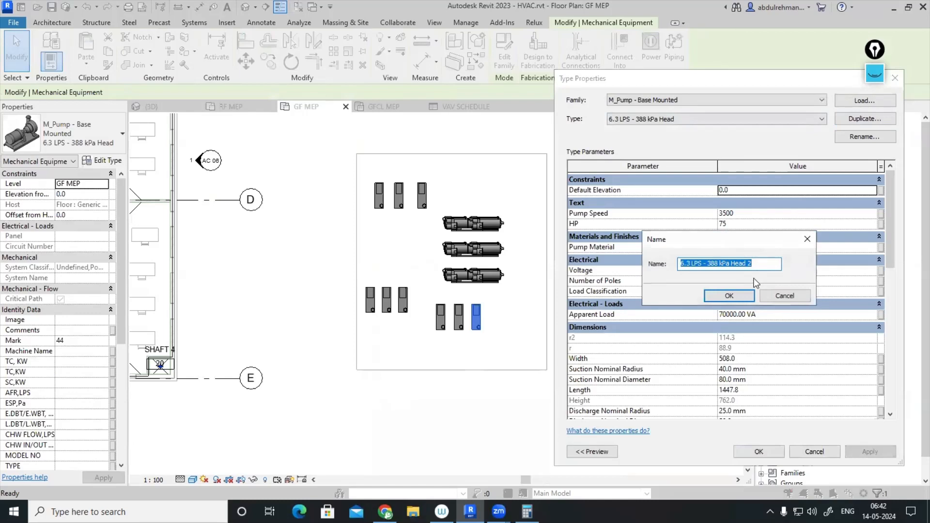
text(primary pump)
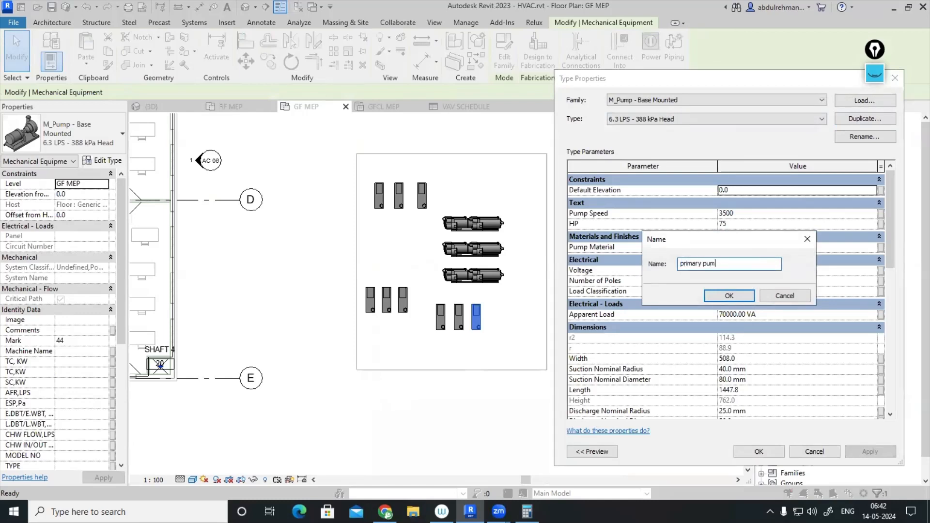
click(730, 296)
click(759, 452)
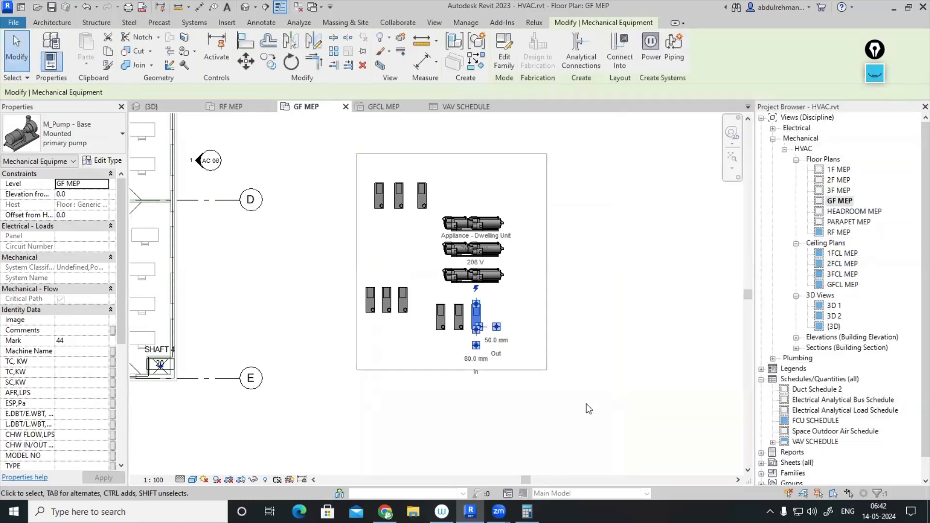
click(475, 364)
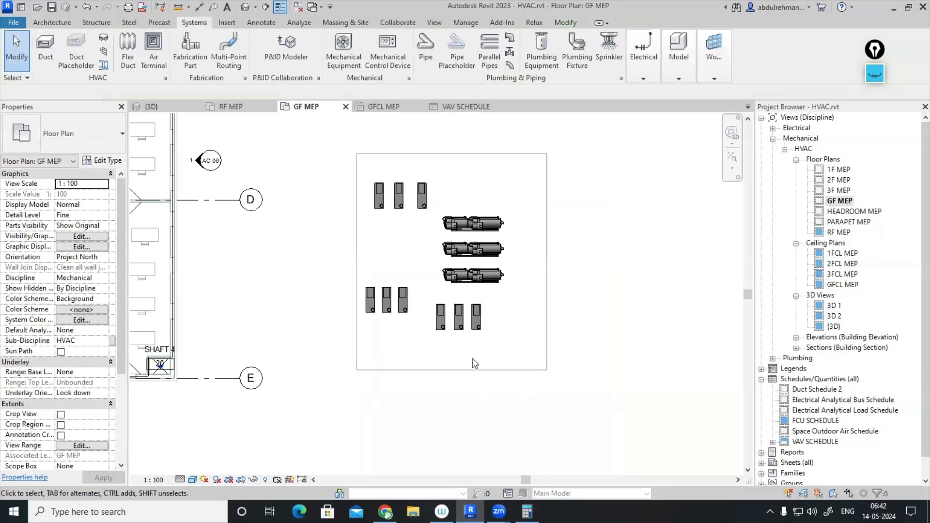
- Change the other two pumps below the chillers to the primary pump type
click(440, 317)
ctrl+click(458, 318)
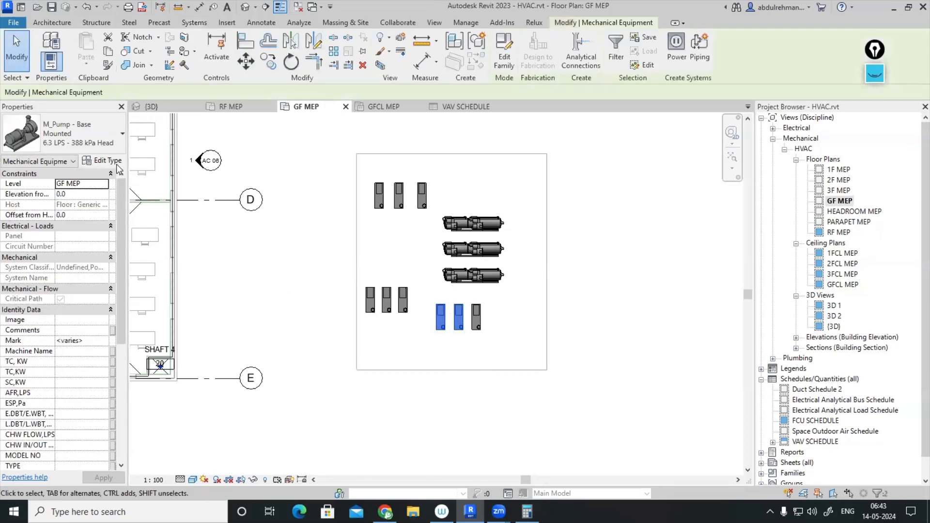
click(111, 134)
click(43, 240)
click(566, 415)
- Duplicate the type of the rightmost pump in the lower-left row as "secondary pump" and apply it to that pump
scroll(411, 315, up, 4)
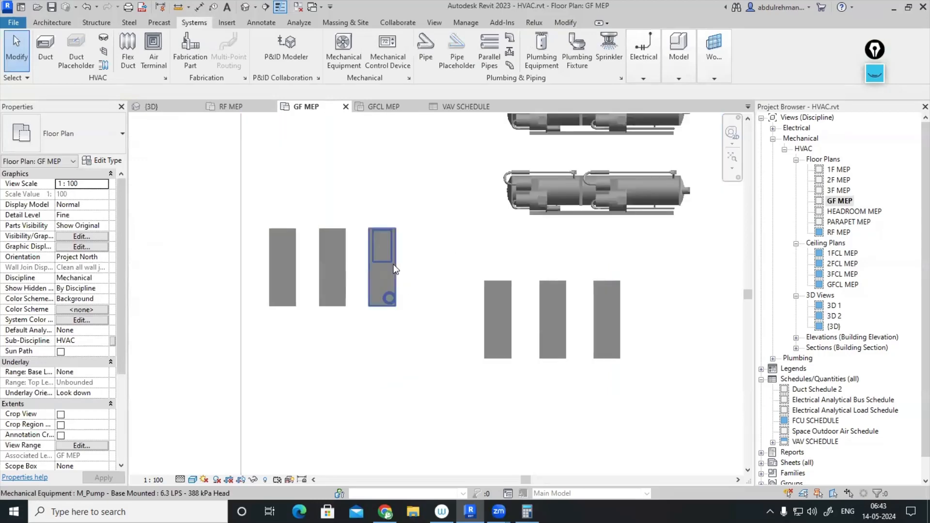
click(101, 160)
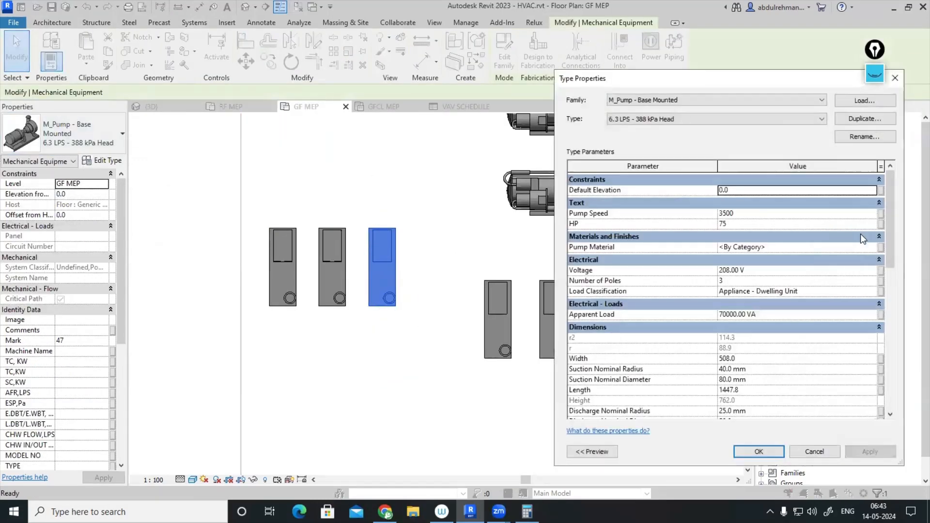
click(860, 119)
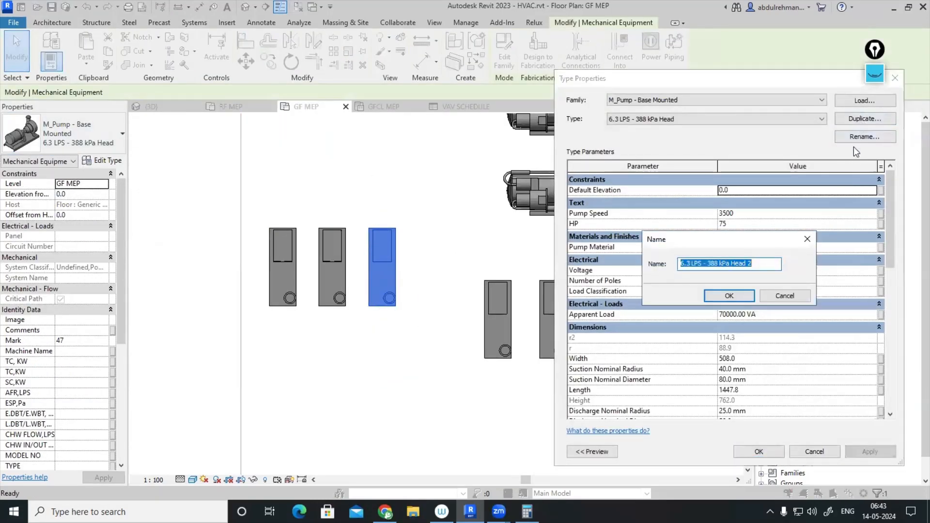
text(se)
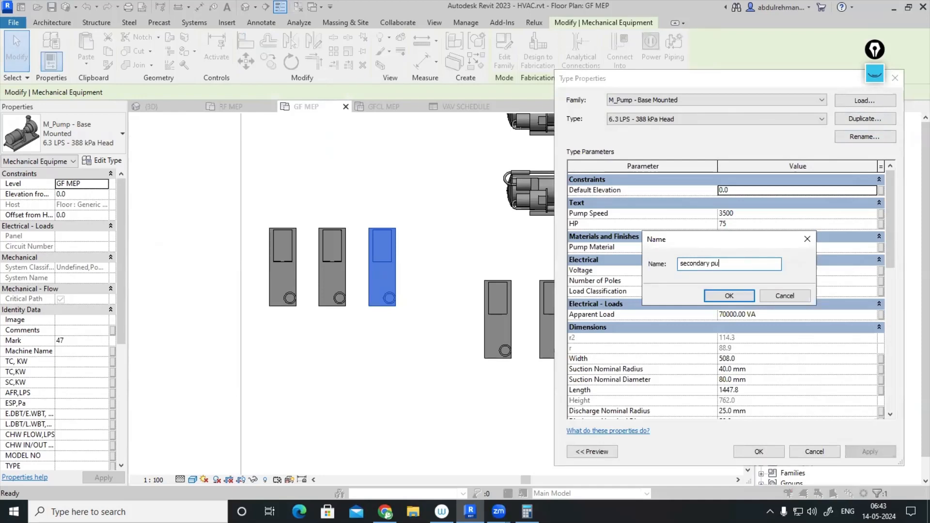
text(condary pump)
click(735, 297)
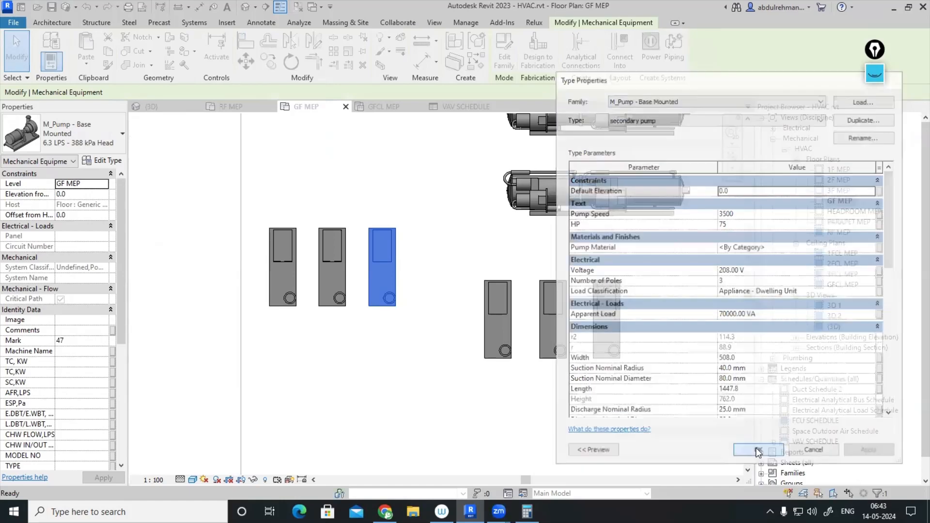
click(756, 451)
key(Escape)
- Change the remaining two pumps in the lower-left row to the secondary pump type
click(335, 255)
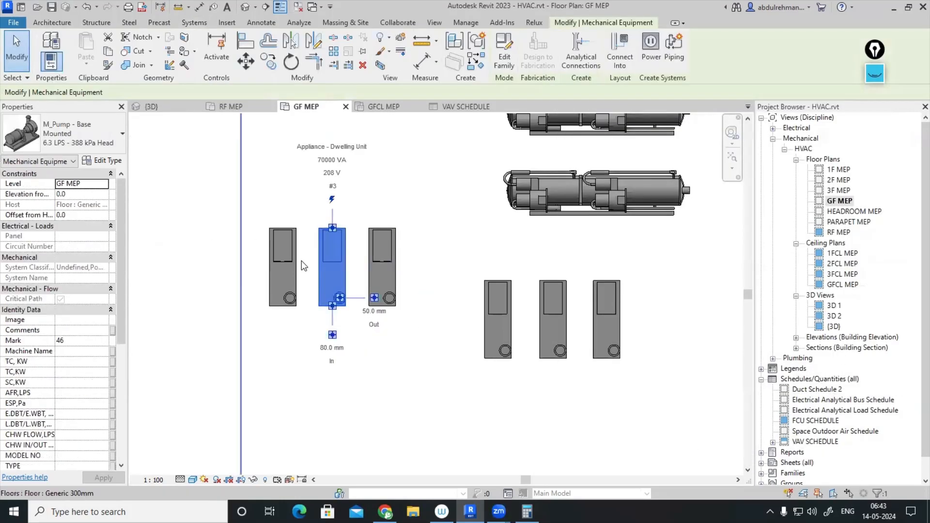
ctrl+click(278, 259)
click(77, 134)
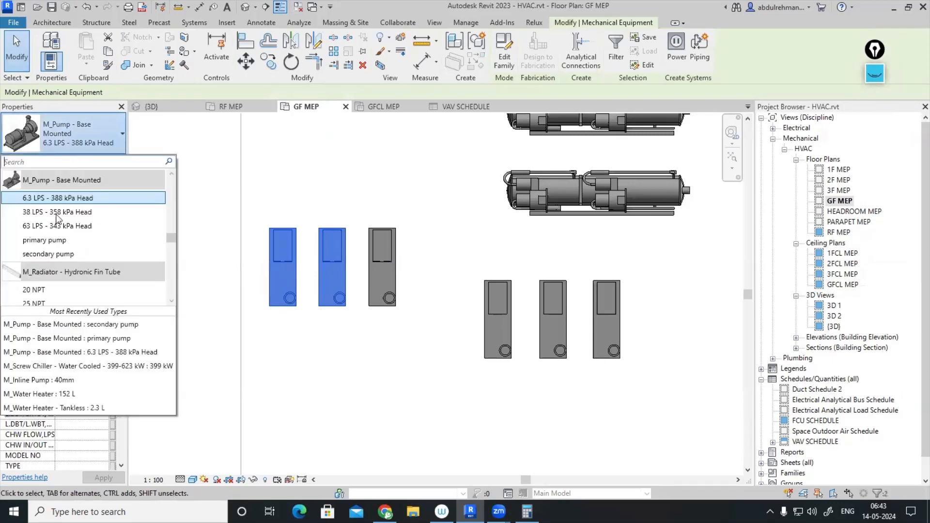
click(54, 257)
click(211, 290)
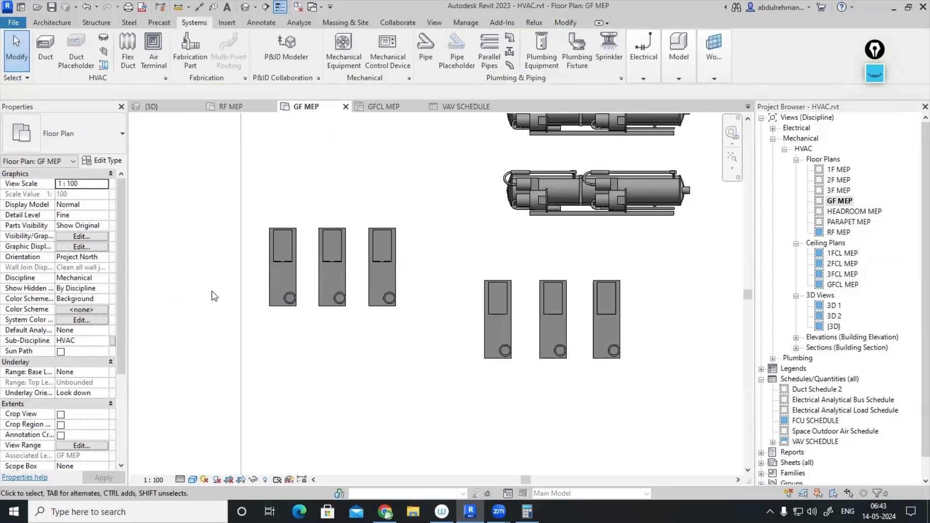
- Duplicate the type of the leftmost pump in the upper row as "ct pump" and apply it to that pump
scroll(204, 271, down, 3)
middle_drag(219, 295, 296, 392)
click(328, 224)
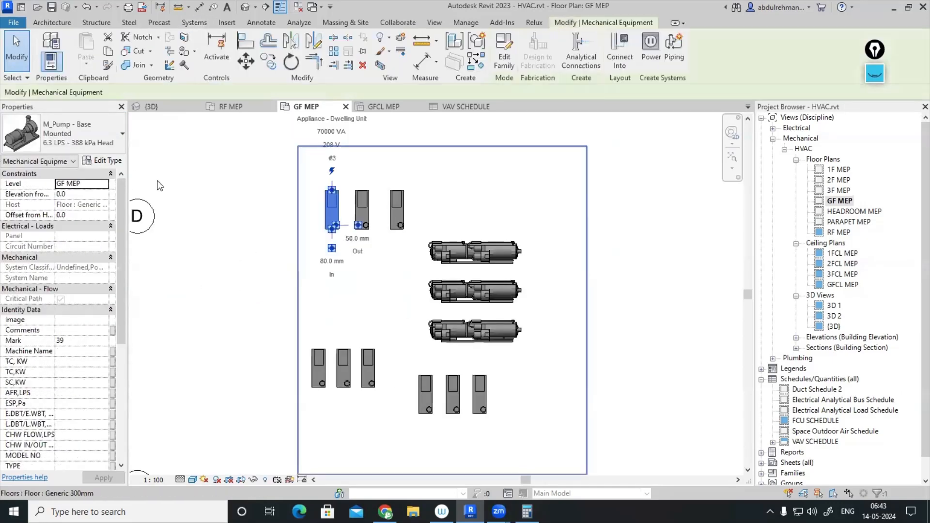
click(102, 160)
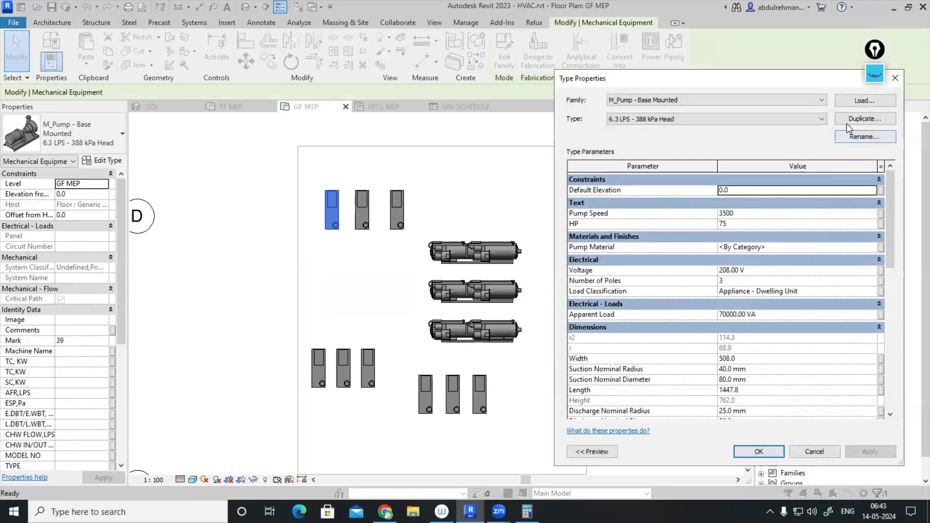
click(864, 119)
text(ct pump)
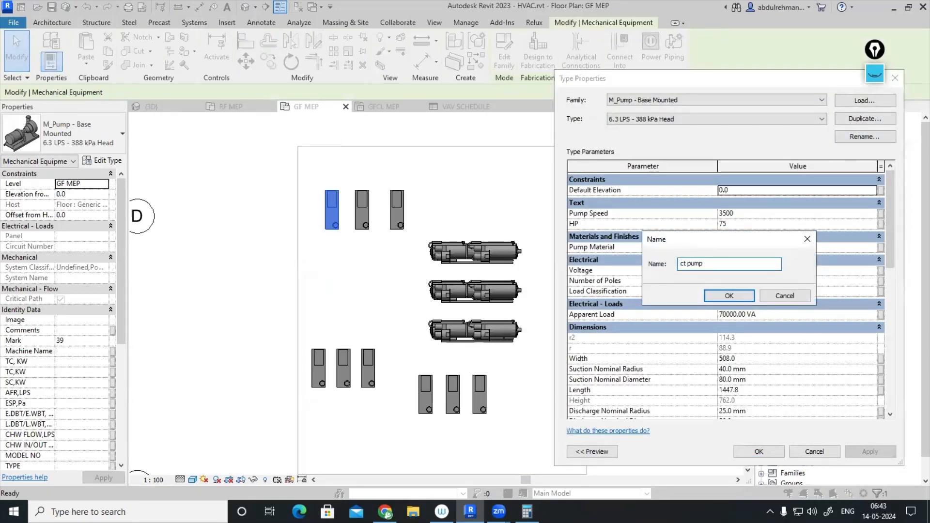
click(733, 297)
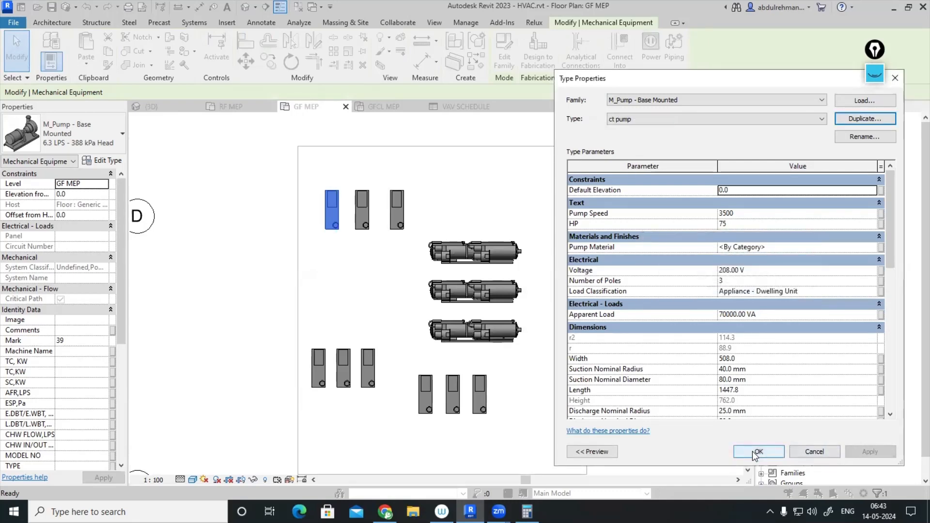
click(754, 452)
- Change the other two pumps in the upper row to the ct pump type
click(367, 203)
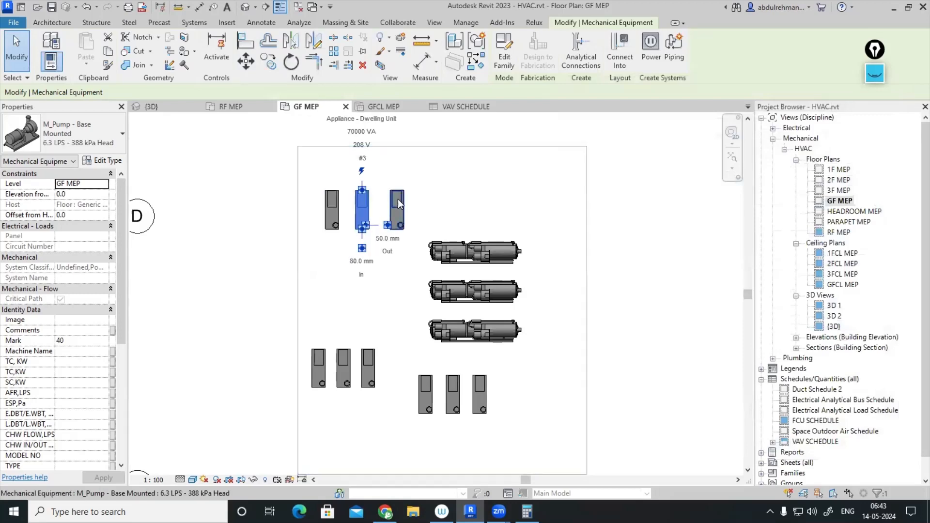
ctrl+click(397, 203)
click(86, 134)
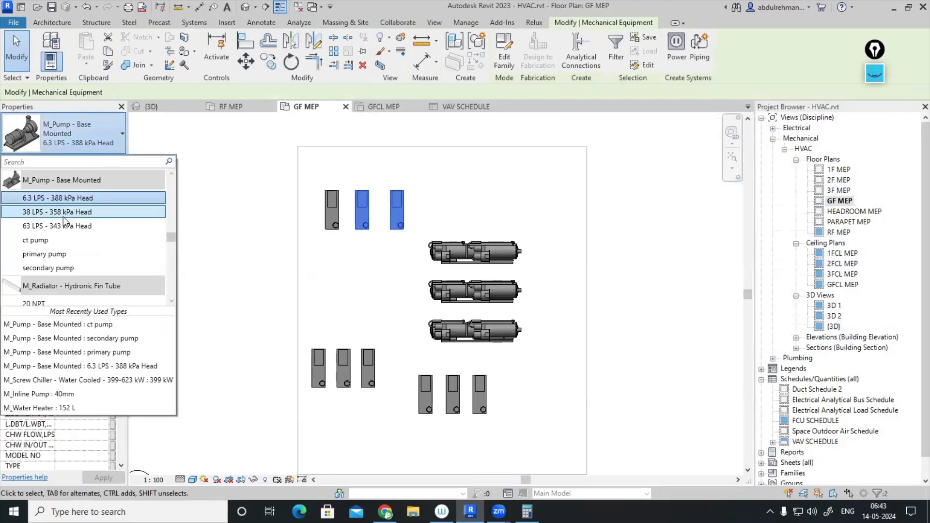
click(54, 242)
click(618, 281)
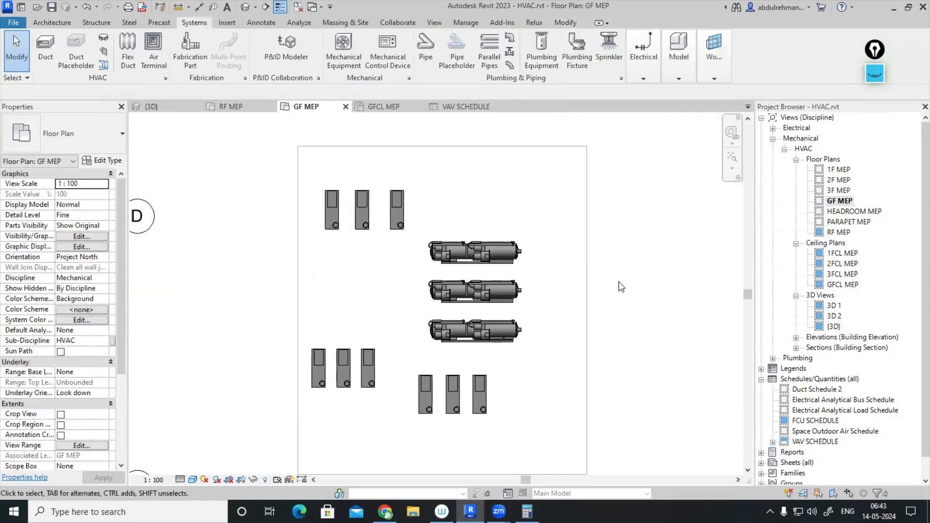
click(440, 234)
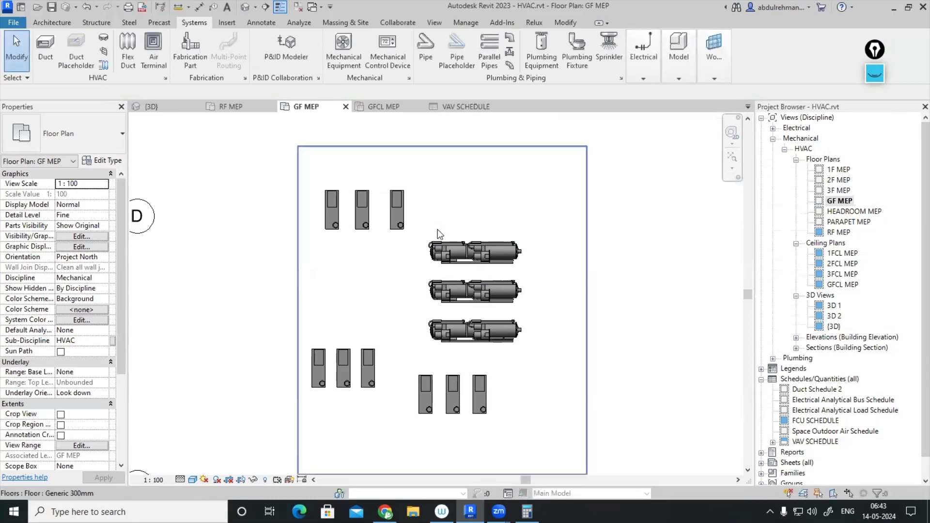
click(482, 246)
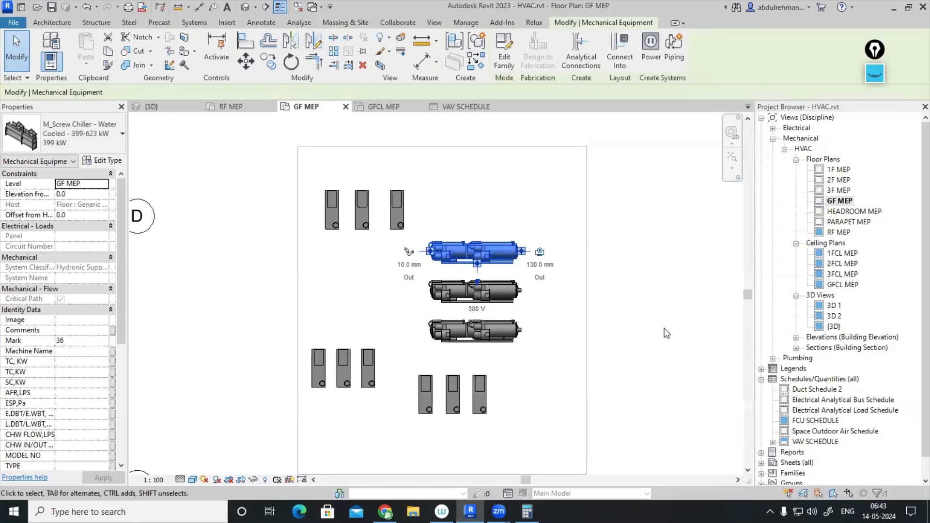
click(650, 346)
scroll(660, 367, up, 3)
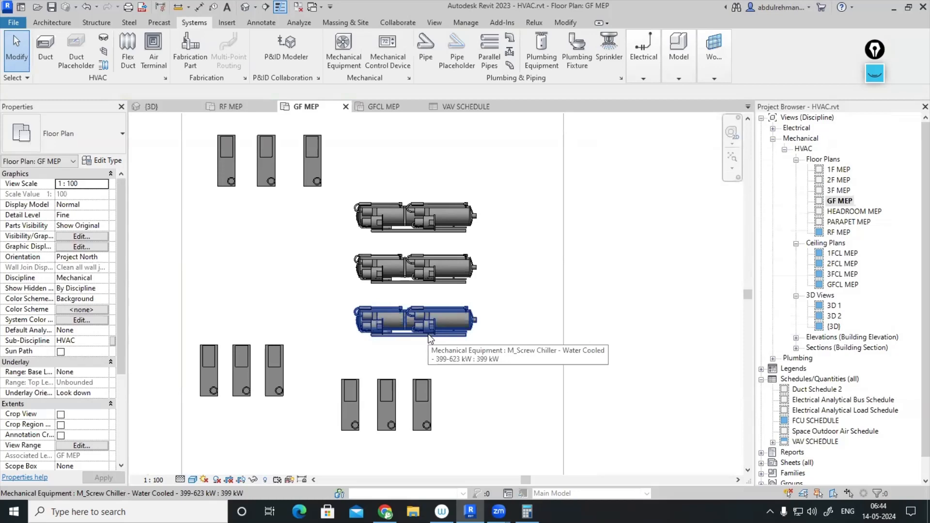
- Clear the old screen ink and sketch branch lines from the three chillers into a common header leading to one pump symbol
click(878, 75)
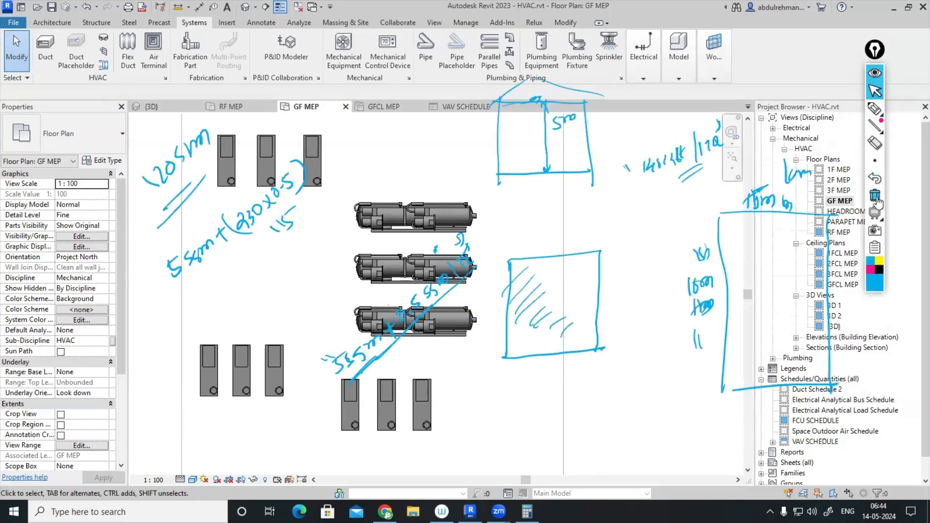
click(877, 196)
click(875, 109)
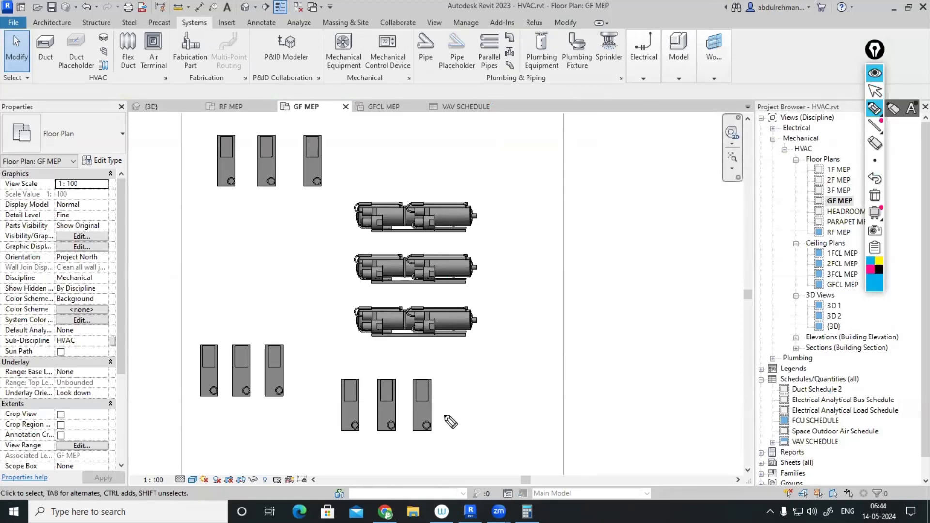
drag(478, 214, 518, 214)
drag(473, 263, 520, 263)
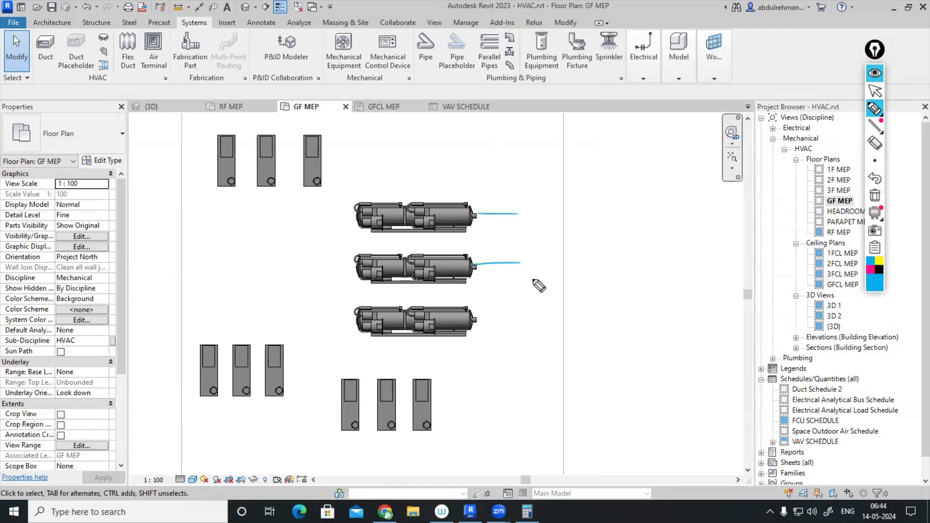
drag(517, 212, 523, 353)
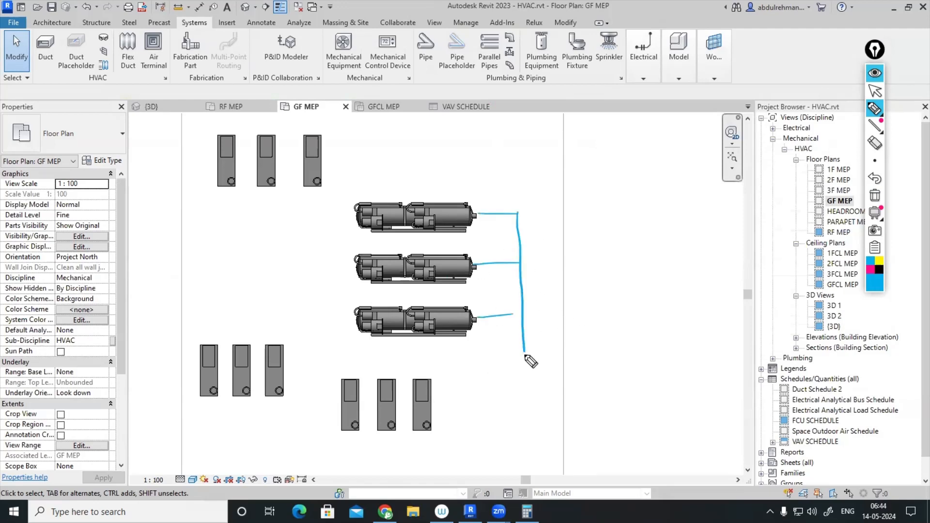
drag(478, 318, 521, 316)
drag(534, 358, 538, 373)
click(499, 317)
drag(515, 318, 528, 317)
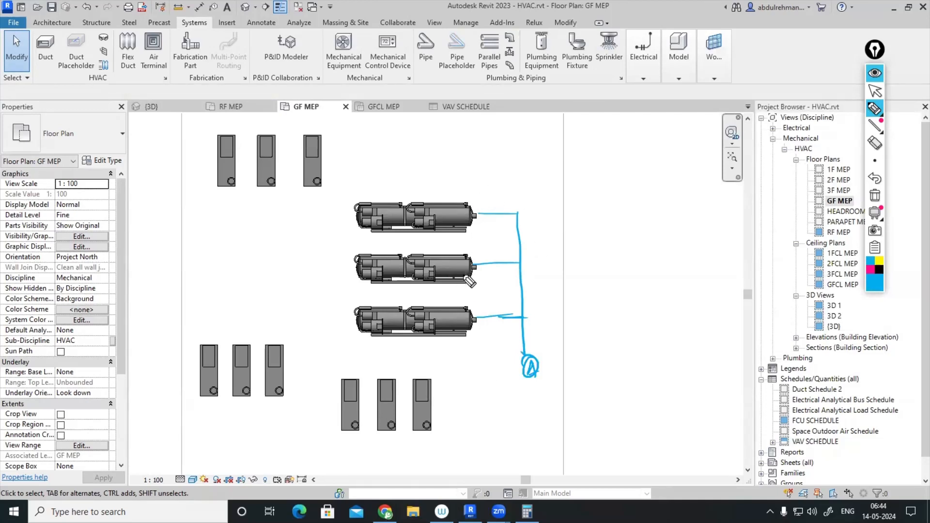
drag(538, 370, 565, 370)
- Erase the inked pump symbol and sketch two parallel pumps between two headers, linked to the chiller header
click(875, 143)
click(875, 143)
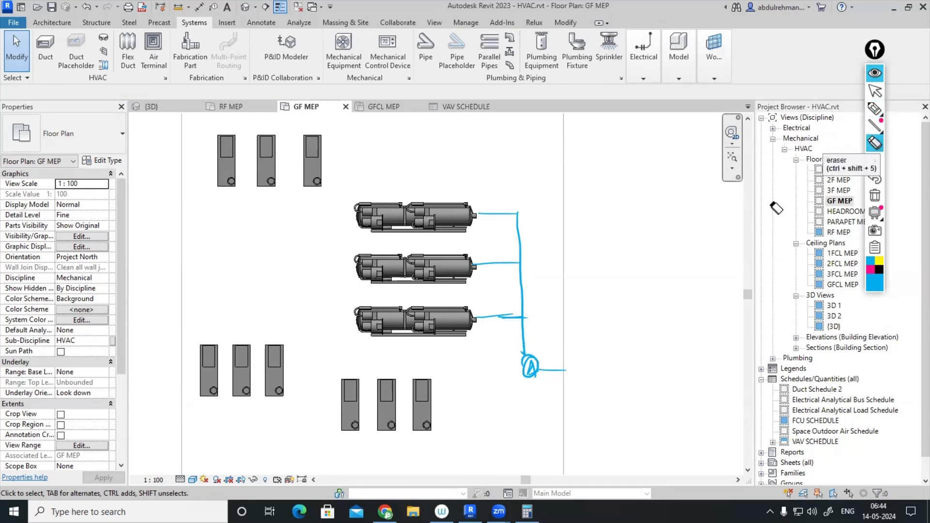
mouse_move(531, 367)
mouse_down()
mouse_move(552, 369)
mouse_move(539, 388)
mouse_move(572, 387)
mouse_up()
click(874, 108)
drag(444, 429, 617, 423)
drag(537, 391, 534, 434)
drag(573, 390, 574, 438)
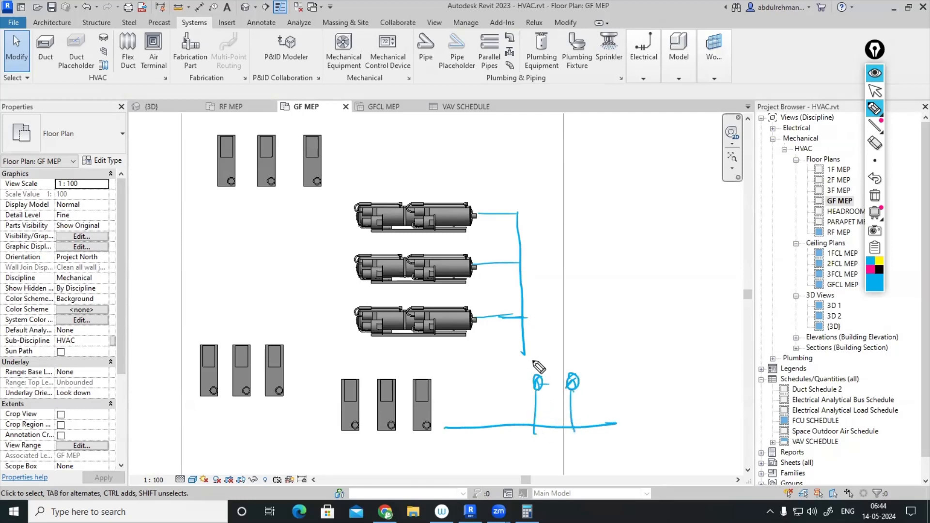
drag(507, 364, 594, 360)
mouse_move(534, 378)
mouse_down()
mouse_move(530, 368)
mouse_move(577, 361)
mouse_move(522, 354)
mouse_up()
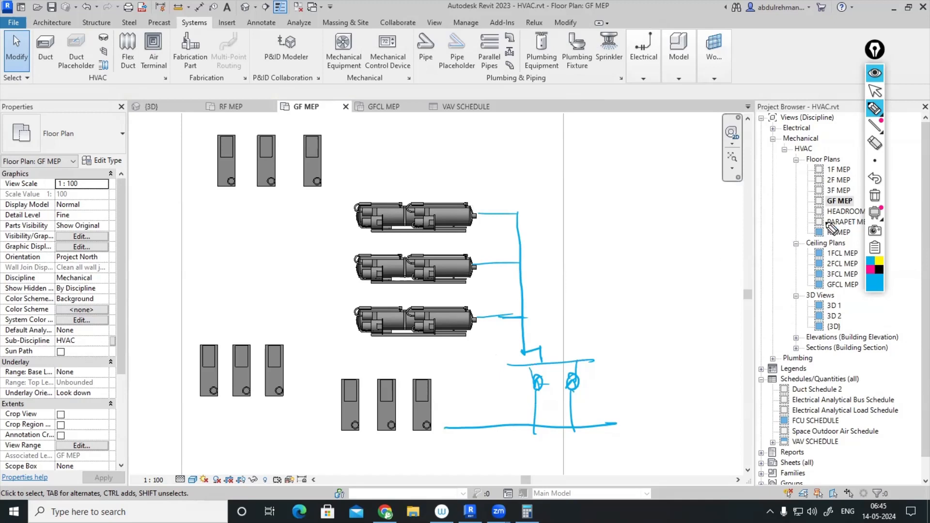
- Clear the ink, sketch a dedicated pump symbol linked to each chiller, mark the middle pair, and hide the ink
click(875, 196)
drag(523, 318, 521, 333)
drag(528, 261, 528, 279)
mouse_move(525, 209)
mouse_down()
mouse_move(523, 224)
mouse_move(467, 227)
mouse_up()
drag(486, 275, 538, 274)
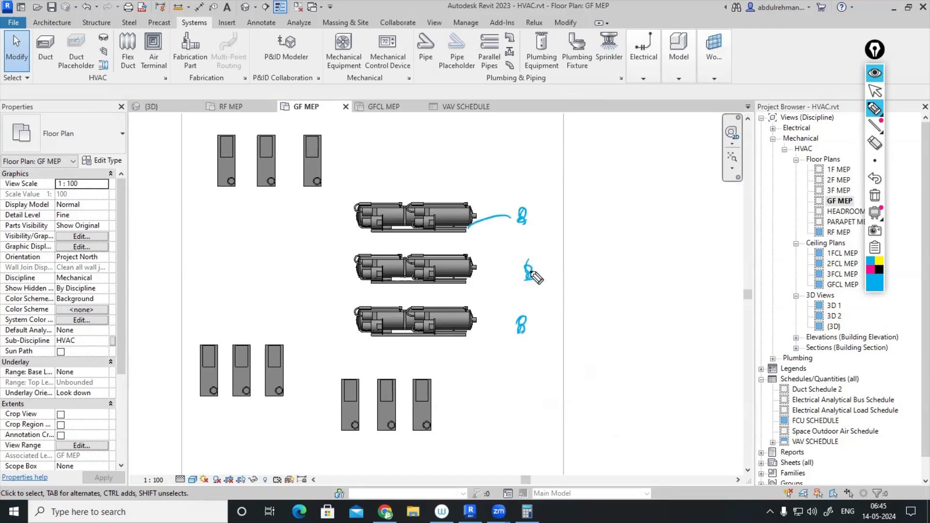
drag(506, 315, 457, 323)
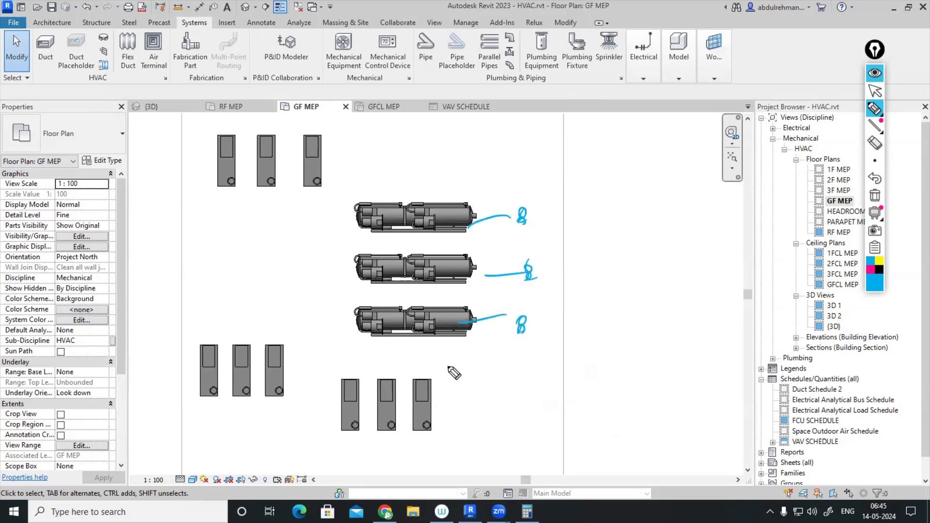
drag(444, 269, 462, 257)
drag(525, 280, 542, 264)
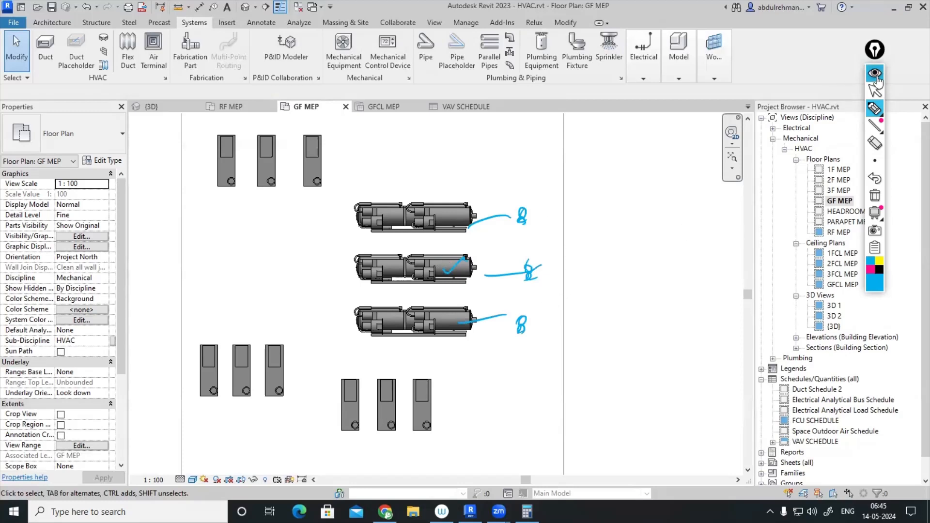
click(874, 73)
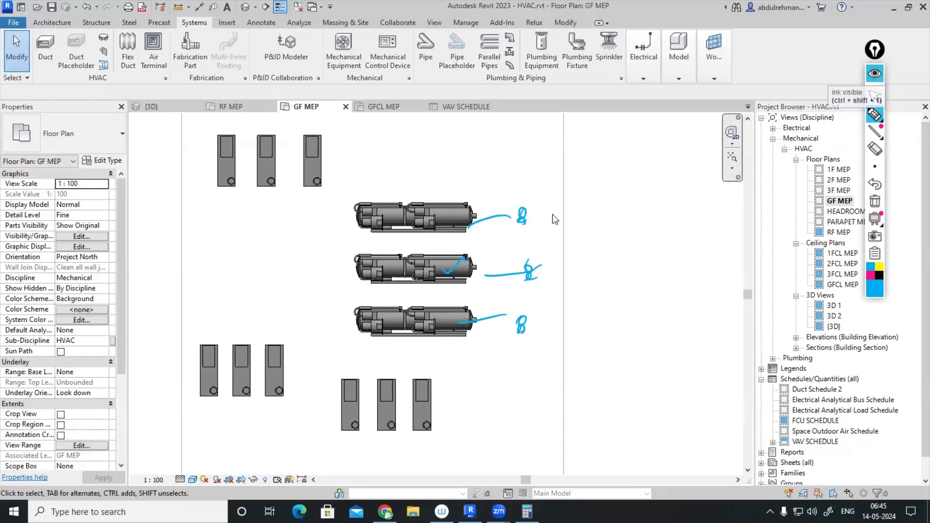
- Set the 399 kW chiller type's chilled water supply and return diameters to 100 mm and apply the change
click(394, 234)
scroll(500, 236, up, 3)
scroll(500, 236, up, 2)
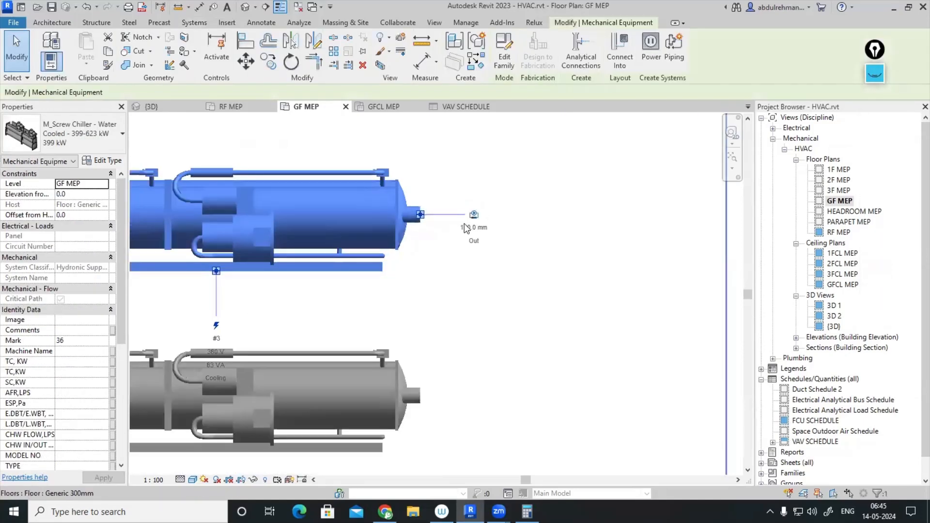
click(101, 161)
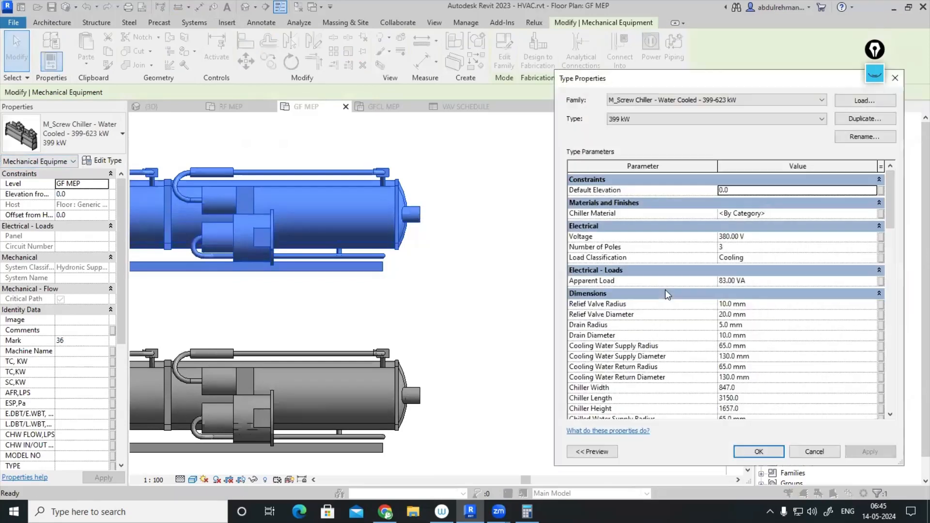
scroll(668, 316, down, 1)
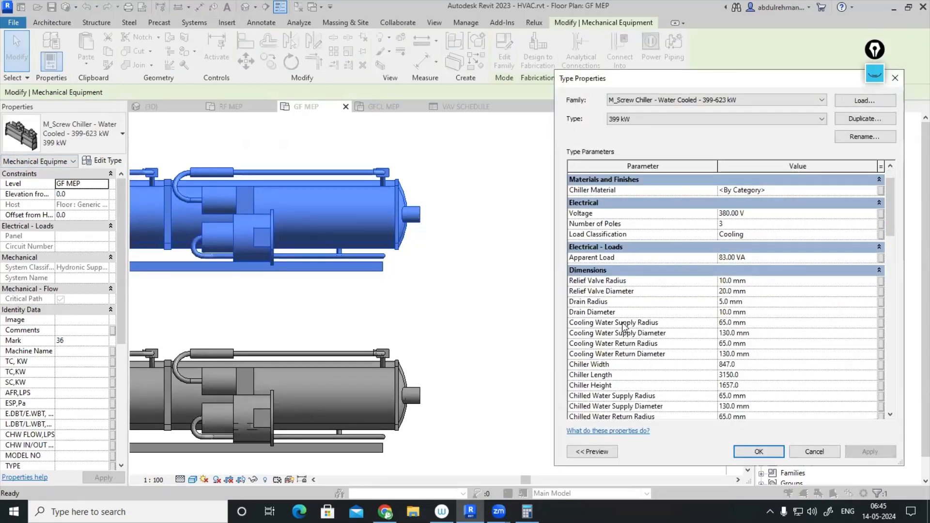
scroll(628, 334, down, 1)
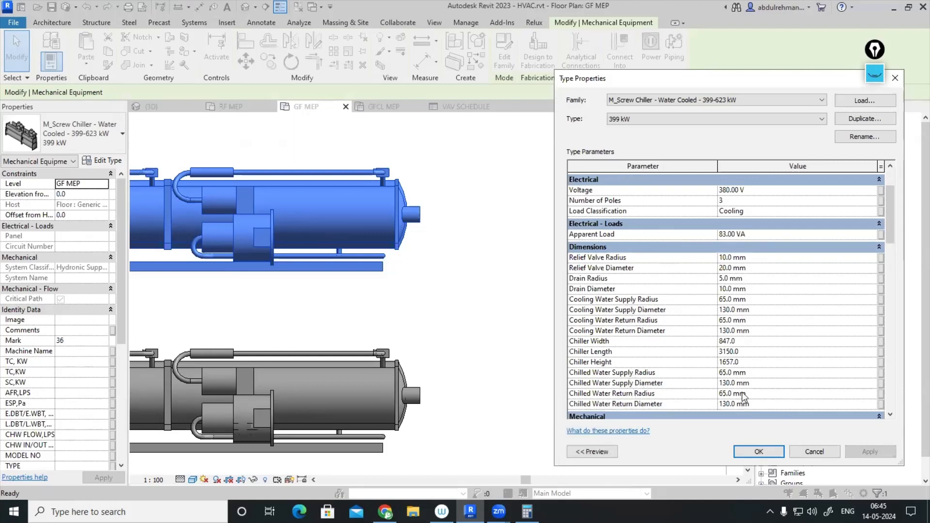
drag(760, 383, 706, 387)
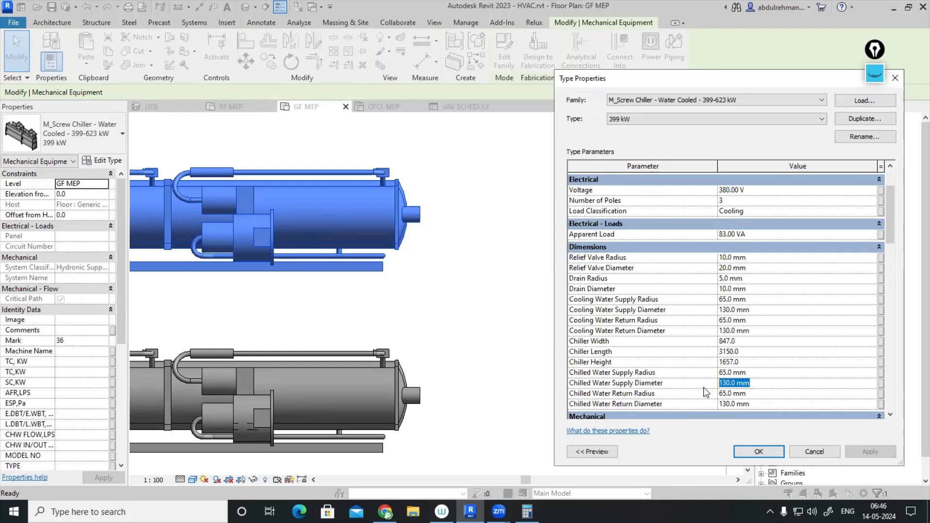
text(100)
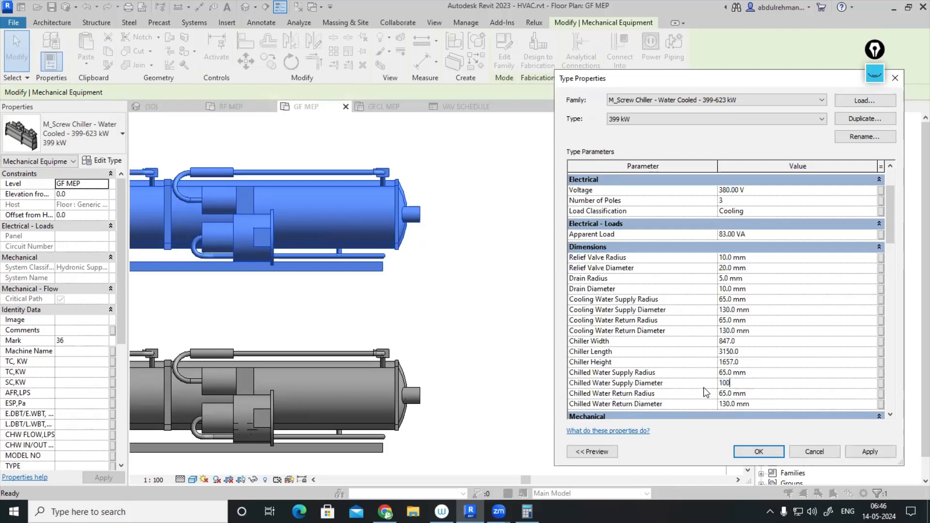
click(763, 404)
text(100)
click(867, 452)
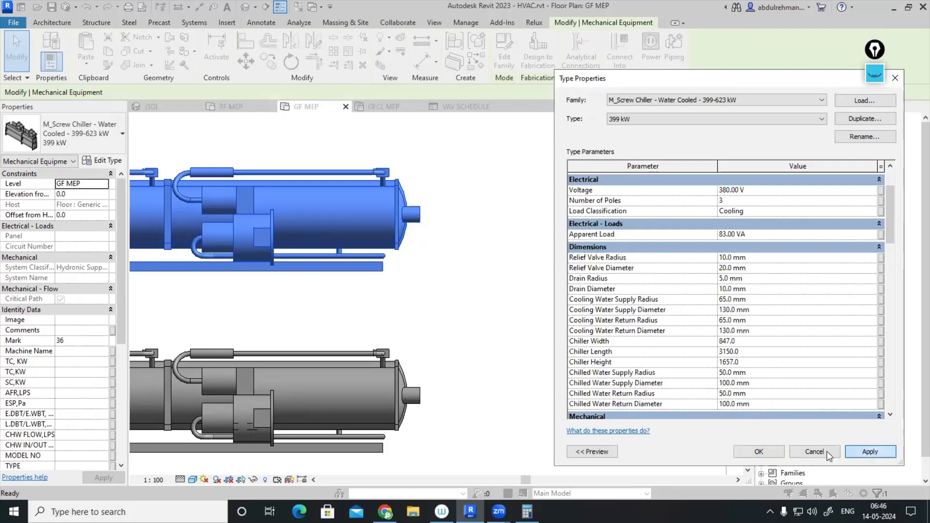
mouse_move(529, 508)
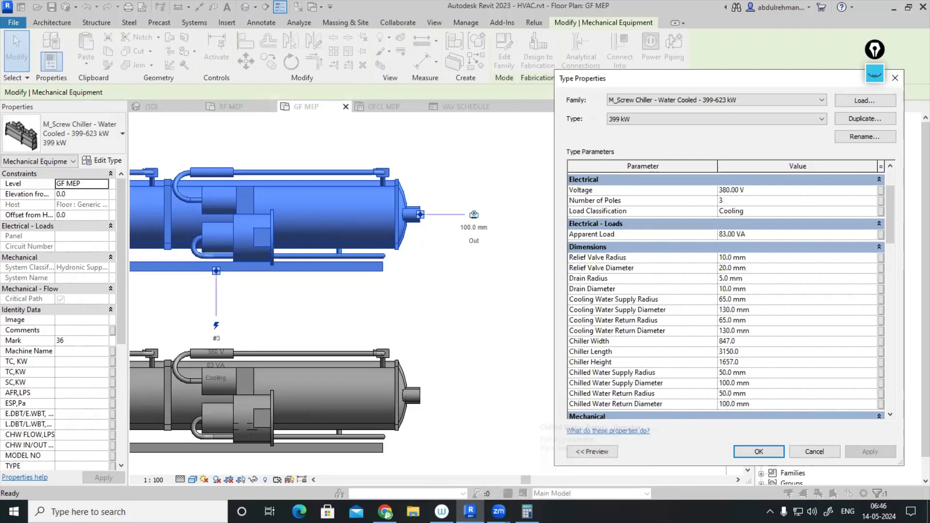
click(879, 79)
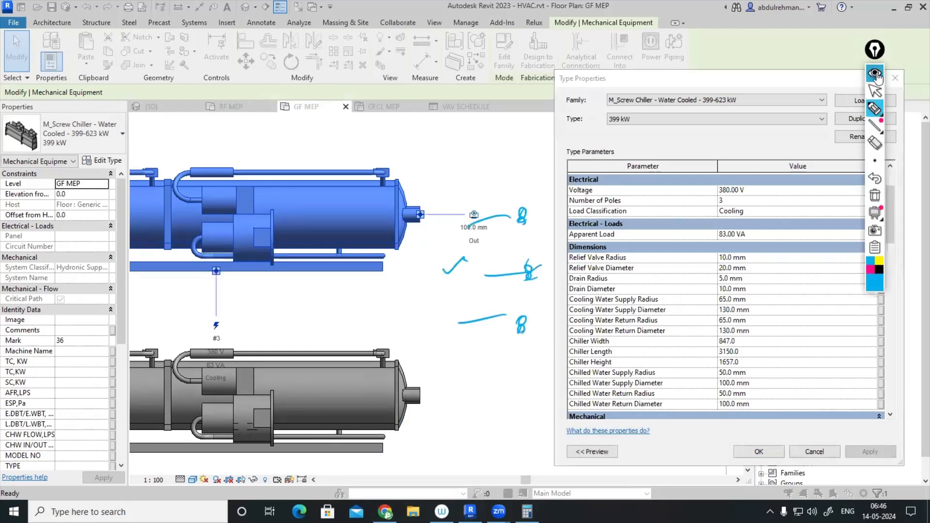
click(878, 76)
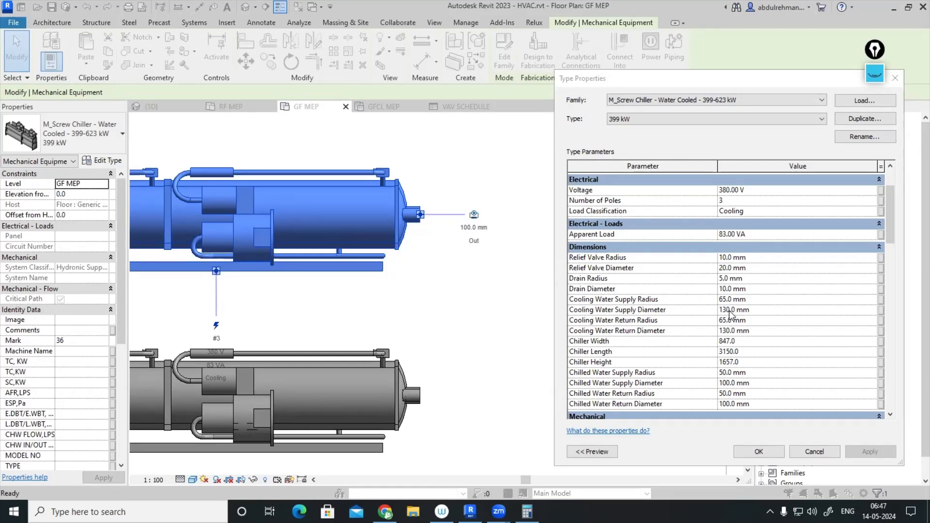
- Set the chiller type's cooling water supply and return diameters to 125 mm and apply the change
click(766, 311)
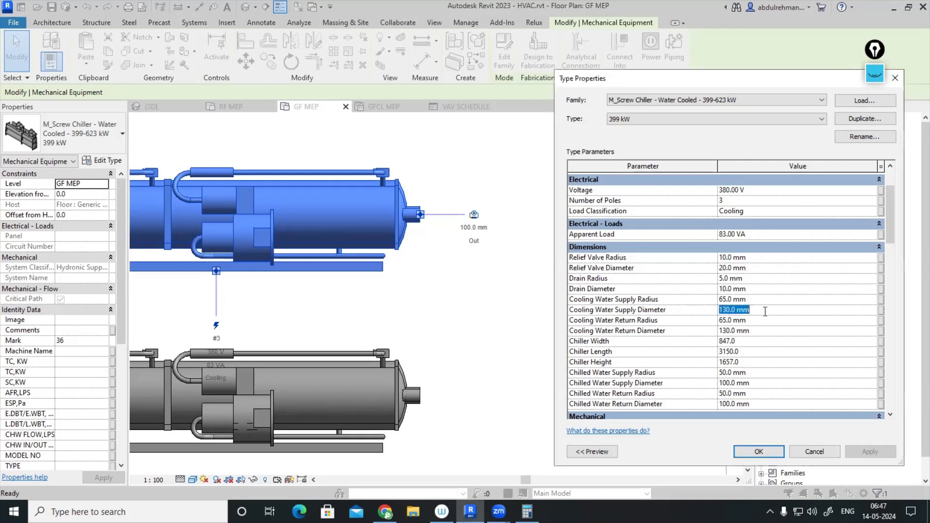
text(125)
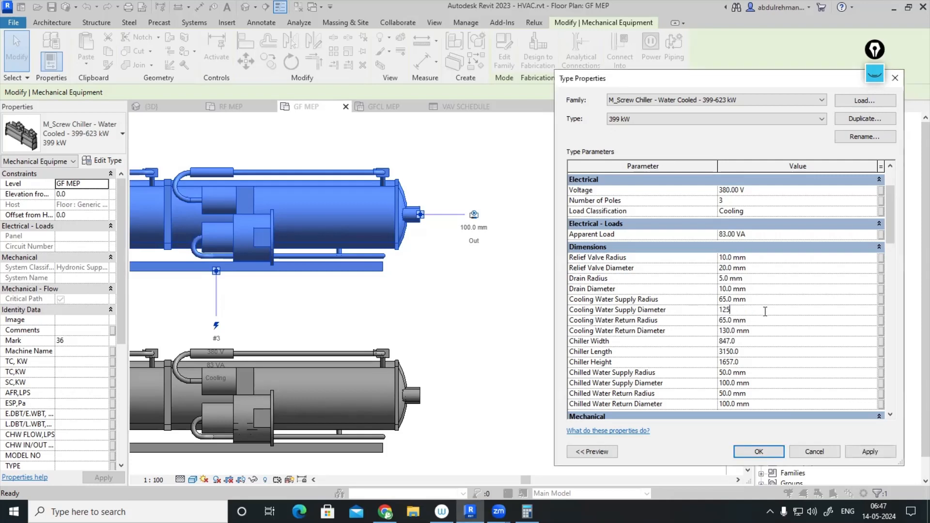
click(763, 331)
text(125)
key(Return)
click(870, 451)
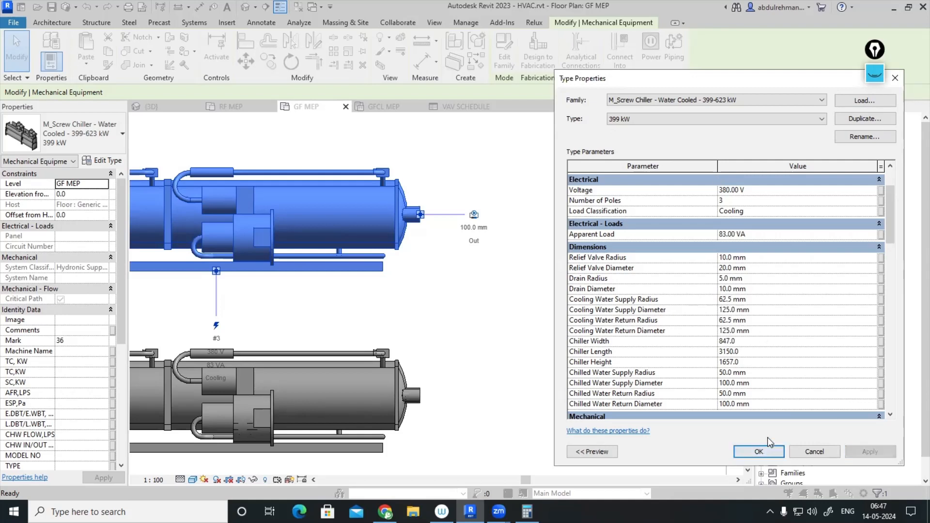
- Review the chiller type's mechanical pressure drop, flow and temperature parameters, close its type properties, and clear the selection
scroll(725, 305, down, 4)
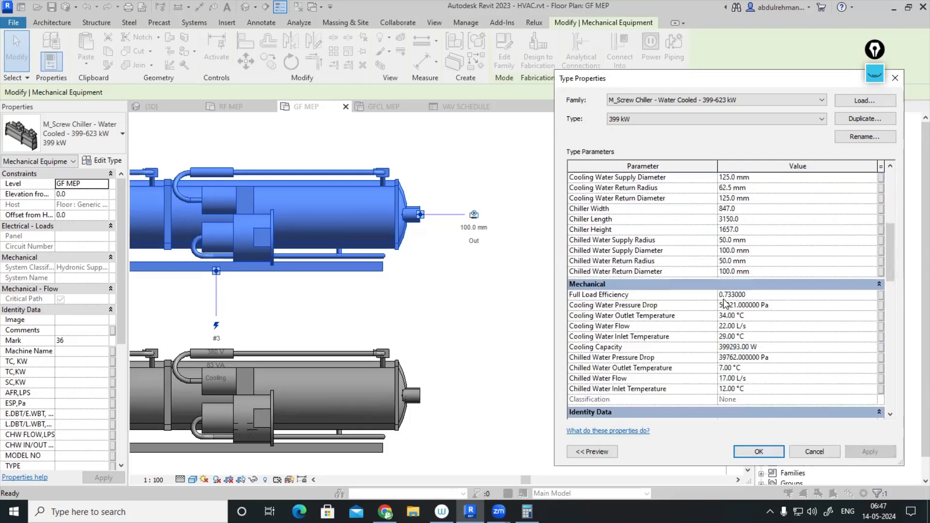
scroll(725, 305, down, 1)
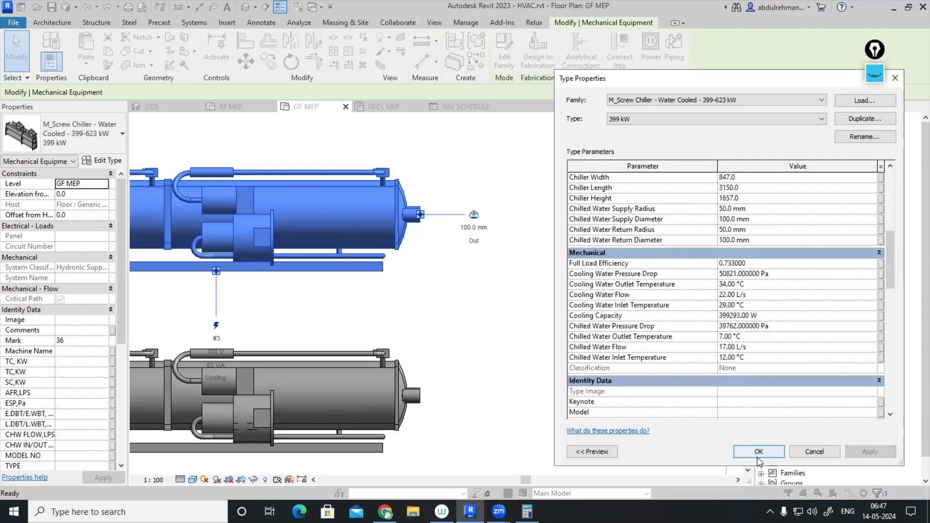
click(758, 451)
click(486, 347)
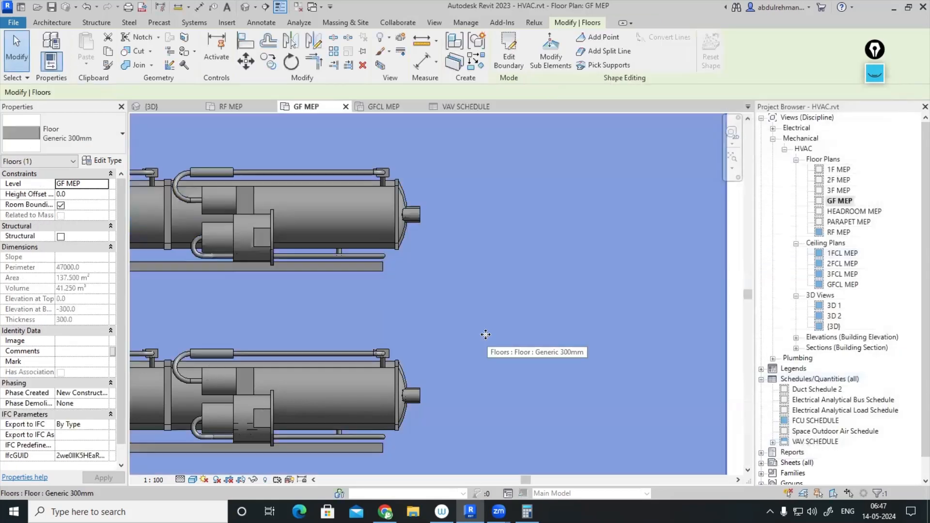
scroll(474, 349, down, 3)
key(Escape)
scroll(403, 360, up, 4)
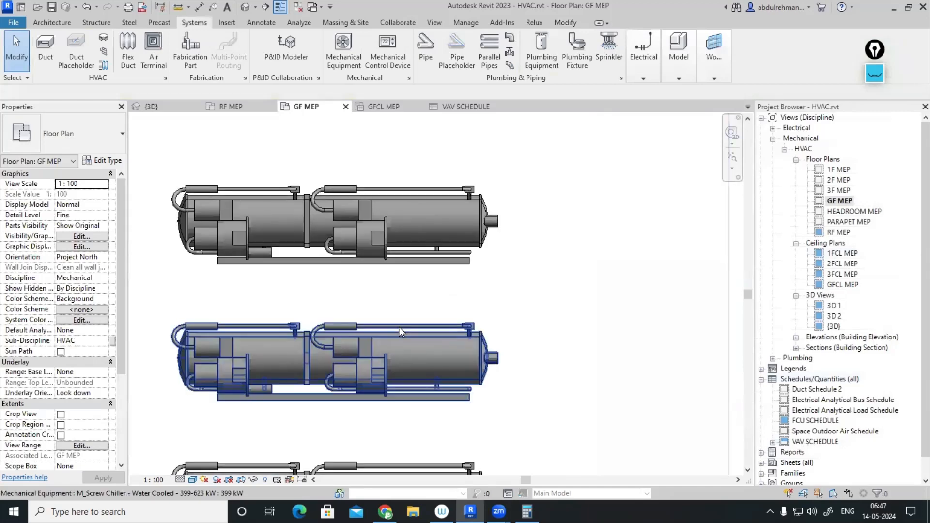
- Switch to File Explorer and open CHW SYSTEM.pdf from the CHW STSTEM folder in NOV 2023 on the desktop
click(385, 511)
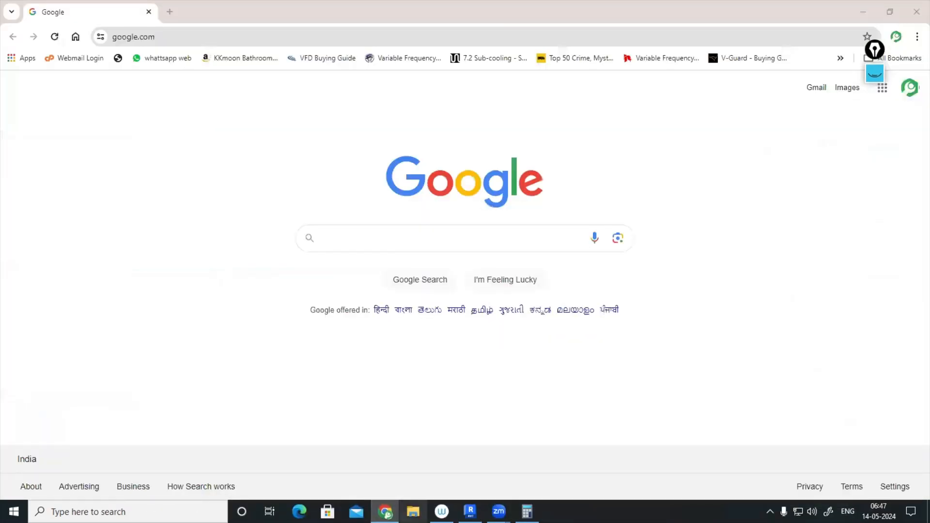
key(super+e)
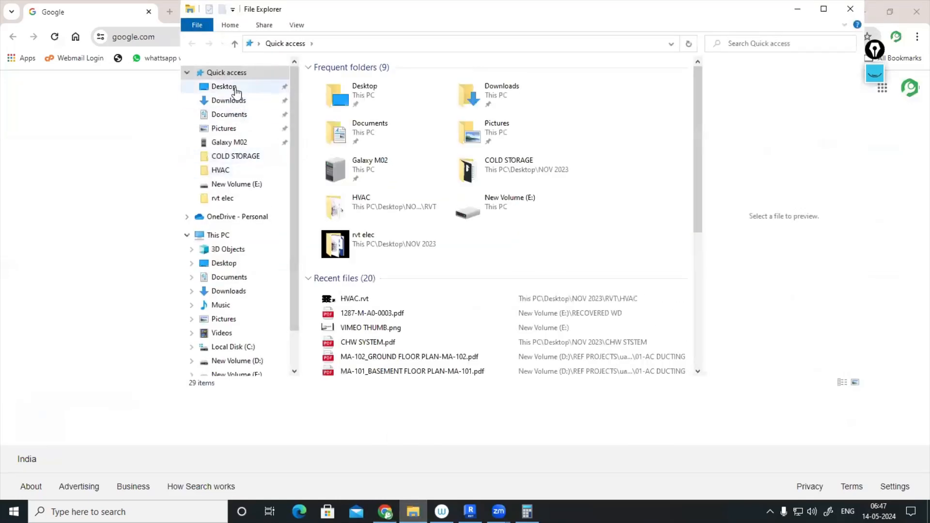
click(234, 88)
double_click(470, 92)
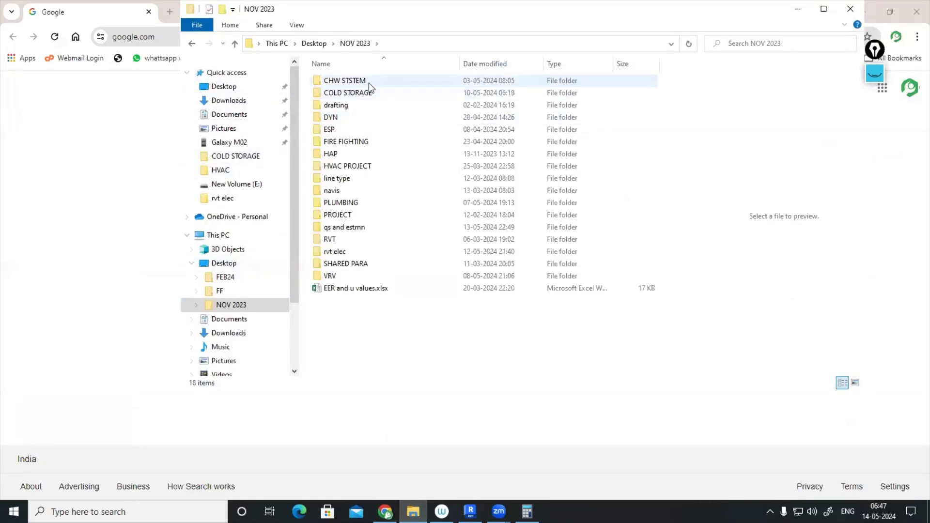
double_click(368, 83)
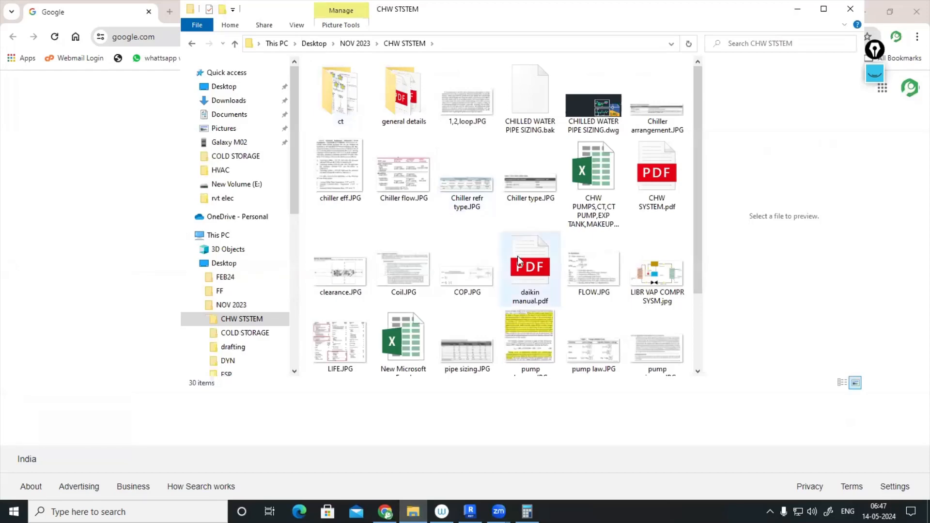
click(646, 191)
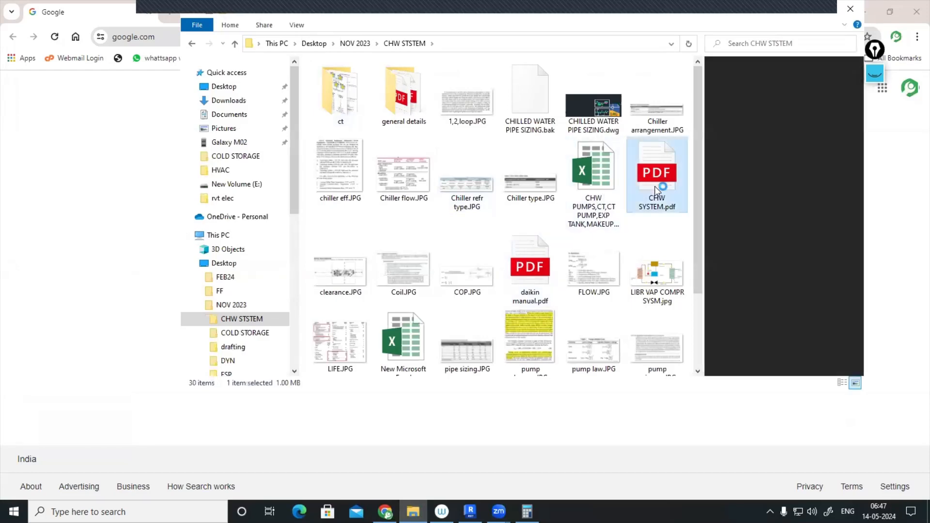
key(Return)
- Check the minimum space requirements around the chiller on page 2 of the PDF and switch back to Revit
scroll(527, 323, up, 5)
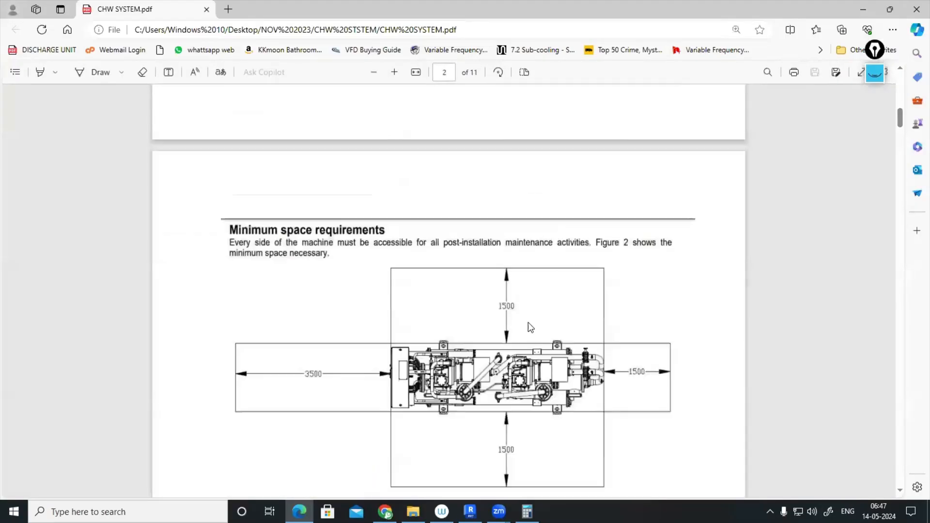
scroll(524, 350, down, 3)
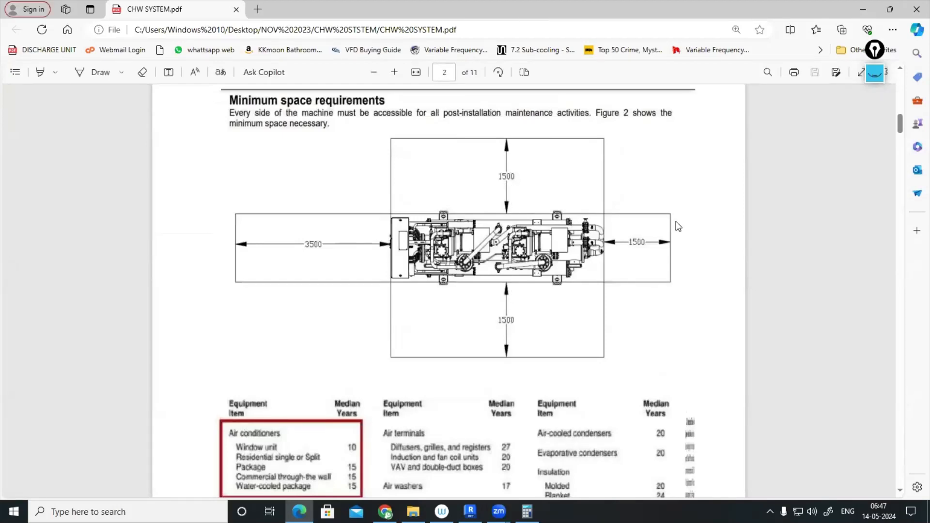
click(863, 9)
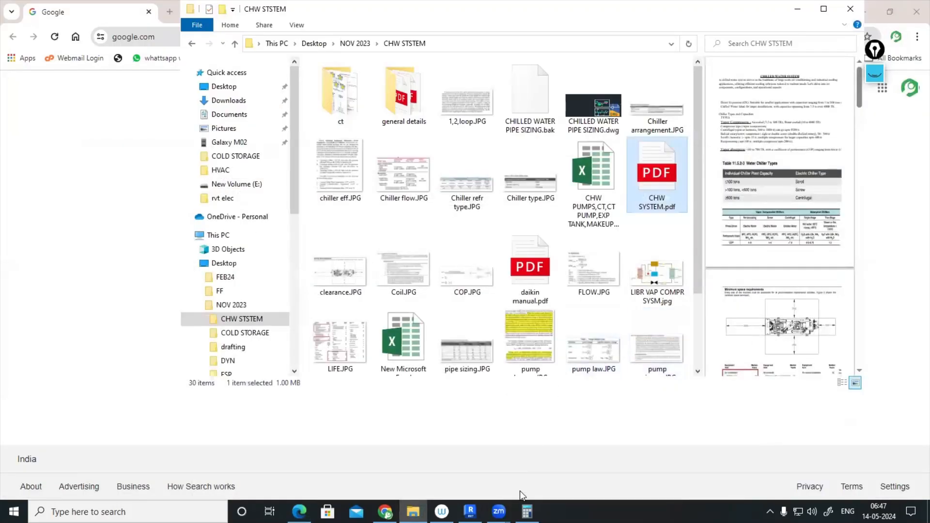
click(470, 512)
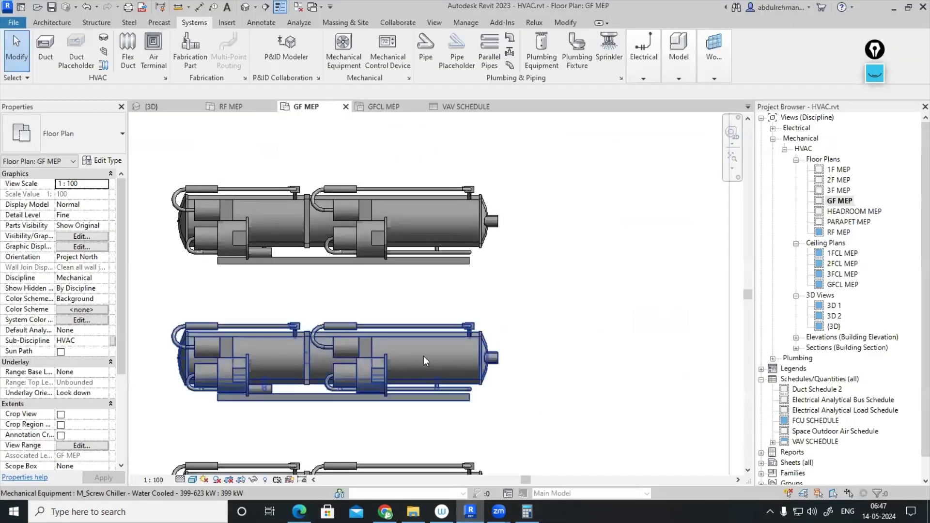
- Align the upper edge of the middle chiller with the lower edge of the upper chiller's base
click(423, 357)
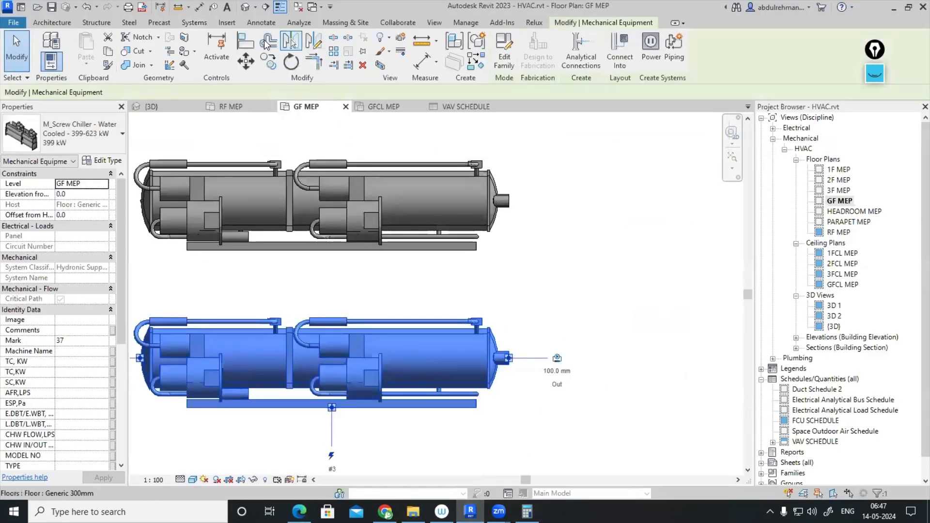
click(245, 41)
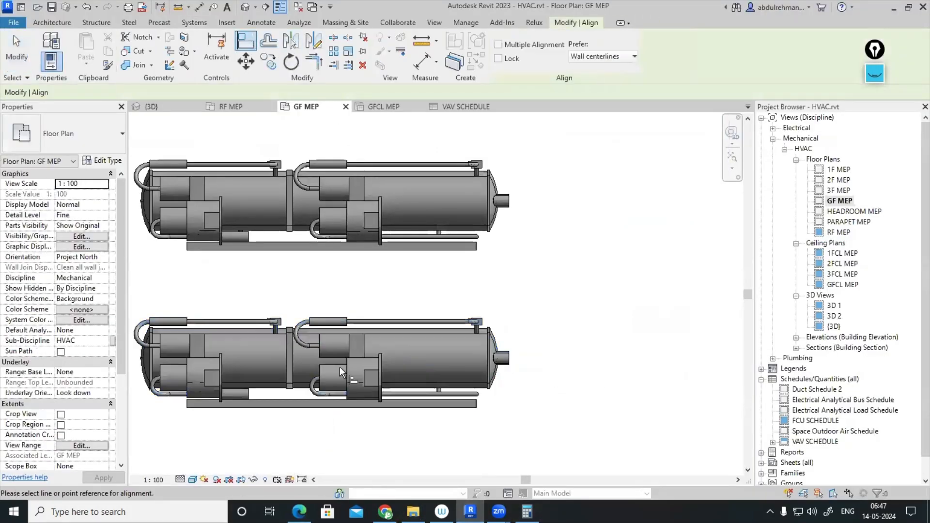
click(477, 250)
click(482, 319)
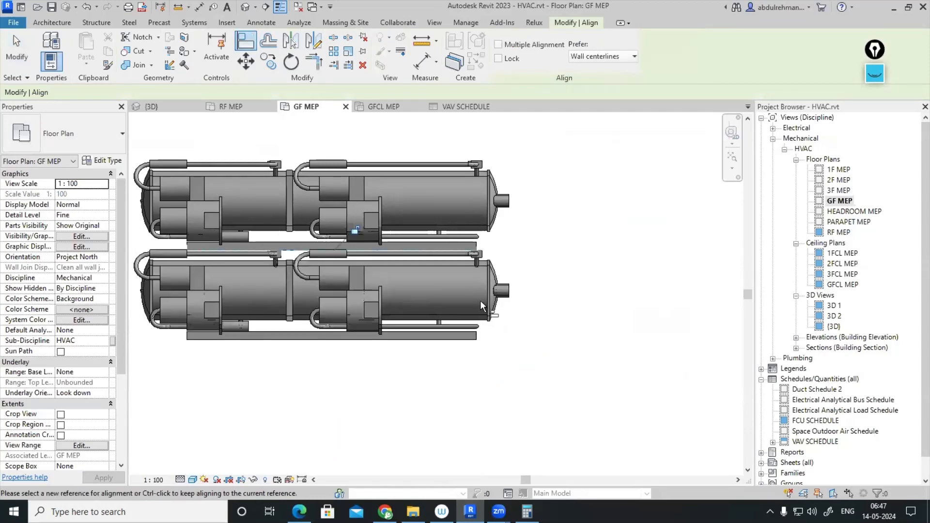
key(Escape)
- Move the middle chiller 1500 mm straight down from the upper chiller to leave maintenance clearance
click(489, 284)
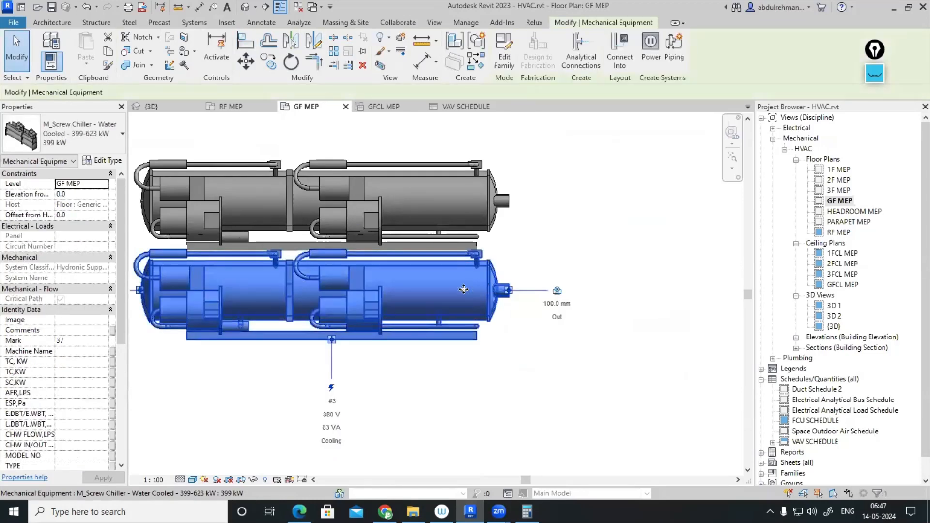
click(255, 69)
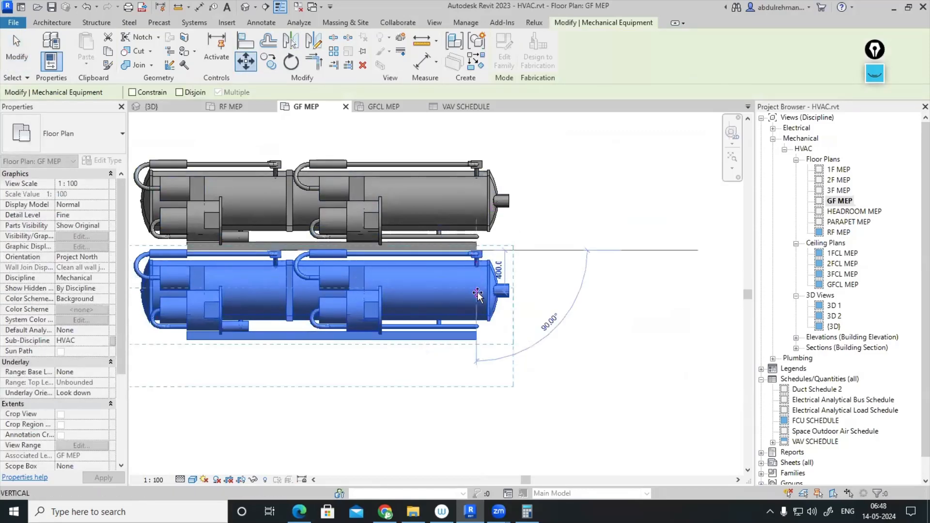
text(1500)
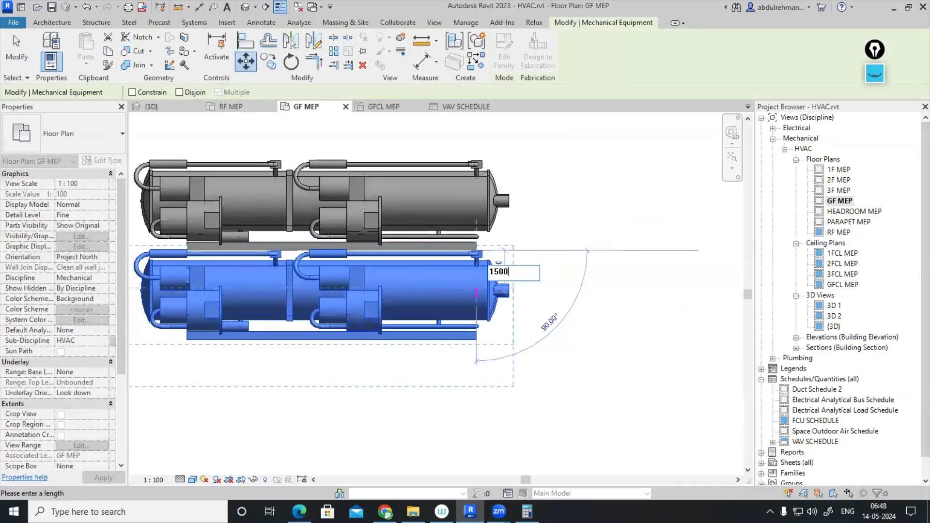
key(Return)
scroll(478, 293, down, 5)
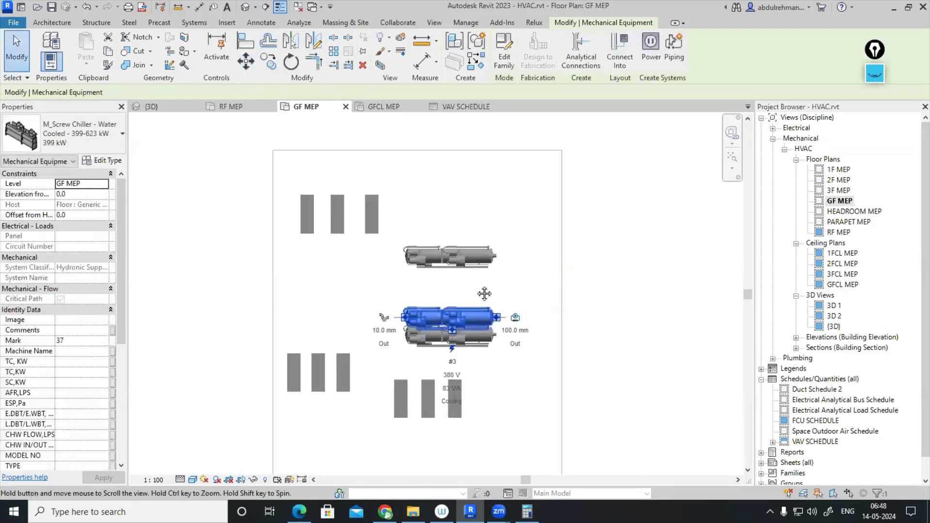
key(Escape)
- Move the three primary pumps below the chillers together down and left, toward the slab's lower edge
click(550, 373)
scroll(550, 373, up, 2)
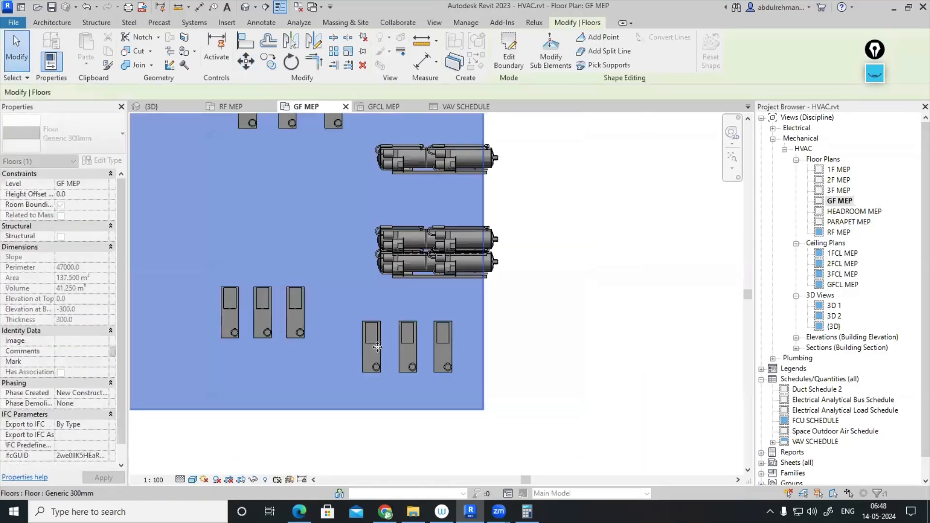
key(Escape)
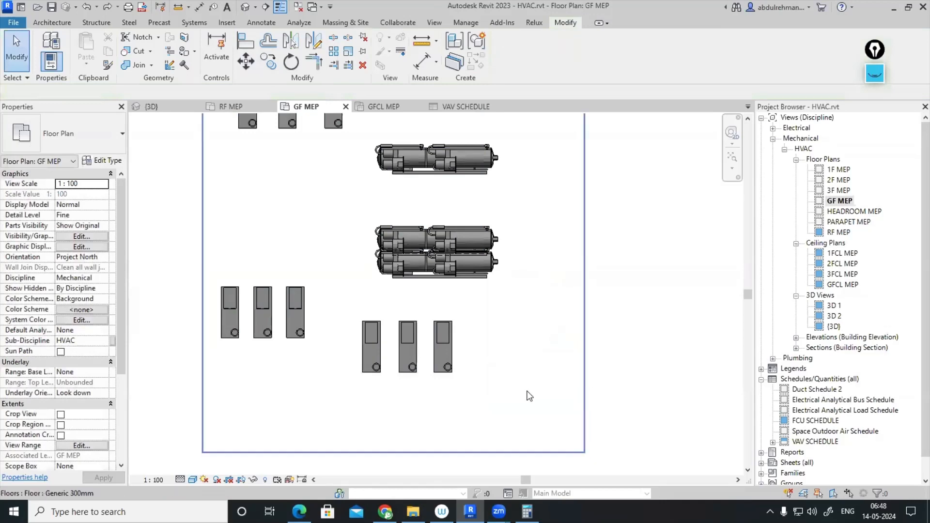
drag(351, 309, 377, 340)
key(Escape)
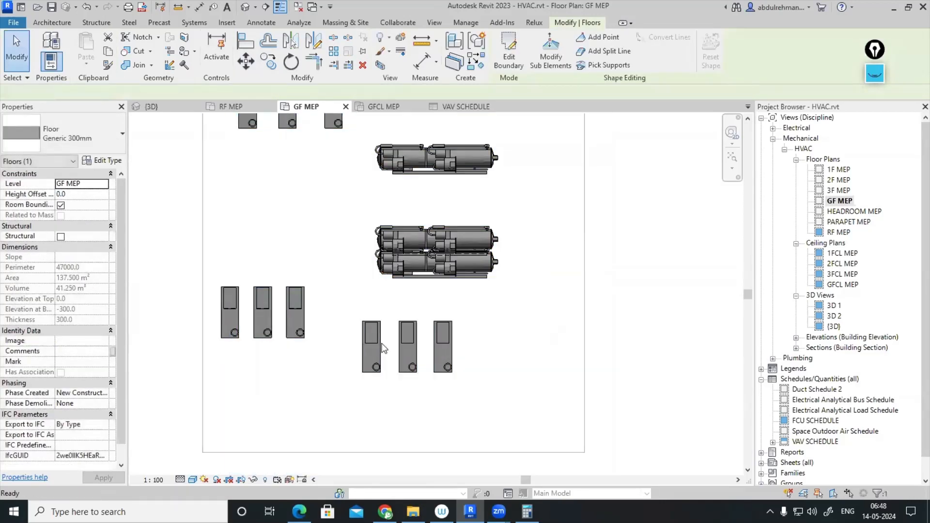
click(376, 343)
ctrl+click(404, 350)
ctrl+click(435, 345)
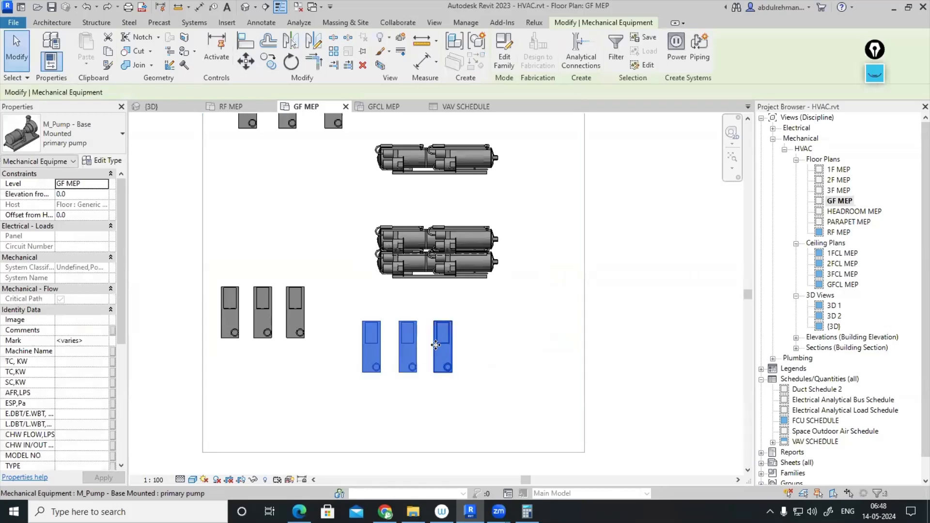
drag(436, 343, 356, 393)
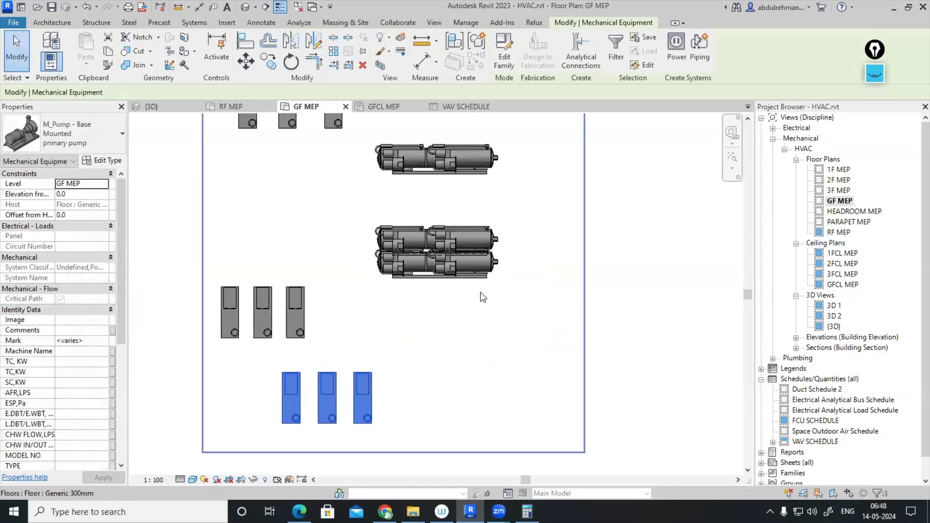
- Align the upper edge of the lowest chiller with the lower edge of the middle chiller's base
scroll(477, 257, up, 3)
click(484, 281)
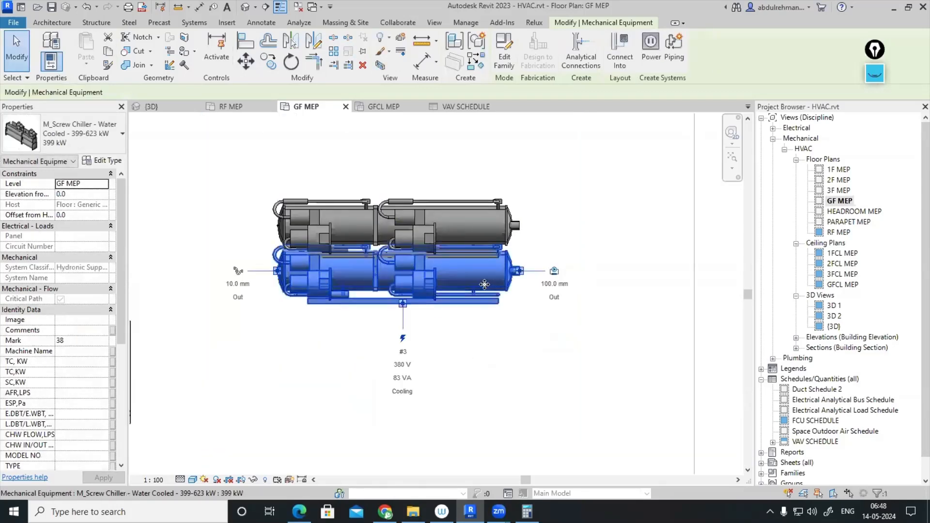
scroll(484, 320, up, 4)
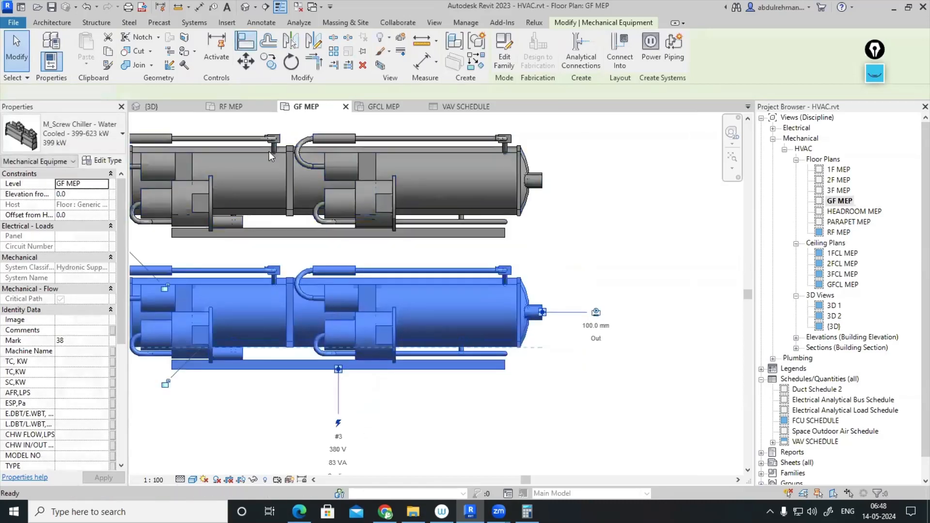
key(a)
key(l)
click(490, 239)
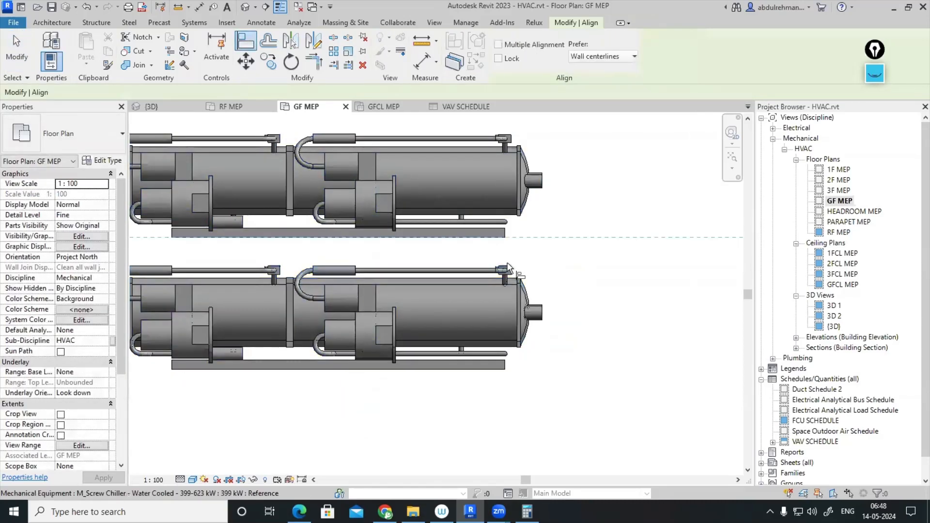
click(512, 265)
key(Escape)
- Move the lowest chiller 1500 mm straight down from the middle chiller and clear the selection
click(508, 254)
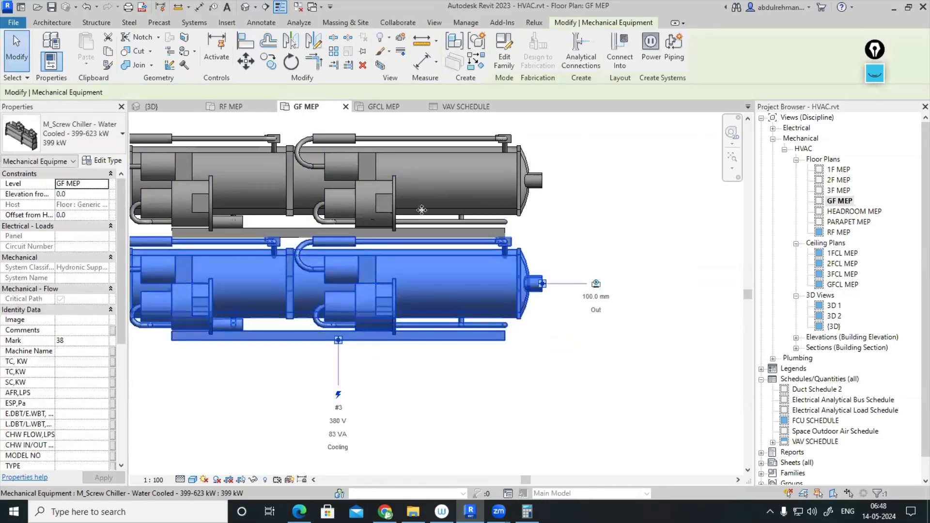
click(245, 61)
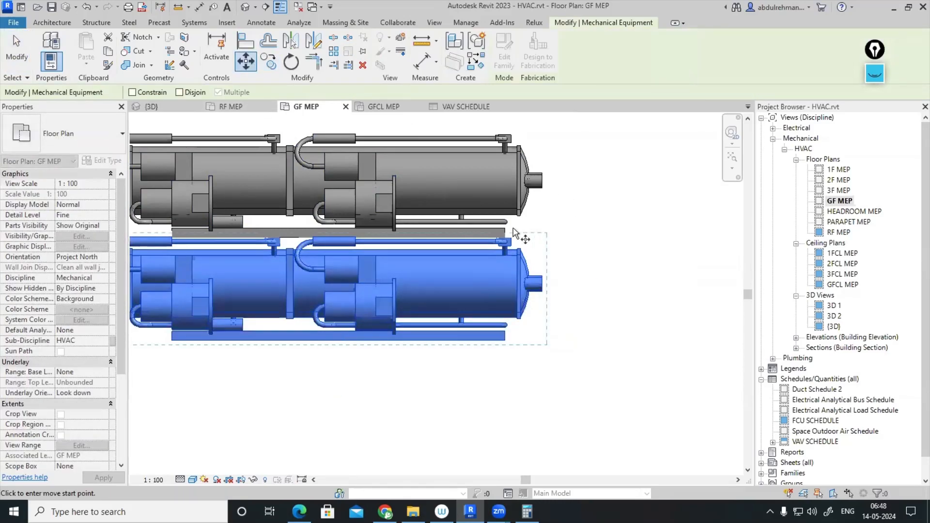
click(507, 230)
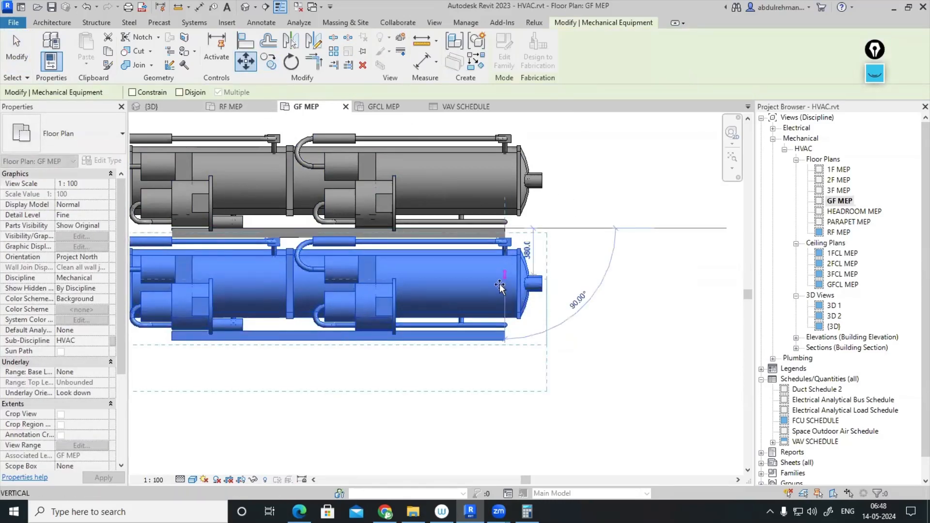
text(1500)
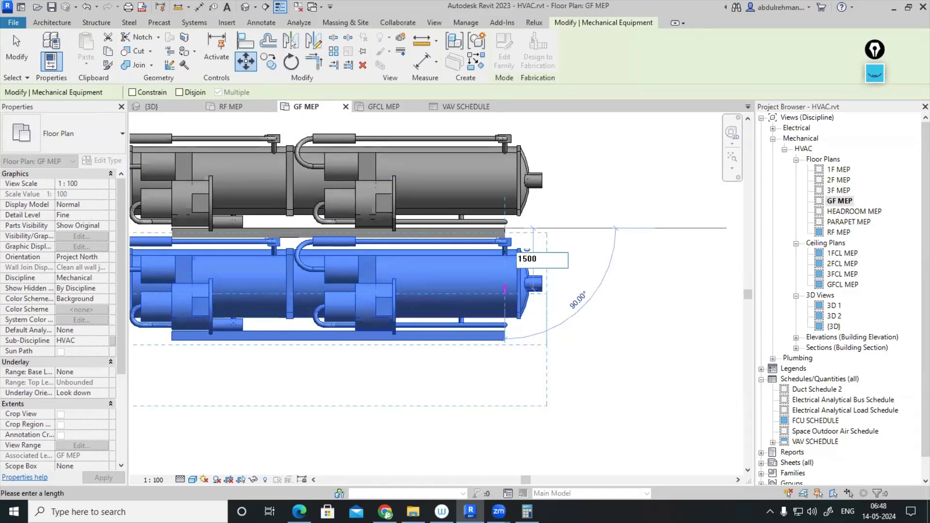
key(Return)
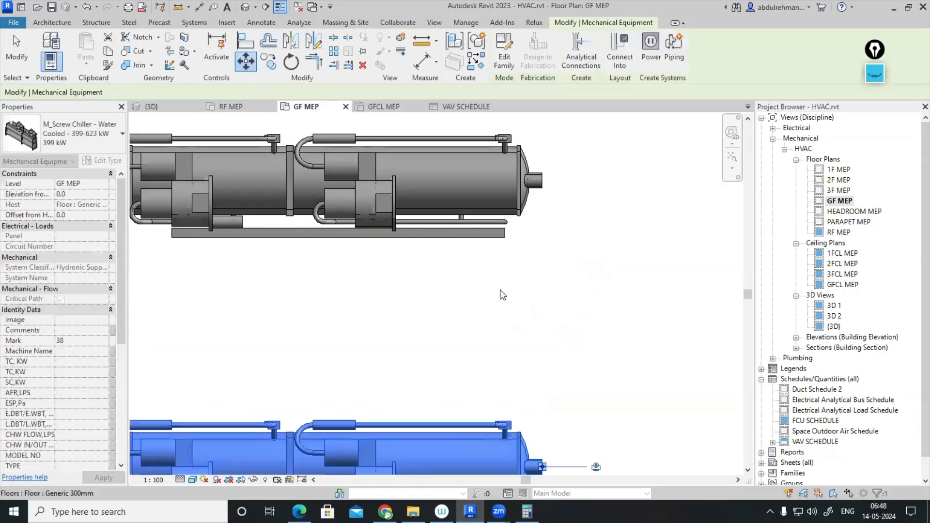
scroll(514, 290, down, 3)
key(Escape)
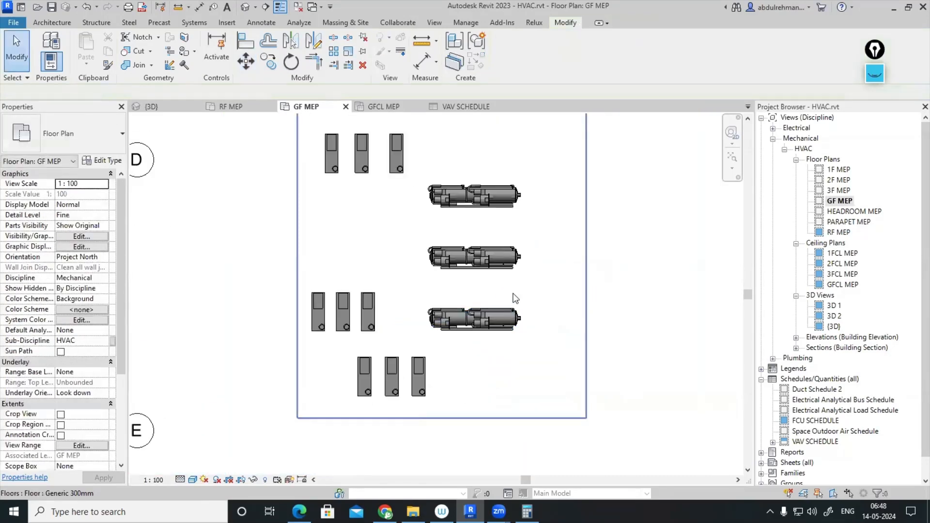
- Nudge all three chillers together slightly upward on the slab, keeping their spacing, and clear the selection
click(507, 326)
ctrl+click(485, 261)
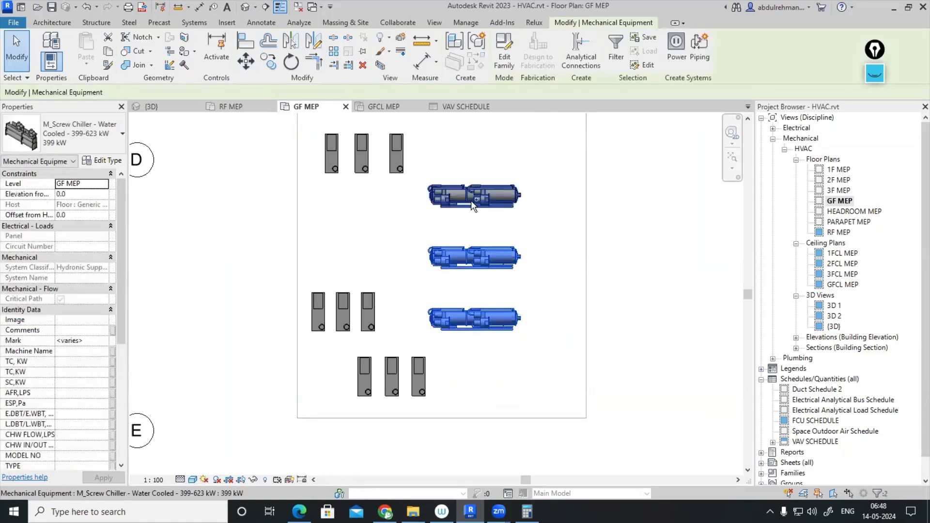
ctrl+click(471, 199)
key(Up)
key(Up)
key(Up)
key(Up)
key(Up)
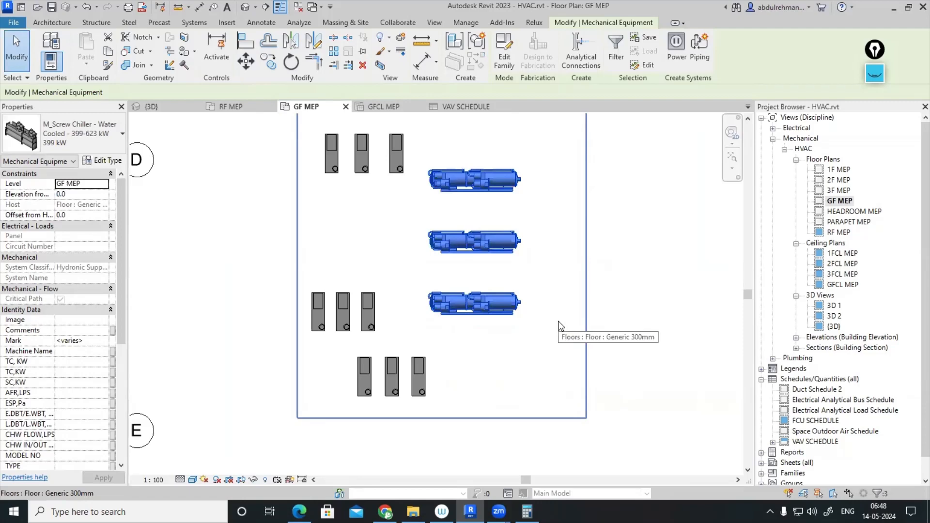
key(Escape)
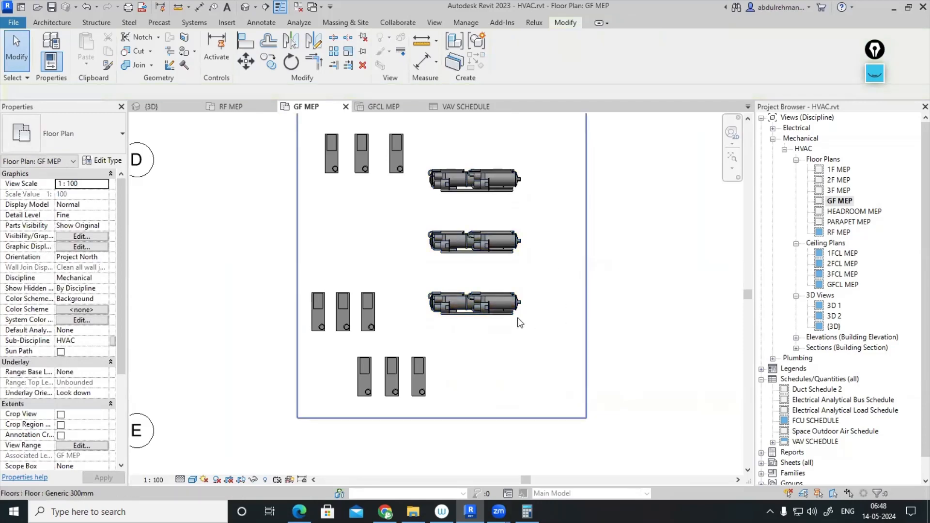
- Mirror a copy of the three chillers about a vertical axis drawn just to the right of them
click(489, 237)
ctrl+click(484, 180)
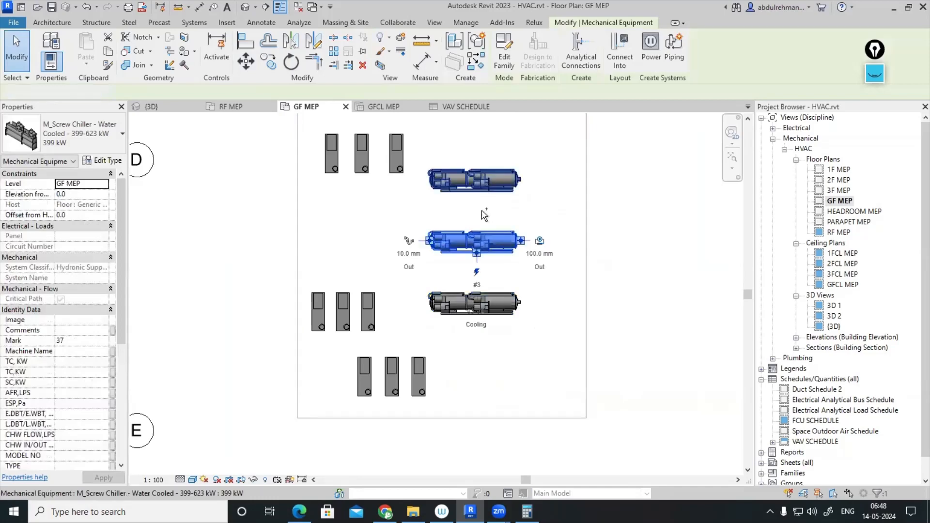
ctrl+click(483, 303)
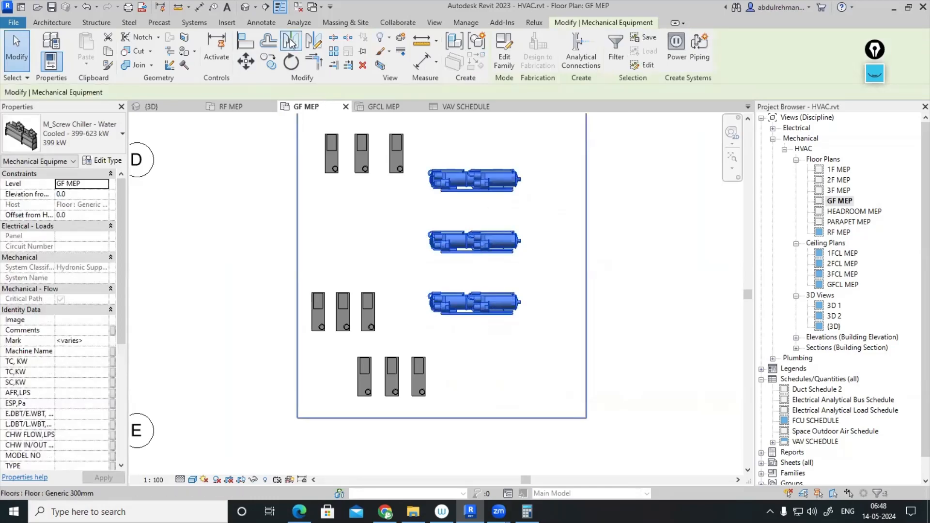
click(313, 41)
click(538, 167)
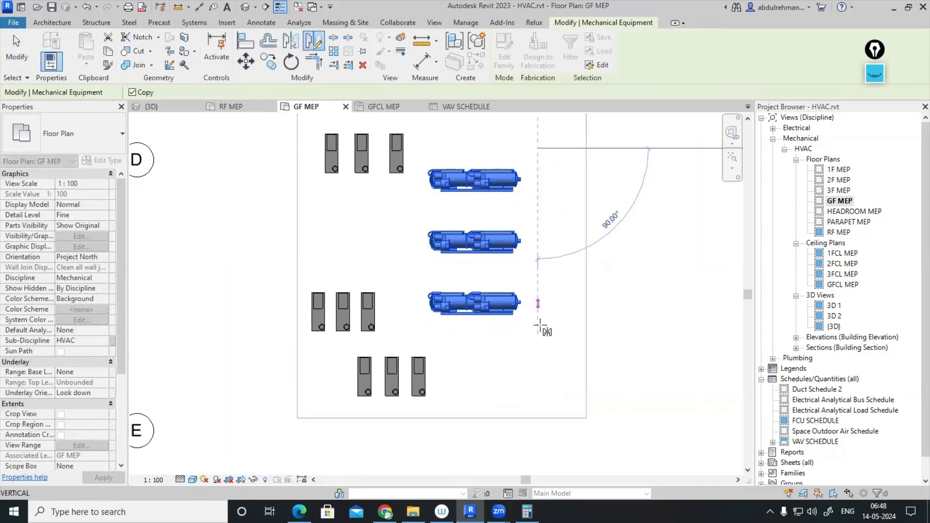
click(541, 343)
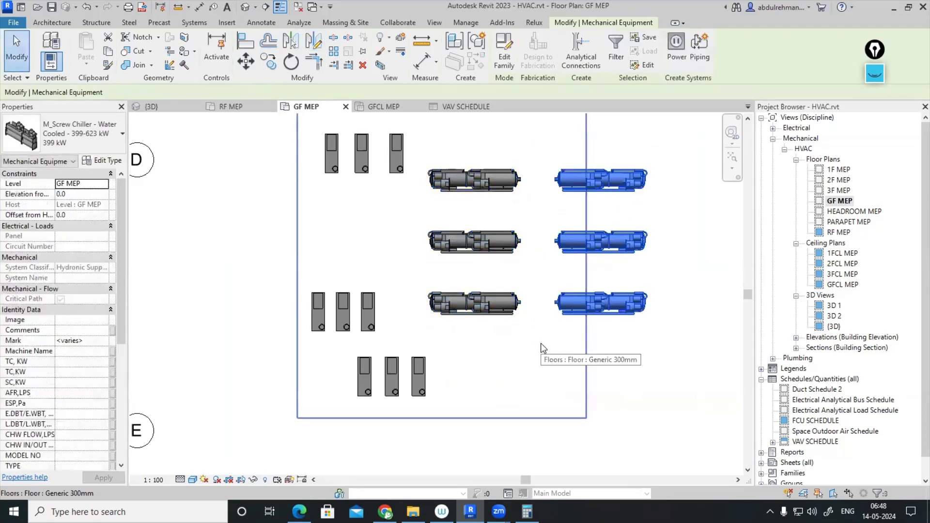
key(Escape)
- Delete the three original chillers, leaving only the mirrored set
click(504, 315)
key(Delete)
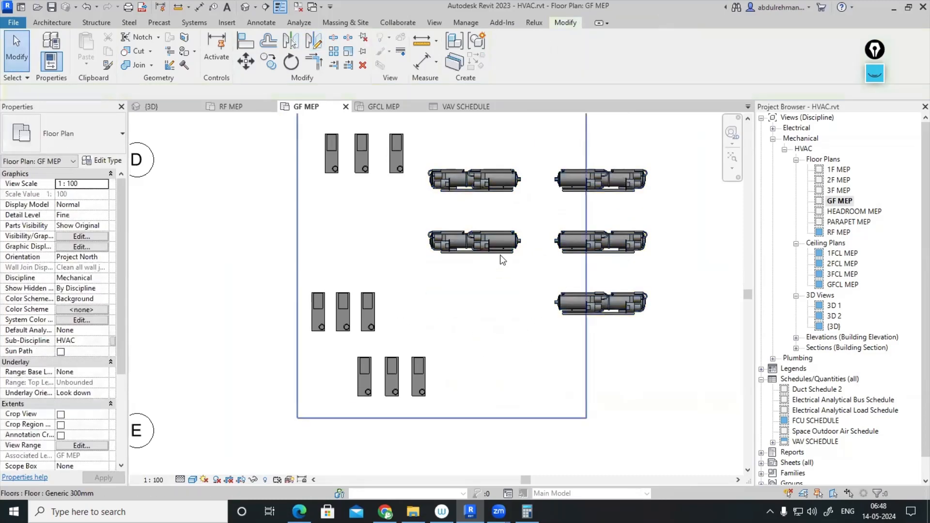
click(501, 246)
key(Delete)
click(506, 180)
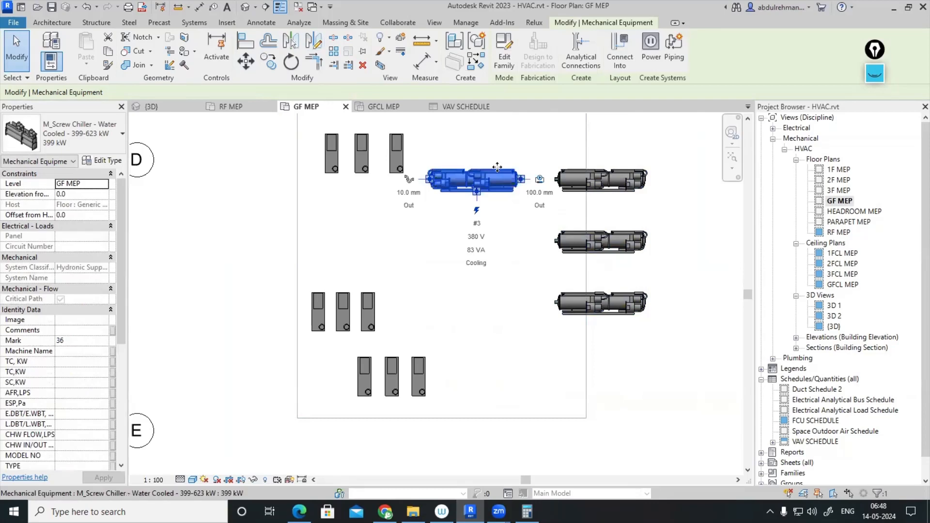
key(Delete)
- Nudge the three mirrored chillers together to the left until they sit fully on the slab, and clear the selection
click(601, 302)
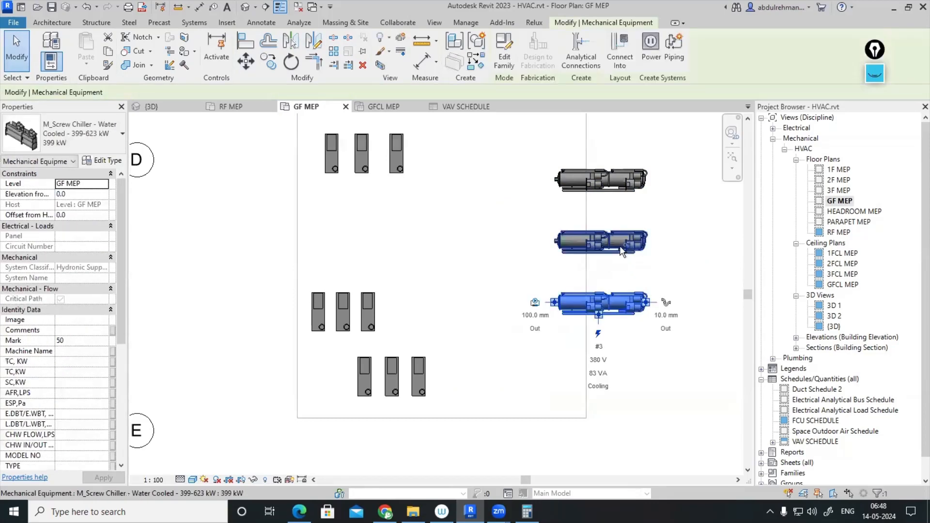
ctrl+click(614, 190)
key(Left)
key(Left)
key(Left)
key(Left)
key(Left)
key(Left)
key(Left)
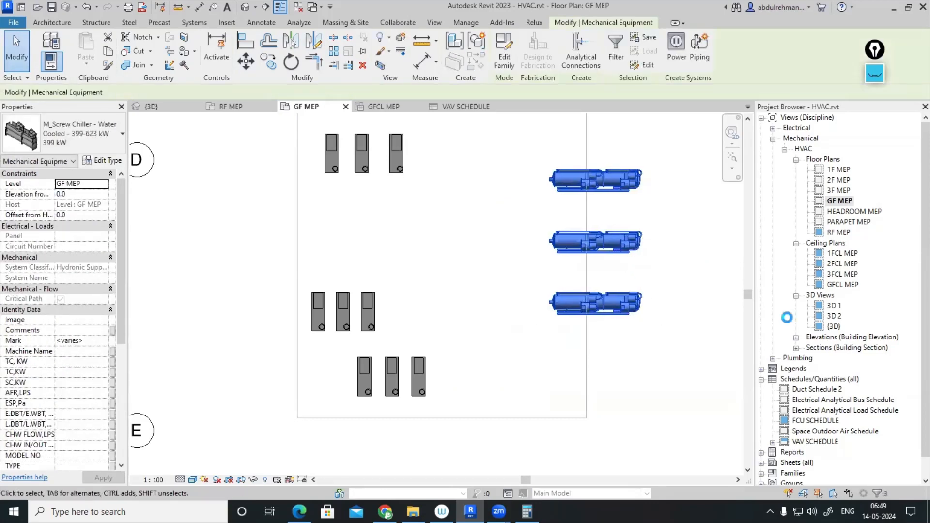
key(Left)
key(Left)
key(Left)
key(Left)
key(Left)
key(Left)
key(Left)
key(Left)
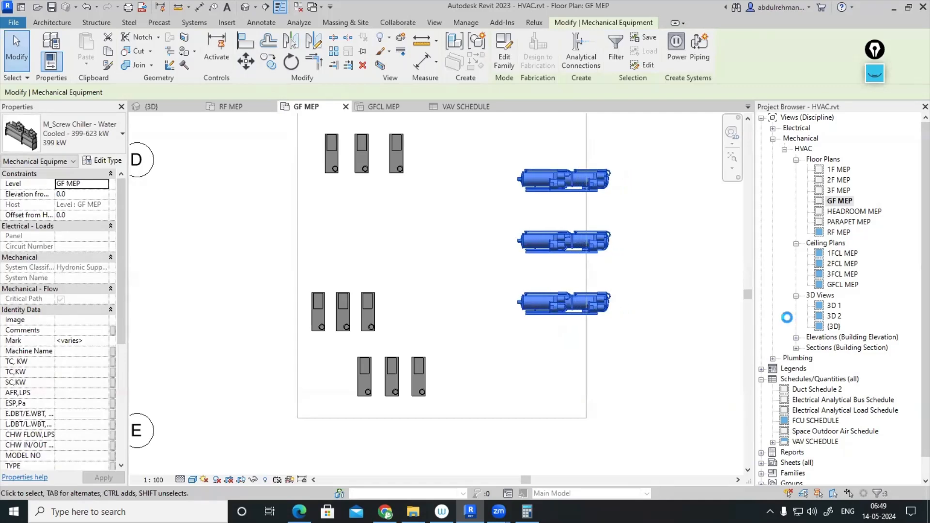
key(Left)
key(Left)
key(Left)
key(Left)
key(Left)
key(Left)
key(Left)
key(Left)
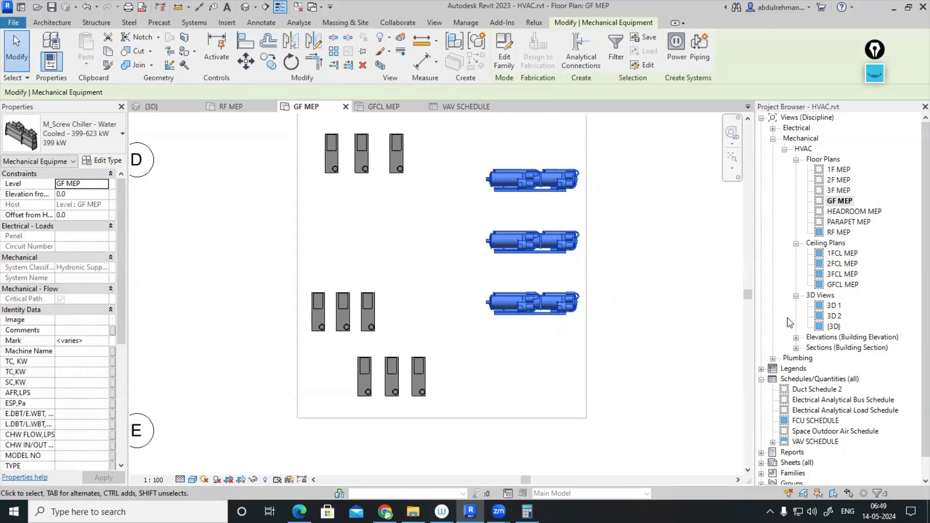
key(Left)
key(Left)
key(Left)
key(Left)
key(Left)
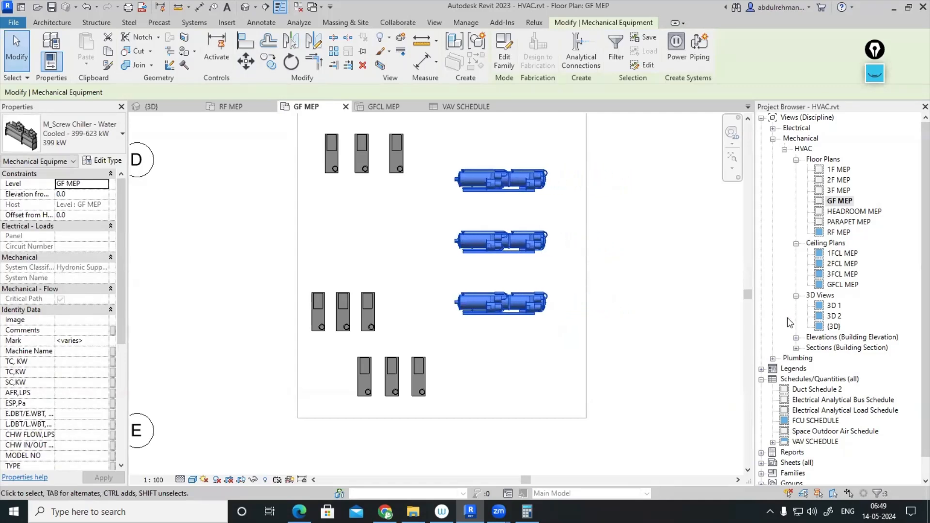
click(700, 285)
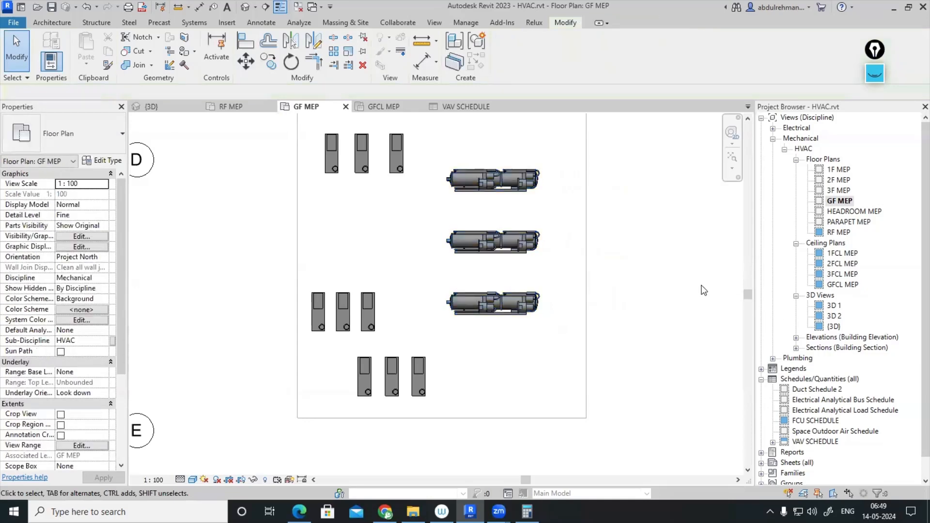
- Create a new material from the Pump Material parameter of the primary pump type, using the lower-right pump on the slab
scroll(623, 281, down, 2)
middle_drag(535, 280, 521, 297)
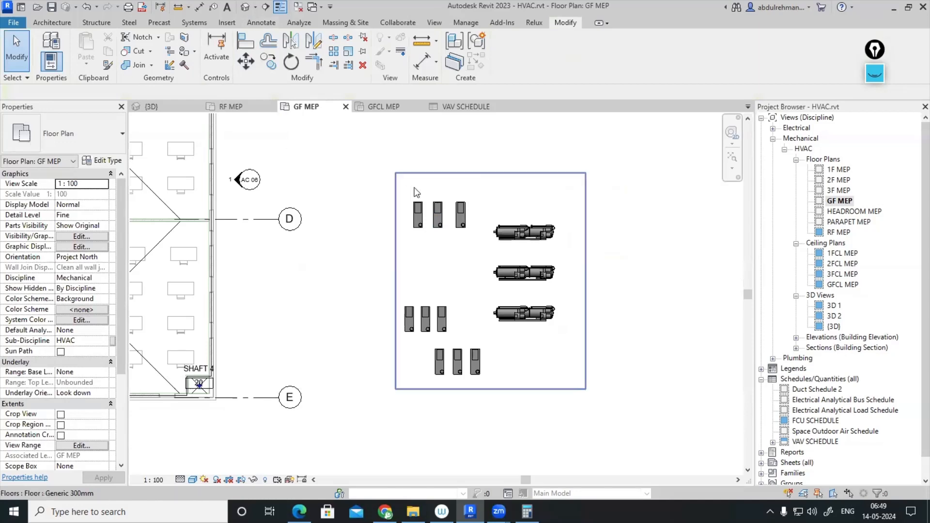
click(474, 361)
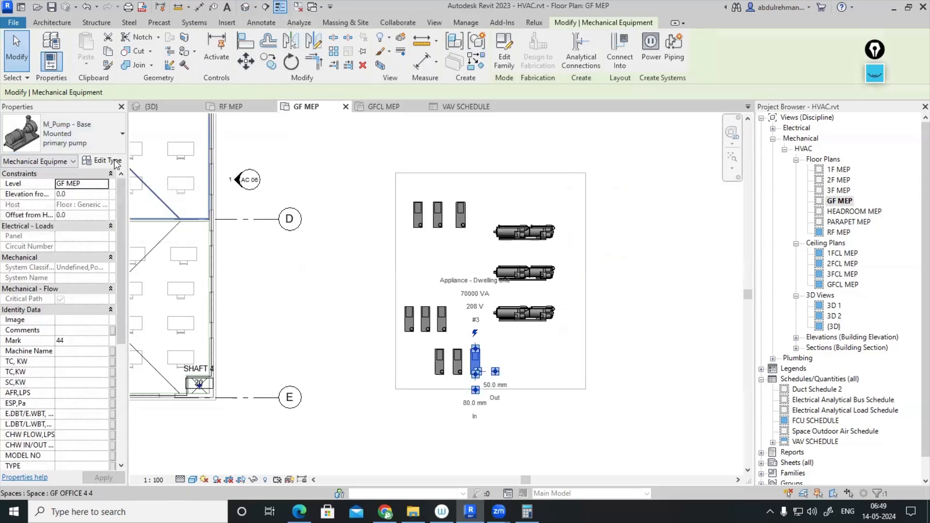
click(114, 162)
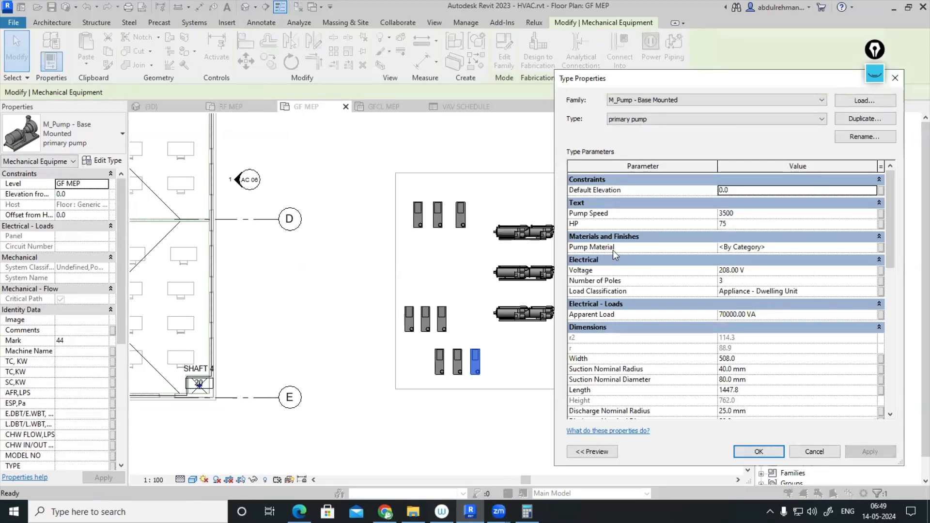
click(874, 248)
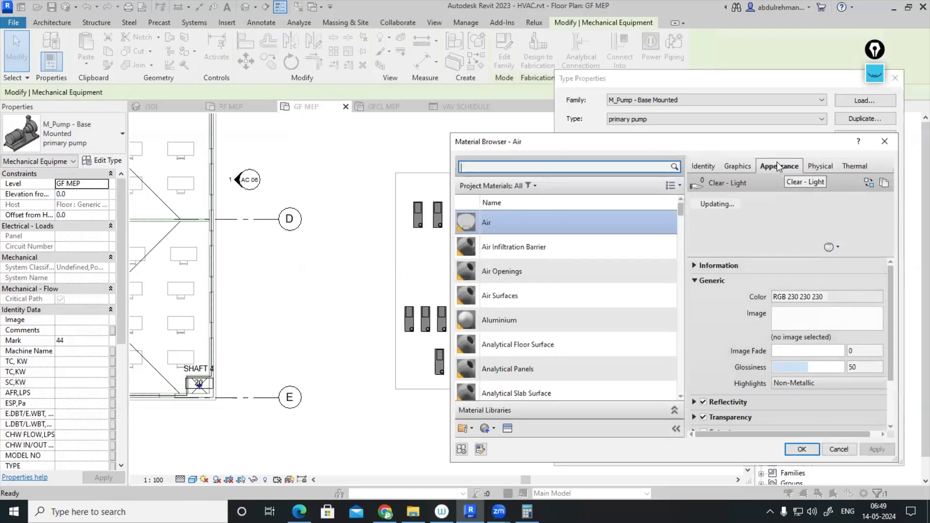
click(493, 429)
click(501, 443)
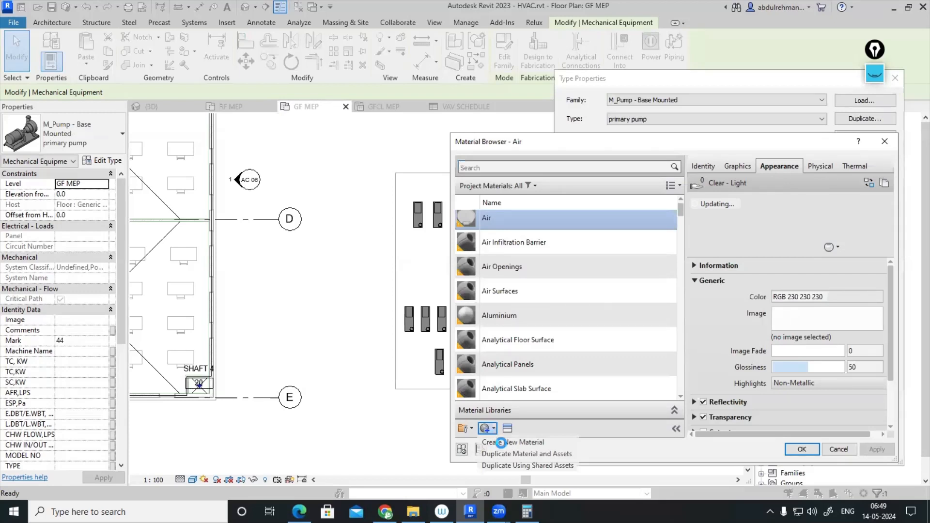
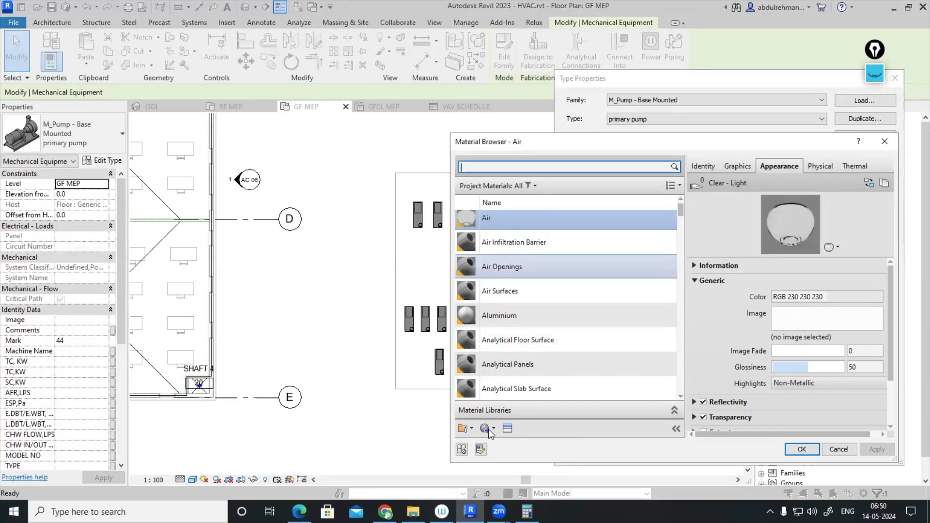
click(489, 429)
click(506, 467)
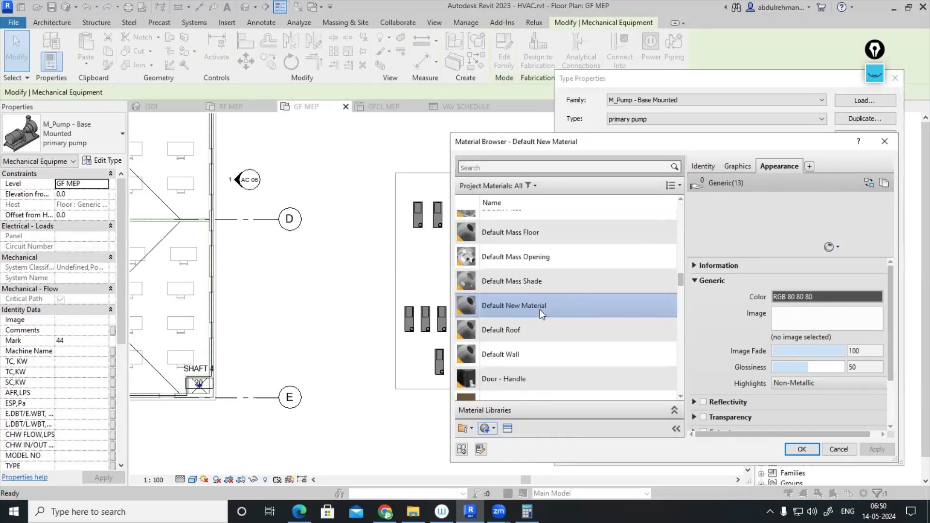
- Rename the new material "primary pump" and select it in the project materials
right_click(530, 290)
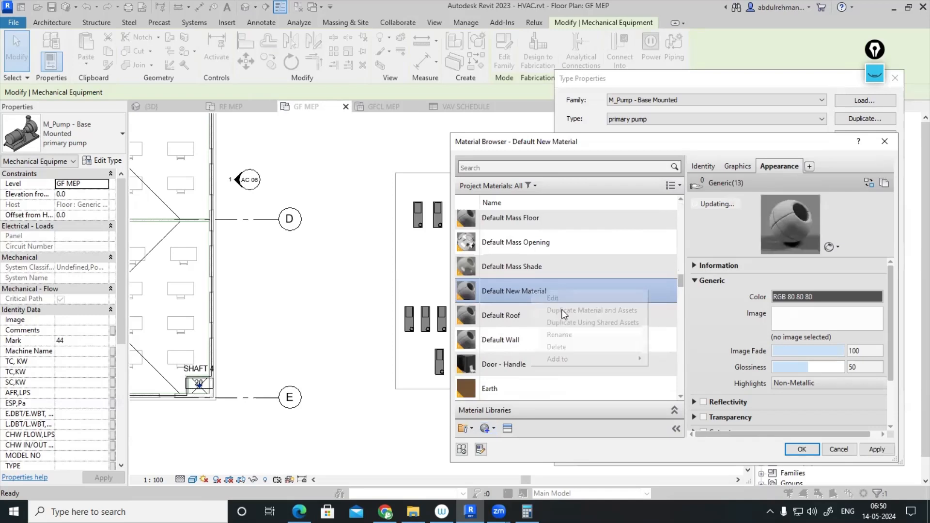
click(569, 335)
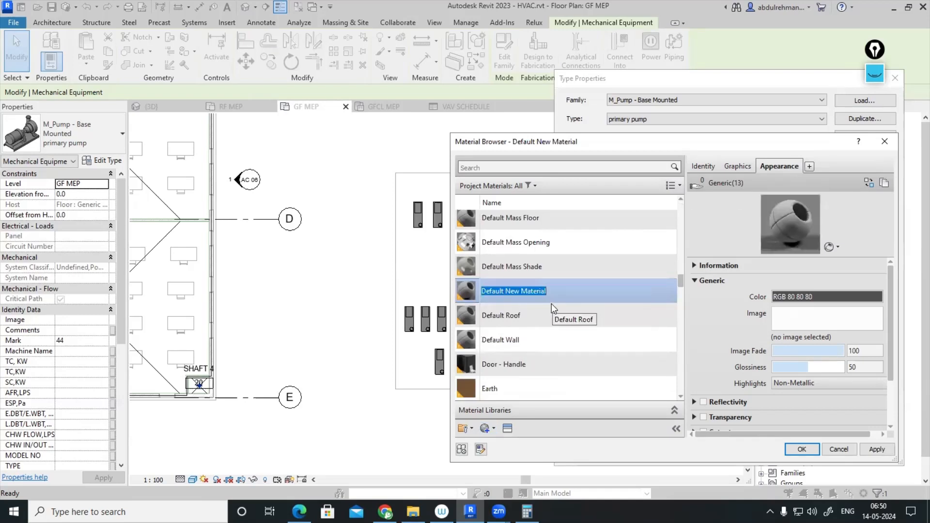
text(primary )
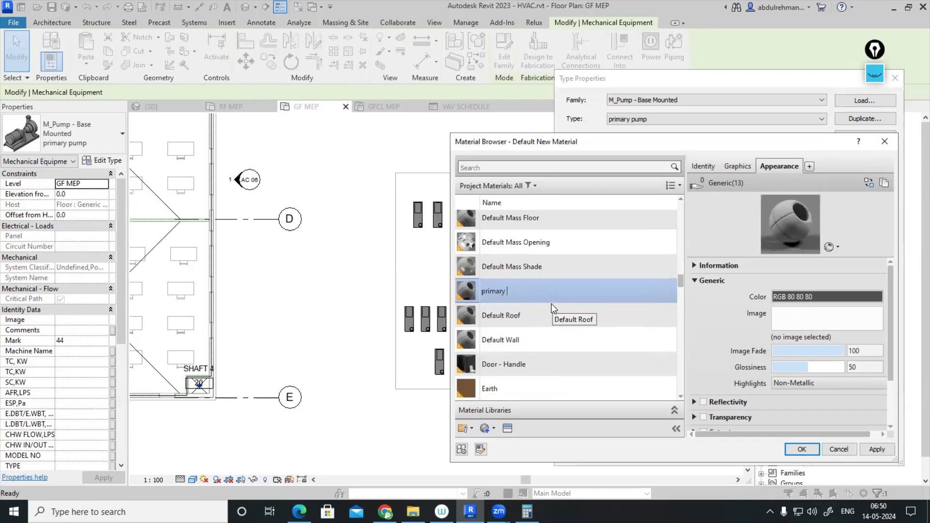
text(pump)
click(542, 316)
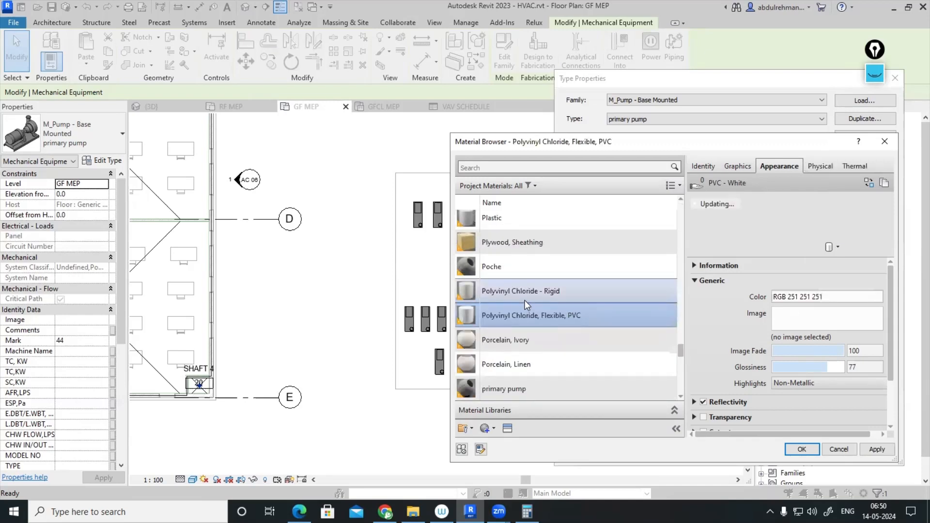
click(504, 387)
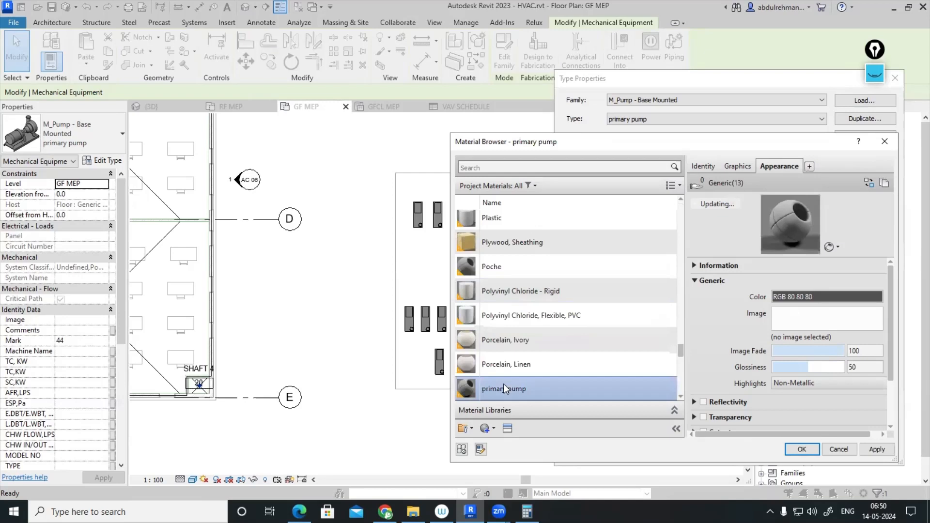
- Set the primary pump material's appearance colour to RGB 0 64 128 and assign the material to the primary pump type
click(825, 297)
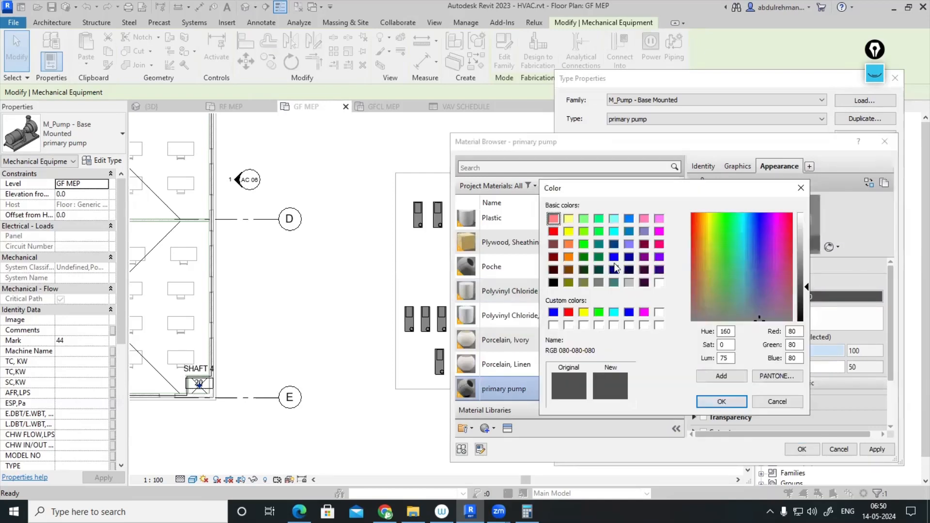
click(614, 244)
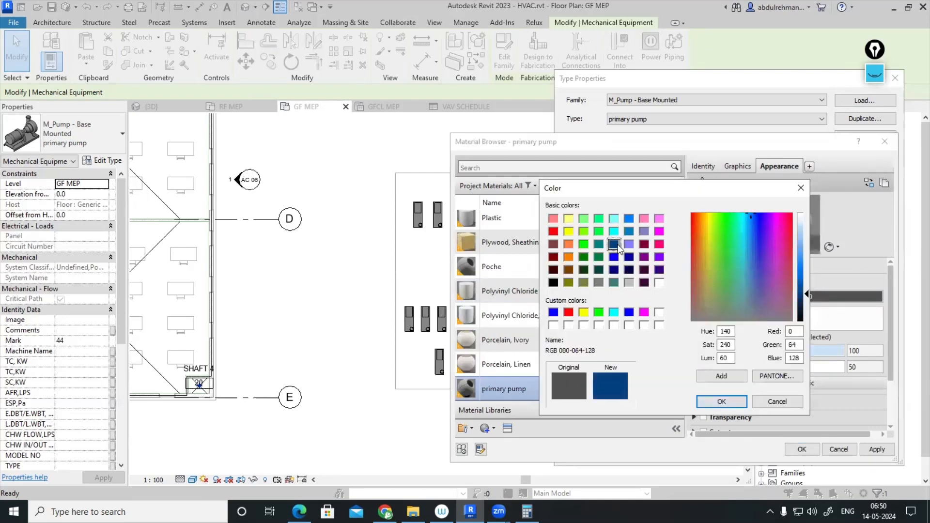
click(745, 402)
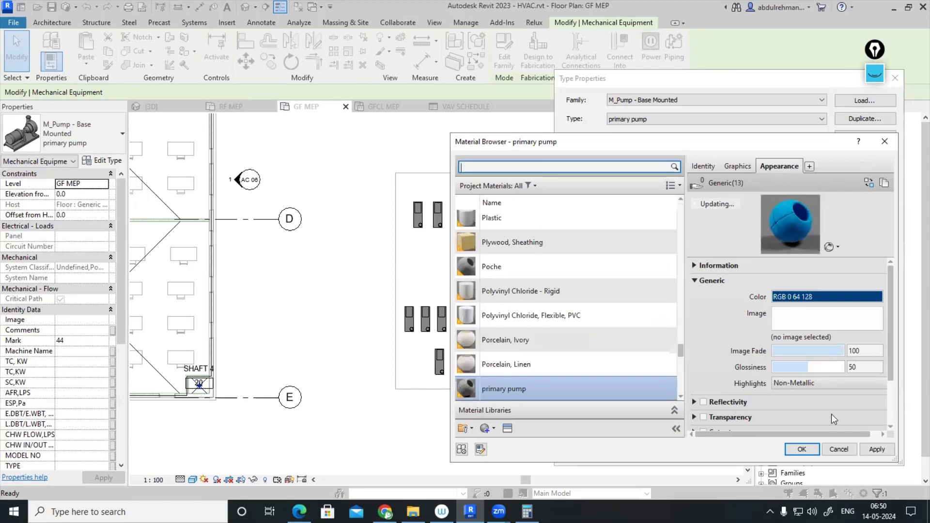
click(877, 449)
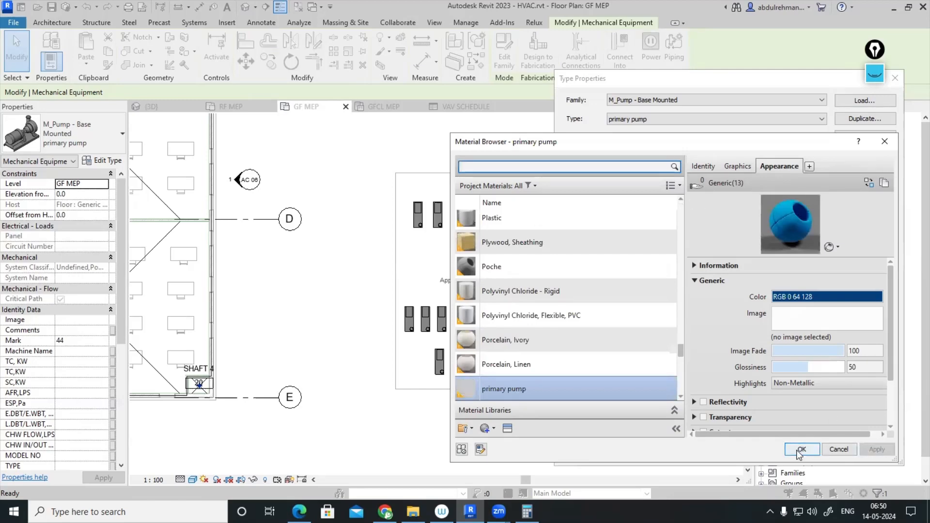
click(801, 450)
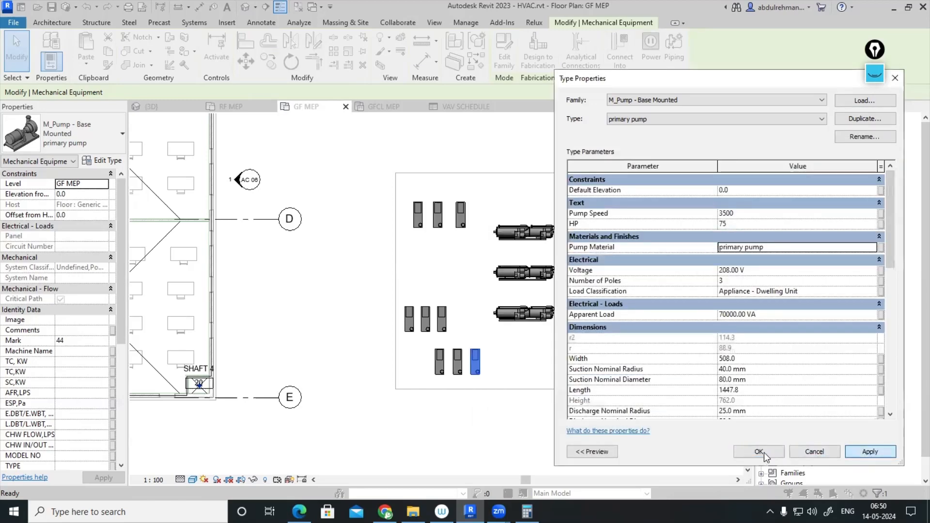
click(763, 452)
click(531, 419)
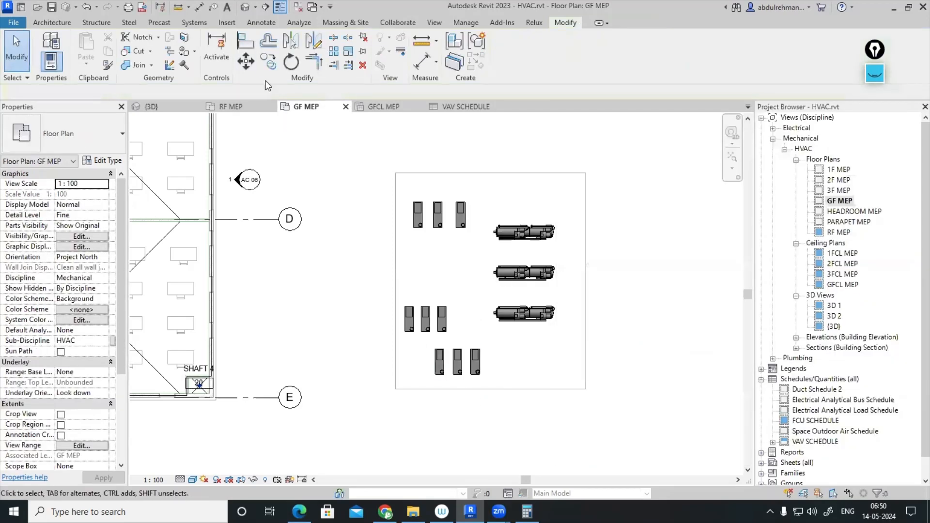
- Open the 3D view and examine the primary pumps' new colour up close
click(245, 8)
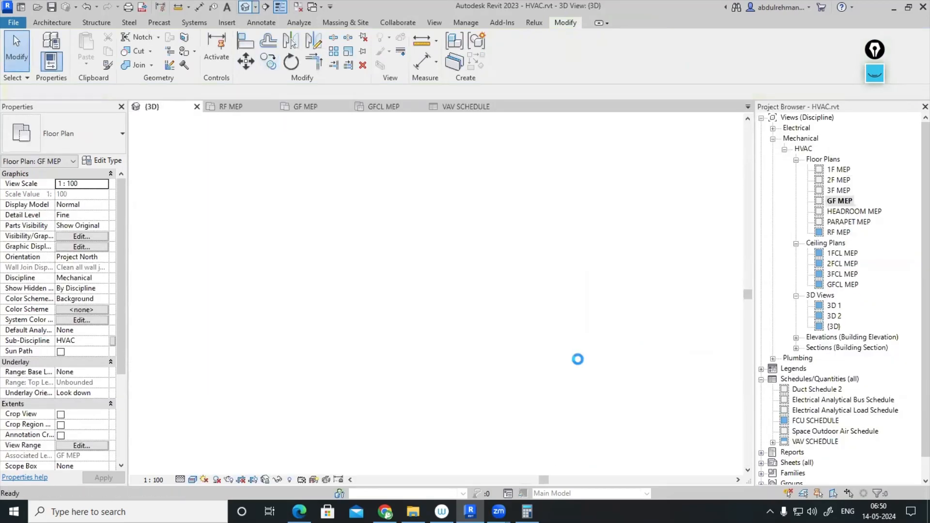
middle_drag(635, 390, 690, 294)
scroll(386, 320, up, 4)
scroll(516, 339, down, 3)
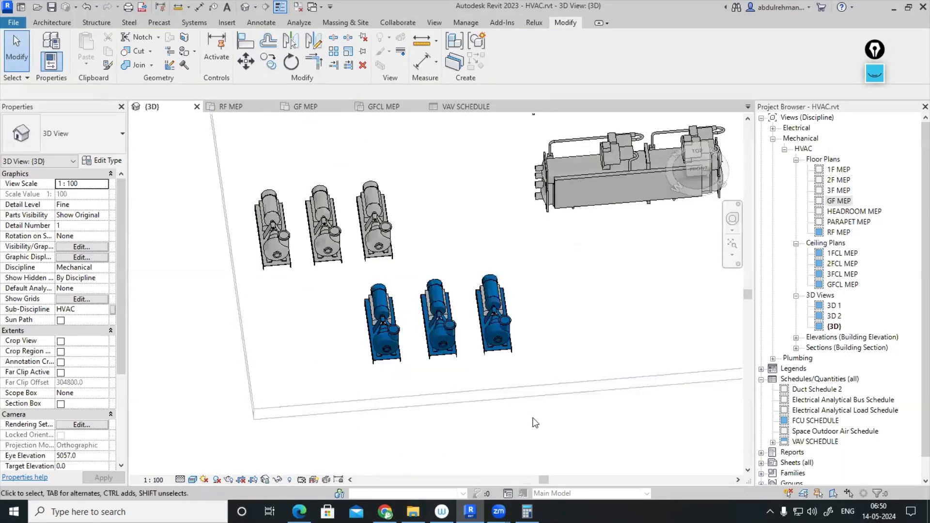
- Create a new material from the Pump Material parameter of the secondary pump type, using the pump nearest the blue primary pumps
scroll(377, 382, down, 3)
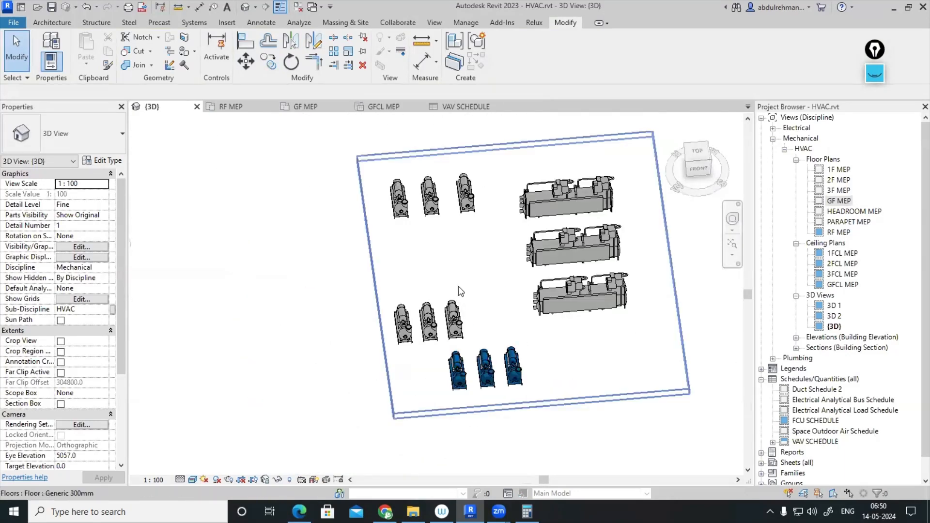
scroll(455, 321, up, 3)
click(454, 322)
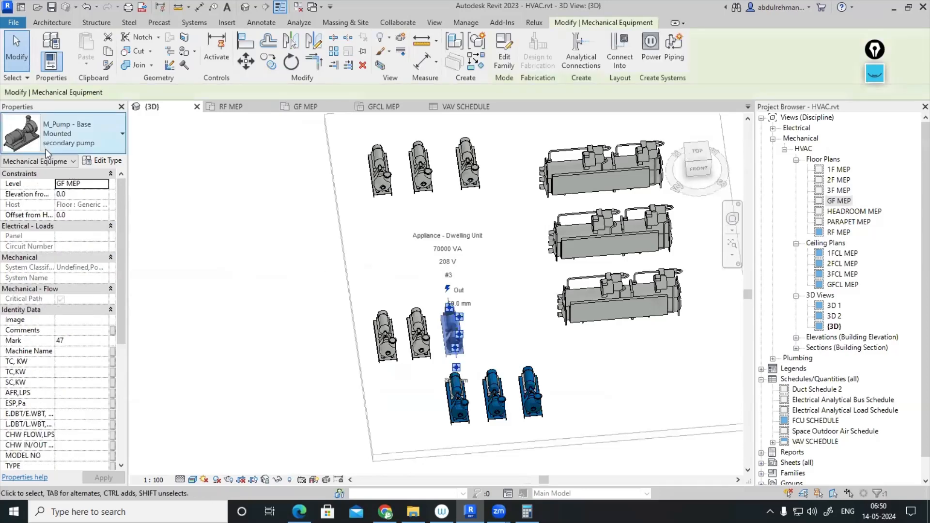
click(107, 161)
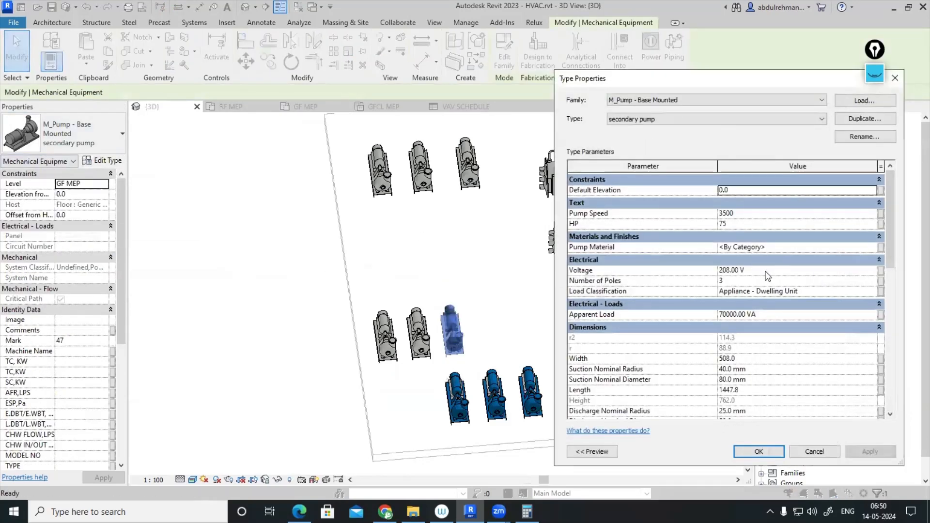
click(874, 247)
click(872, 247)
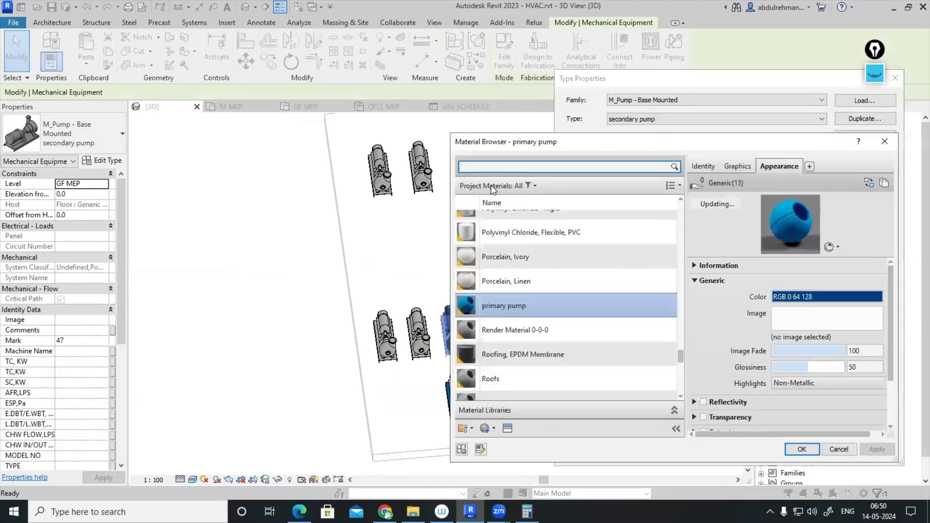
click(494, 430)
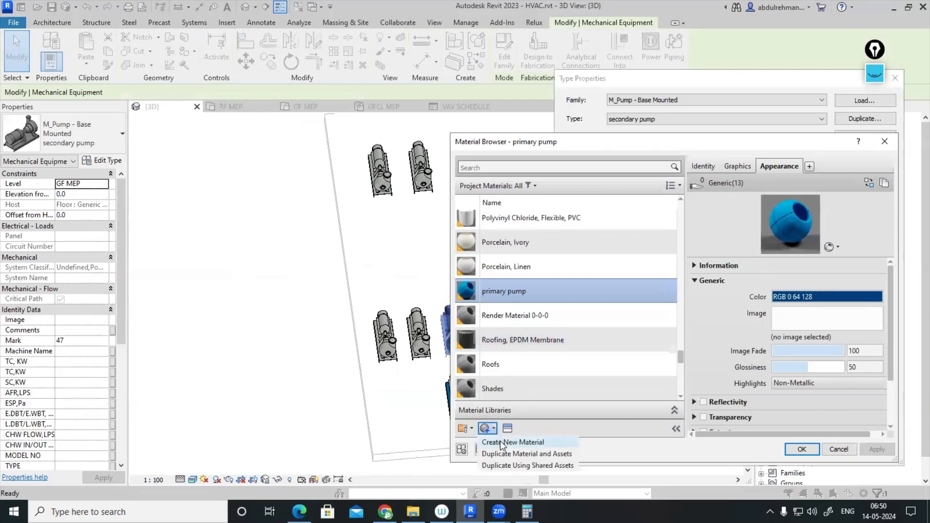
click(502, 441)
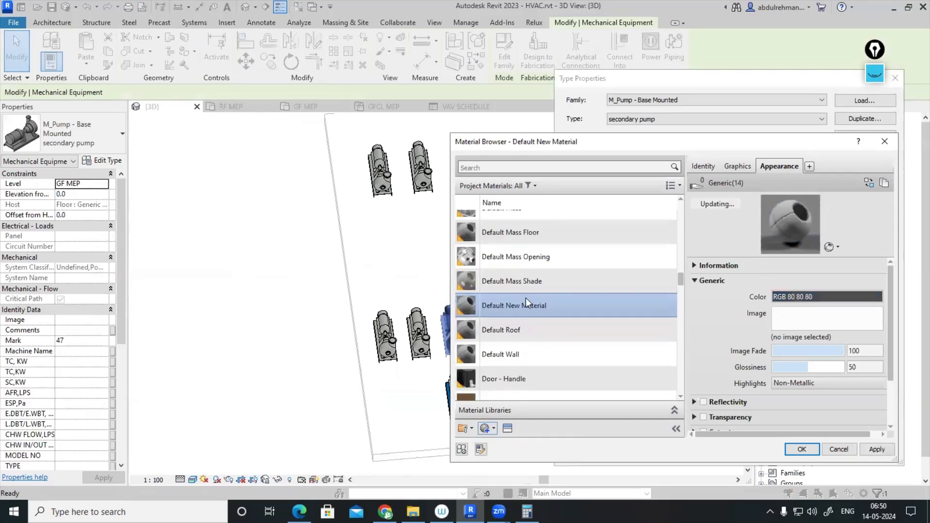
- Rename the new material "secondary pump" and select it in the project materials
right_click(525, 300)
click(554, 338)
text(second)
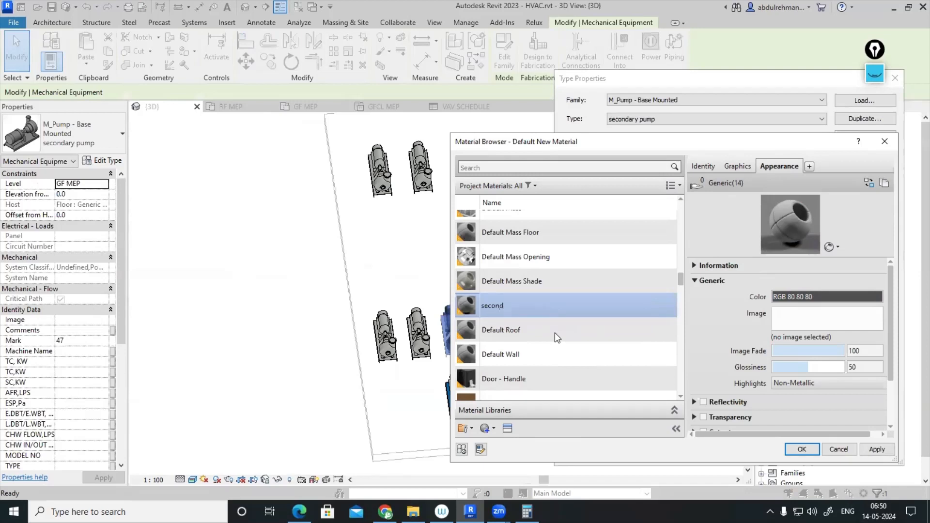
text(ary pump)
key(Return)
click(536, 395)
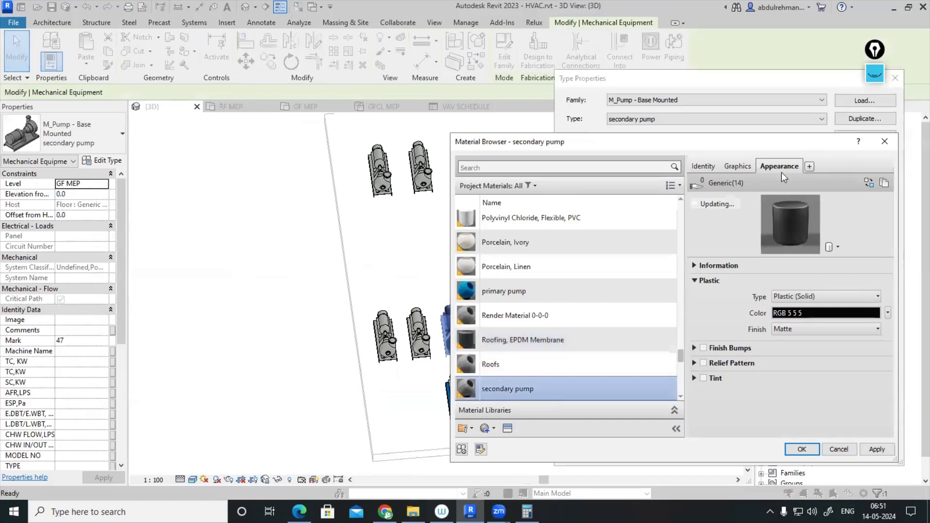
- Set the secondary pump material's appearance colour to RGB 0 0 255
click(817, 297)
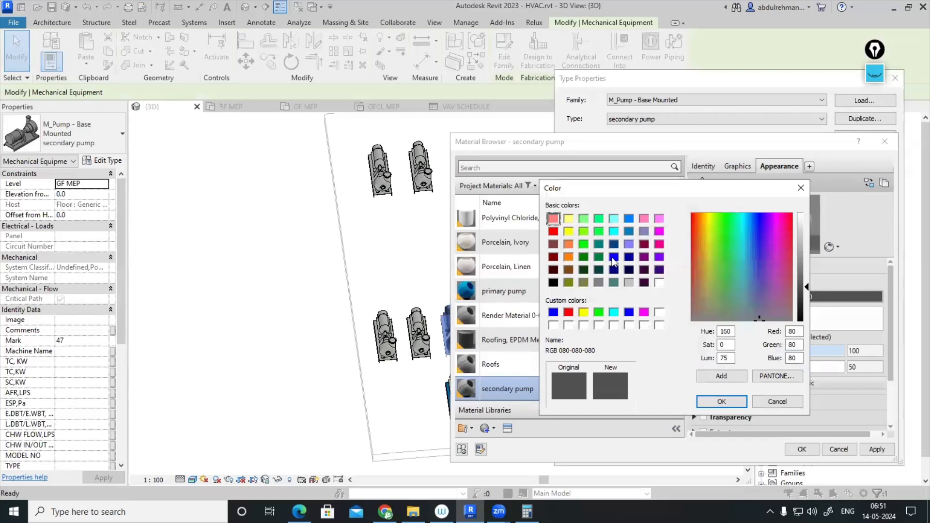
click(613, 257)
click(722, 402)
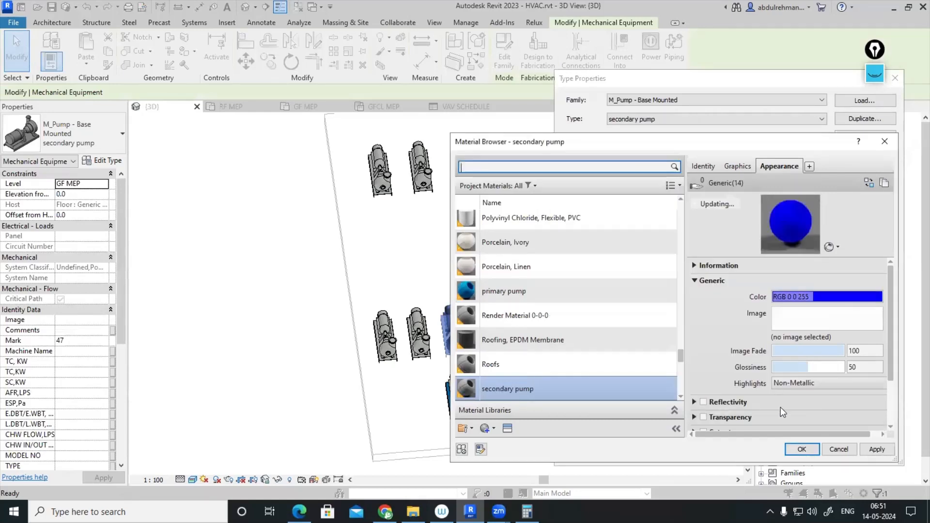
- Assign the blue secondary pump material as the Pump Material of the secondary pump type and accept the type properties
click(867, 446)
click(804, 451)
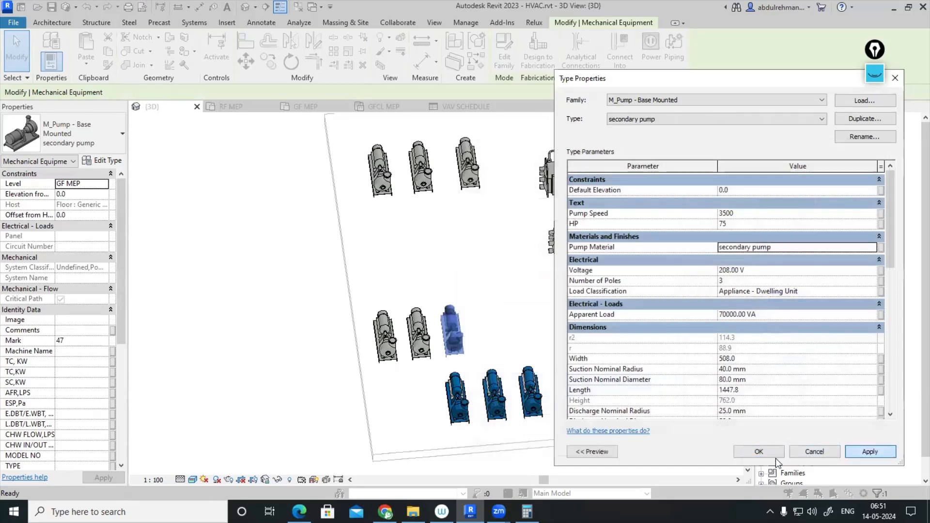
click(773, 454)
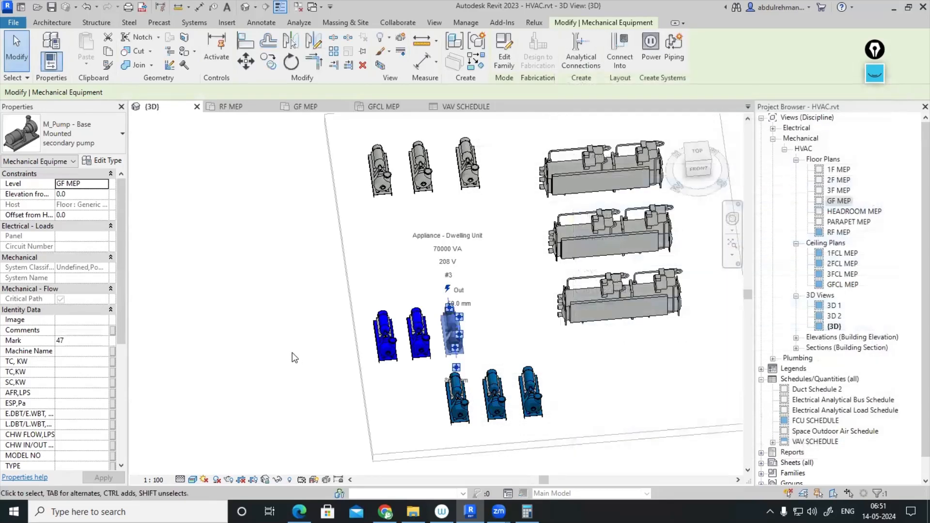
click(294, 357)
- Create a new material from the Pump Material parameter of the ct pump type
middle_drag(246, 227, 243, 273)
click(382, 212)
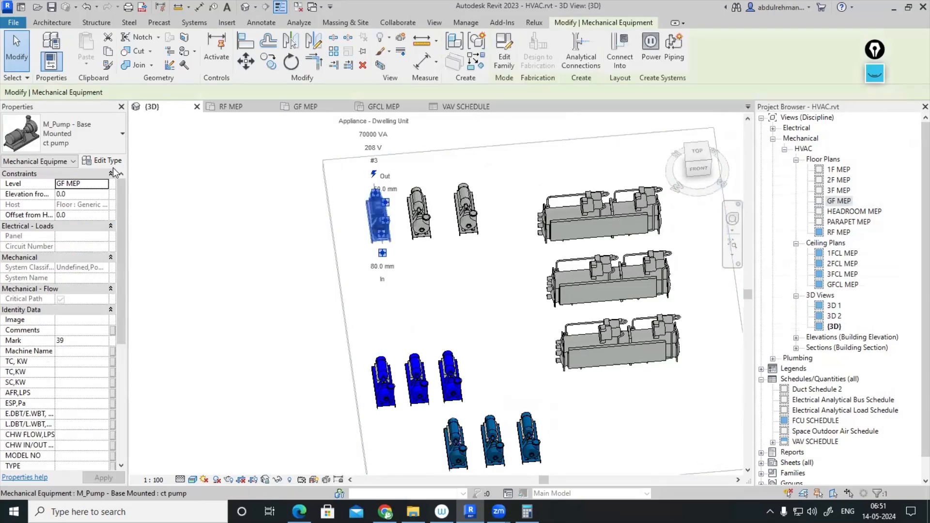
click(102, 160)
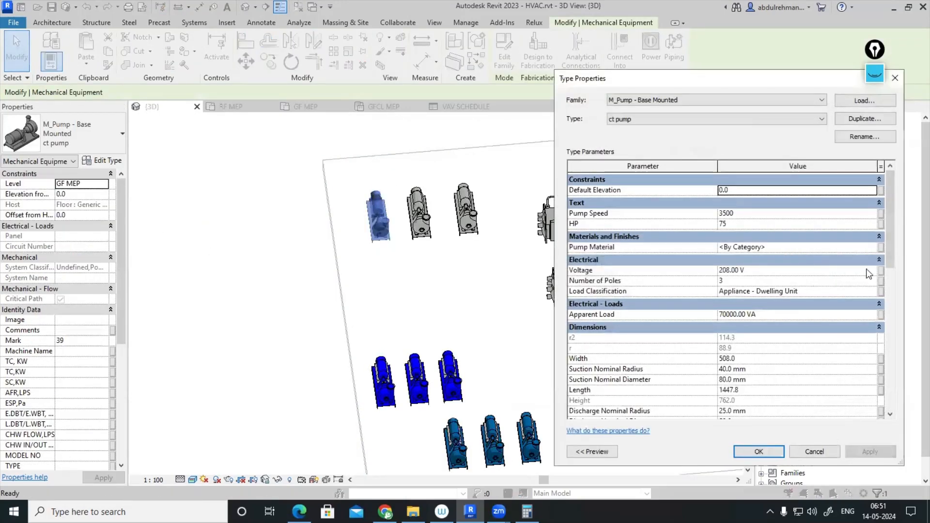
click(873, 248)
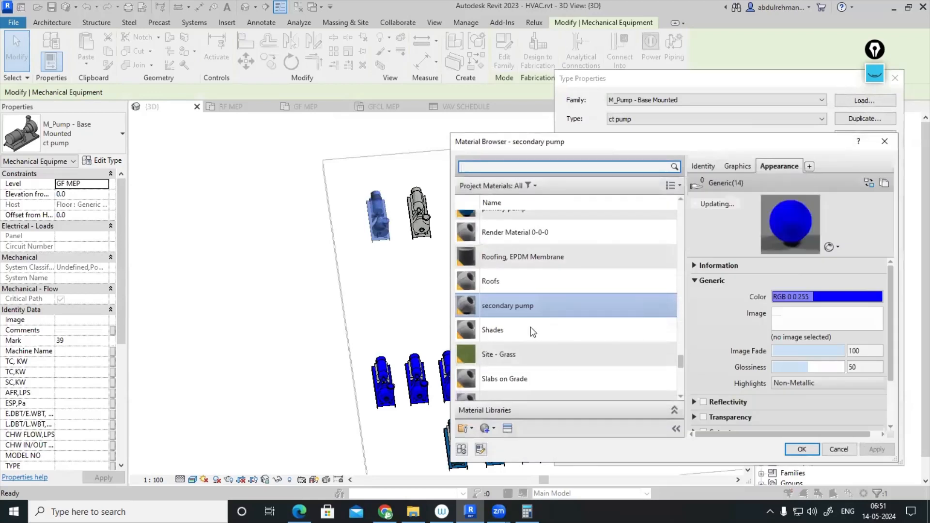
click(493, 429)
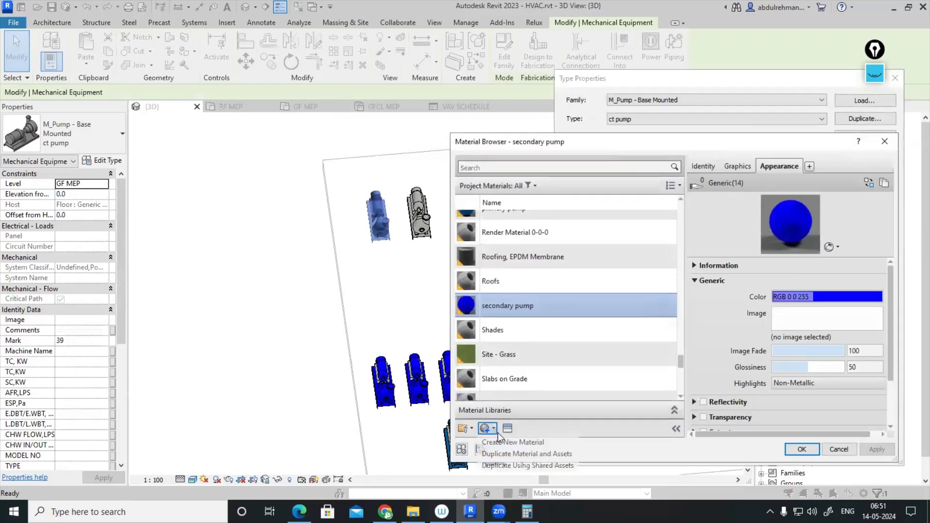
click(504, 442)
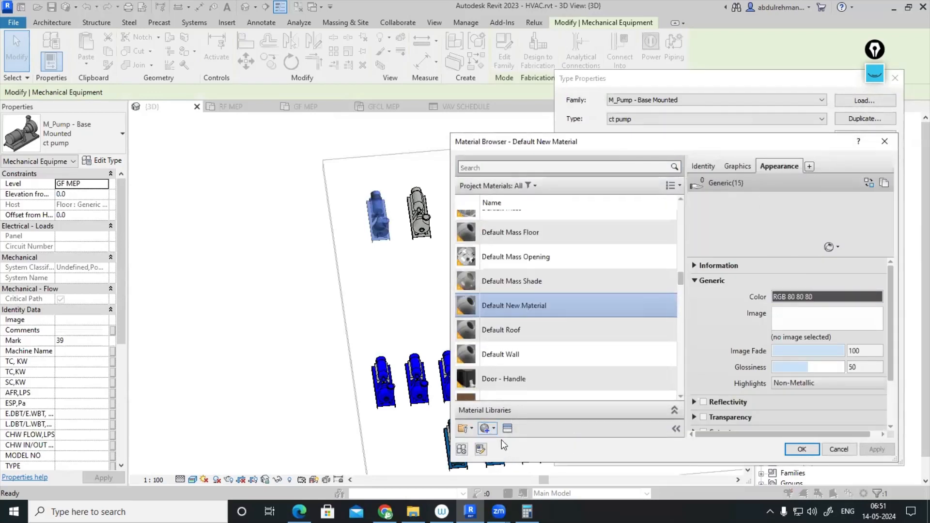
- Rename the new default material as ct pump
right_click(537, 305)
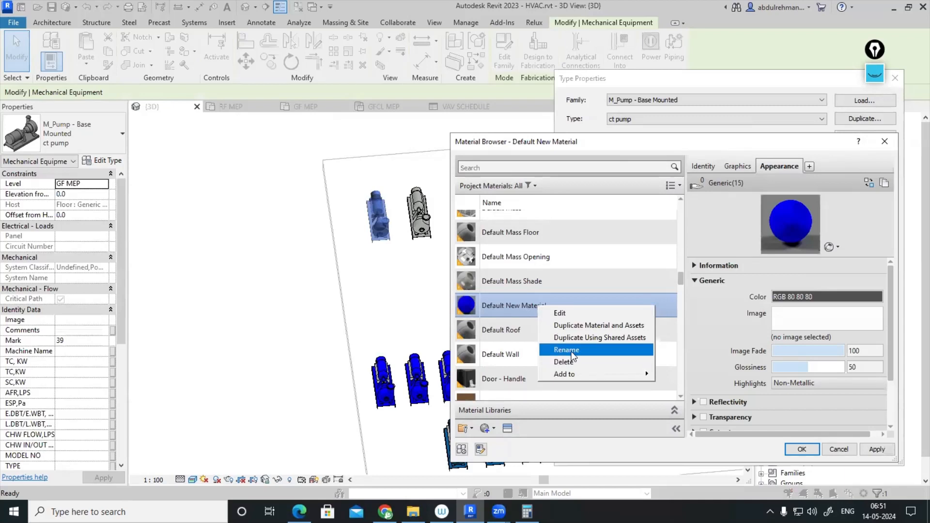
click(566, 350)
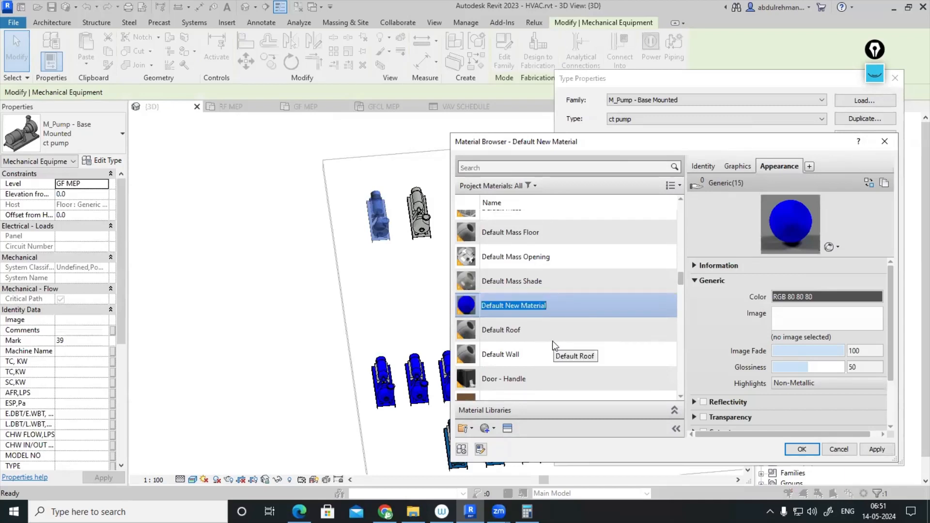
text(ct p)
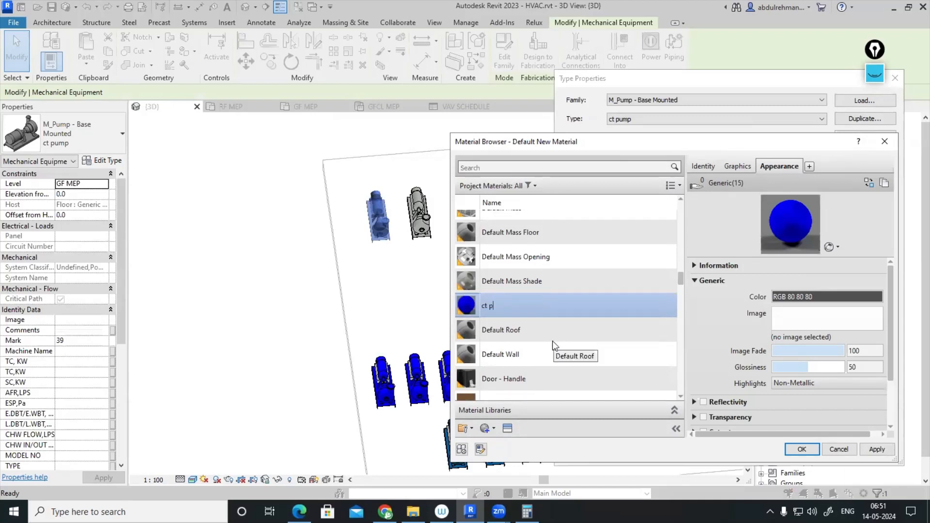
text(ump)
click(551, 342)
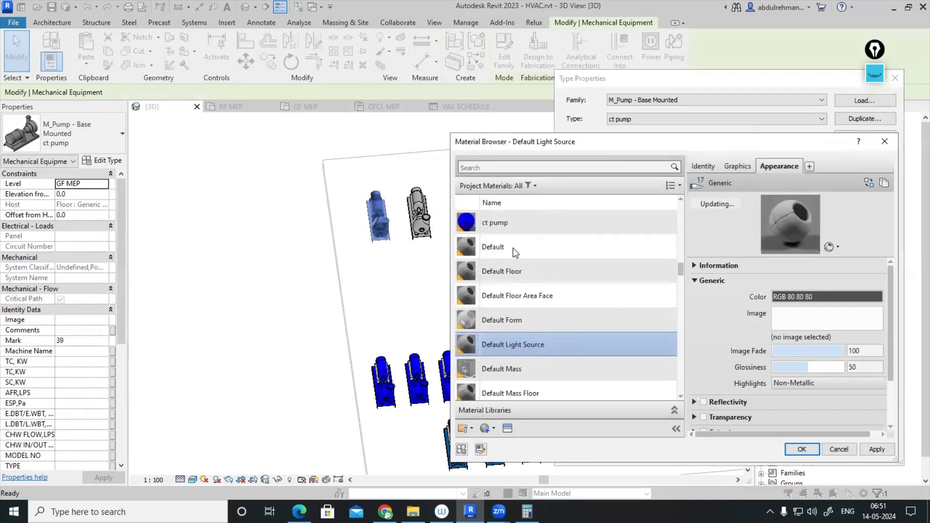
- Set the ct pump material's appearance color to orange RGB 255-128-0 and assign it to the ct pump type
click(512, 224)
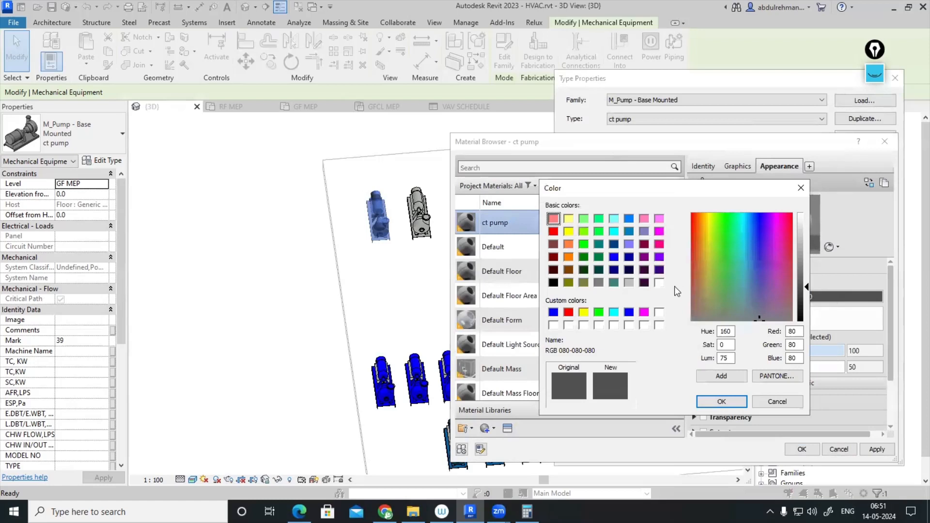
click(569, 256)
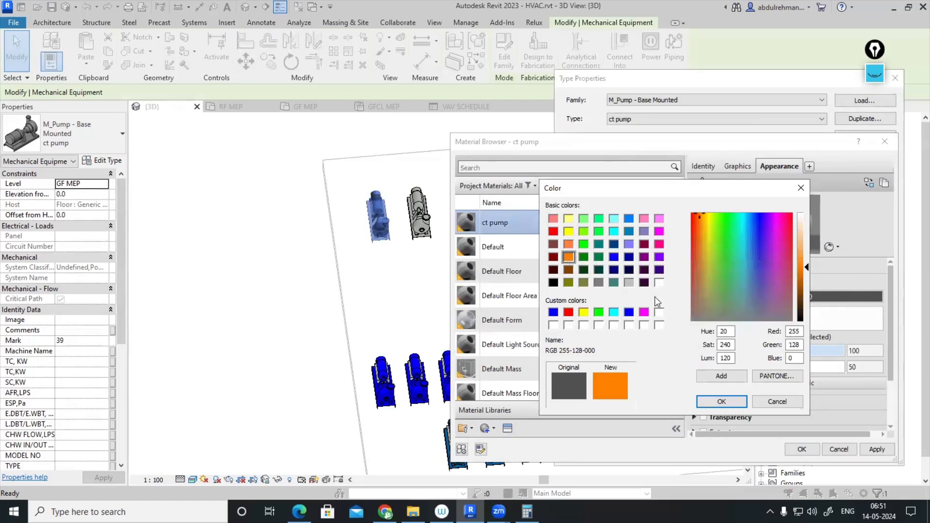
click(721, 402)
click(872, 450)
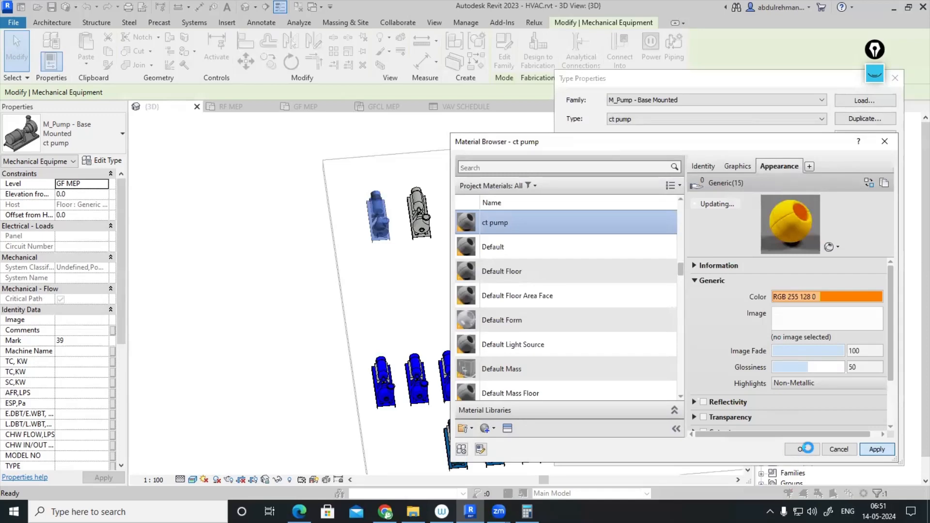
click(799, 449)
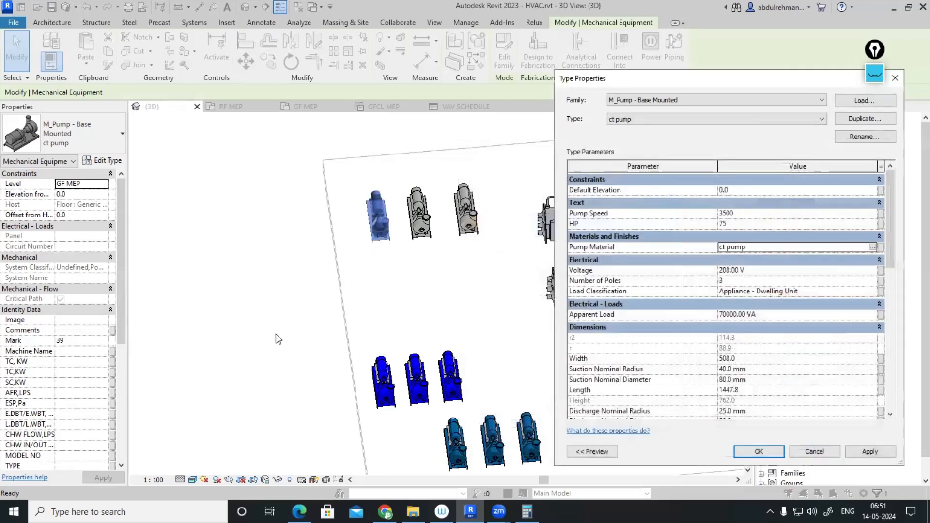
click(758, 452)
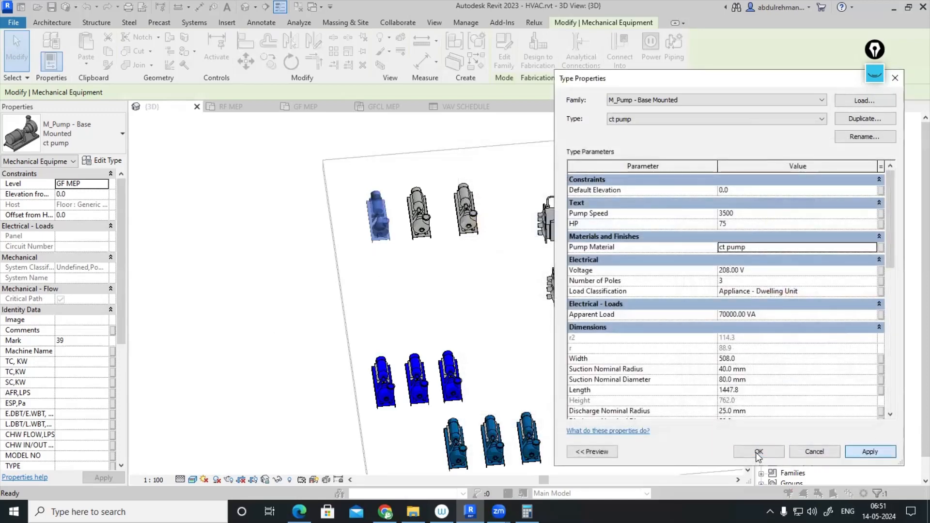
click(299, 264)
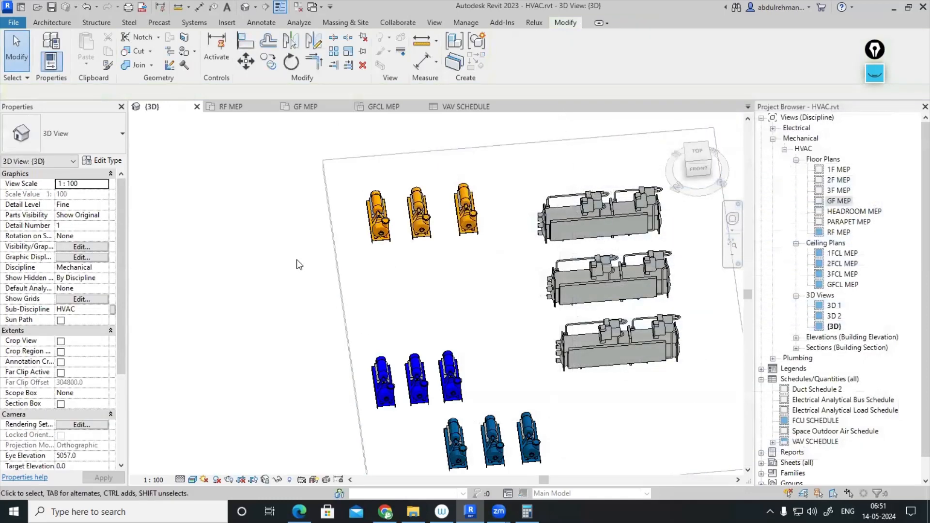
- Open the GF MEP floor plan with the pump and chiller area in view and collapse the schedules list
scroll(299, 264, down, 3)
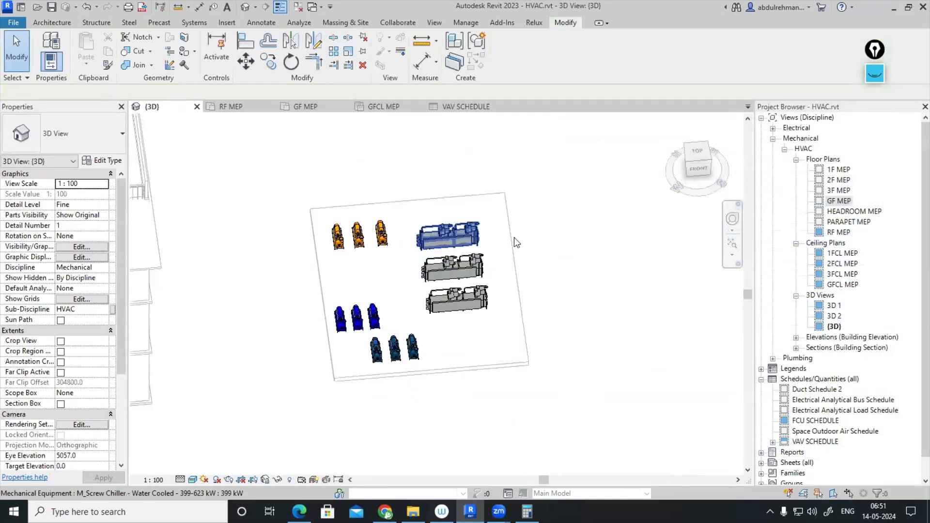
scroll(577, 268, up, 2)
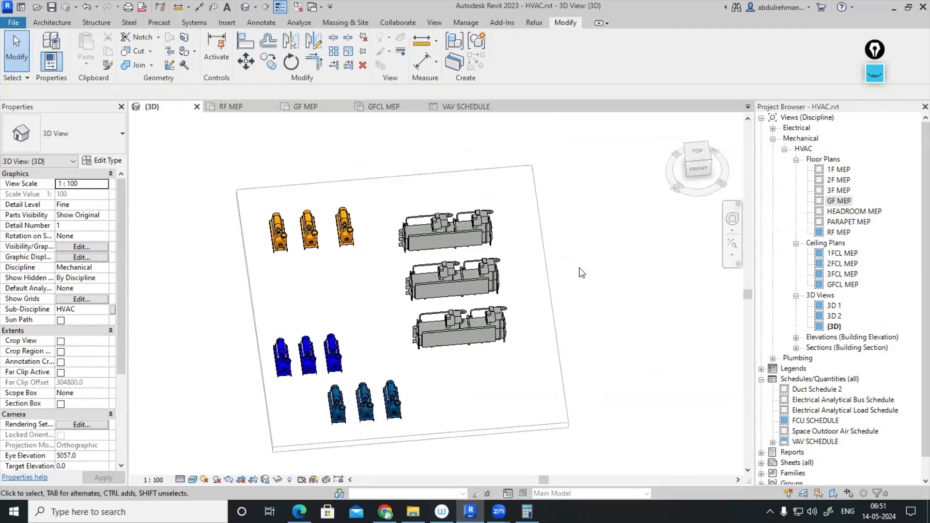
double_click(839, 201)
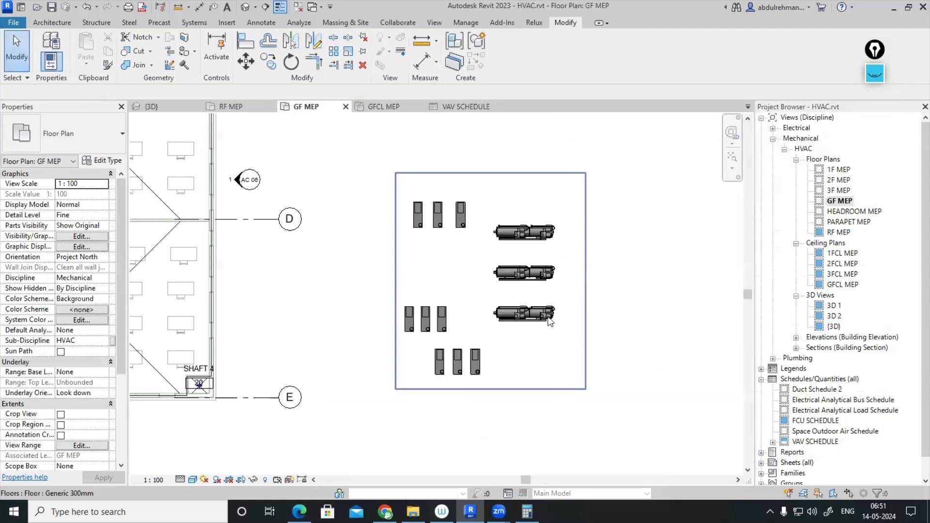
scroll(552, 315, up, 3)
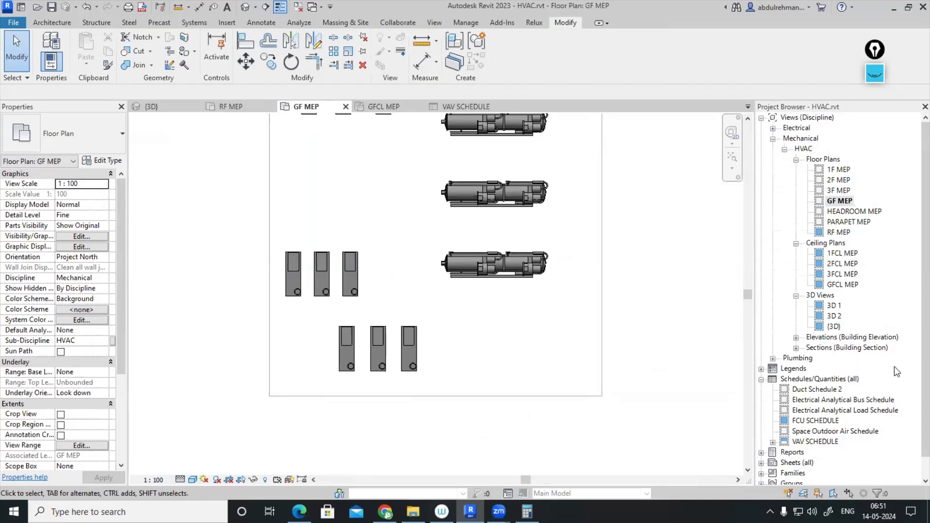
click(762, 380)
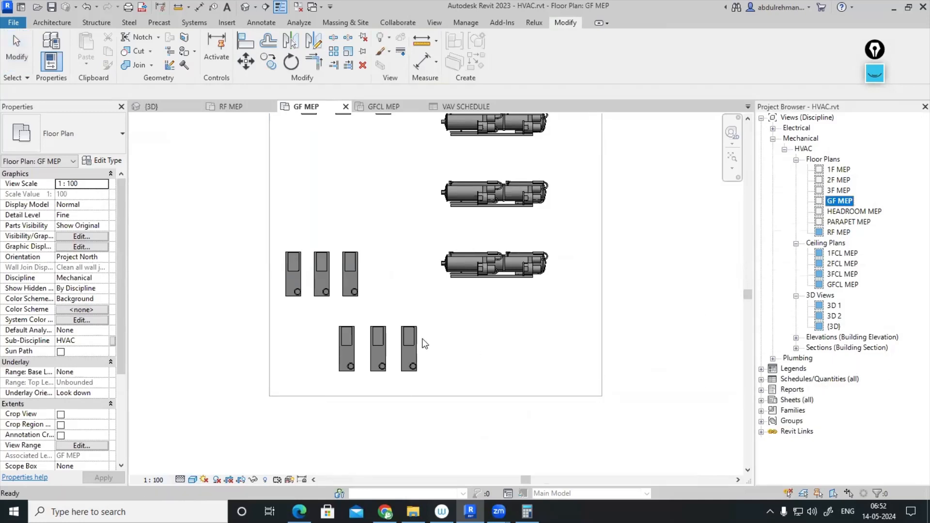
scroll(663, 263, down, 2)
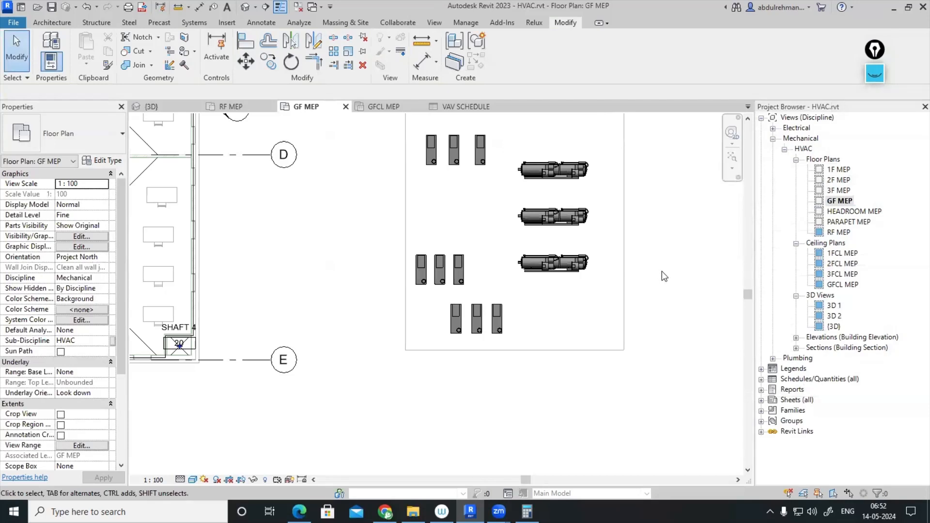
middle_drag(662, 268, 658, 324)
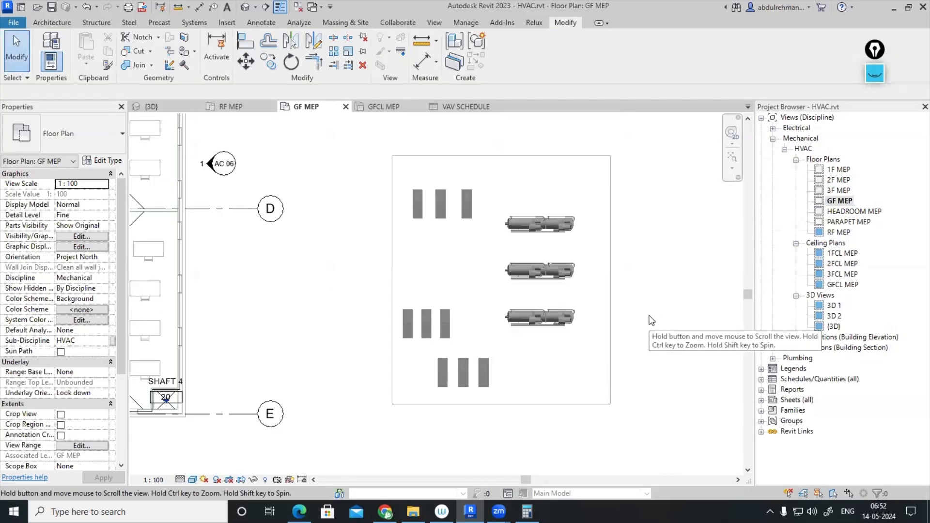
- Expand the project's families and bring the Piping Systems types into view
click(761, 379)
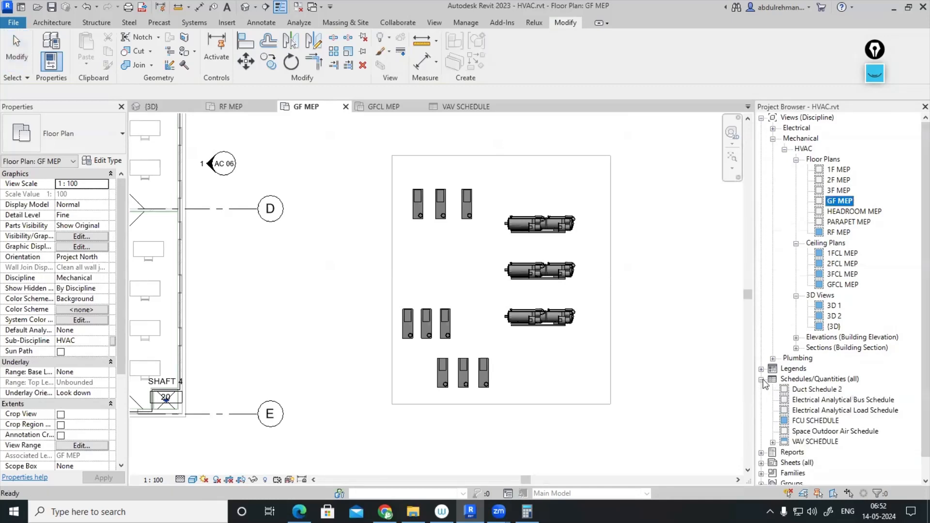
click(762, 379)
click(762, 411)
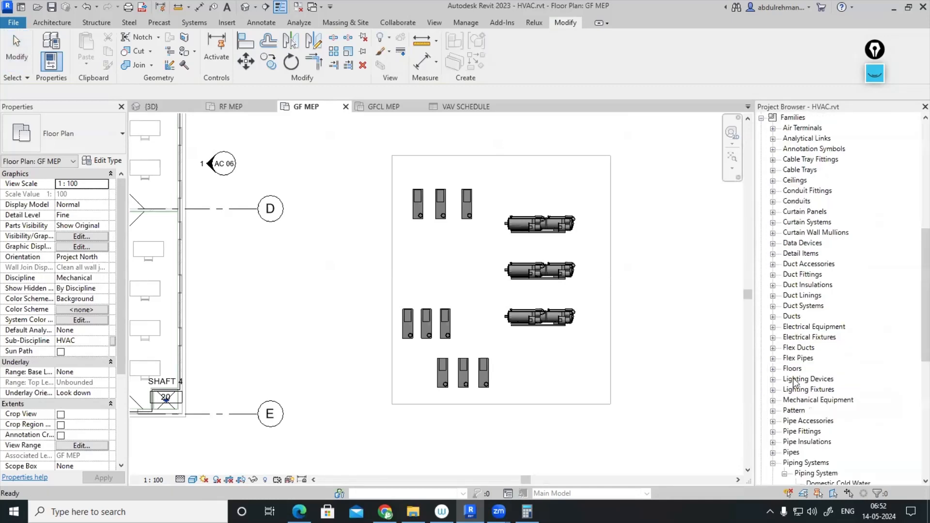
scroll(799, 275, down, 1)
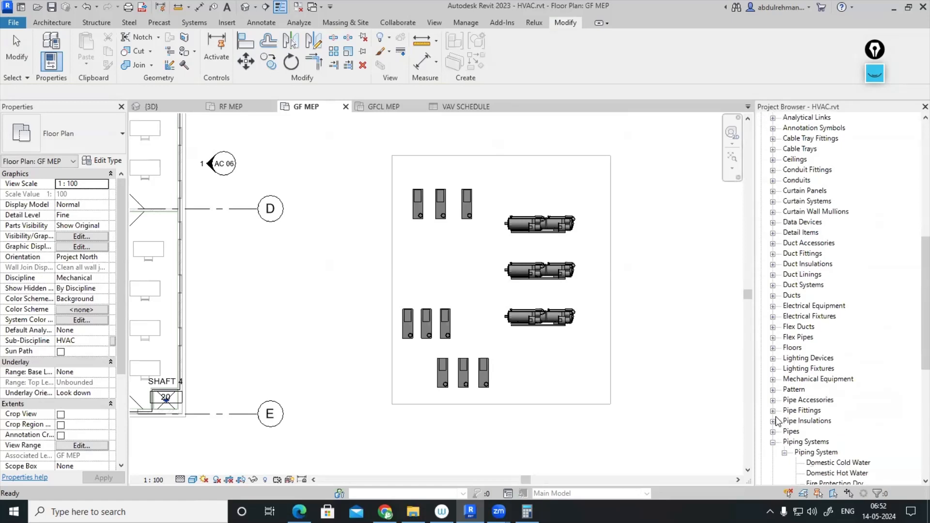
scroll(802, 394, down, 5)
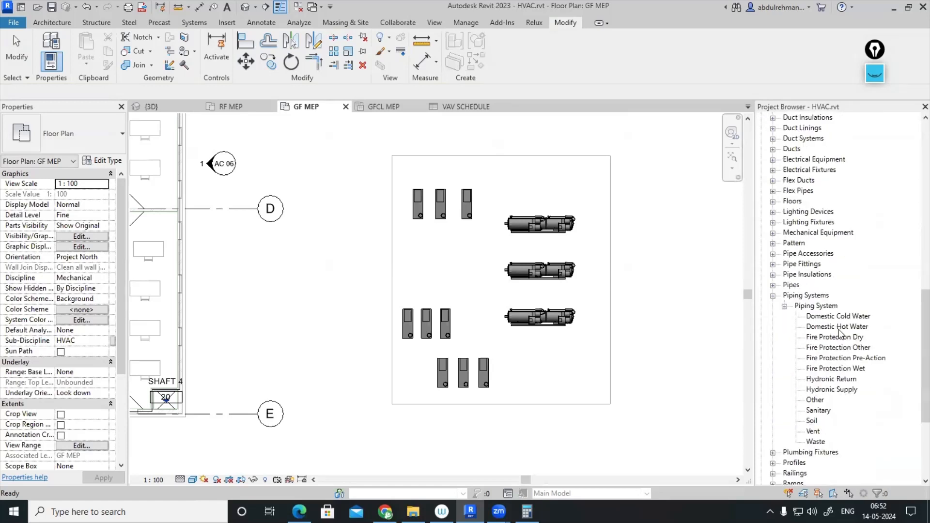
- Examine the properties of the Domestic Cold Water, Domestic Hot Water, Hydronic Return and Hydronic Supply piping system types
click(849, 317)
click(849, 329)
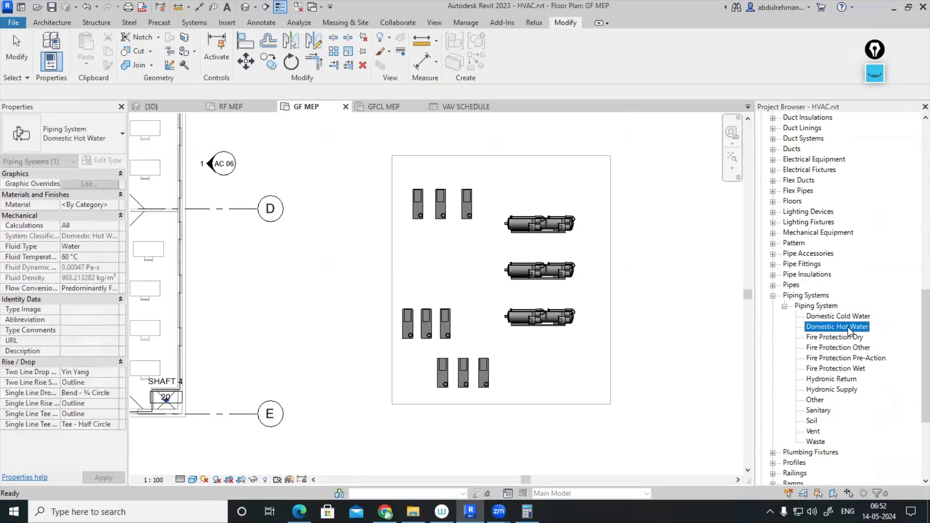
click(840, 379)
click(839, 389)
click(839, 380)
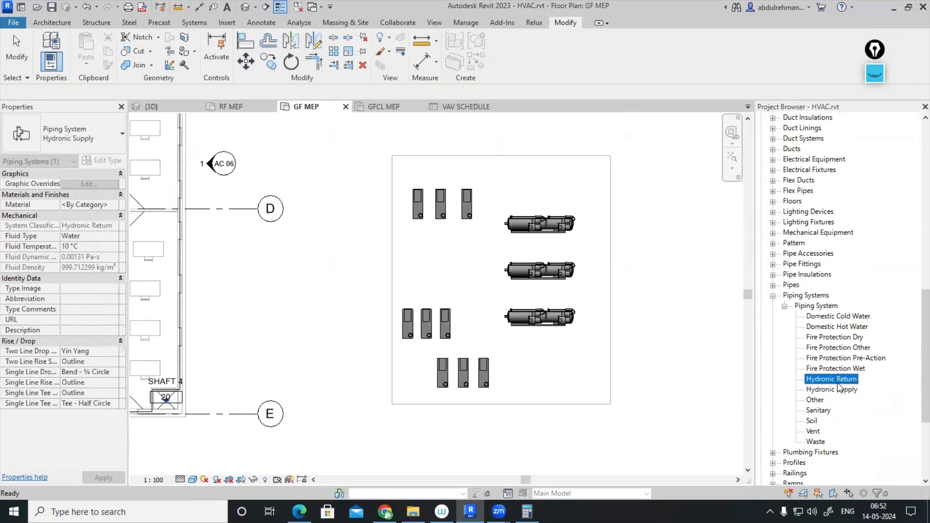
click(839, 389)
click(840, 379)
click(843, 389)
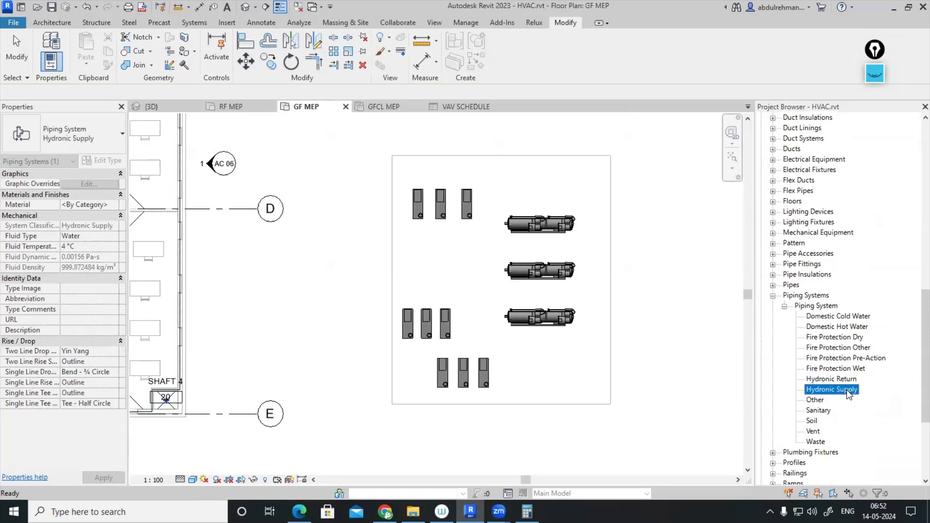
click(847, 380)
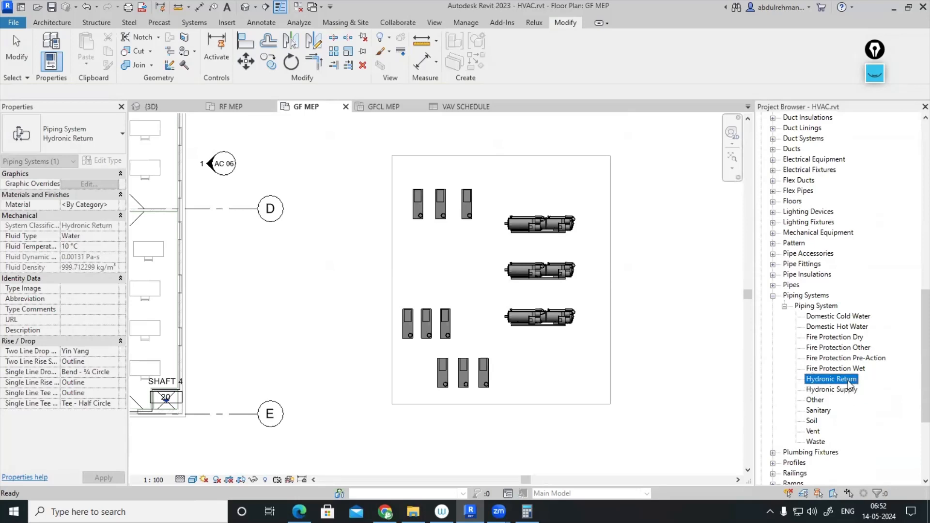
- Duplicate the Hydronic Return and Hydronic Supply piping system types
right_click(848, 385)
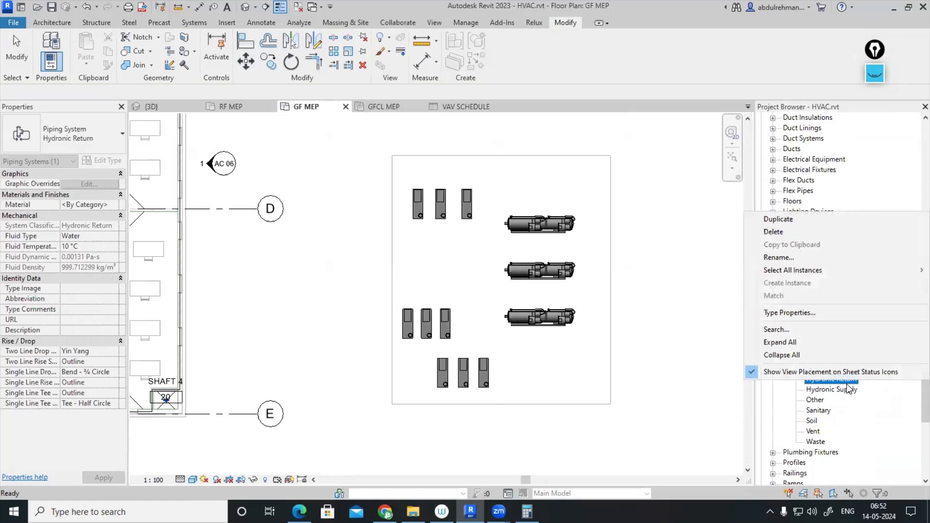
click(780, 220)
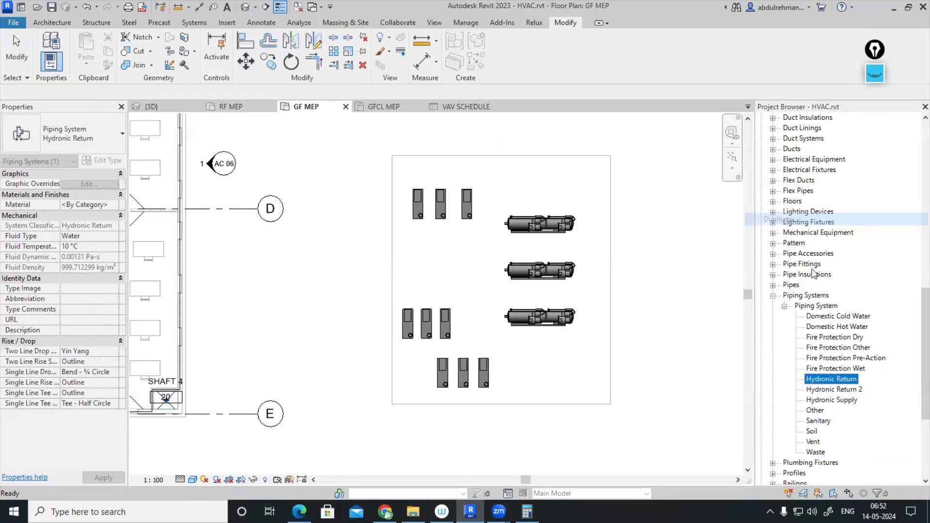
right_click(843, 388)
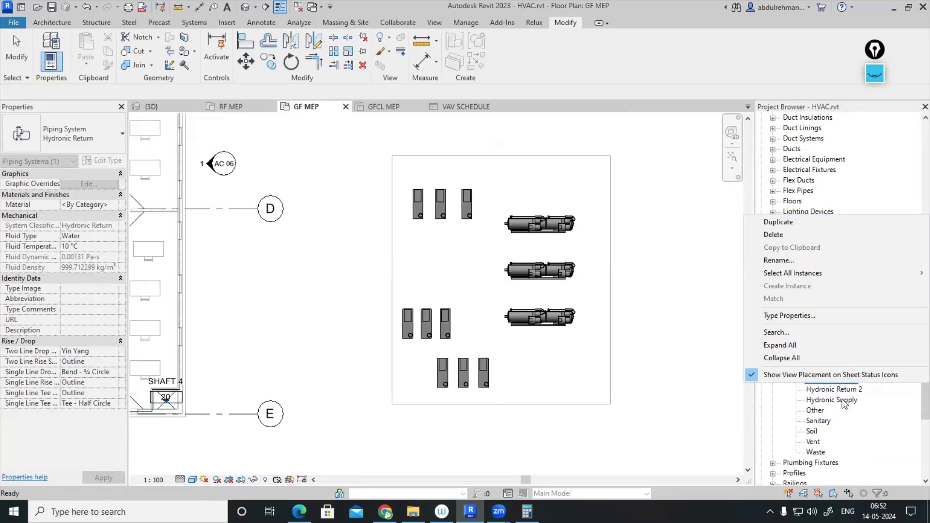
right_click(844, 401)
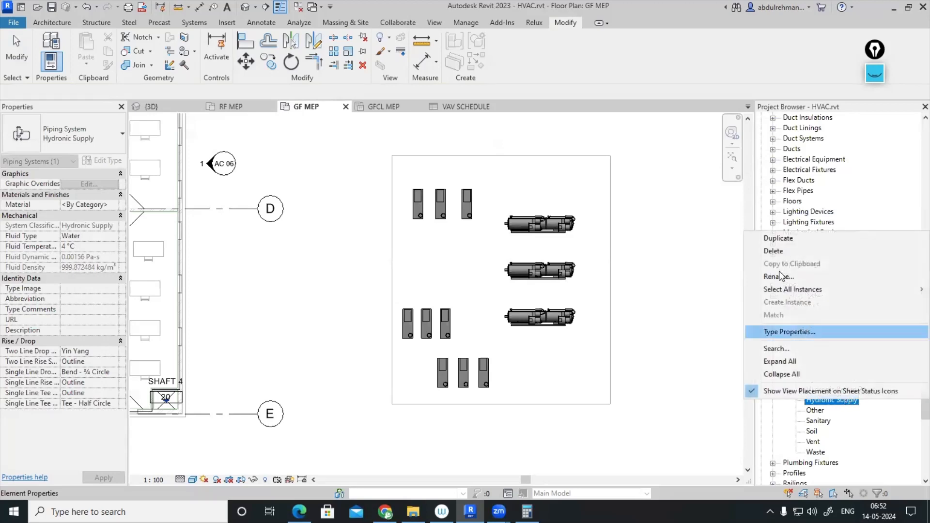
click(779, 238)
click(848, 412)
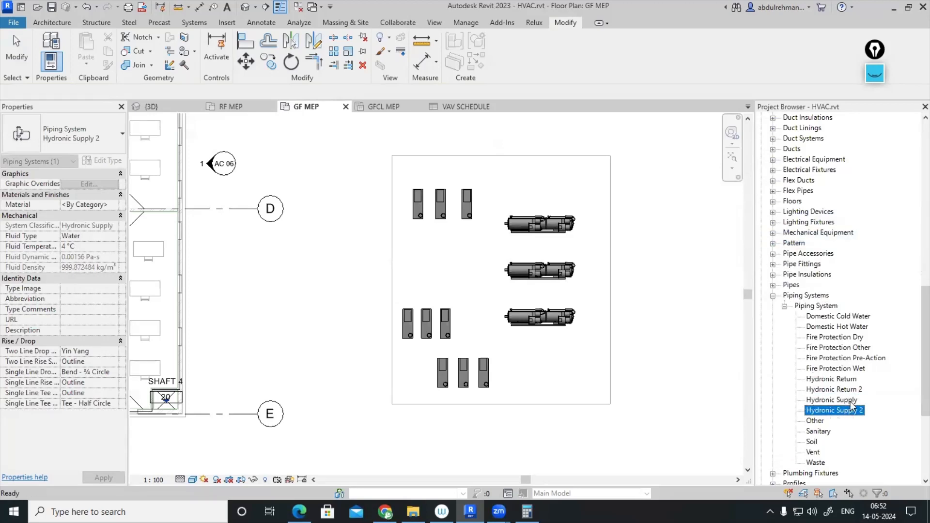
- Override the Hydronic Supply system type's line graphics with a blue color and the Solid pattern
click(843, 401)
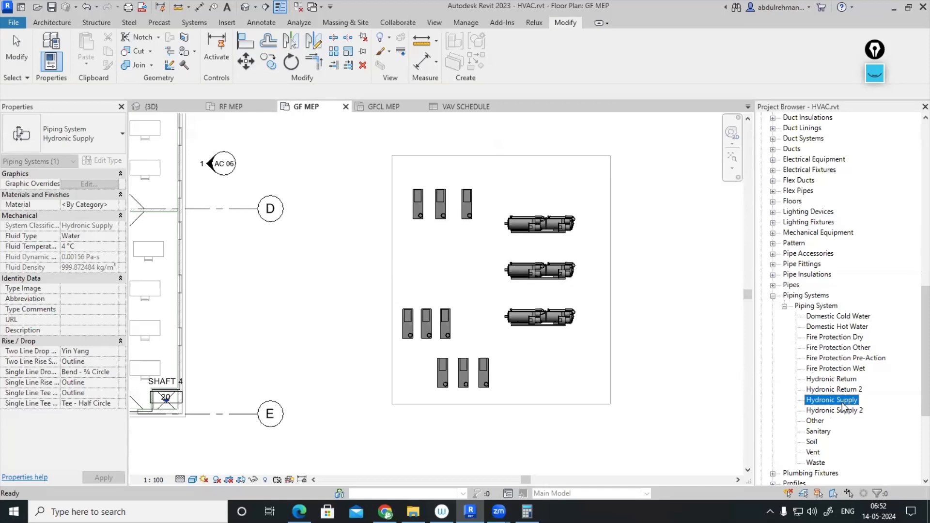
double_click(843, 403)
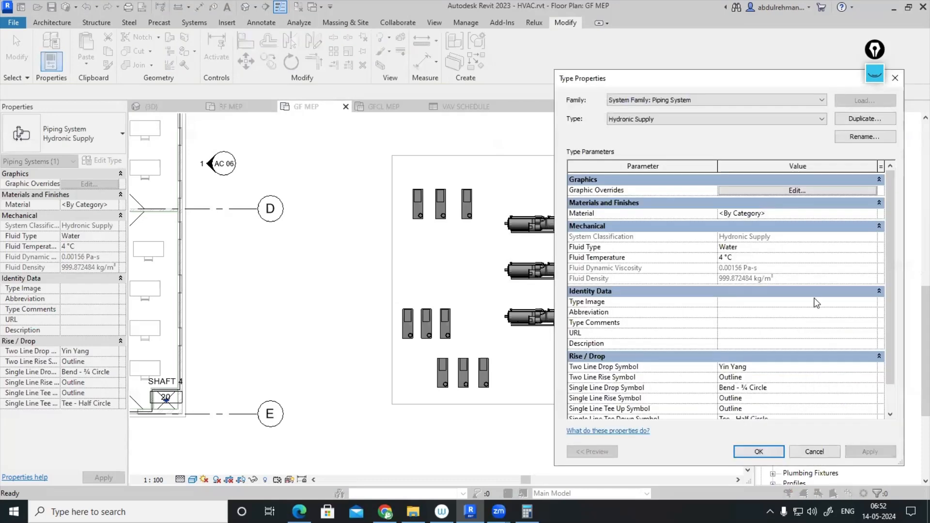
click(805, 196)
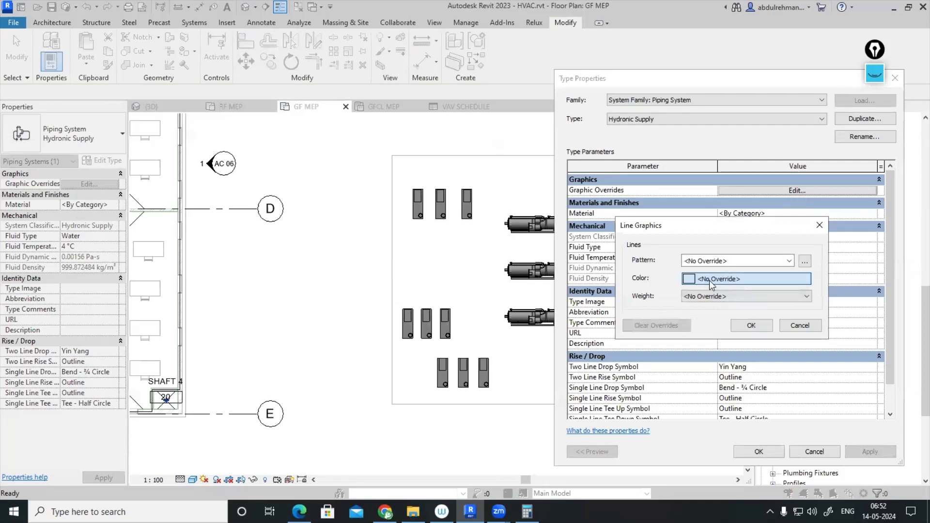
click(712, 280)
click(662, 239)
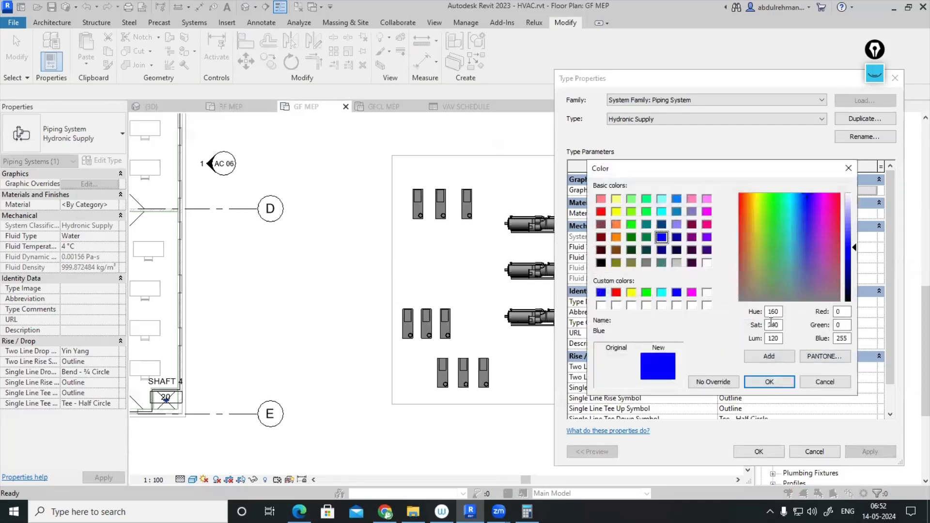
click(769, 382)
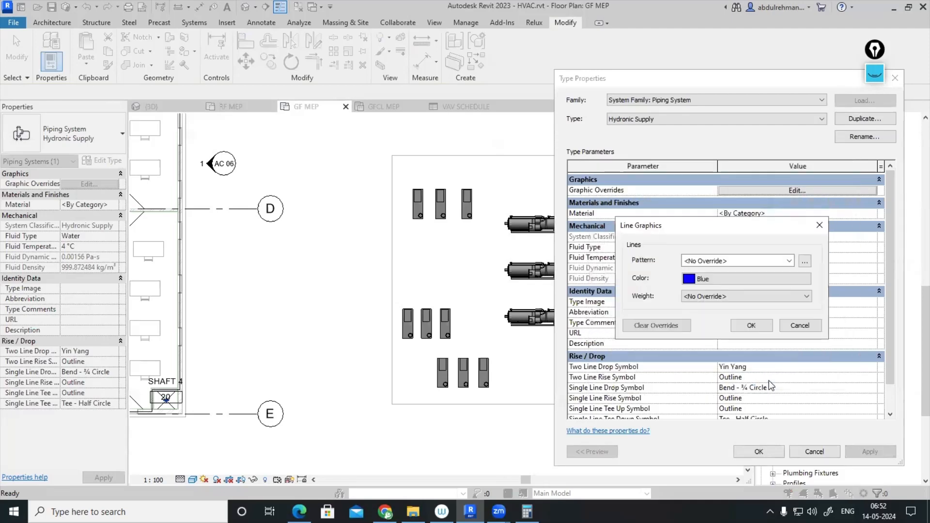
click(789, 261)
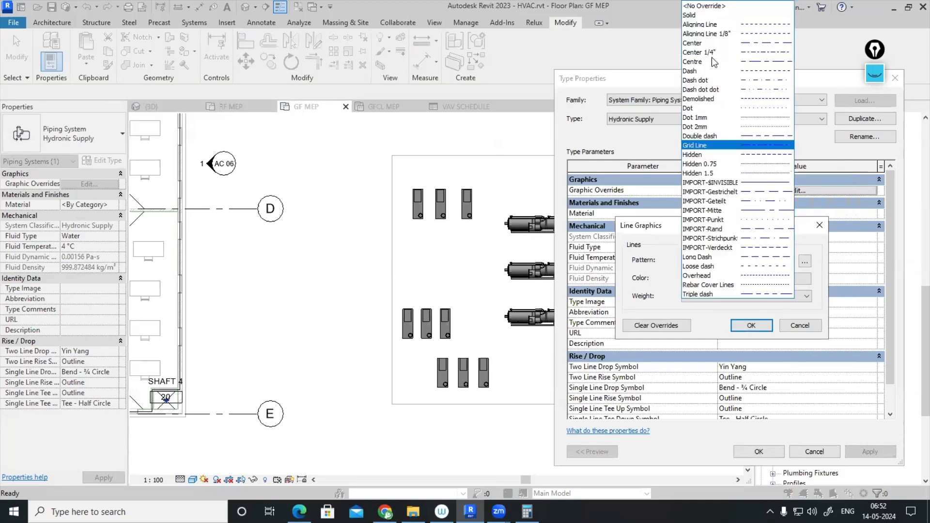
click(702, 15)
click(751, 325)
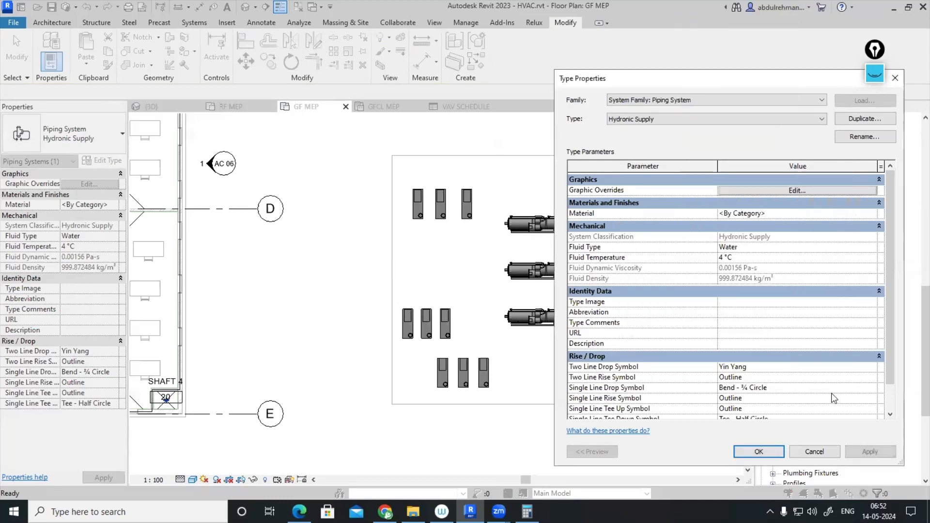
click(759, 453)
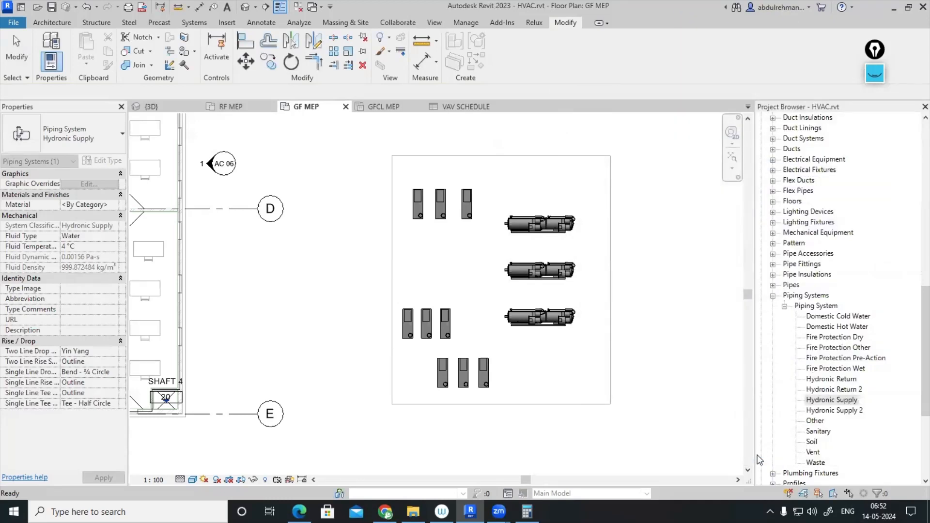
- Override the Hydronic Return system type's line graphics with dark red RGB 128-000-000 and the Solid pattern
click(837, 381)
double_click(837, 381)
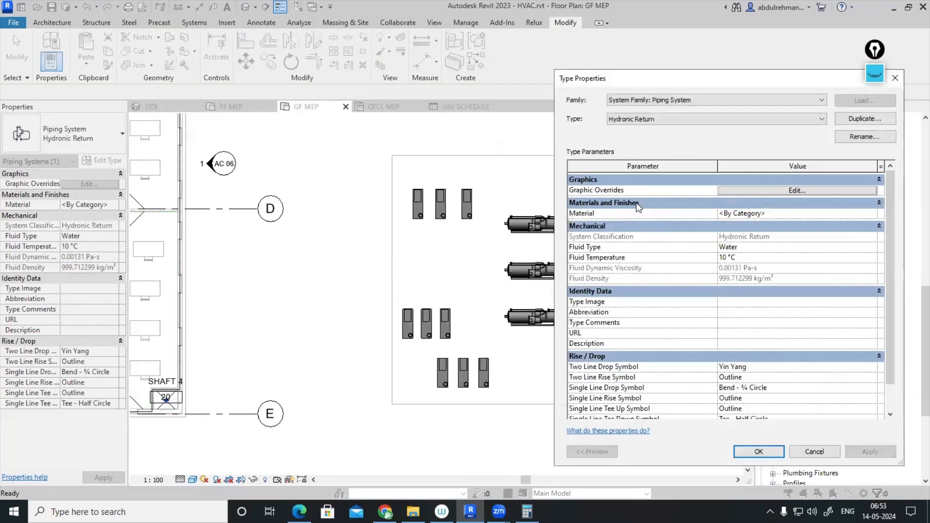
click(794, 198)
click(796, 188)
click(755, 279)
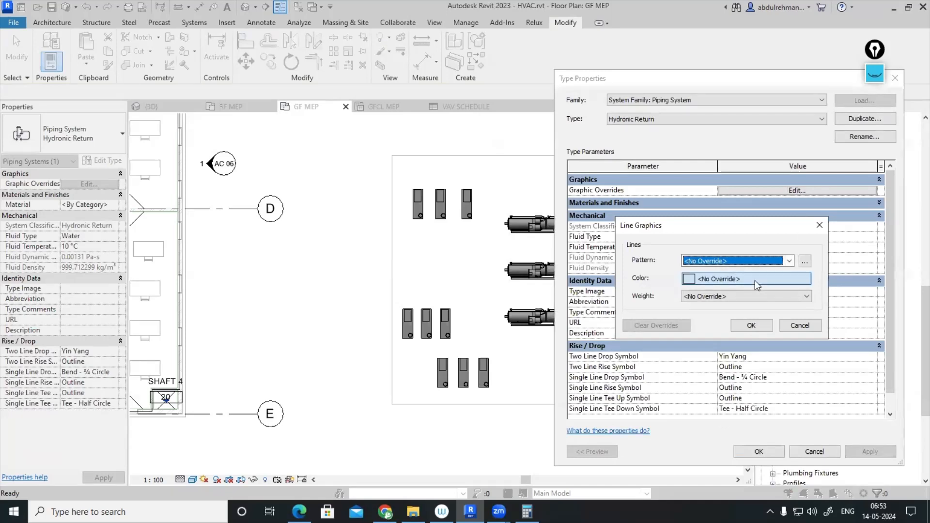
click(600, 237)
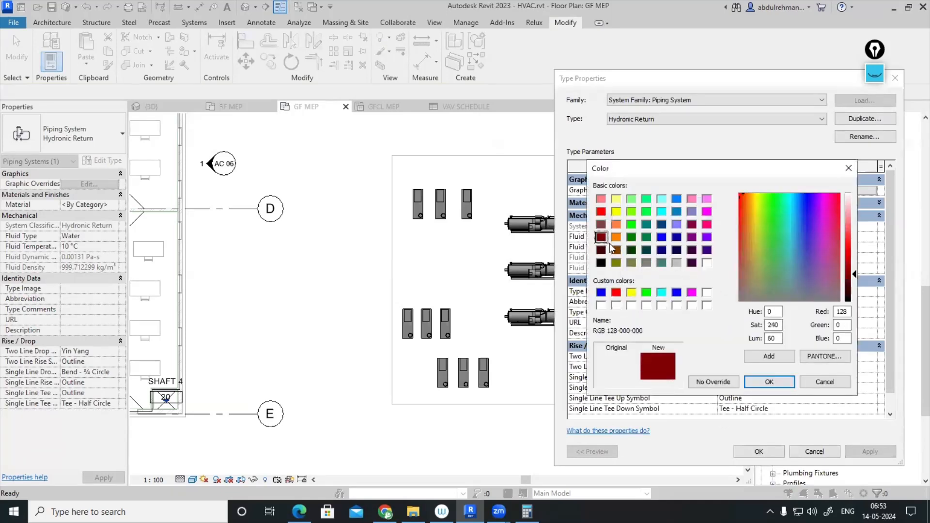
click(772, 383)
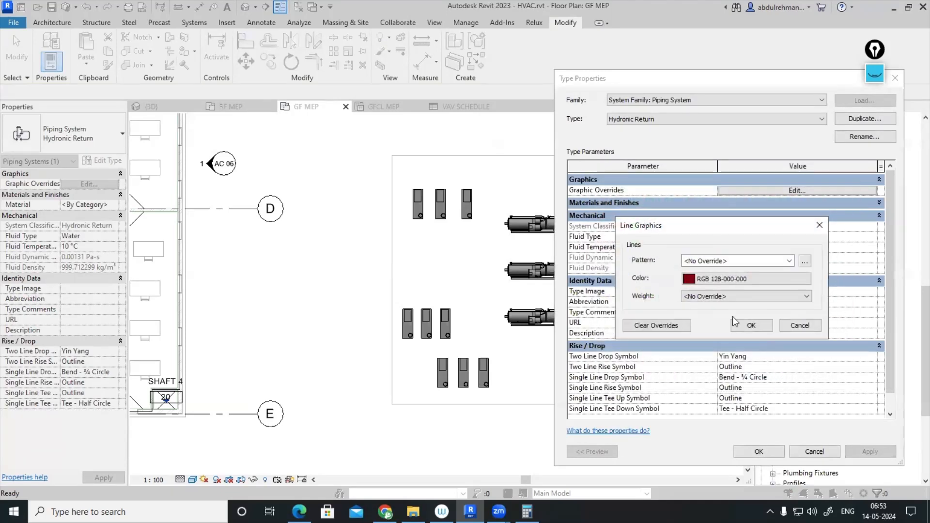
click(790, 261)
click(704, 16)
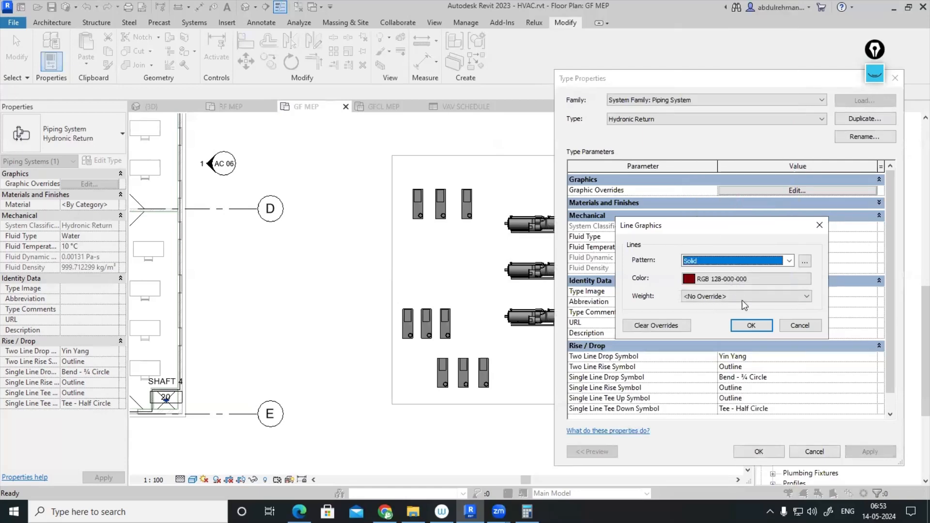
click(750, 325)
click(862, 453)
click(758, 451)
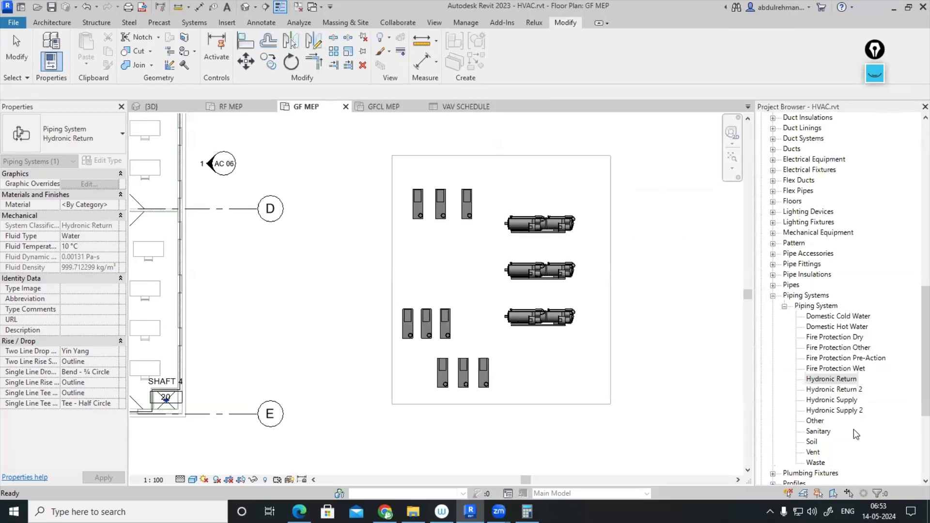
- Rename the duplicated Hydronic Supply 2 system type as CT SUPPLY
click(855, 390)
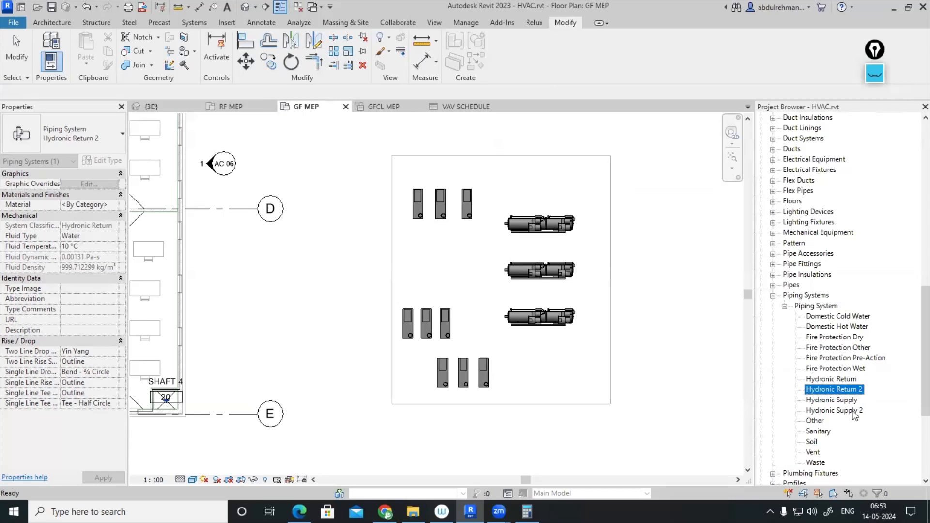
click(853, 410)
right_click(853, 412)
click(782, 288)
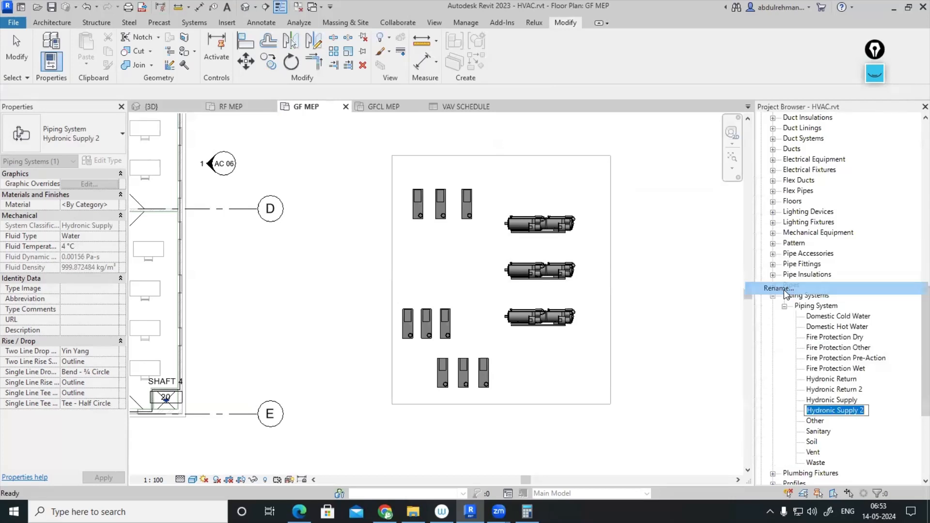
text(CT)
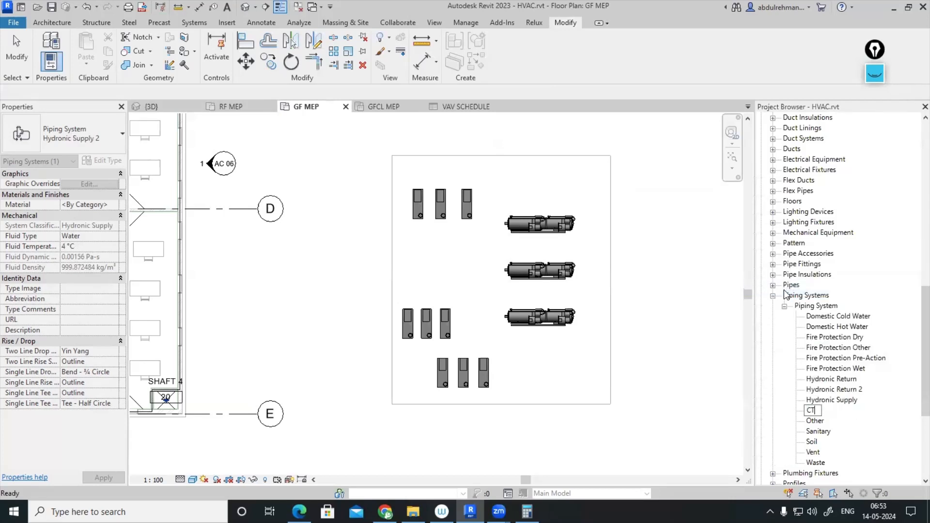
text( SUPPLY)
key(Return)
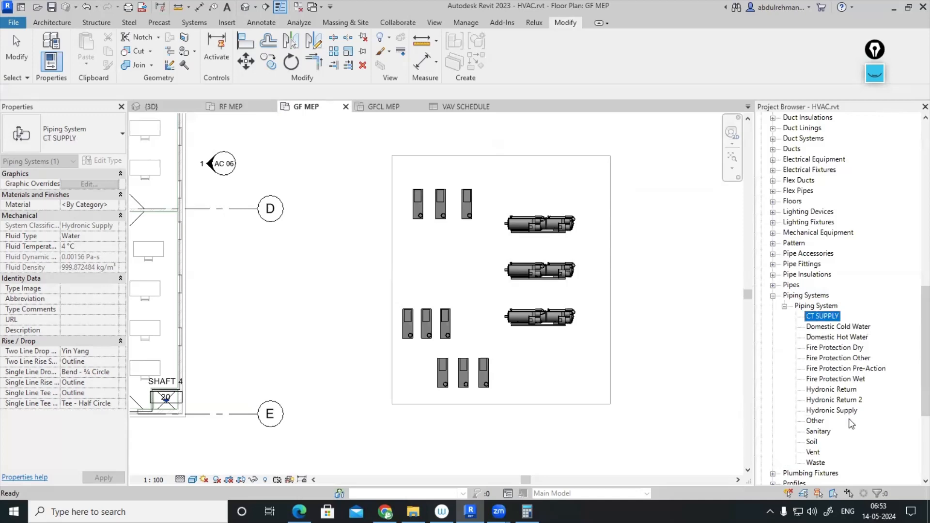
- Rename the duplicated Hydronic Return 2 system type as CT RETURN
click(838, 400)
right_click(838, 400)
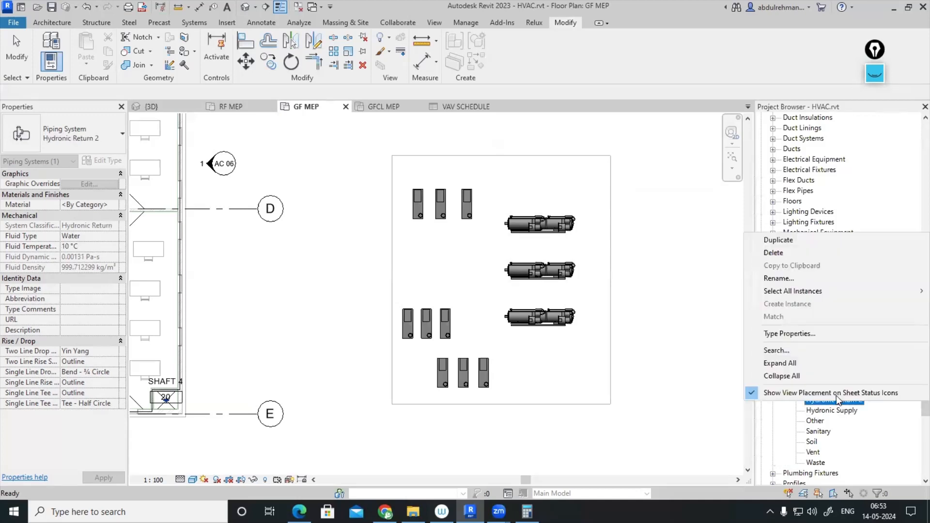
click(784, 279)
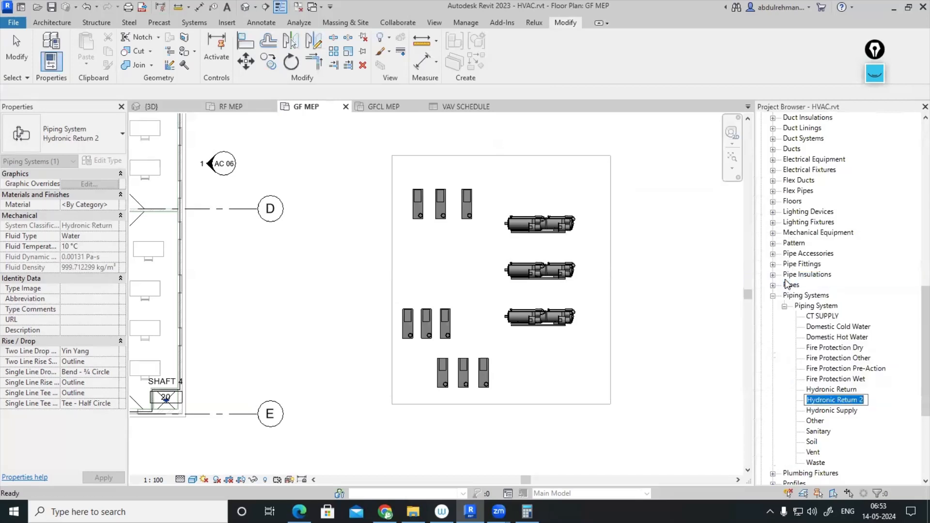
text(CT RETU)
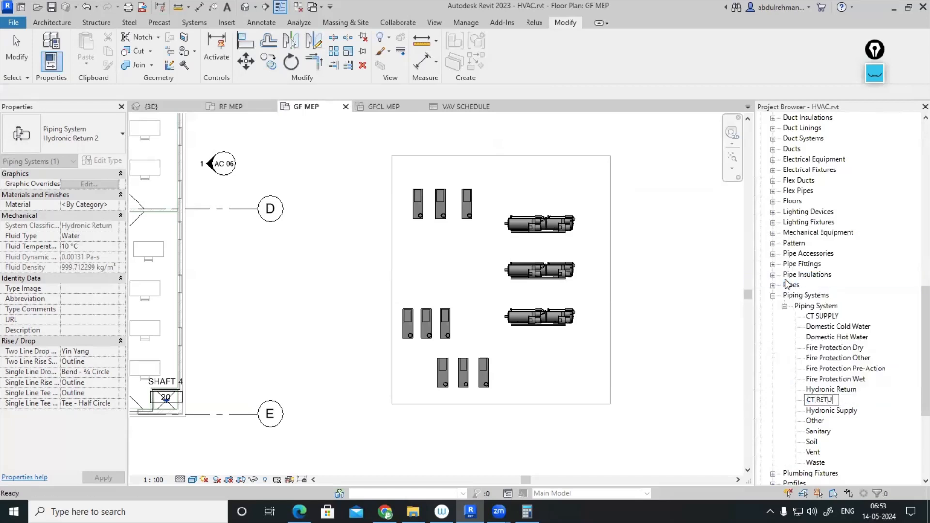
text(RN)
key(Return)
- Override the CT SUPPLY system type's line graphics with light blue RGB 128-128-255 and the Solid pattern
double_click(822, 326)
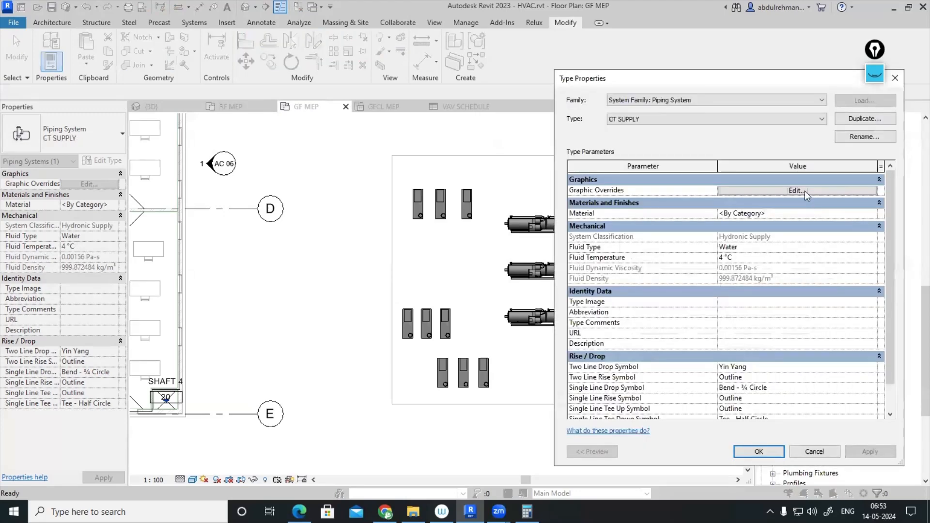
click(804, 191)
click(738, 285)
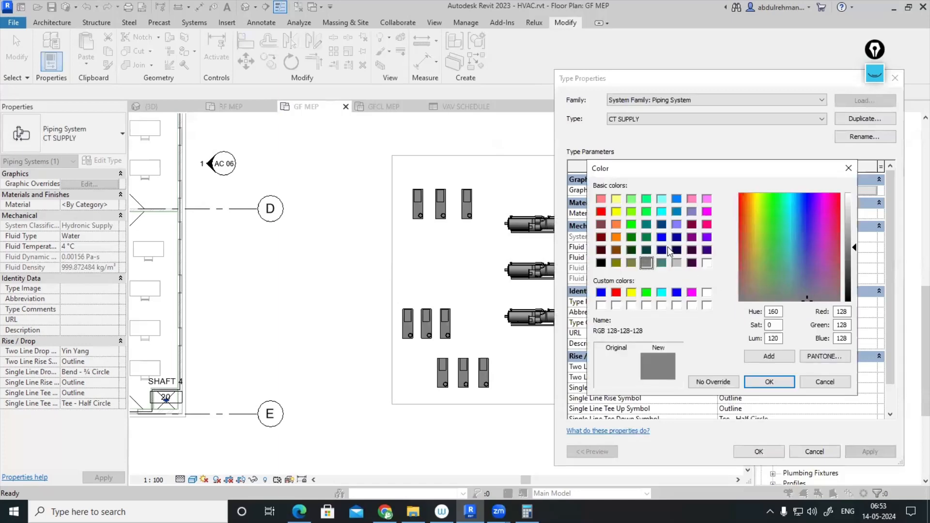
click(677, 225)
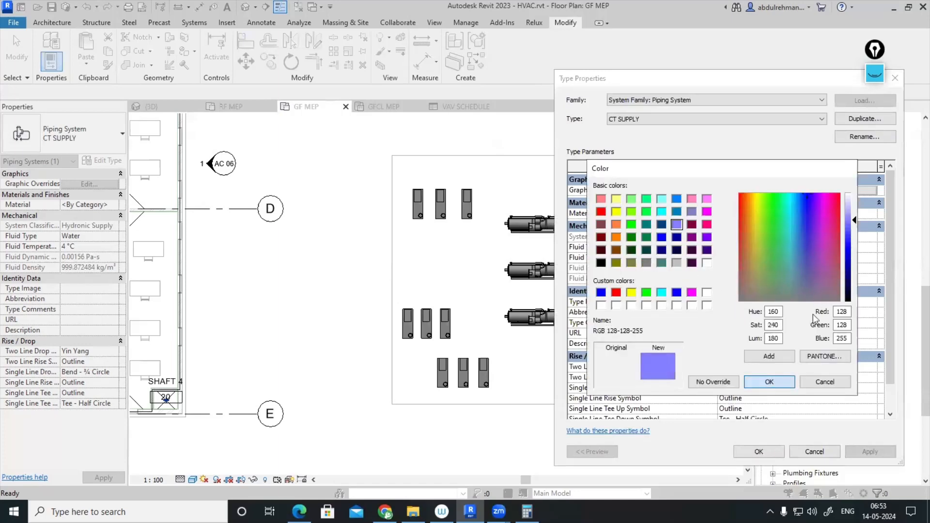
click(752, 380)
click(790, 263)
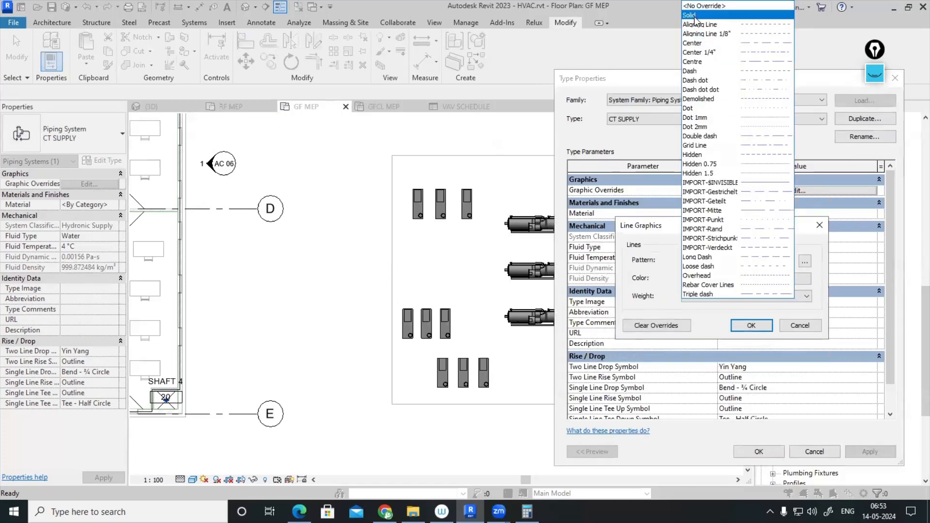
click(697, 14)
click(751, 325)
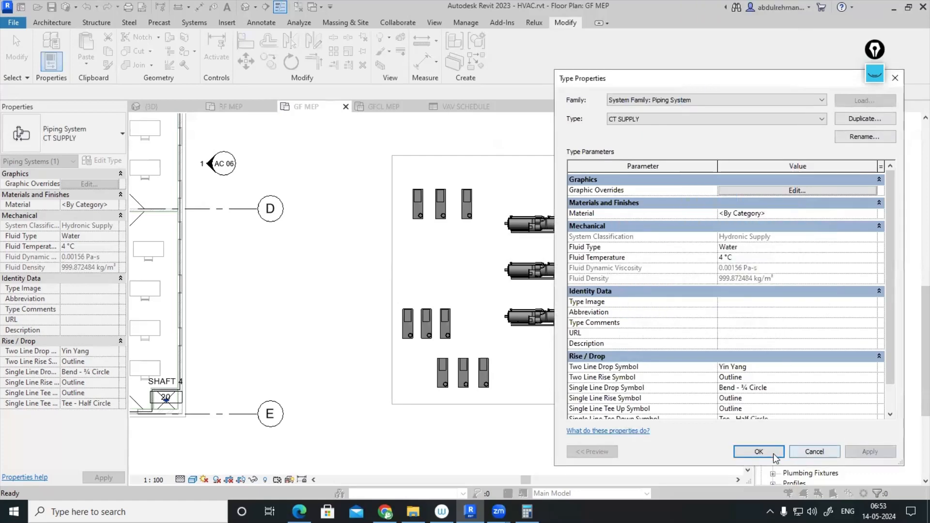
click(759, 451)
- Override the CT RETURN system type's line graphics with orange RGB 255-128-000 and the Solid pattern
double_click(833, 316)
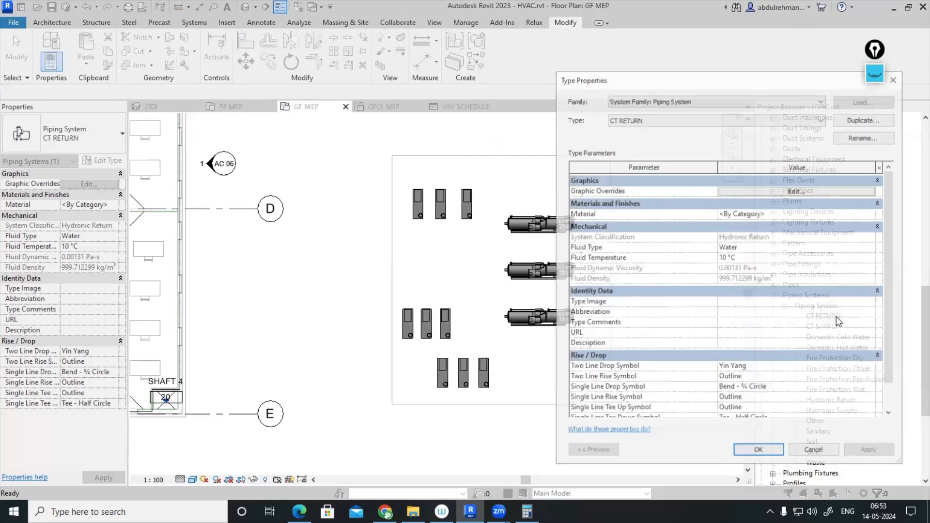
click(796, 191)
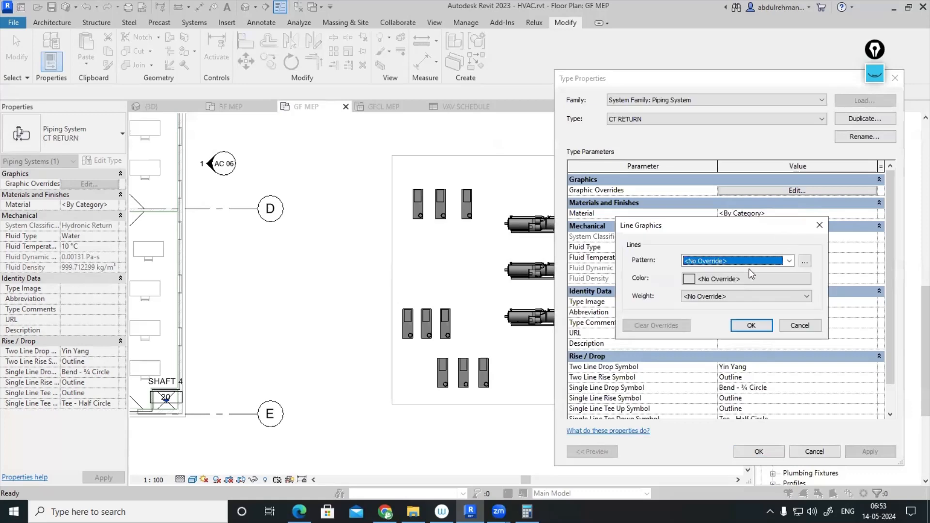
click(738, 282)
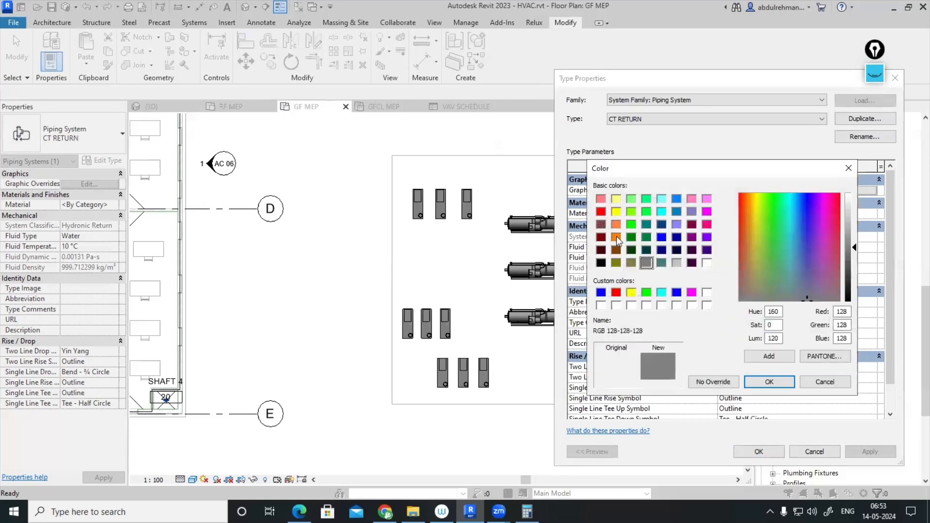
click(616, 237)
click(769, 383)
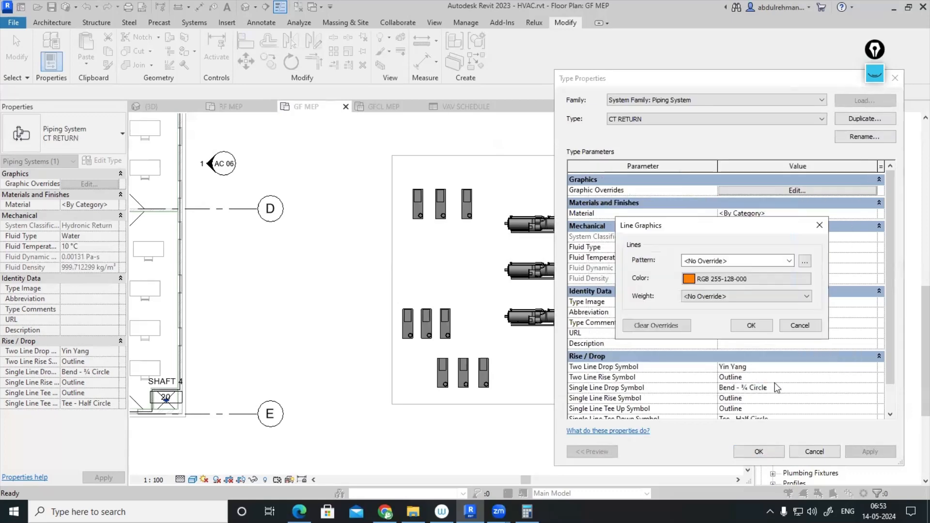
click(782, 261)
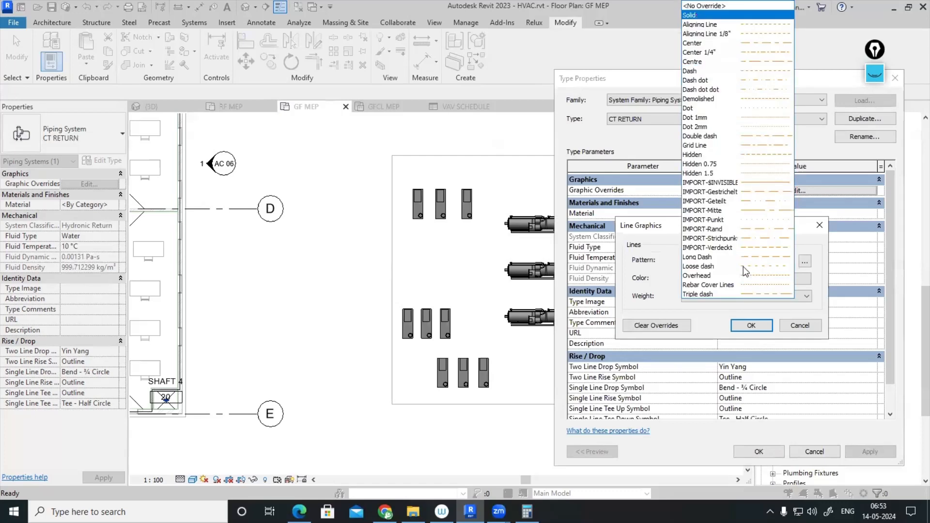
click(743, 15)
click(765, 329)
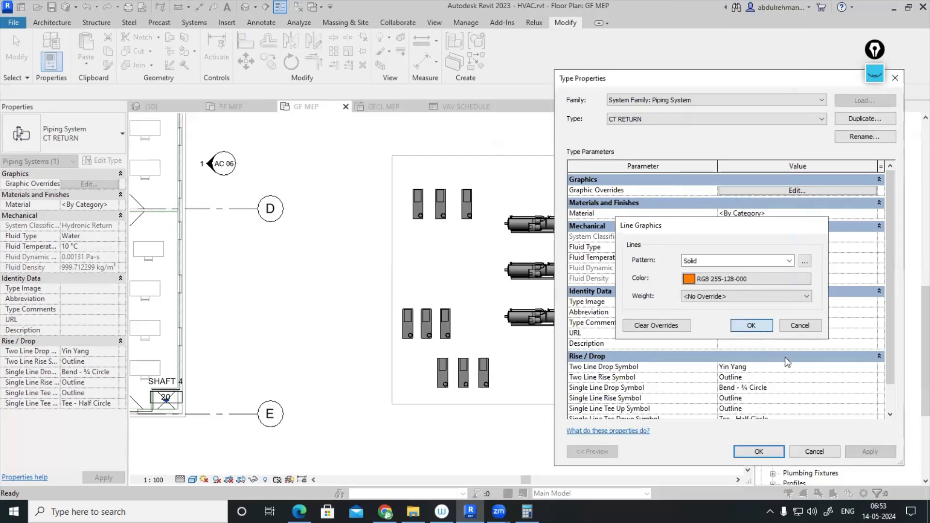
click(758, 452)
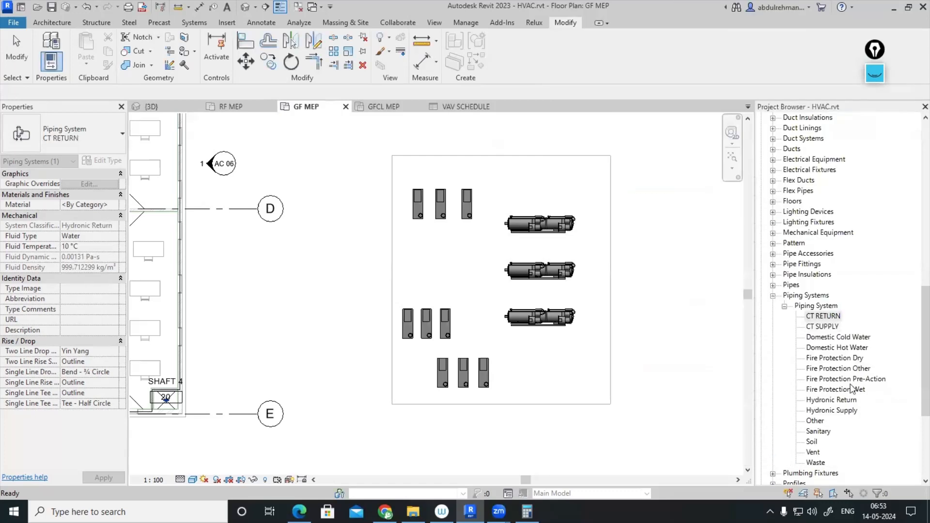
click(647, 369)
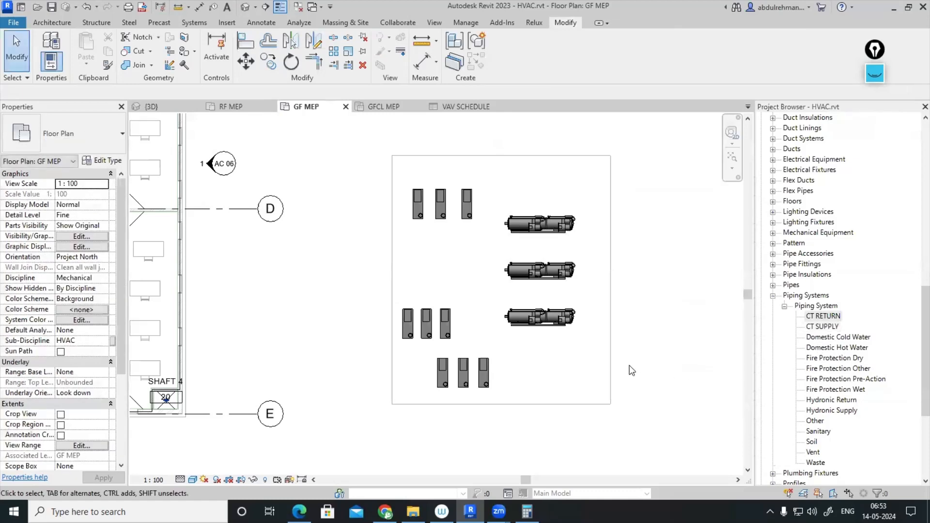
- Set up new pipe placement with the Chilled Water pipe type and the Hydronic Supply system type
click(203, 22)
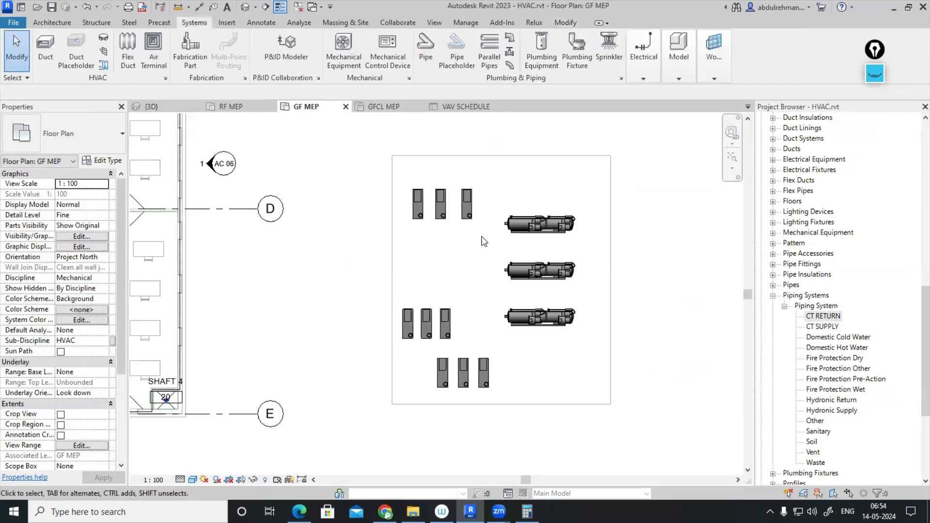
click(426, 54)
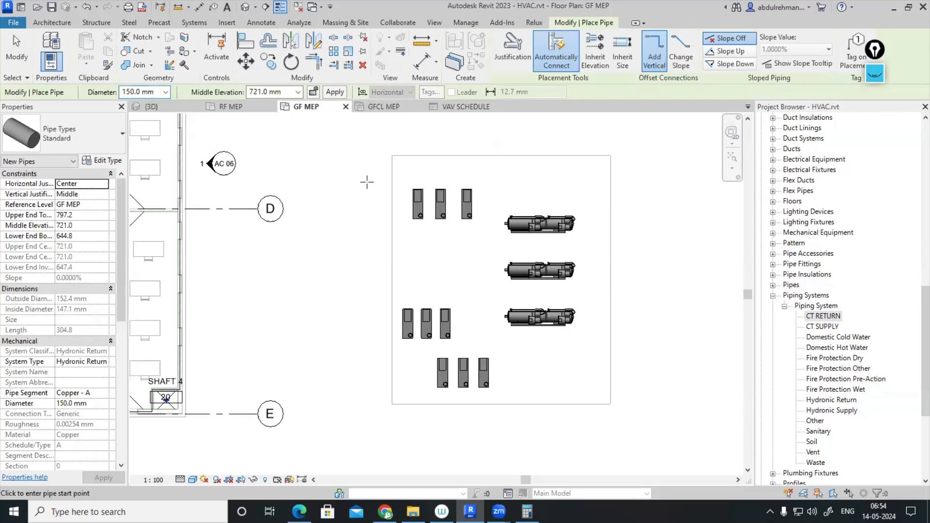
key(Escape)
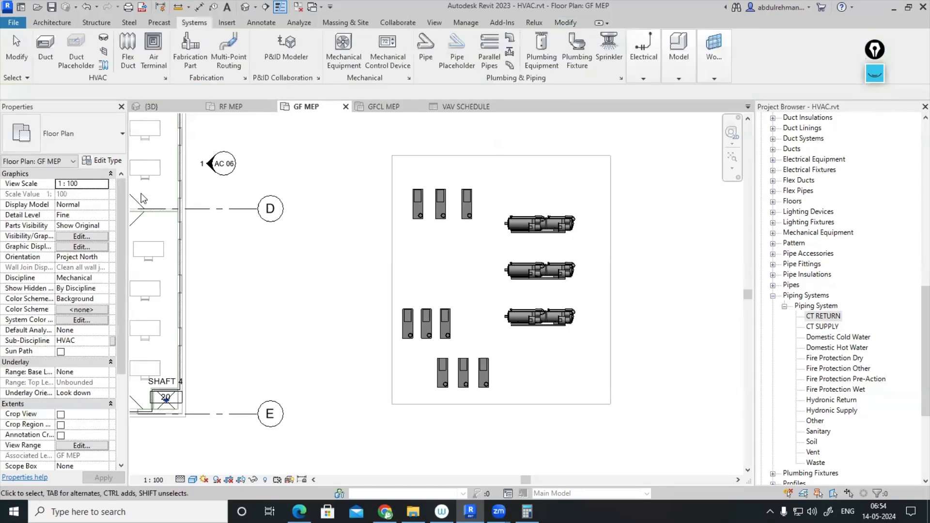
click(426, 48)
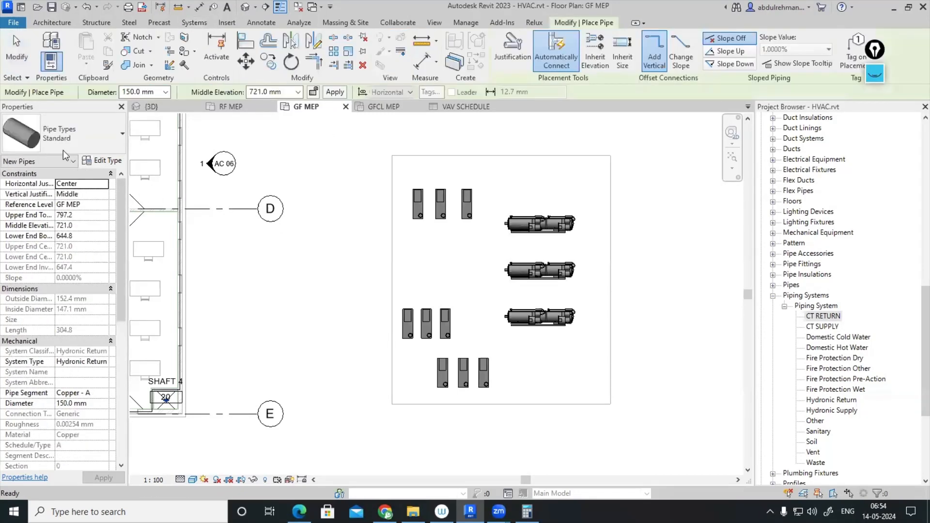
click(60, 141)
click(57, 199)
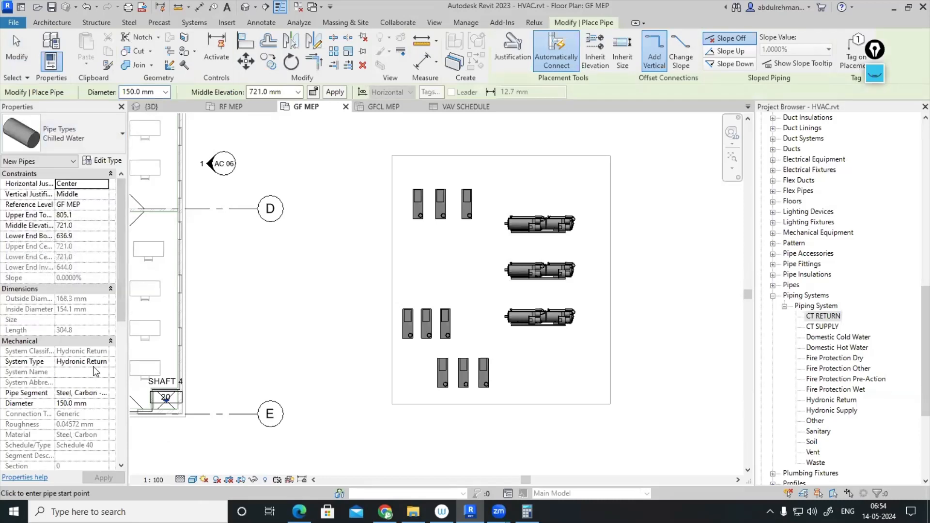
click(107, 367)
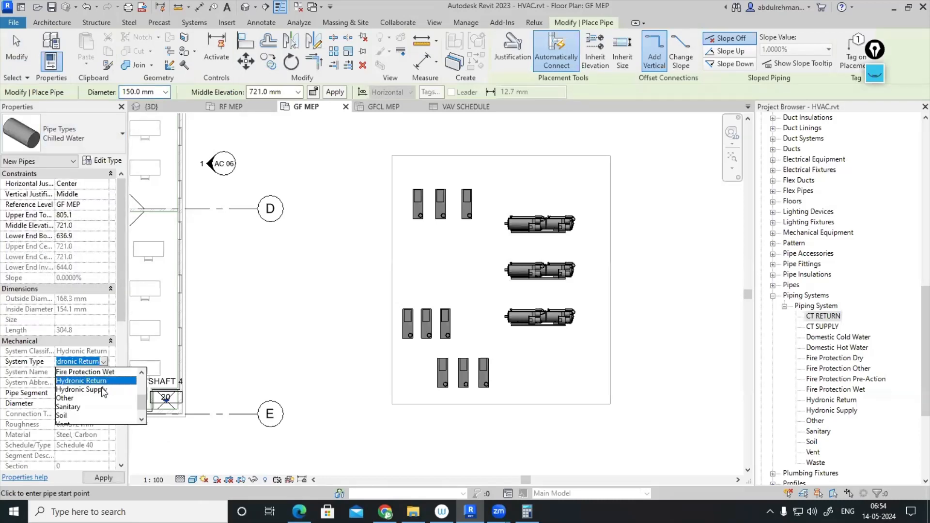
scroll(102, 391, up, 4)
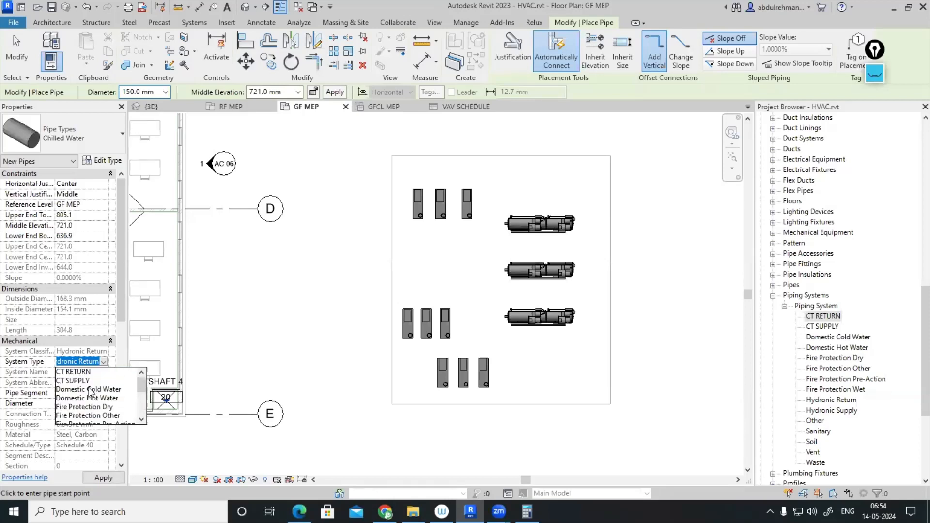
scroll(94, 390, down, 3)
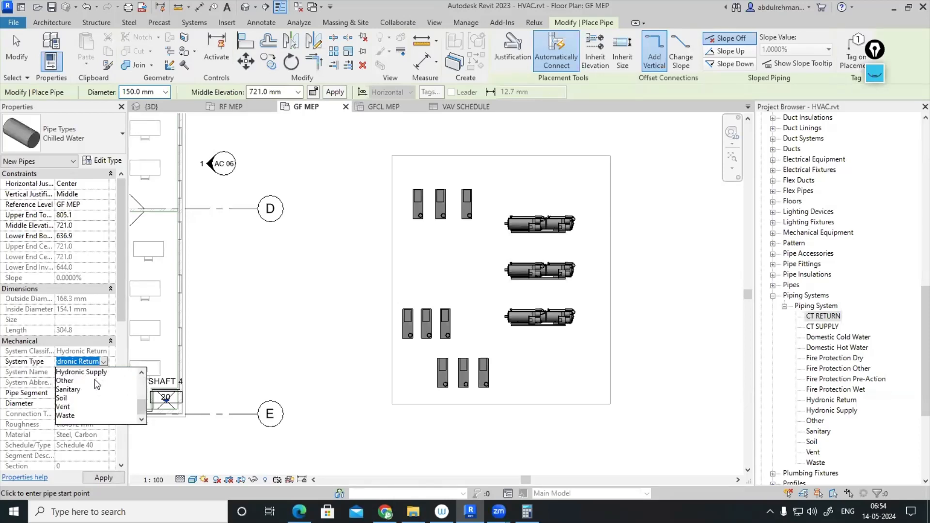
click(97, 373)
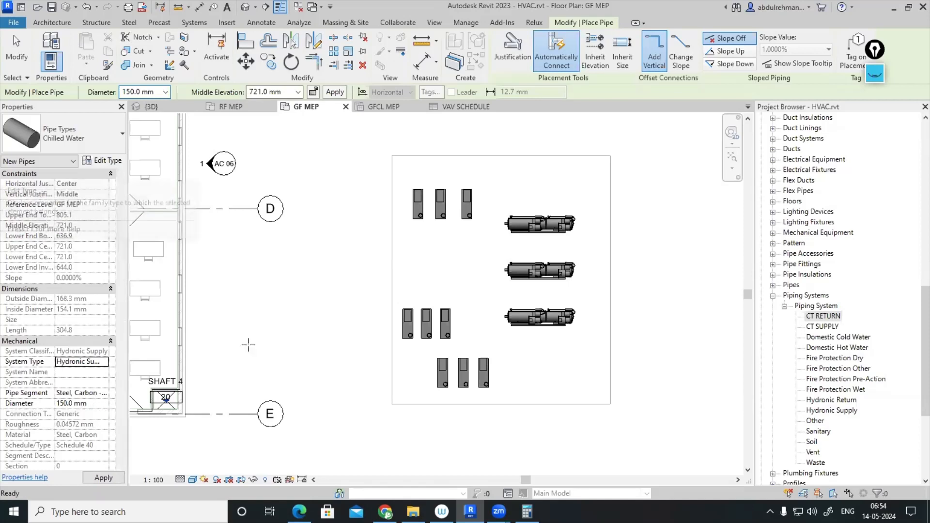
- Draw an L-shaped 150 mm pipe run between grids D and E, beside the plant area, with a horizontal leg about 1250 mm long
middle_drag(248, 345, 346, 346)
click(380, 317)
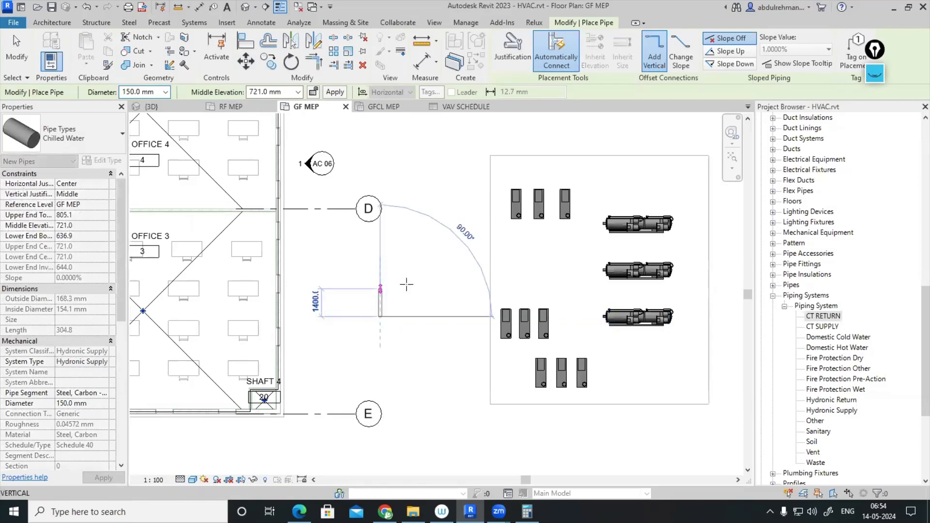
click(406, 285)
key(Escape)
scroll(387, 301, up, 4)
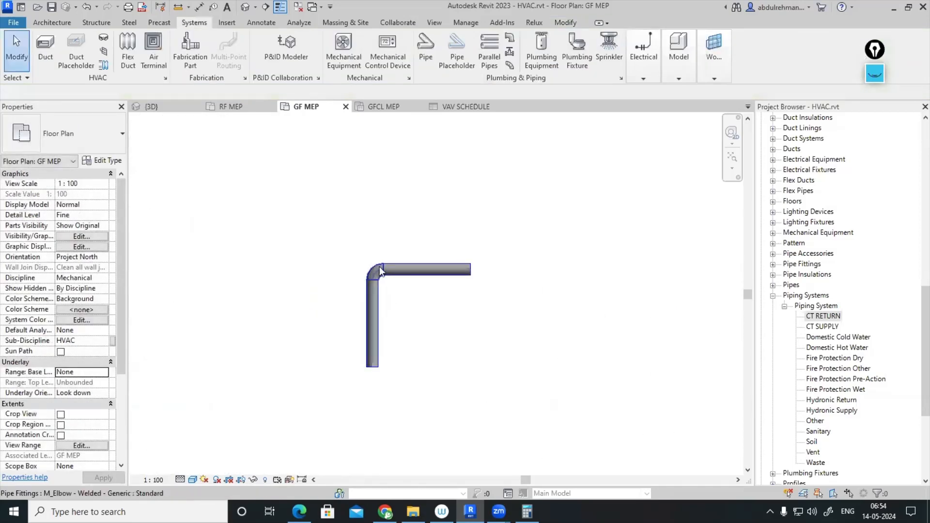
scroll(394, 290, down, 2)
scroll(394, 290, down, 2)
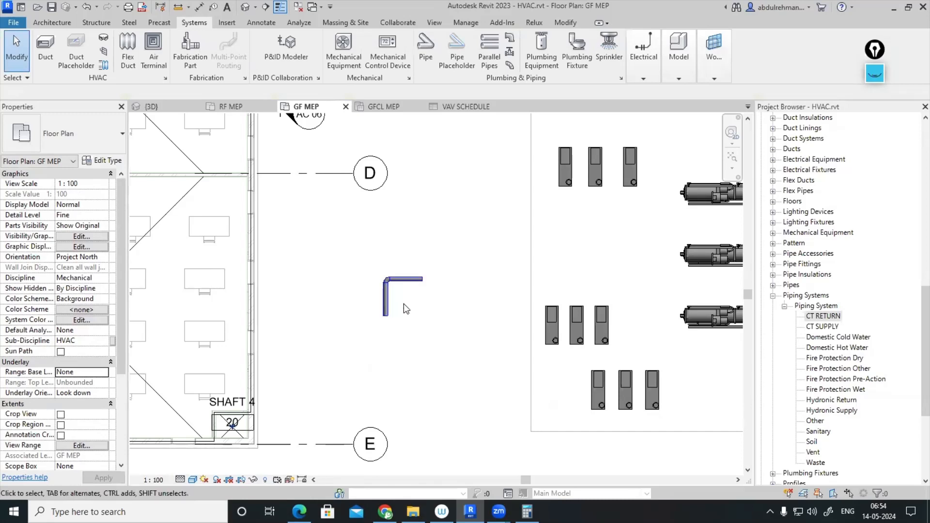
scroll(403, 303, up, 2)
middle_drag(409, 310, 398, 315)
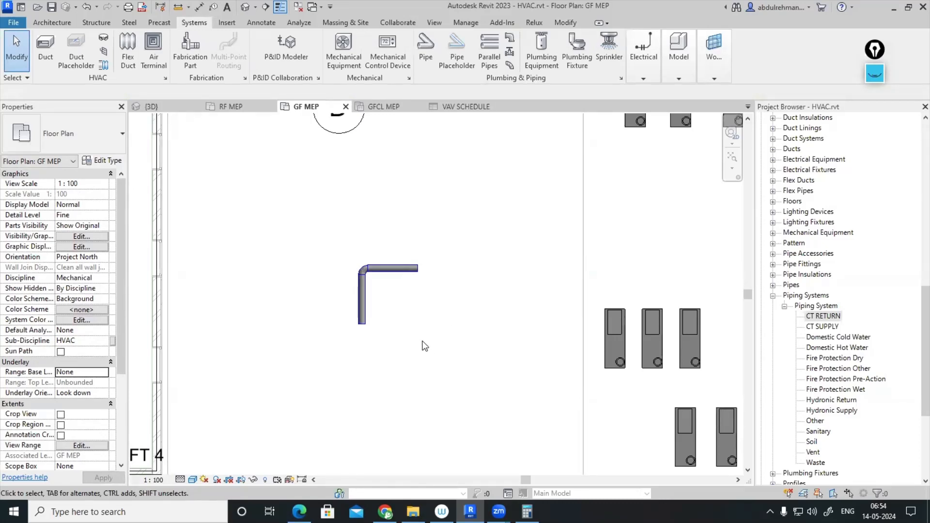
- Duplicate the Chilled Water pipe type as CHW PIPES
click(426, 68)
click(66, 139)
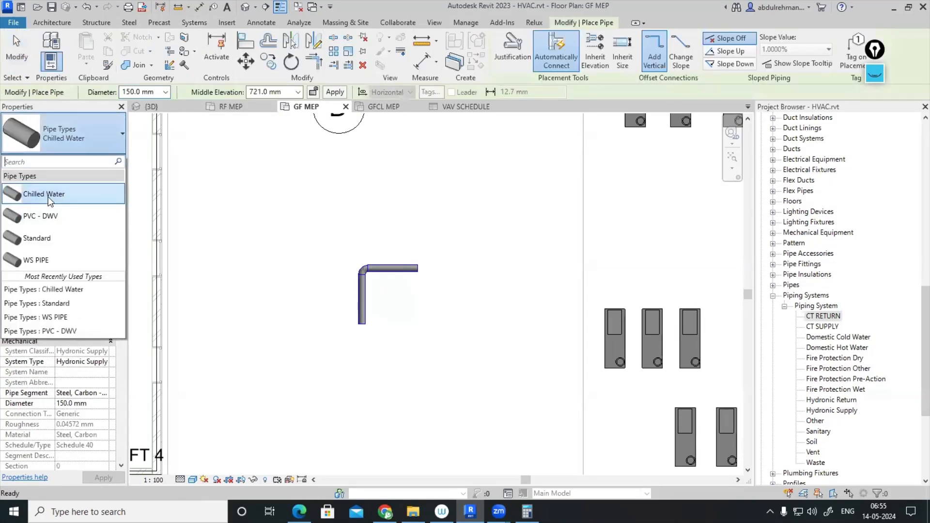
click(81, 131)
click(103, 162)
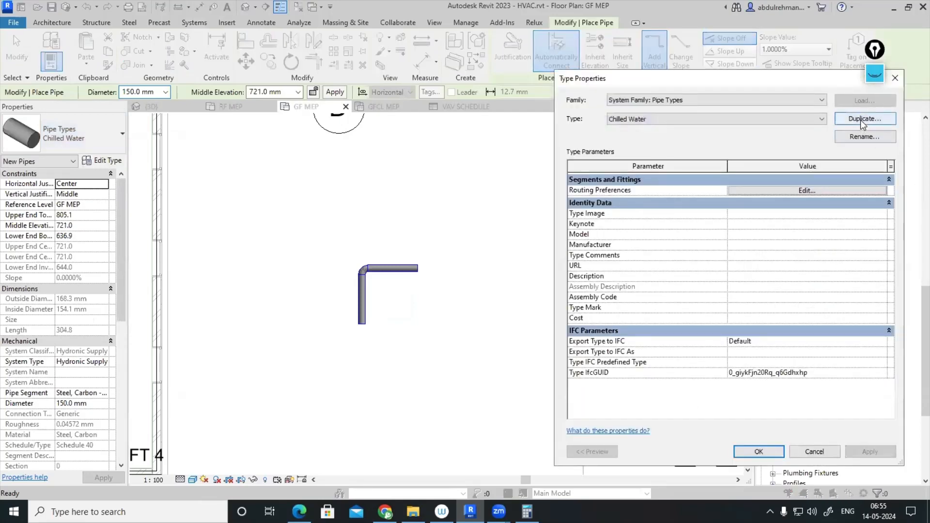
click(861, 120)
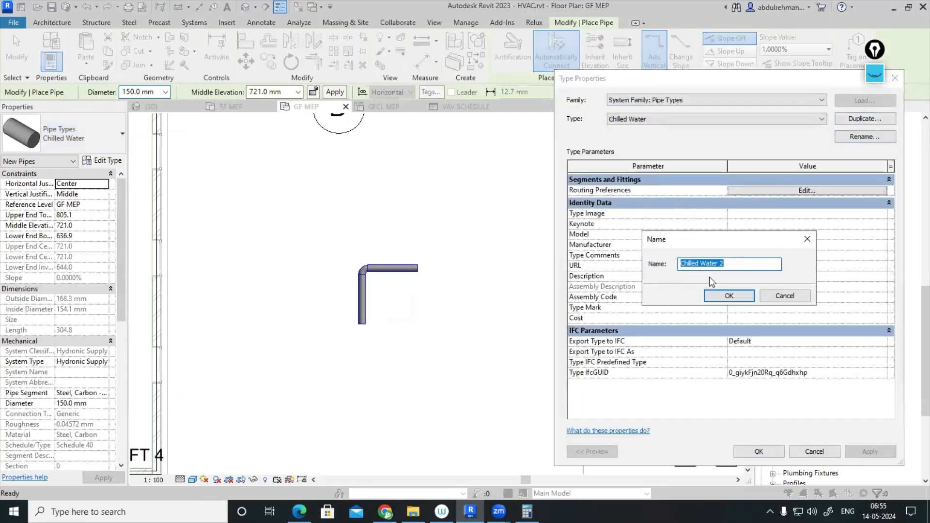
text(CHW PIPES)
click(729, 296)
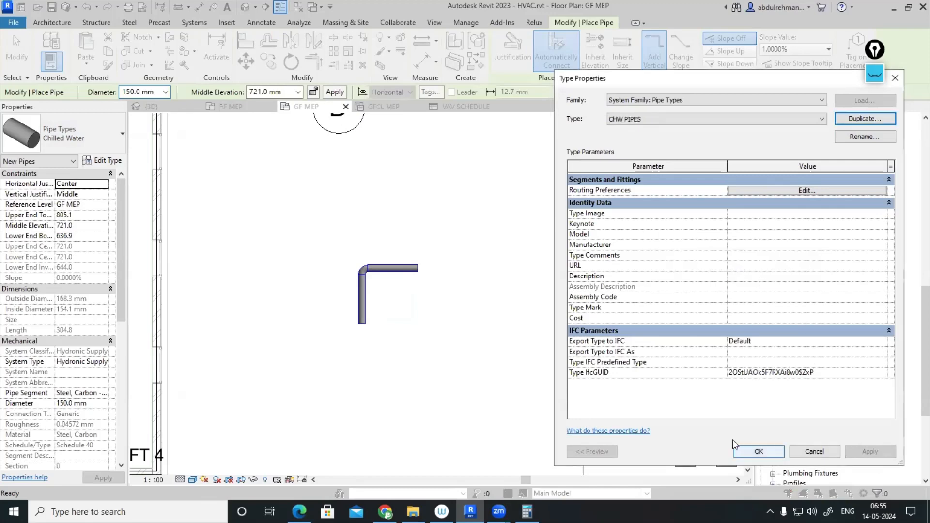
click(775, 453)
key(Escape)
- Change the L-shaped run's horizontal pipe to the CHW PIPES type
click(376, 266)
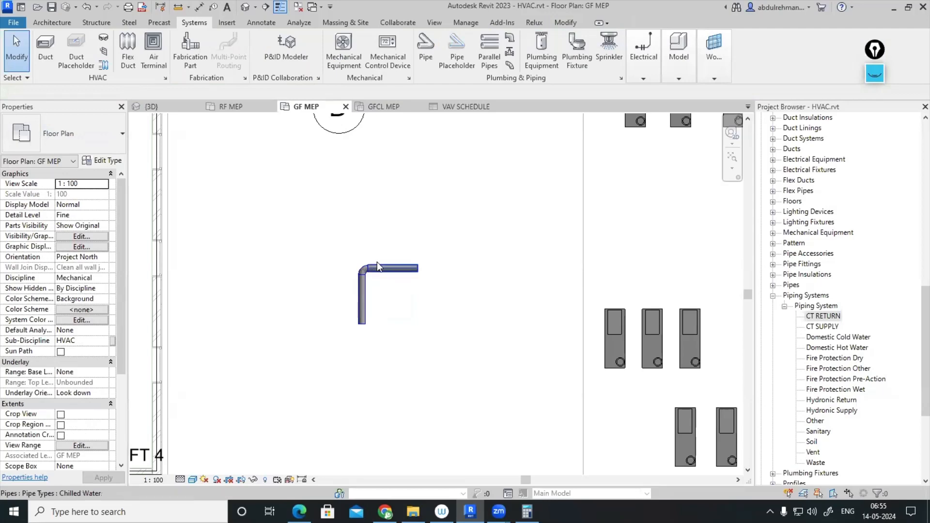
click(87, 147)
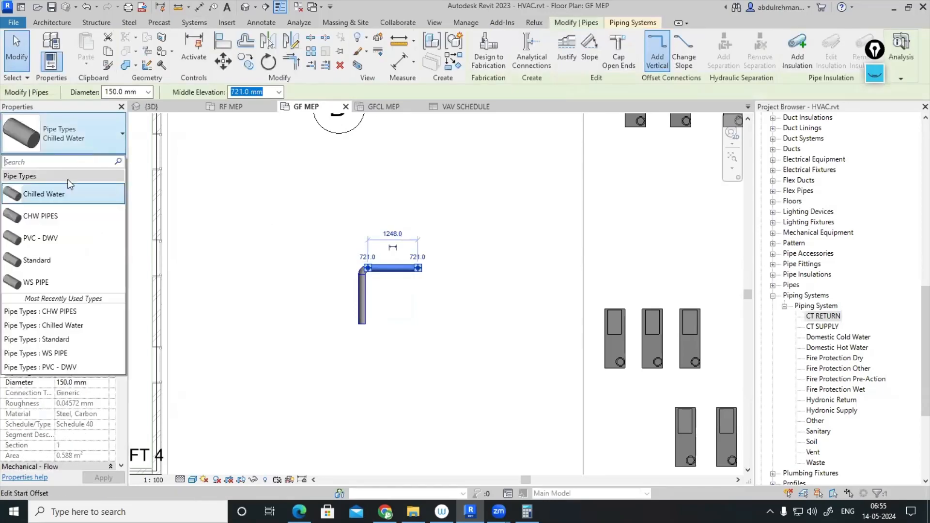
click(54, 212)
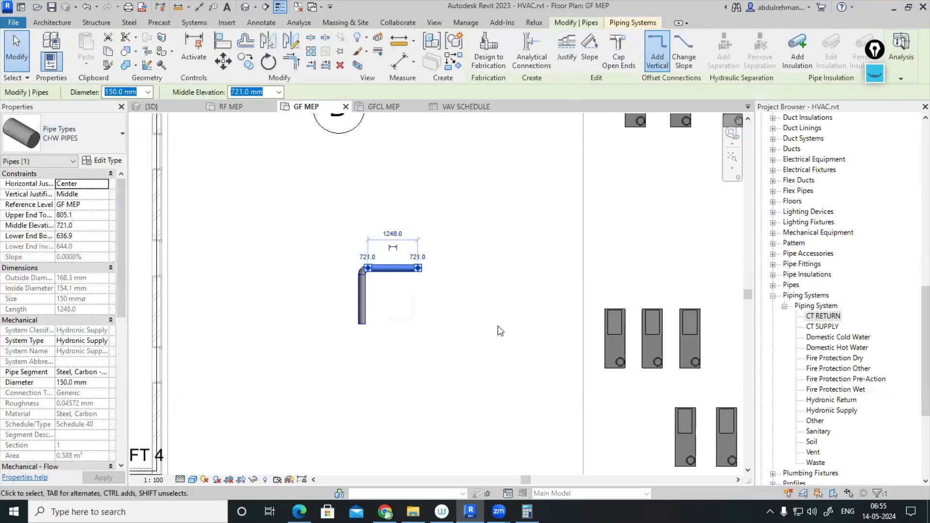
click(436, 322)
- In the CHW PIPES routing preferences, change the Copper - B pipe segment to Steel, Carbon - Schedule 40
click(382, 271)
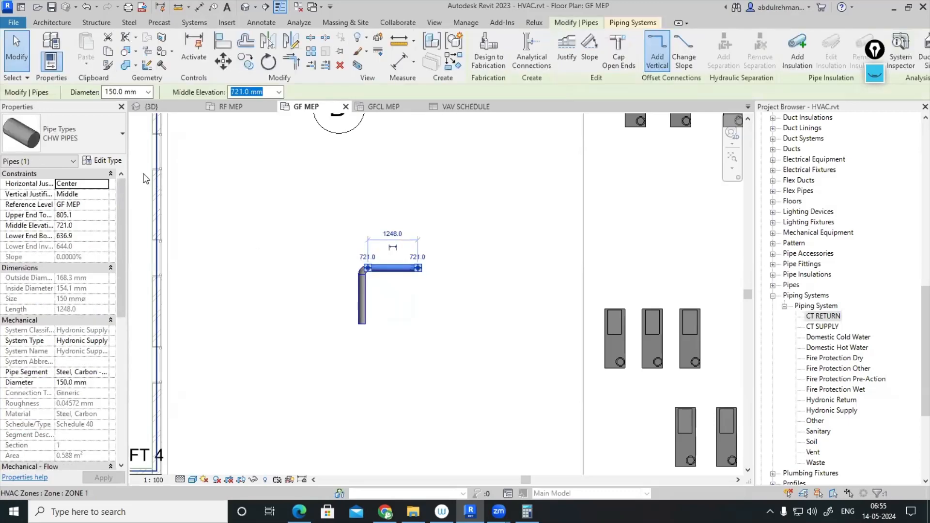
click(102, 160)
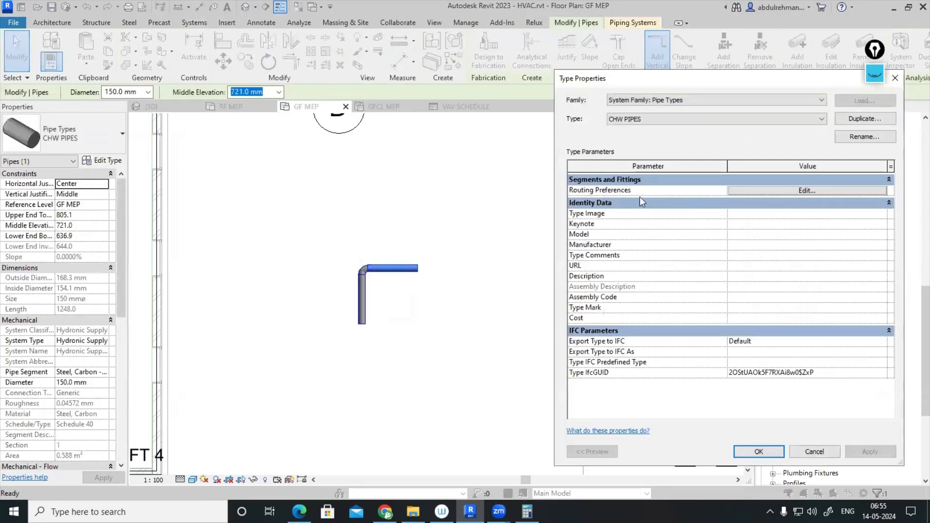
click(809, 190)
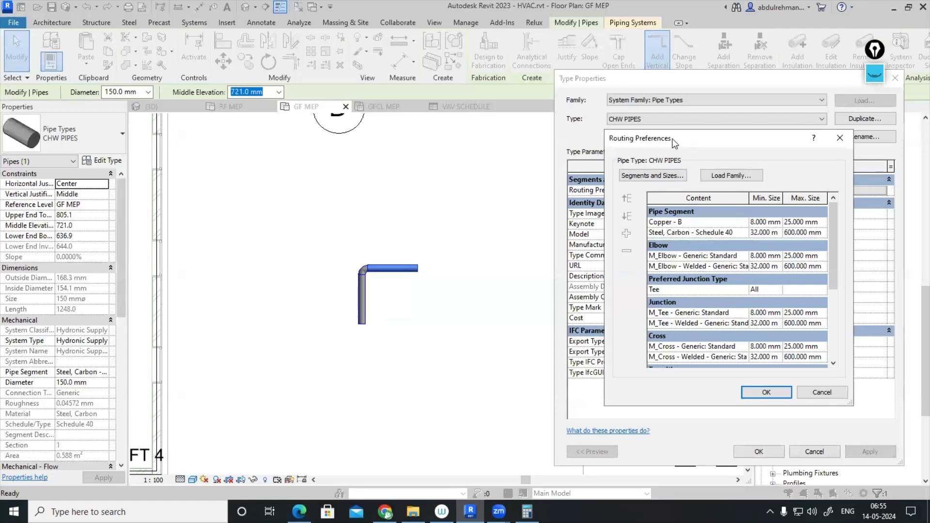
drag(685, 139, 590, 139)
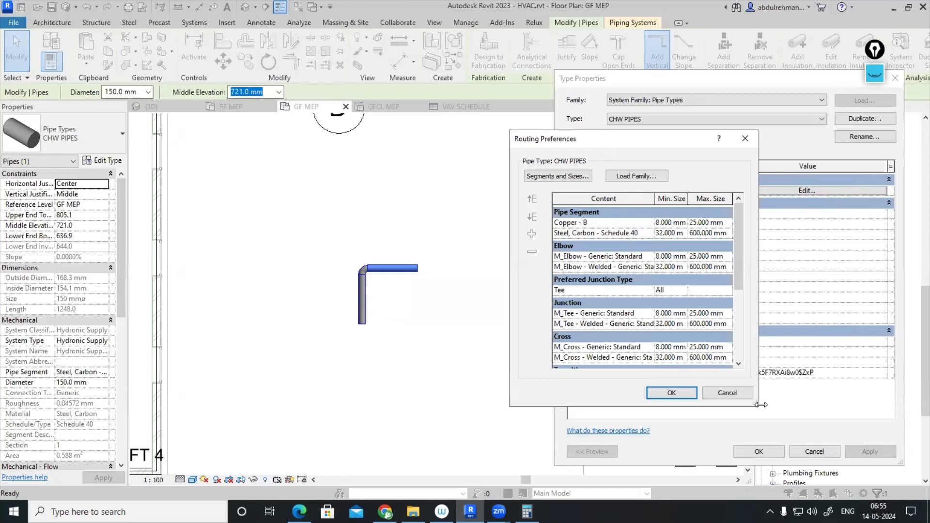
drag(761, 405, 883, 404)
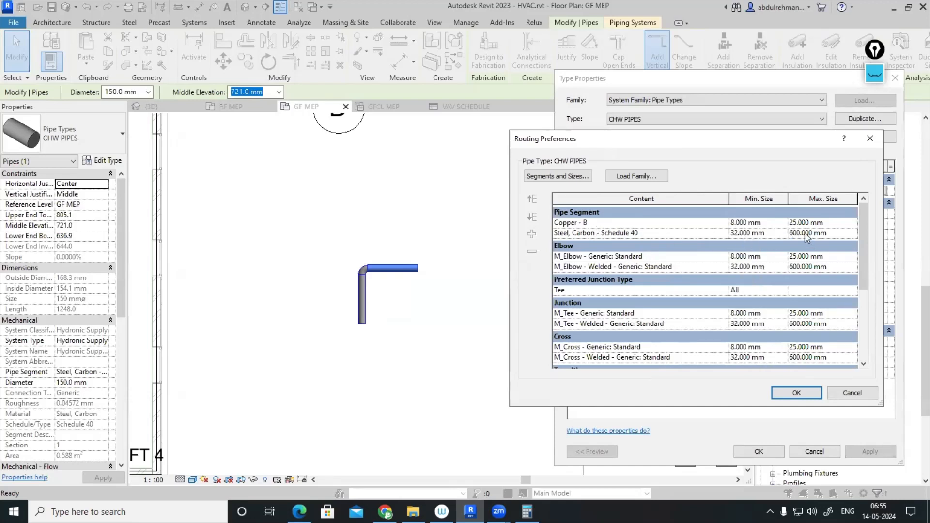
click(603, 223)
click(603, 222)
click(724, 223)
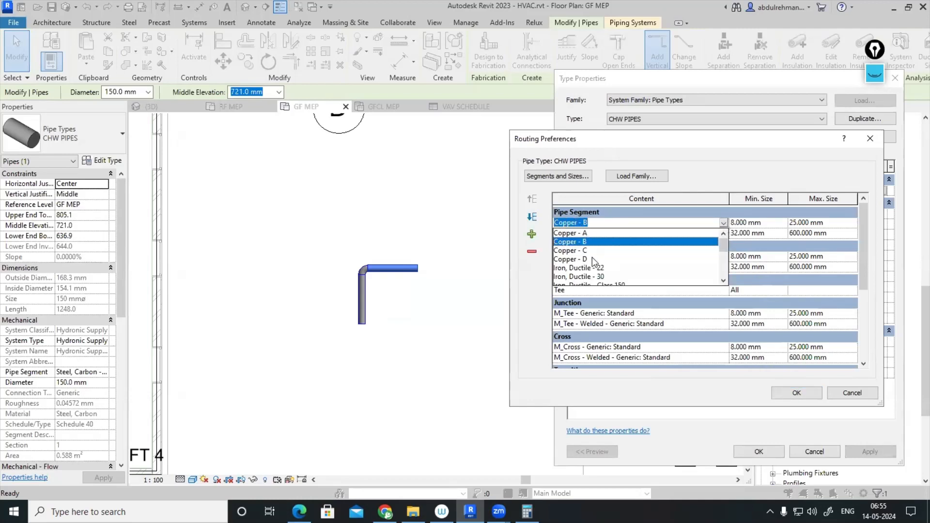
scroll(593, 258, down, 5)
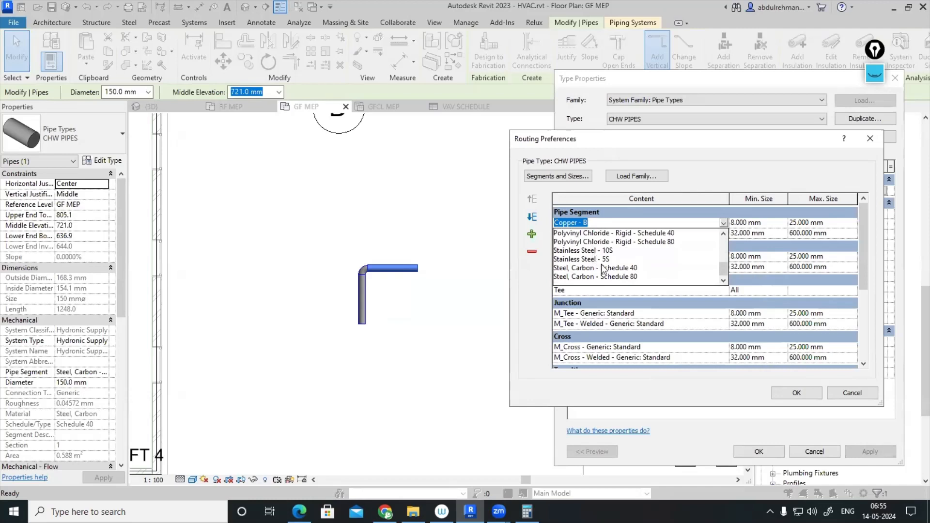
click(608, 268)
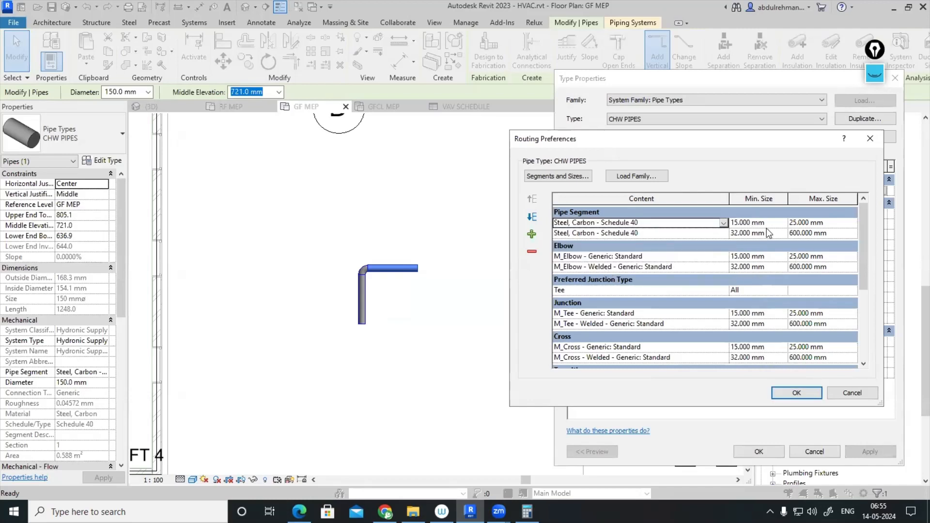
- Set the first steel pipe segment's maximum size to 50 mm and the second segment's minimum size to 65 mm
click(854, 228)
click(825, 258)
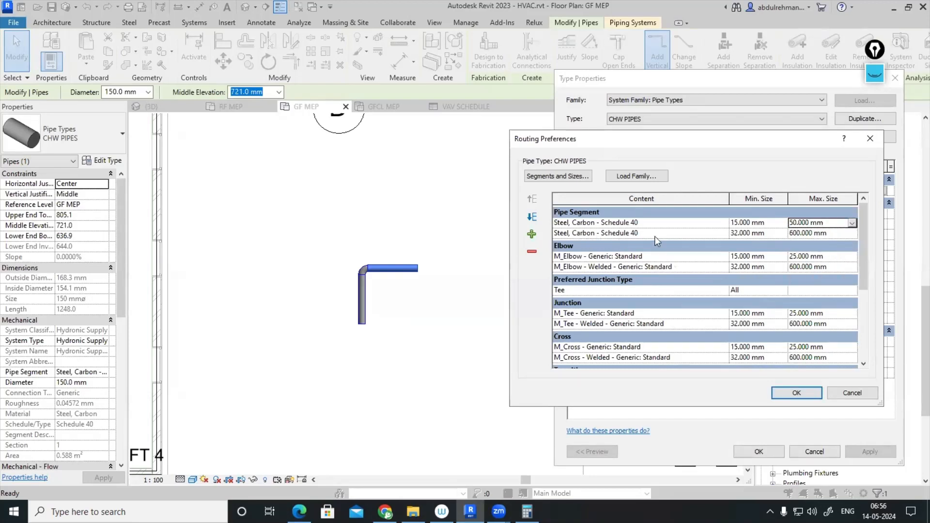
click(782, 233)
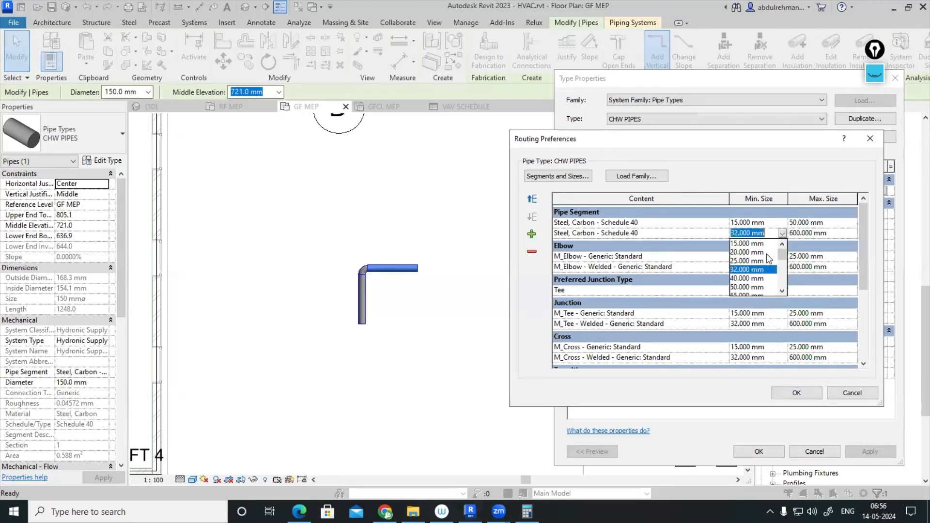
scroll(768, 259, down, 1)
click(754, 270)
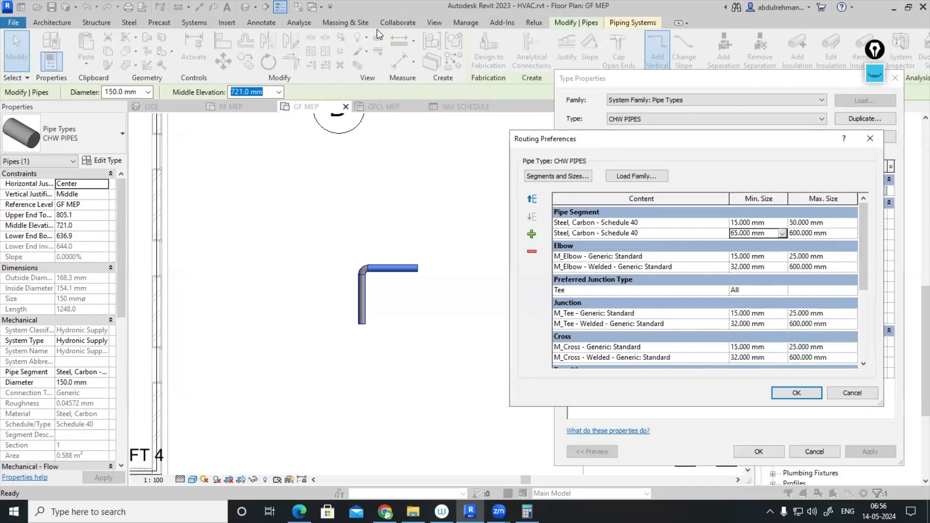
- Examine the Copper - A size catalog and the new-size entry based on its 15 mm nominal diameter, leaving the catalog as it is
click(563, 181)
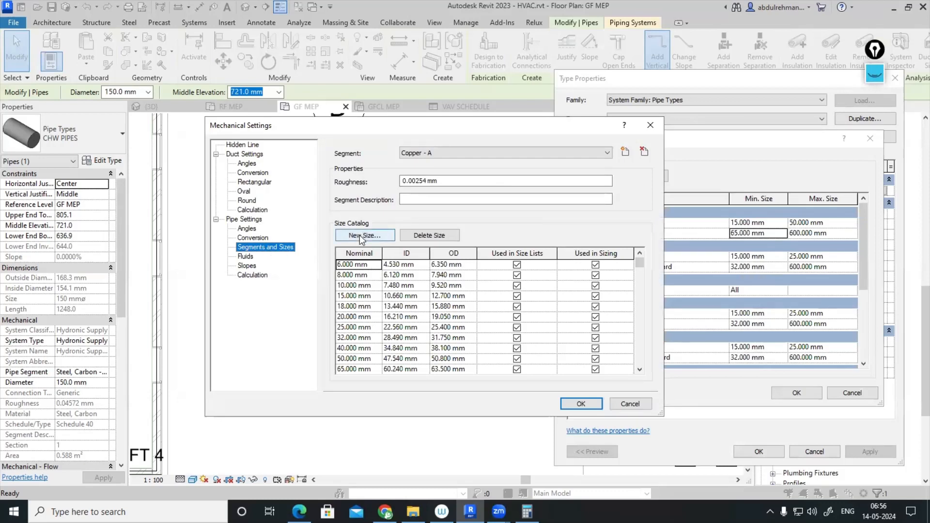
click(359, 296)
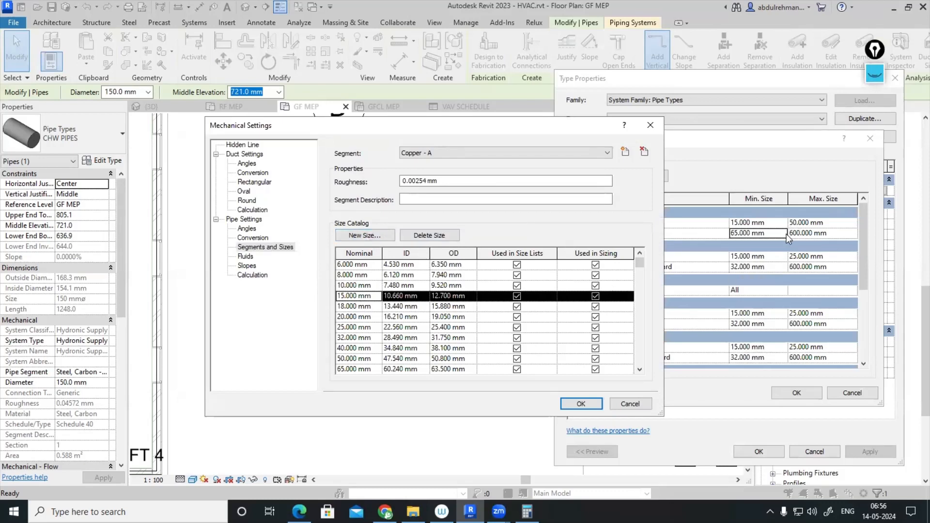
click(364, 235)
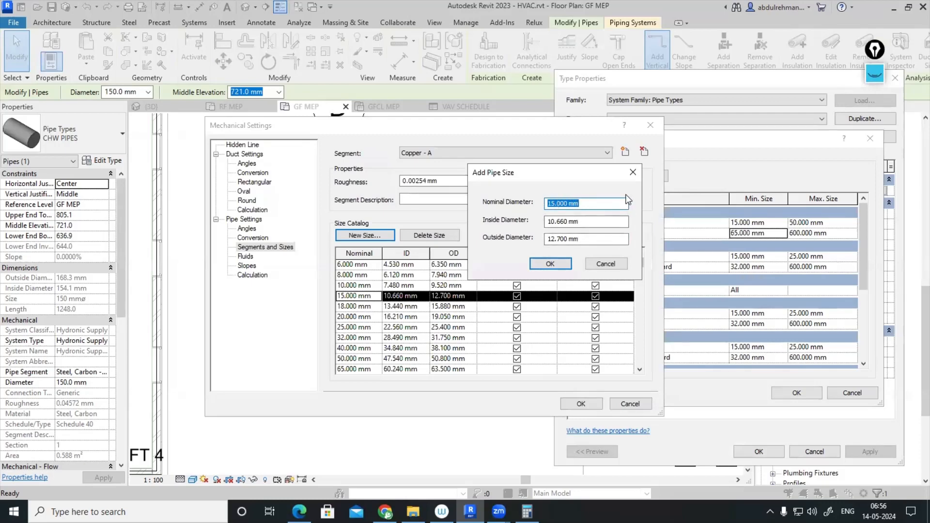
click(637, 176)
click(651, 126)
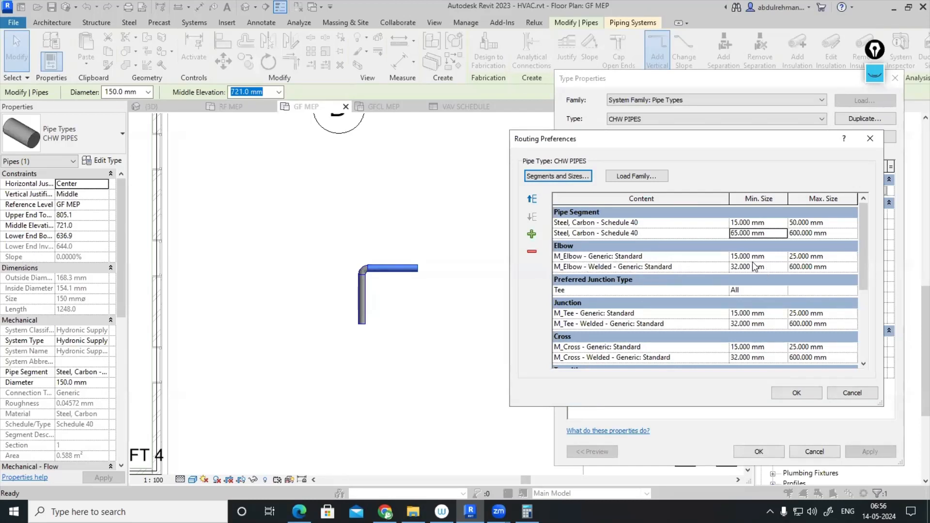
- Set the maximum size of the M_Elbow - Generic: Standard fitting to 50 mm, keeping its elbow family
click(852, 258)
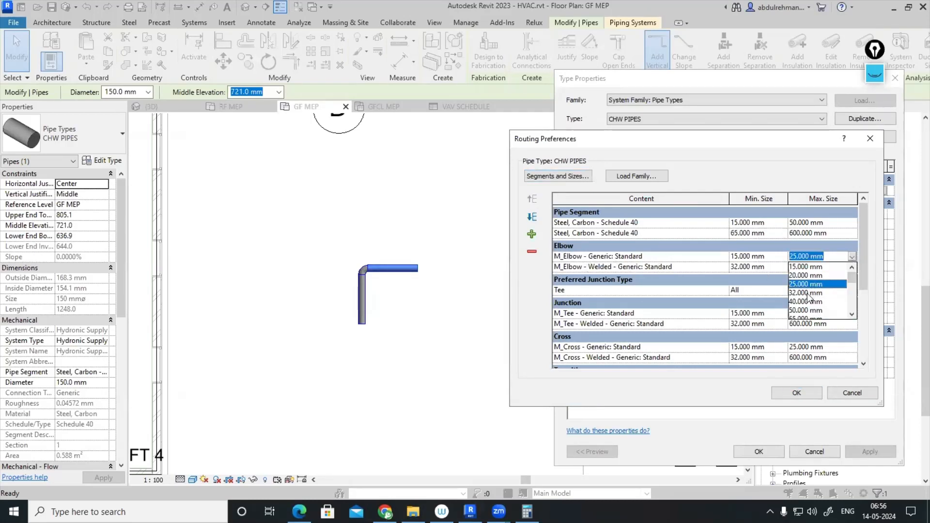
click(800, 311)
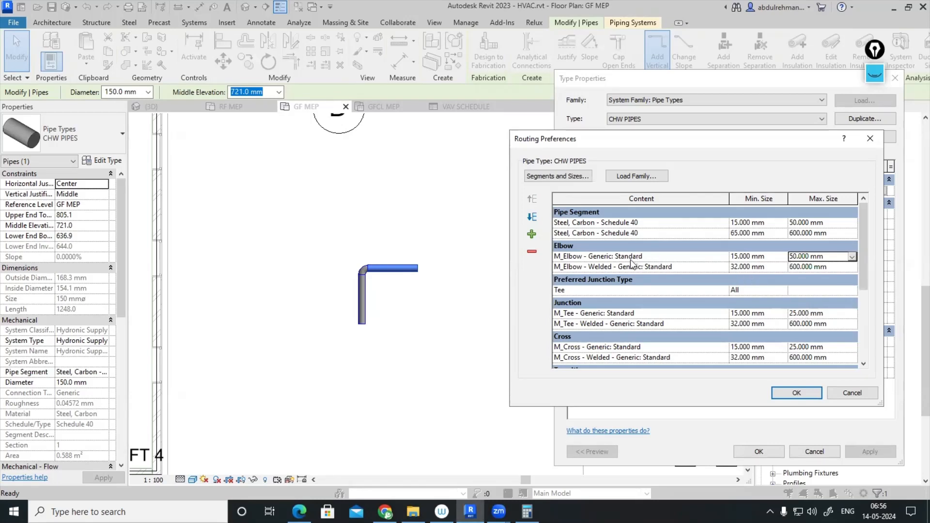
click(724, 257)
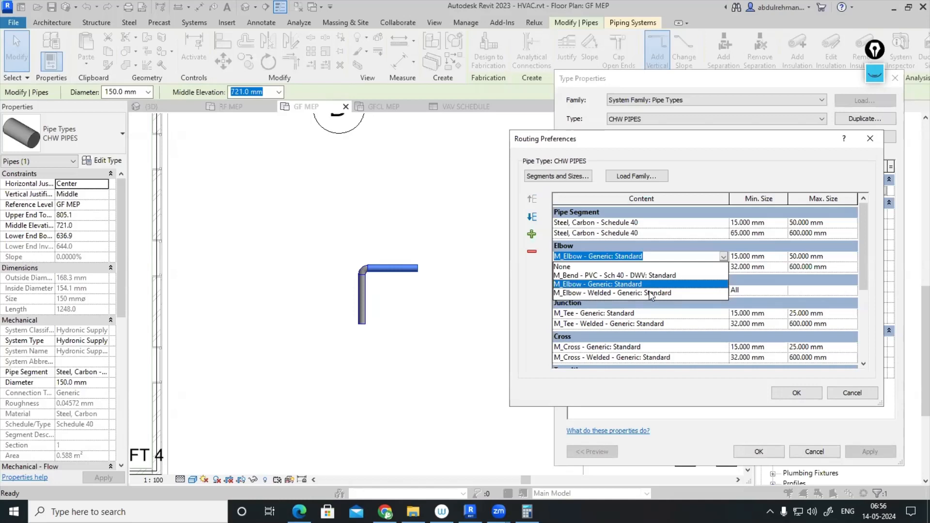
click(727, 262)
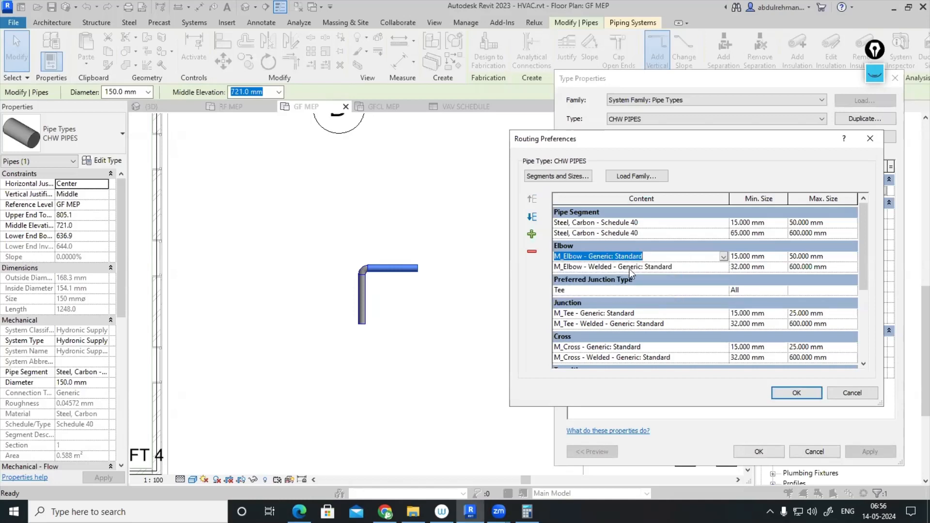
- Load the M_Elbow - Flanged - CS - Class 150 family from the US Metric carbon steel Class 150 flanged pipe fittings
click(636, 176)
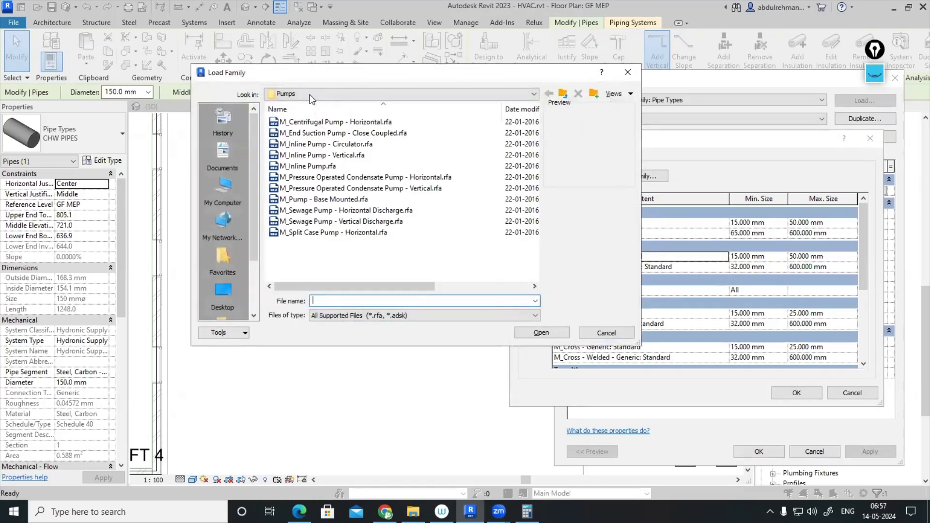
click(310, 95)
click(345, 169)
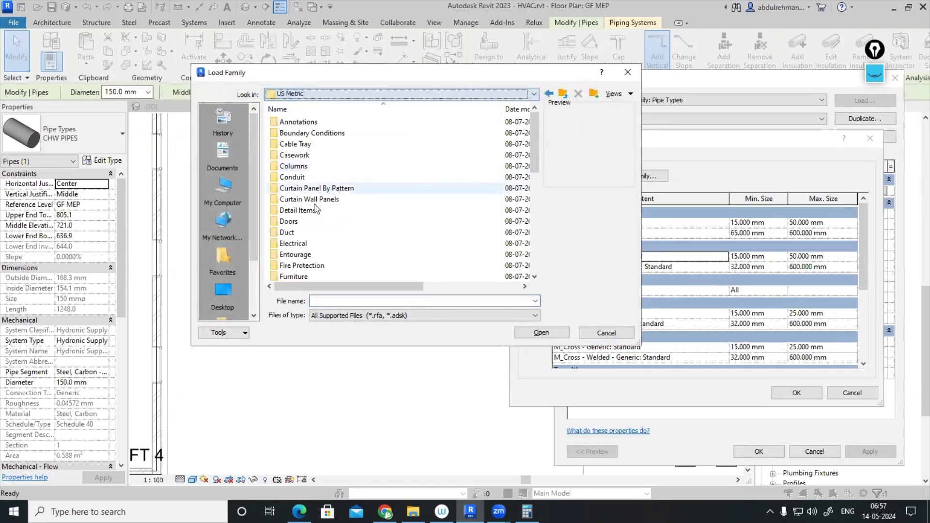
scroll(315, 210, down, 3)
double_click(291, 235)
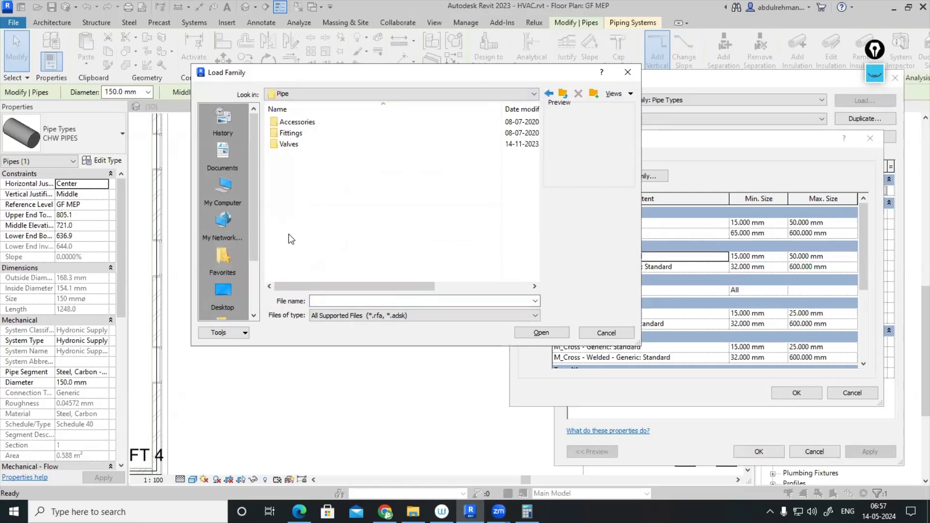
double_click(291, 133)
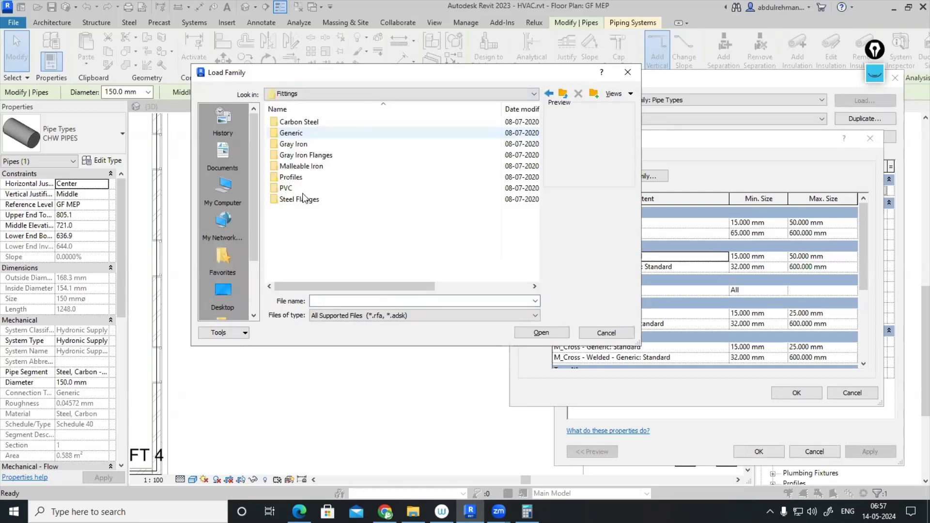
double_click(300, 123)
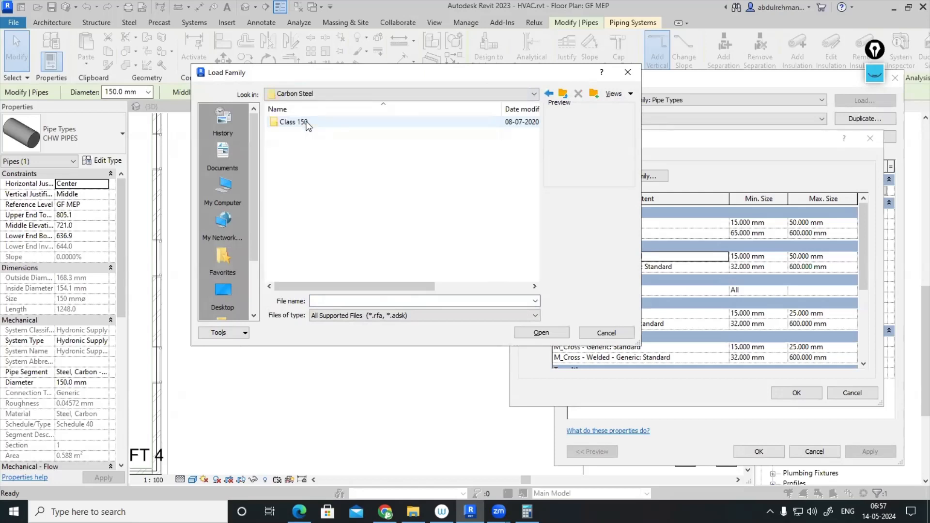
double_click(300, 122)
double_click(300, 122)
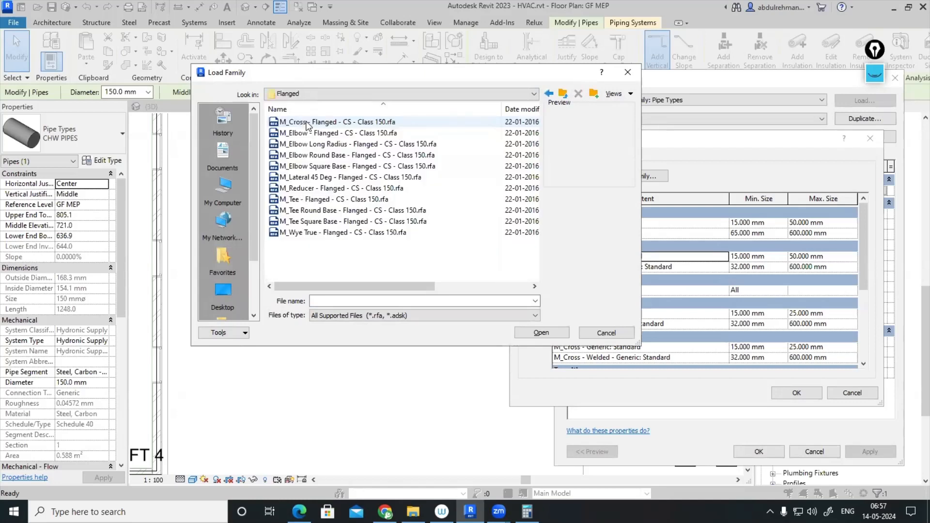
click(341, 144)
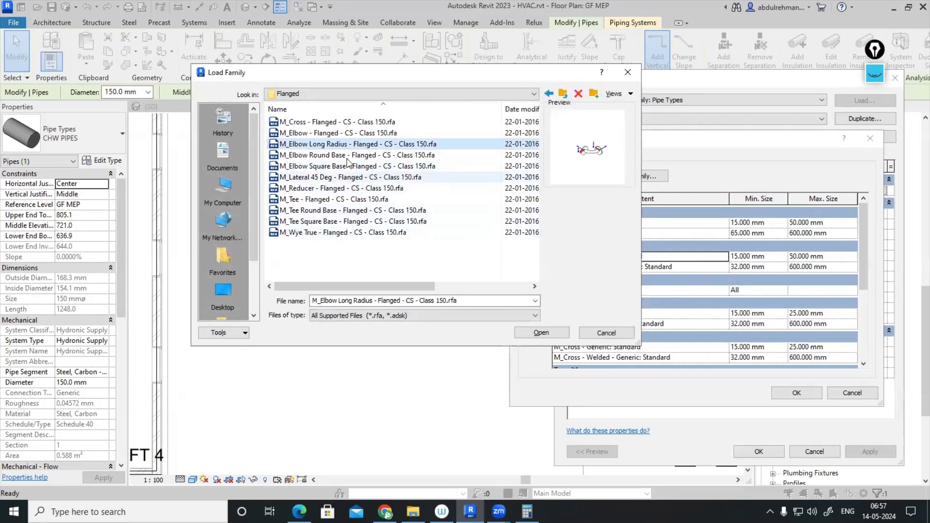
click(276, 136)
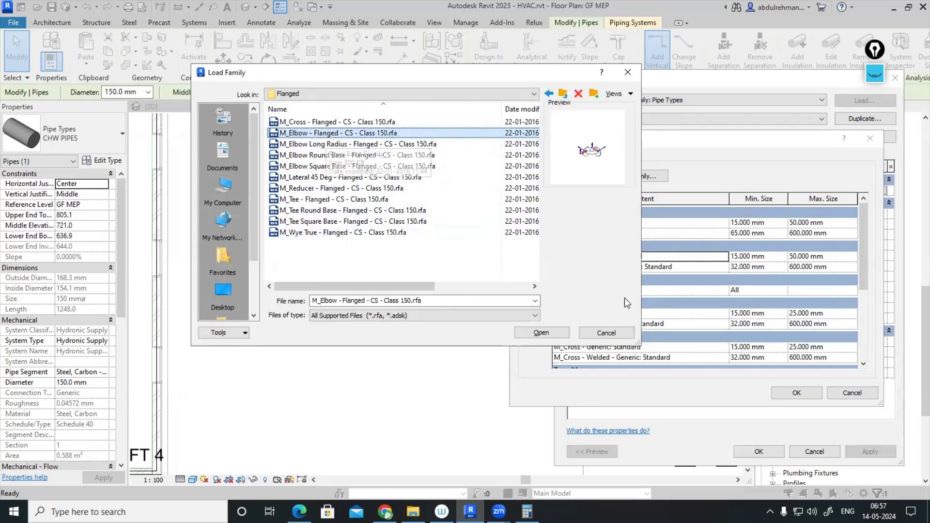
click(541, 333)
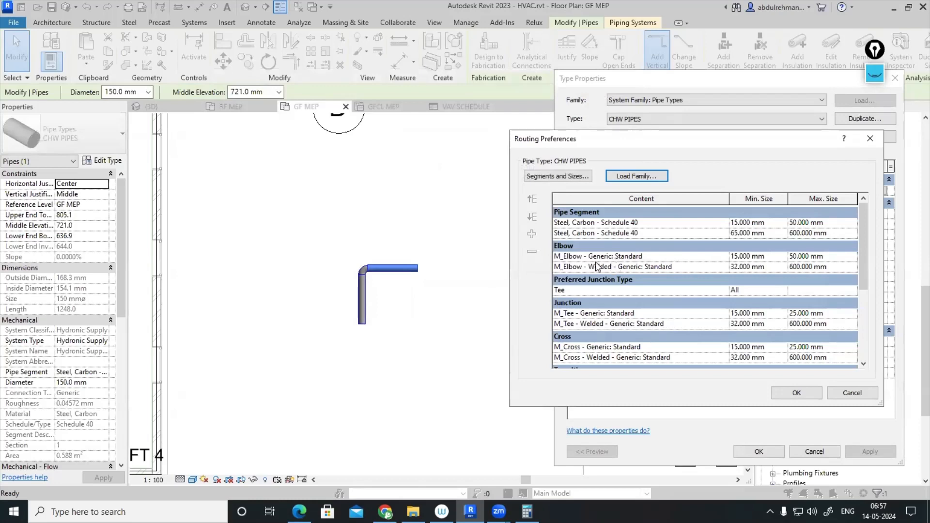
- Set the minimum size of the M_Elbow - Welded - Generic: Standard fitting to 65 mm, keeping its maximum at 600 mm
click(785, 267)
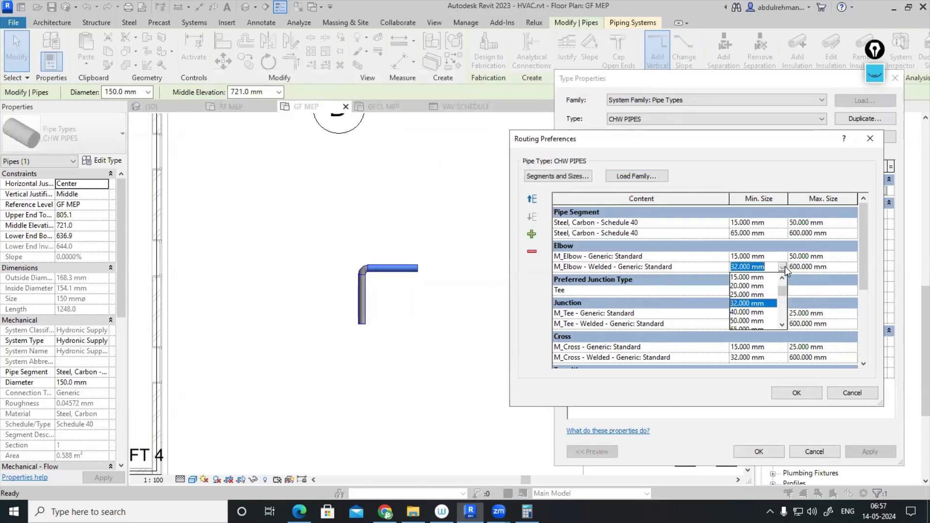
scroll(749, 323, down, 1)
click(749, 309)
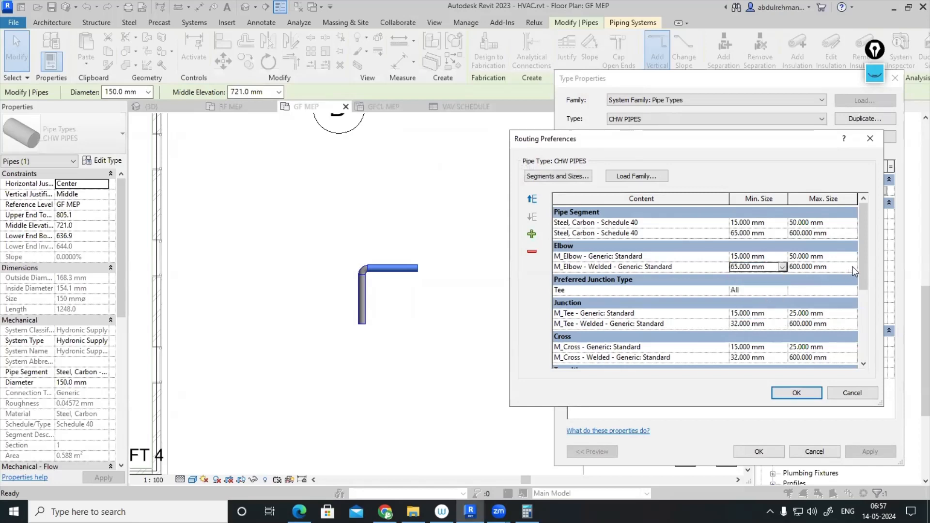
click(852, 270)
click(854, 268)
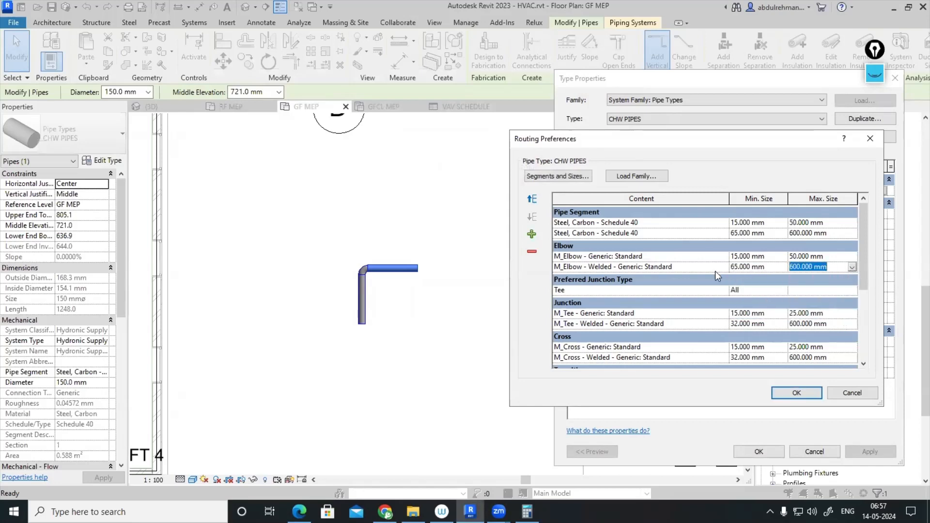
- Replace the welded elbow with M_Elbow - Flanged - CS - Class 150: Standard and apply the CHW PIPES type changes
click(724, 267)
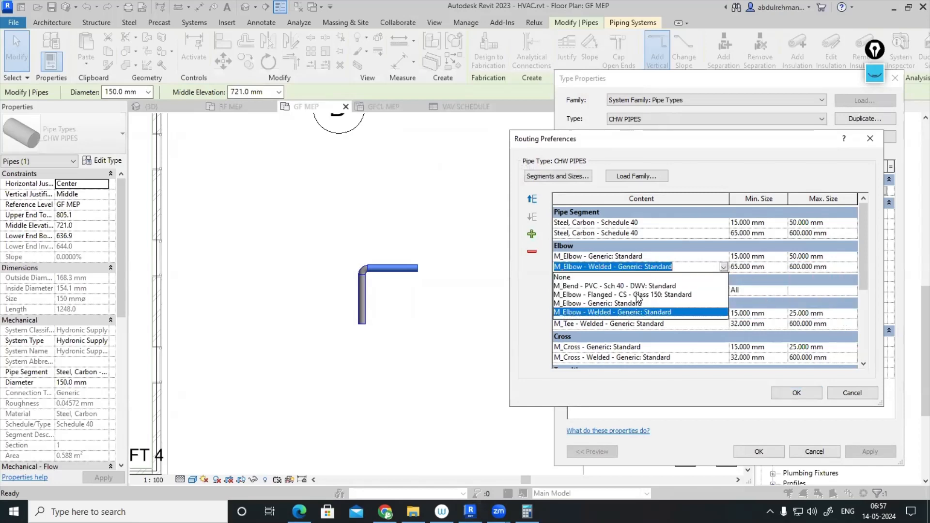
click(635, 293)
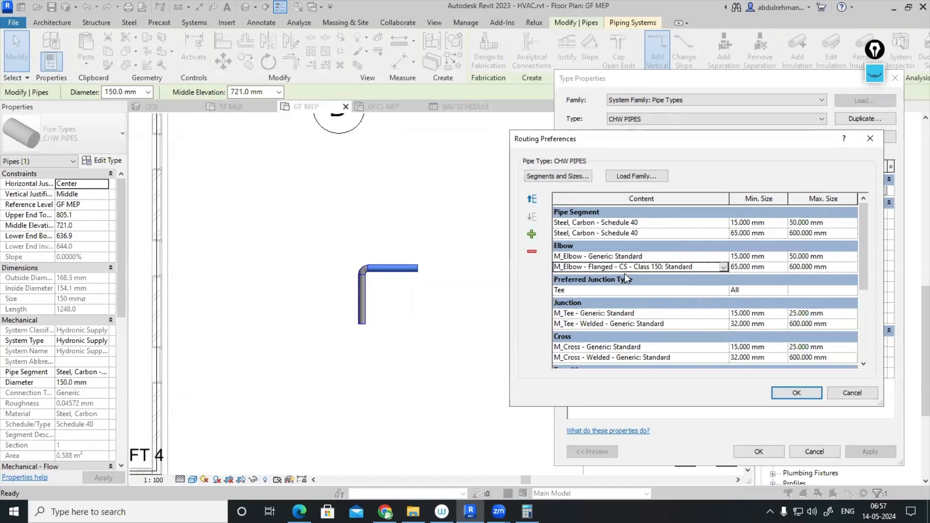
click(807, 393)
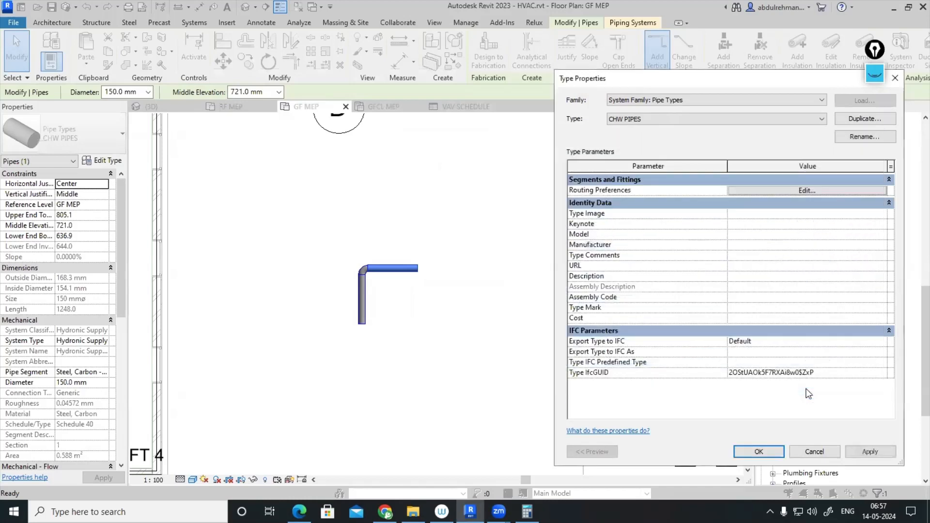
click(868, 452)
click(758, 451)
click(406, 280)
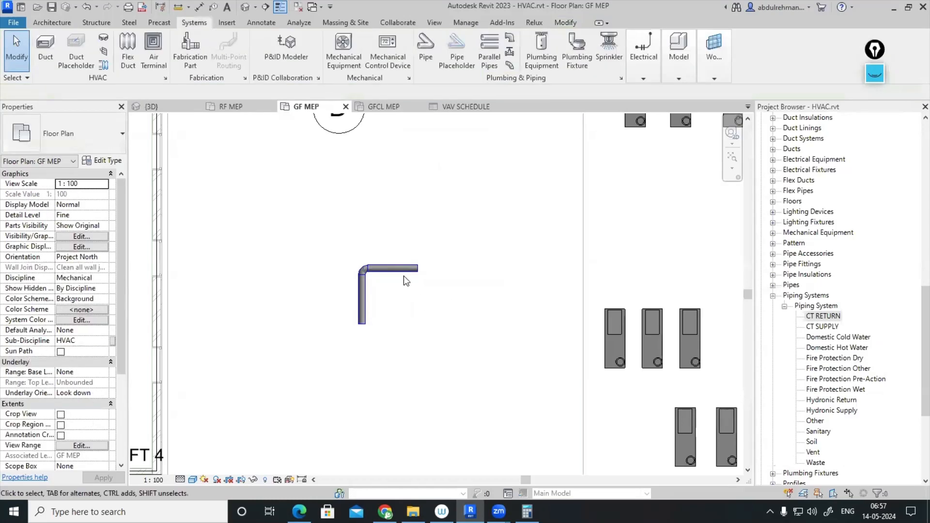
- Draw an L-shaped 40 mm CHW PIPES run above the existing elbow run, with a horizontal leg about 873 mm long
key(p)
key(i)
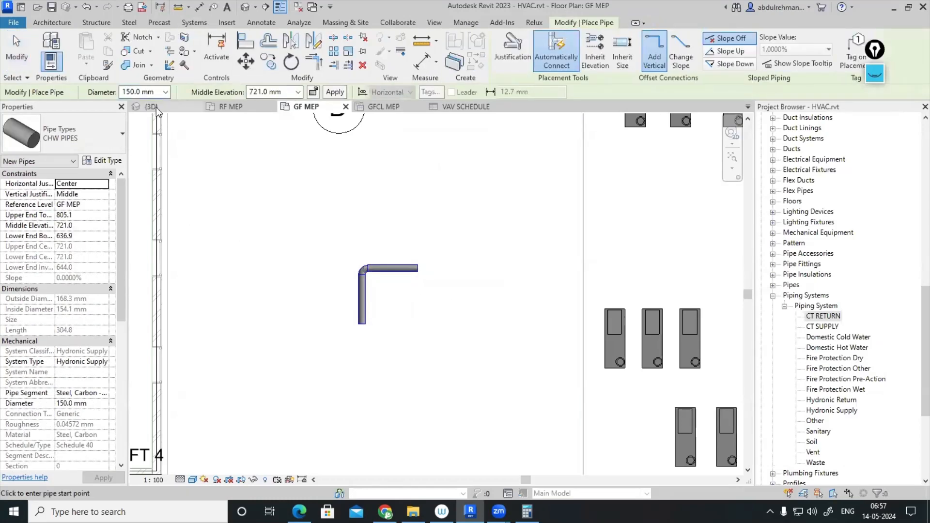
click(165, 92)
click(141, 143)
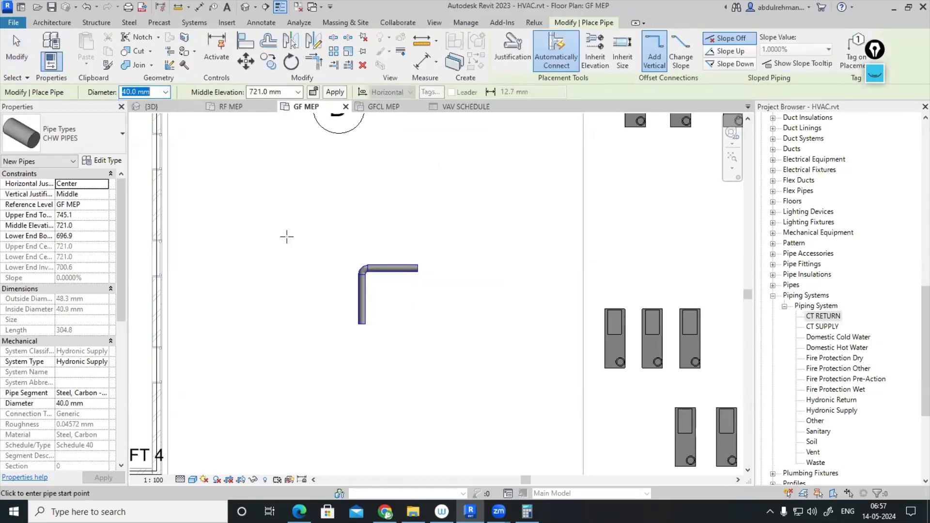
click(286, 236)
click(287, 200)
click(322, 201)
key(Escape)
key(Escape)
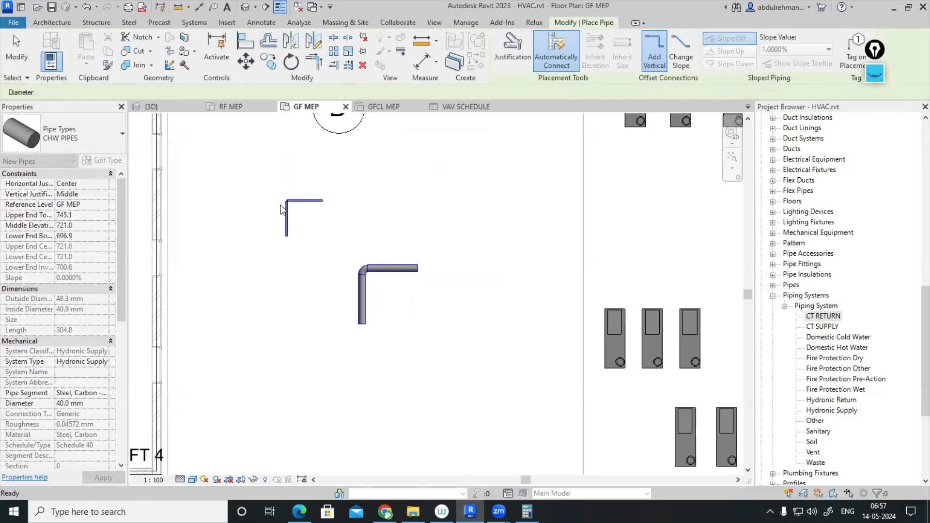
scroll(283, 210, up, 5)
click(348, 193)
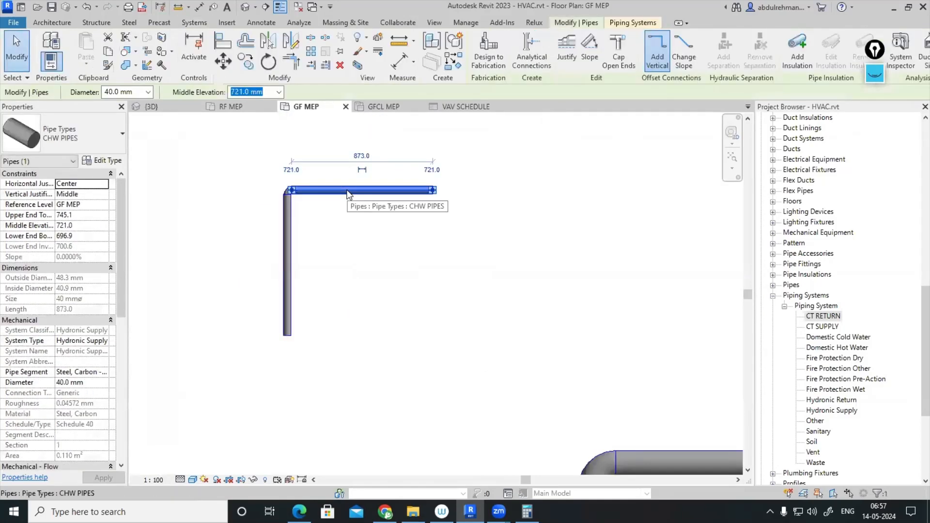
- Draw an L-shaped 150 mm CHW PIPES run beside the 40 mm run, with a horizontal leg about 717 mm long
key(p)
key(i)
click(165, 92)
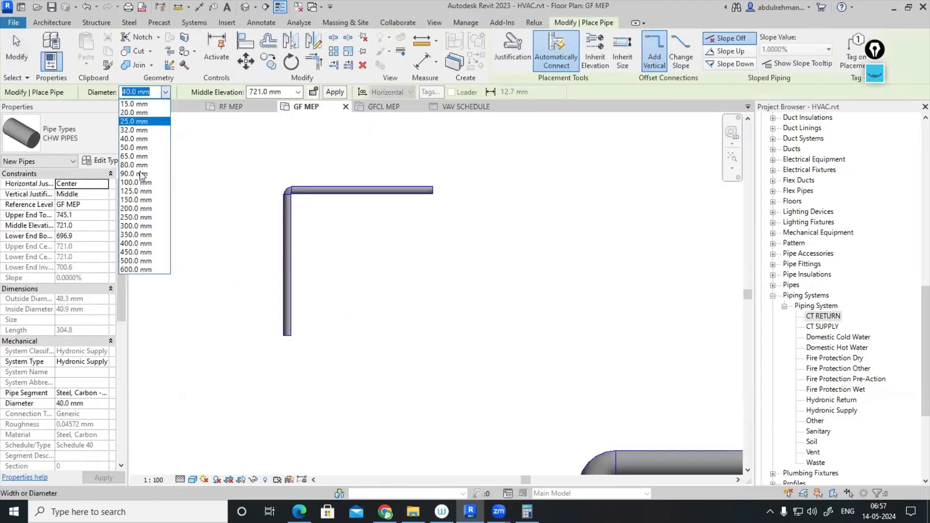
click(136, 199)
click(515, 343)
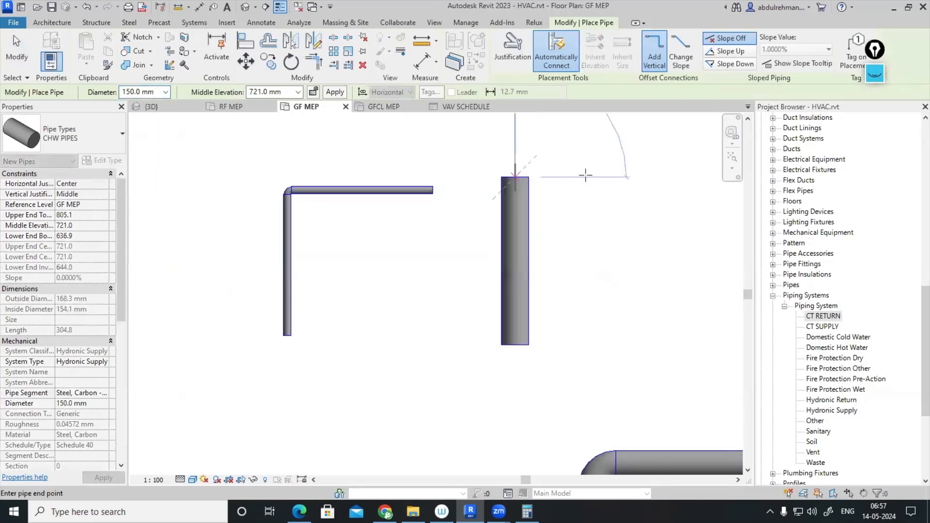
click(585, 176)
click(664, 177)
key(Escape)
key(Escape)
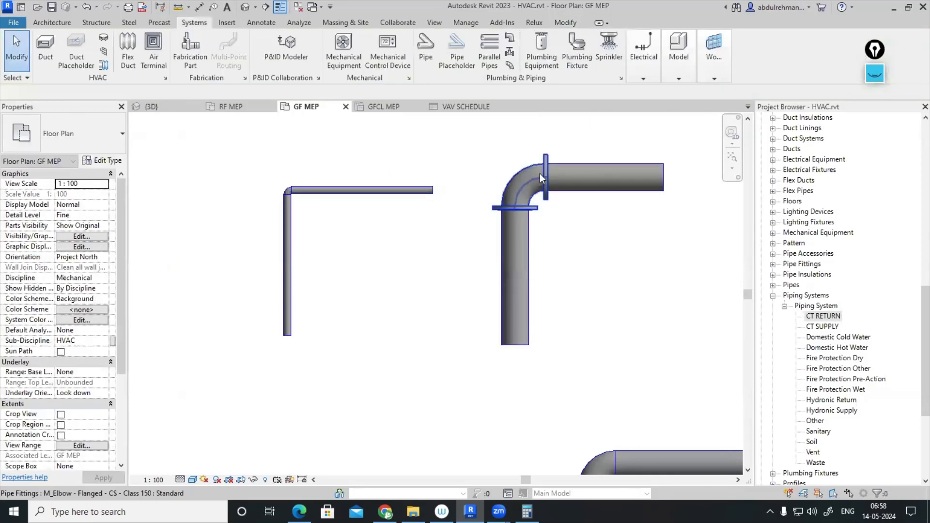
scroll(504, 244, down, 4)
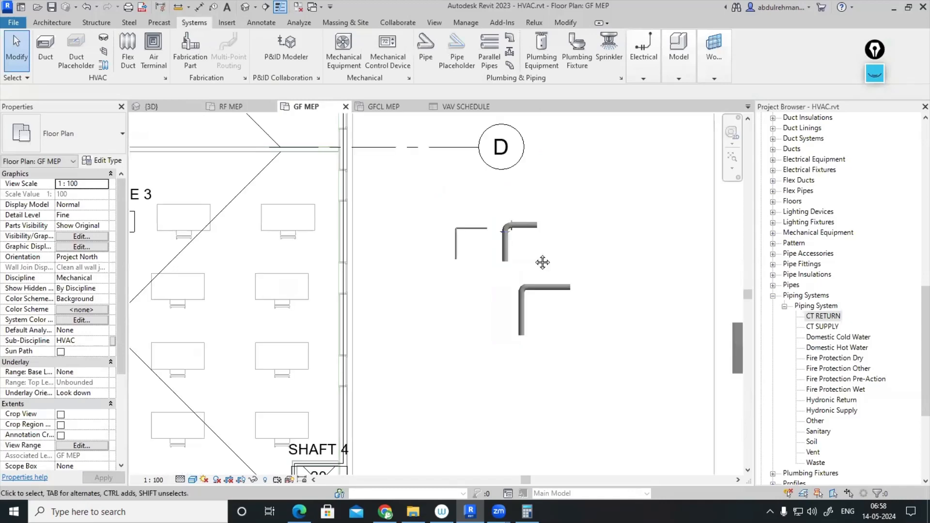
scroll(456, 231, up, 3)
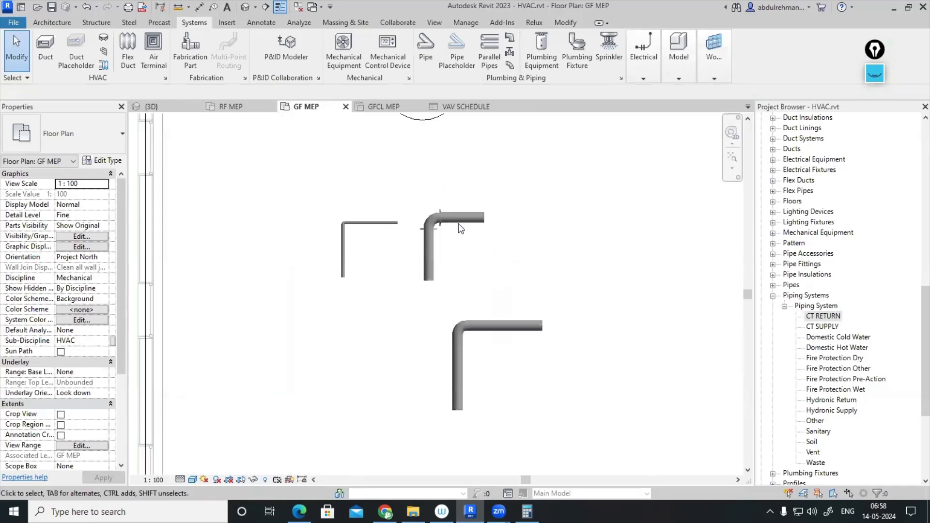
- Open the CHW PIPES routing preferences from the 150 mm pipe and remove the duplicate Steel, Carbon - Schedule 40 segment row
click(485, 221)
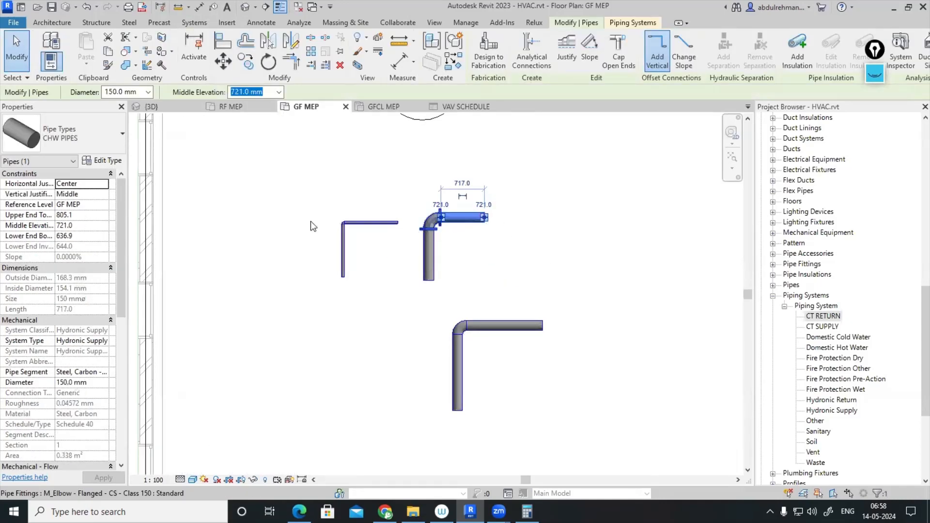
click(102, 160)
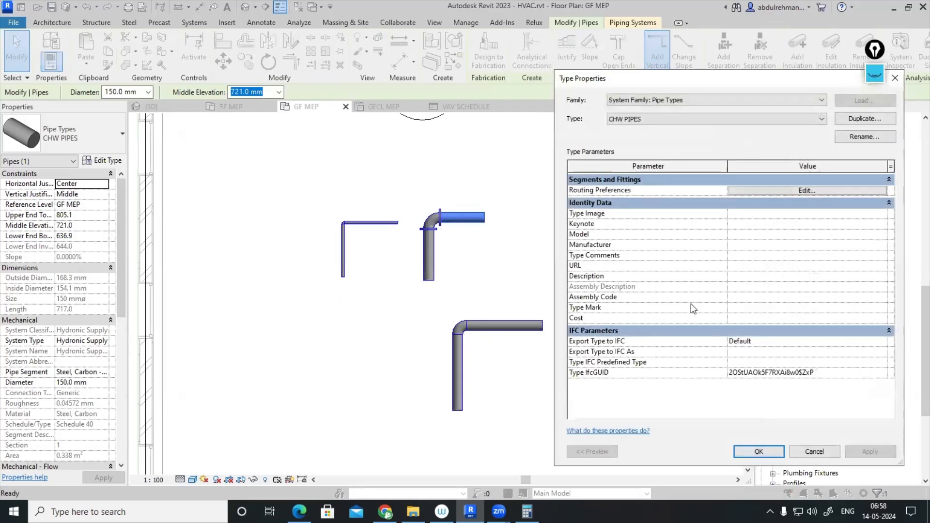
click(808, 191)
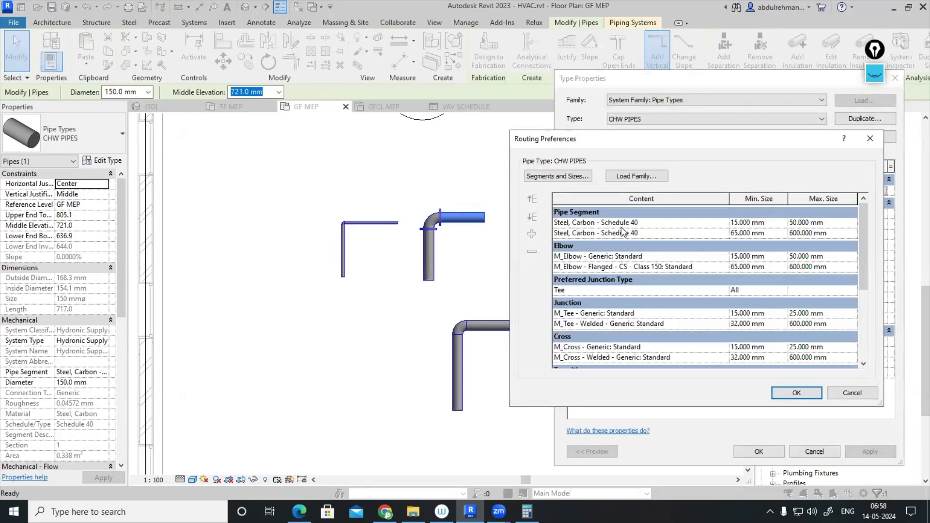
click(564, 234)
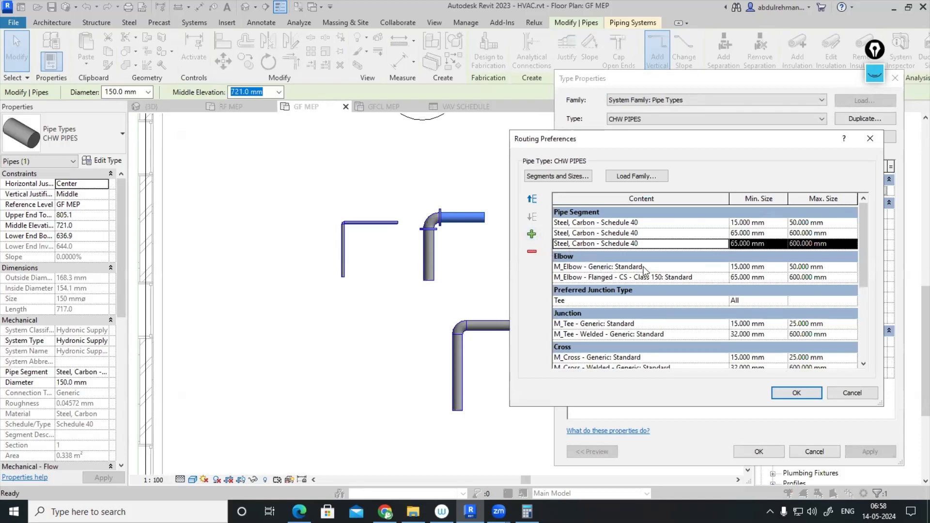
click(533, 251)
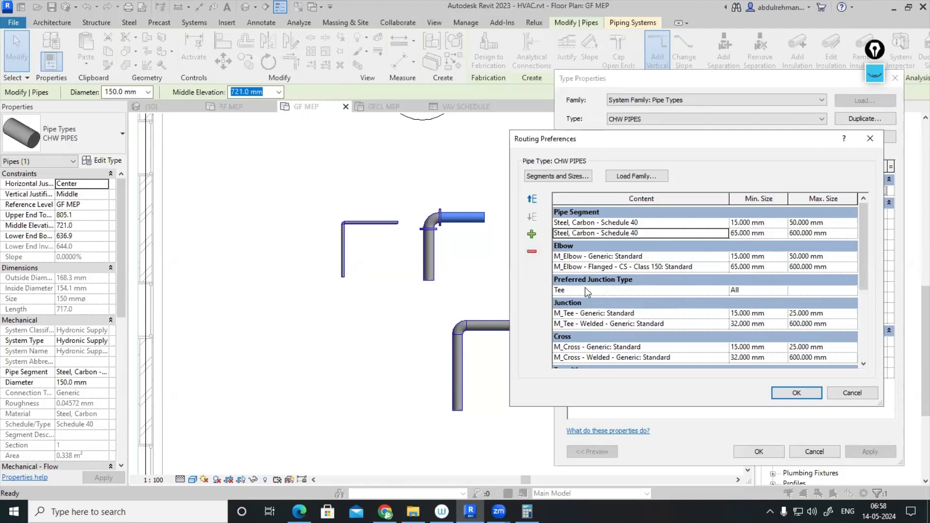
- Set the M_Tee - Generic: Standard maximum size to 50 mm and the M_Tee - Welded - Generic: Standard minimum size to 65 mm
scroll(583, 286, down, 1)
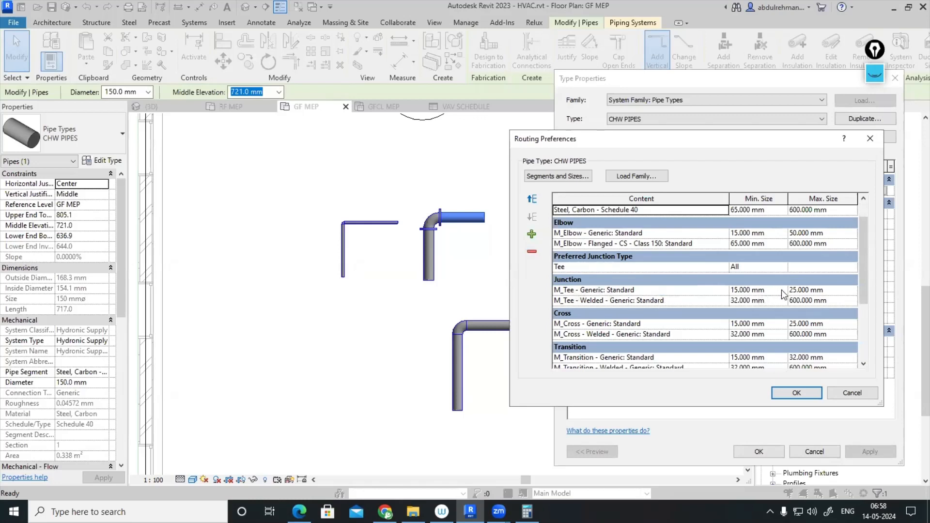
click(852, 292)
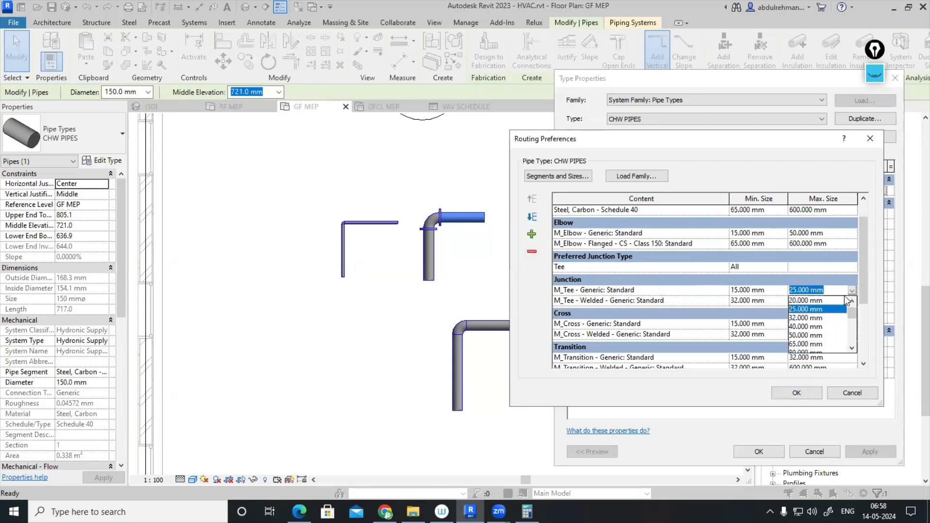
click(805, 335)
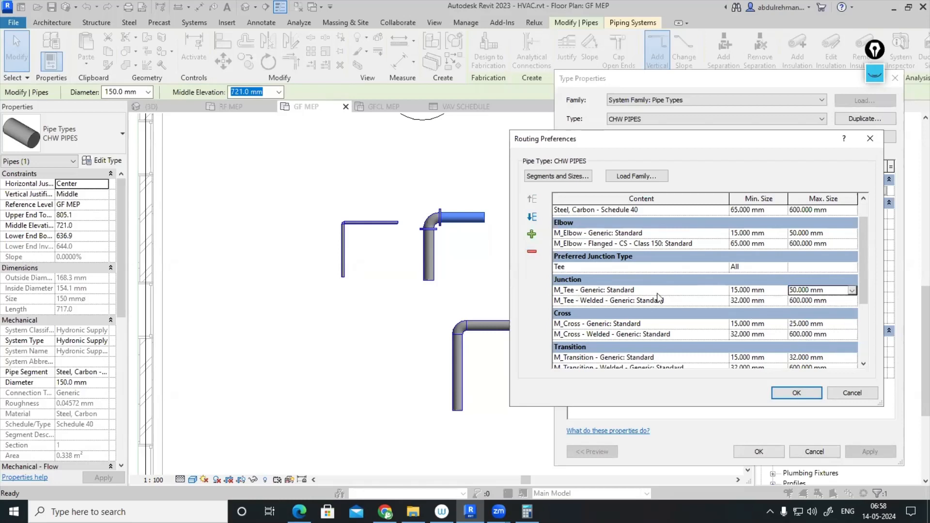
click(784, 304)
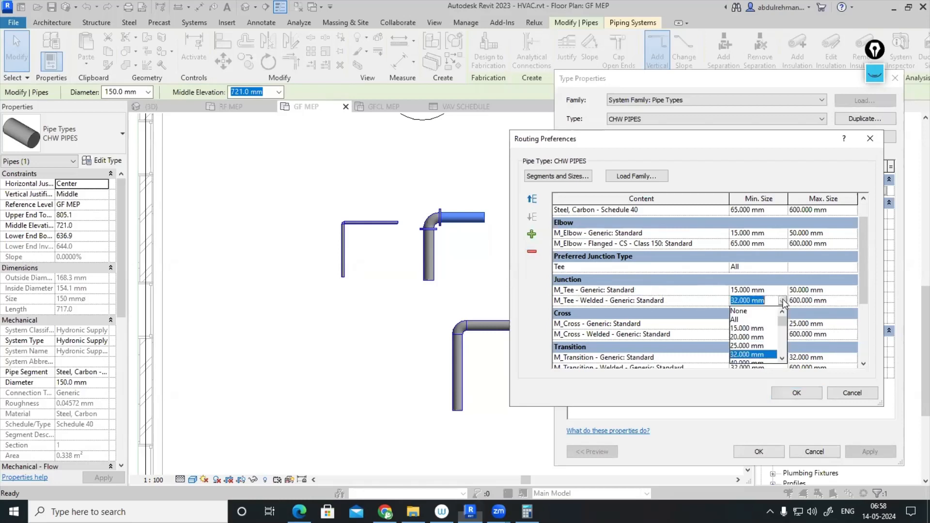
scroll(748, 334, down, 2)
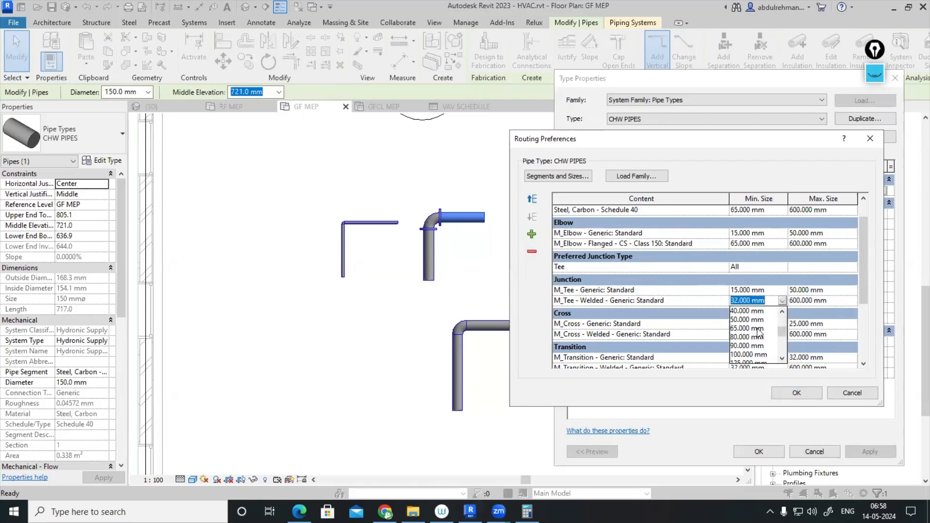
click(747, 328)
- Load all the flanged carbon steel Class 150 fitting families, from M_Cross to M_Wye True, out of the Flanged folder
click(725, 301)
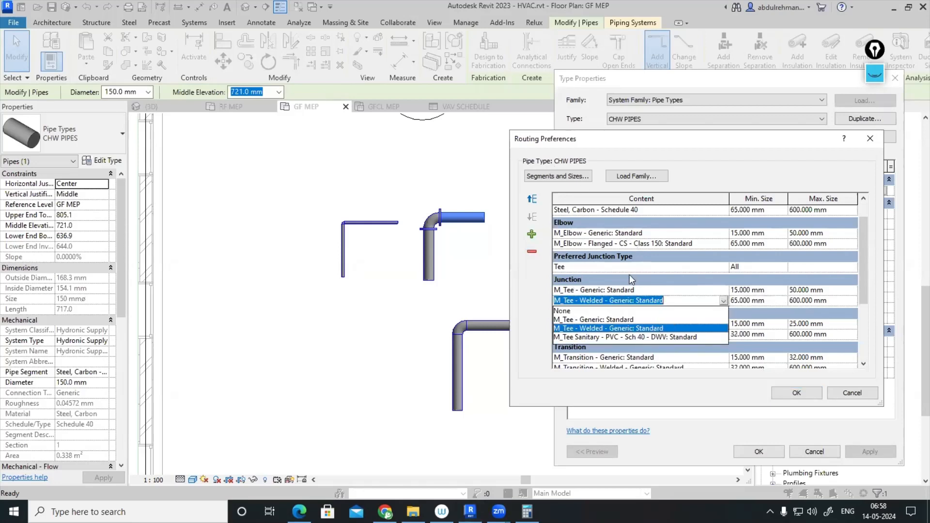
click(559, 181)
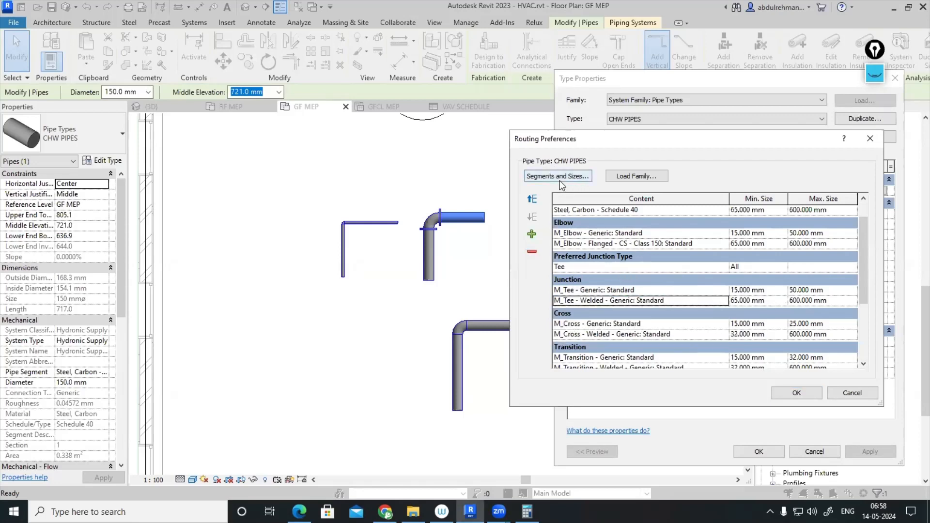
click(633, 176)
click(400, 94)
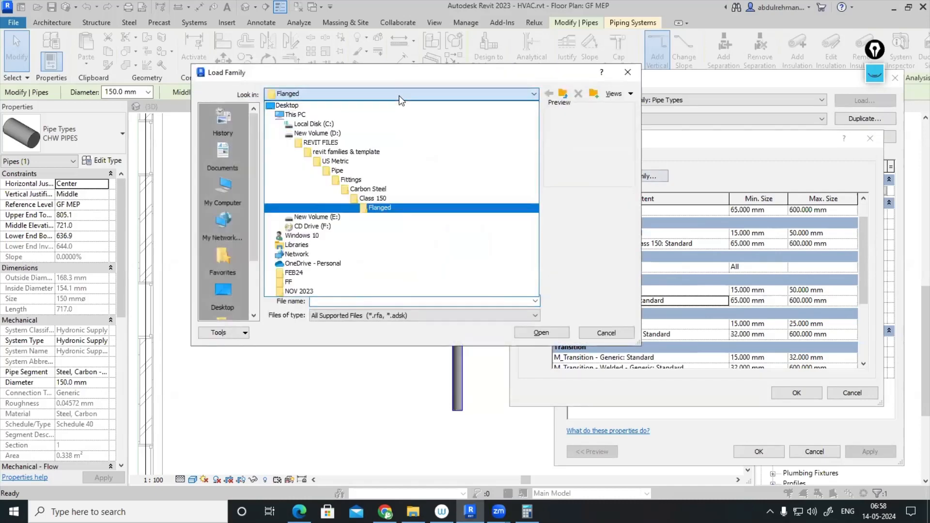
click(380, 208)
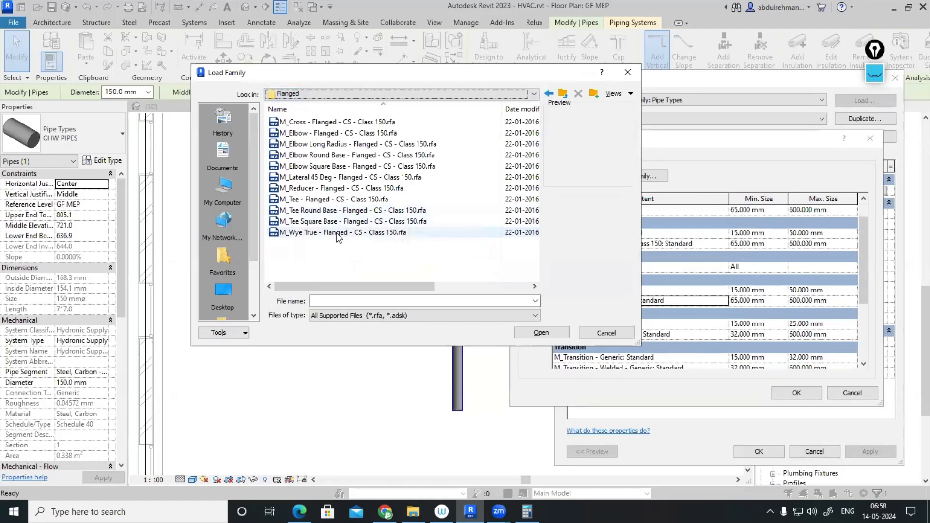
click(317, 133)
click(316, 124)
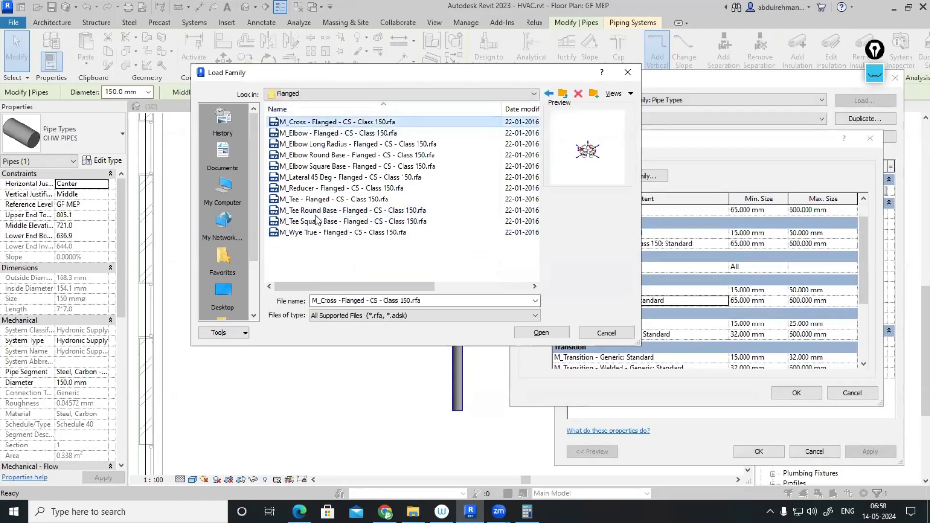
shift+click(311, 232)
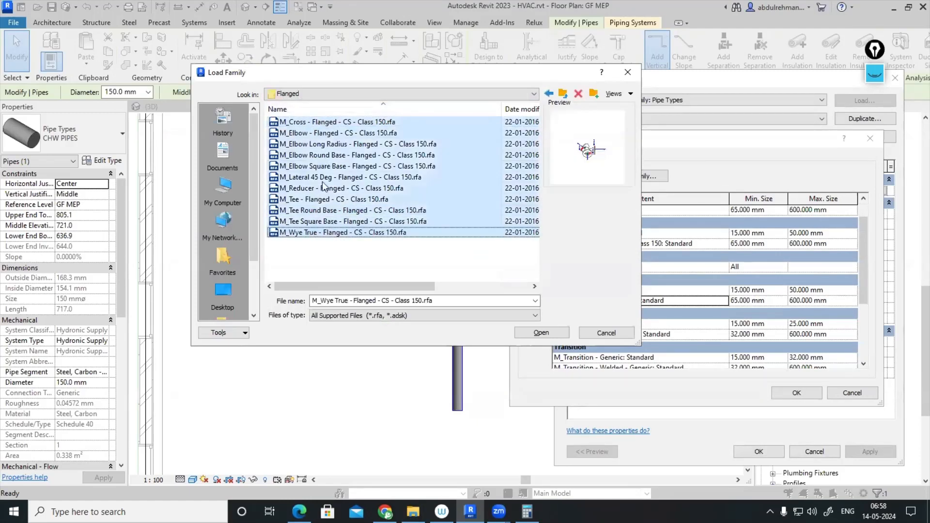
click(541, 333)
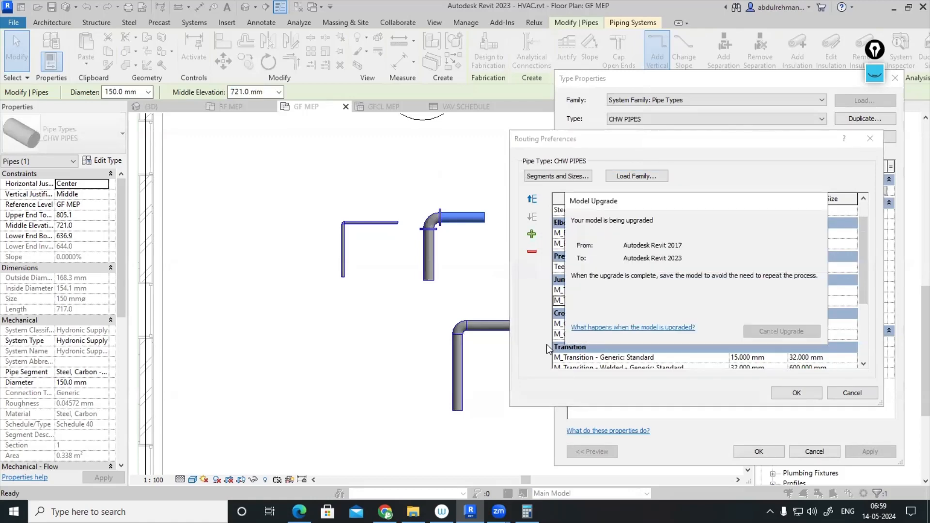
- Replace the welded tee junction with M_Tee - Flanged - CS - Class 150: Standard for the 65 to 600 mm range
click(726, 300)
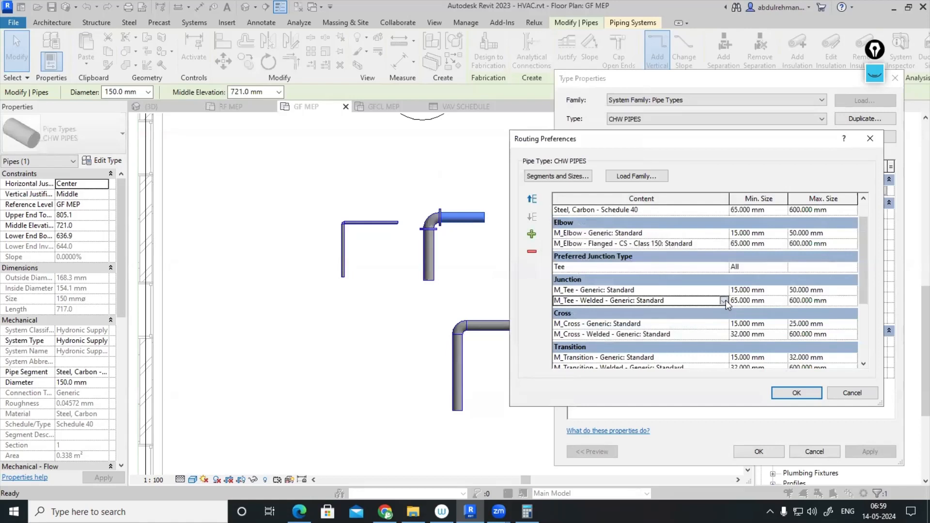
click(724, 300)
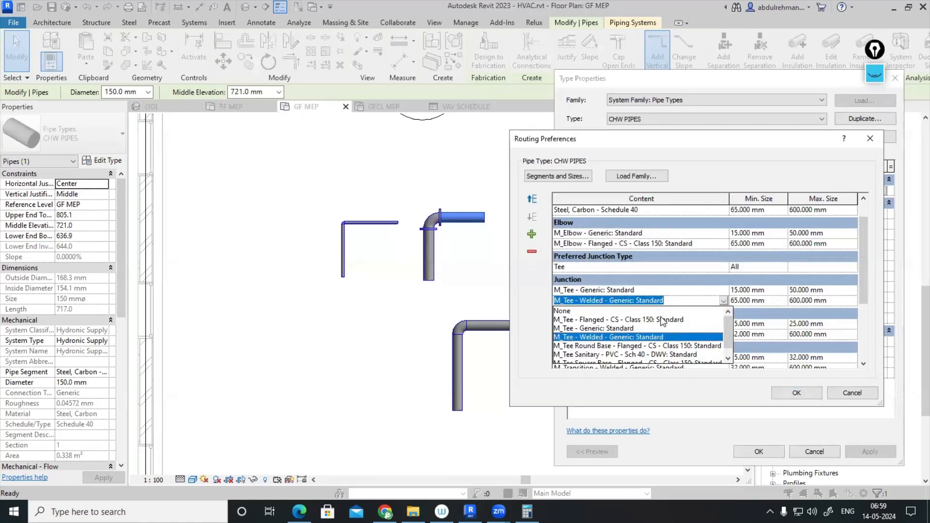
scroll(662, 322, down, 1)
scroll(662, 321, up, 1)
click(658, 320)
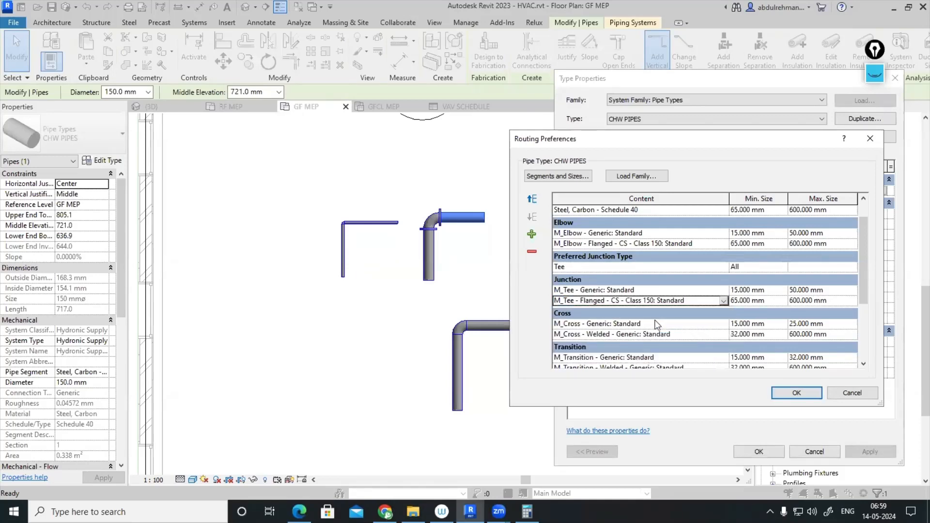
- Set the M_Cross - Generic: Standard maximum size to 50 mm and the M_Cross - Welded - Generic: Standard minimum size to 65 mm
scroll(657, 323, down, 1)
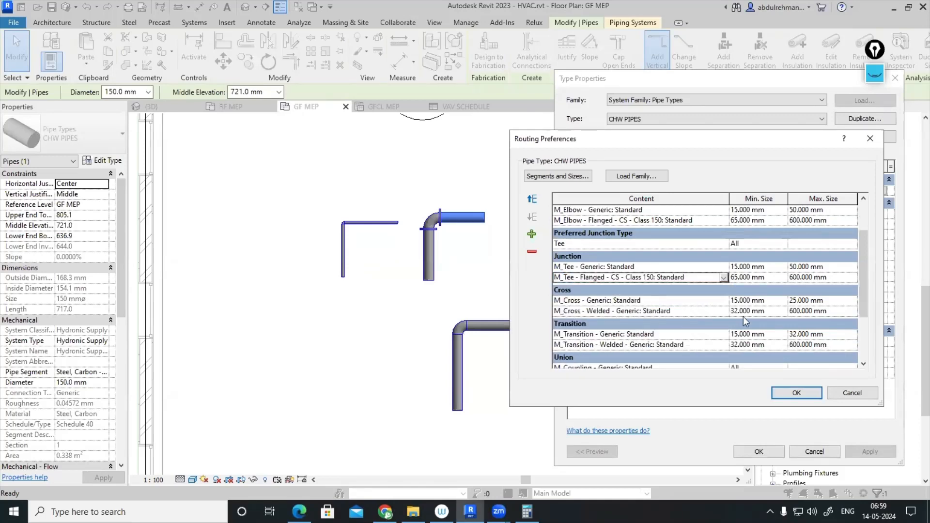
click(855, 299)
click(852, 301)
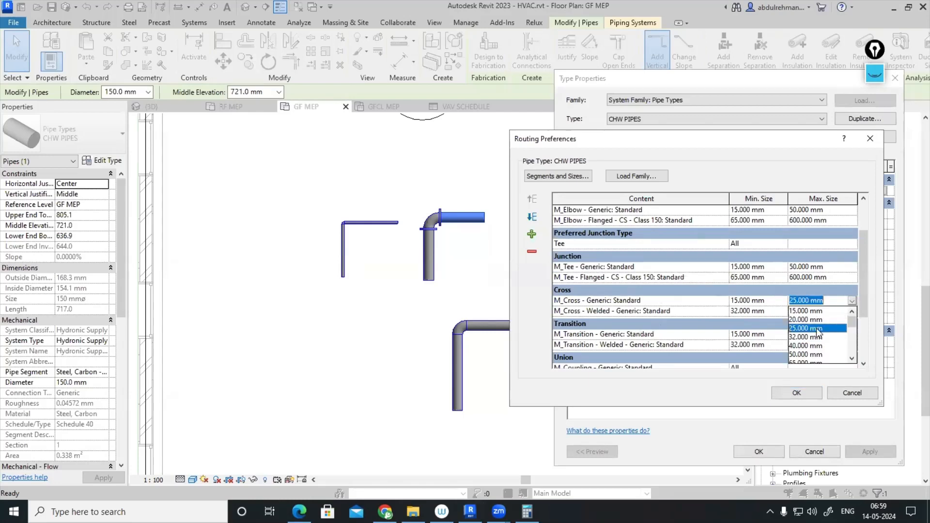
click(811, 354)
click(780, 313)
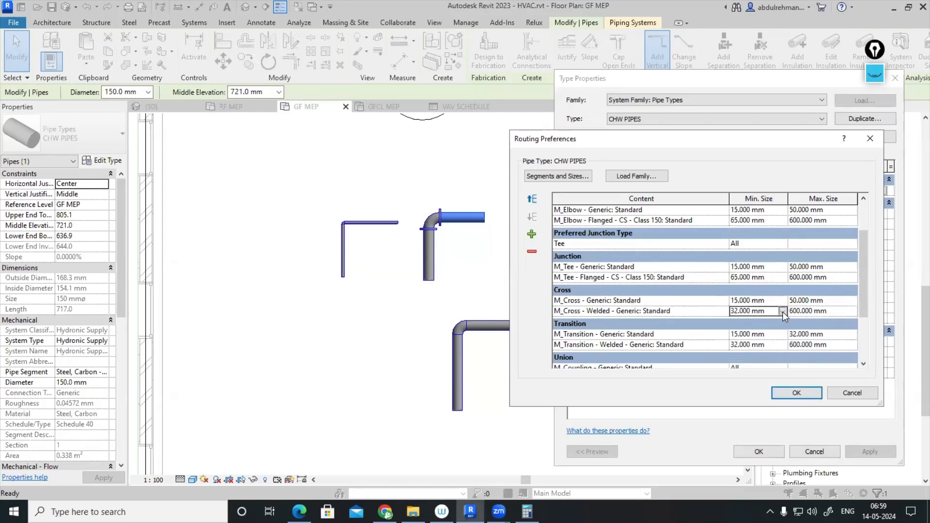
click(783, 312)
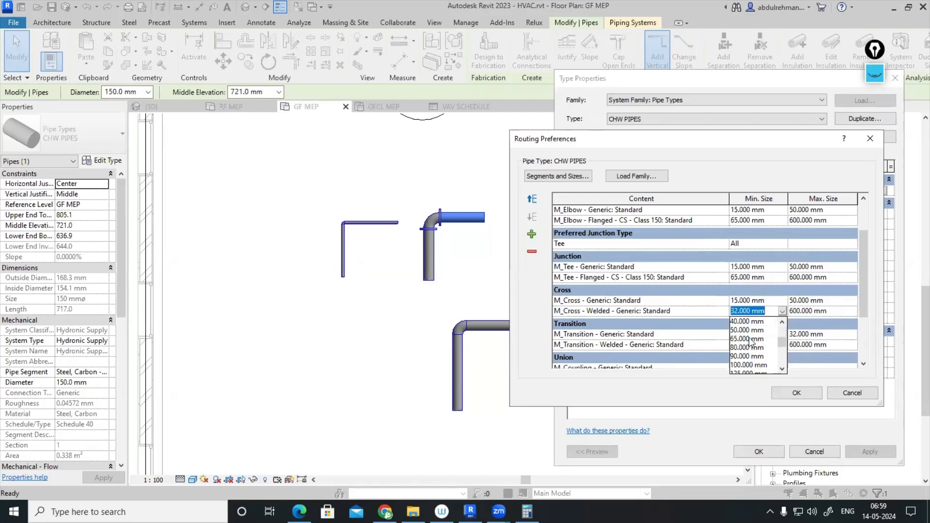
click(749, 339)
- Replace the welded cross with M_Cross - Flanged - CS - Class 150: Standard for the 65 to 600 mm range
click(726, 313)
click(723, 312)
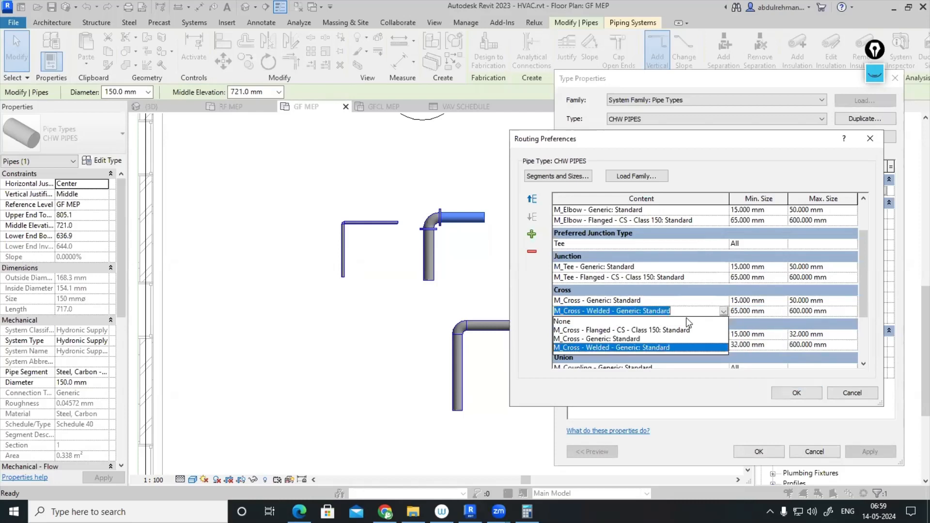
click(670, 327)
scroll(670, 325, down, 2)
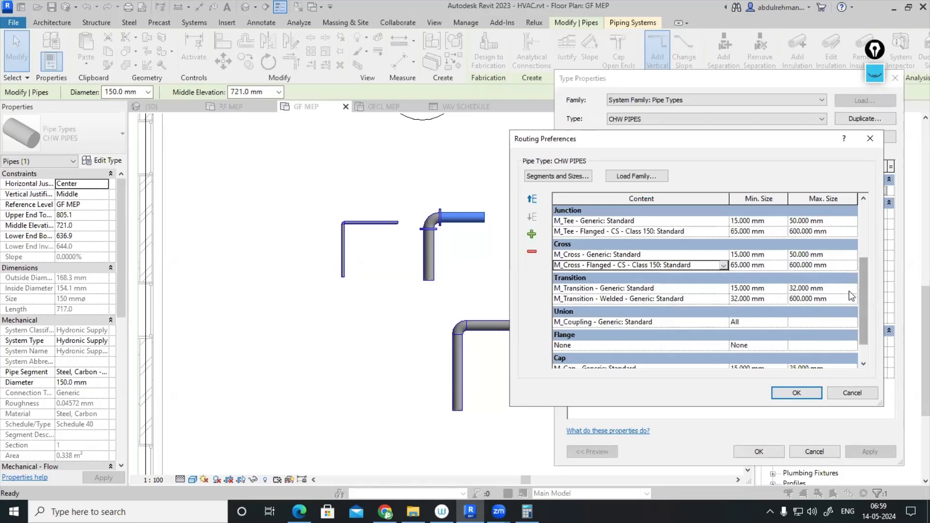
- Set the M_Transition - Generic: Standard maximum size to 50 mm and the M_Transition - Welded - Generic: Standard minimum size to 65 mm
click(851, 288)
click(806, 342)
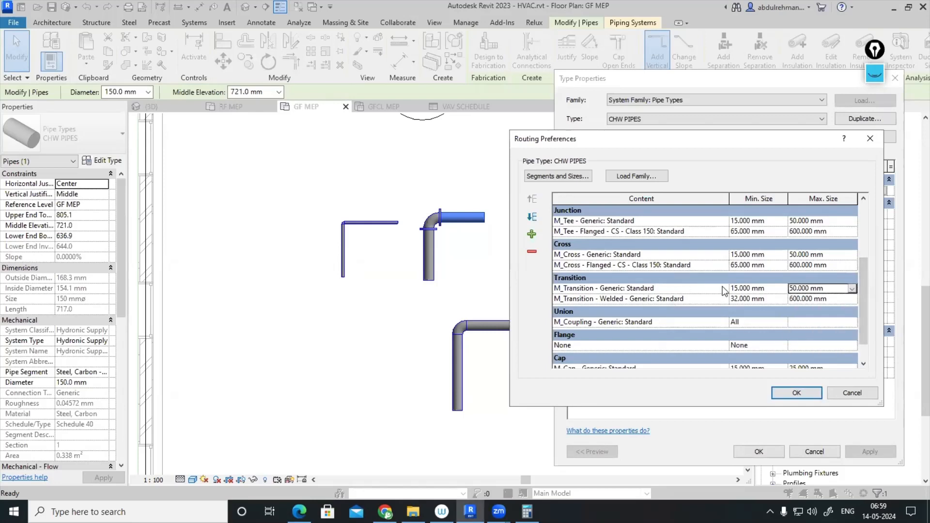
click(782, 299)
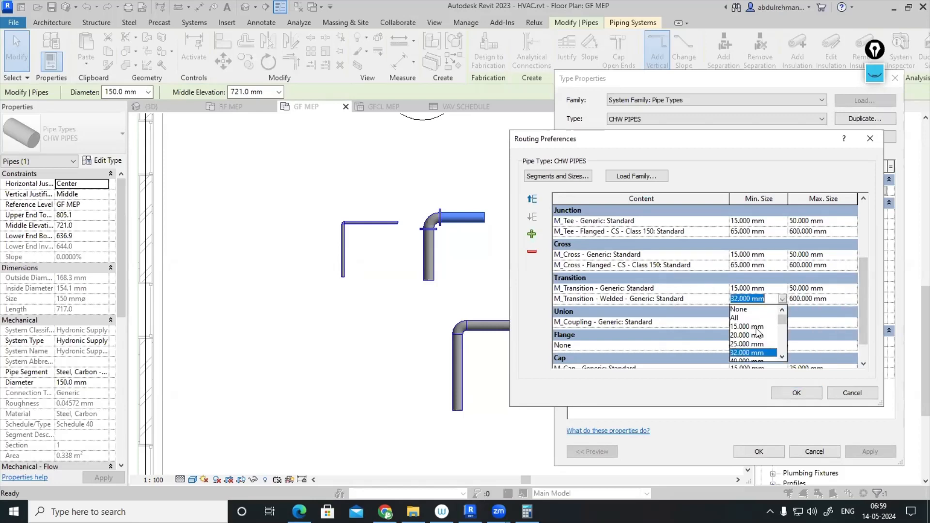
scroll(761, 334, down, 2)
click(776, 337)
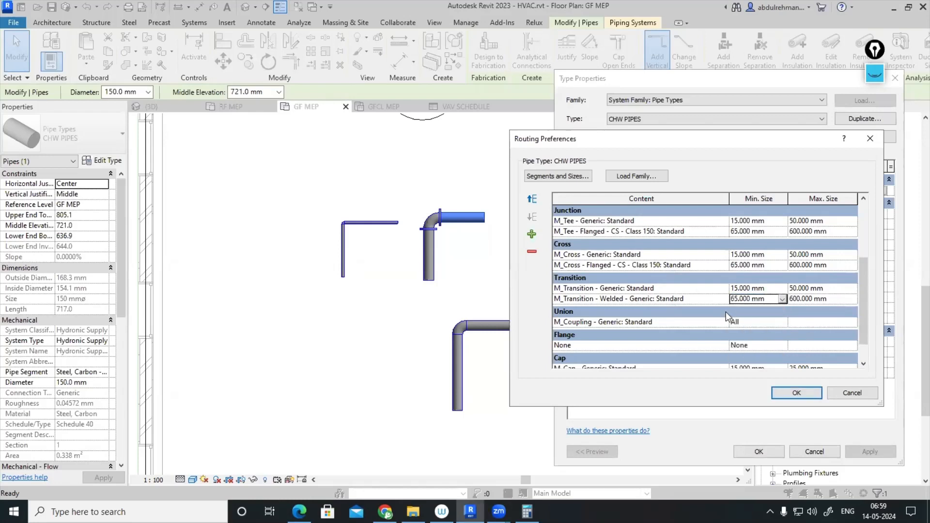
- Replace the welded transition with M_Reducer - Flanged - CS - Class 150: Standard and check the fittings offered for union and flange
click(722, 298)
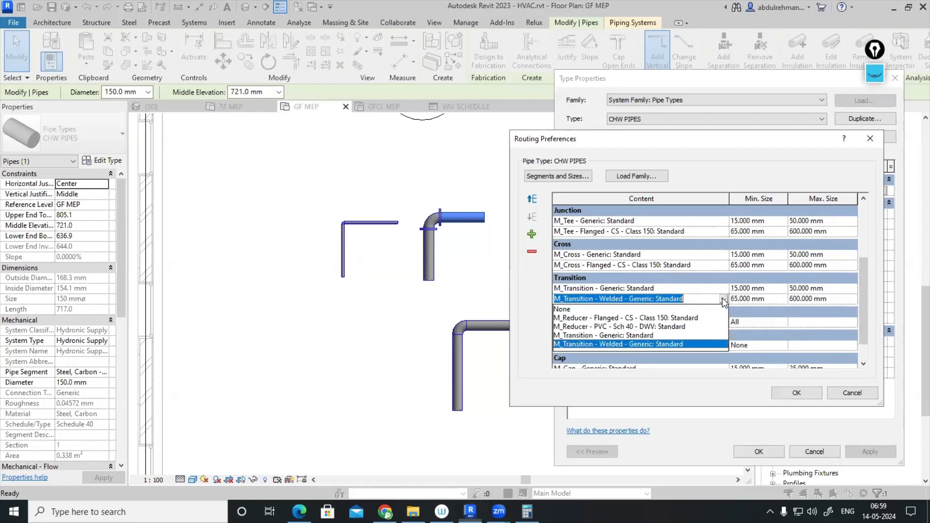
click(656, 318)
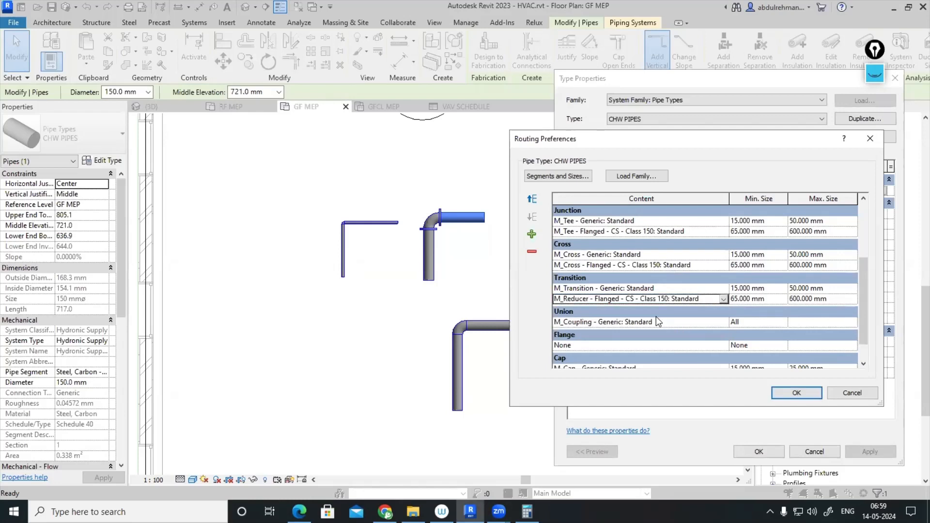
scroll(656, 319, down, 1)
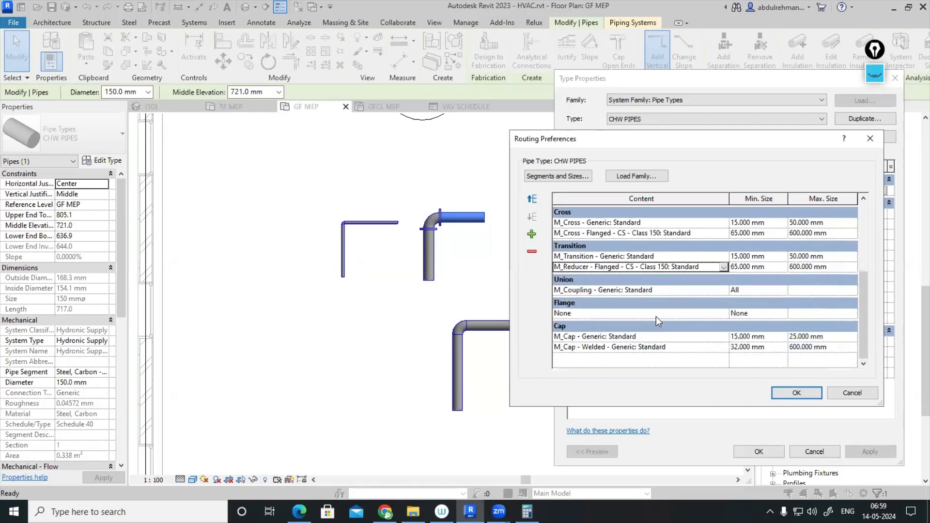
click(725, 292)
click(725, 291)
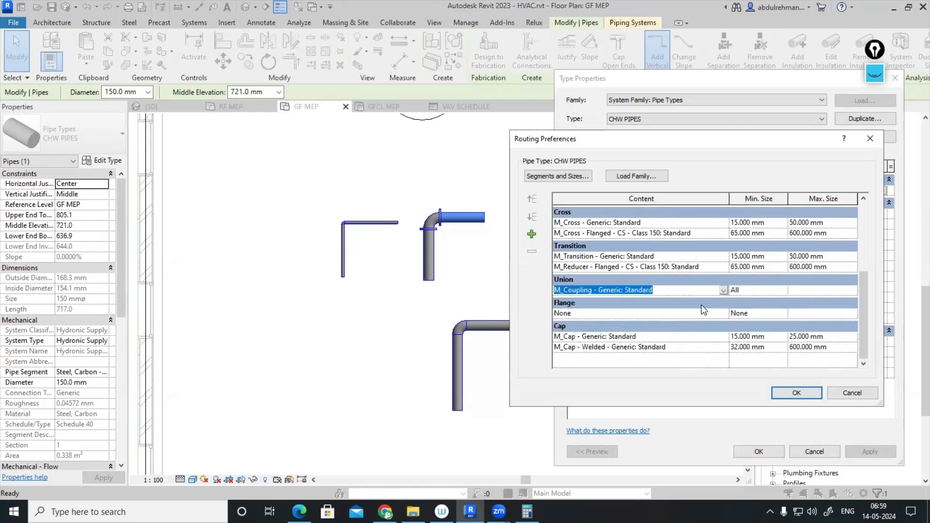
click(722, 315)
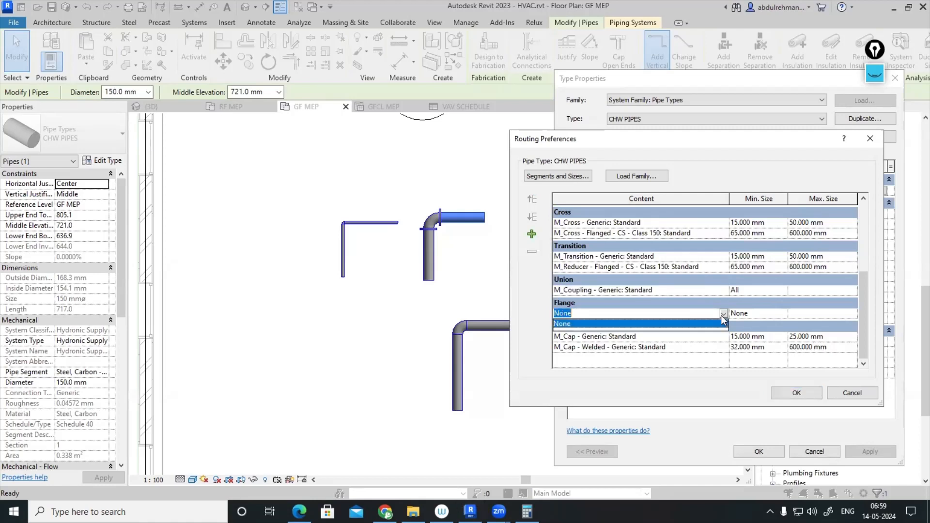
- Set the M_Cap - Generic: Standard maximum size to 50 mm and the M_Cap - Welded - Generic: Standard minimum size to 65 mm
click(851, 337)
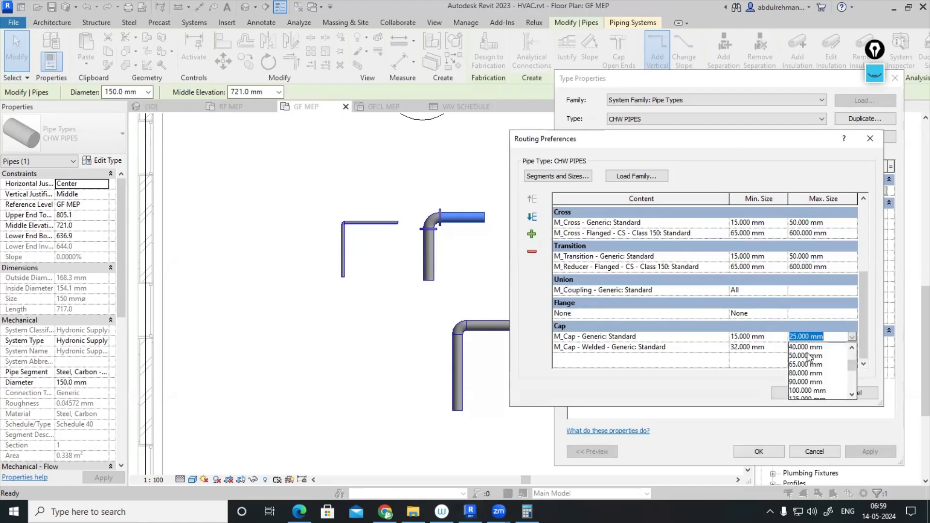
click(795, 357)
click(784, 349)
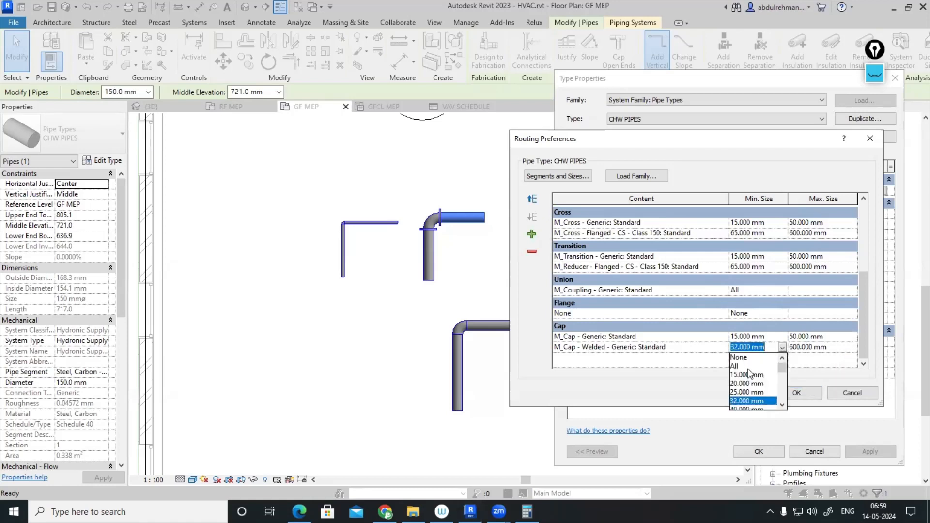
scroll(748, 378, down, 1)
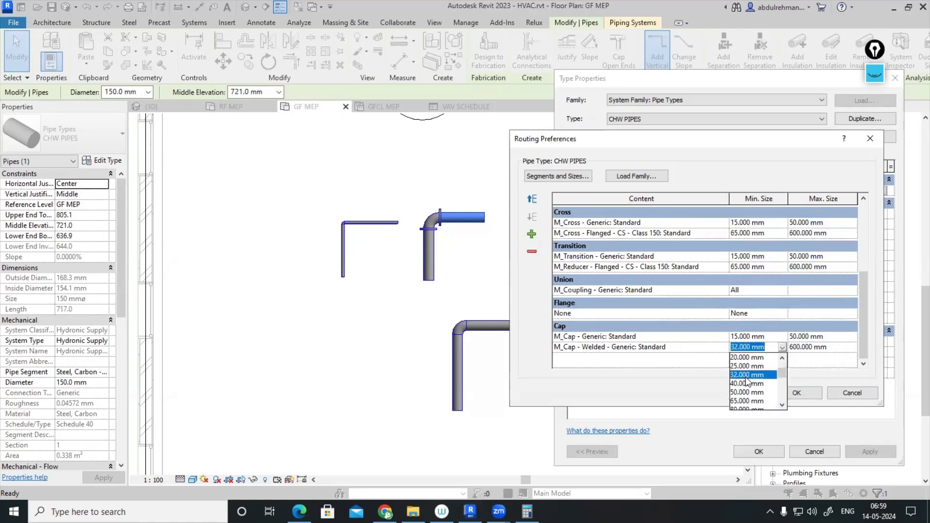
click(746, 401)
- Check the fittings offered for the welded cap, keep it, and accept the CHW PIPES routing preferences and type properties
click(725, 349)
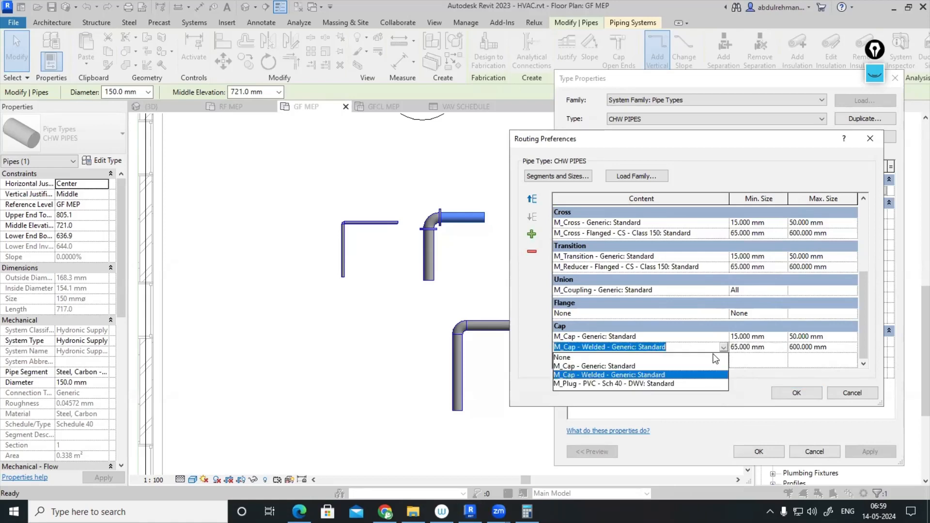
click(546, 339)
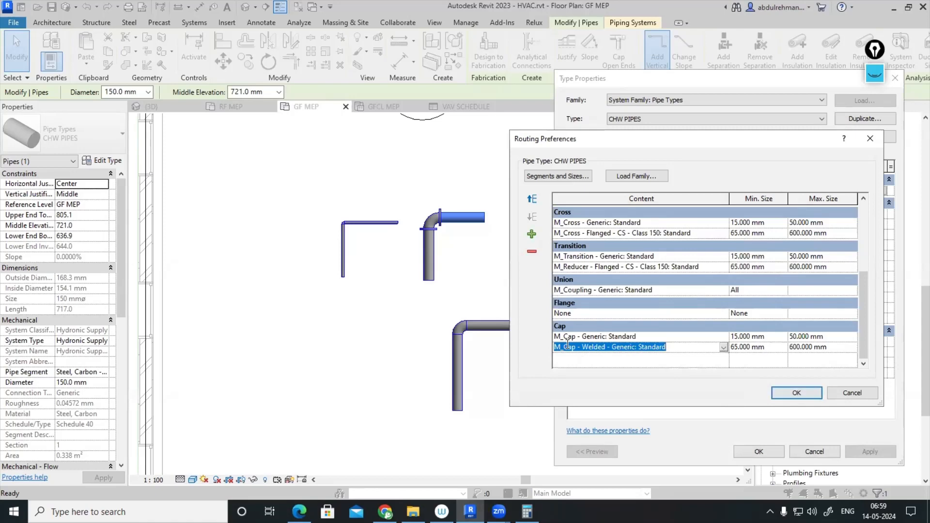
click(796, 392)
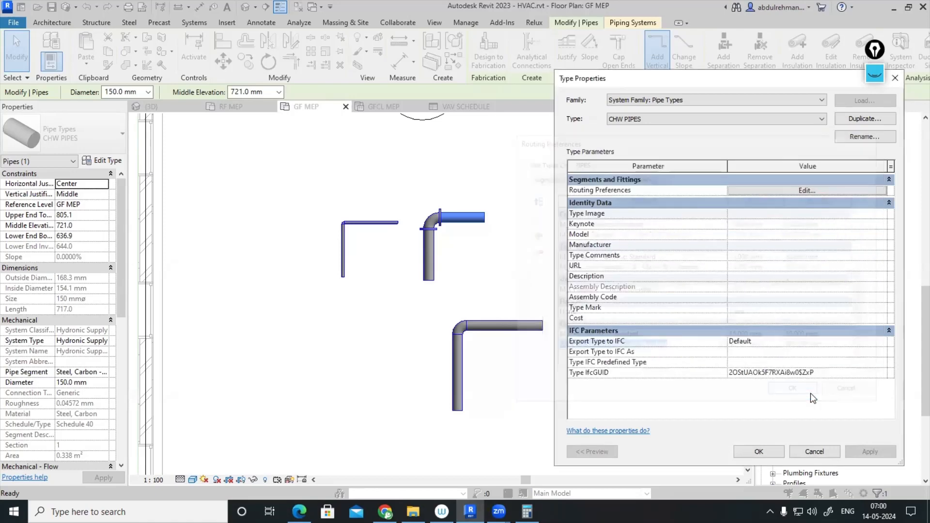
click(777, 453)
key(Escape)
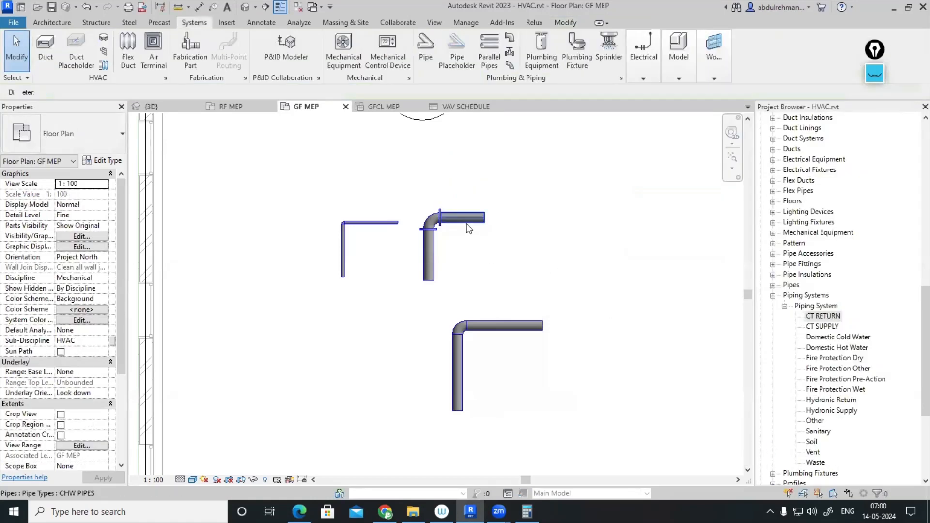
- Draw an L-shaped 150 mm CHW test pipe beside grid bubble D, with a vertical leg about 1300 mm long
key(p)
key(i)
middle_drag(414, 264, 177, 328)
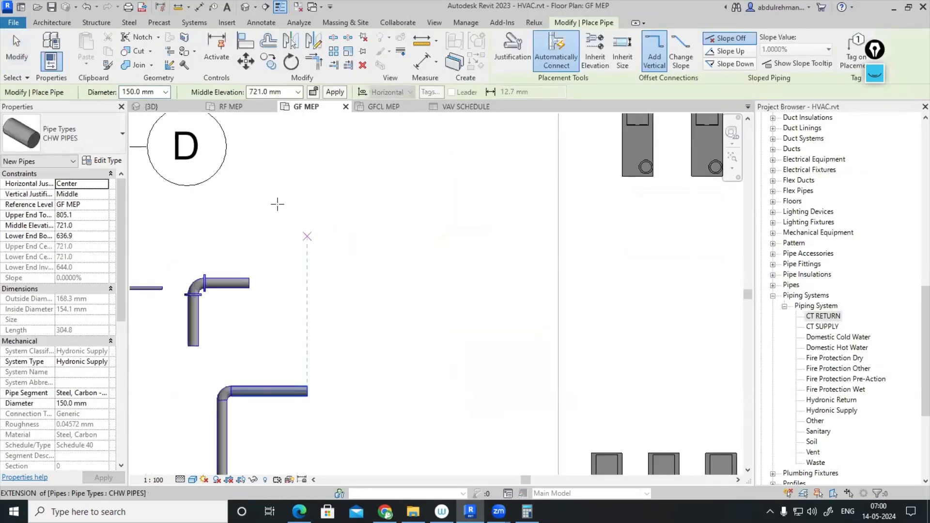
click(277, 204)
click(465, 205)
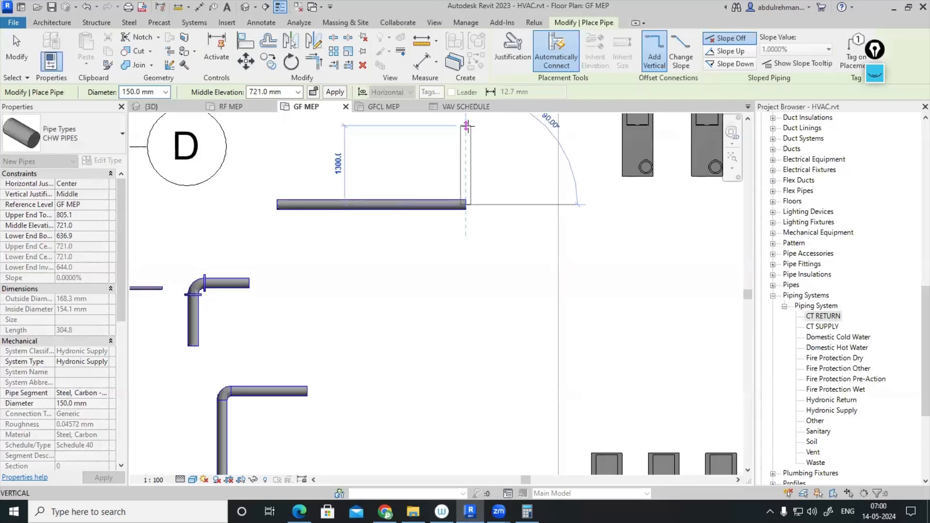
click(466, 126)
key(Escape)
key(Escape)
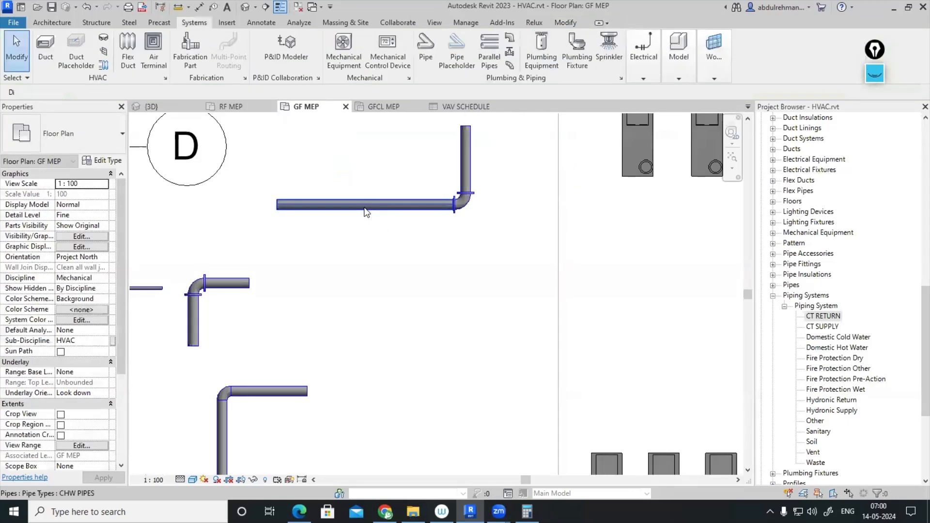
- Draw a perpendicular 150 mm branch pipe downward from the middle of the horizontal test run to test the tee fitting
click(364, 204)
key(p)
key(i)
click(365, 205)
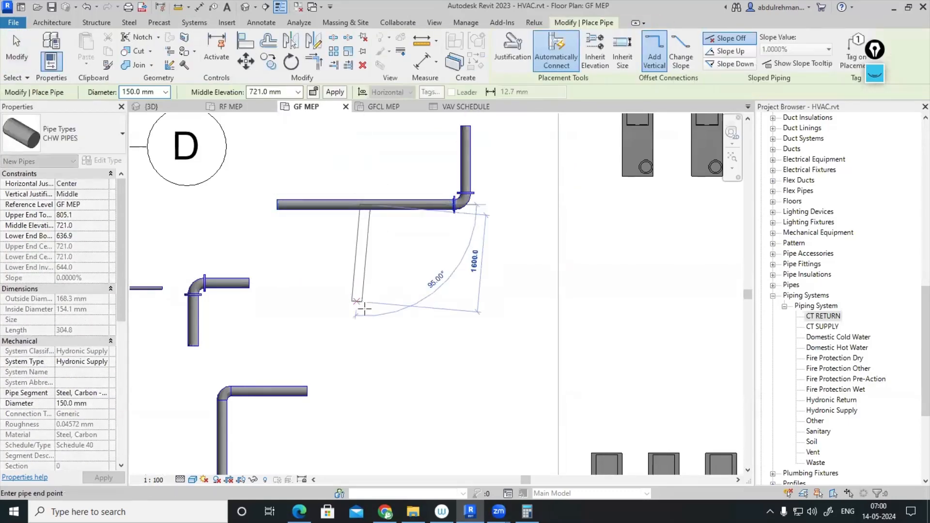
click(366, 308)
key(Escape)
key(Escape)
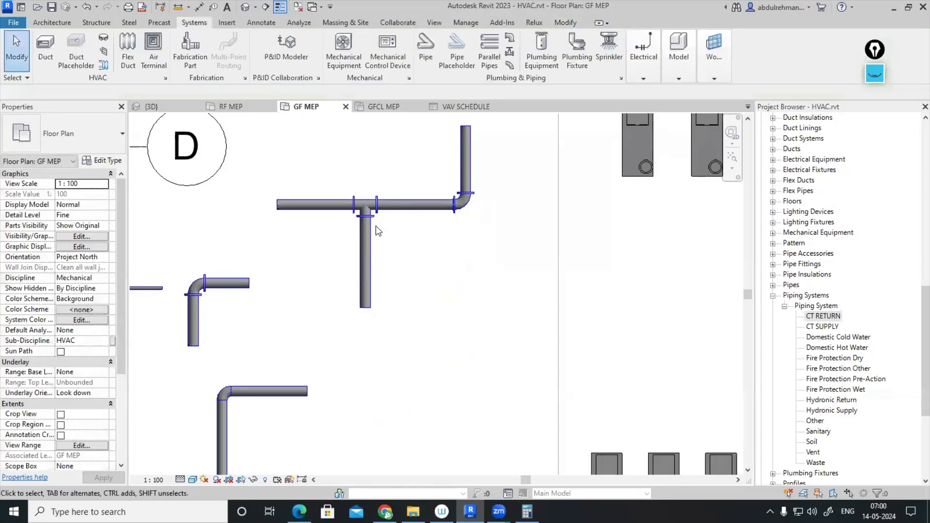
- Delete all the test pipes and fittings drawn beside the plant floor slab
scroll(388, 264, down, 4)
drag(361, 339, 245, 254)
key(Delete)
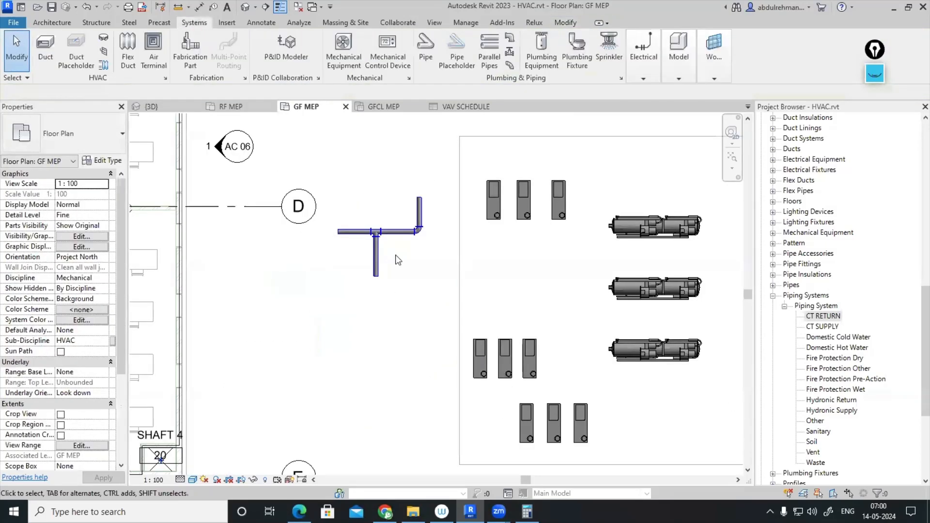
drag(419, 296, 363, 211)
key(Delete)
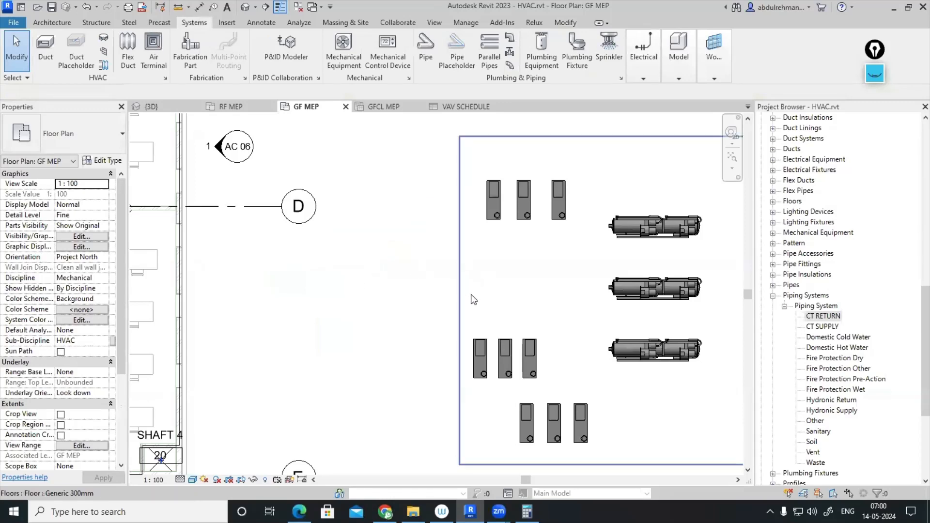
scroll(436, 271, down, 3)
scroll(442, 250, up, 2)
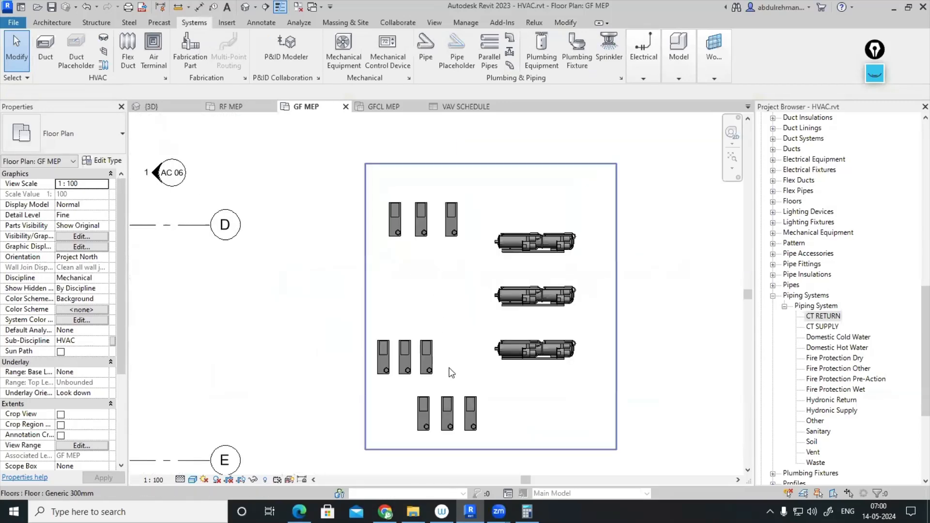
click(420, 364)
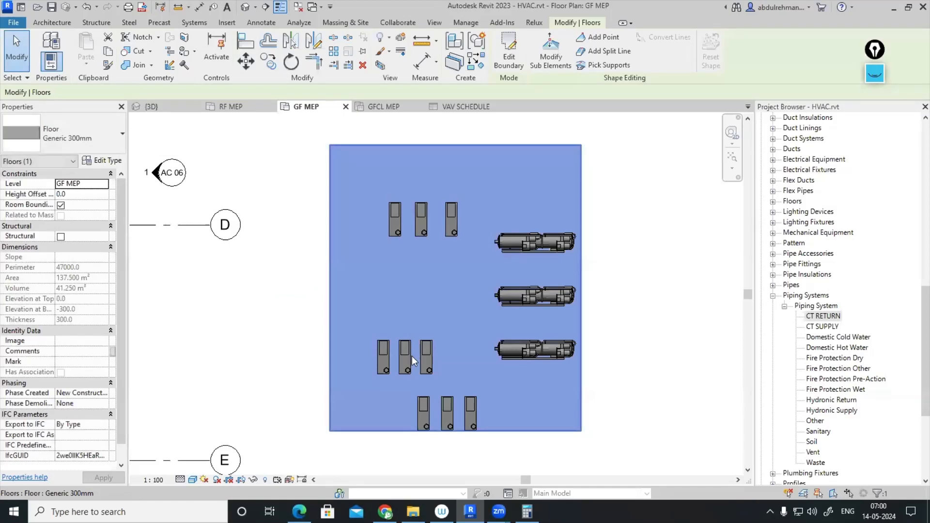
key(Escape)
click(618, 317)
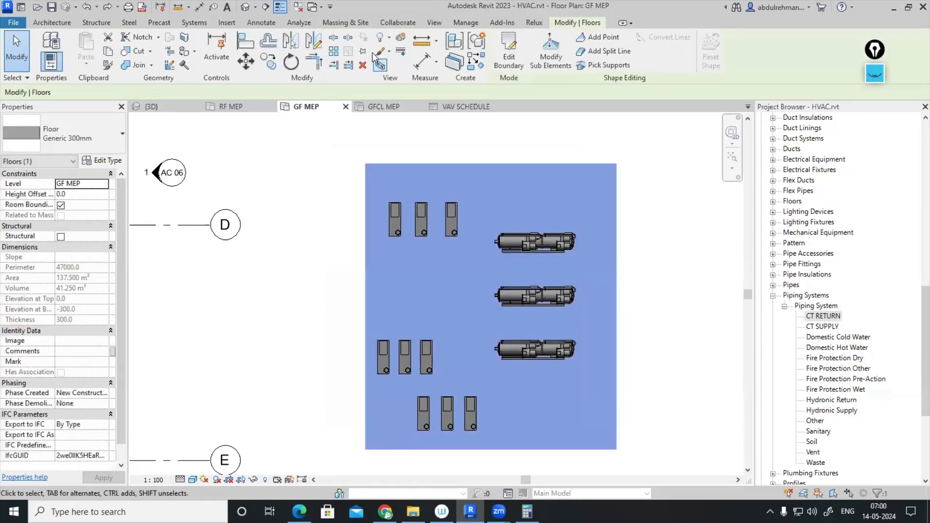
key(Escape)
click(402, 345)
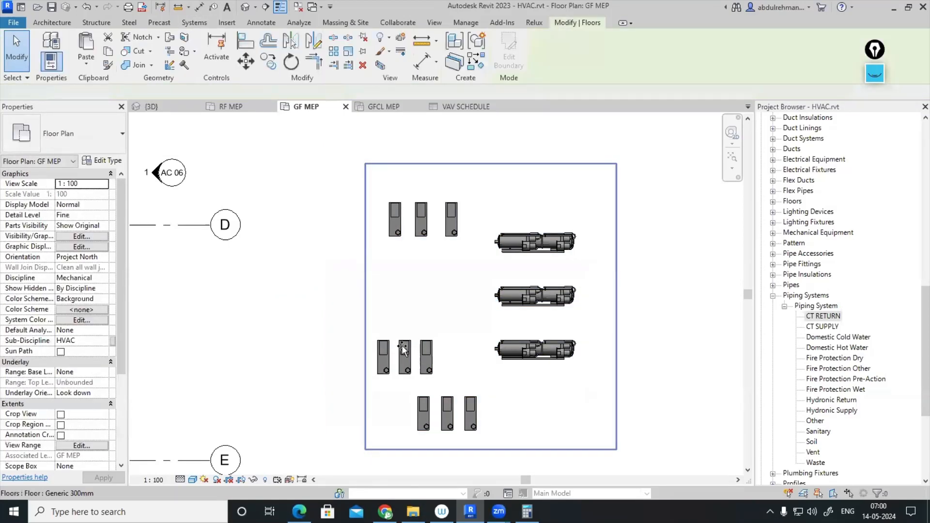
- Turn off selecting elements by face so the floor slab is not picked together with the pumps
click(16, 77)
click(9, 120)
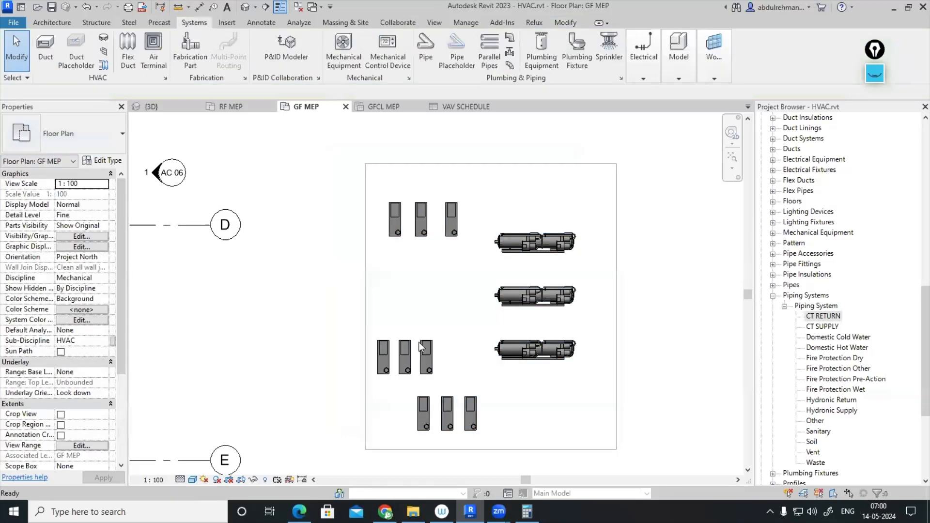
- Move the upper row of three ct pumps and the middle row of three pumps off the floor slab, past its left edge
scroll(426, 370, up, 2)
drag(459, 389, 189, 259)
scroll(372, 303, down, 1)
drag(468, 272, 226, 202)
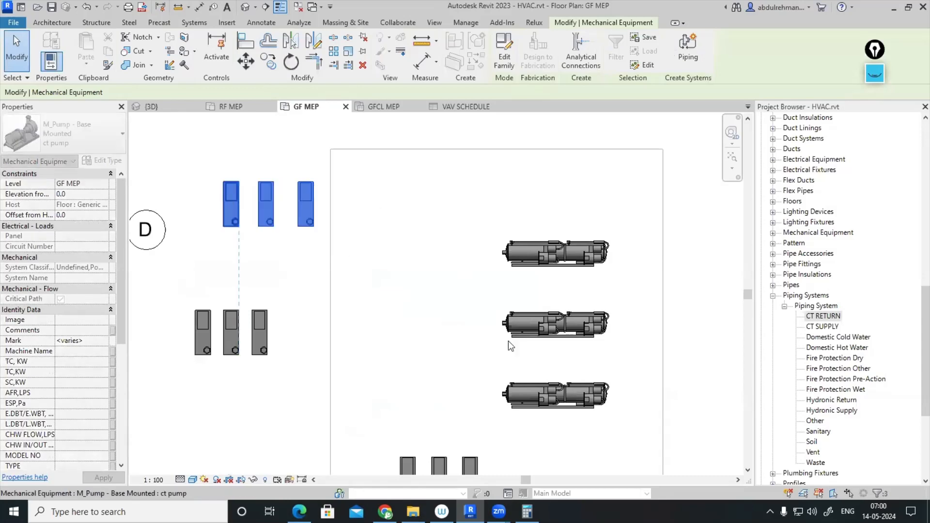
- Nudge the three water-cooled screw chillers three increments to the right on the floor slab
middle_drag(507, 341, 482, 286)
drag(454, 188, 616, 374)
key(Right)
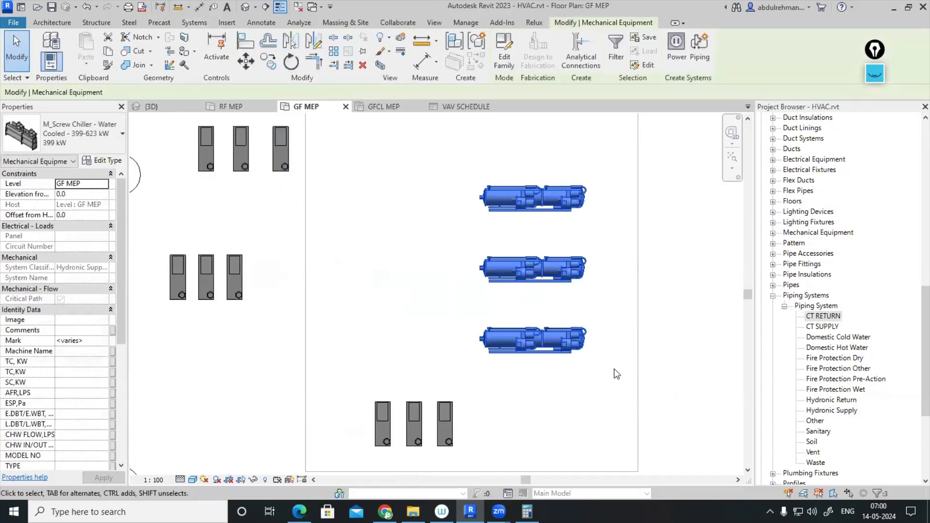
key(Right)
key(Right)
click(580, 376)
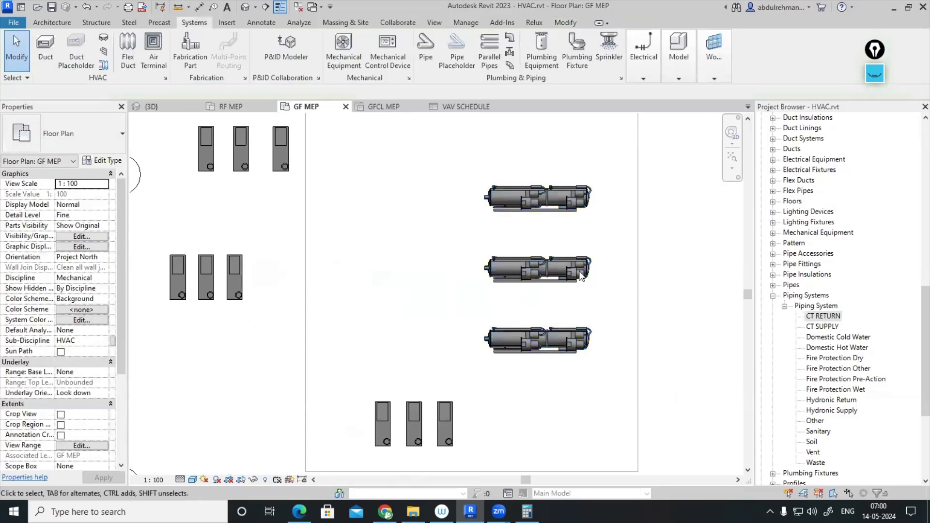
- Examine the hydronic supply and return connectors available on the uppermost screw chiller for pipe drawing, then cancel
click(574, 209)
scroll(470, 198, up, 3)
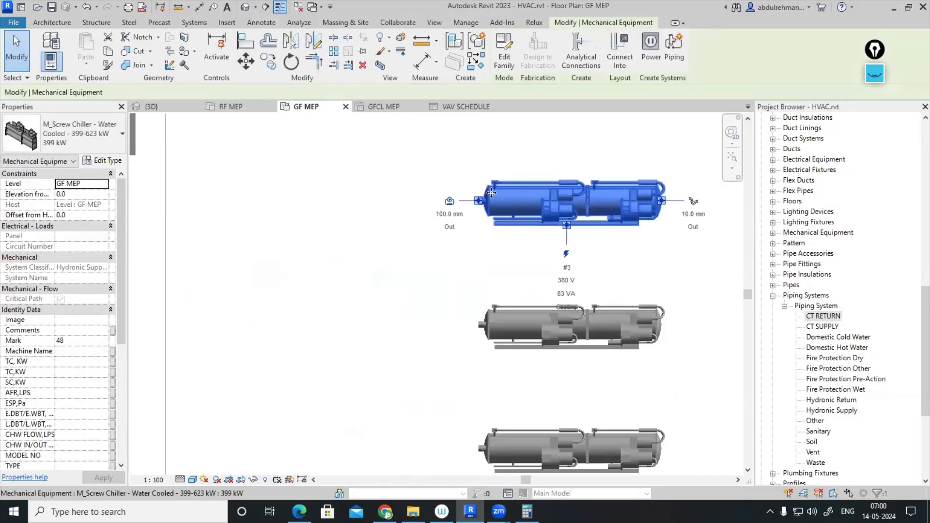
click(445, 203)
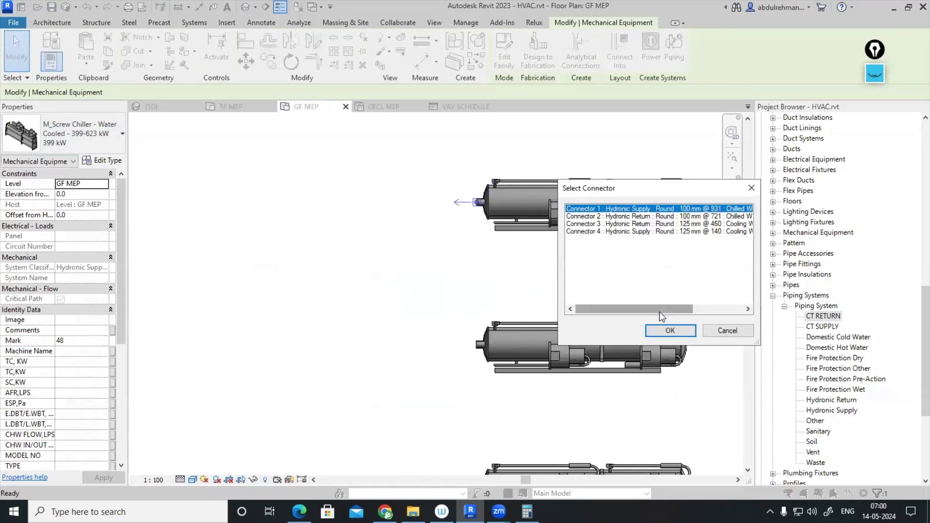
mouse_move(659, 312)
mouse_down()
mouse_move(697, 312)
mouse_move(651, 307)
mouse_up()
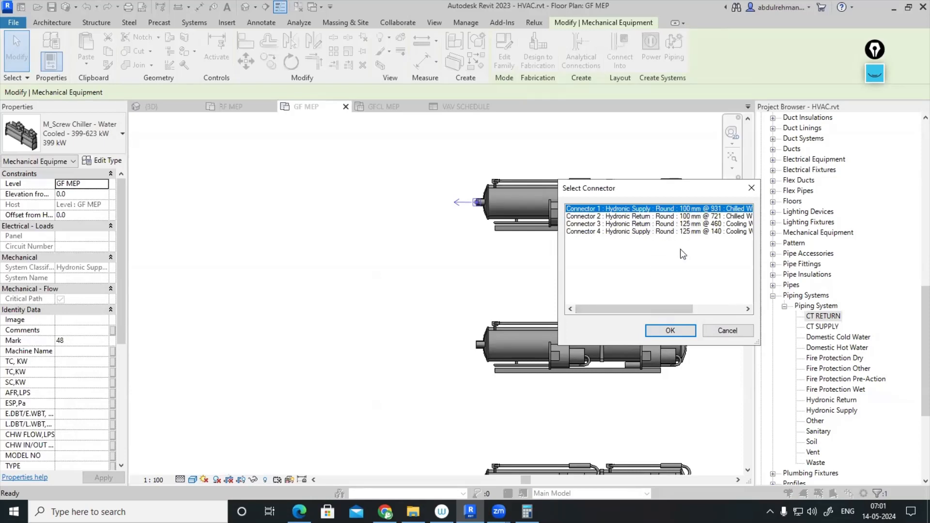
click(754, 188)
key(Escape)
key(Escape)
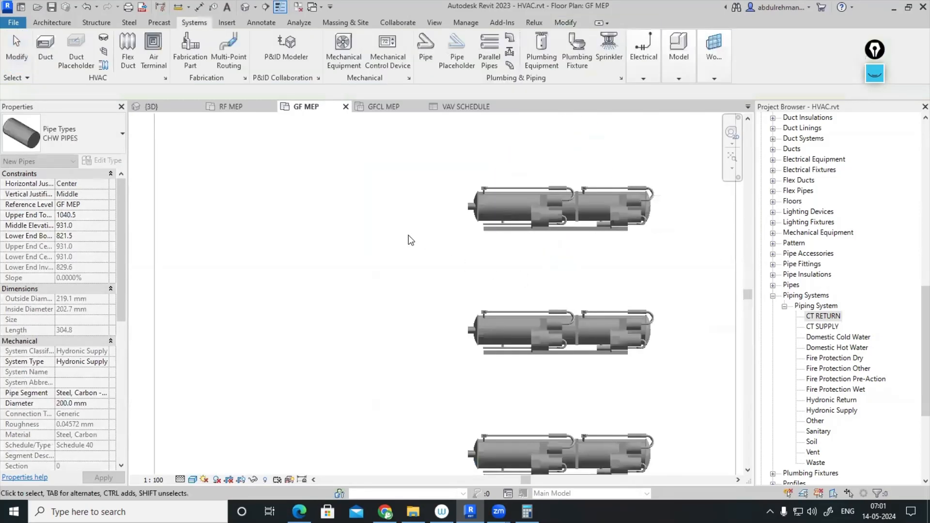
- Move the rightmost primary pump of the lower row up into the open floor area beside the chillers
scroll(411, 241, down, 3)
click(405, 407)
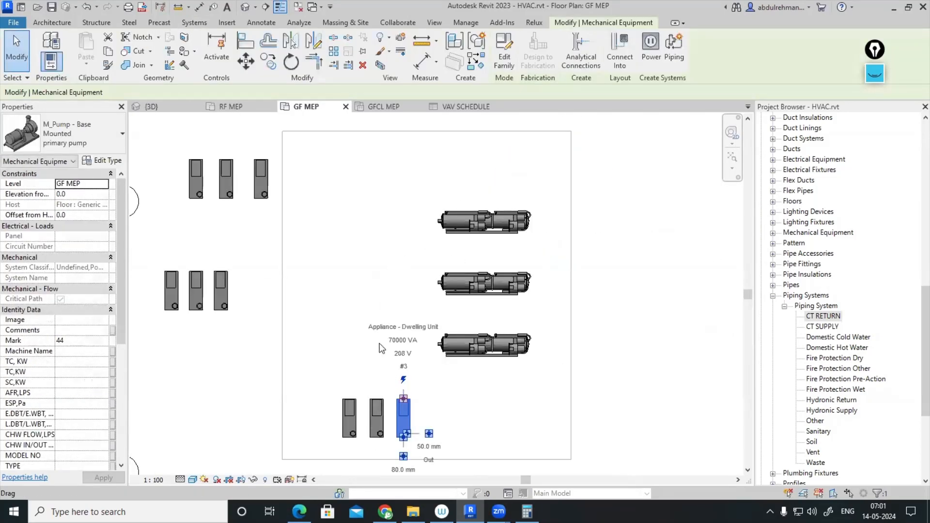
scroll(339, 334, down, 5)
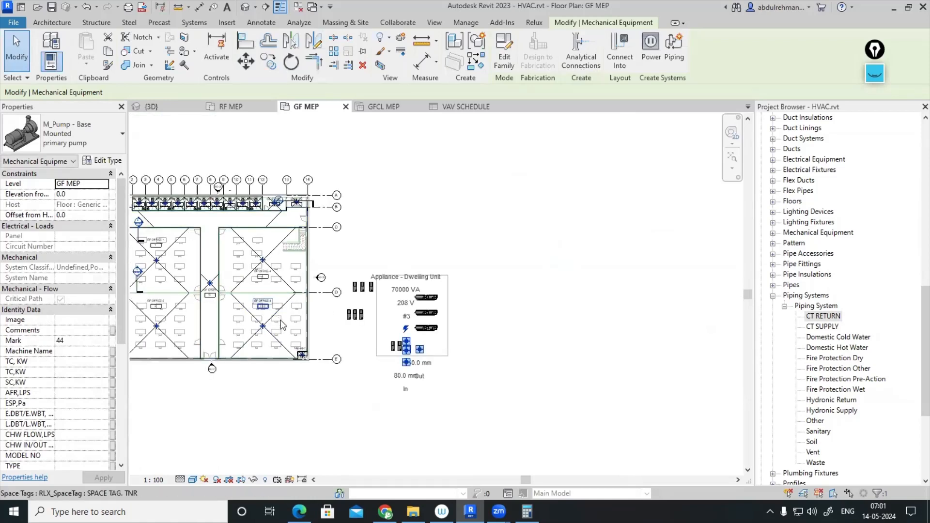
scroll(453, 278, up, 4)
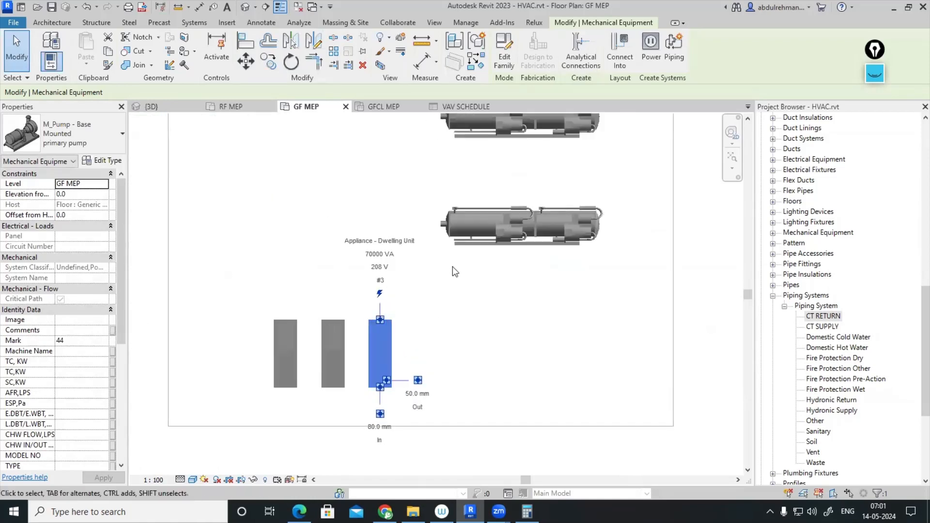
drag(382, 344, 335, 154)
middle_drag(486, 348, 586, 457)
drag(430, 266, 415, 195)
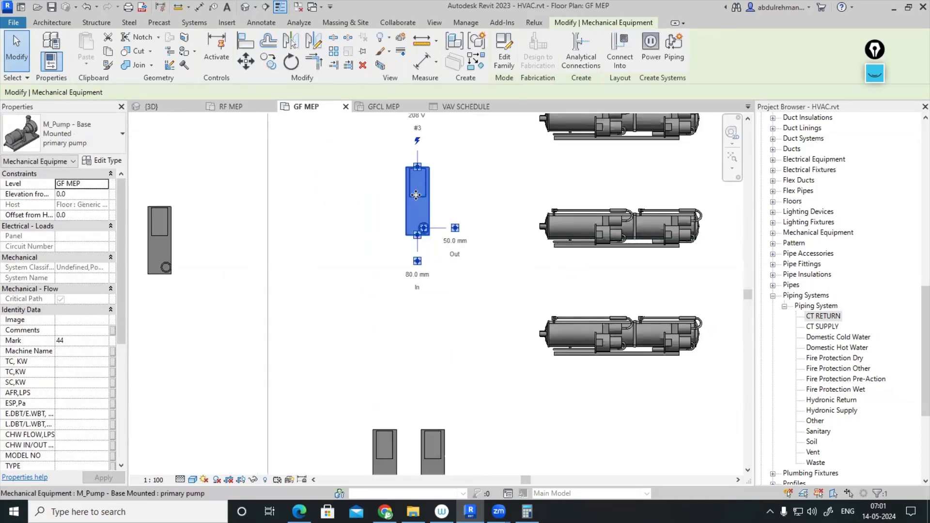
- Rotate the moved primary pump horizontally with its inlet facing away from the chillers, and place it beside the uppermost chiller
scroll(415, 195, up, 4)
key(space)
middle_drag(462, 223, 445, 367)
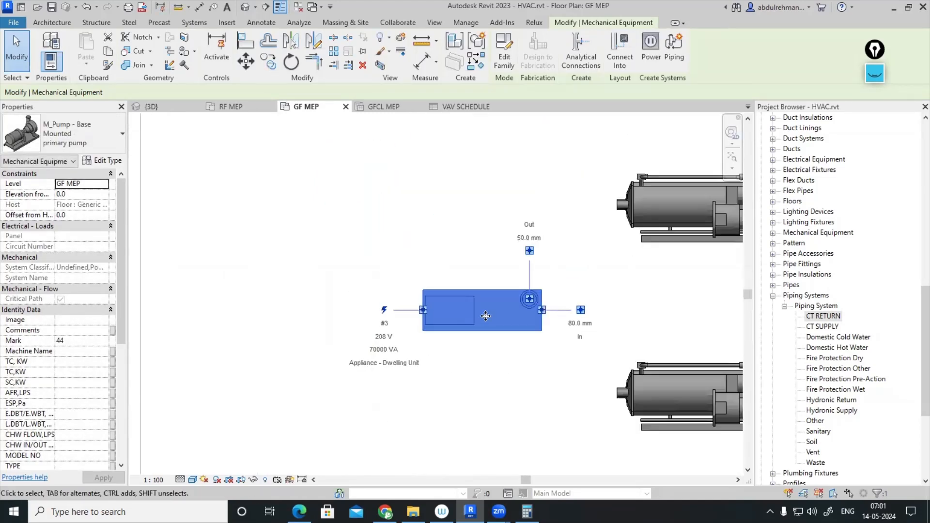
drag(486, 316, 424, 215)
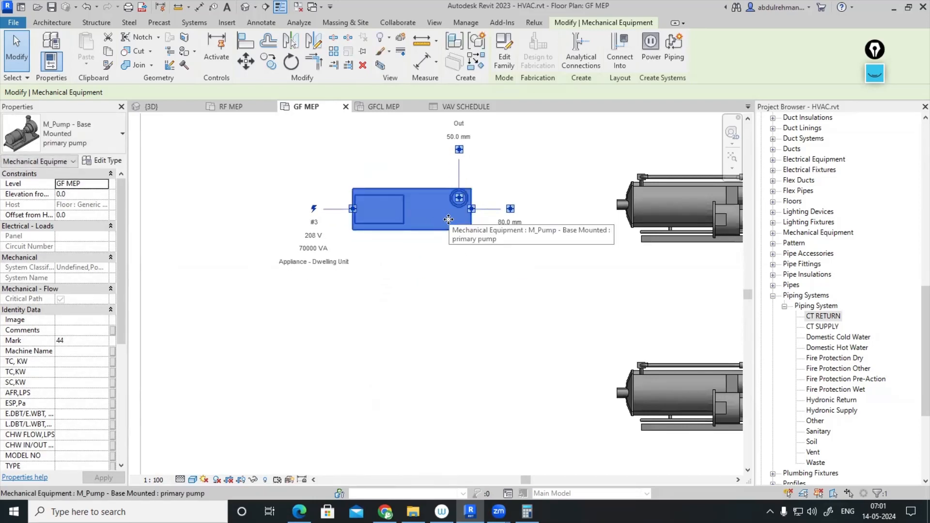
key(space)
key(space)
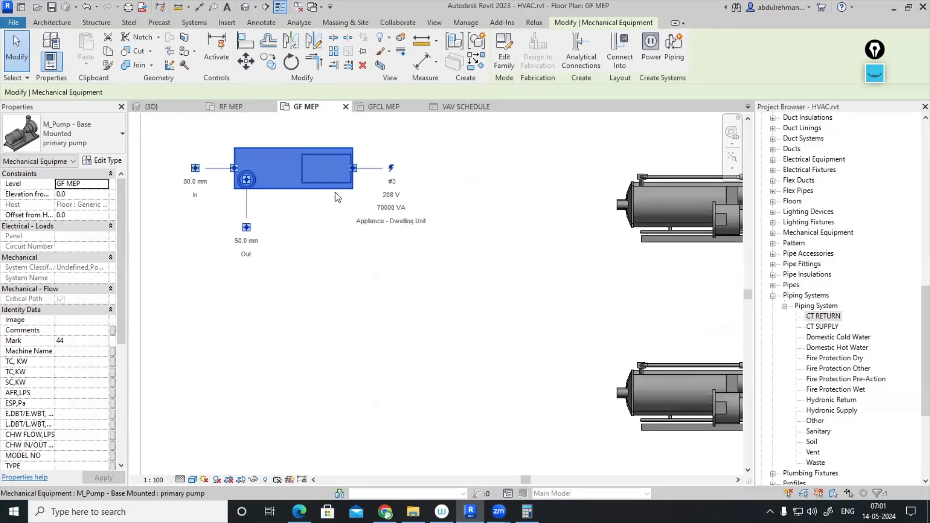
key(space)
key(space)
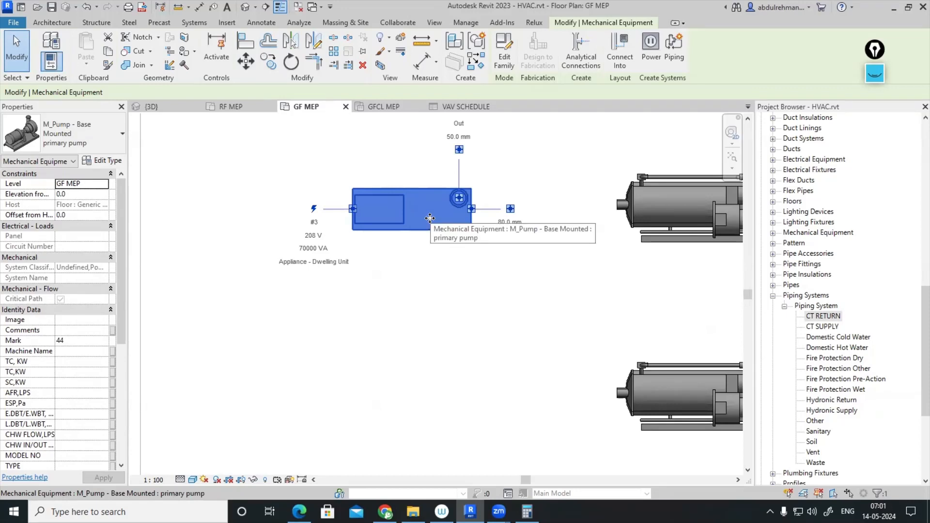
key(space)
key(space)
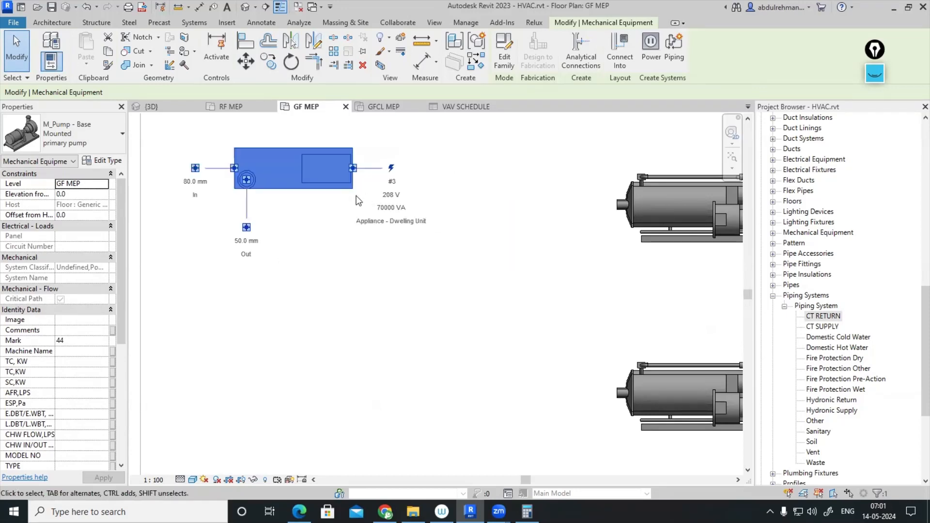
drag(289, 169, 429, 216)
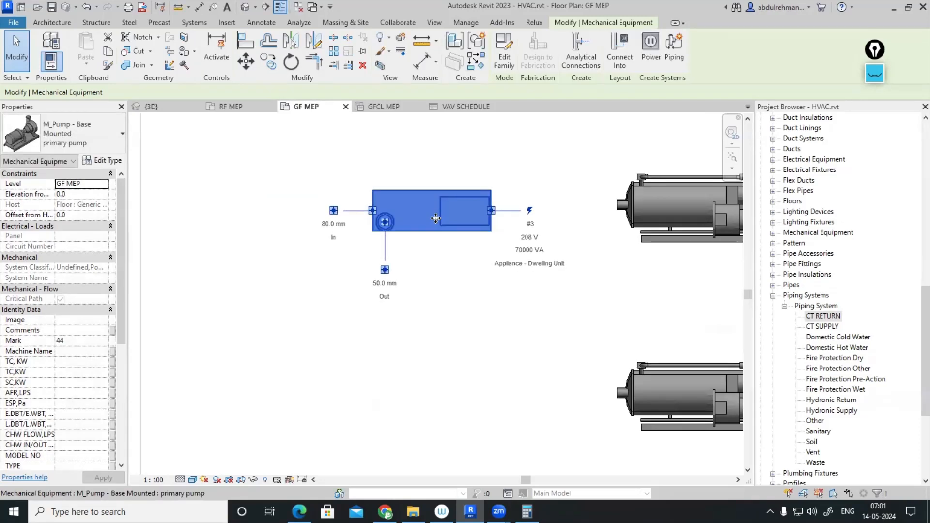
- Rotate the left one of the two remaining lower primary pumps to match and place it beside the middle chiller
scroll(433, 215, down, 3)
scroll(449, 337, down, 1)
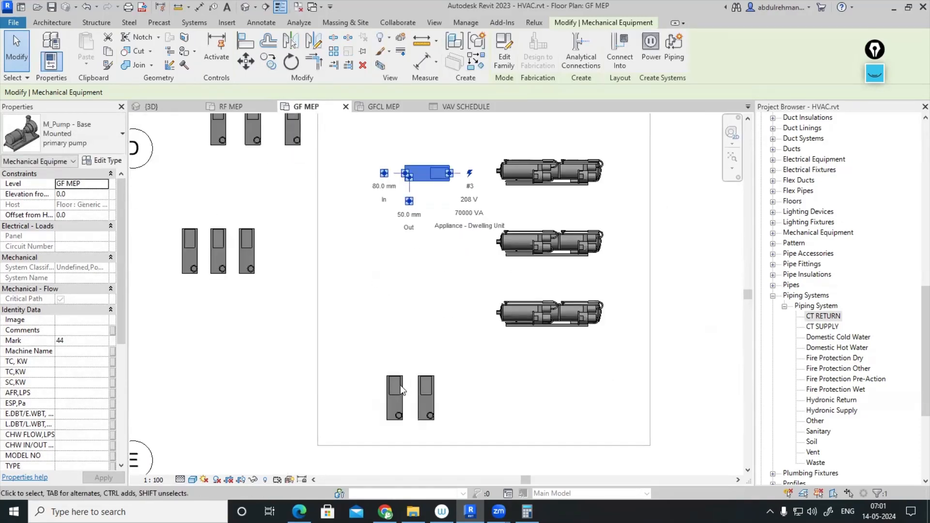
click(417, 400)
key(space)
key(space)
key(space)
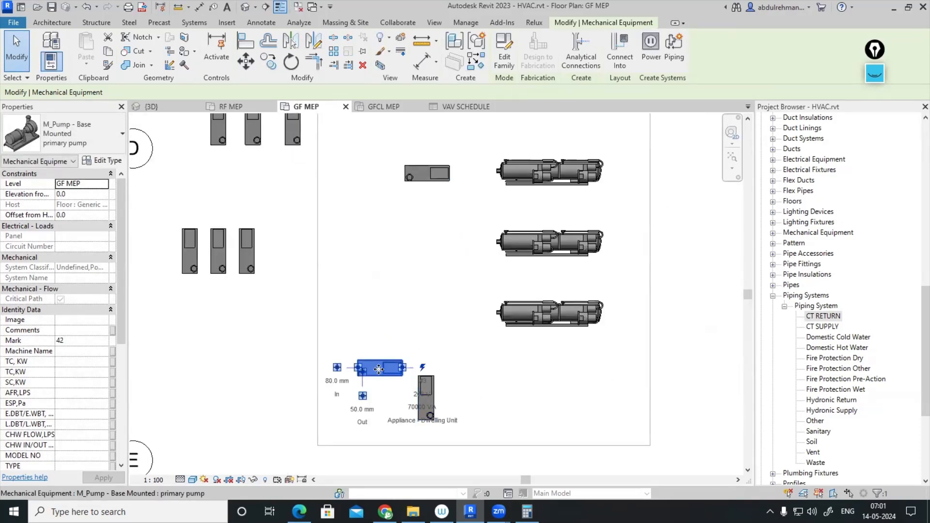
drag(375, 368, 422, 240)
- Rotate the last lower primary pump to match and place it beside the lowest chiller, aligned with the middle pump
click(428, 402)
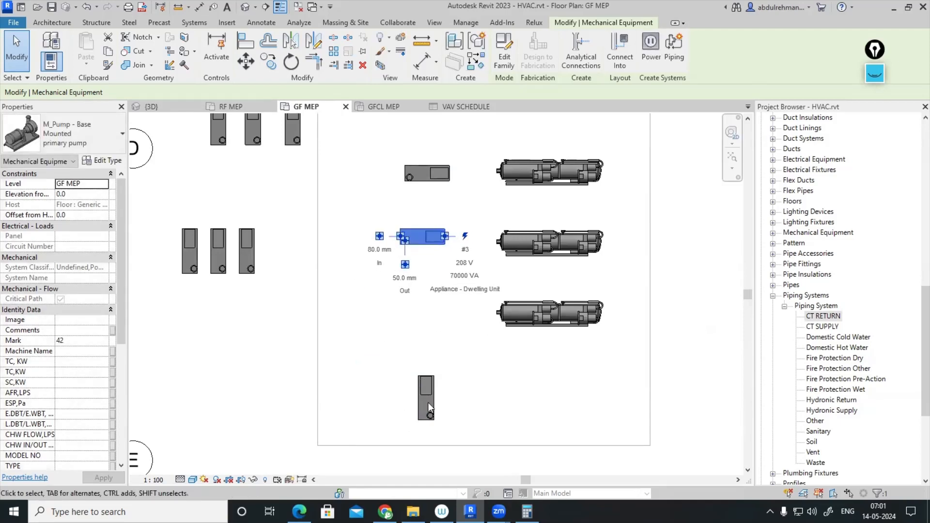
key(space)
key(space)
key(space)
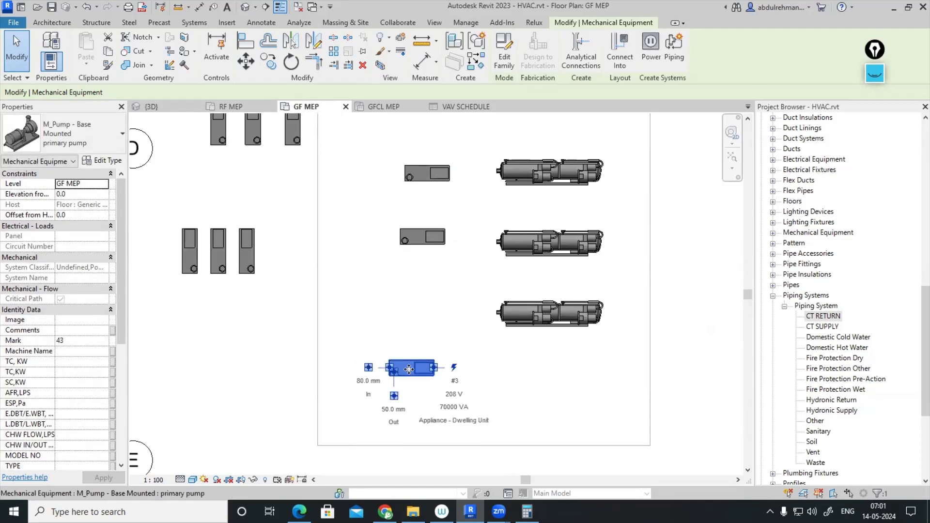
drag(408, 370, 419, 315)
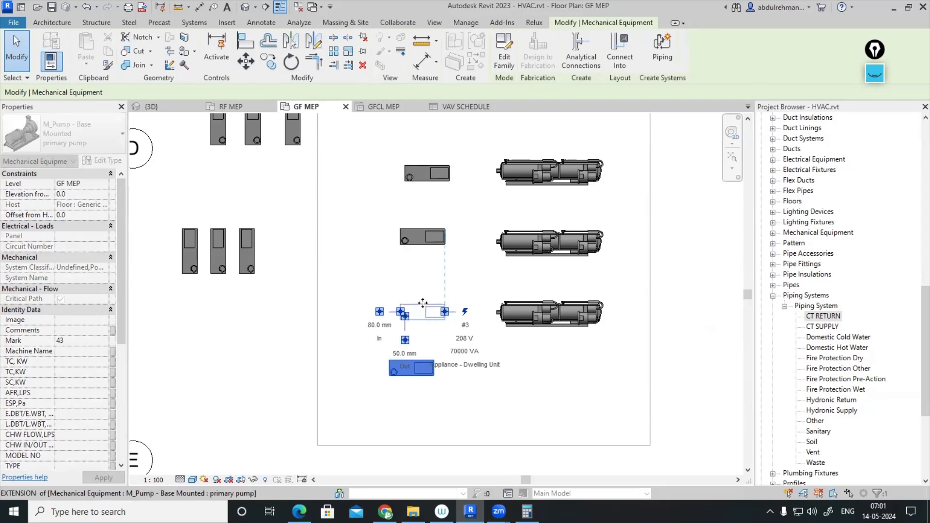
- Set the primary pump type's suction nominal diameter and discharge nominal diameter to 100 mm each
scroll(420, 248, up, 2)
click(420, 229)
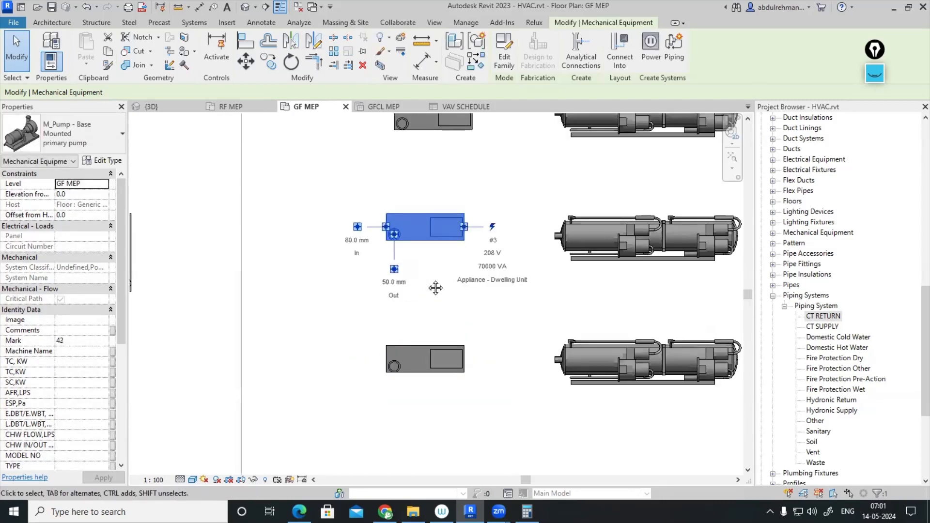
middle_drag(406, 233, 441, 252)
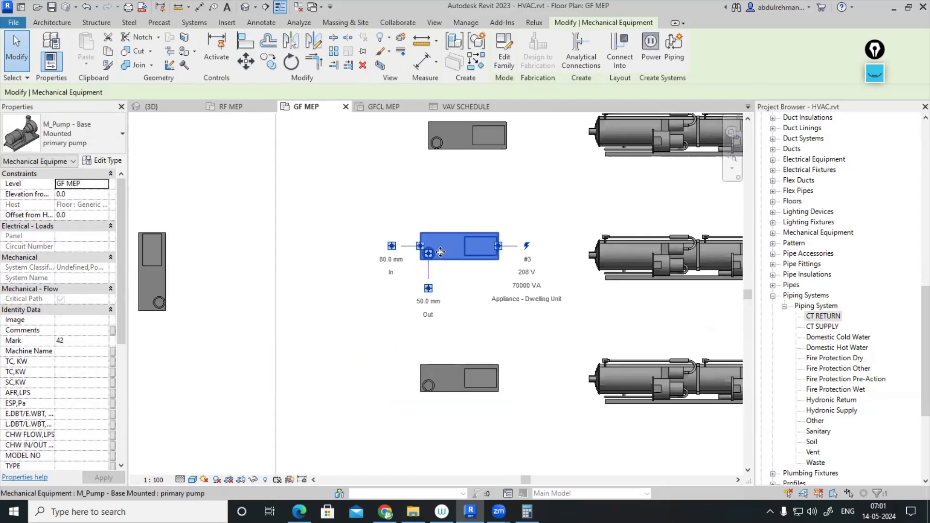
click(103, 161)
scroll(721, 344, down, 5)
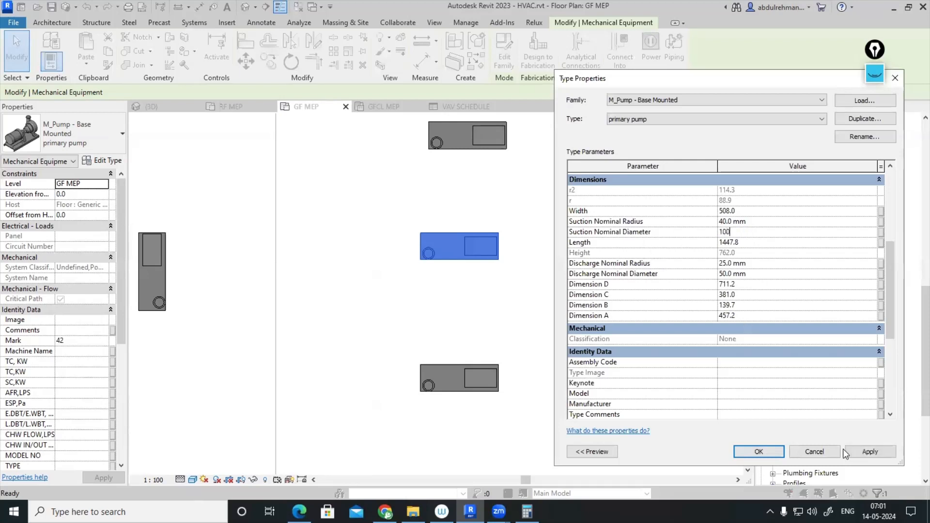
click(864, 452)
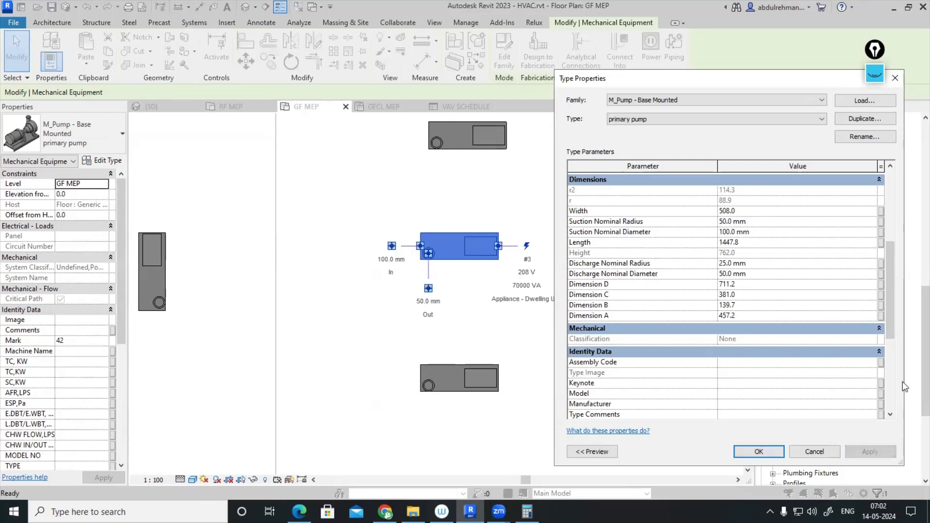
mouse_move(894, 306)
mouse_down()
mouse_move(896, 392)
mouse_move(890, 292)
mouse_up()
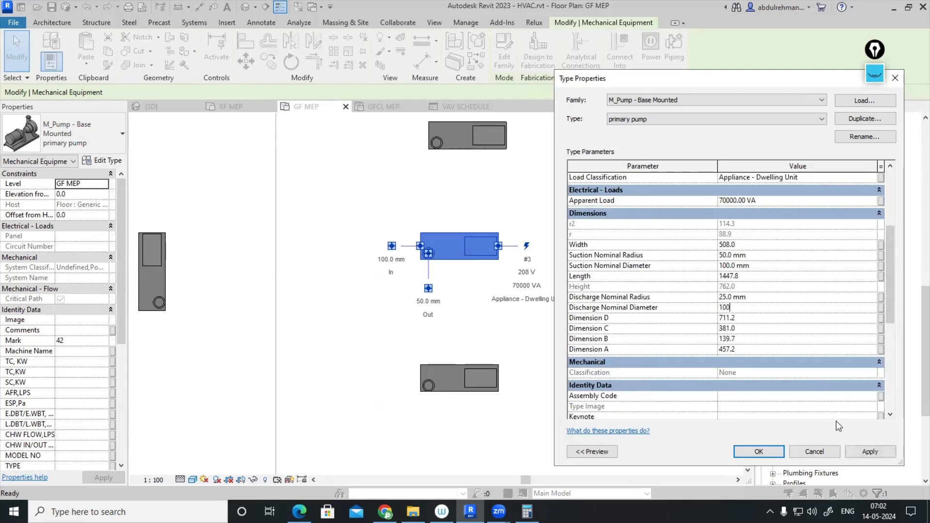
click(868, 452)
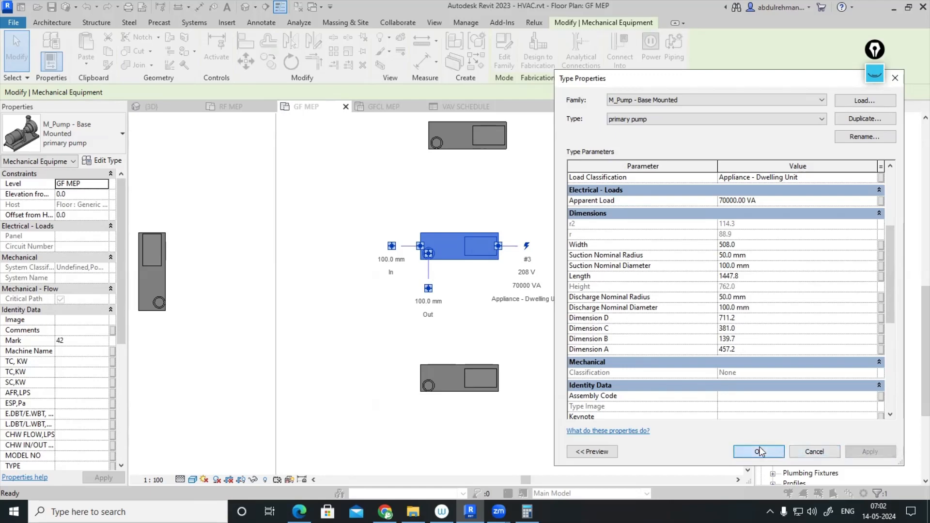
click(759, 451)
scroll(545, 214, up, 5)
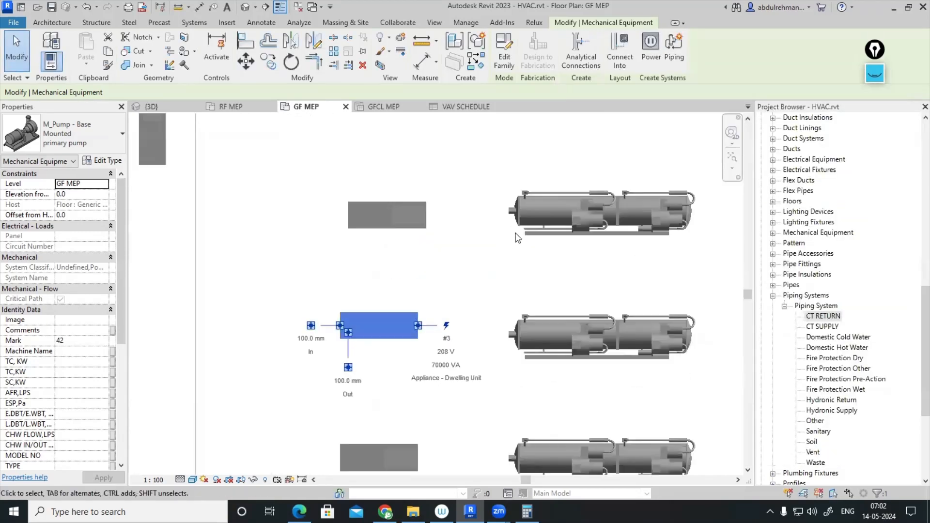
key(Escape)
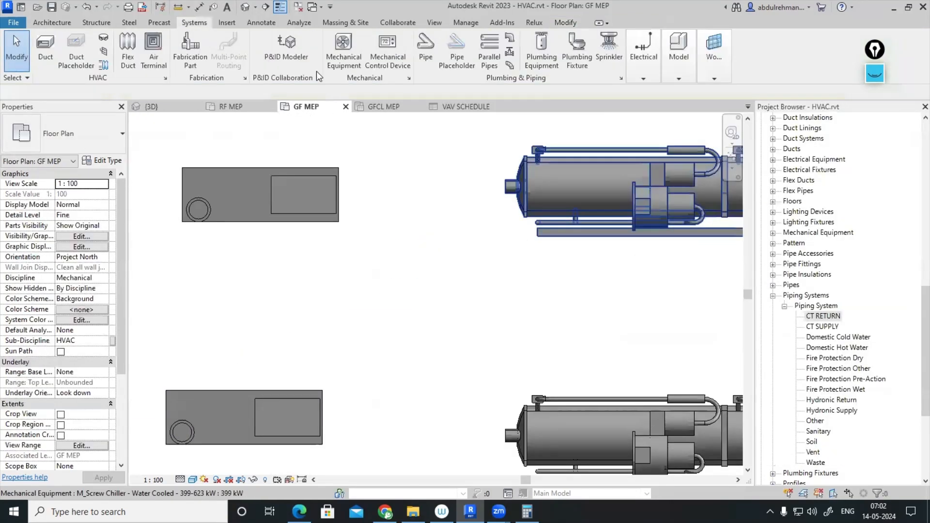
- Draw a horizontal building section between the upper and middle pump-chiller pairs, spanning both and looking toward the uppermost pair
click(266, 6)
scroll(415, 262, down, 5)
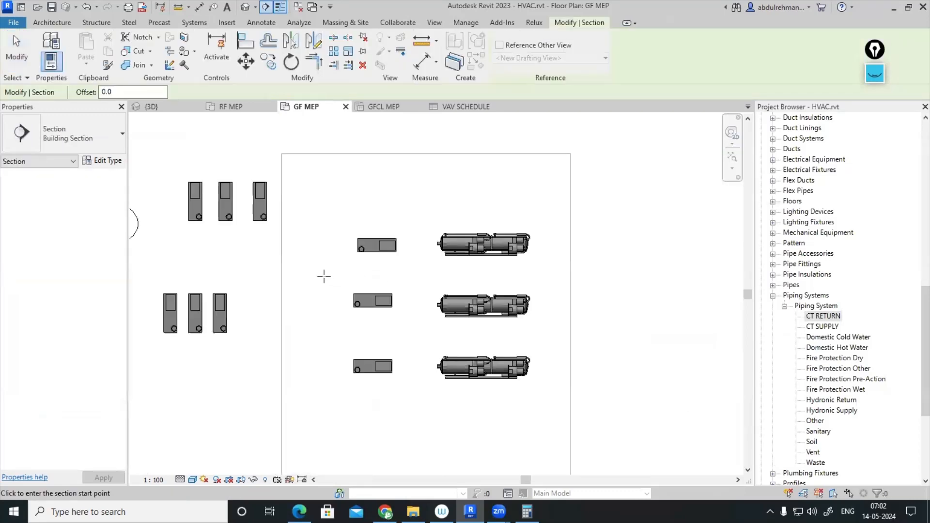
click(323, 275)
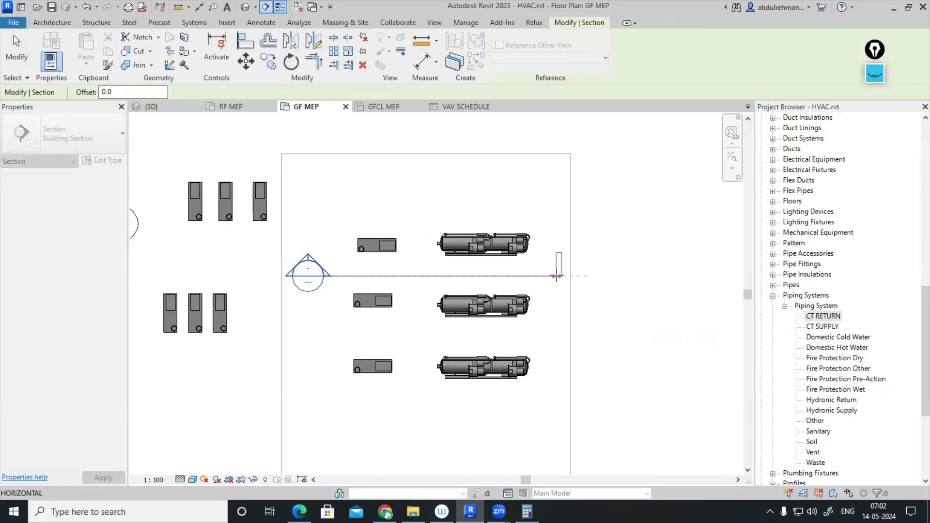
click(556, 276)
key(Escape)
key(Escape)
- Set the elevation from level of all three water-cooled screw chillers to 200
click(482, 245)
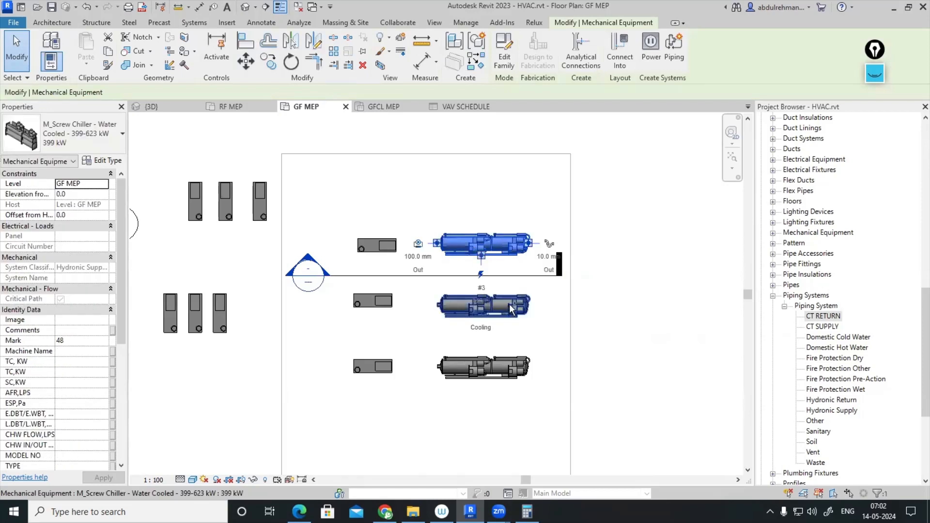
ctrl+click(509, 360)
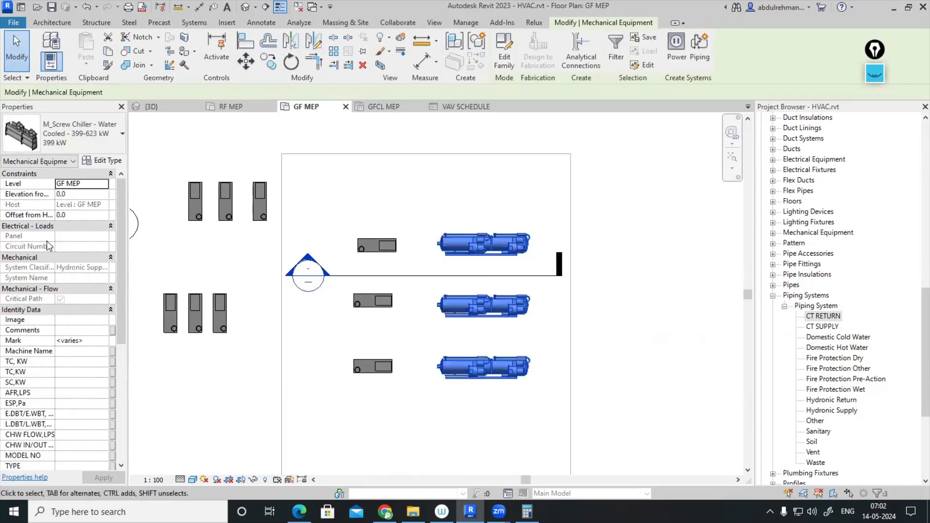
click(72, 195)
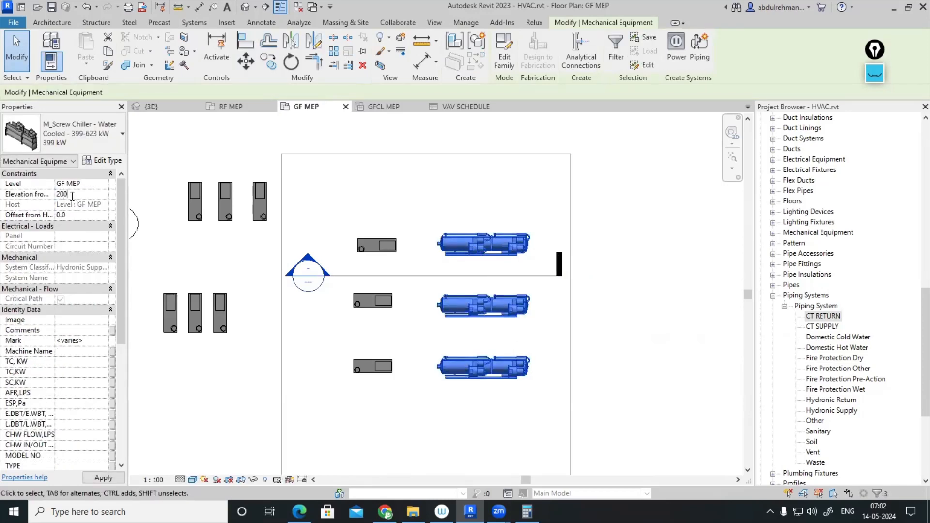
click(668, 307)
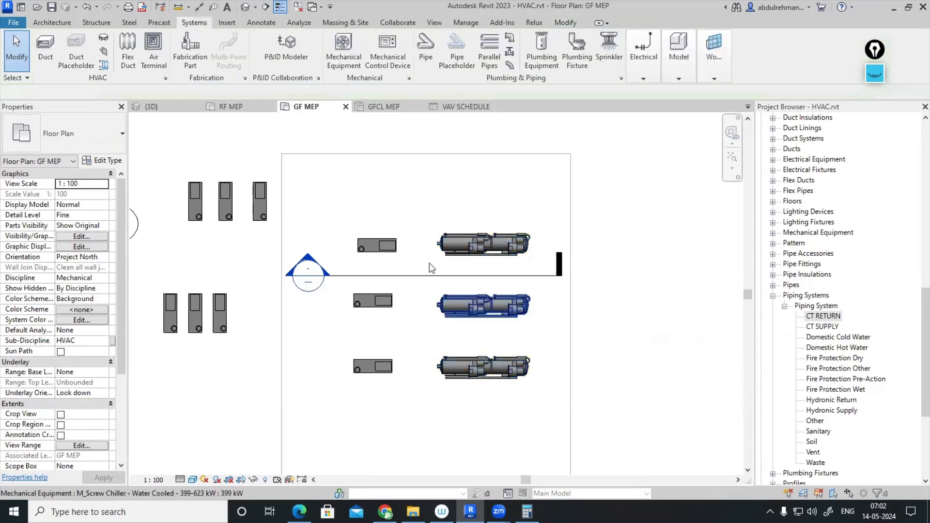
- Open the new section view and extend its crop region upward well above the chiller's full height
double_click(312, 264)
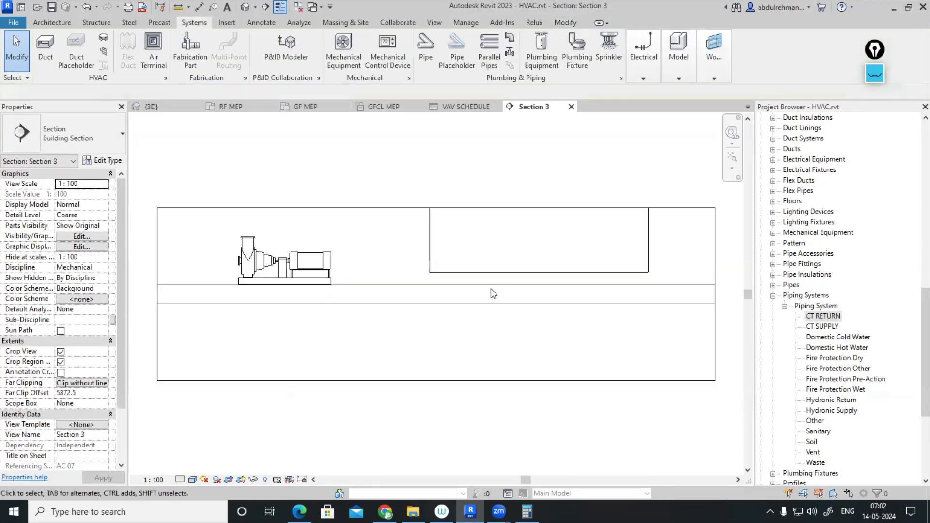
scroll(452, 363, down, 2)
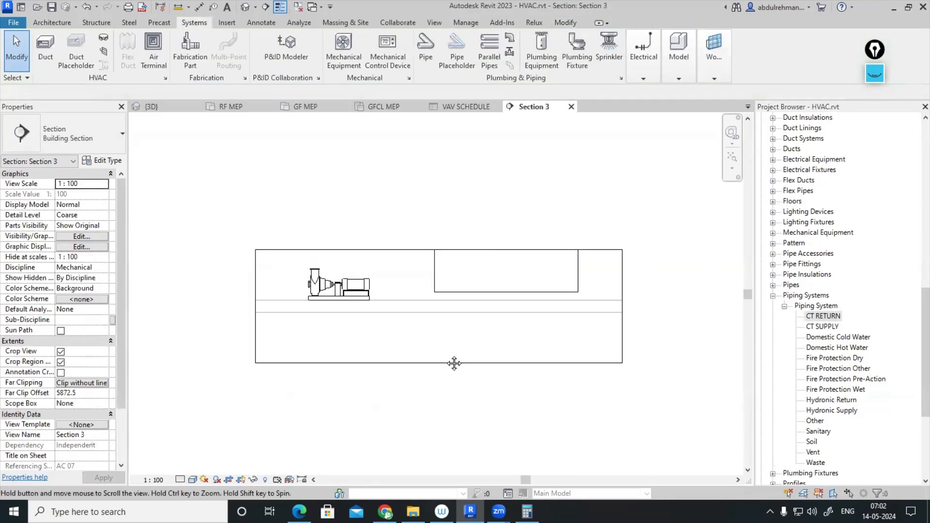
click(400, 273)
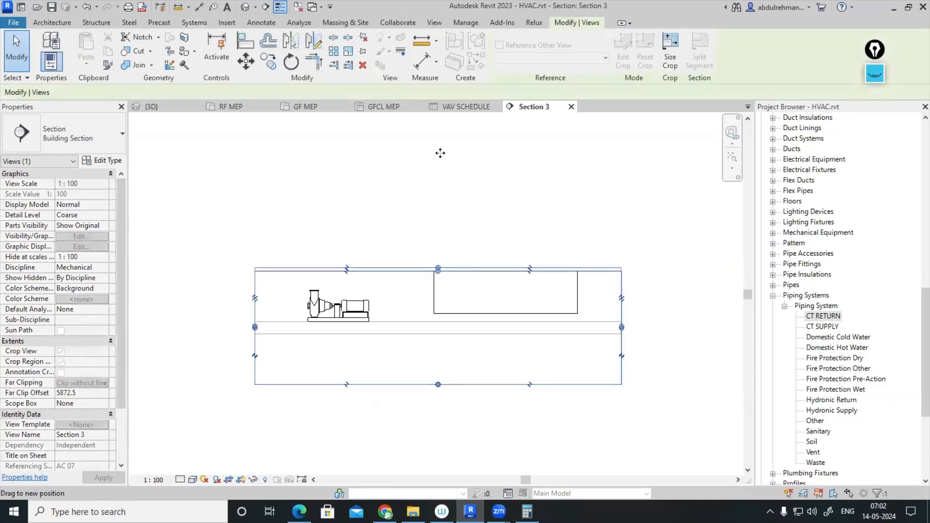
drag(440, 153, 438, 135)
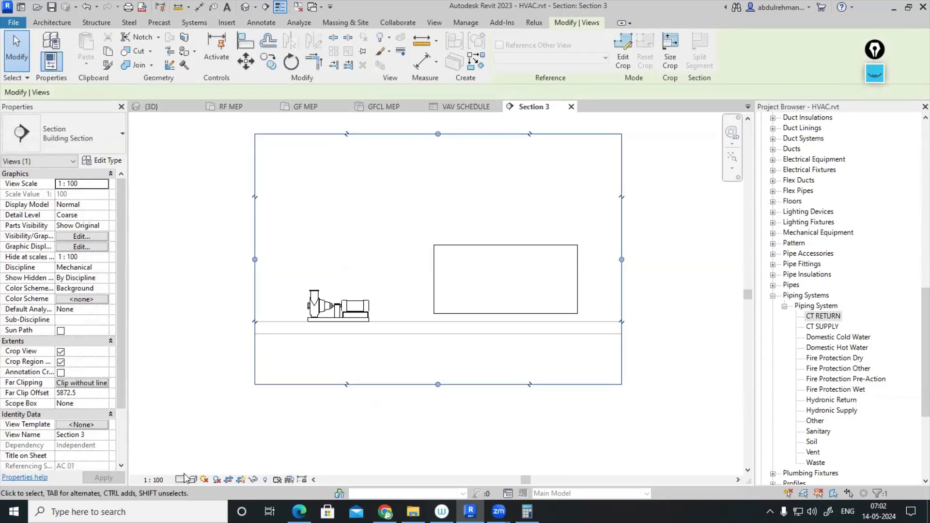
- Save the project from the save reminder
click(180, 479)
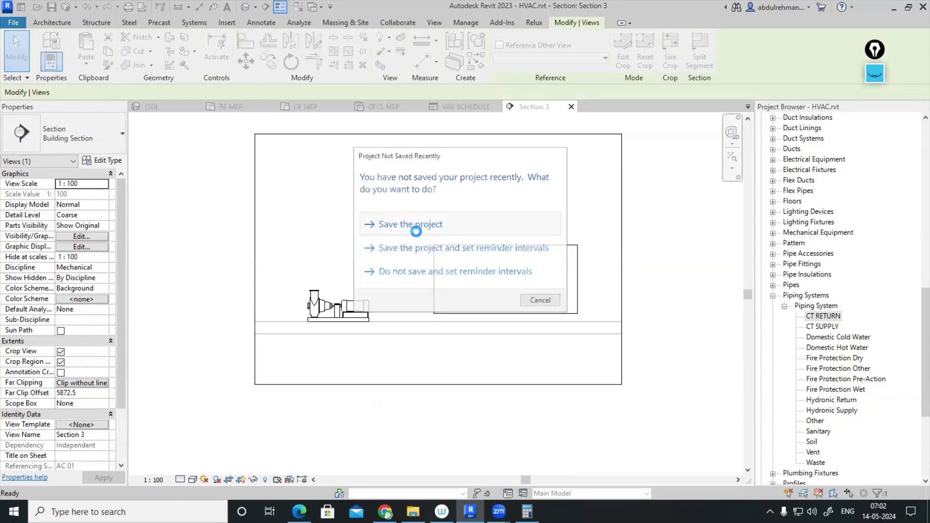
click(417, 224)
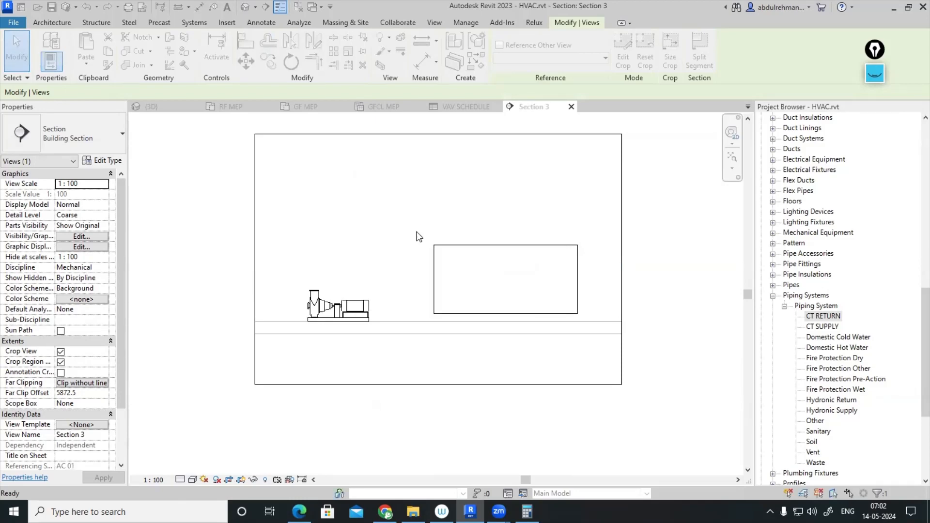
- Draw a horizontal 100 mm pipe about 540 mm long outward from the pump's inlet connector
click(419, 237)
scroll(310, 308, up, 3)
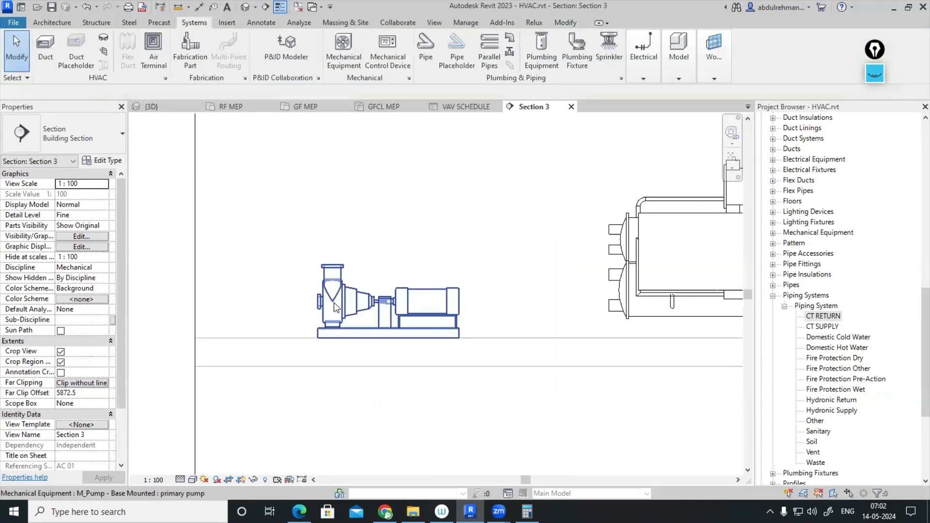
click(334, 307)
click(272, 310)
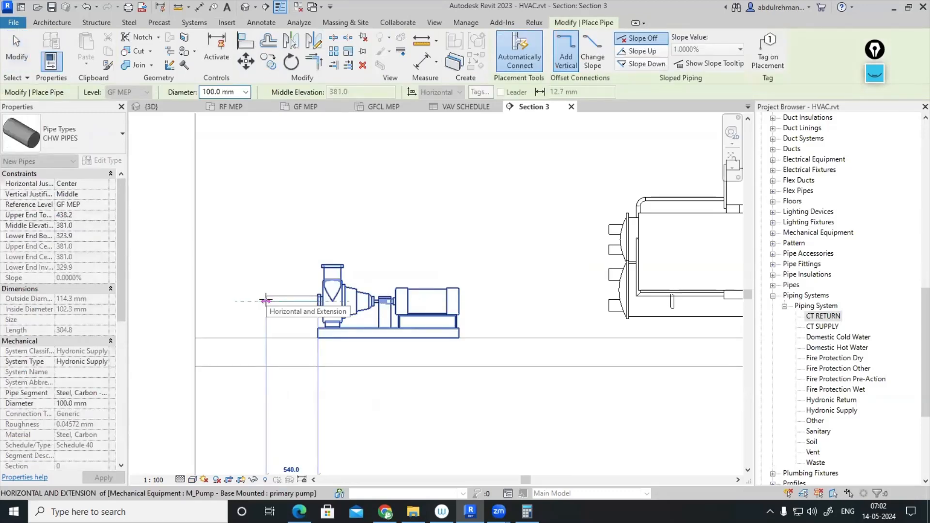
click(266, 301)
key(Escape)
key(Escape)
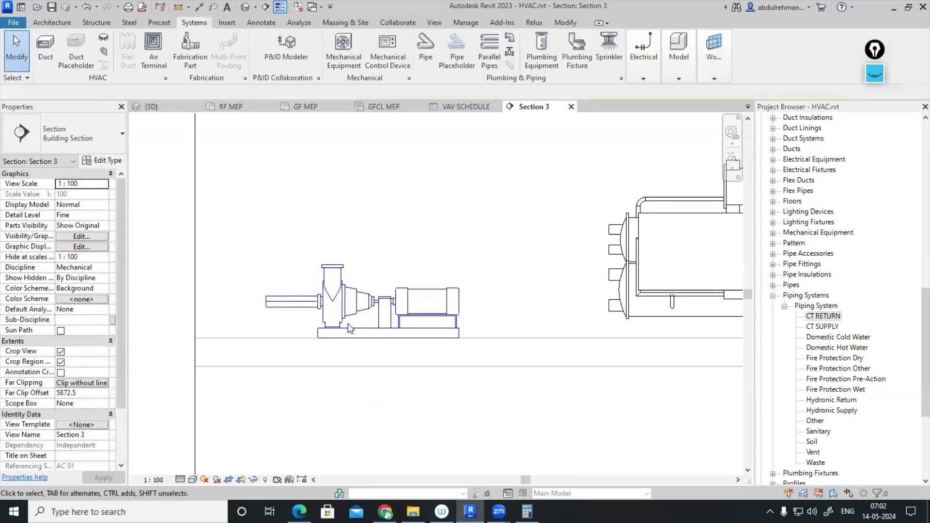
- Draw a vertical 100 mm pipe about 1700 mm long upward from the pump's outlet connector
scroll(349, 330, down, 2)
click(345, 296)
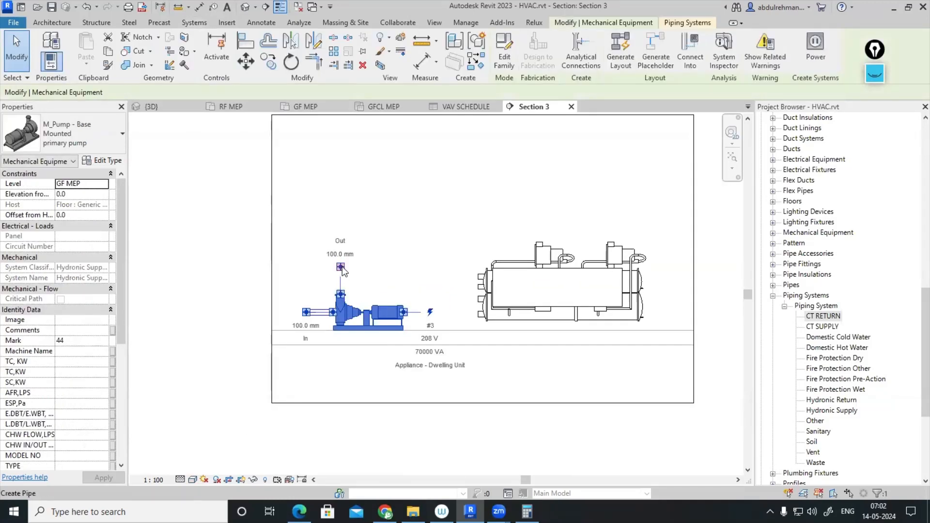
click(341, 267)
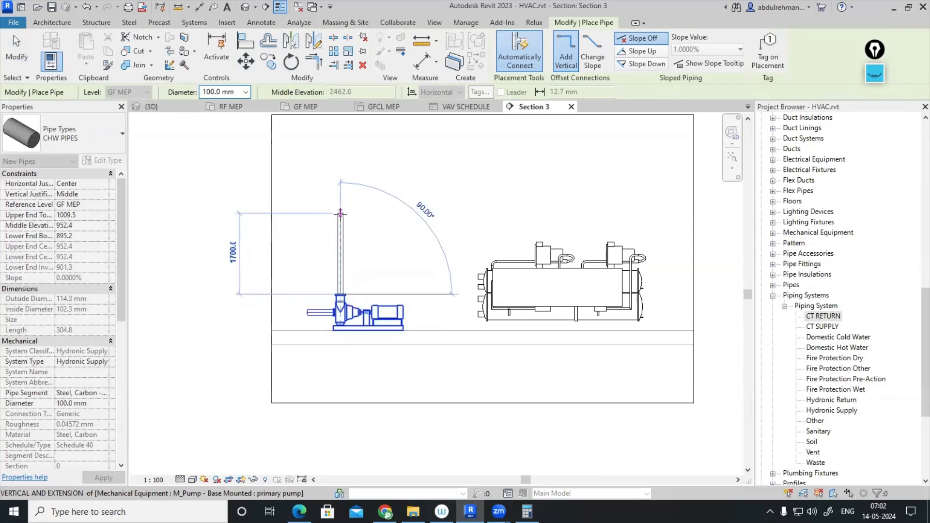
click(340, 214)
key(Escape)
key(Escape)
scroll(446, 307, up, 1)
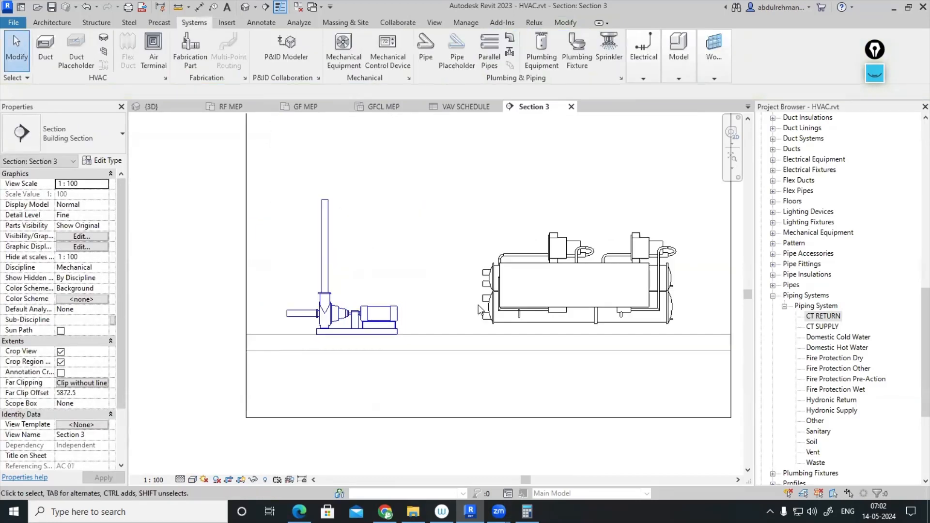
- Draw a short horizontal pipe toward the pump from the chiller's 100 mm inlet connector
click(507, 296)
scroll(426, 271, up, 5)
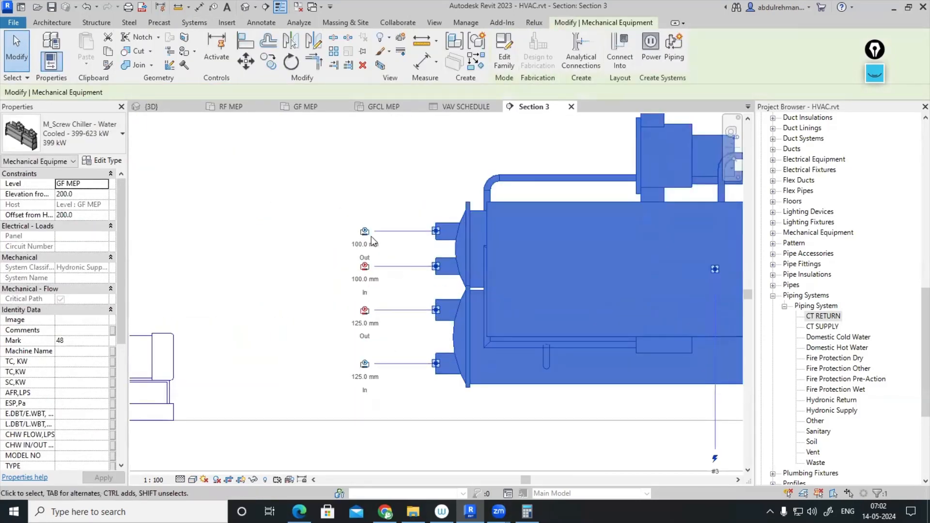
click(365, 267)
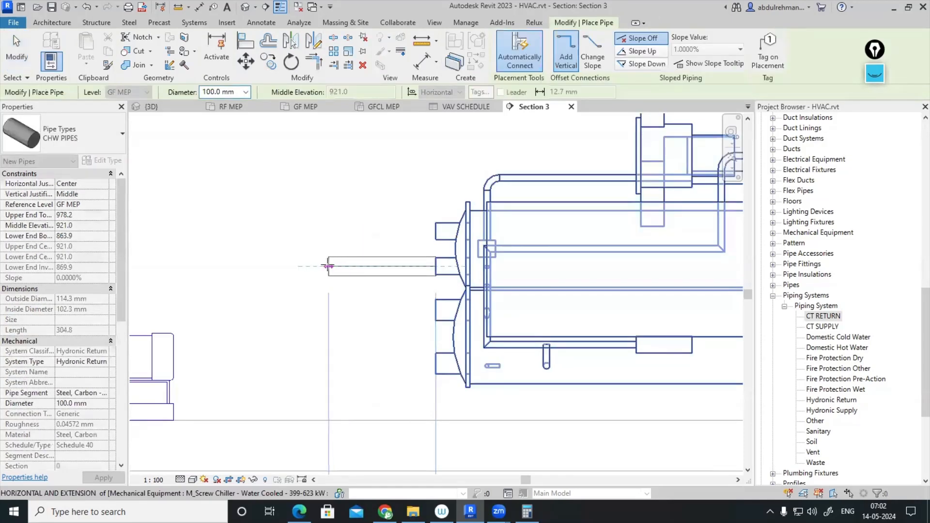
key(Escape)
key(Escape)
scroll(388, 305, down, 5)
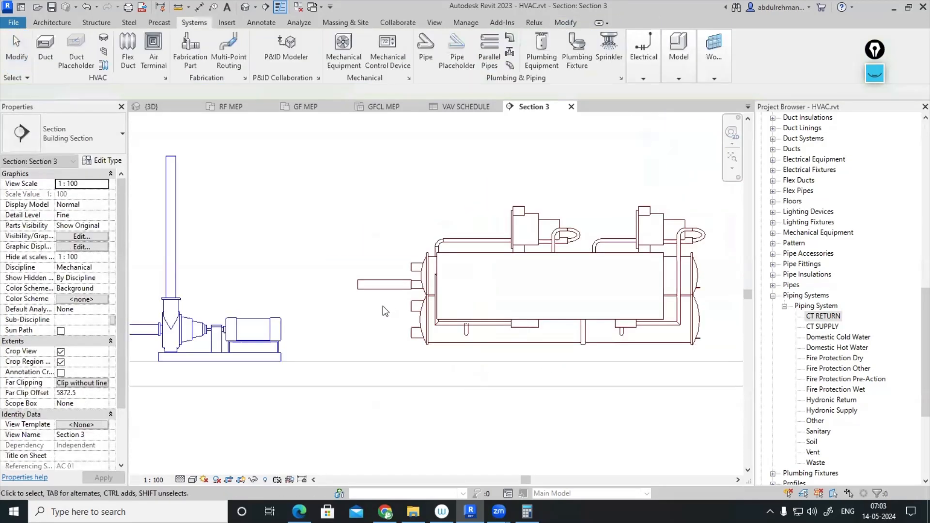
scroll(220, 330, up, 2)
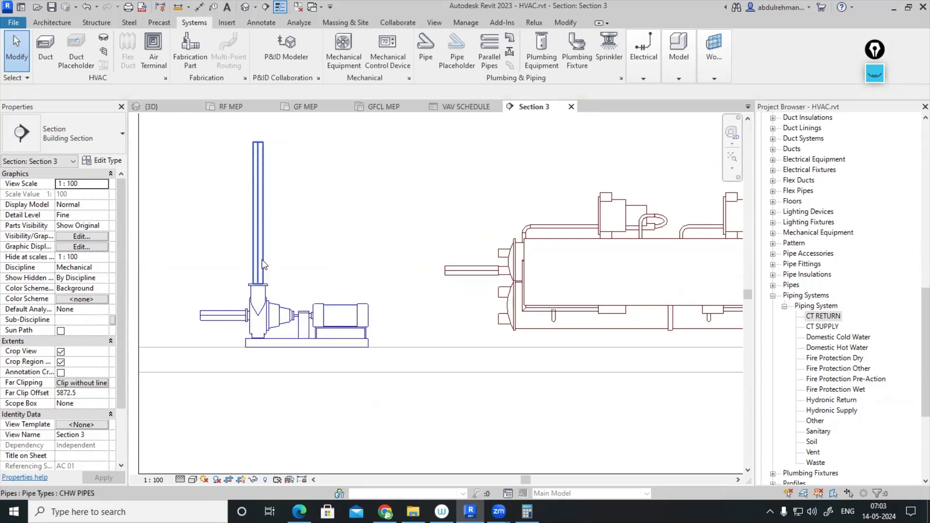
- Continue the pump's riser from its upper end with a horizontal pipe about 1035 mm long toward the chiller
click(260, 154)
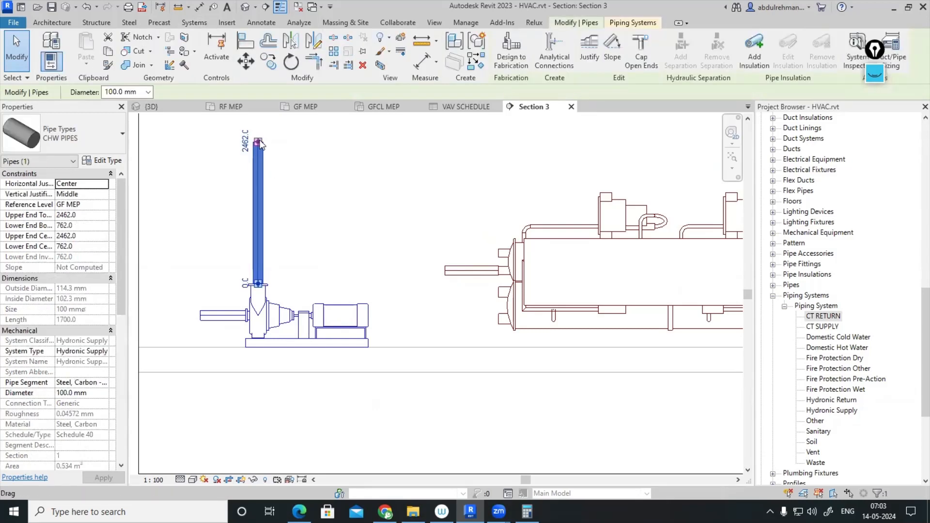
right_click(258, 142)
click(301, 195)
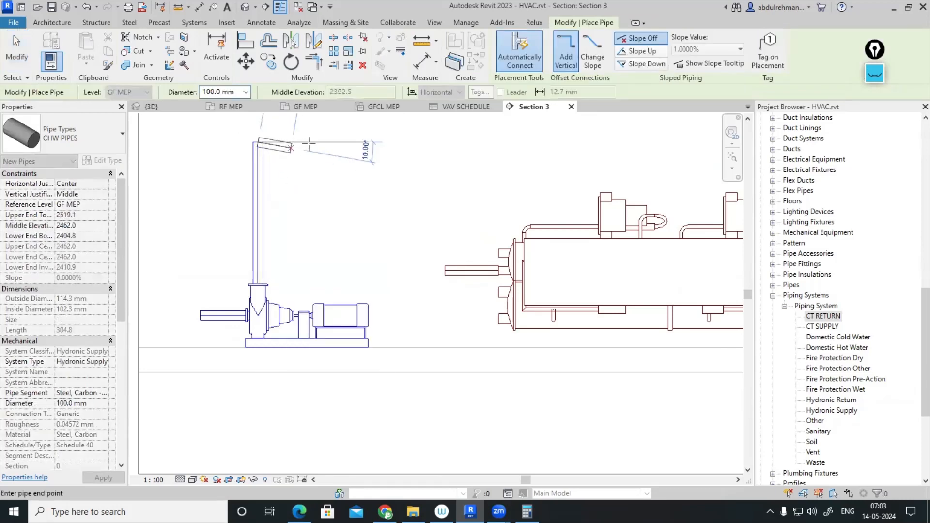
click(361, 143)
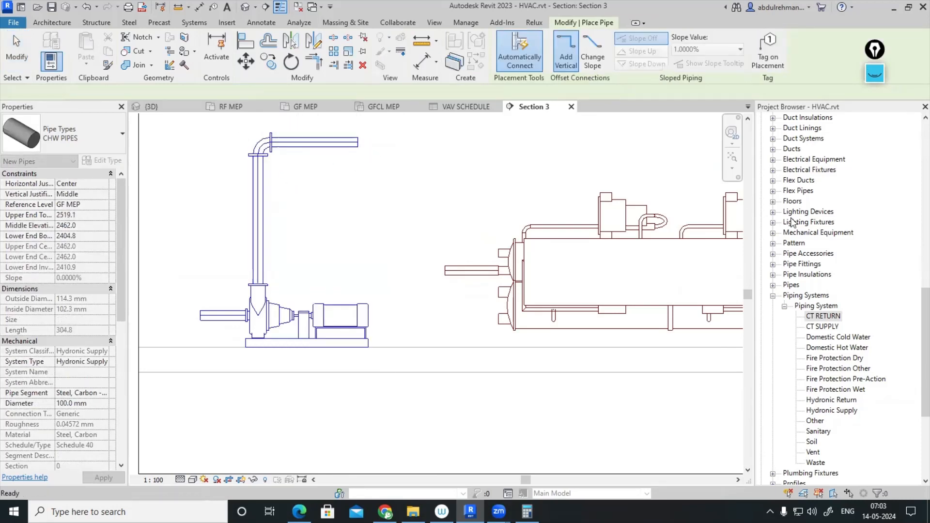
key(Escape)
key(Escape)
- Collapse the Piping Systems and Families groups and open the GF MEP floor plan at the uppermost pump-chiller pair
click(772, 295)
scroll(767, 271, up, 9)
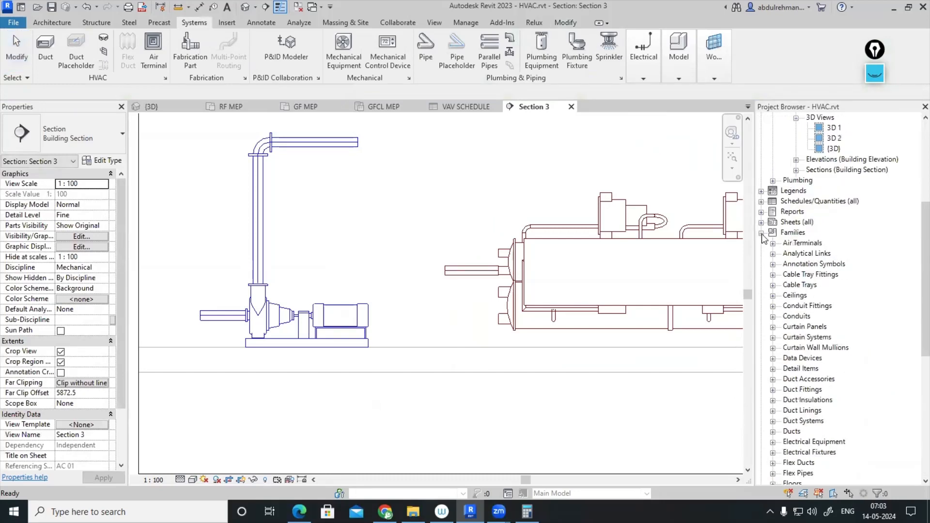
click(761, 234)
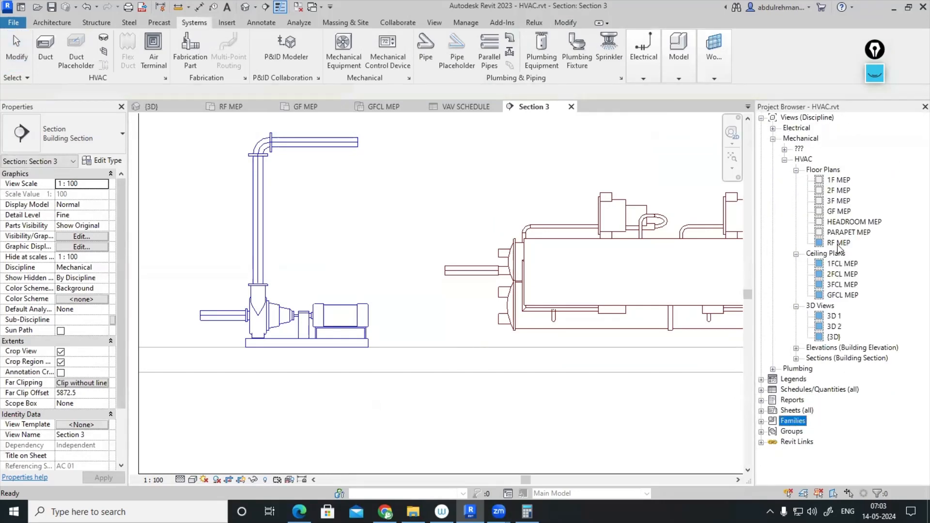
double_click(840, 212)
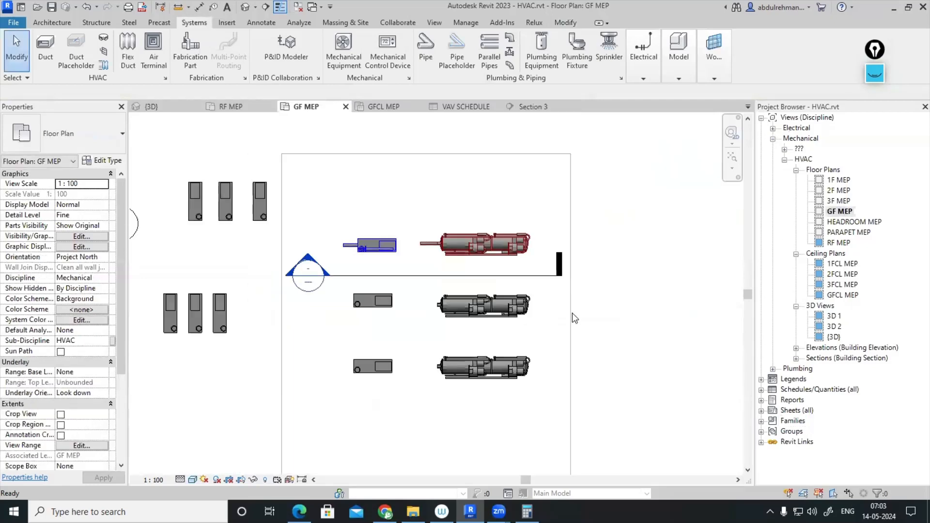
scroll(397, 220, up, 1)
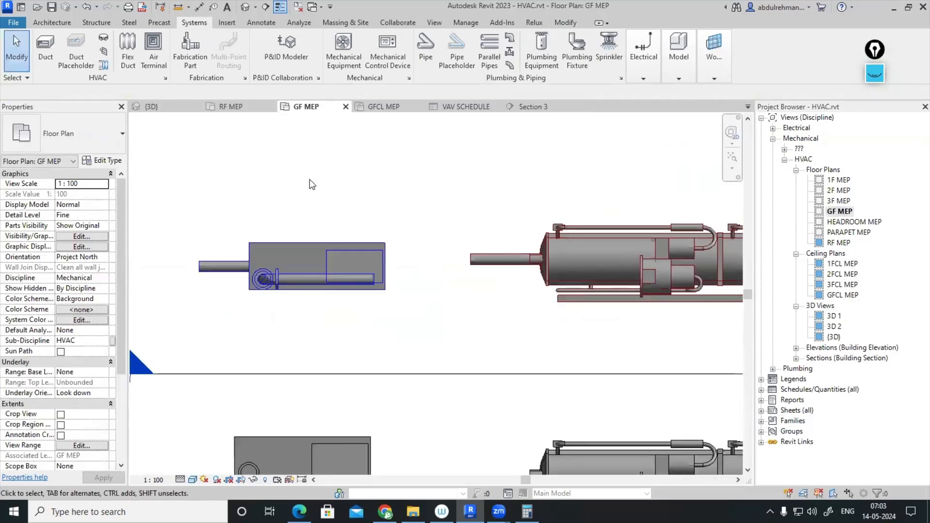
- Align the pump's discharge pipe with the chiller's inlet pipe in plan and return to the Section 3 view
click(495, 260)
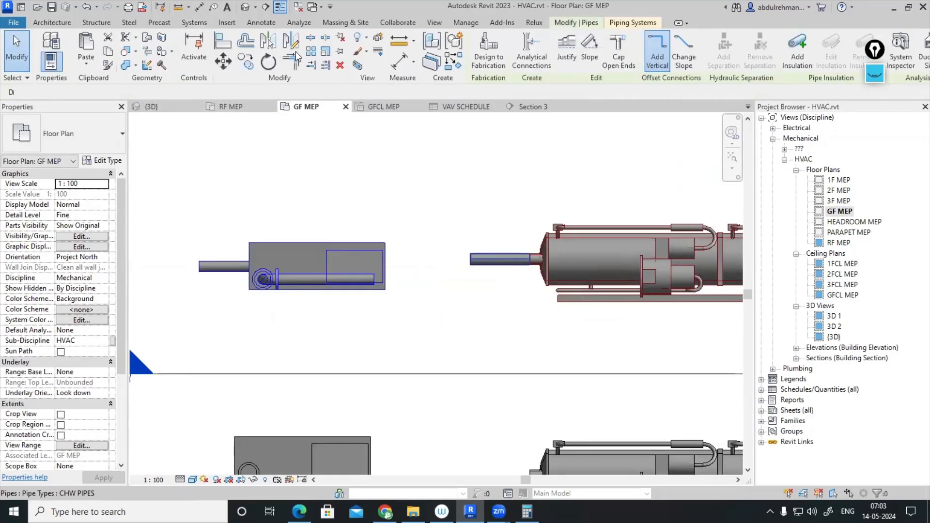
click(224, 43)
click(498, 258)
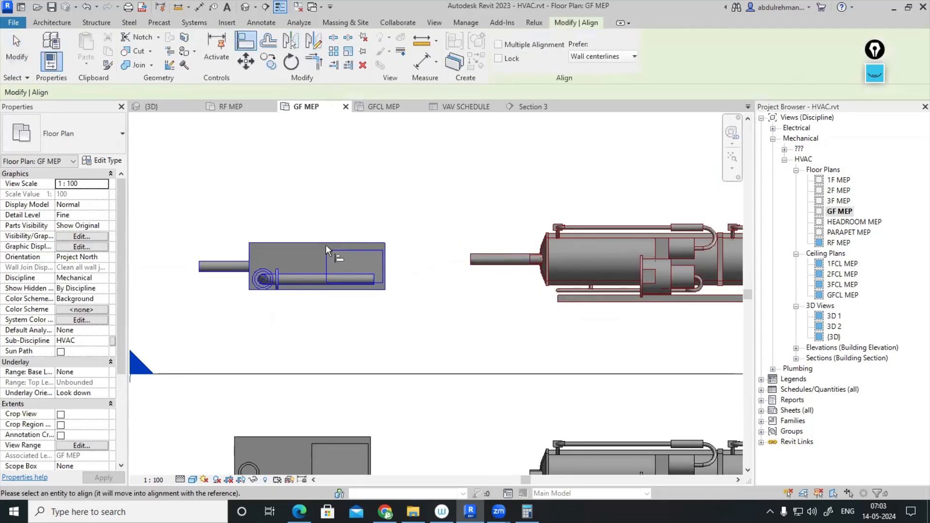
click(309, 280)
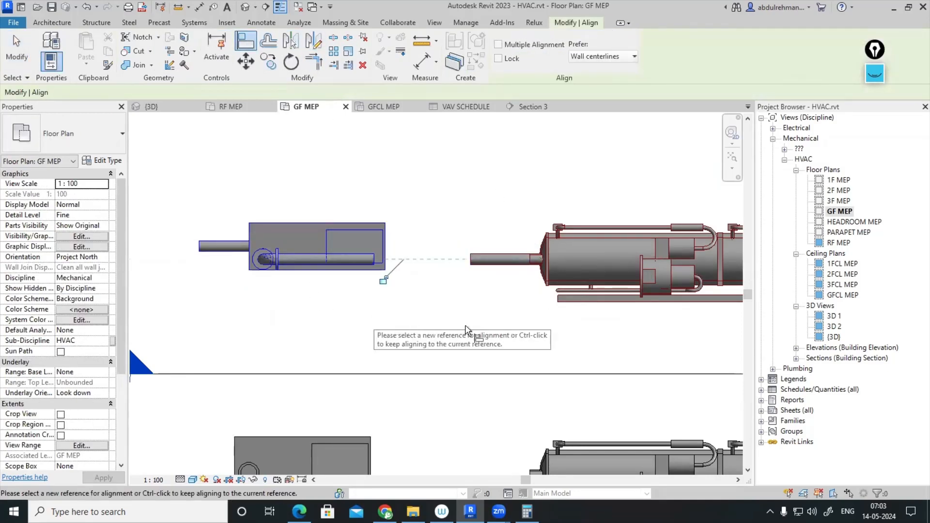
scroll(465, 329, down, 2)
key(Escape)
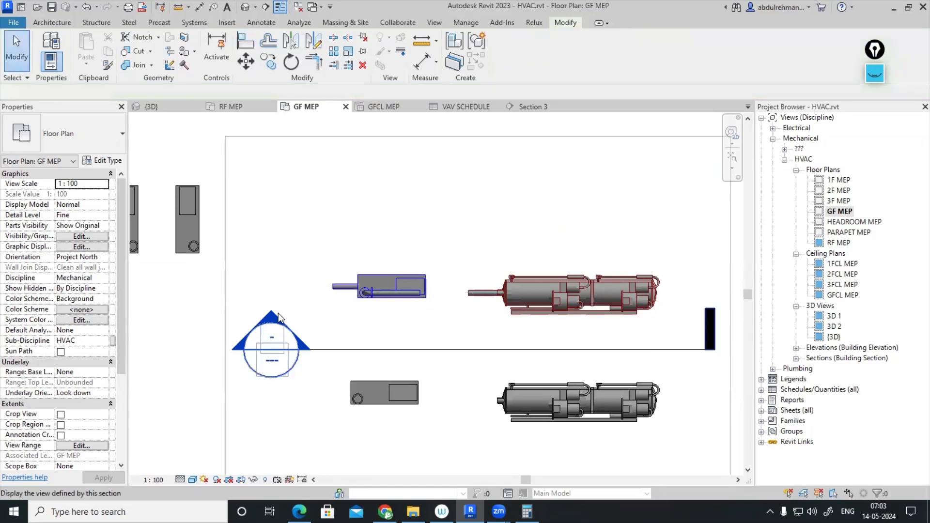
double_click(270, 324)
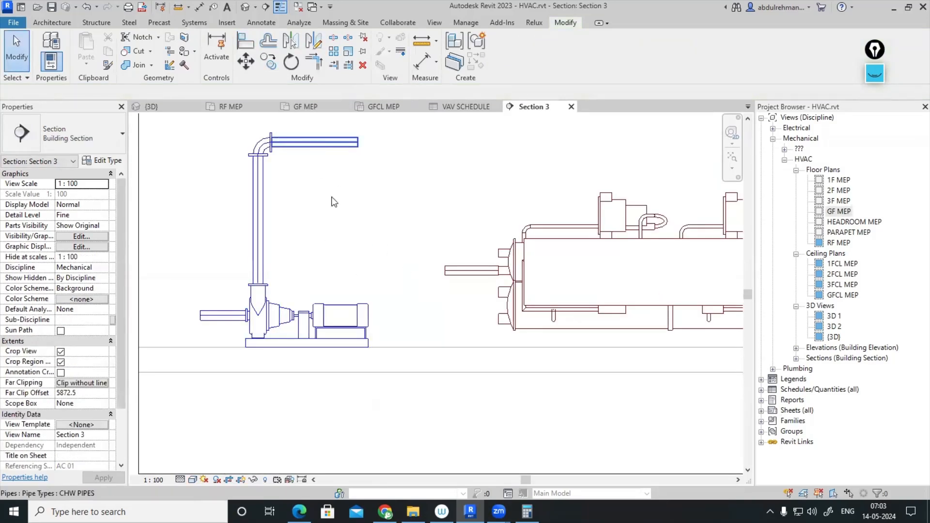
- Try to align the upper horizontal discharge pipe with the centreline of the chiller's inlet pipe in section
click(245, 44)
click(469, 271)
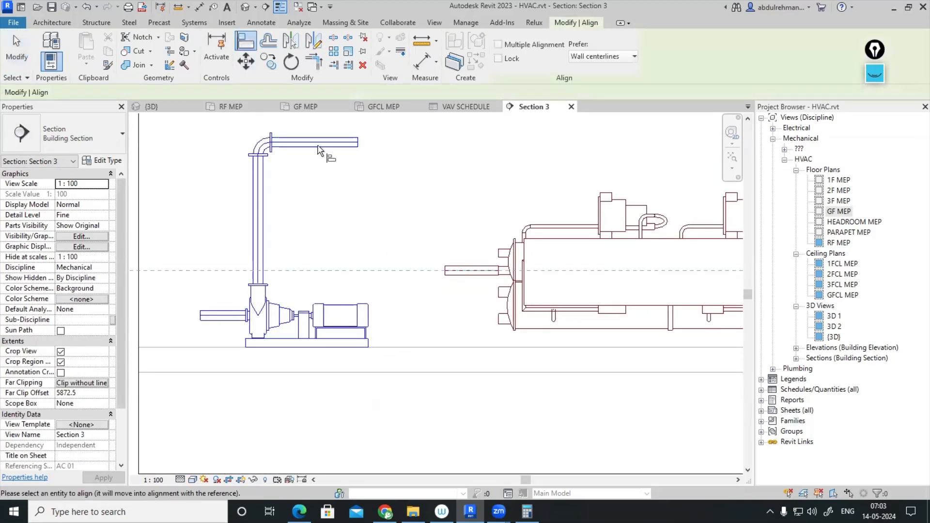
click(321, 143)
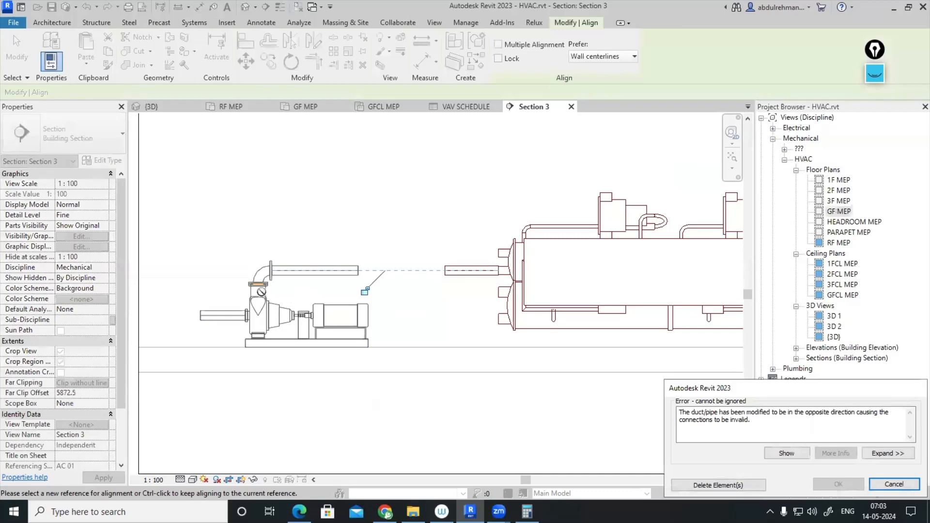
click(893, 485)
key(Escape)
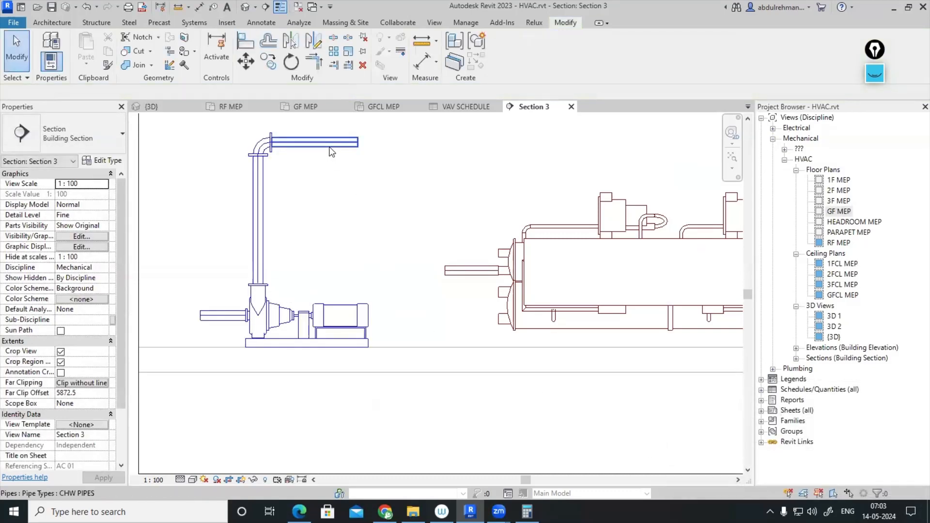
- Lower the upper horizontal discharge pipe to a middle elevation of 2302 mm
click(329, 152)
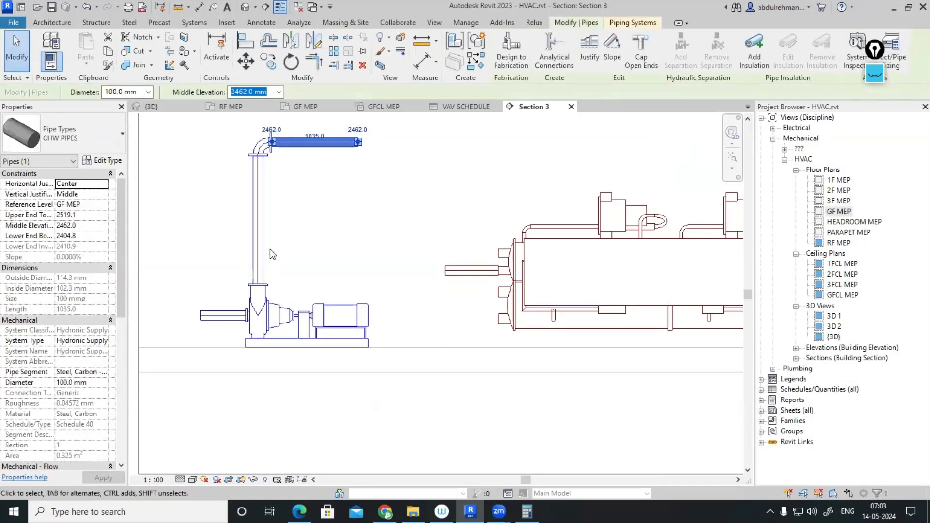
key(Down)
key(Down)
key(Down)
key(Down)
key(Down)
key(Down)
key(Down)
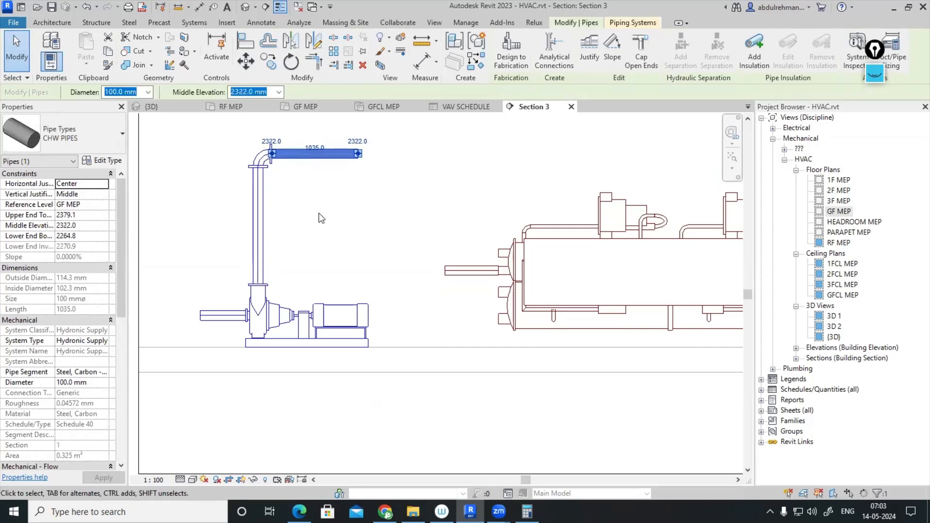
key(Down)
- Extend the horizontal discharge pipe toward the chiller, drop it to the inlet pipe's level and connect it to that pipe
right_click(360, 158)
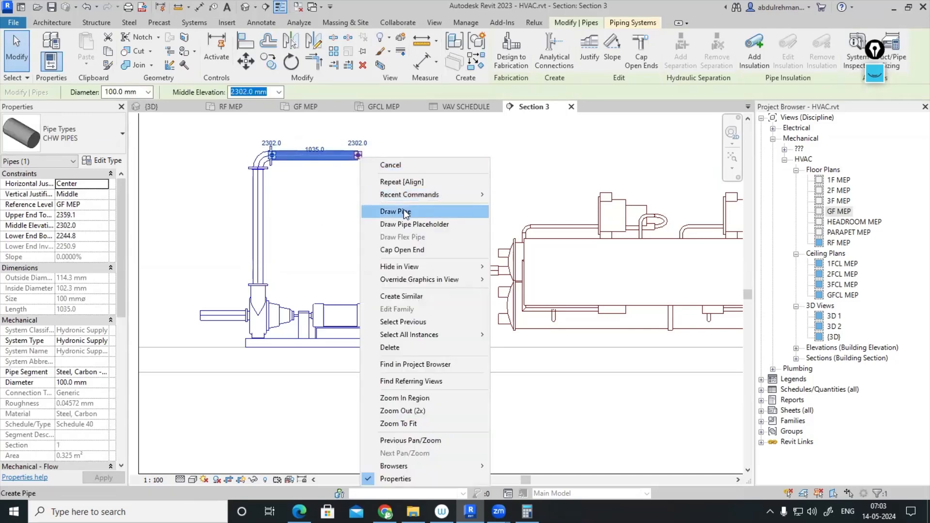
click(405, 211)
click(421, 157)
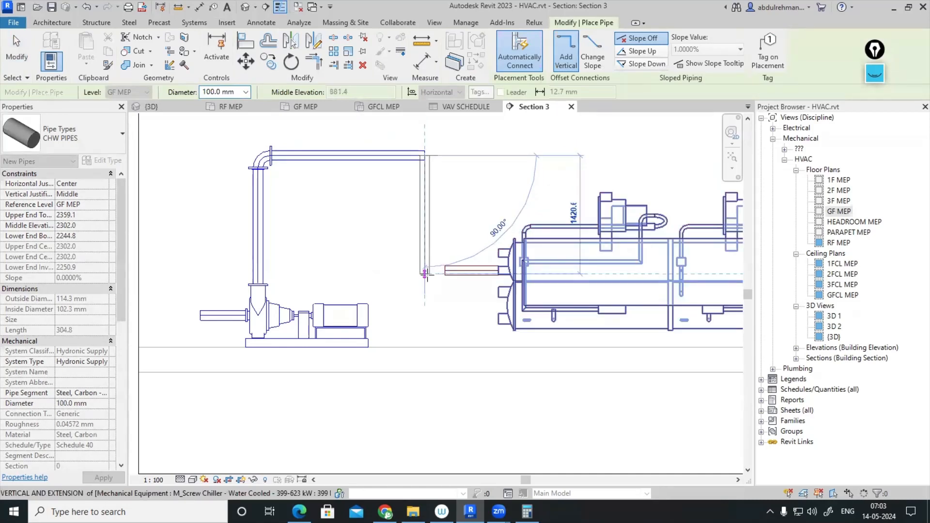
click(426, 271)
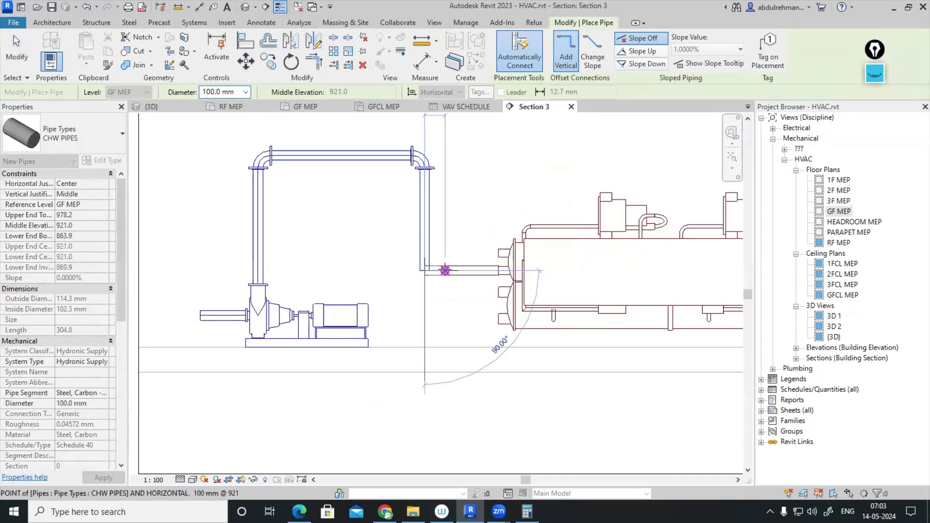
click(444, 270)
scroll(426, 297, down, 2)
key(Escape)
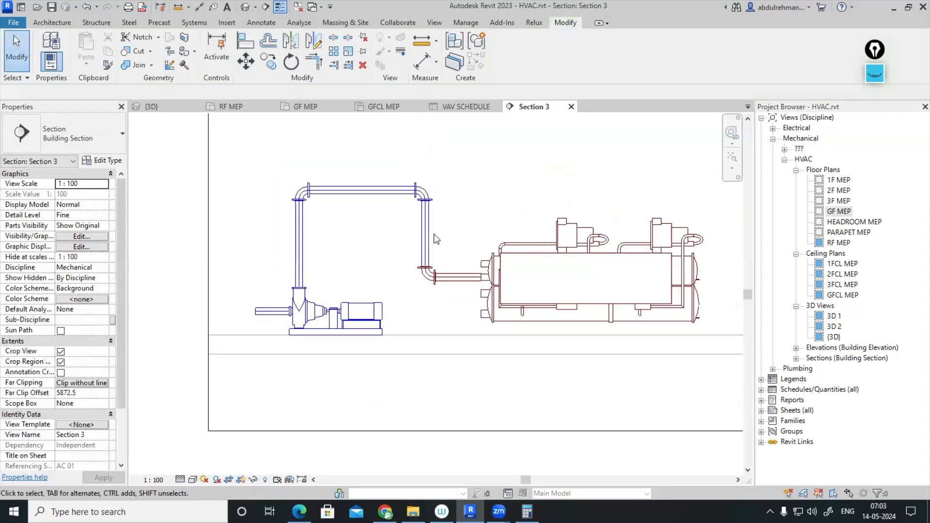
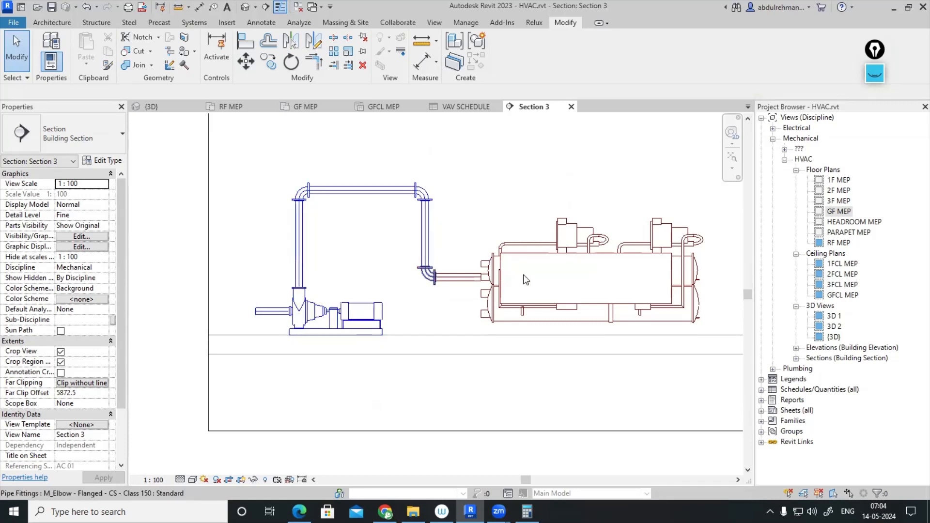
- Move the Section 3 line in the GF MEP plan below the second pump-chiller pair, limit its depth to that pair, and open its view
scroll(498, 273, down, 2)
middle_drag(497, 272, 427, 275)
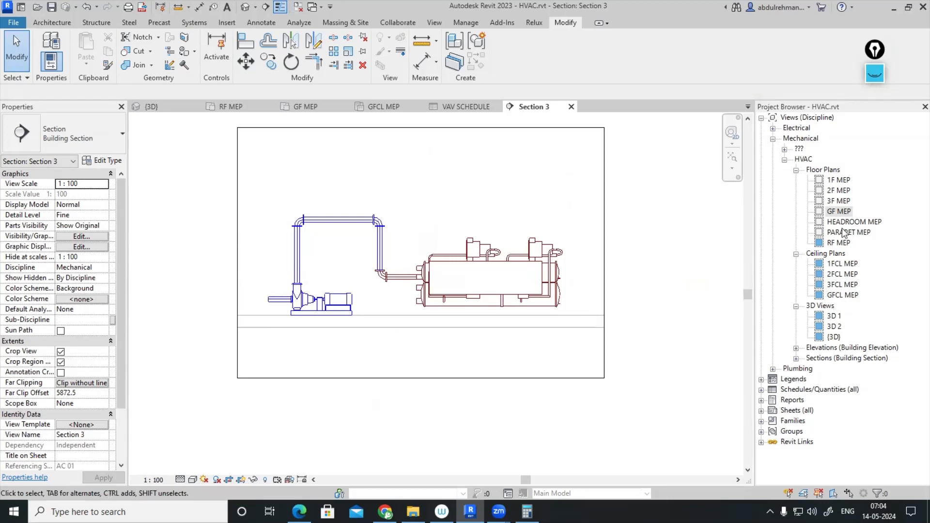
double_click(842, 212)
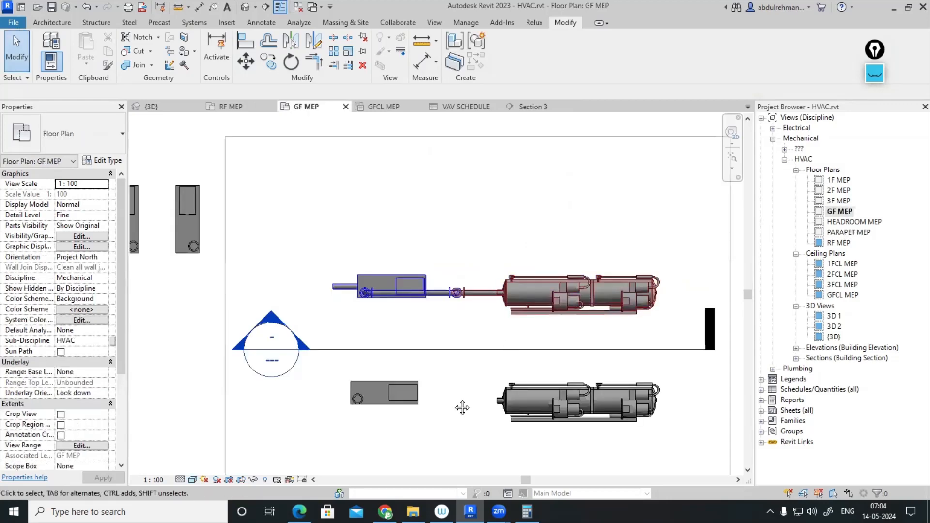
middle_drag(461, 407, 479, 345)
click(497, 285)
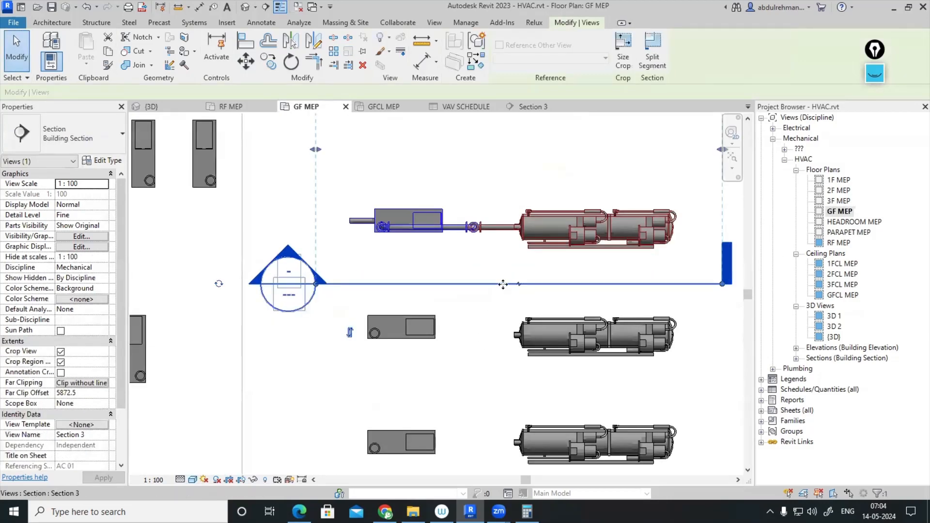
drag(497, 285, 502, 382)
drag(525, 116, 516, 290)
double_click(295, 350)
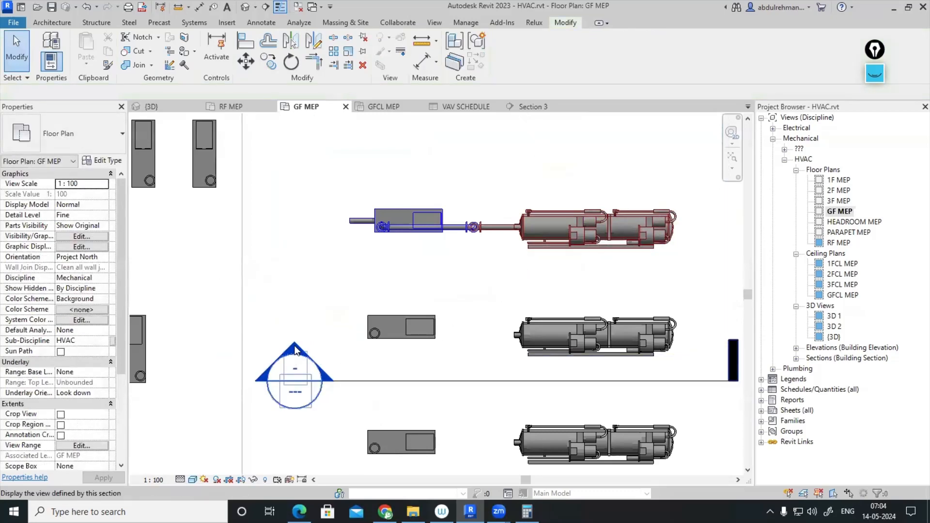
- Draw a short horizontal 100 mm CHW pipe outward from the second pump's suction inlet
scroll(285, 290, up, 5)
click(234, 322)
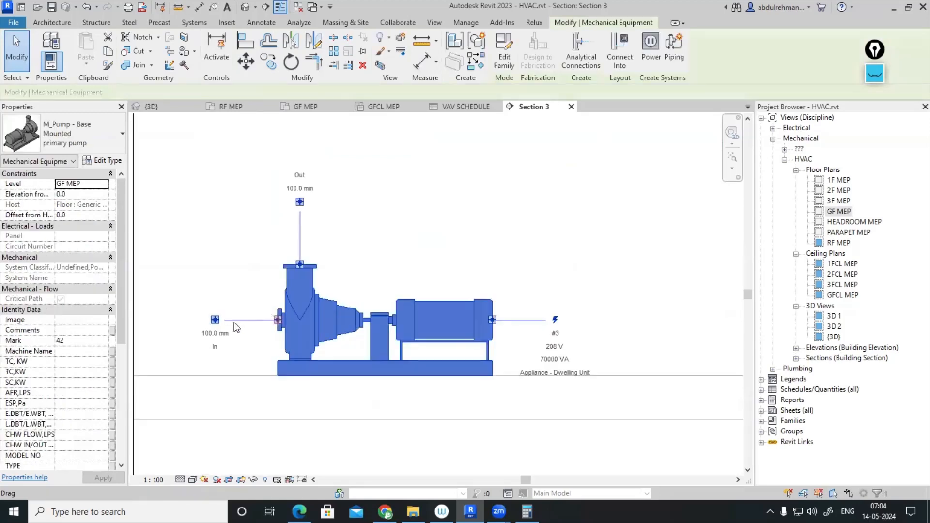
click(207, 320)
key(Escape)
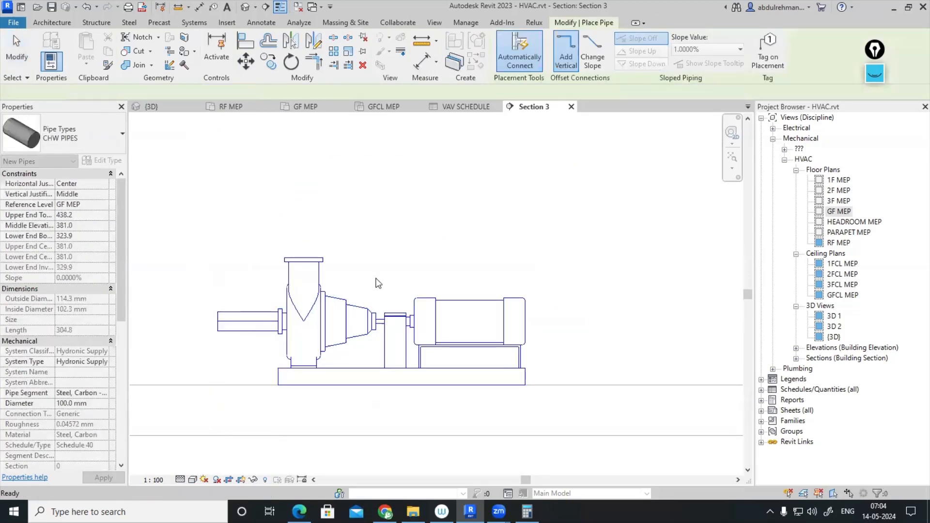
key(Escape)
- Route the pump's 100 mm discharge pipe up to 2062 mm elevation, about 1800 mm across, down to 1131 mm and slightly toward the chiller
scroll(376, 282, down, 4)
click(359, 280)
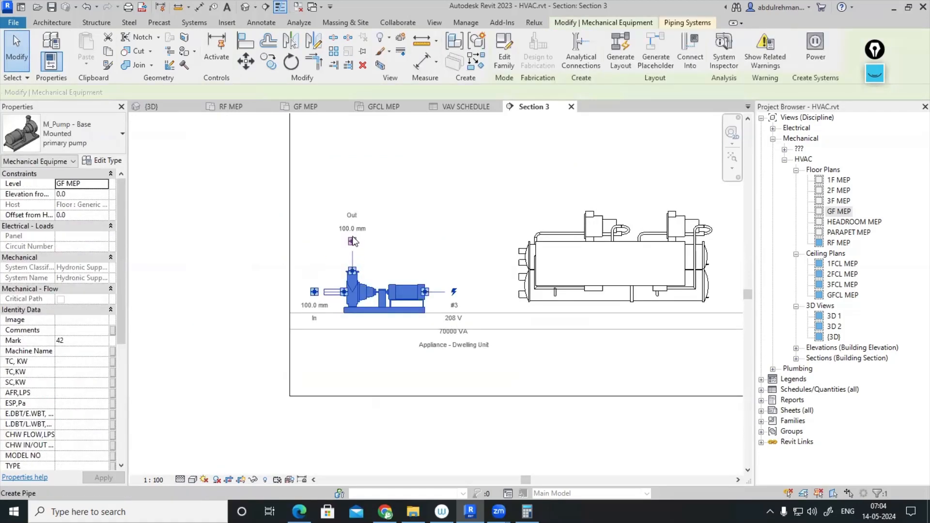
click(352, 218)
click(352, 199)
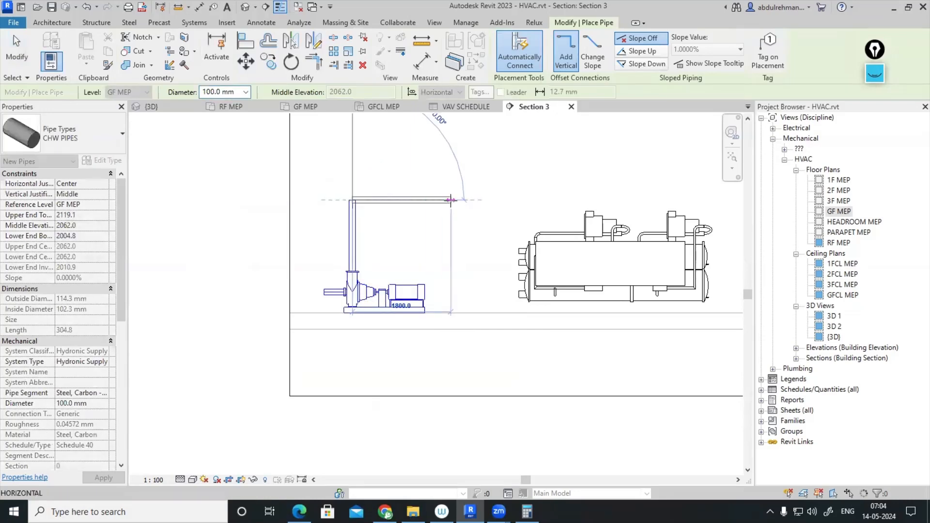
click(450, 199)
click(448, 252)
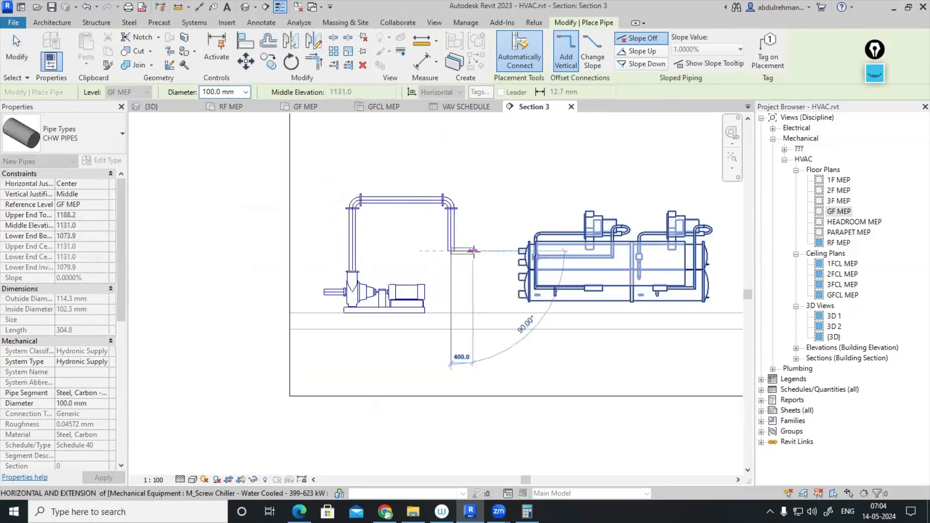
click(465, 254)
key(Escape)
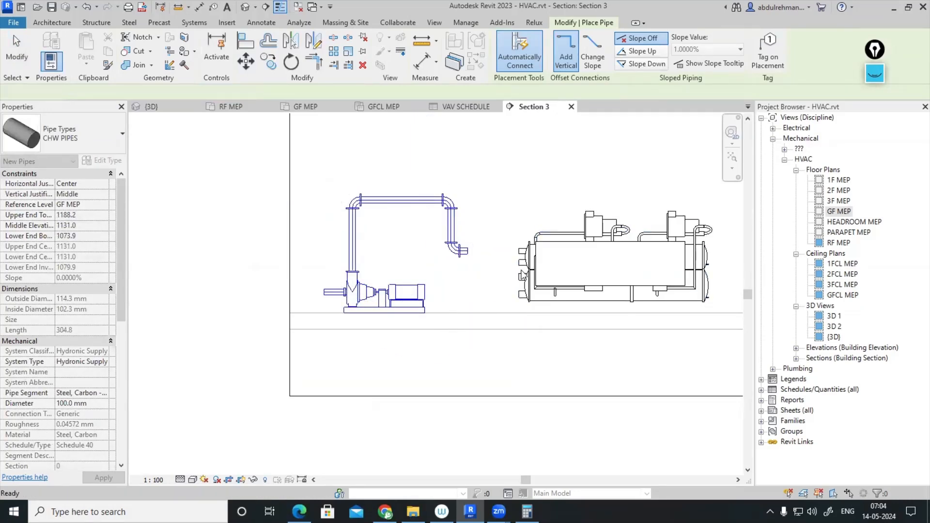
key(Escape)
- Draw a 100 mm CHW pipe from the second chiller's 100 mm inlet connector toward the pump
scroll(506, 268, up, 2)
click(534, 270)
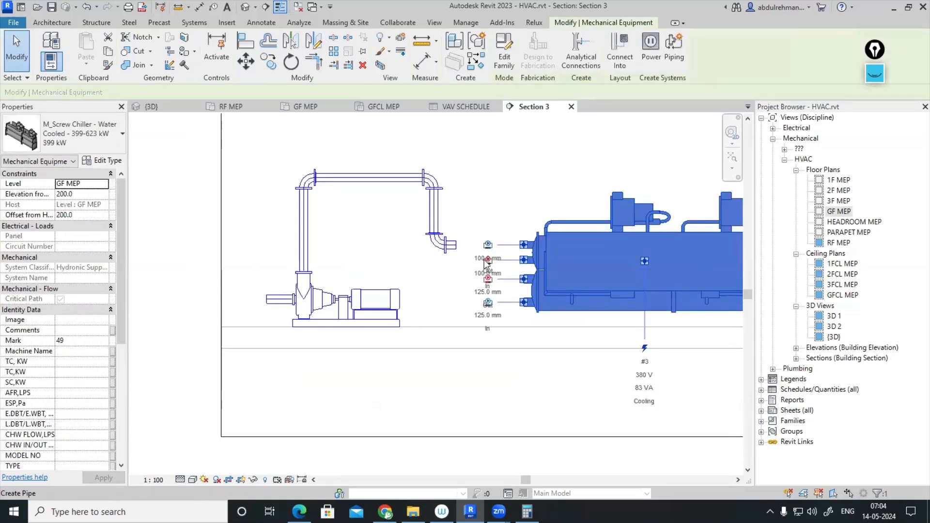
click(485, 262)
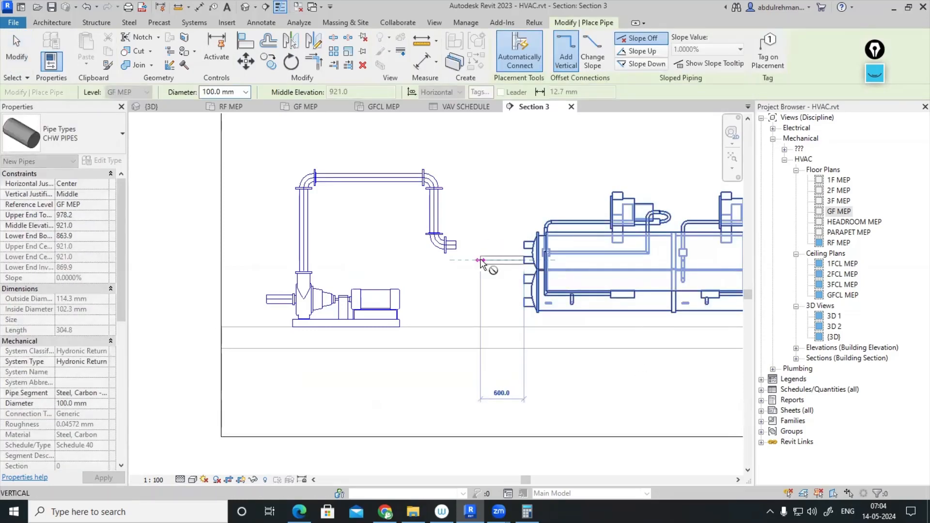
- Finish the 600 mm long, 100 mm CHW pipe from the chiller's inlet and align the pump's discharge pipe with it in section
click(481, 262)
key(Escape)
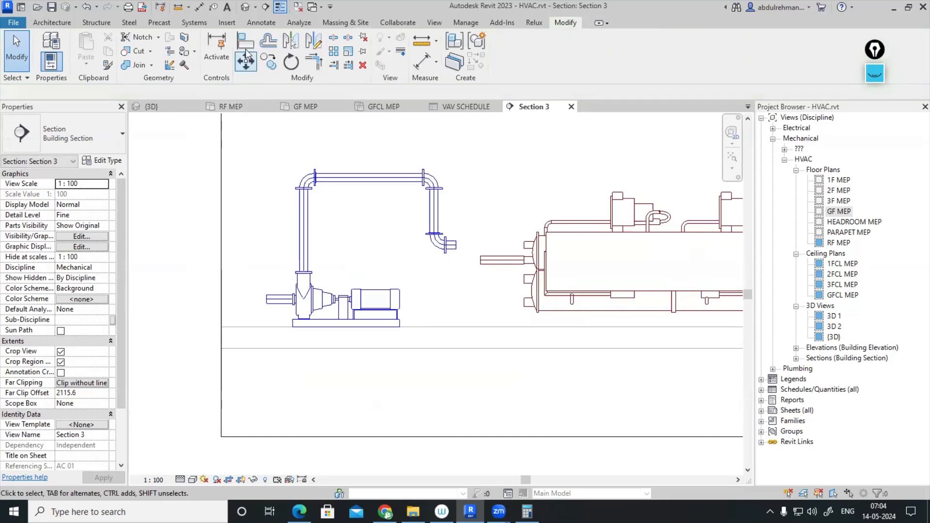
click(245, 44)
scroll(491, 216, up, 2)
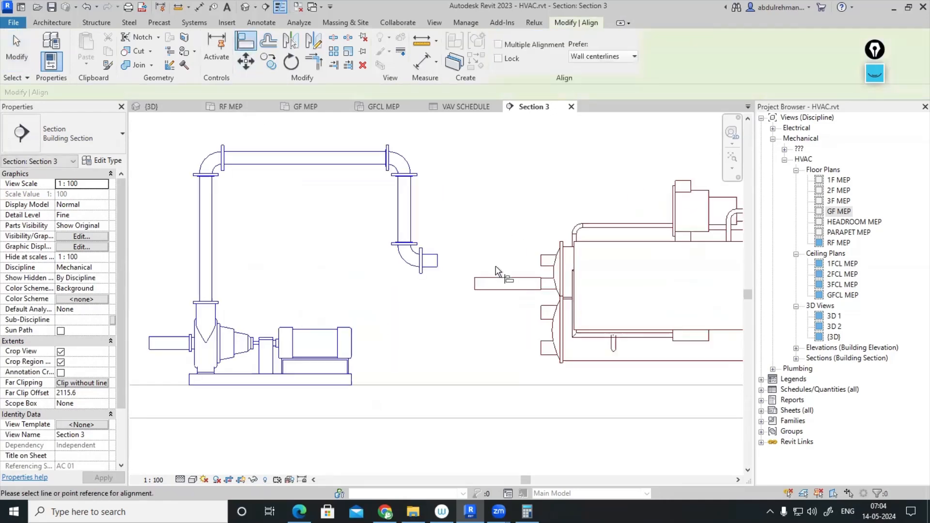
click(434, 259)
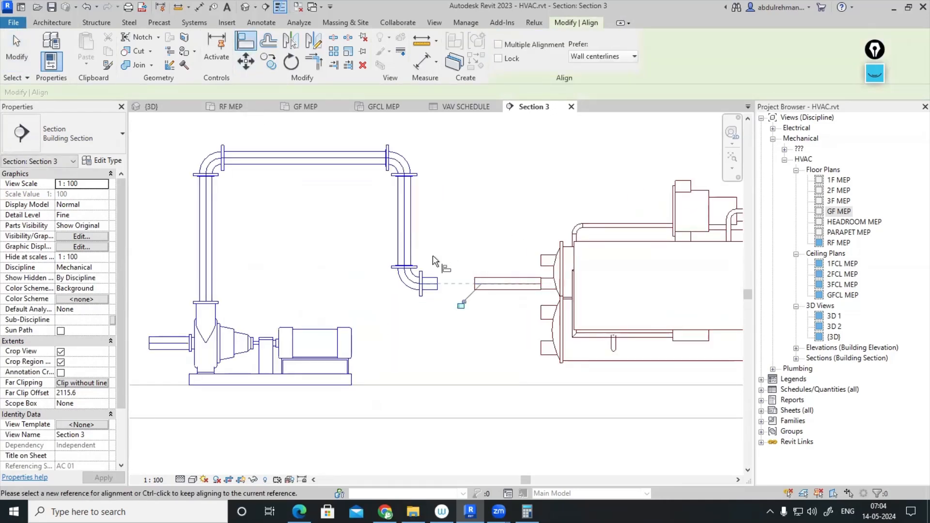
- In the GF MEP plan, align the second pump's discharge pipe with the centreline of the chiller's inlet pipe
double_click(840, 212)
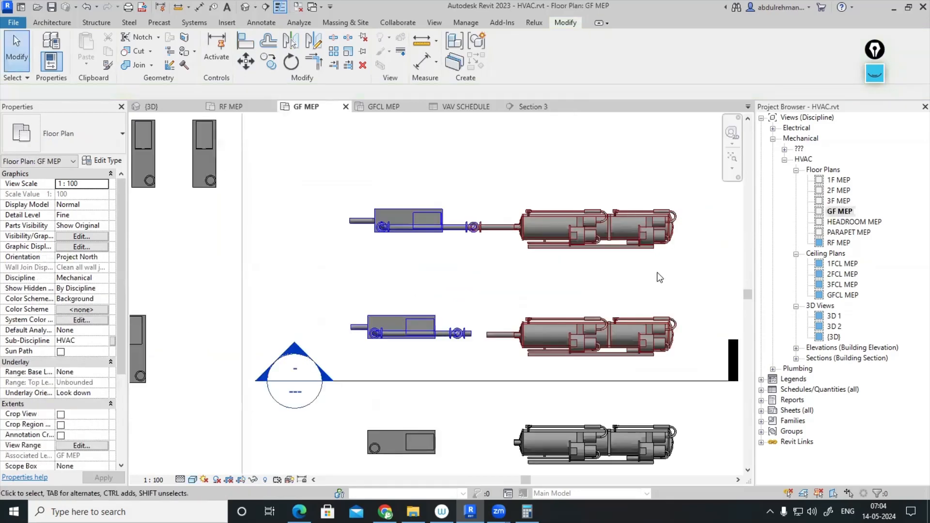
scroll(446, 327, up, 2)
key(a)
key(l)
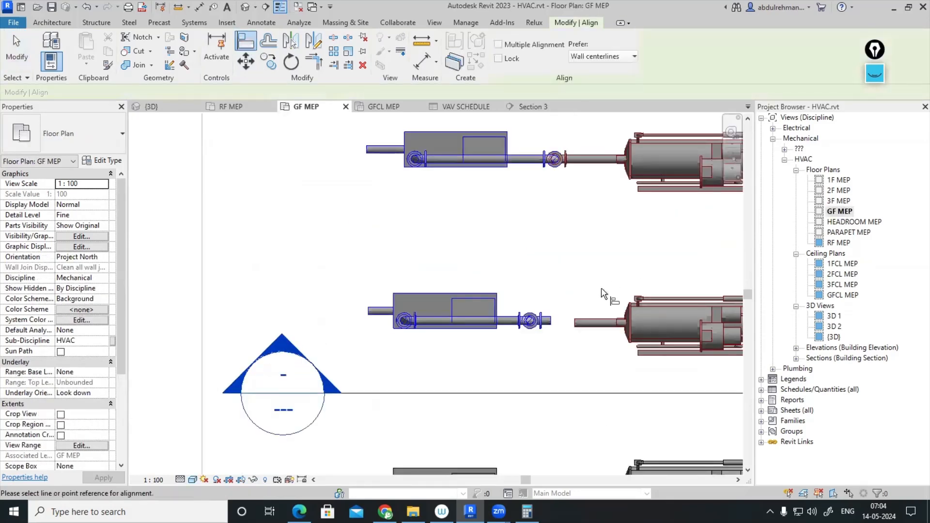
scroll(572, 340, up, 2)
click(571, 340)
click(509, 345)
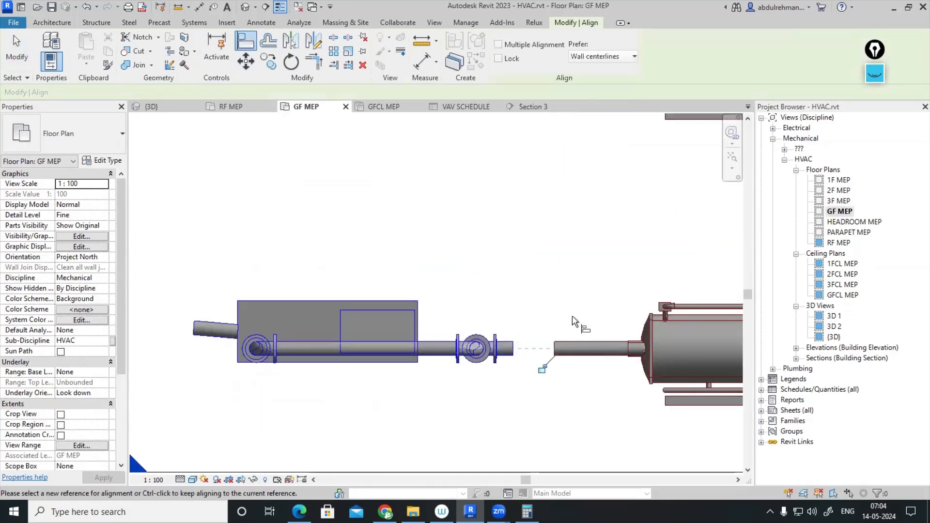
key(Escape)
key(Escape)
scroll(249, 267, down, 3)
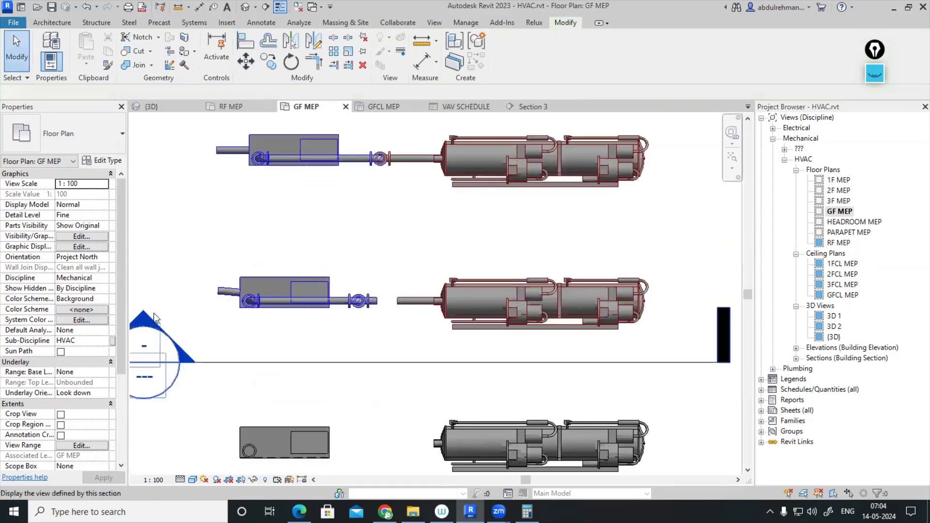
click(533, 106)
click(580, 269)
scroll(533, 270, up, 4)
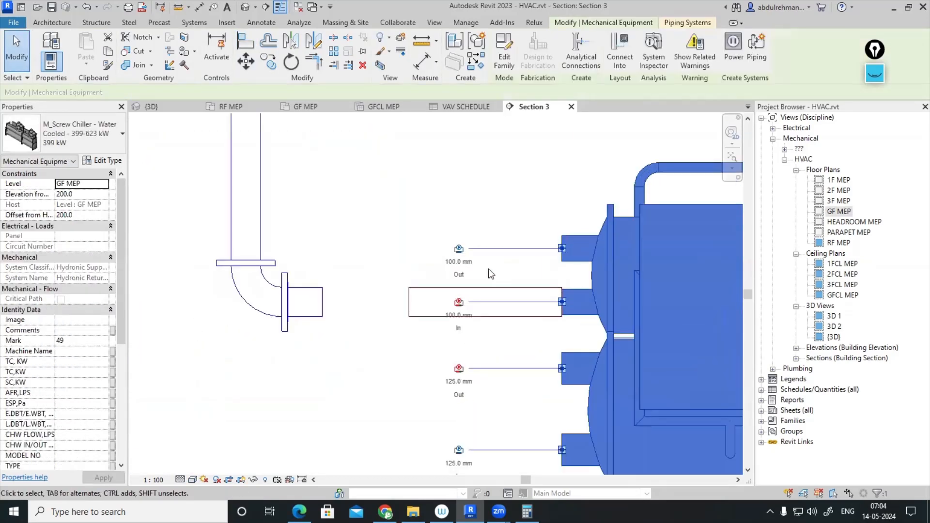
click(455, 246)
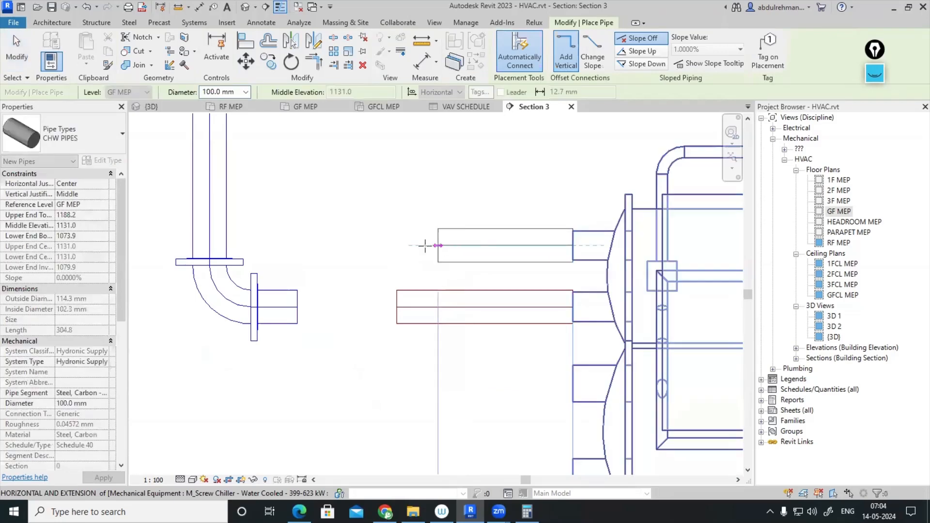
click(444, 245)
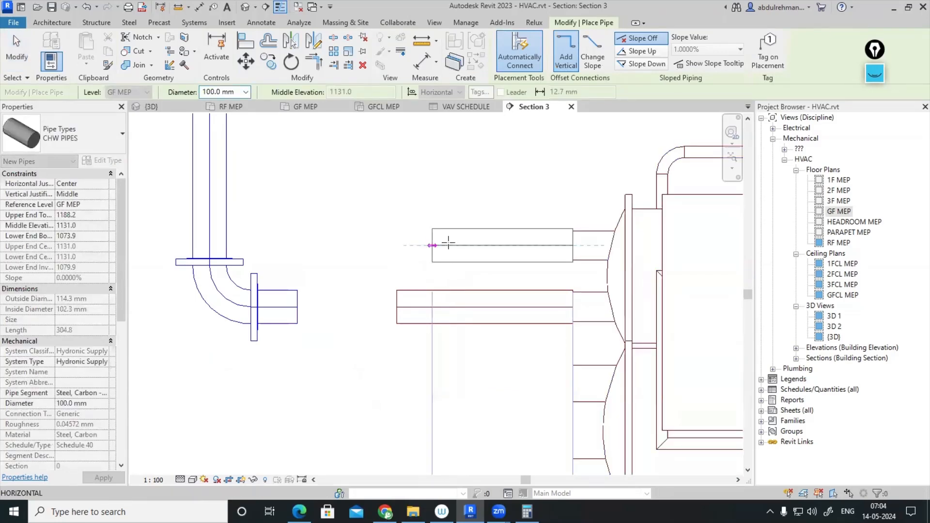
key(Escape)
key(Escape)
scroll(438, 249, down, 3)
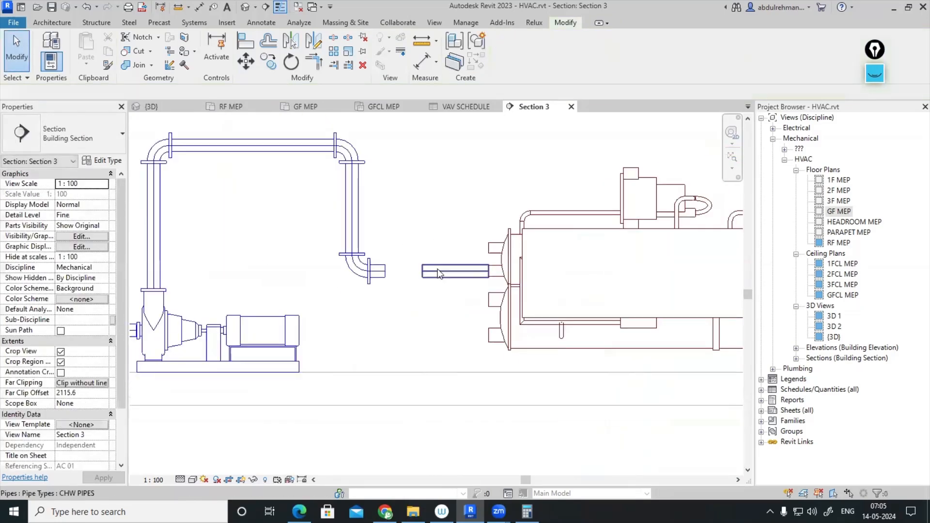
- Inspect the chiller's inlet pipe and the chiller's supply and return connectors in Section 3
click(437, 269)
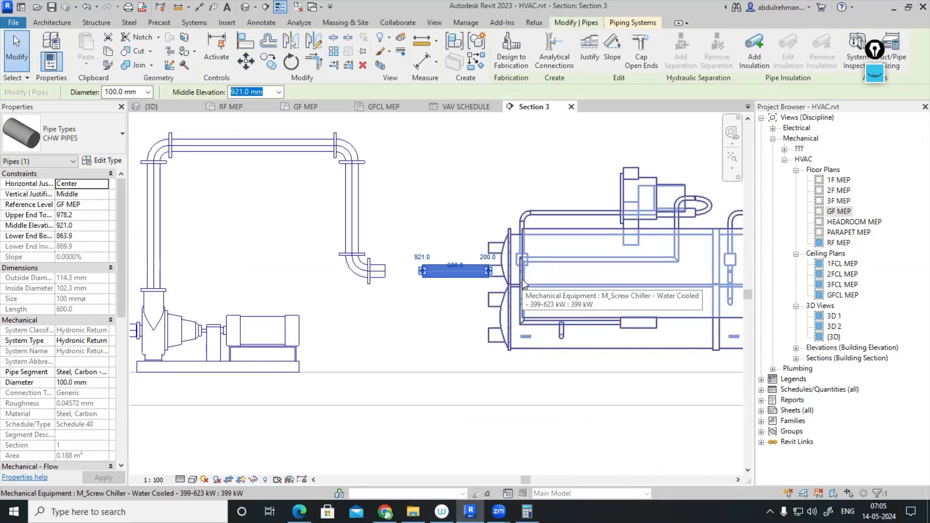
key(Escape)
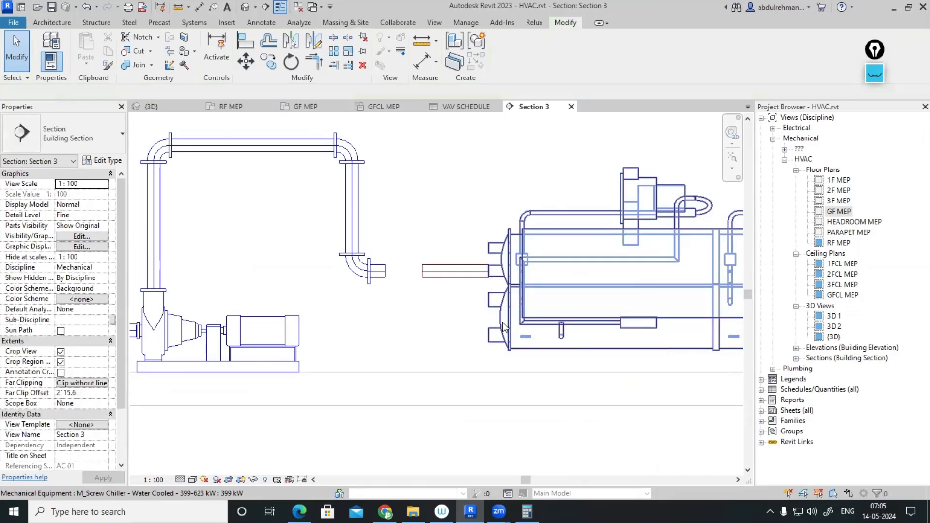
click(497, 329)
scroll(480, 310, up, 2)
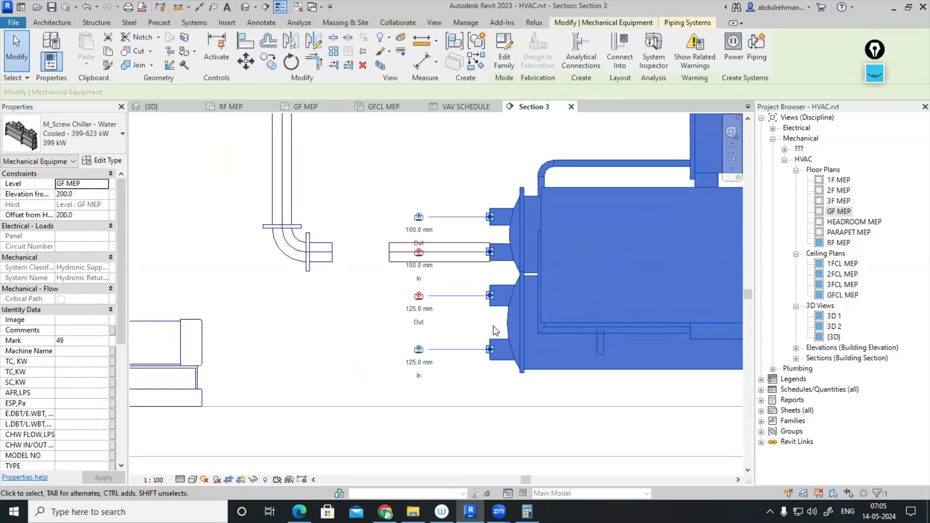
click(431, 304)
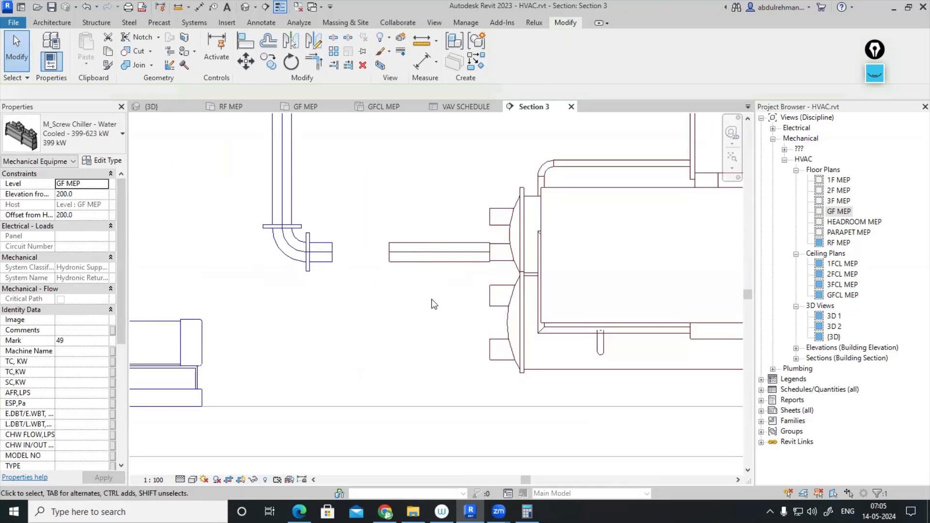
- Check the pump pipe's alignment in section and align it again with the chiller's inlet pipe in the GF MEP plan
click(245, 43)
click(414, 253)
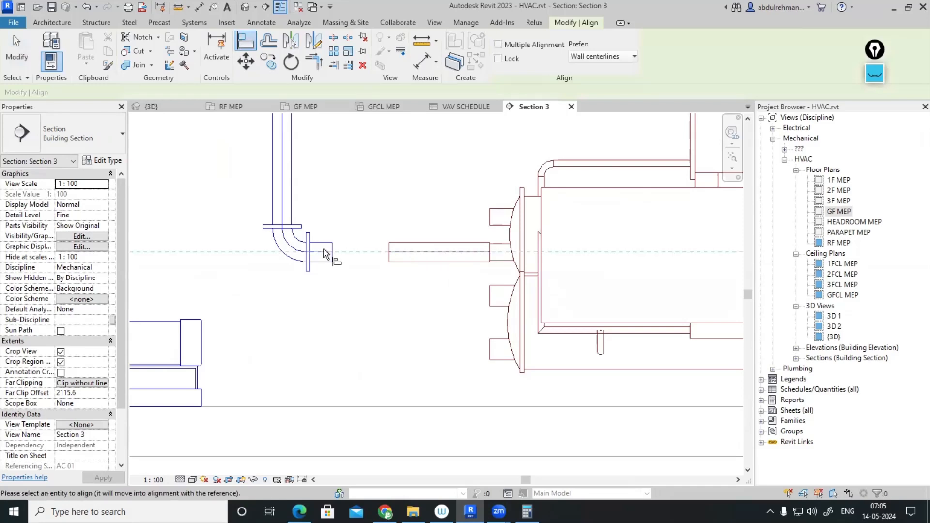
double_click(838, 212)
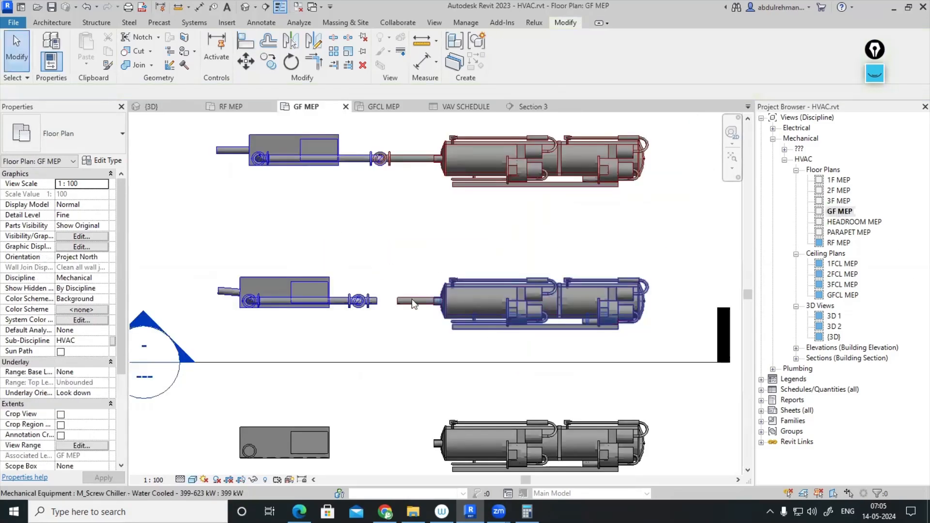
scroll(412, 298, up, 3)
click(251, 45)
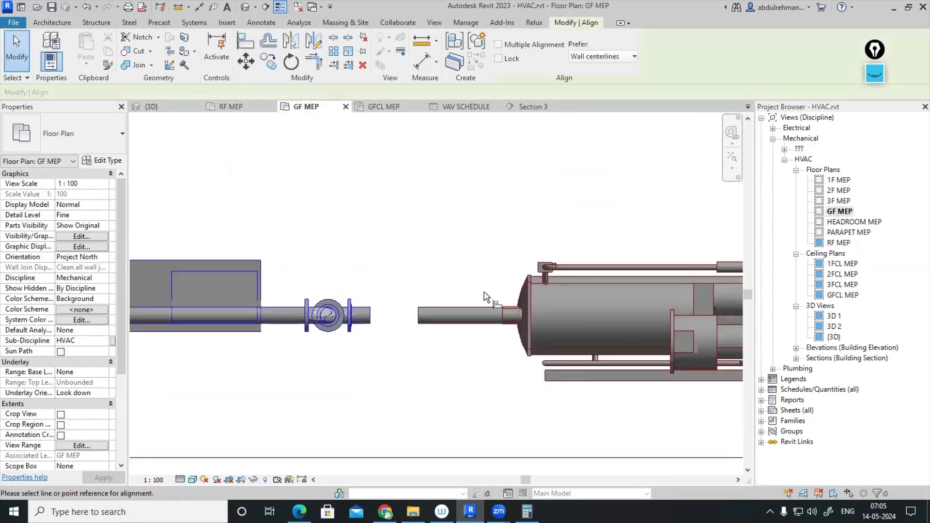
scroll(466, 307, down, 3)
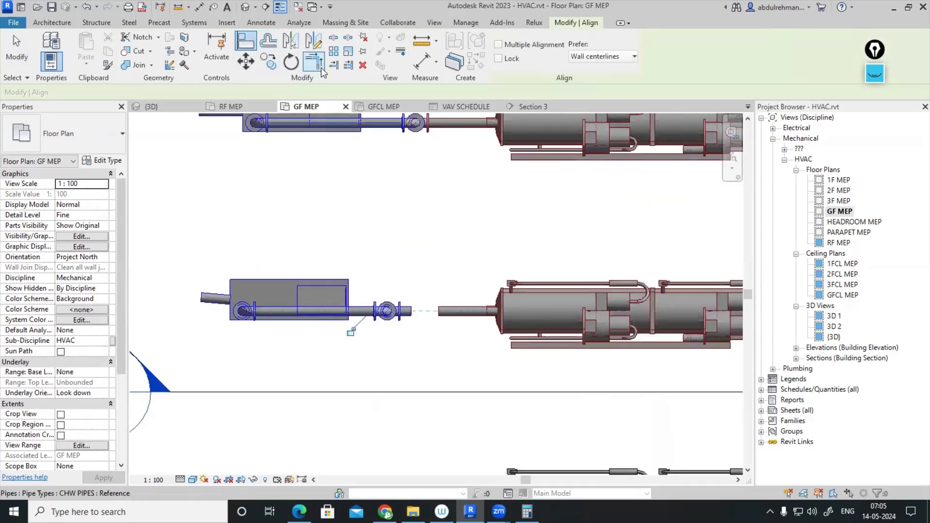
- Join the second pump's discharge pipe to the chiller's inlet pipe with Trim/Extend to Corner
key(Escape)
scroll(455, 349, up, 3)
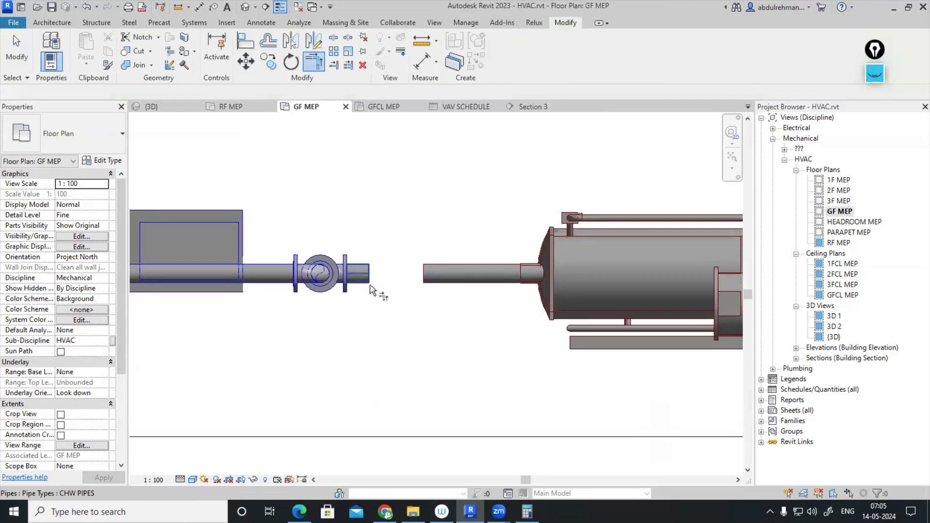
scroll(451, 298, down, 5)
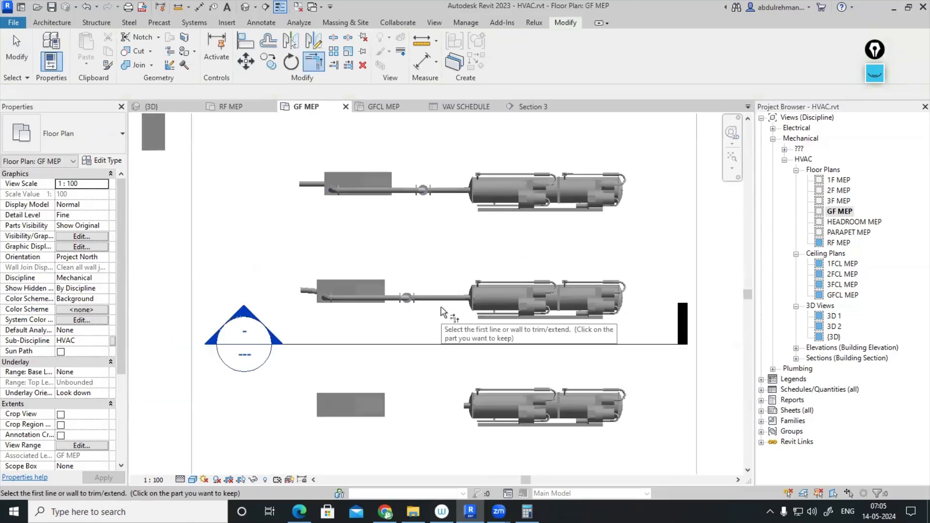
key(Escape)
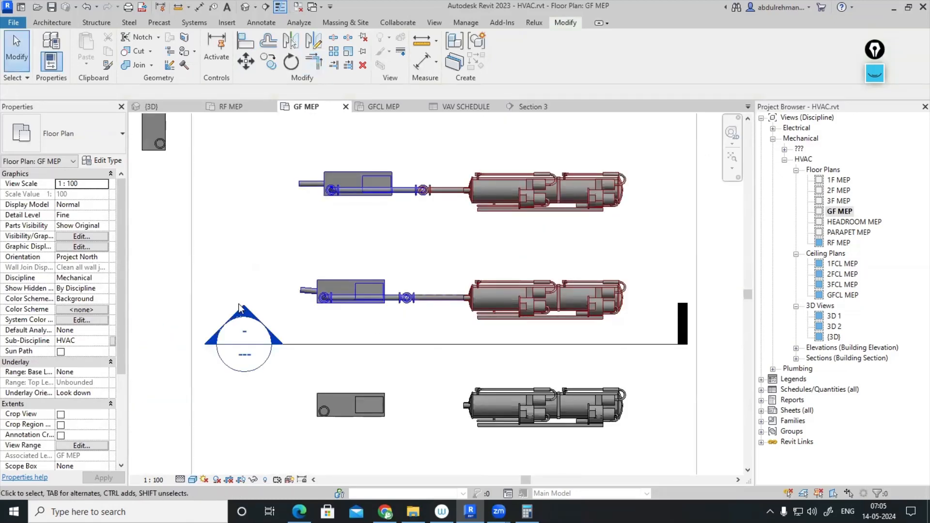
- Move the Section 3 line in the plan to just below the third pump and chiller
scroll(486, 322, down, 2)
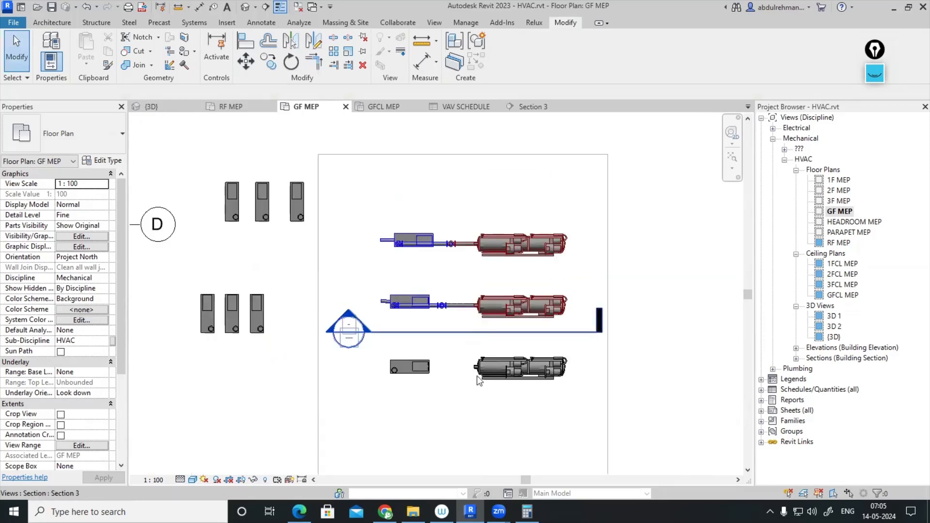
middle_drag(471, 339, 439, 276)
click(451, 270)
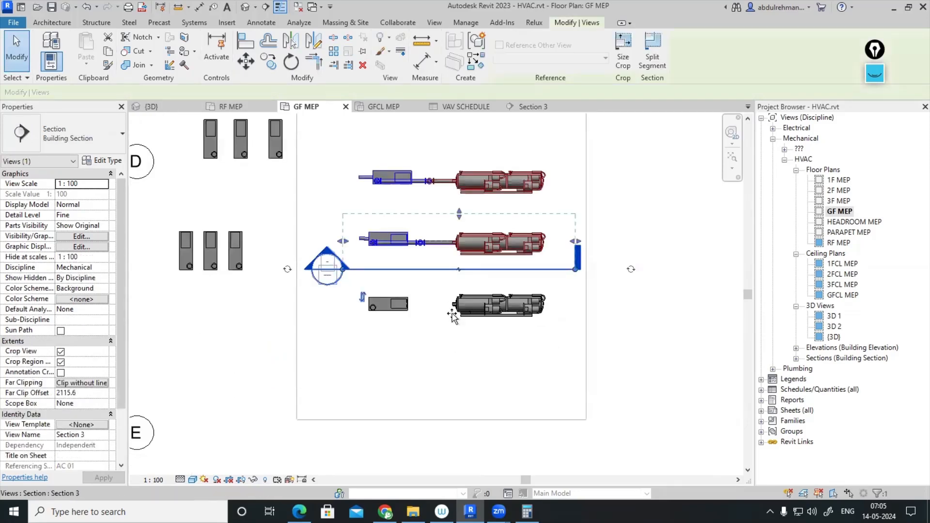
drag(452, 316, 439, 332)
key(Escape)
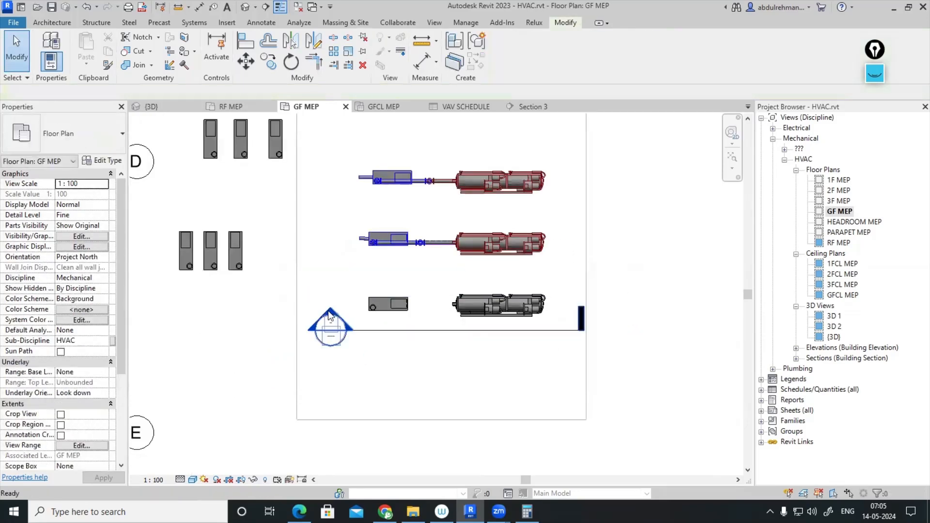
scroll(414, 174, up, 2)
click(406, 174)
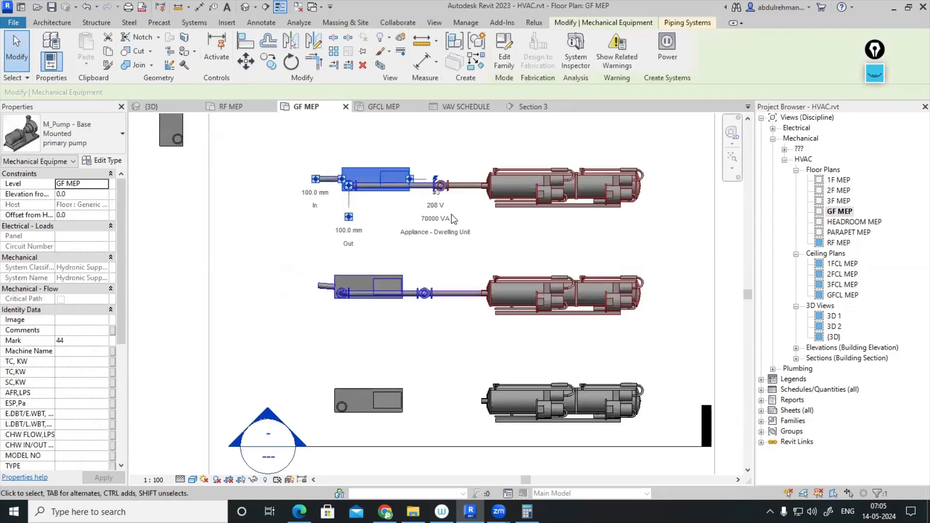
key(Escape)
scroll(311, 389, down, 2)
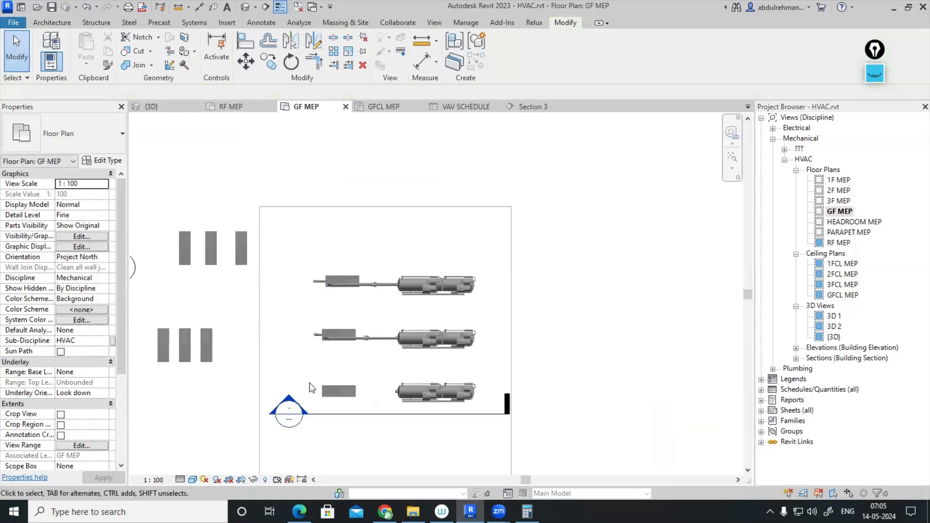
- Open Section 3 and draw a short 100 mm CHW pipe out of the third pump's inlet connector
double_click(289, 399)
scroll(391, 380, down, 2)
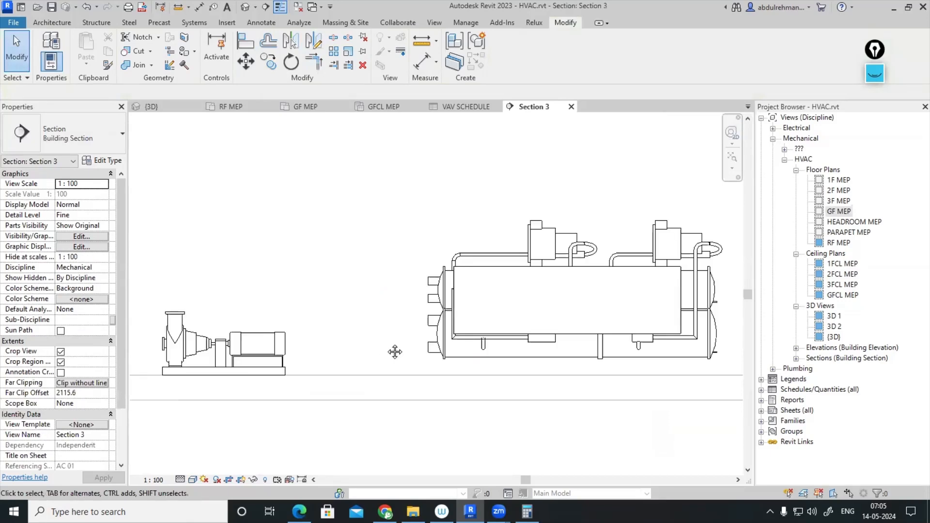
scroll(383, 346, up, 3)
click(371, 343)
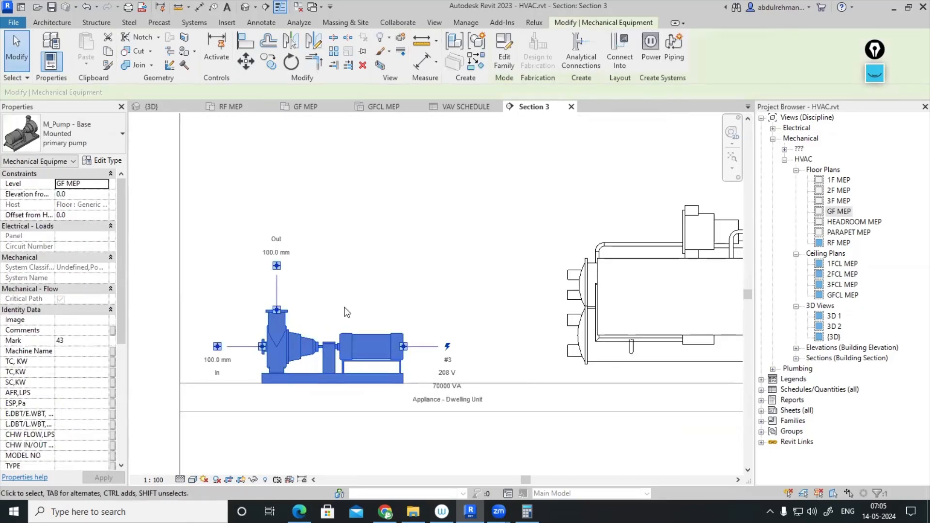
click(217, 347)
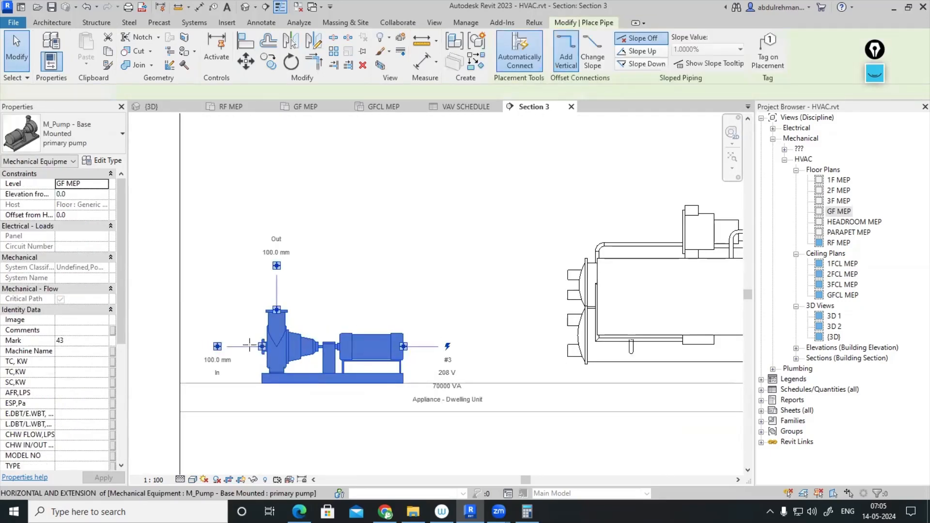
click(228, 347)
key(Escape)
key(Escape)
- Route a 100 mm CHW pipe from the third pump's outlet upward, across, about 900 mm down and across toward the chiller
scroll(365, 325, down, 1)
middle_drag(366, 325, 441, 329)
click(369, 326)
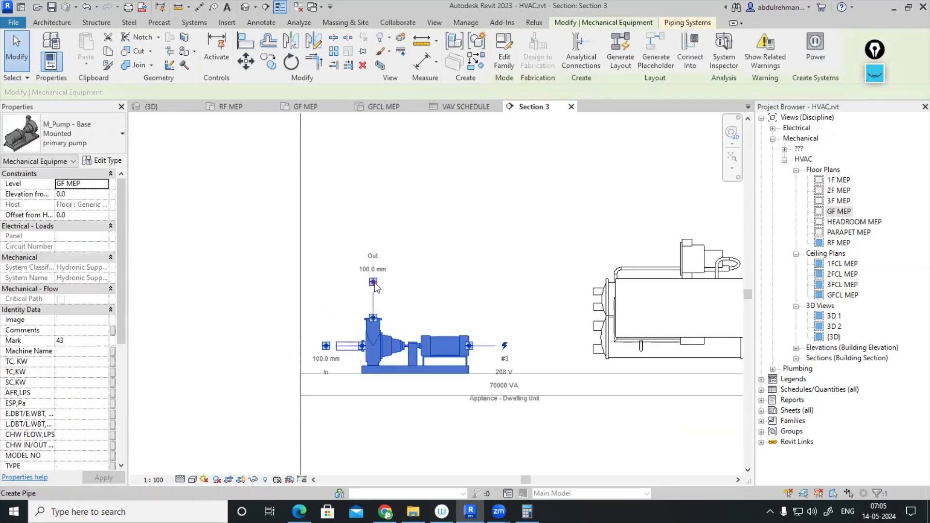
click(373, 283)
click(373, 238)
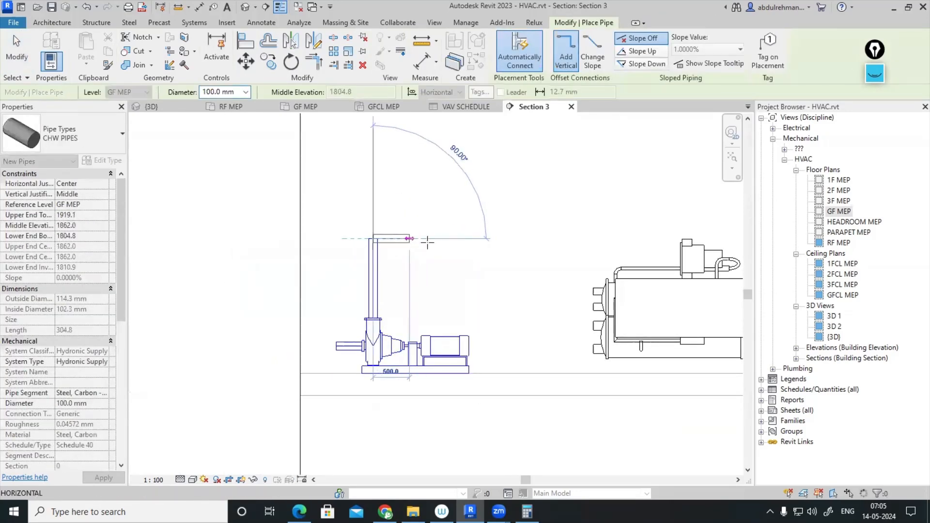
click(431, 239)
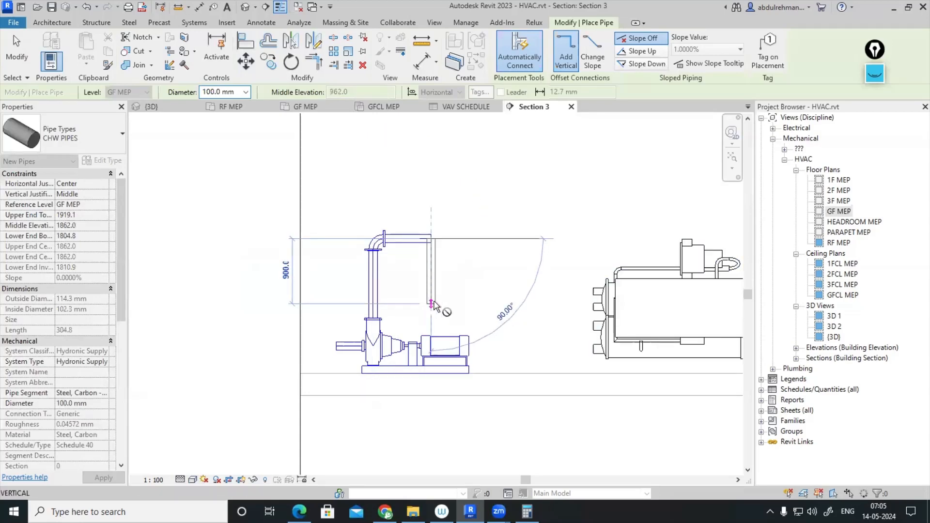
click(433, 305)
click(489, 304)
key(Escape)
key(Escape)
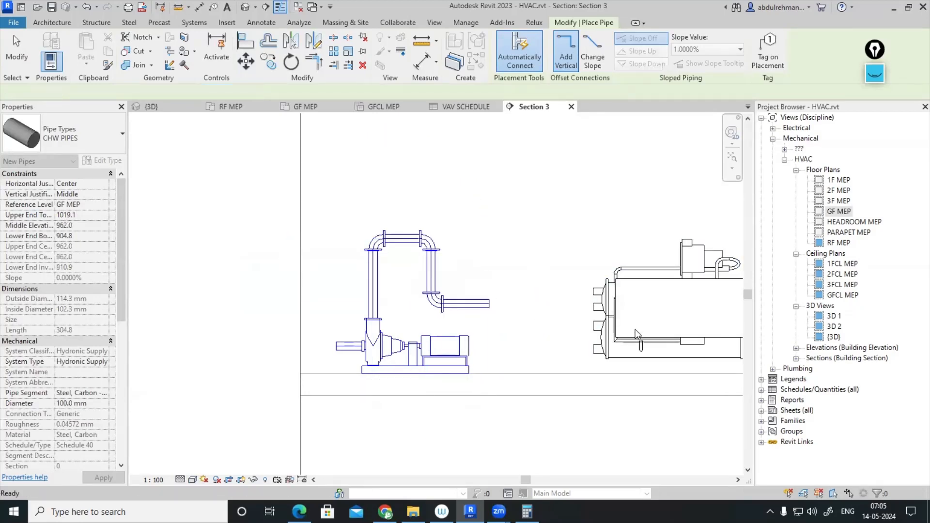
- Draw a short 100 mm CHW pipe out of the third chiller's 100 mm inlet connector toward the pump
click(590, 326)
scroll(588, 324, up, 2)
click(542, 297)
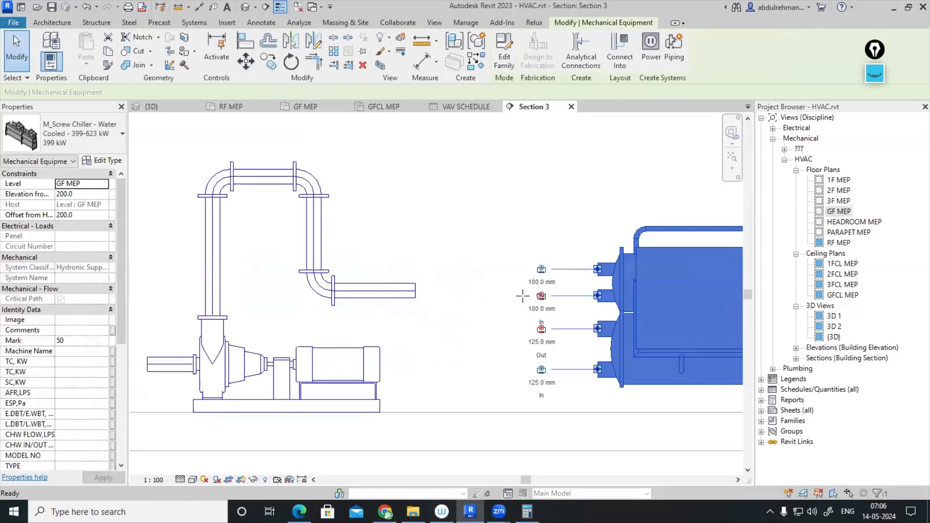
click(509, 297)
key(Escape)
key(Escape)
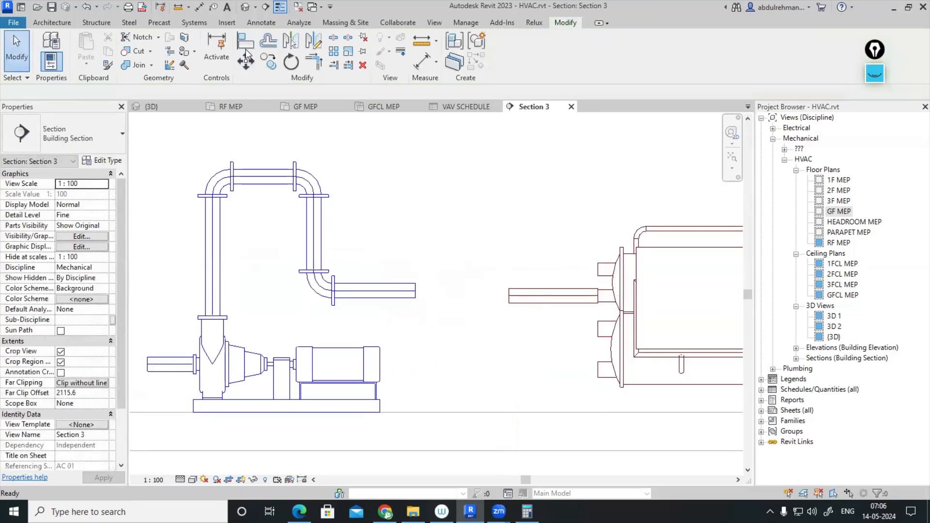
- Align the third pump's lower horizontal discharge pipe with the chiller's inlet pipe centreline in Section 3
key(a)
key(l)
click(533, 296)
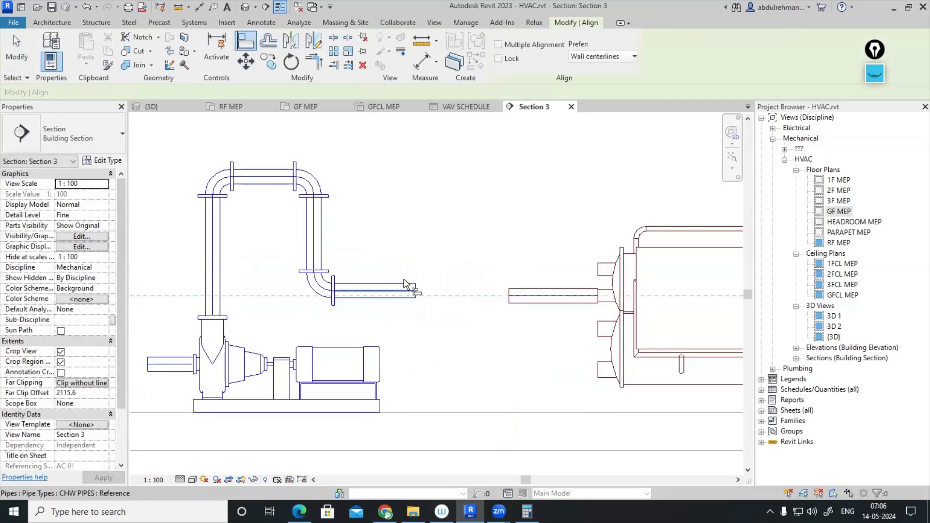
click(408, 287)
- In the GF MEP plan, align the third pump's discharge pipe with the chiller's inlet pipe centreline
double_click(832, 211)
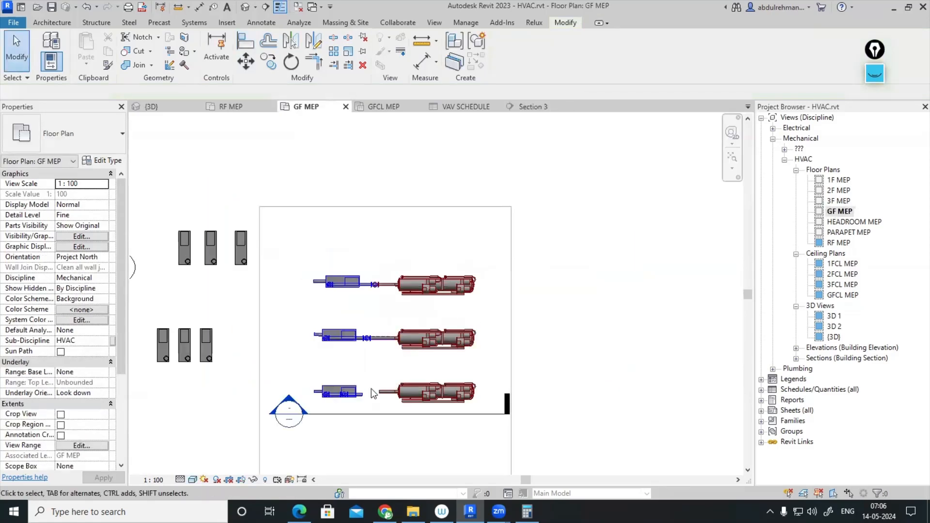
scroll(371, 388, up, 2)
click(249, 45)
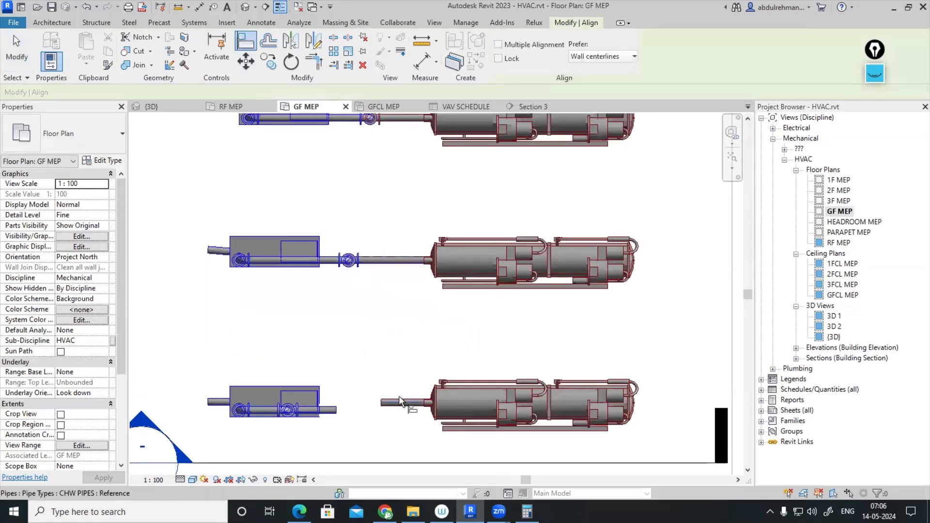
click(400, 401)
click(332, 411)
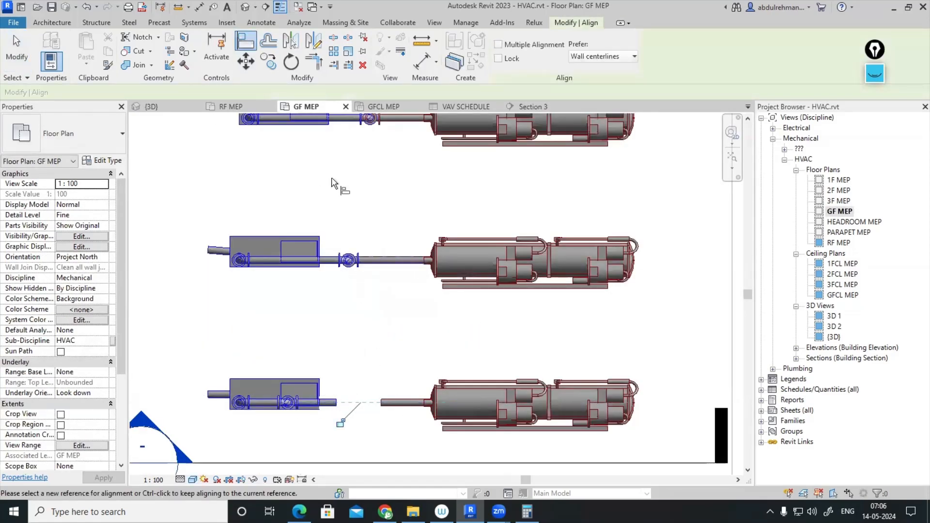
- Join the third pump's discharge pipe to its chiller's inlet pipe with Trim/Extend to Corner
click(319, 68)
click(400, 404)
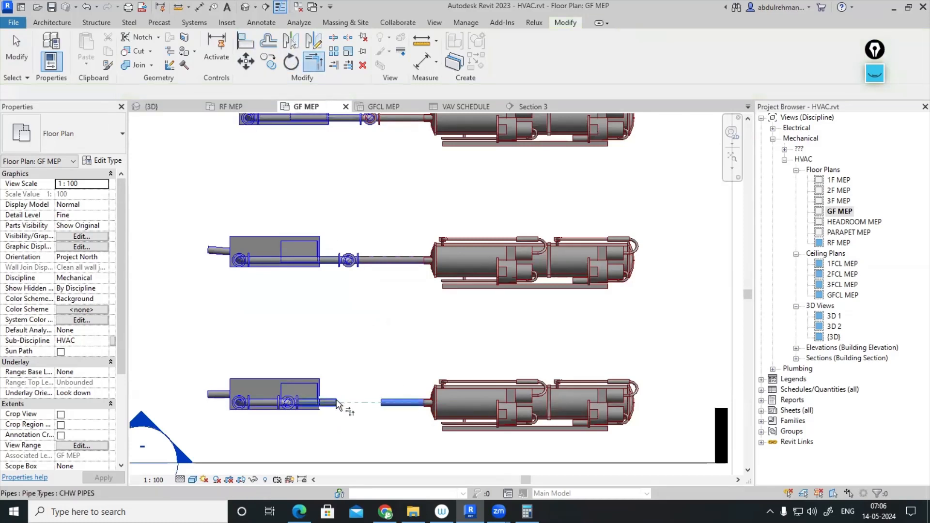
click(336, 401)
scroll(402, 354, down, 2)
key(Escape)
- Move the Section 3 line in the plan to just below the first pump and chiller
click(401, 407)
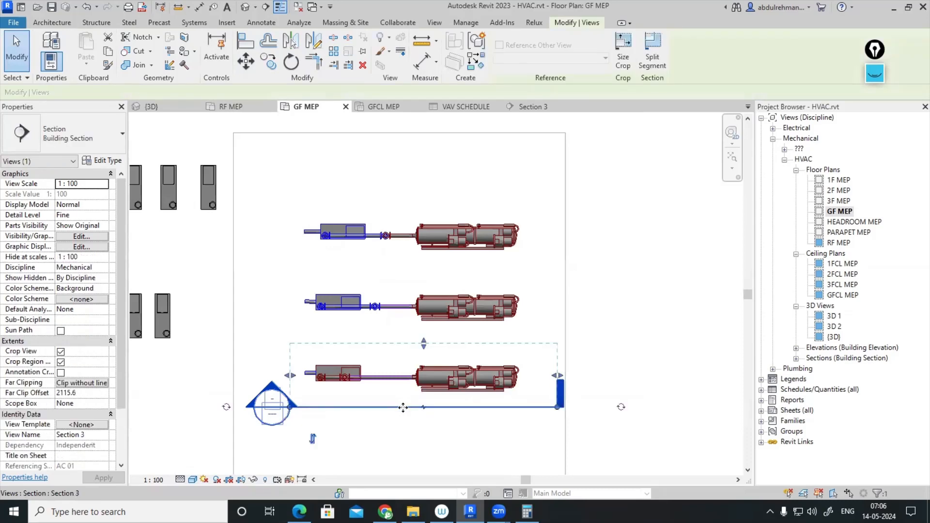
drag(403, 408, 405, 259)
scroll(455, 249, up, 1)
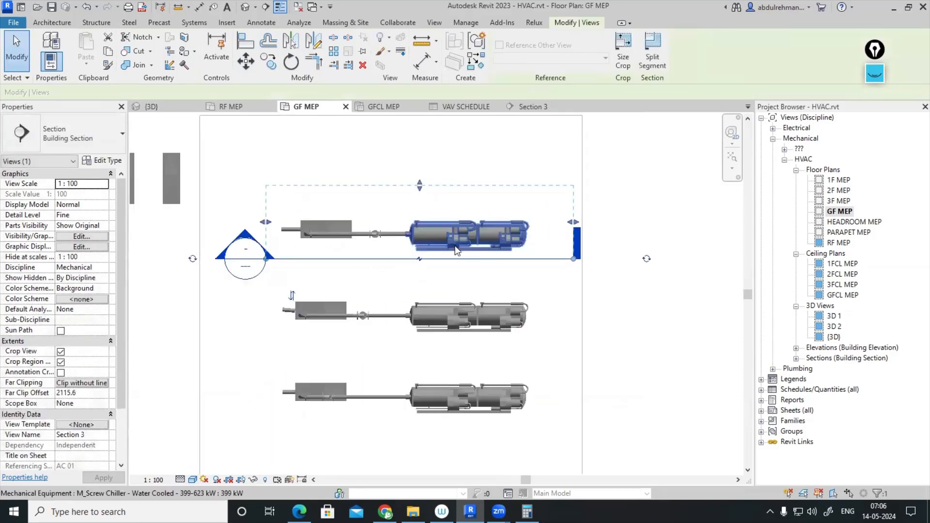
scroll(278, 197, up, 1)
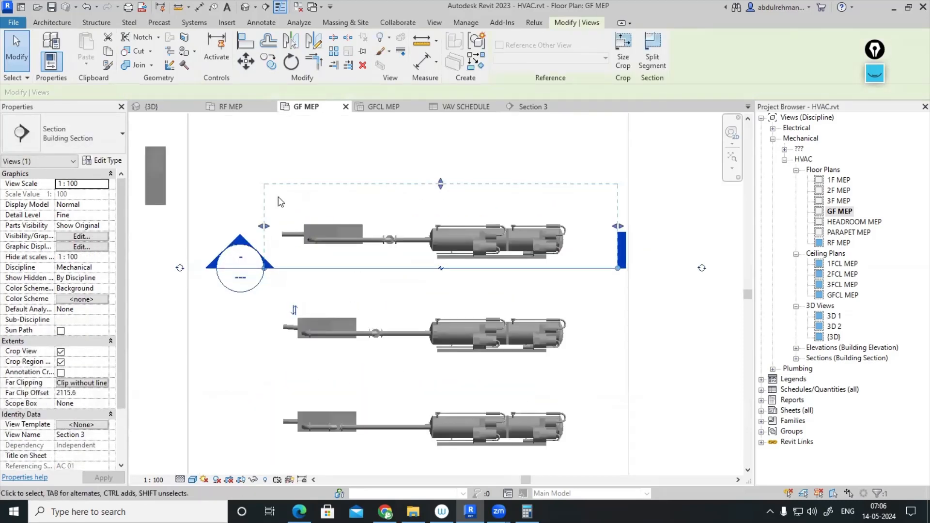
- Check the chiller's minimum space requirements in CHW SYSTEM.pdf and measure the clearance from the first chiller's end to the floor edge in Revit
click(300, 513)
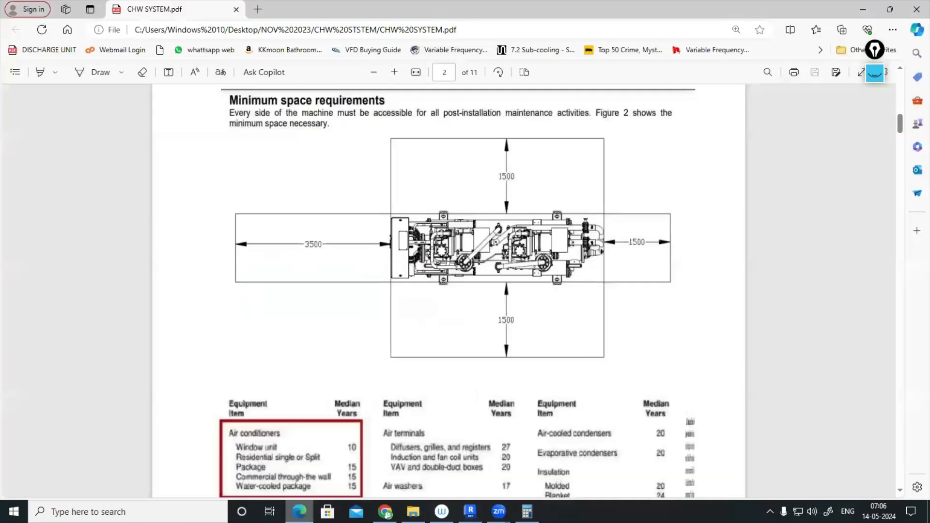
click(471, 512)
scroll(615, 228, up, 3)
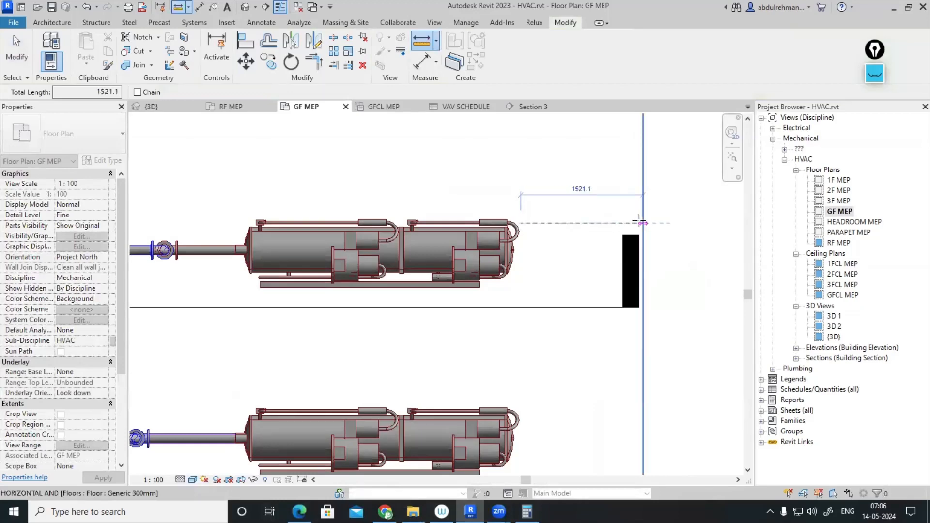
key(Escape)
key(Escape)
scroll(611, 252, down, 2)
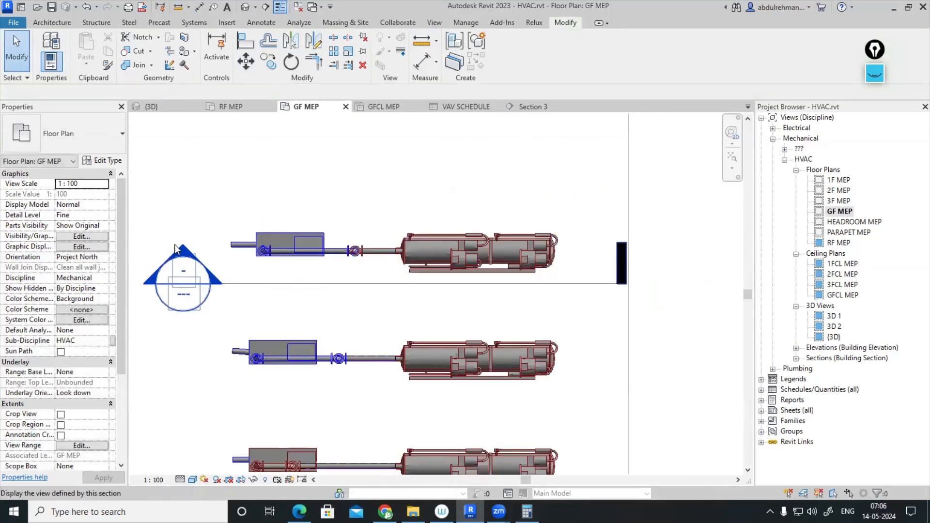
- Open Section 3 and nudge the first pump's vertical drop pipe horizontally closer to the chiller
double_click(181, 250)
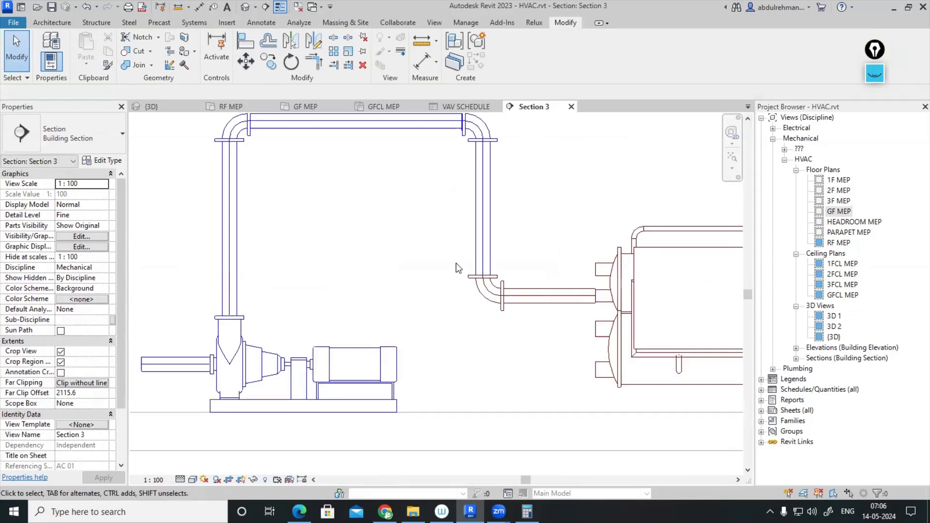
click(478, 231)
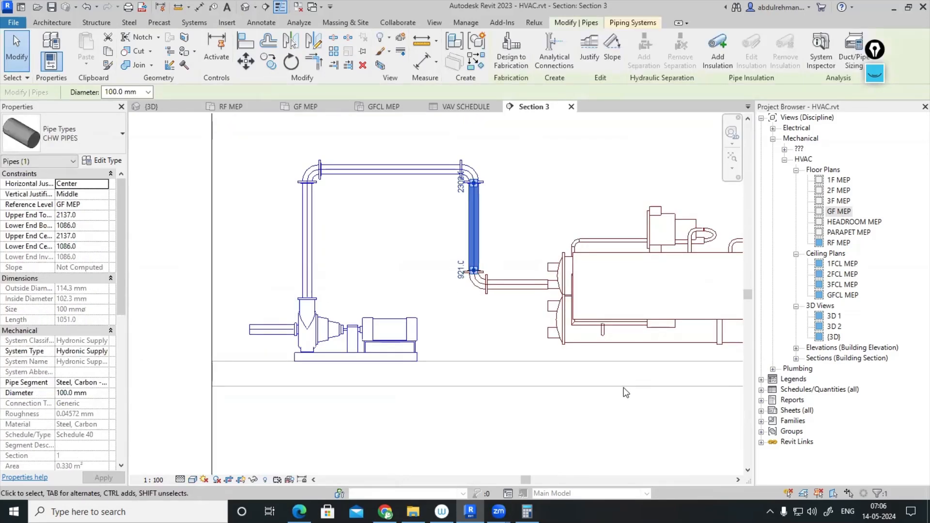
key(Right)
key(Right)
key(Right)
key(Right)
key(Right)
key(Right)
key(Right)
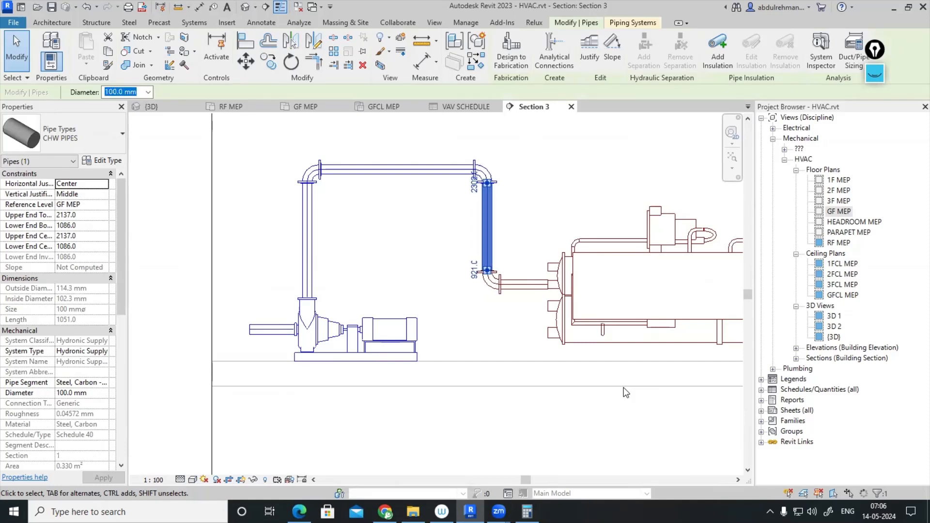
key(Right)
key(Right)
key(Right)
key(Right)
key(Right)
key(Right)
key(Right)
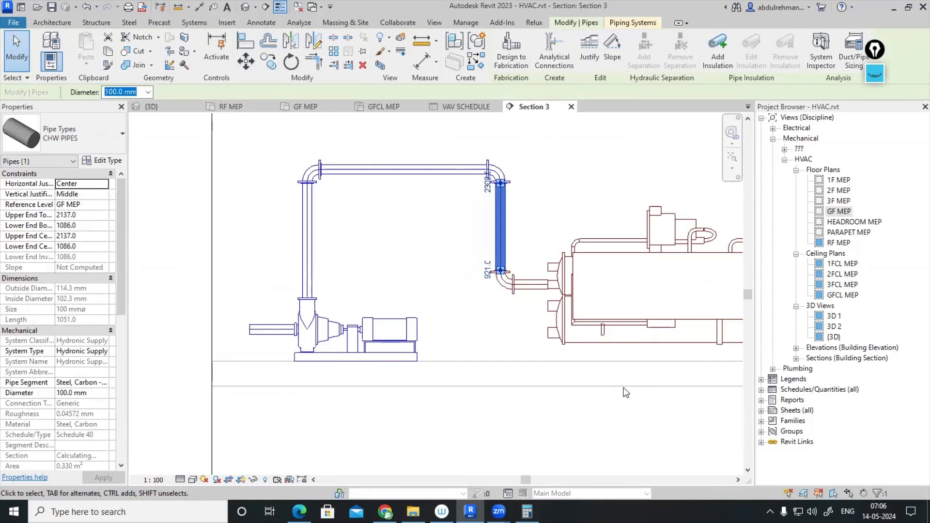
key(Escape)
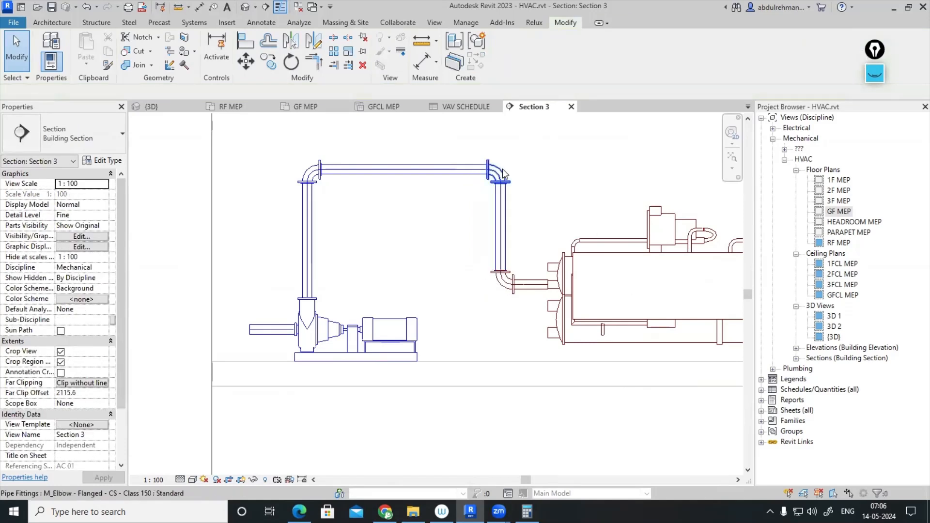
- Try to nudge the first pump on its own toward the chiller, and undo the move
click(504, 175)
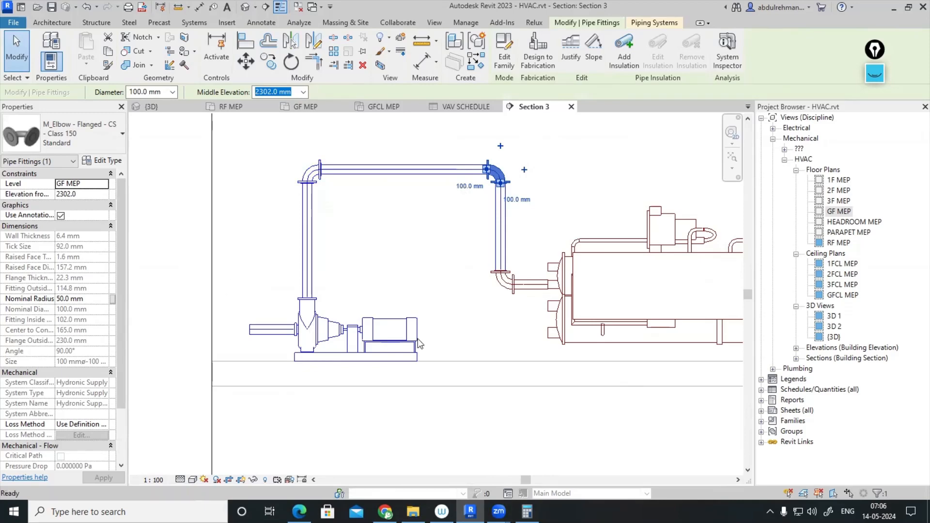
key(Escape)
click(371, 349)
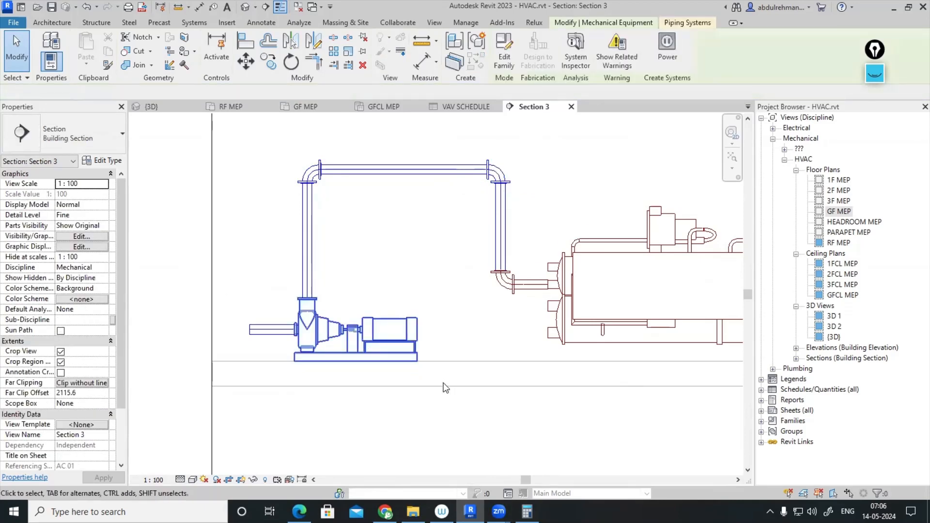
key(Right)
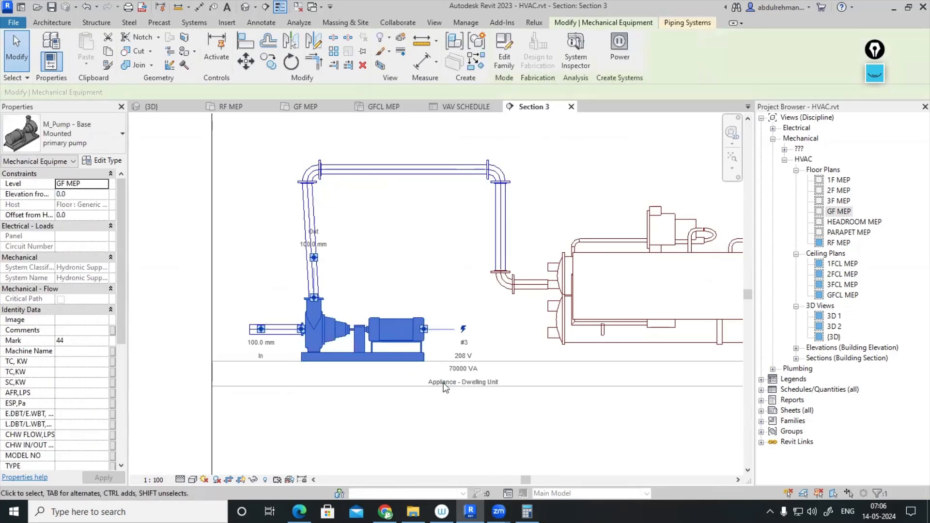
key(Escape)
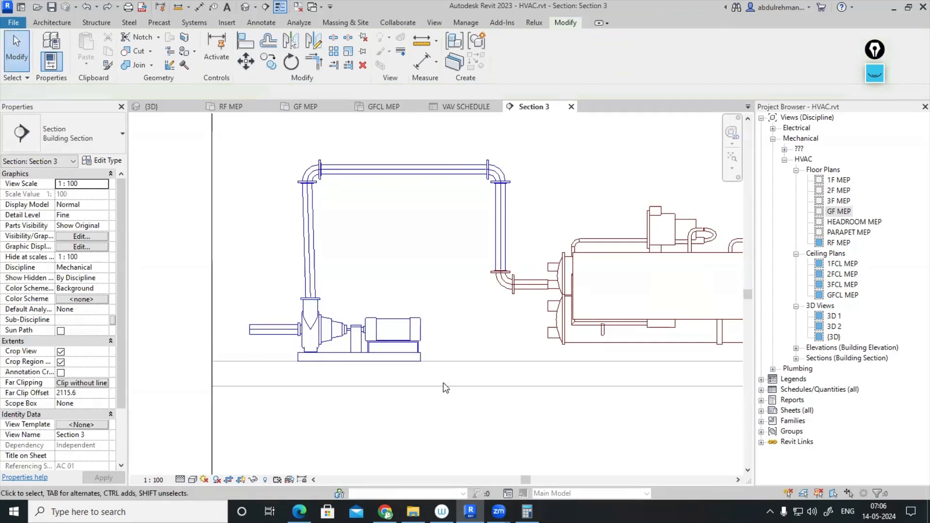
key(ctrl+z)
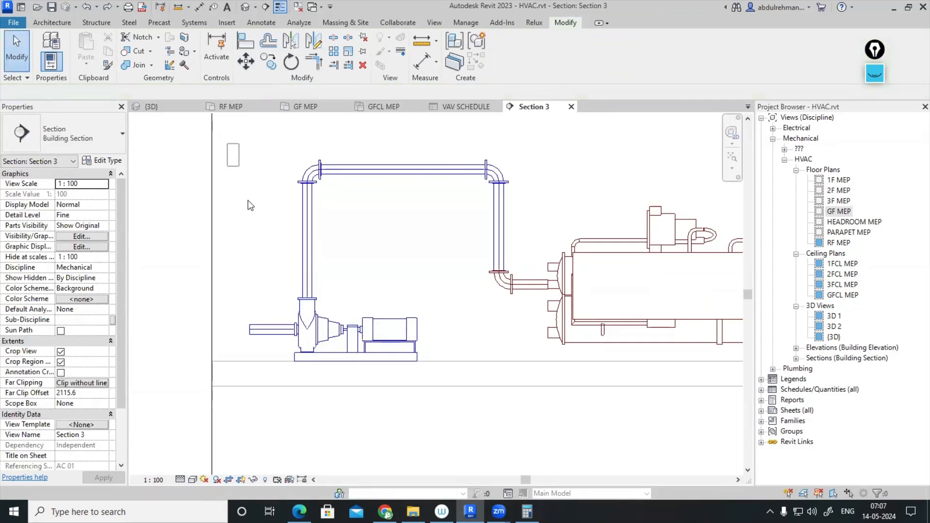
- Nudge the first pump together with its inlet pipe, vertical riser and top elbow horizontally toward the chiller
drag(249, 205, 420, 395)
key(Right)
key(Right)
key(Right)
key(Right)
key(Right)
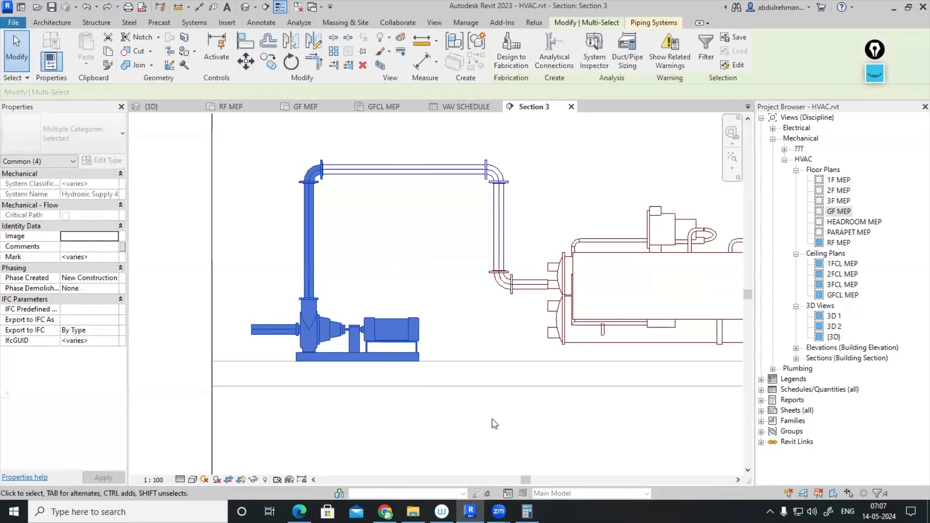
key(Right)
key(Right)
key(Right)
key(Right)
key(Right)
key(Right)
key(Right)
key(Right)
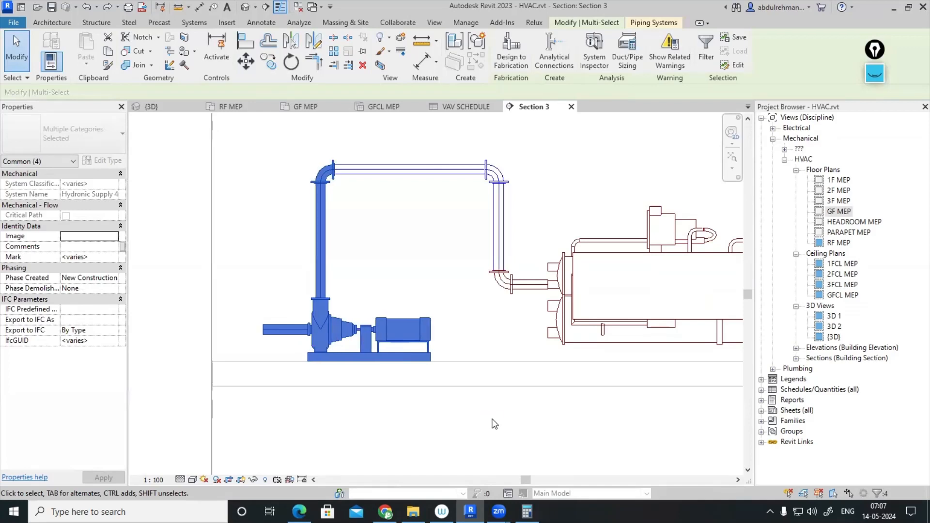
key(Right)
key(Right)
key(Right)
key(Right)
key(Right)
key(Right)
key(Right)
key(Right)
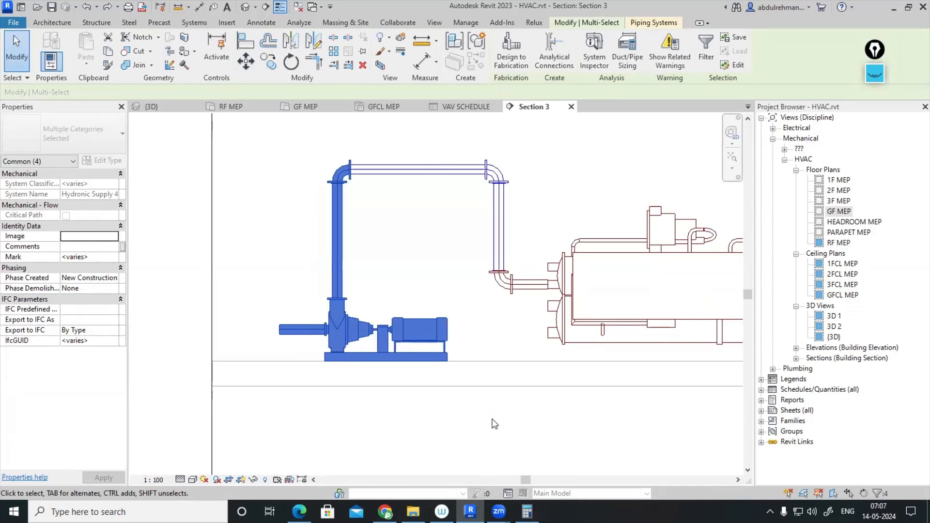
key(Right)
key(Right)
key(Right)
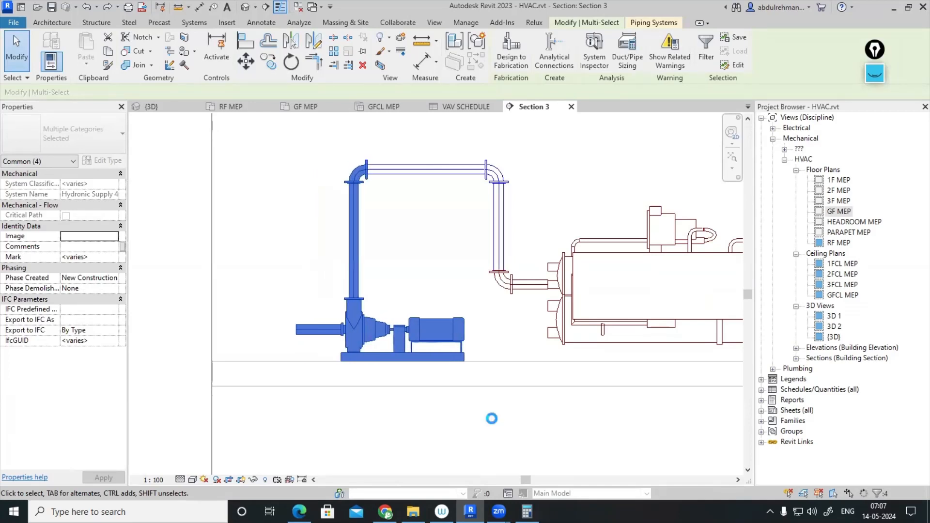
- In the GF MEP plan, move the Section 3 line below the second pump and extend its far clip to about 4500 mm, past the first pump
double_click(835, 213)
scroll(374, 262, down, 2)
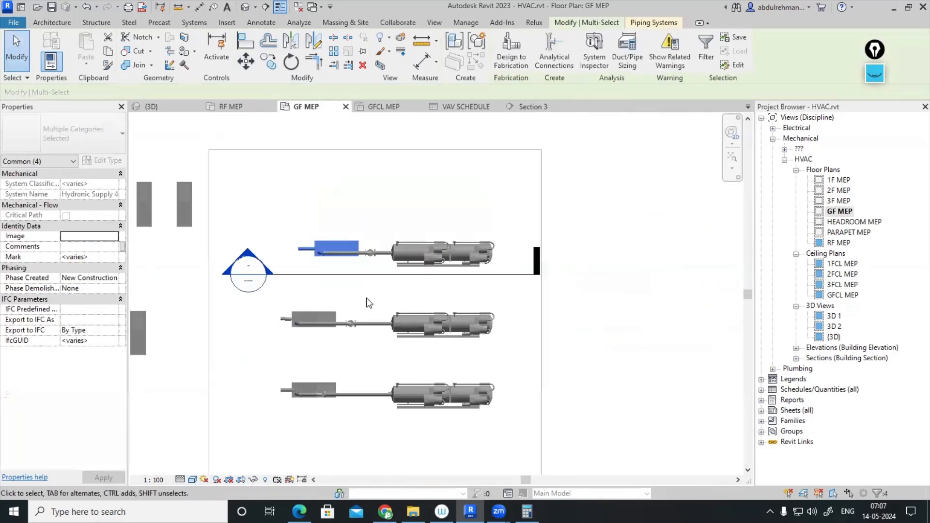
click(391, 264)
drag(391, 264, 387, 332)
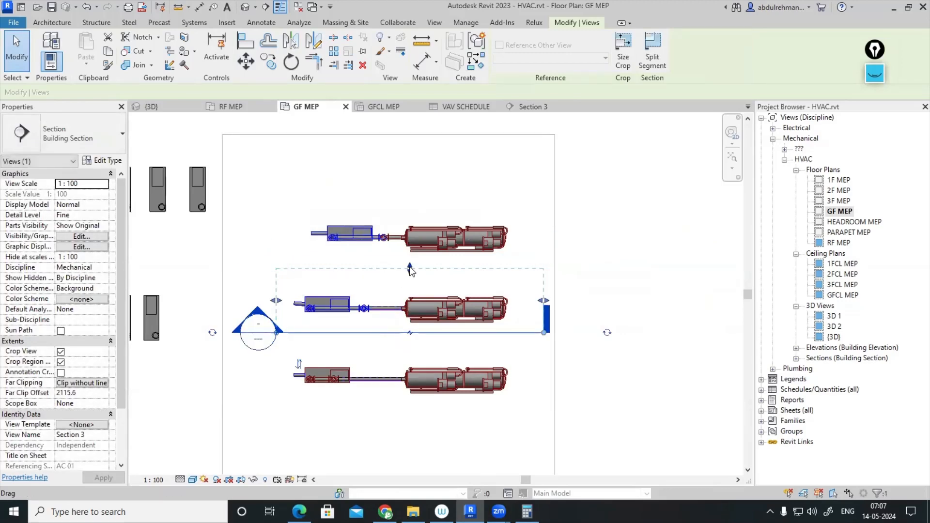
drag(410, 267, 411, 197)
click(390, 224)
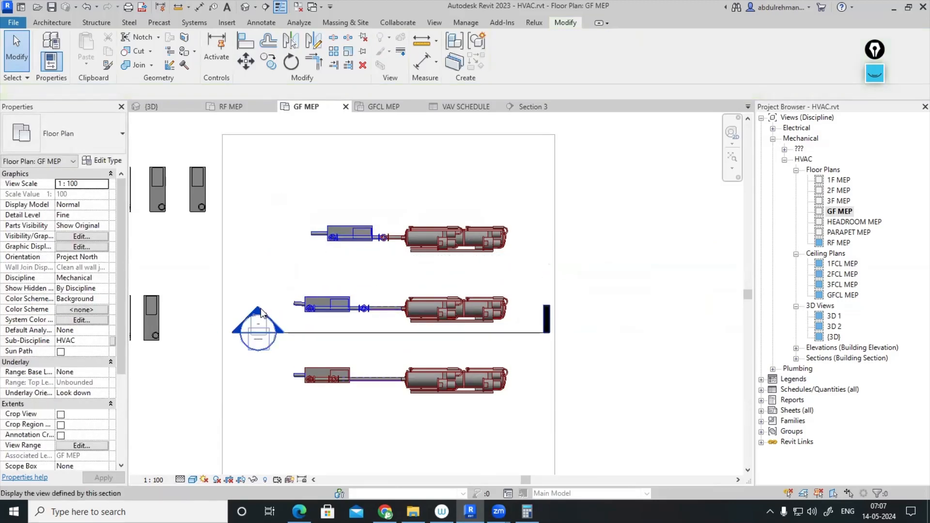
- Open Section 3 and align the second pump's vertical riser with the first pump's riser
double_click(262, 317)
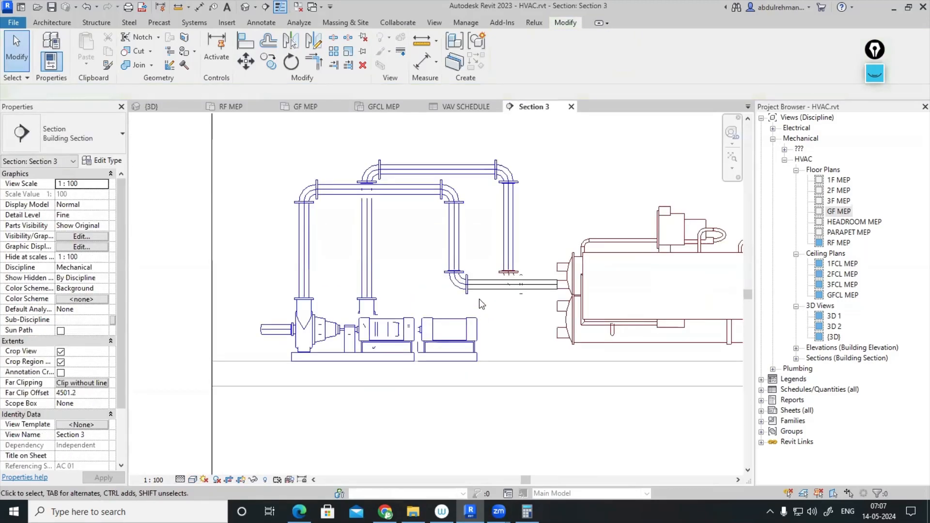
click(252, 45)
click(371, 260)
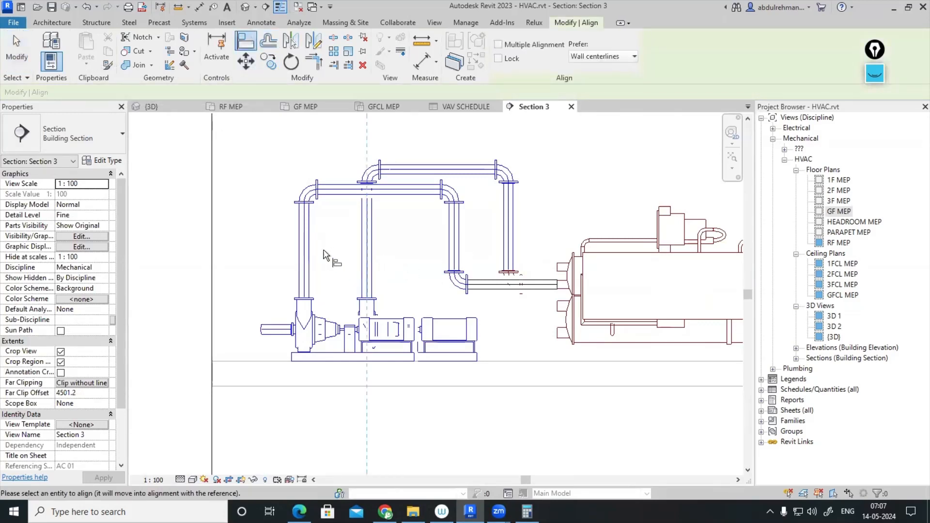
click(308, 260)
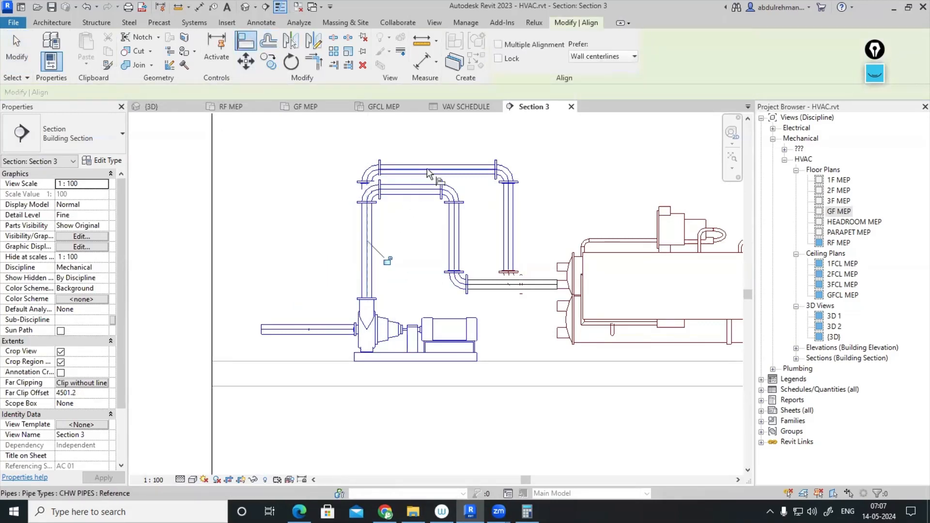
- Align the second pump's vertical drop and top horizontal pipe with the matching pipes of the first pump
click(457, 230)
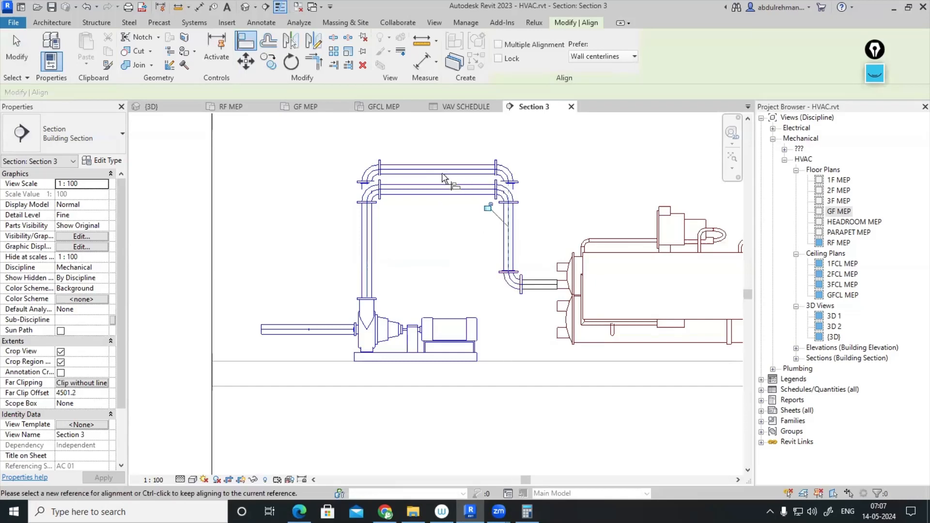
click(439, 171)
click(439, 189)
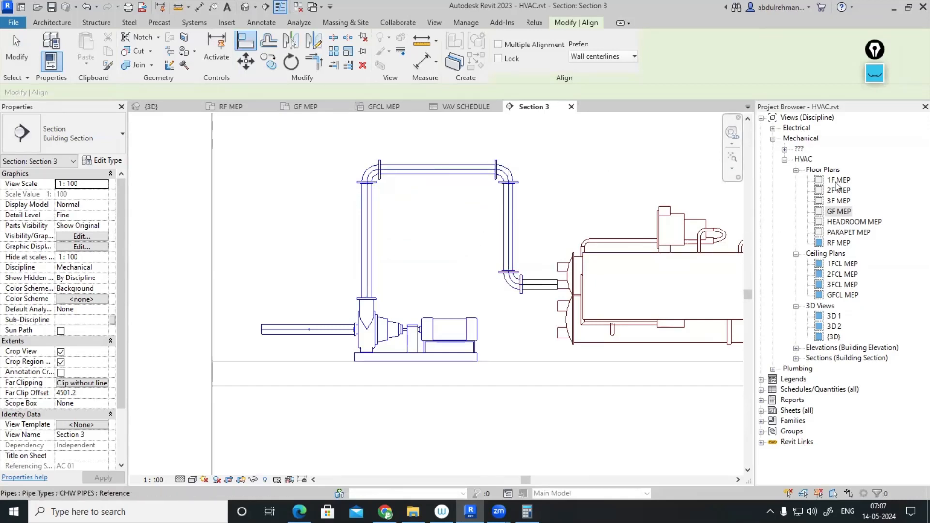
- In the GF MEP plan, move the Section 3 line below the third pump and open Section 3
double_click(839, 213)
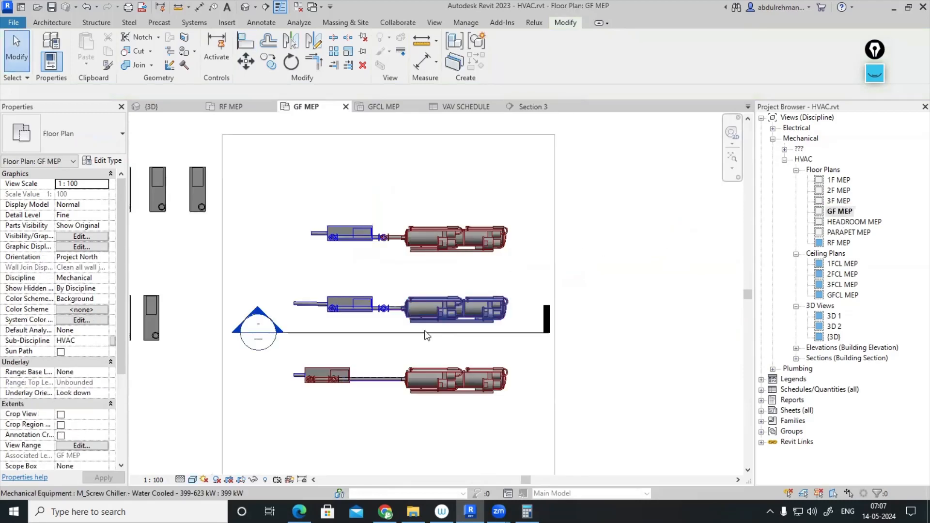
click(427, 334)
drag(436, 333, 436, 425)
double_click(257, 417)
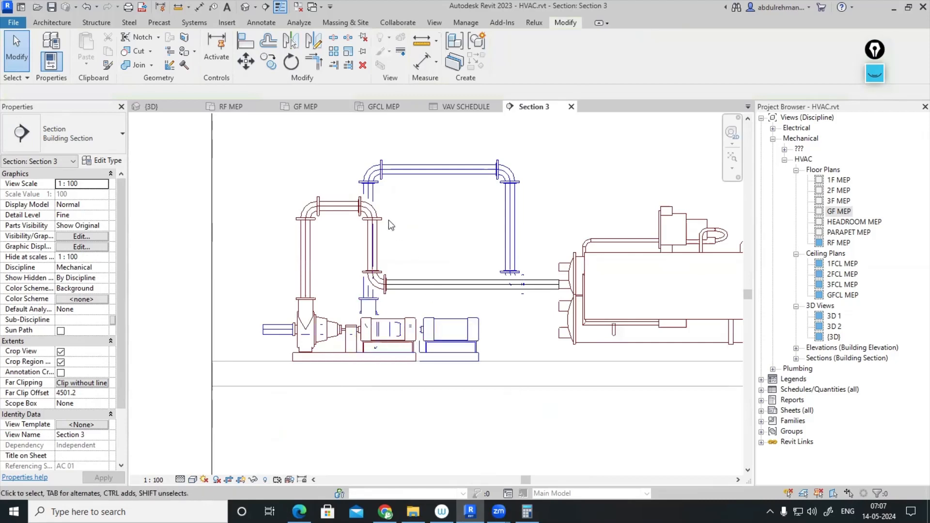
- Align the third pump's vertical drop and top horizontal pipe with the matching pipes of the second pump
click(250, 47)
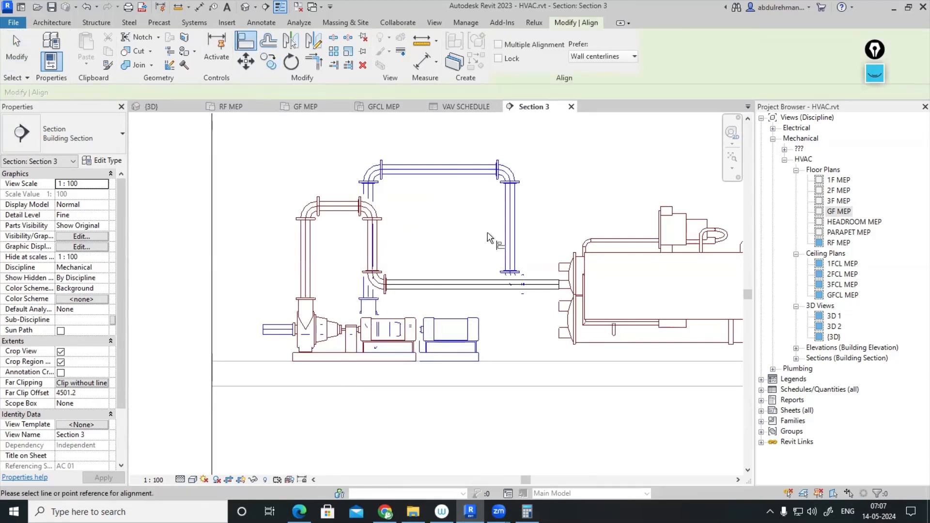
click(509, 237)
click(380, 242)
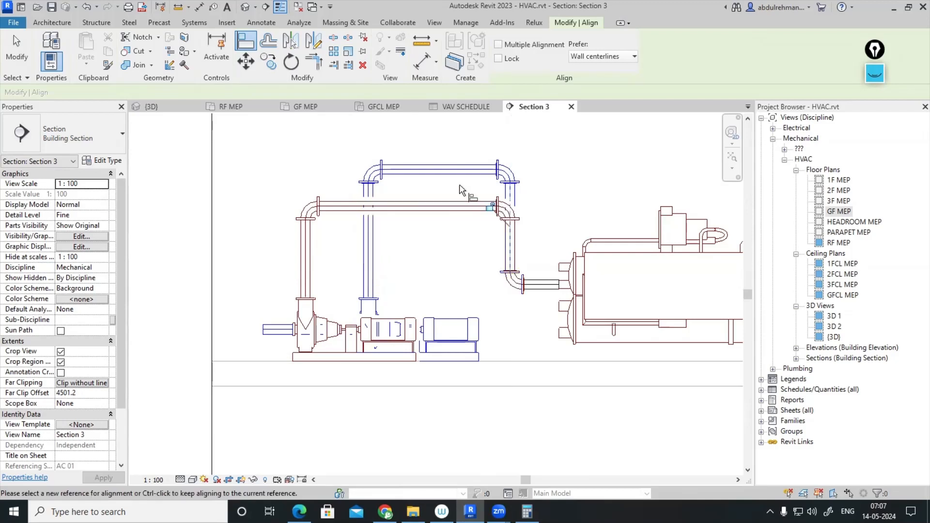
click(468, 175)
click(447, 205)
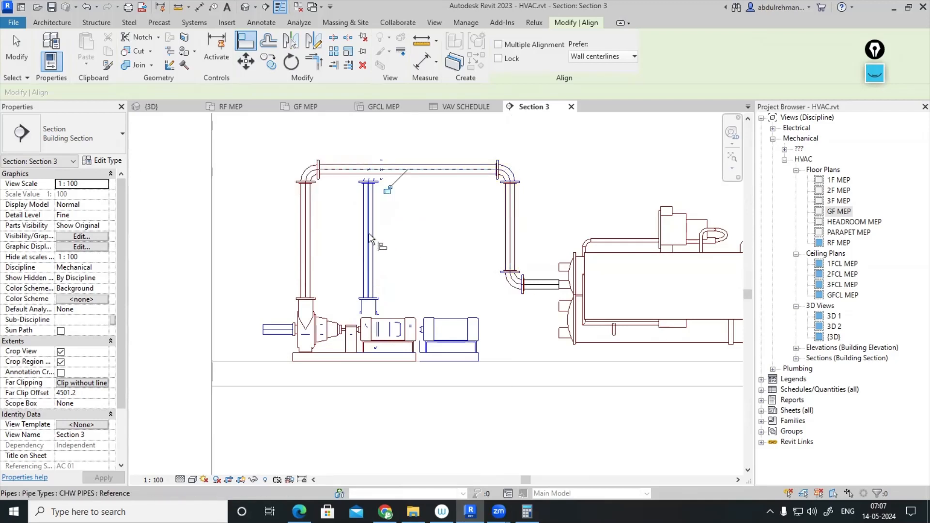
- Align the third pump's riser with the second pump's riser and check all three arrangements in the 3D view
click(378, 185)
click(311, 245)
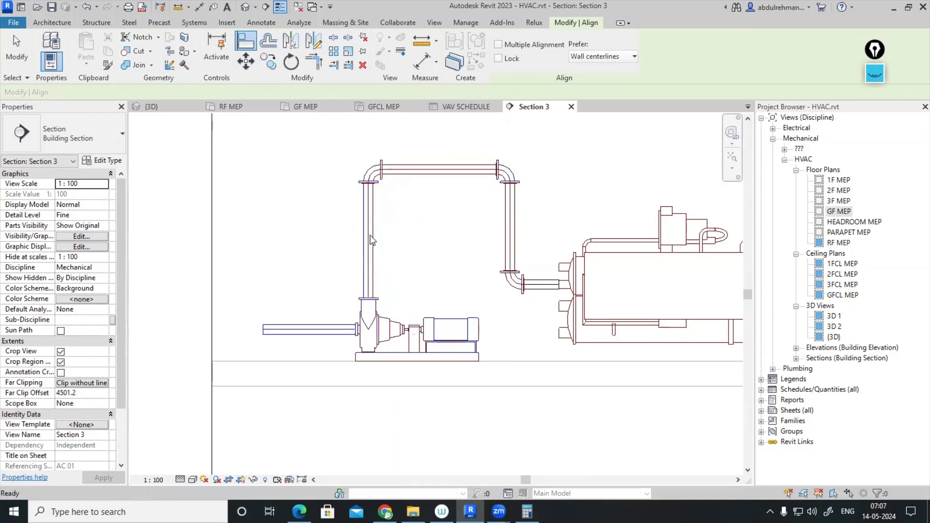
key(Escape)
key(Escape)
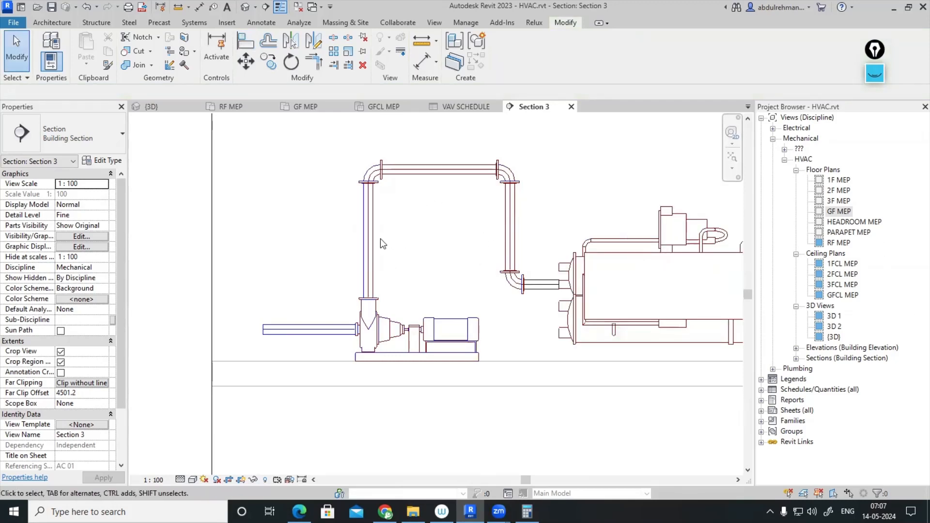
click(245, 6)
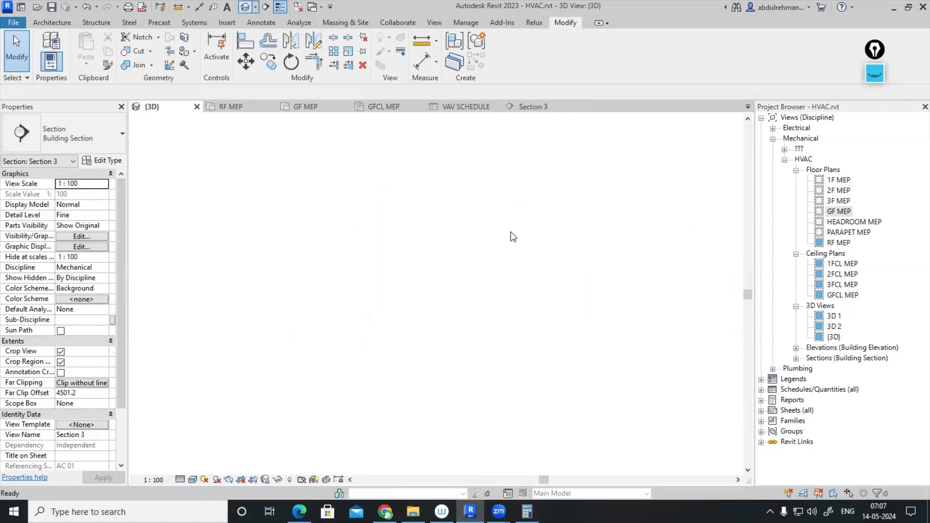
scroll(368, 285, up, 5)
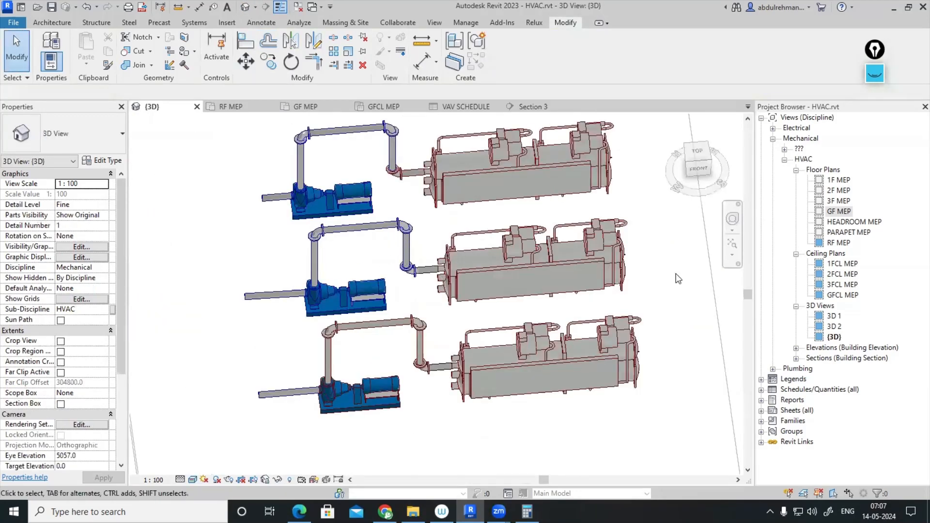
- In the GF MEP plan, lengthen the first pump's inlet pipe to line up with the ends of the other inlet pipes
double_click(840, 211)
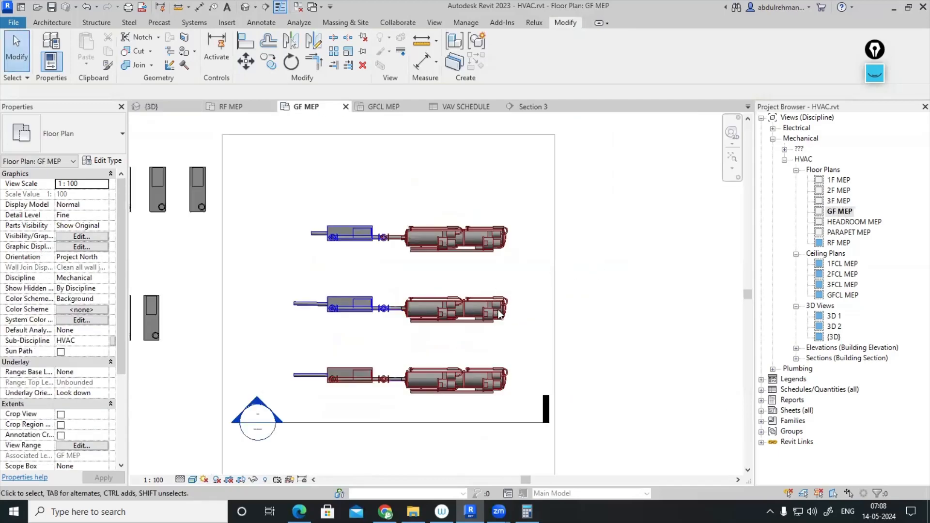
scroll(499, 314, down, 3)
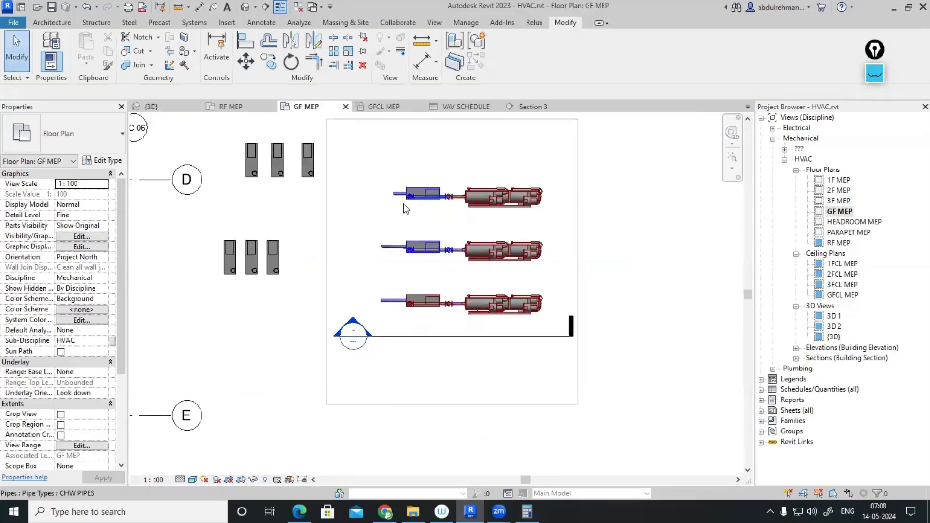
click(395, 196)
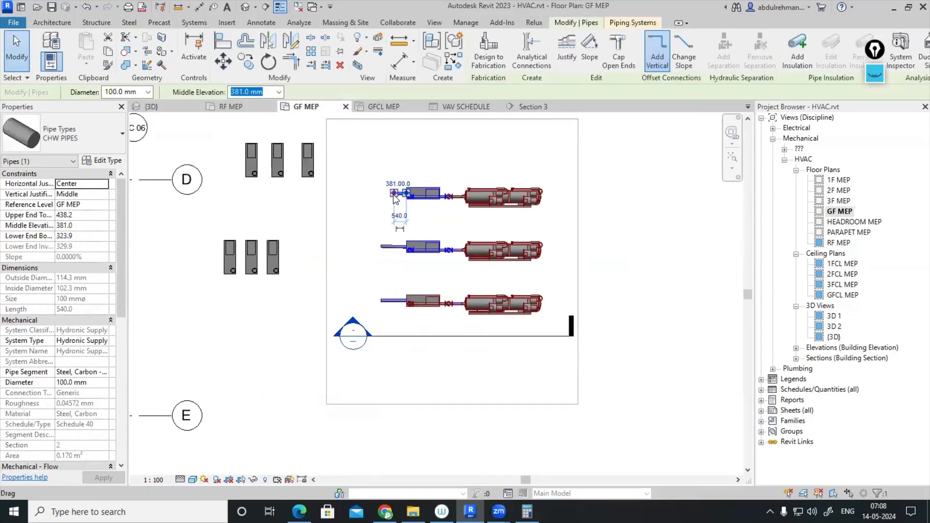
right_click(396, 194)
click(421, 224)
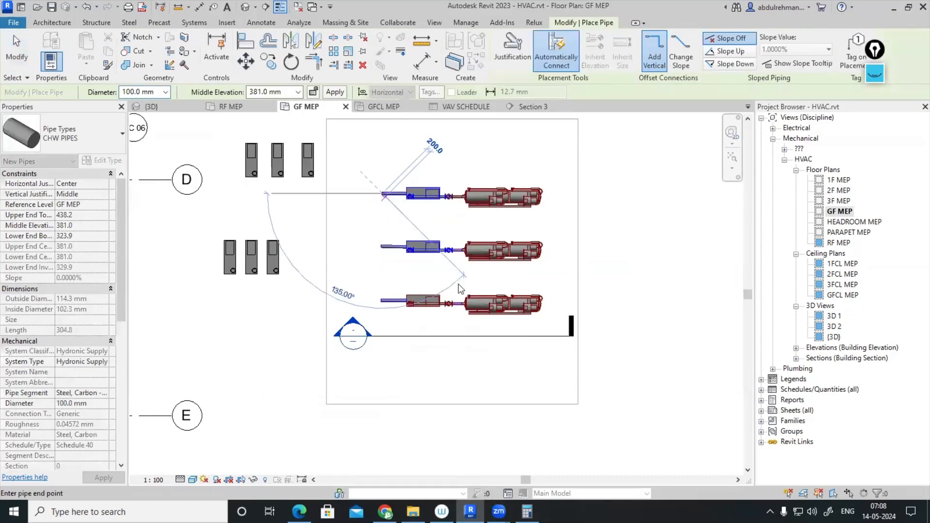
key(Escape)
key(Escape)
- Move the Section 3 line up between the first and second pumps and open Section 3
click(464, 337)
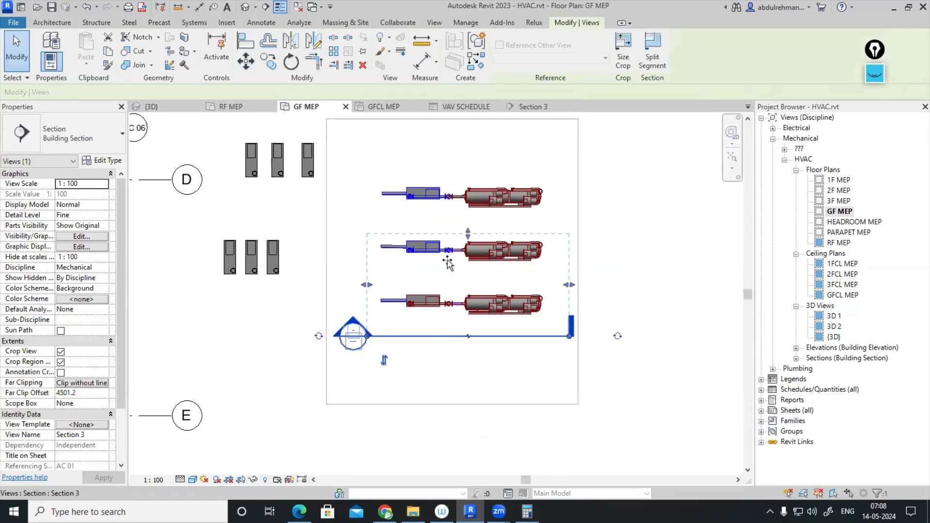
drag(448, 263, 446, 155)
key(Escape)
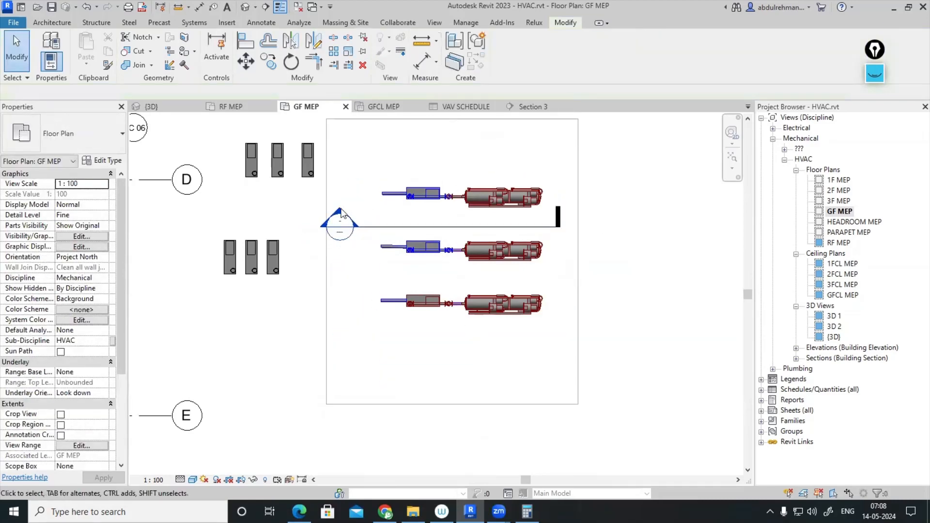
double_click(340, 213)
scroll(427, 225, down, 2)
scroll(407, 269, up, 1)
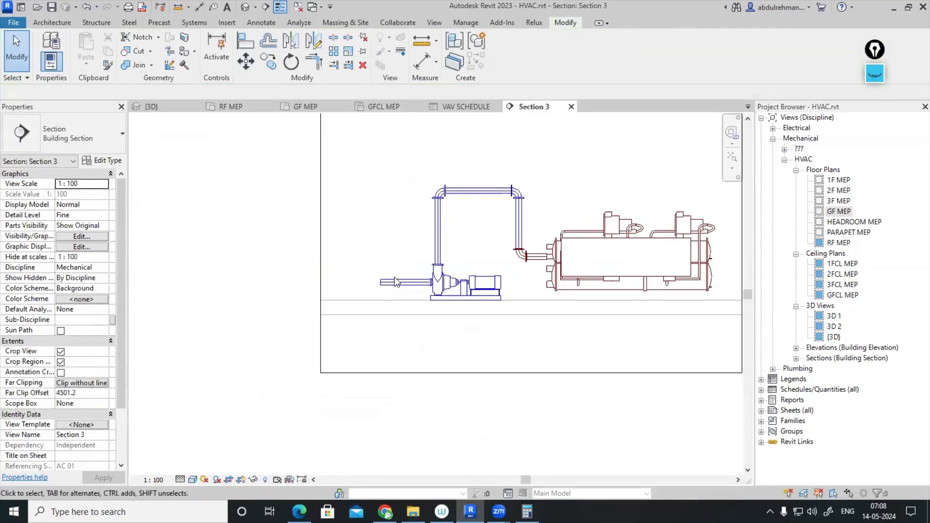
- Draw a 100 mm vertical pipe 1900 mm upward from the first pump's inlet pipe end, to elevation 2281 mm
click(396, 283)
right_click(383, 281)
click(406, 225)
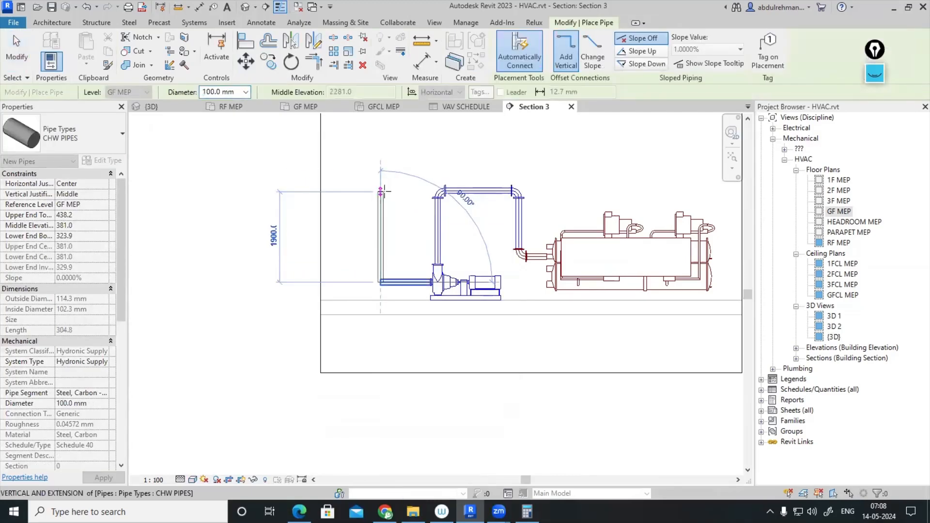
click(390, 209)
key(Escape)
key(Escape)
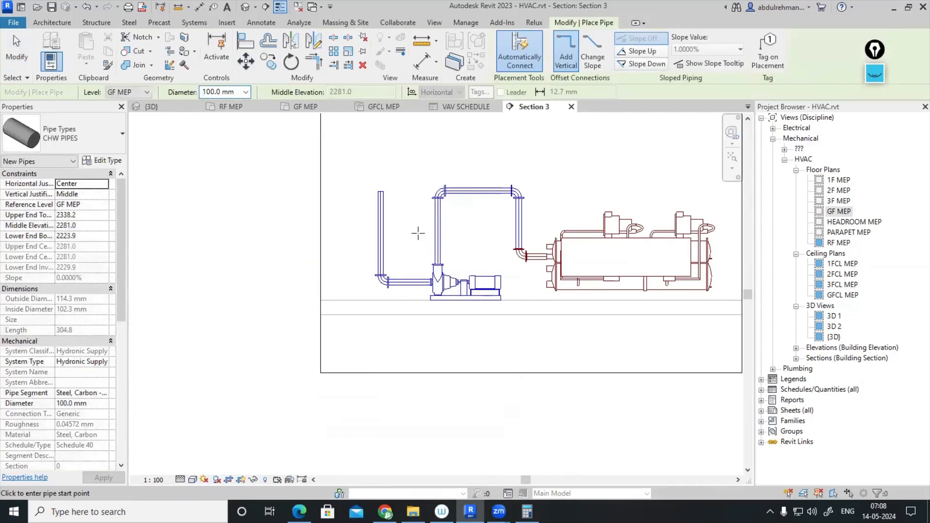
- Shift the new inlet riser horizontally closer to the first pump, shortening its inlet pipe
click(381, 267)
drag(382, 266, 393, 264)
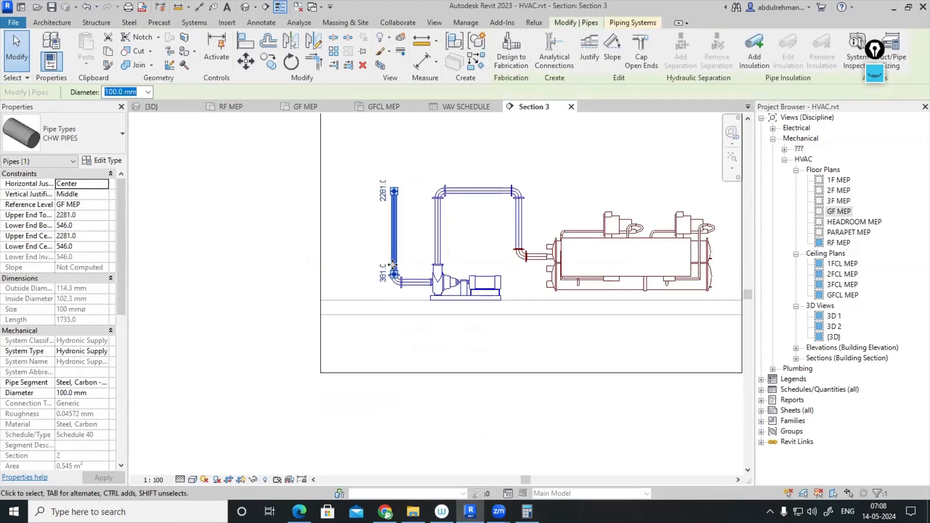
key(Right)
key(Right)
key(Right)
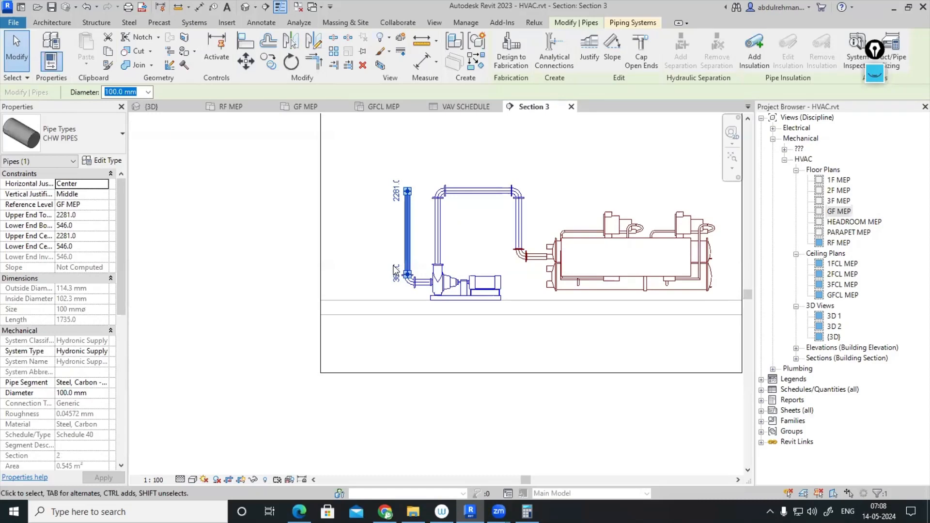
key(Right)
click(389, 209)
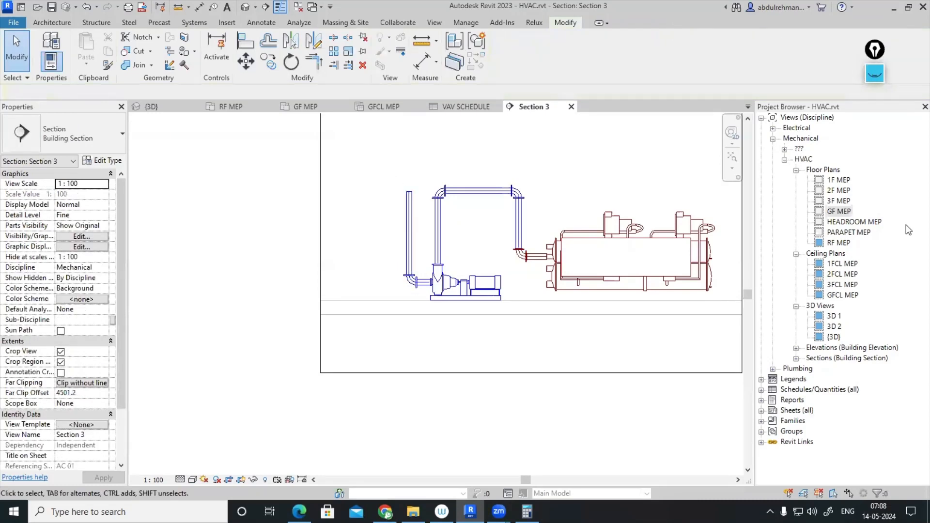
- In the GF MEP plan, place a section across the three inlet pipes facing the chillers, reduce its far clip to about 1810 mm, and open it
double_click(844, 216)
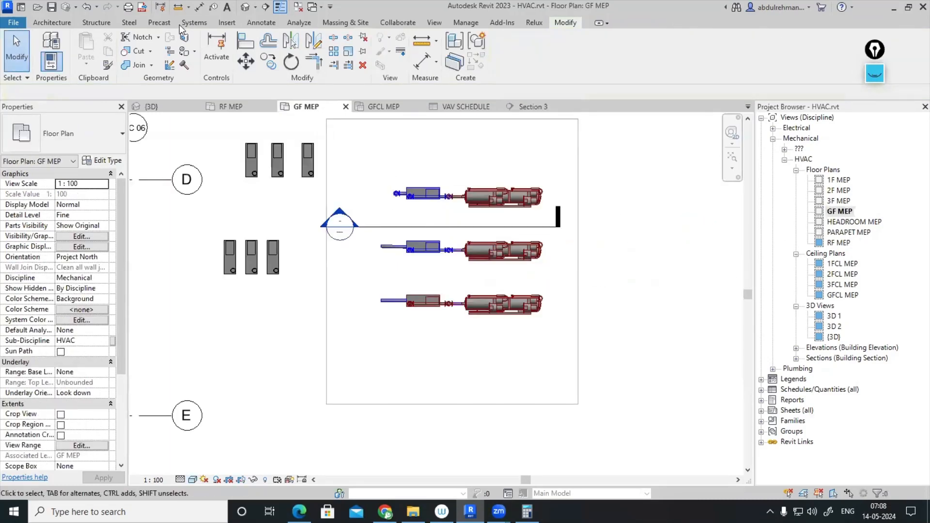
click(265, 7)
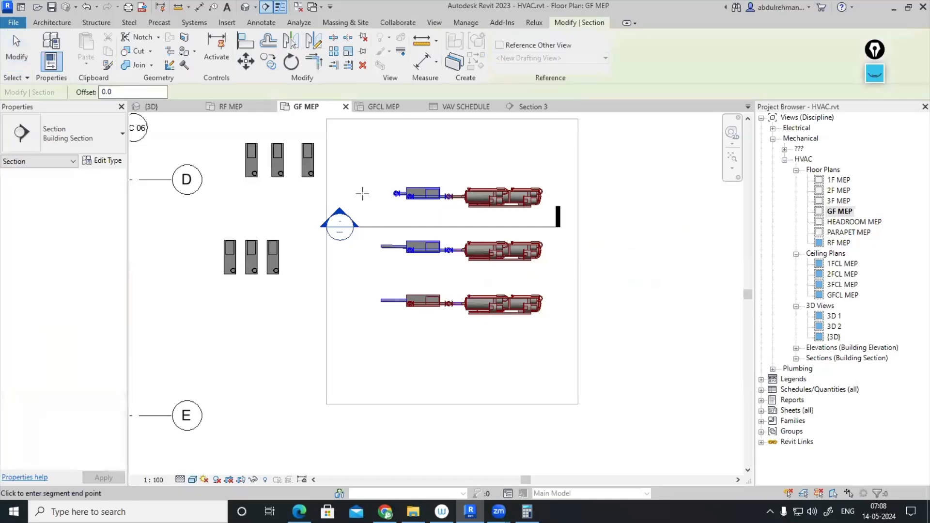
click(364, 321)
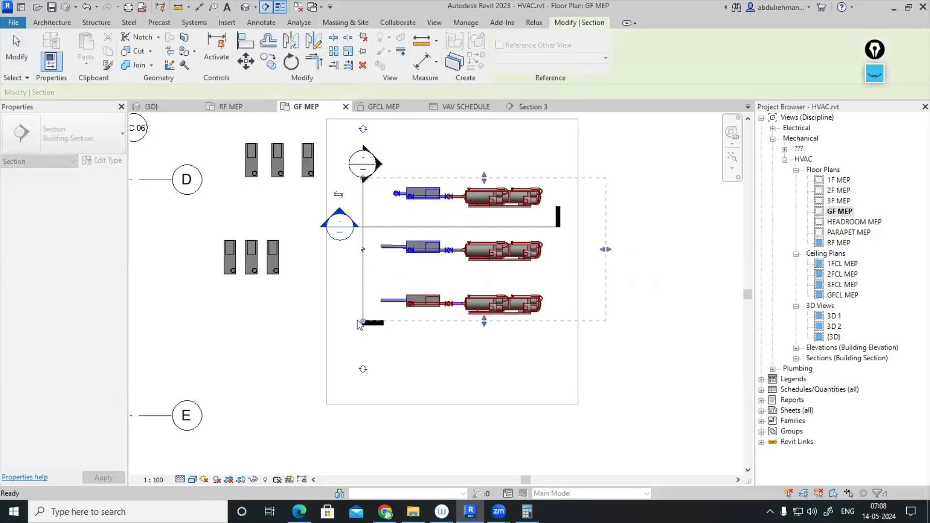
click(396, 185)
click(363, 206)
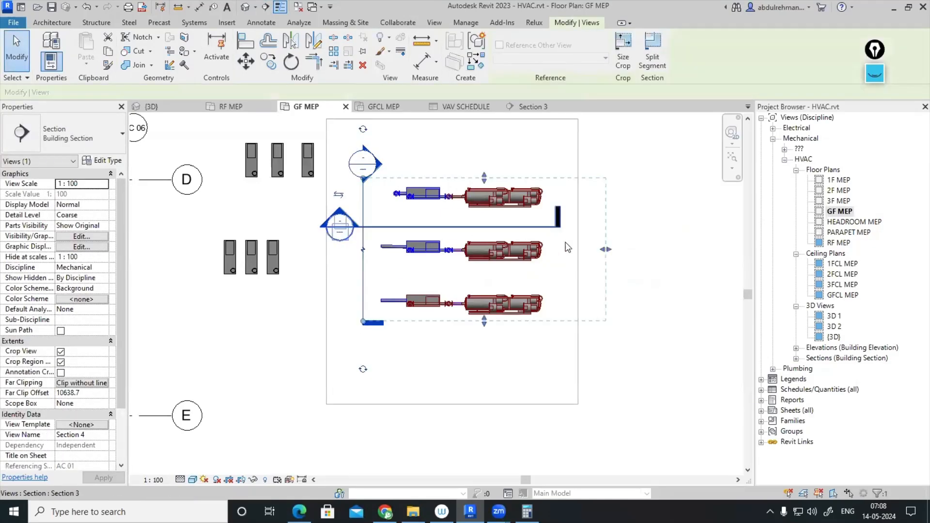
drag(605, 249, 400, 240)
double_click(365, 164)
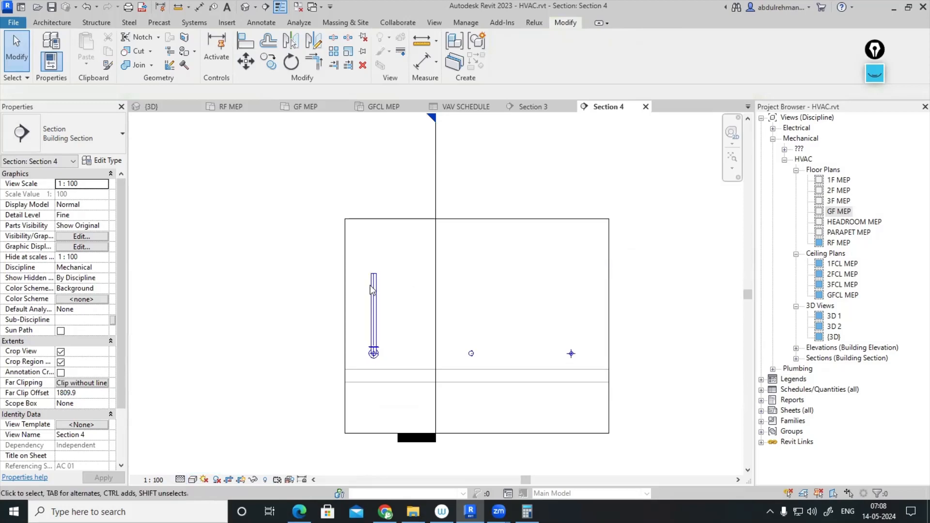
- Draw a 100 mm horizontal header pipe from the top of the inlet riser at elevation 2281 mm, past the third pump's inlet
click(374, 305)
right_click(374, 305)
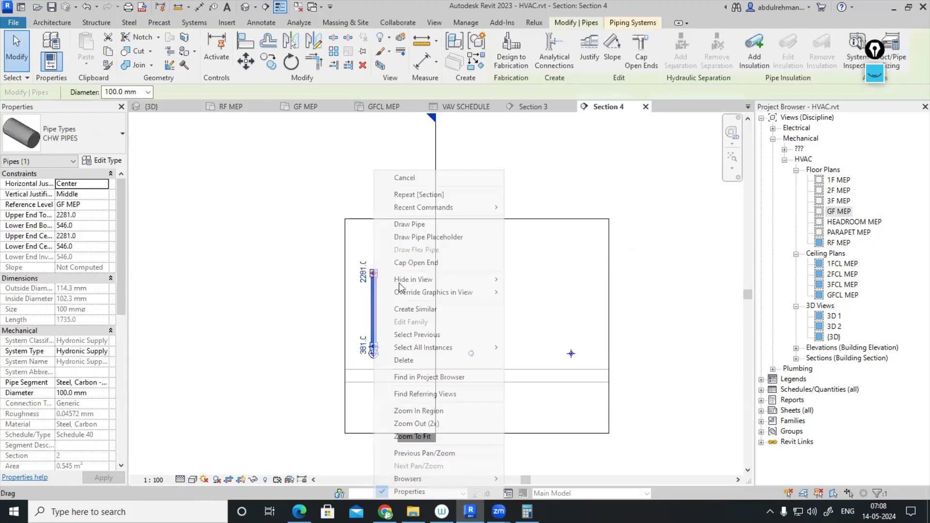
click(409, 224)
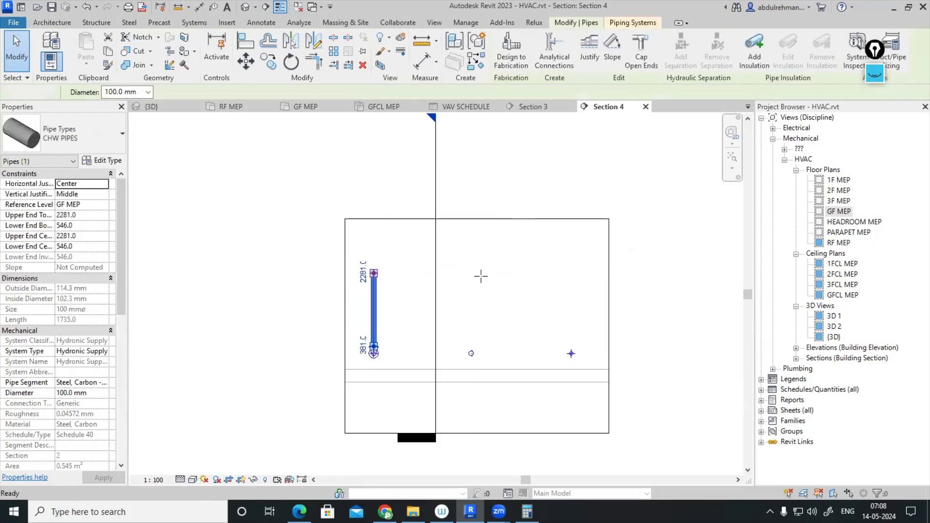
click(597, 274)
key(Escape)
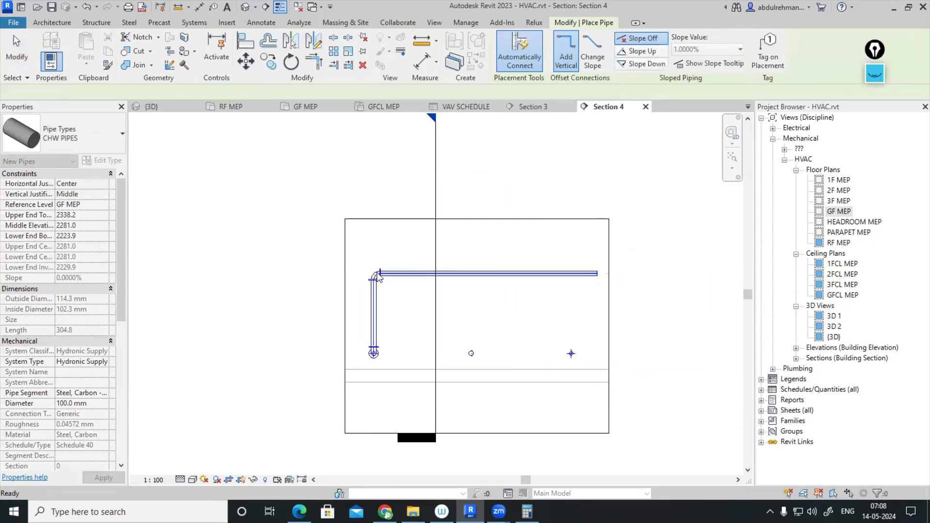
key(Escape)
- Convert the elbow between the inlet riser and the header pipe into a tee
scroll(352, 265, up, 3)
click(383, 286)
click(361, 280)
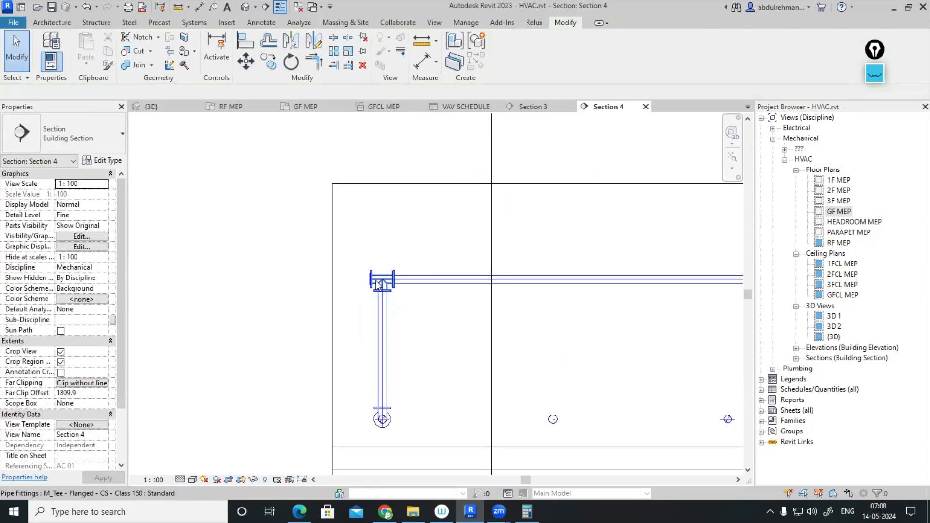
- Extend the header with a 300 mm long, 100 mm diameter pipe from the tee's free end and cap its open end
right_click(368, 281)
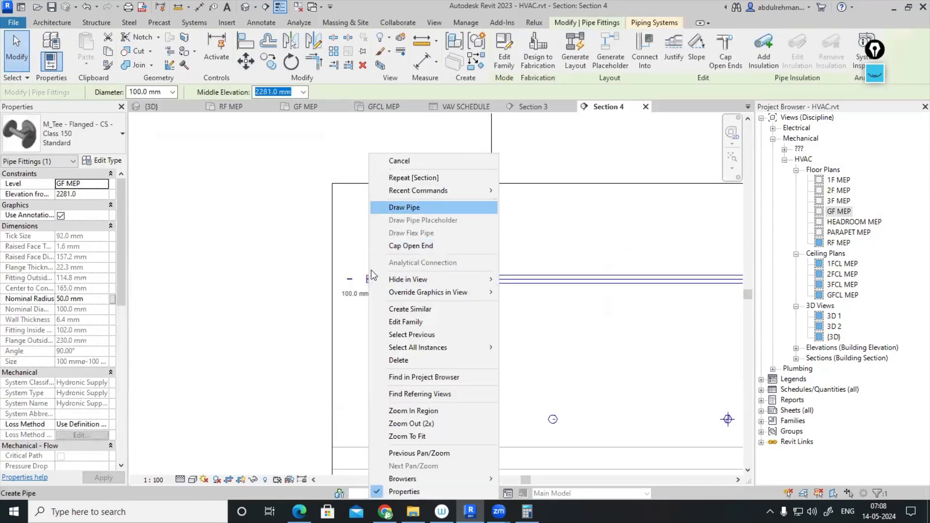
click(404, 208)
click(349, 280)
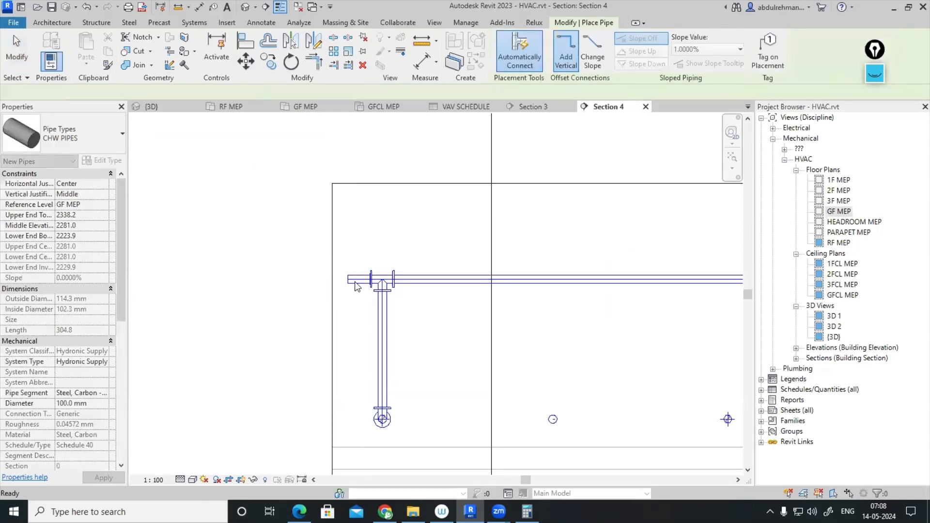
key(Escape)
key(Escape)
click(356, 280)
click(642, 57)
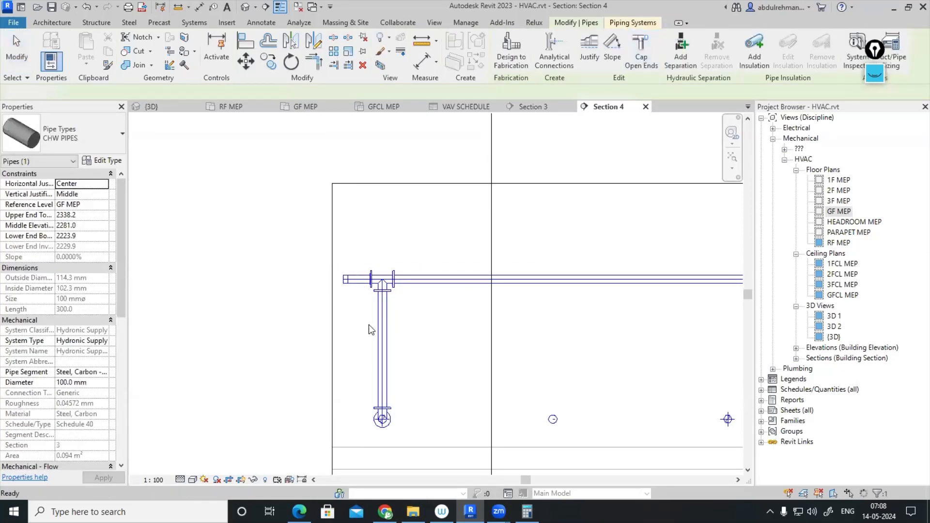
- In the GF MEP plan, move the pump section line just beyond the second pump's arrangement and reduce its far clip to about 1920 mm
double_click(837, 211)
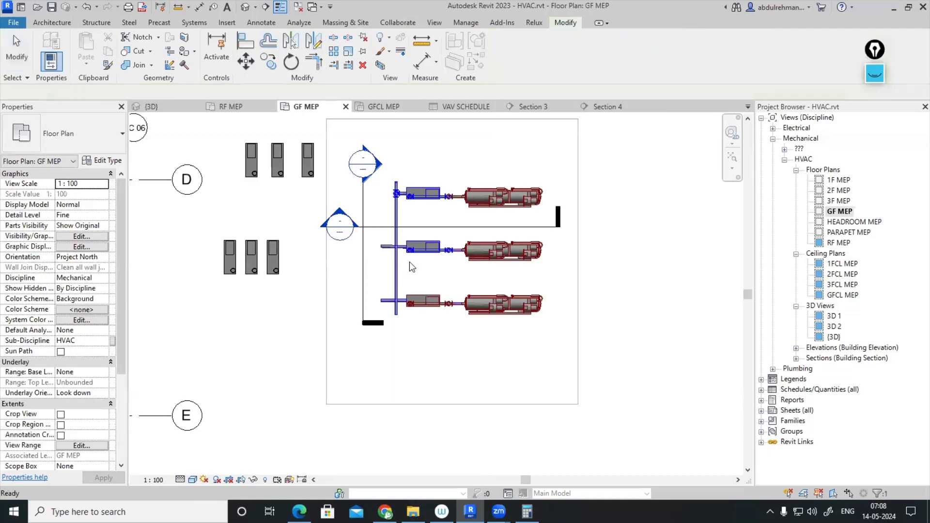
click(391, 247)
scroll(397, 239, down, 2)
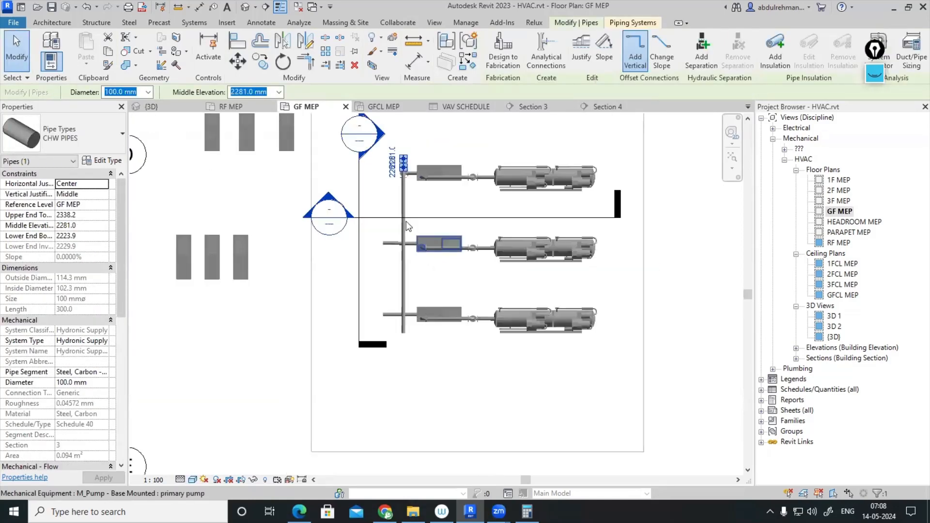
click(471, 216)
drag(471, 216, 472, 270)
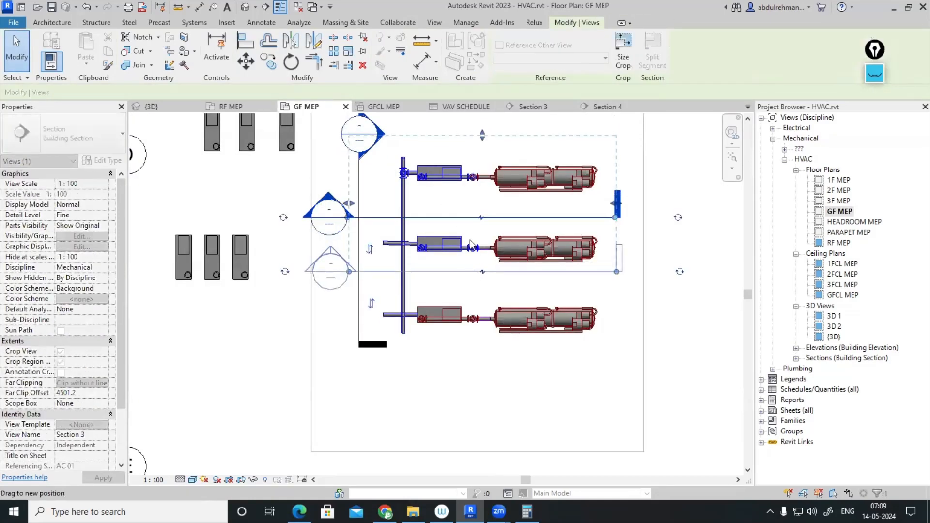
drag(482, 135, 478, 219)
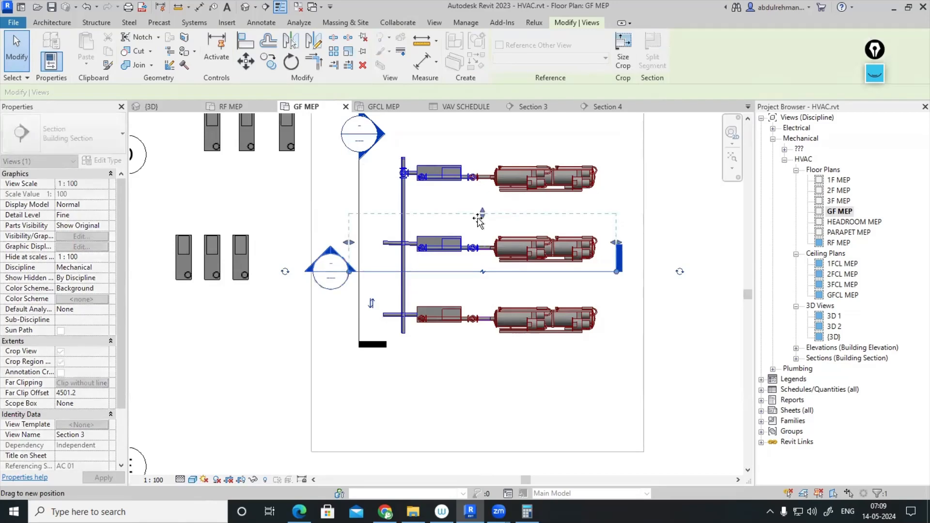
click(323, 246)
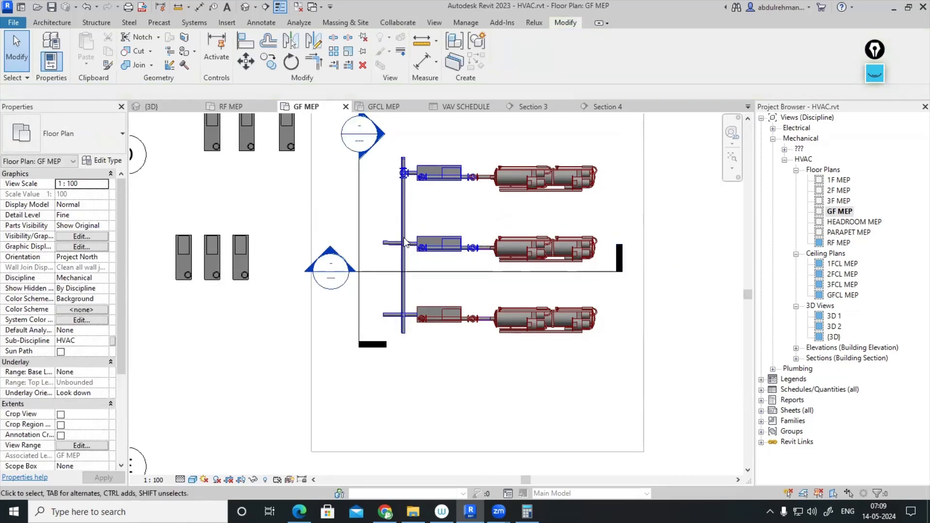
- Delete the straight inlet pipe of the second pump that crosses under the header
scroll(383, 256, up, 3)
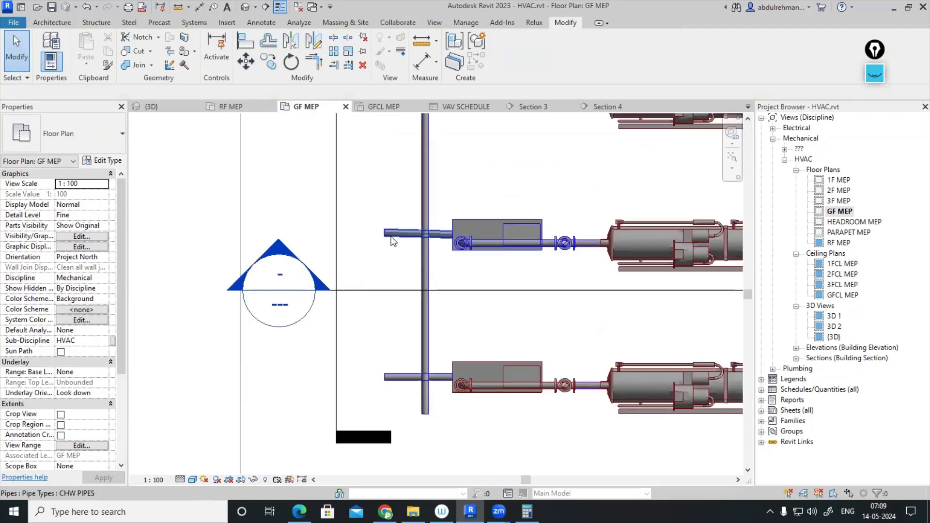
click(392, 241)
key(Delete)
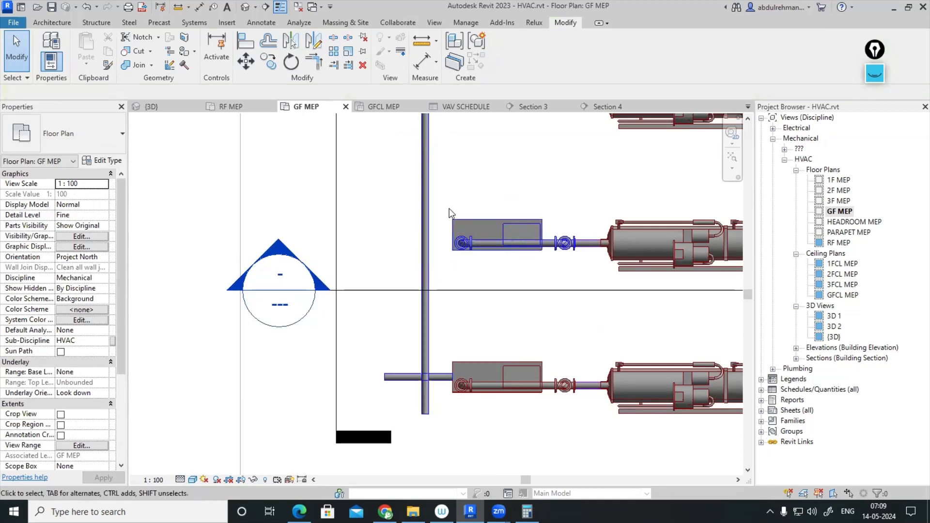
- In Section 3, draw a 100 mm pipe about 480 mm out of the second pump's inlet, turning vertically up to elevation 1681 mm
double_click(285, 246)
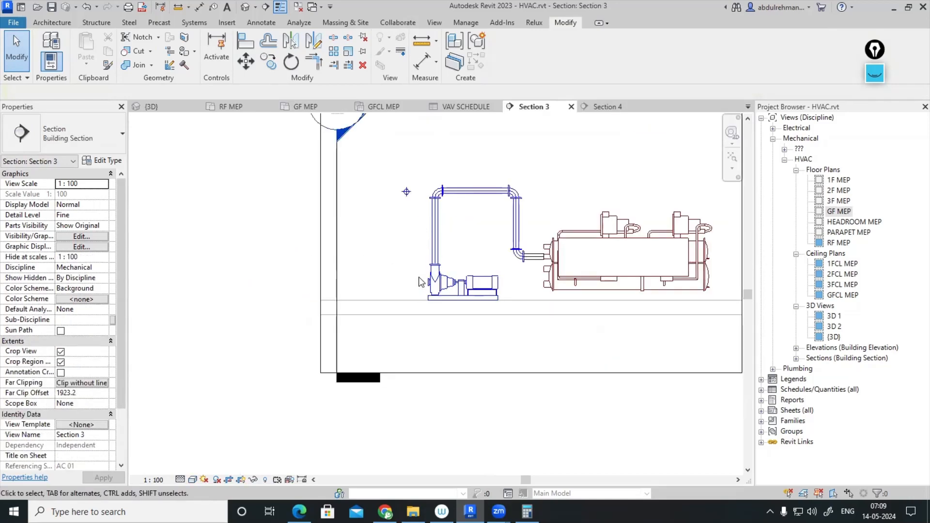
scroll(418, 277, up, 2)
click(448, 287)
click(393, 287)
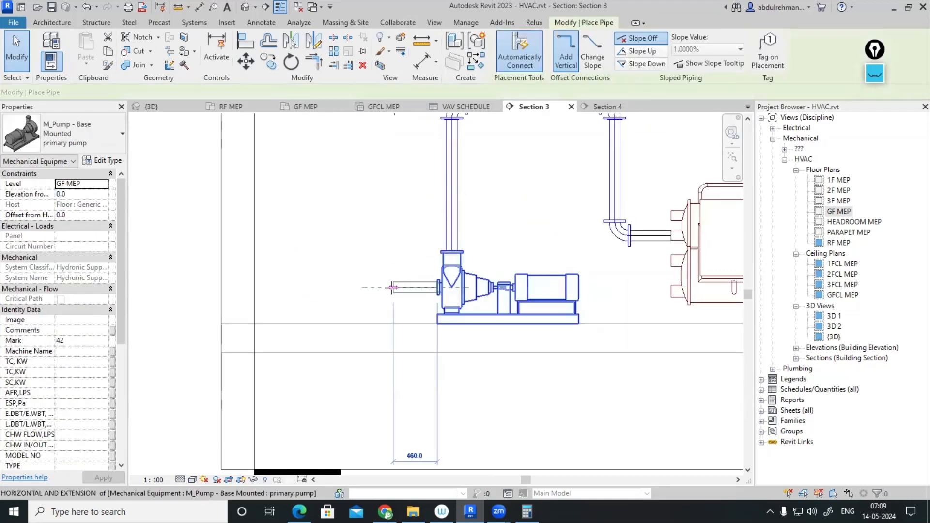
scroll(383, 288, down, 1)
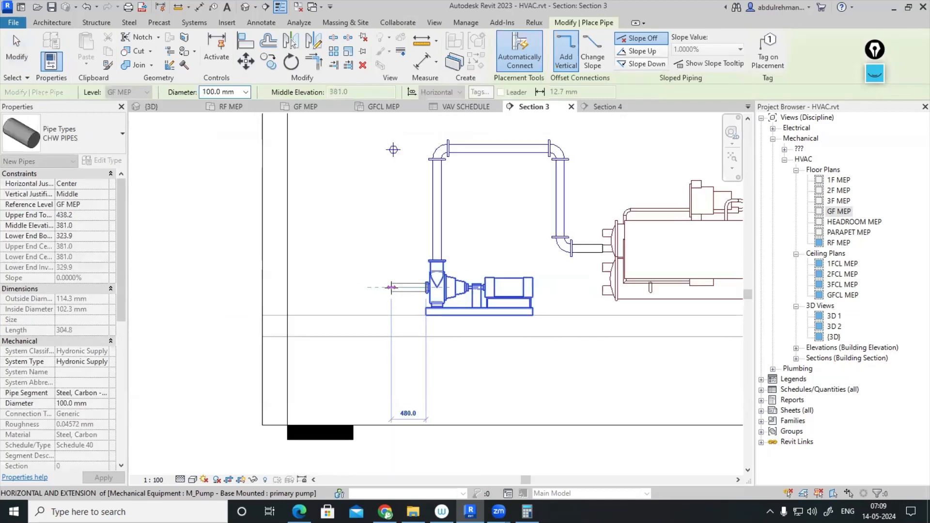
click(390, 286)
click(393, 195)
key(Escape)
key(Escape)
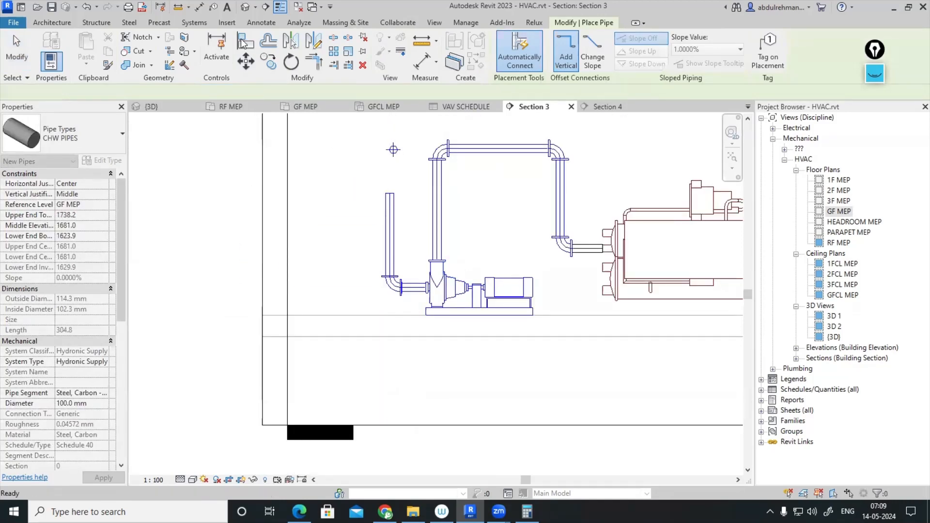
- Align the second pump's inlet riser with the centerline of the header pipe
key(a)
key(l)
scroll(393, 155, up, 2)
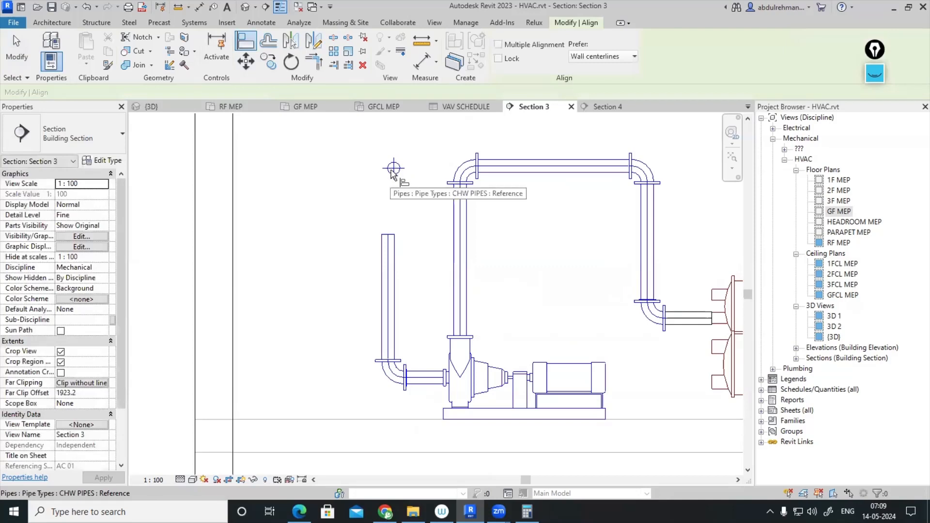
scroll(392, 170, up, 2)
click(397, 146)
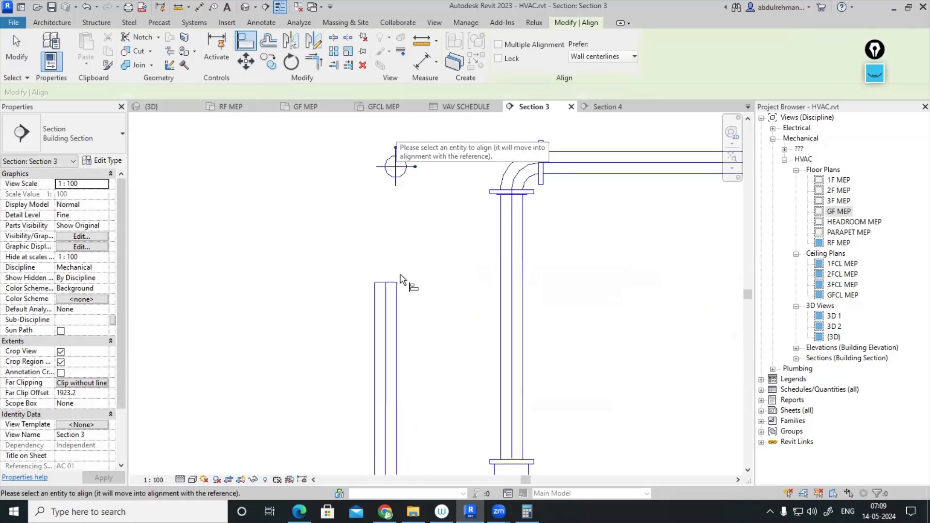
click(398, 345)
scroll(423, 275, down, 2)
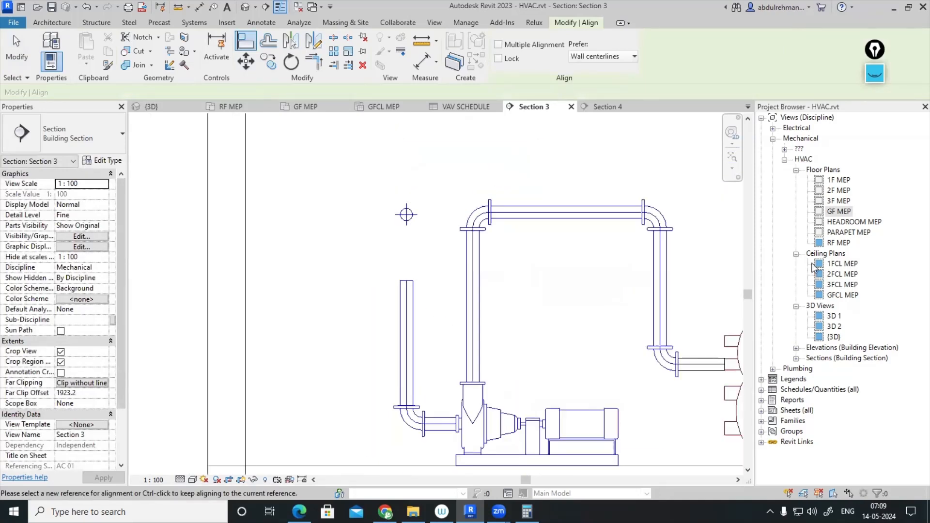
key(Escape)
- In the GF MEP plan, move the Section 3 line just beyond the third pump's arrangement and open that section
double_click(839, 211)
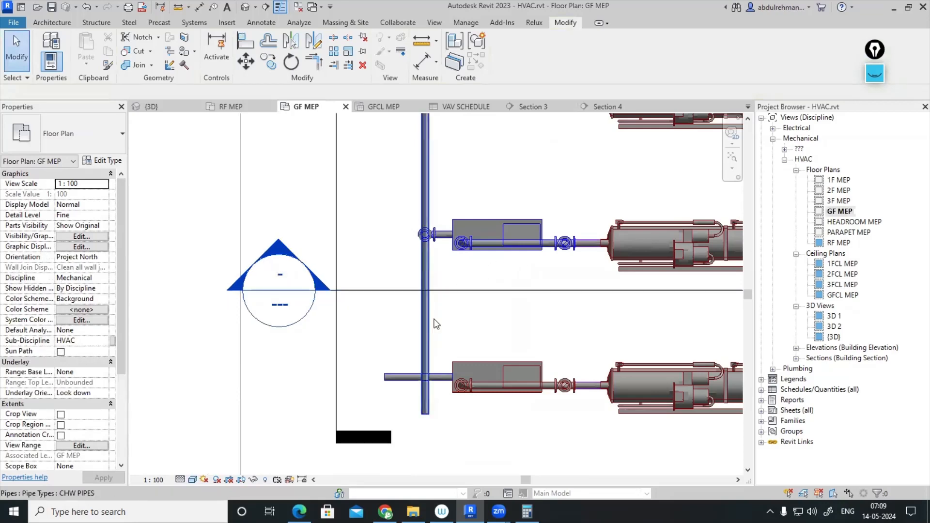
scroll(436, 263, down, 2)
click(487, 302)
drag(525, 301, 513, 386)
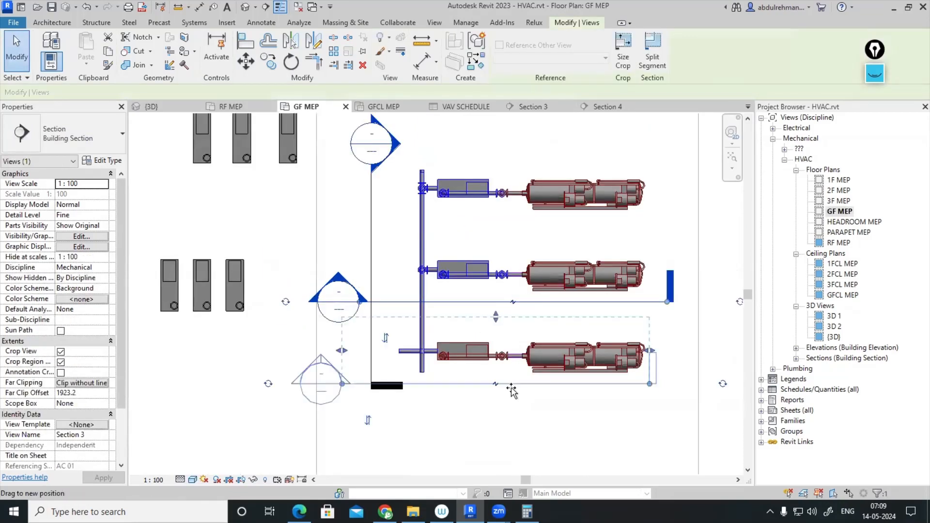
key(Escape)
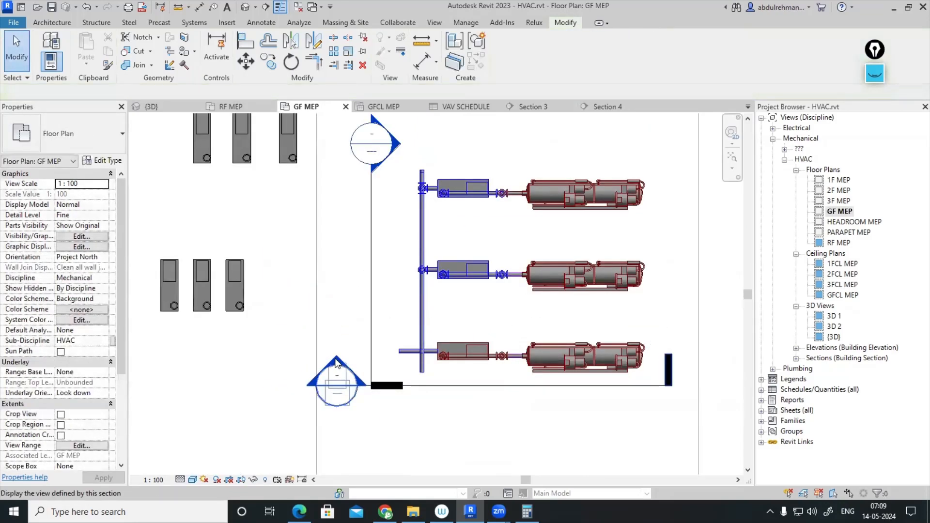
double_click(337, 364)
- Draw a 100 mm vertical riser from the open end of the third pump's inlet pipe up to elevation 2041 mm
click(345, 425)
right_click(342, 426)
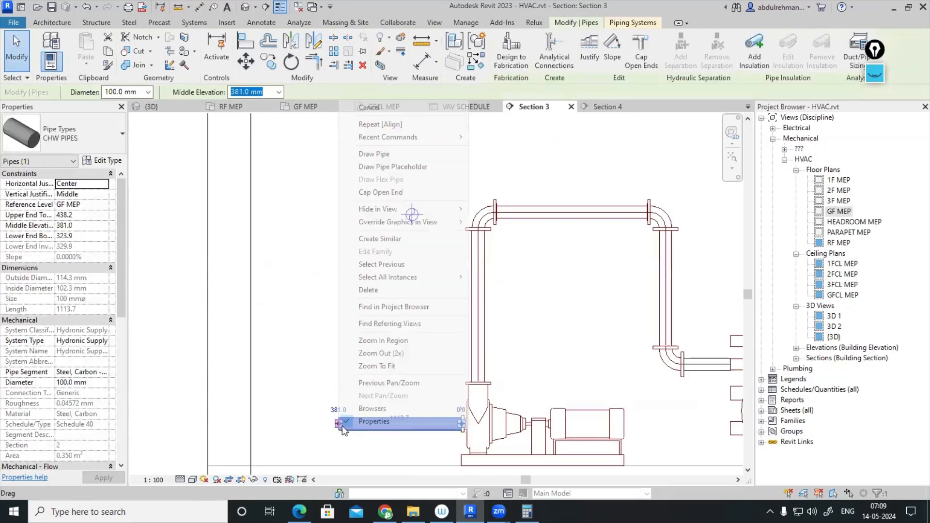
click(373, 153)
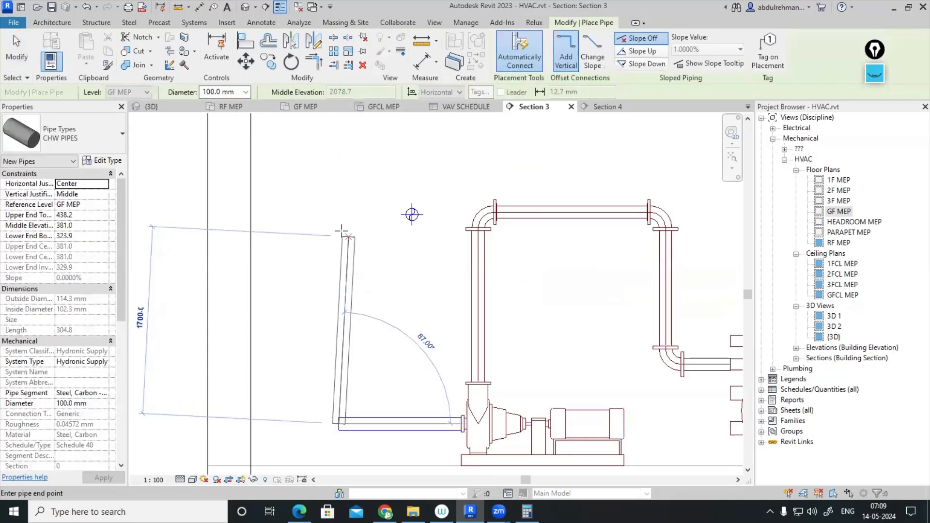
click(340, 240)
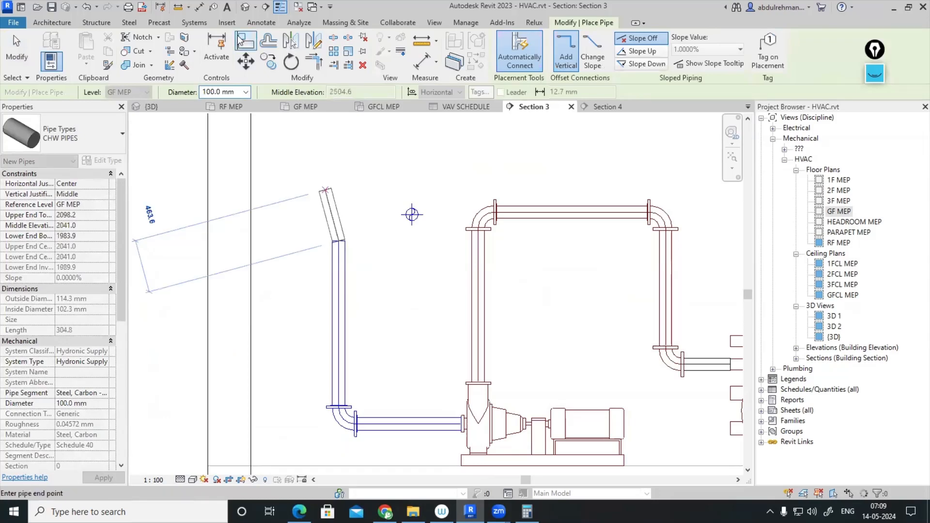
- Align the third pump's inlet riser with the centerline of the header pipe
key(a)
key(l)
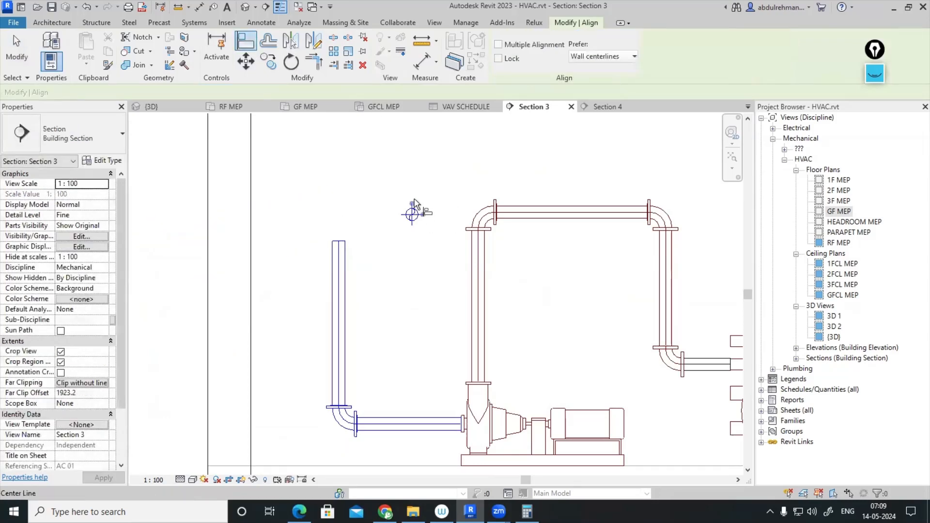
click(412, 209)
click(341, 300)
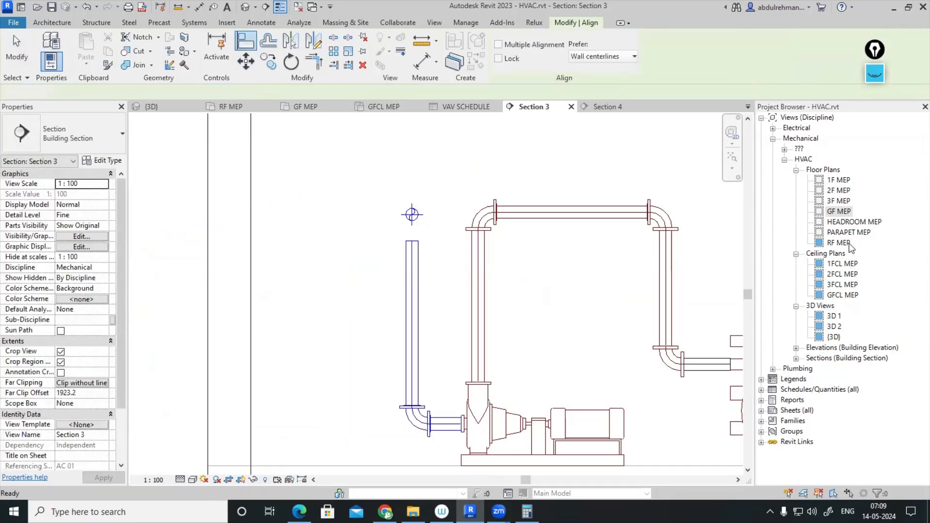
- Open Section 4 from the GF MEP plan and extend the second and third inlet risers to join the header pipe
double_click(838, 211)
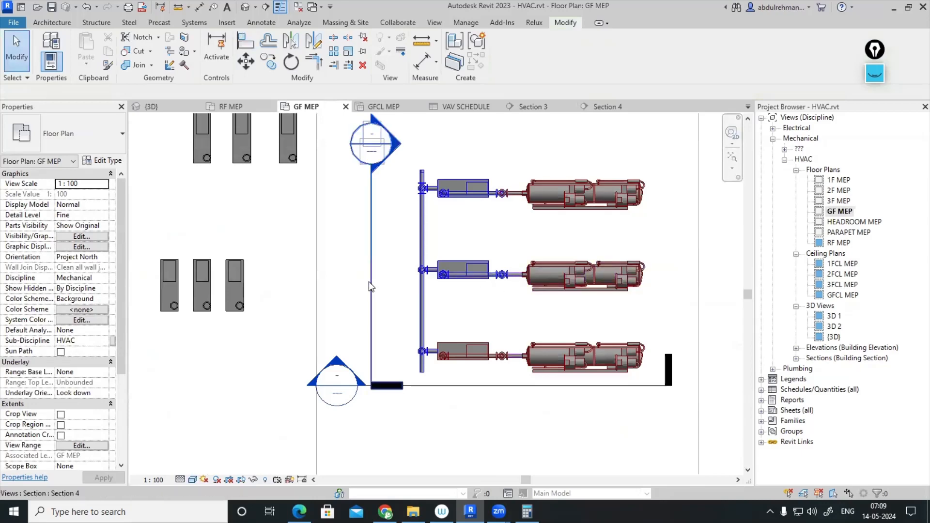
click(370, 282)
key(Escape)
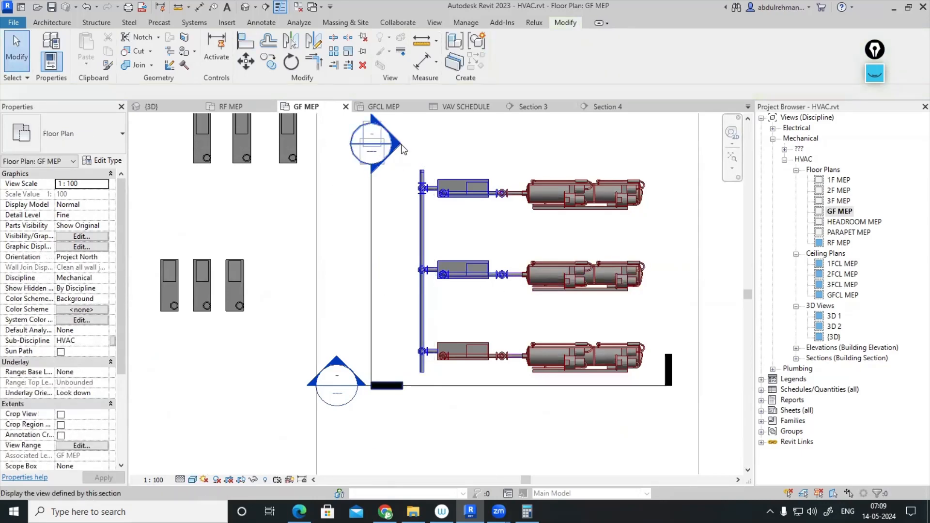
double_click(402, 147)
scroll(439, 241, down, 3)
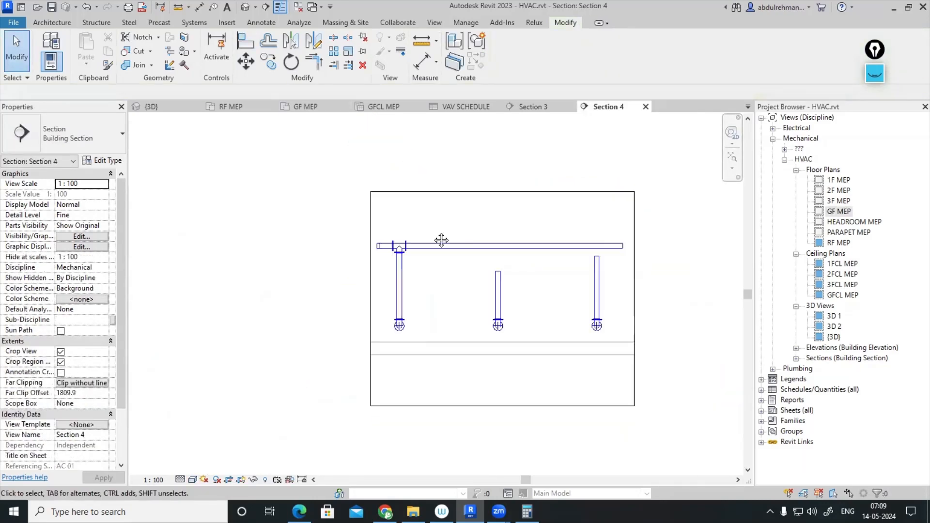
click(333, 66)
scroll(499, 250, up, 1)
click(442, 251)
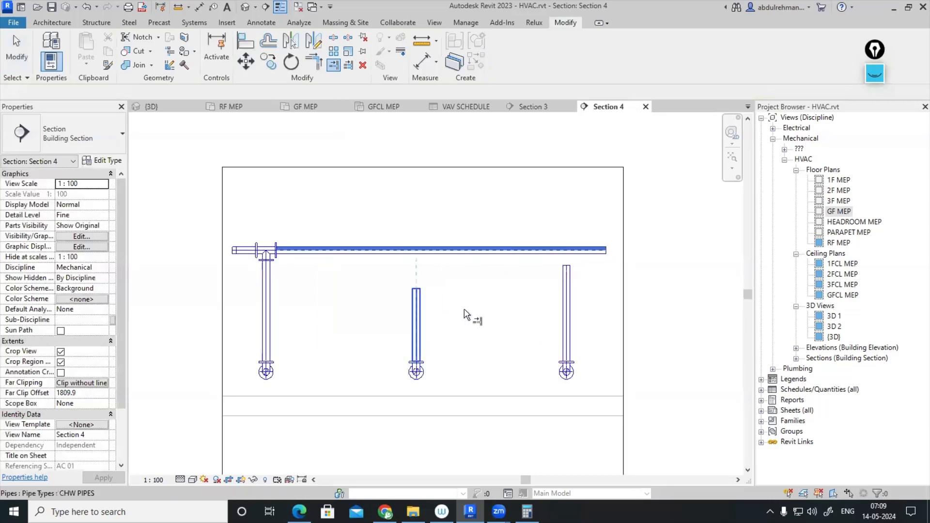
click(416, 315)
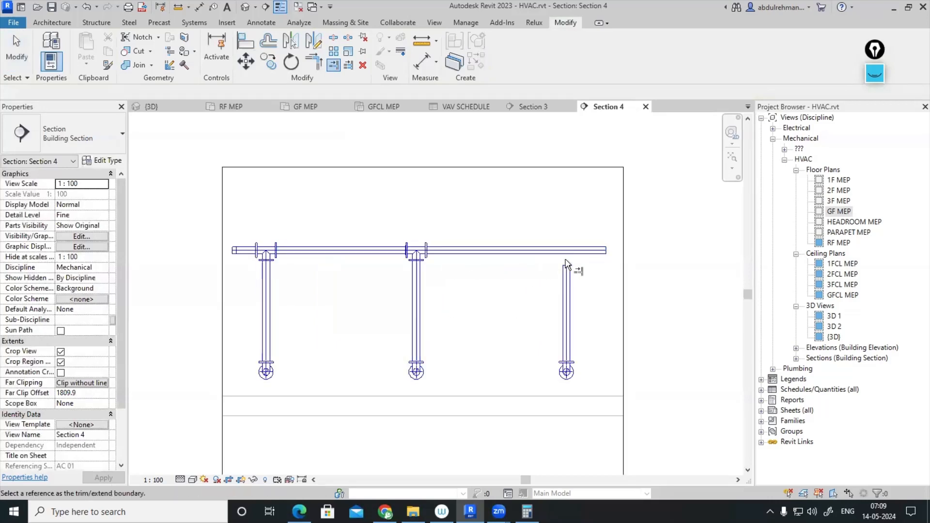
click(566, 293)
key(Escape)
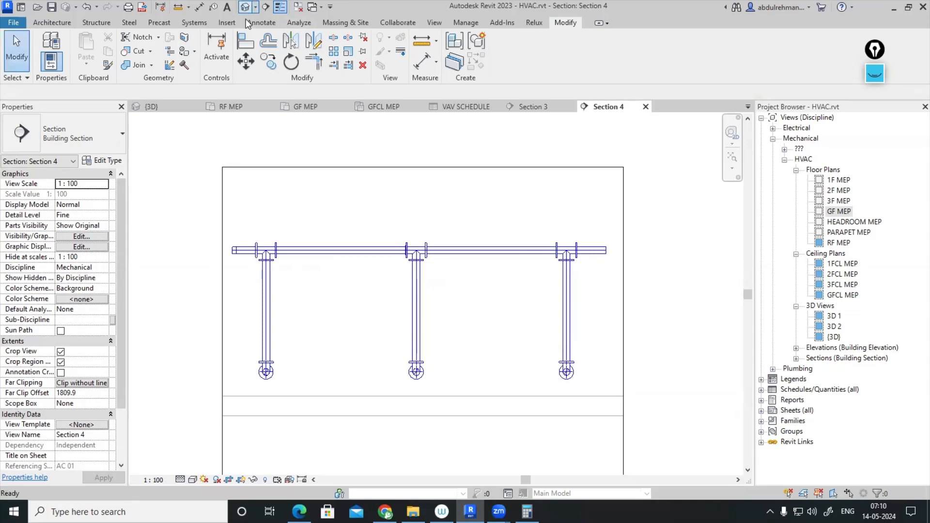
- Examine the header and pump connections in the 3D view and the header's open end in the GF MEP plan
click(245, 7)
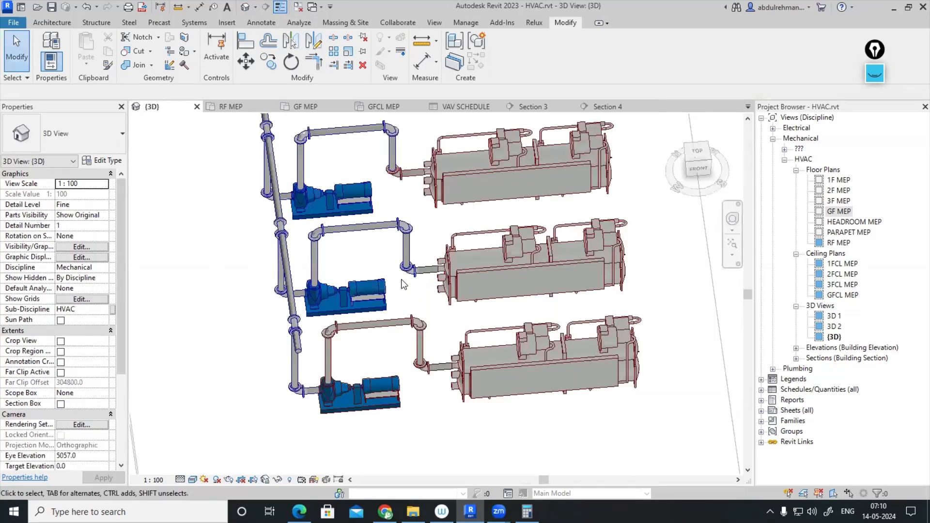
scroll(325, 229, down, 1)
middle_drag(406, 364, 459, 372)
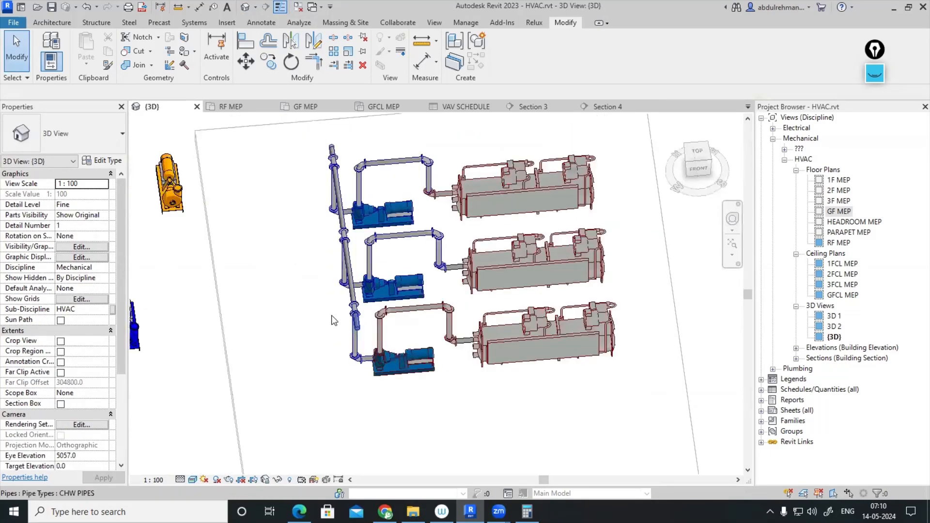
double_click(830, 213)
scroll(589, 272, down, 3)
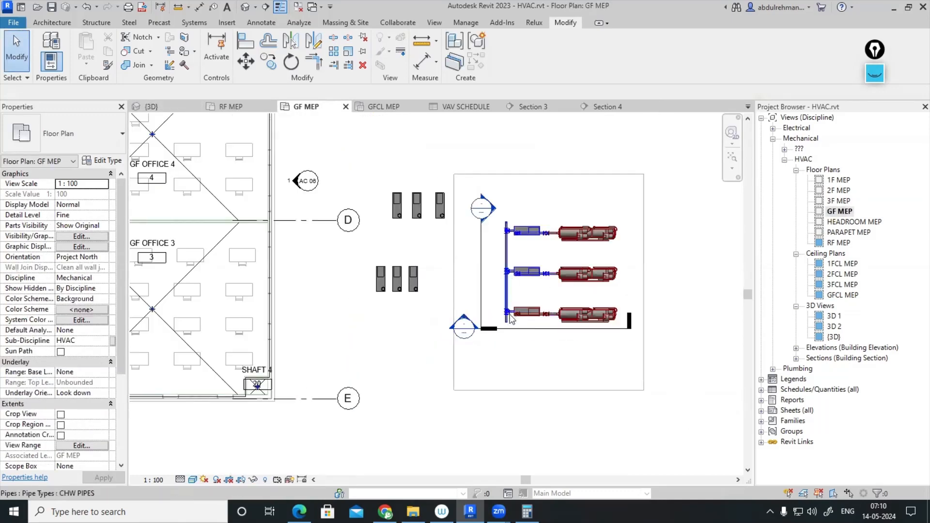
scroll(510, 316, up, 5)
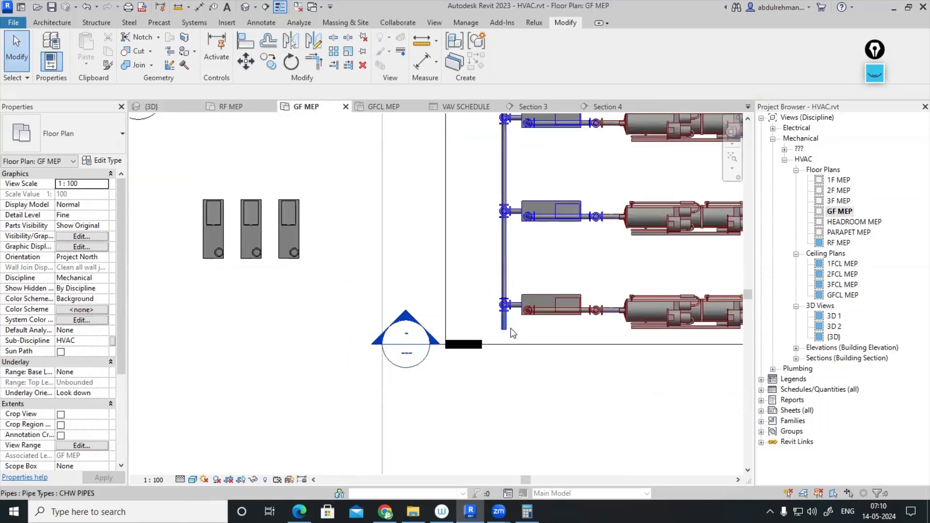
click(505, 319)
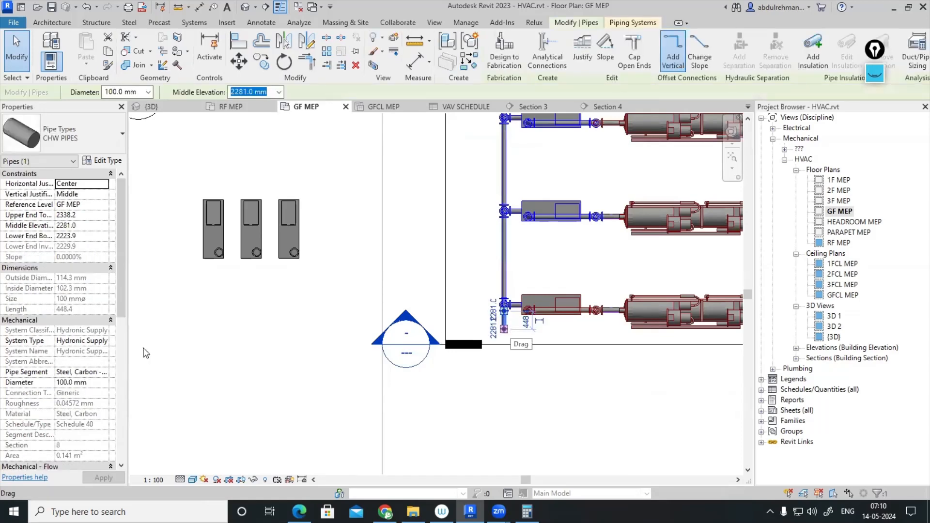
scroll(526, 346, down, 3)
scroll(184, 288, down, 2)
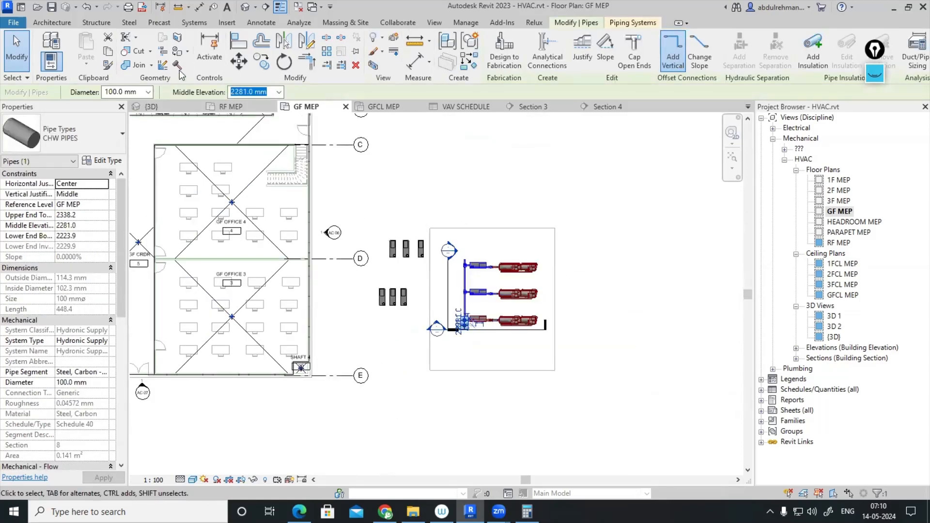
click(246, 7)
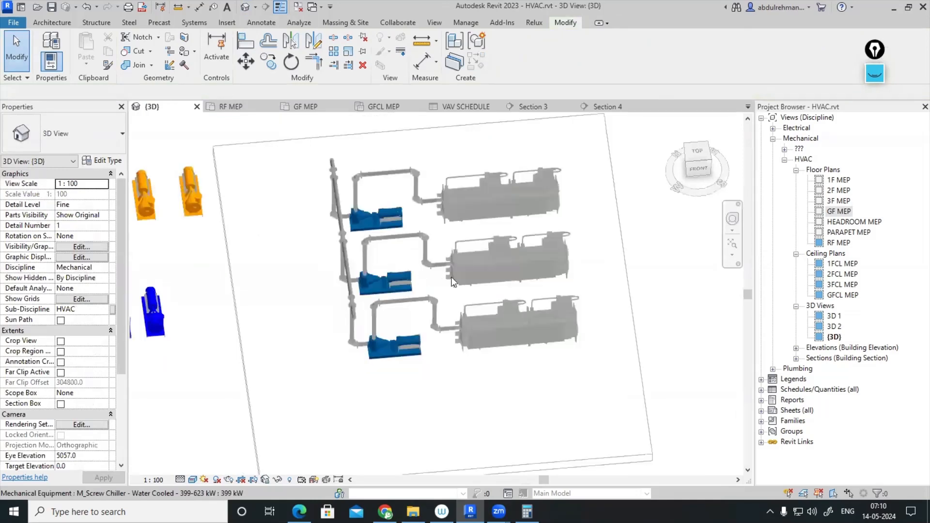
- Open the GF MEP plan and lengthen the header's open end segment near the third pump to about 848 mm
scroll(464, 290, down, 3)
scroll(465, 290, down, 2)
scroll(343, 213, up, 3)
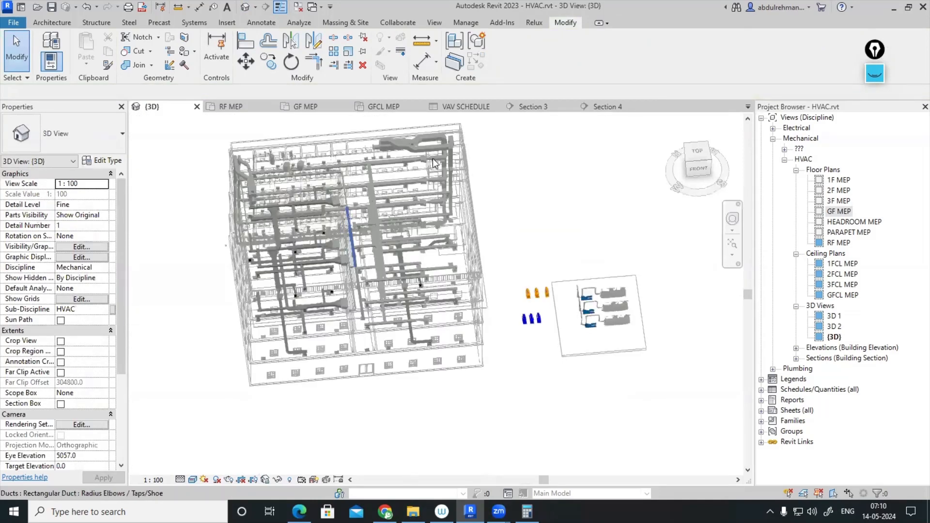
double_click(839, 211)
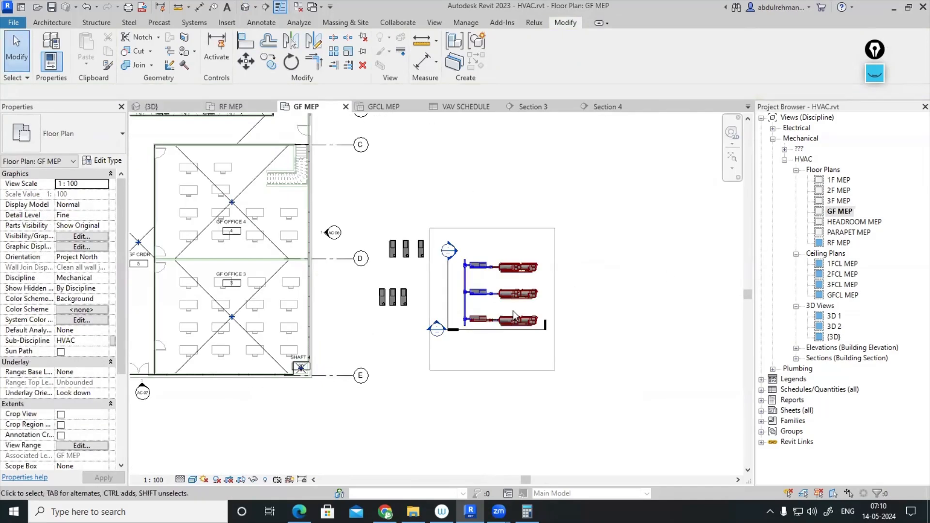
scroll(480, 323, up, 6)
click(478, 319)
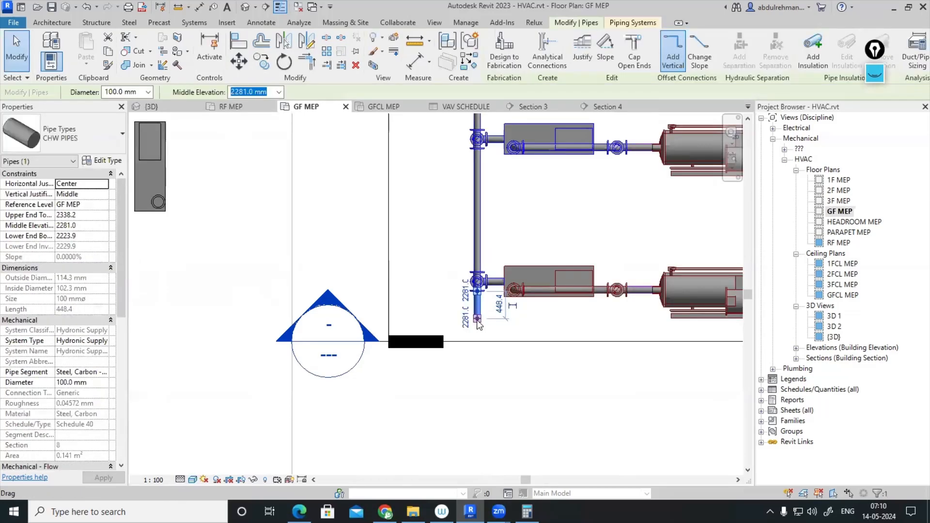
right_click(479, 320)
click(514, 224)
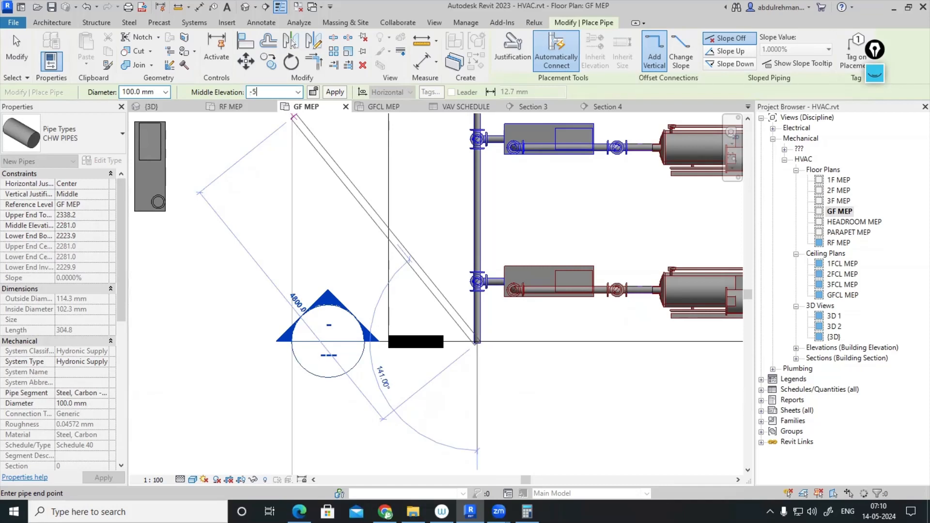
key(Return)
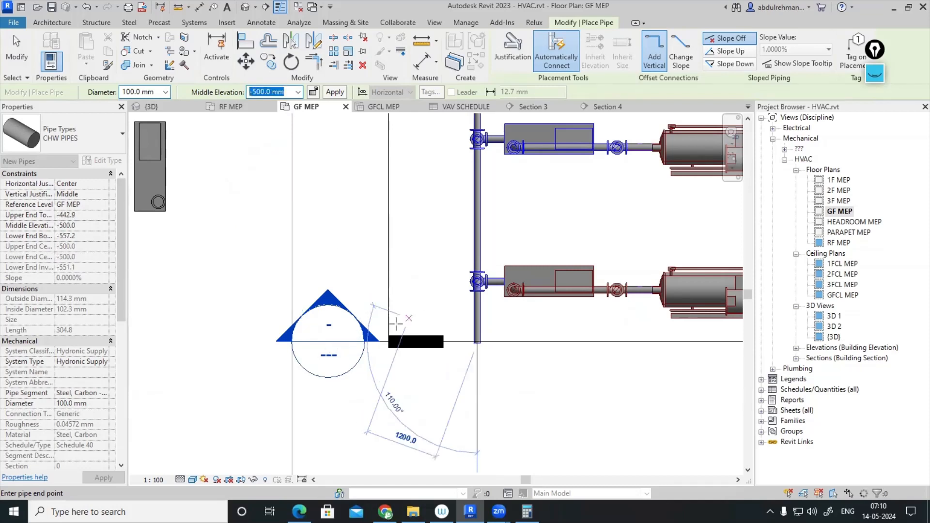
scroll(376, 342, down, 4)
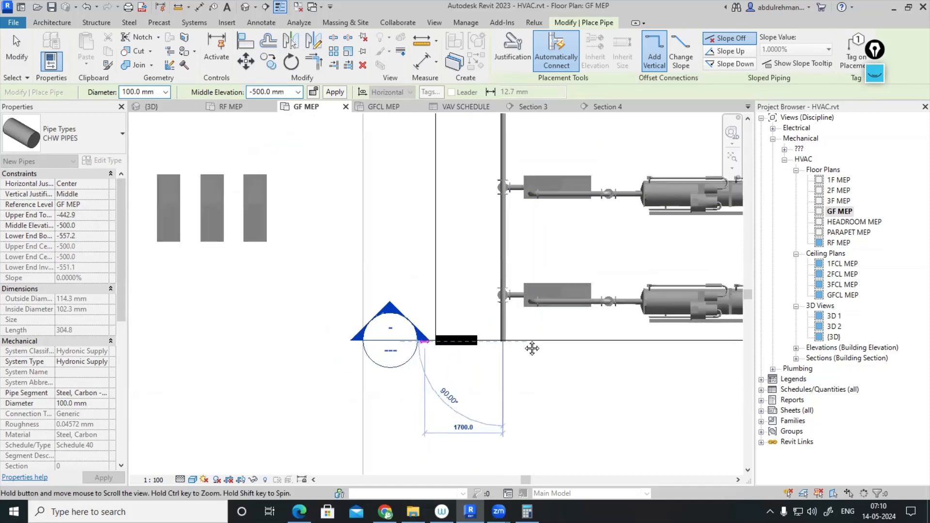
scroll(523, 339, down, 1)
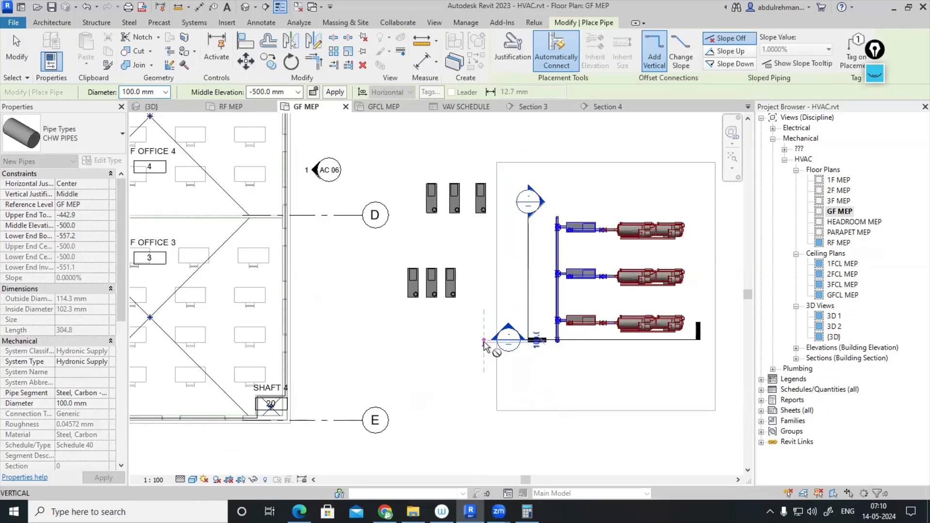
key(Escape)
key(Escape)
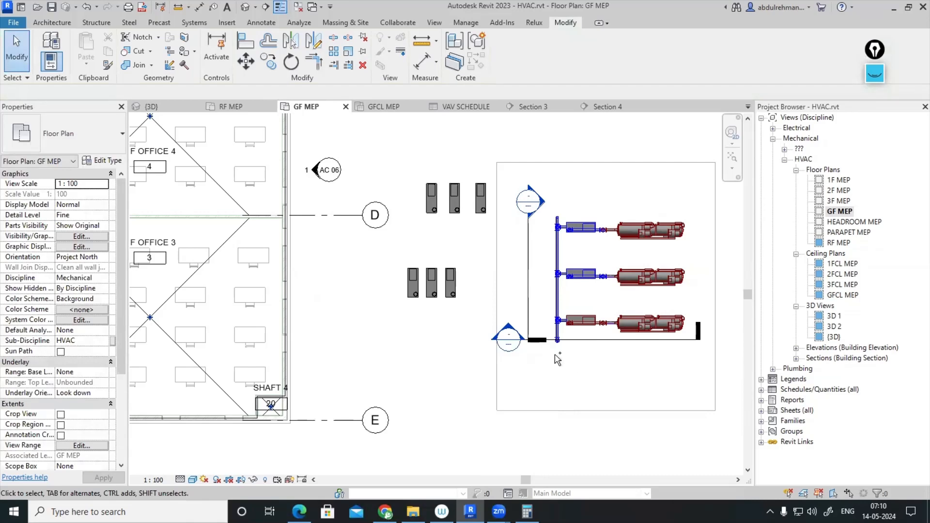
- Set both the bottom and the view depth of the GF MEP plan's view range to Unlimited
scroll(555, 358, up, 4)
scroll(502, 358, down, 2)
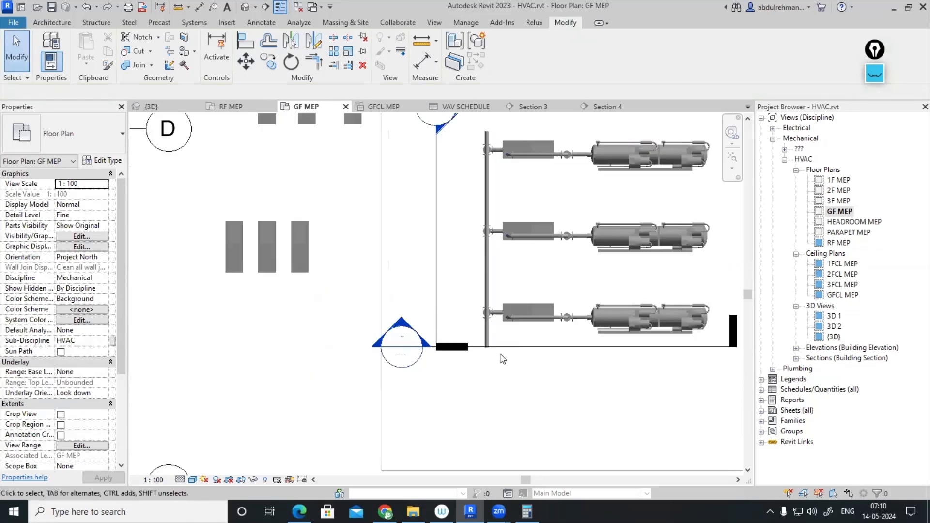
scroll(502, 356, down, 3)
scroll(106, 363, down, 4)
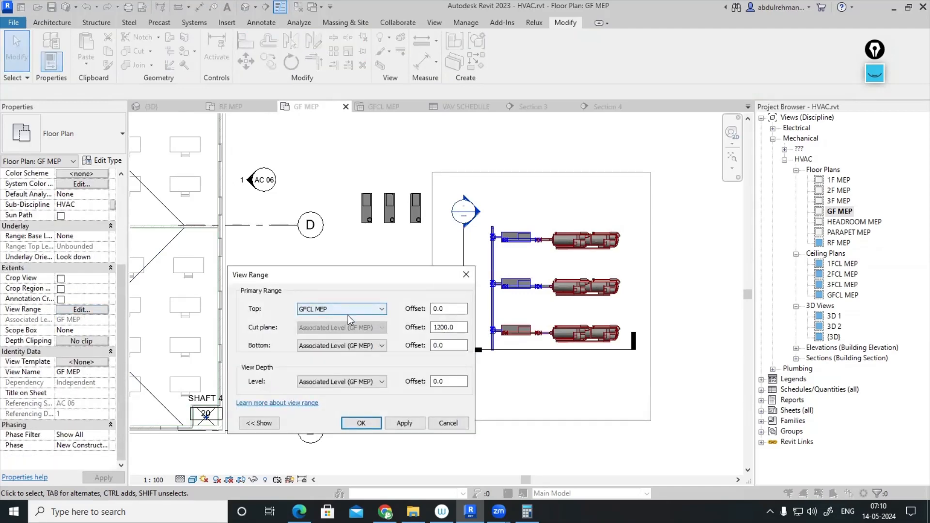
click(349, 345)
click(338, 371)
click(336, 382)
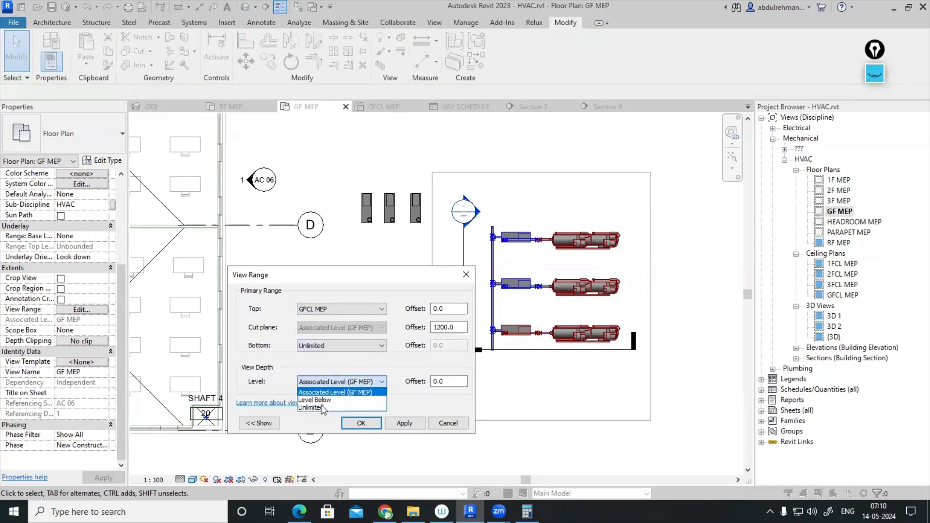
click(339, 409)
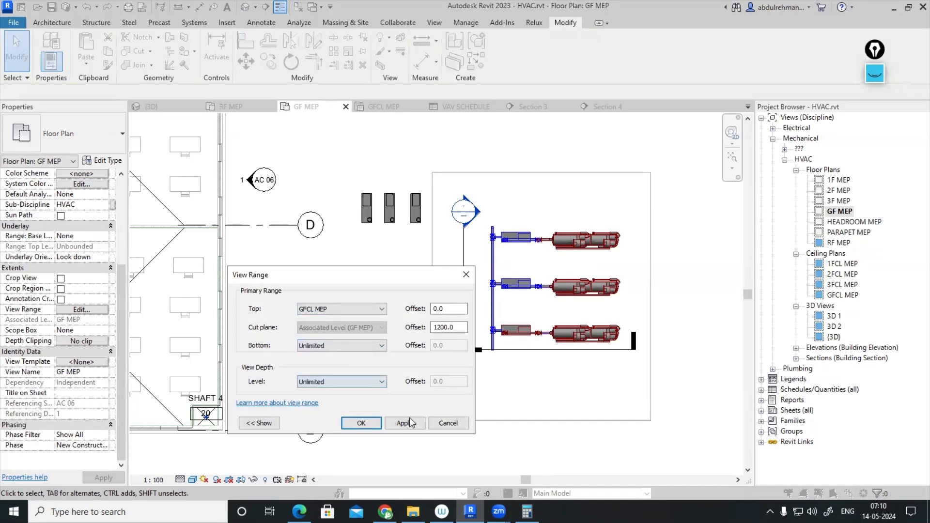
click(361, 423)
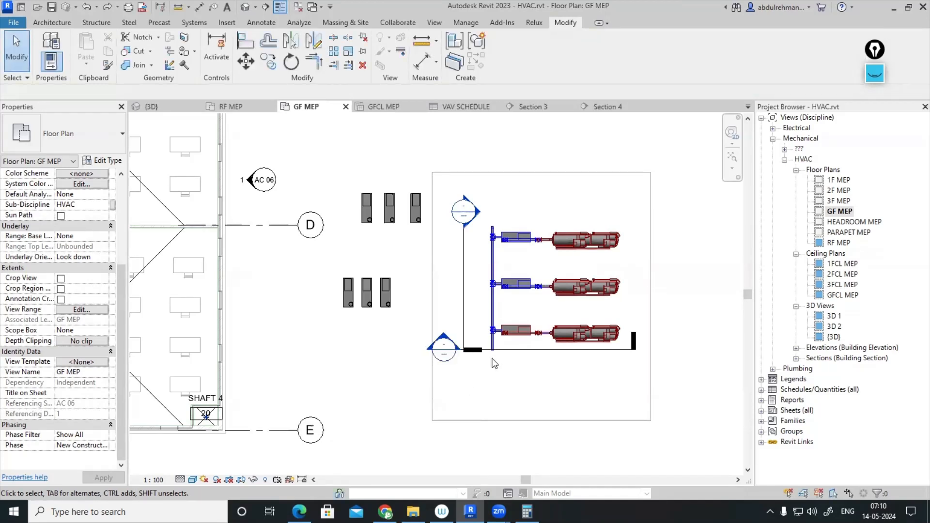
- Draw a 100 mm pipe from the header's open end, dropping to elevation 250 mm and running about 3035 mm toward the building
scroll(495, 358, up, 5)
scroll(494, 334, down, 2)
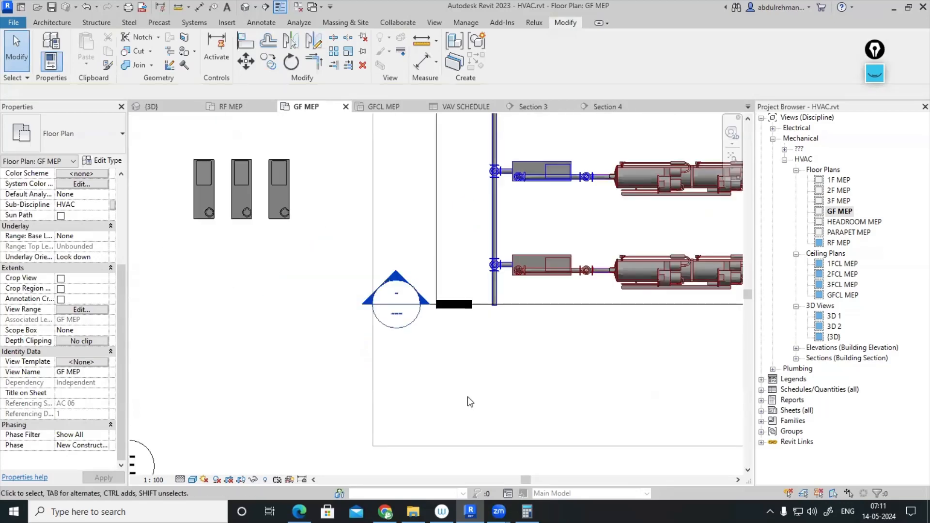
scroll(469, 400, down, 3)
scroll(480, 354, up, 3)
click(484, 343)
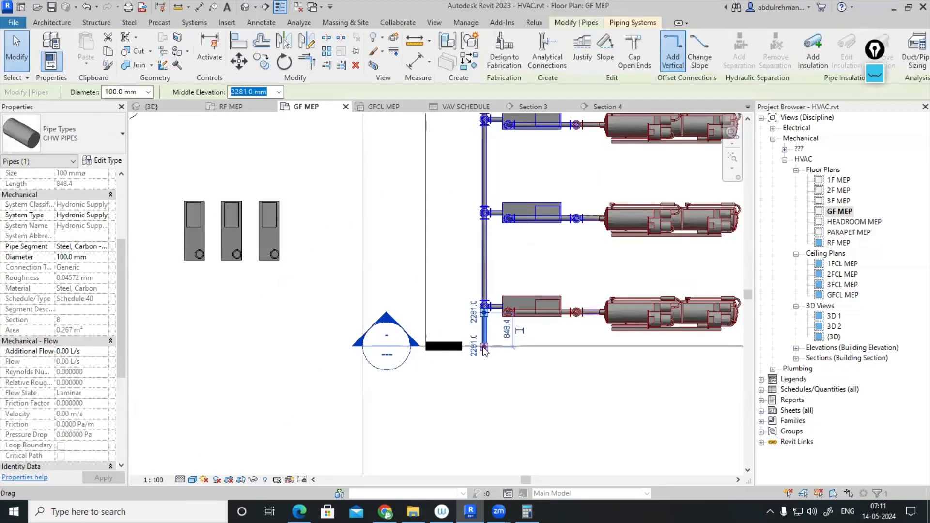
right_click(484, 344)
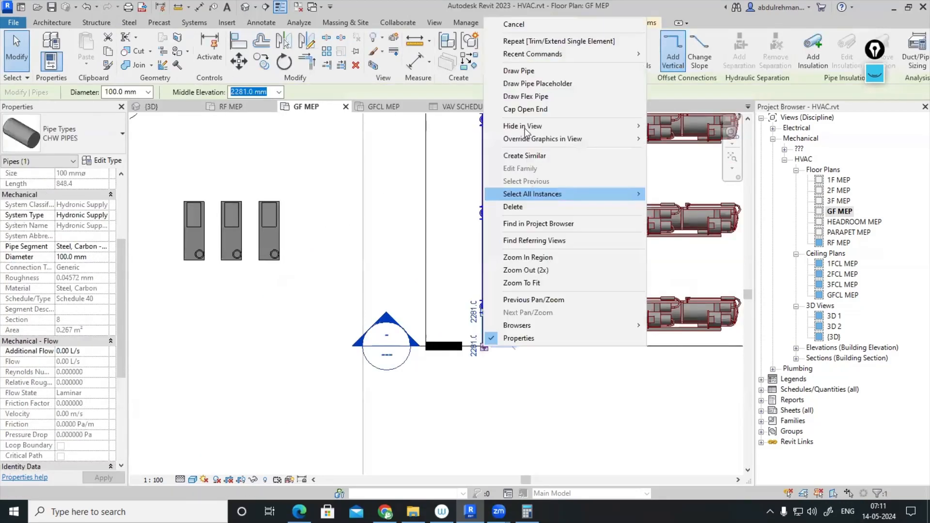
click(531, 74)
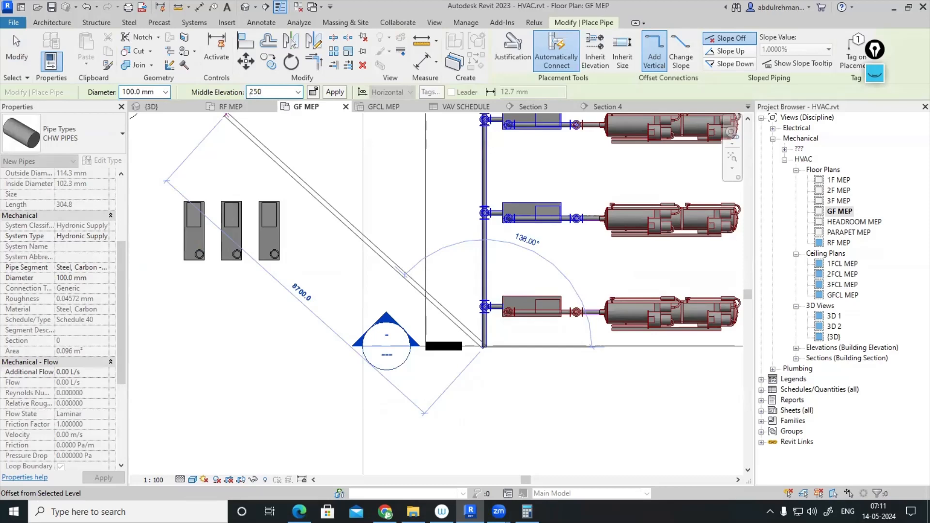
key(Return)
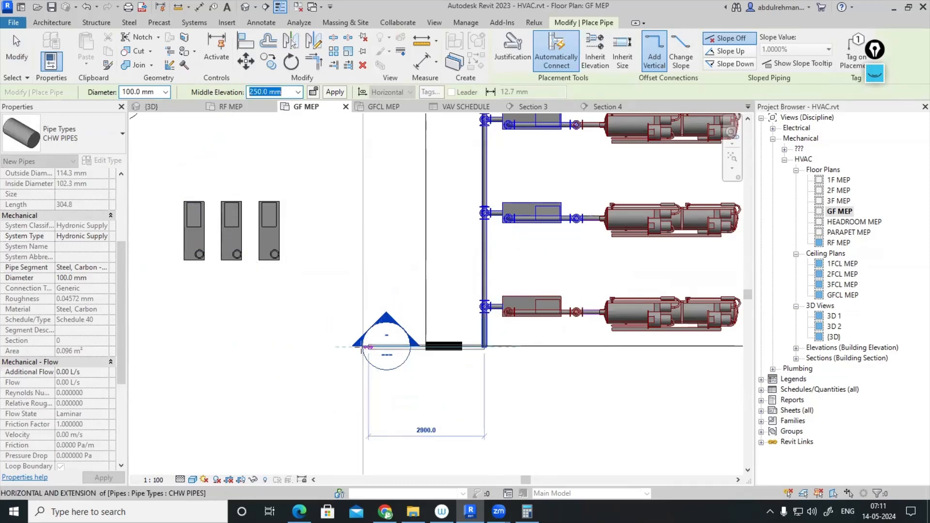
click(357, 347)
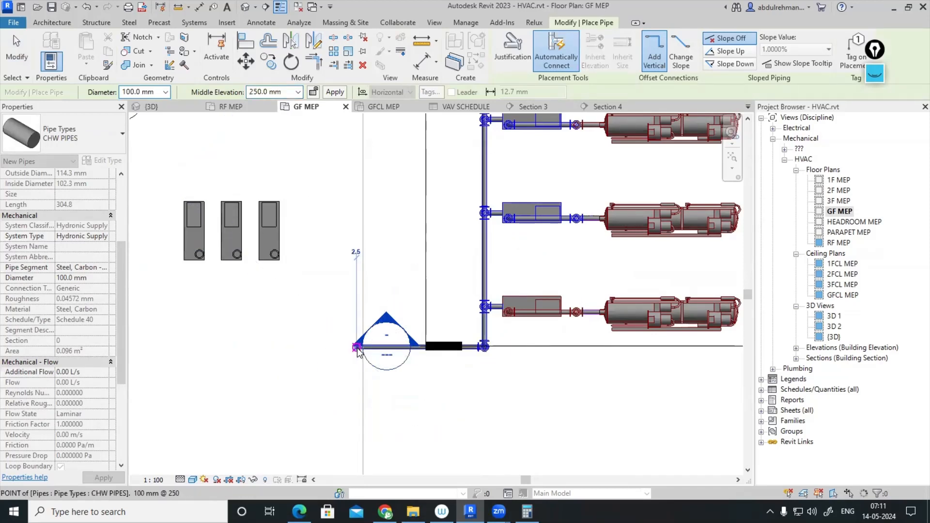
key(Escape)
key(Escape)
scroll(273, 177, down, 2)
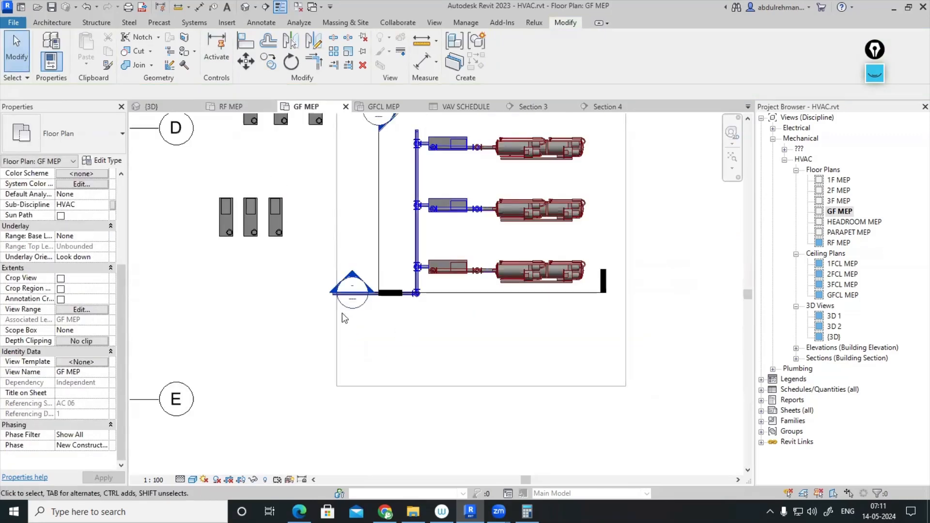
- Continue from the low pipe's open end at elevation -500 mm with a straight run about 9200 mm long toward the building
scroll(344, 317, up, 3)
click(322, 258)
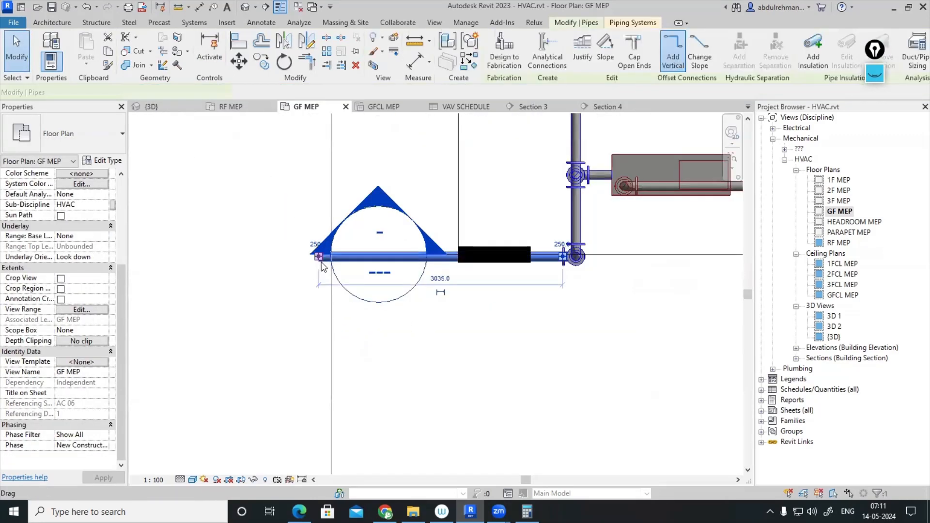
right_click(322, 262)
click(372, 224)
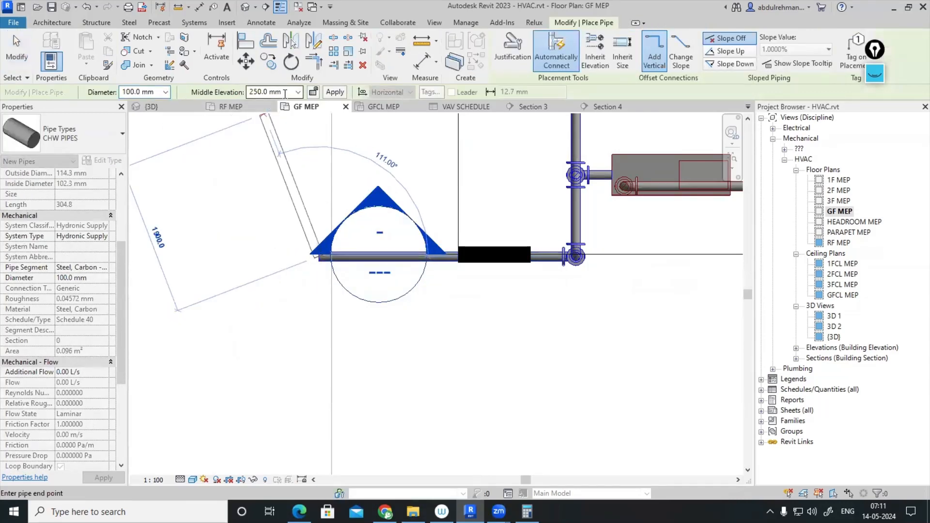
click(284, 92)
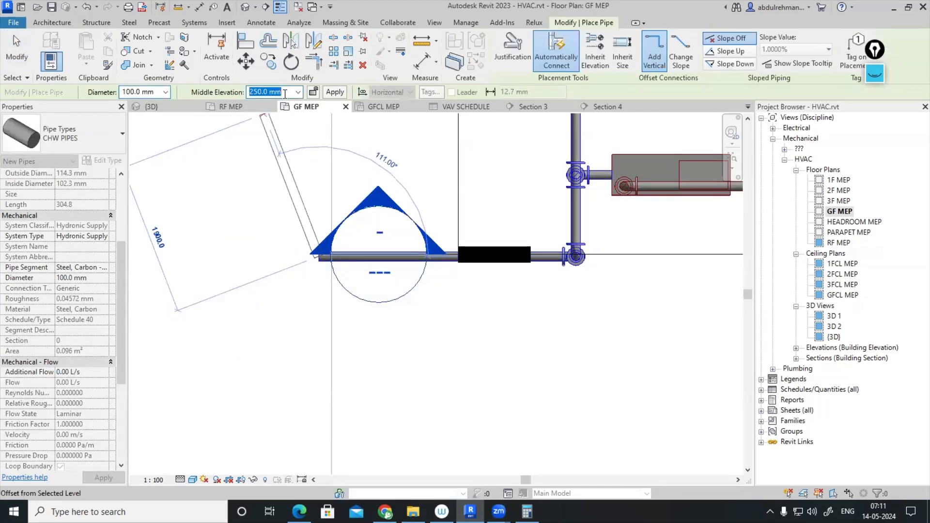
text(-50)
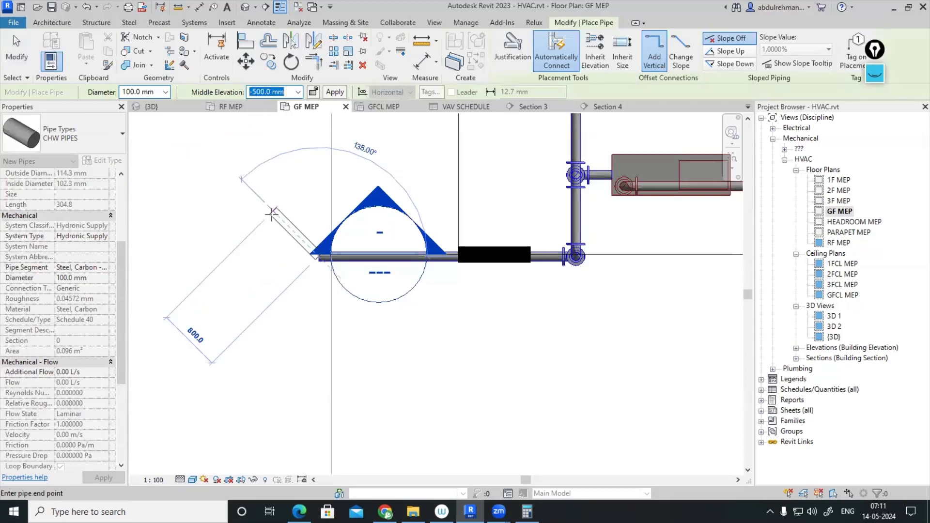
scroll(271, 216, down, 3)
middle_drag(266, 245, 540, 245)
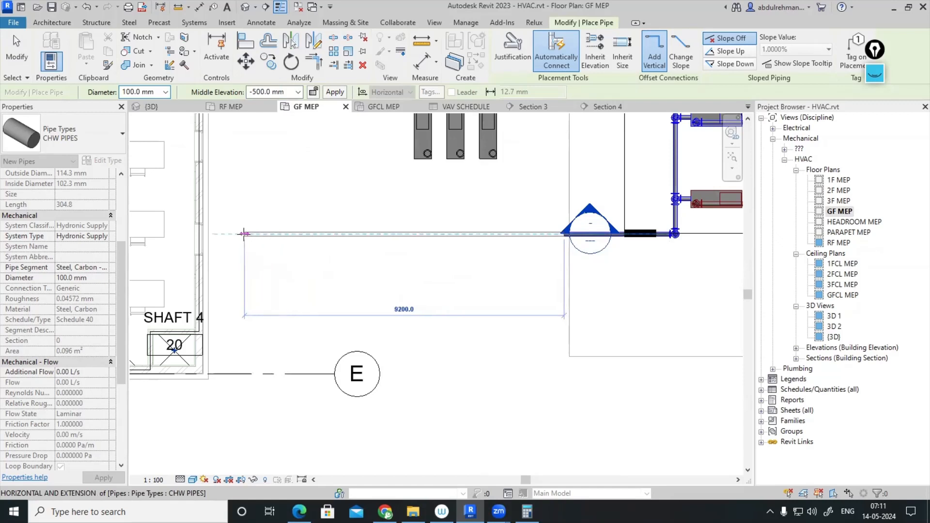
click(244, 234)
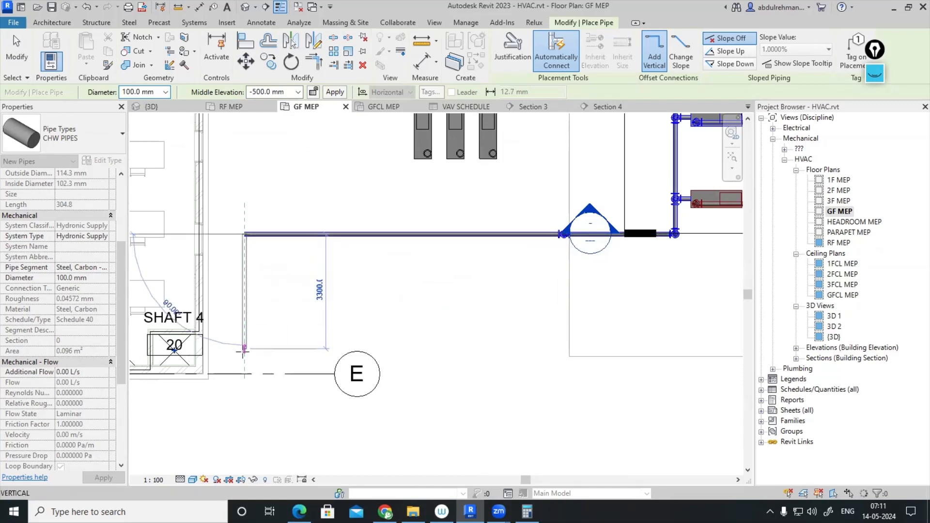
- Turn the pipe toward grid E, run it about 1600 mm into SHAFT 4, and nudge that last segment slightly toward grid E
scroll(245, 339, up, 3)
click(244, 339)
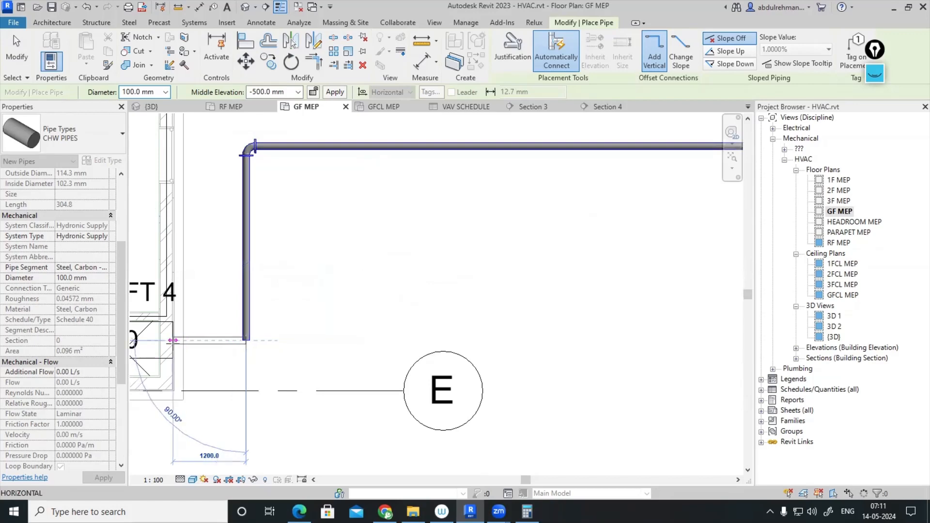
middle_drag(198, 342, 307, 345)
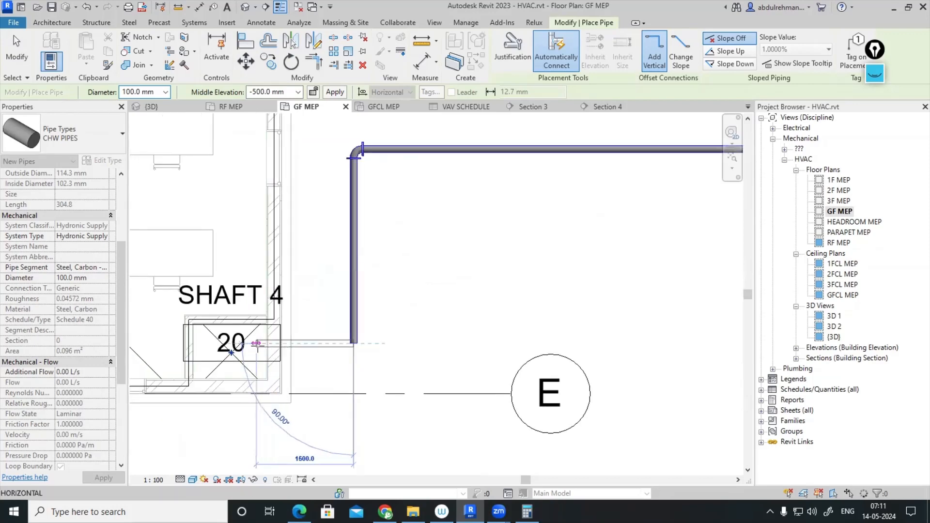
click(256, 343)
key(Escape)
key(Escape)
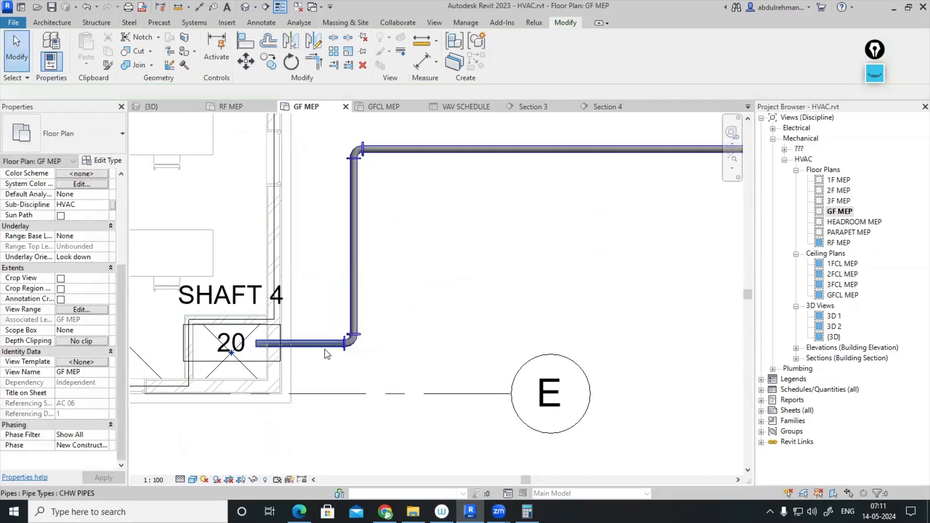
click(324, 347)
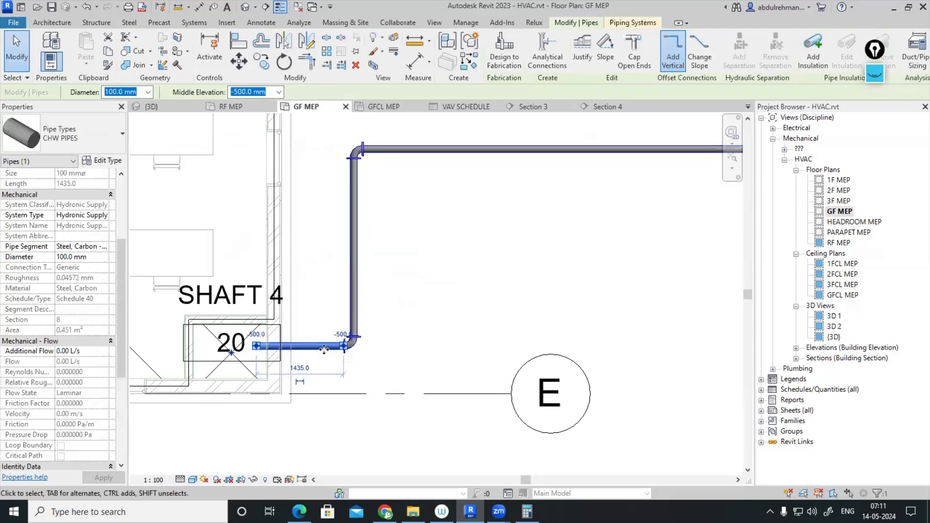
click(366, 337)
- Select the whole connected pipe network from the pumps to SHAFT 4 to check its continuity, and clear the selection
scroll(366, 337, down, 5)
middle_drag(415, 359, 295, 368)
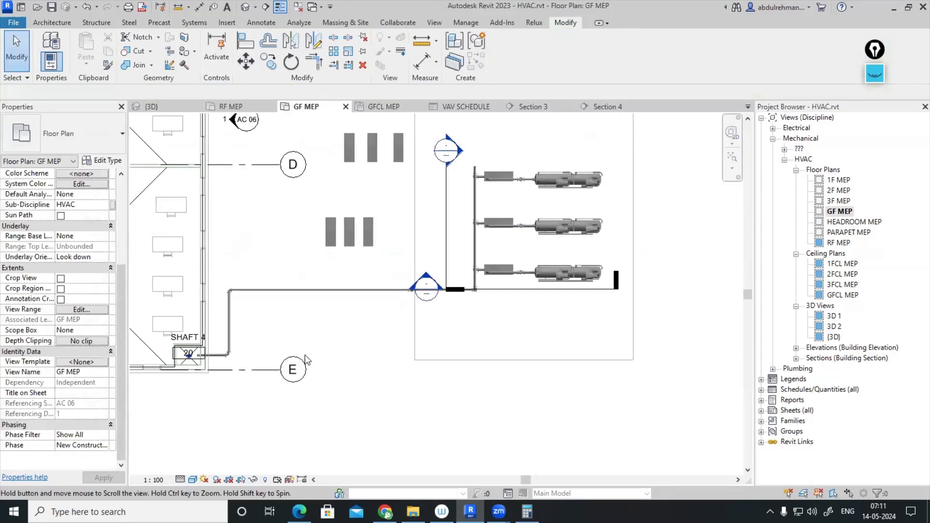
key(Tab)
key(Tab)
click(327, 293)
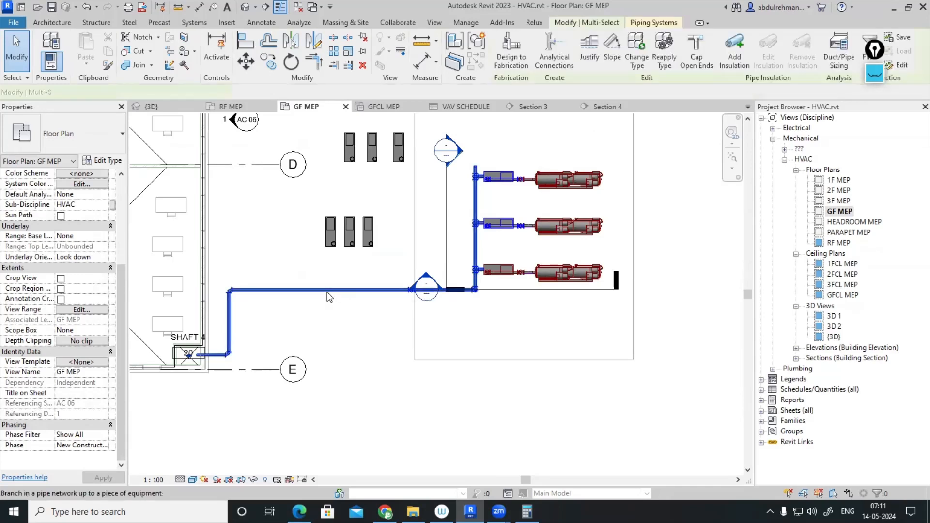
click(333, 424)
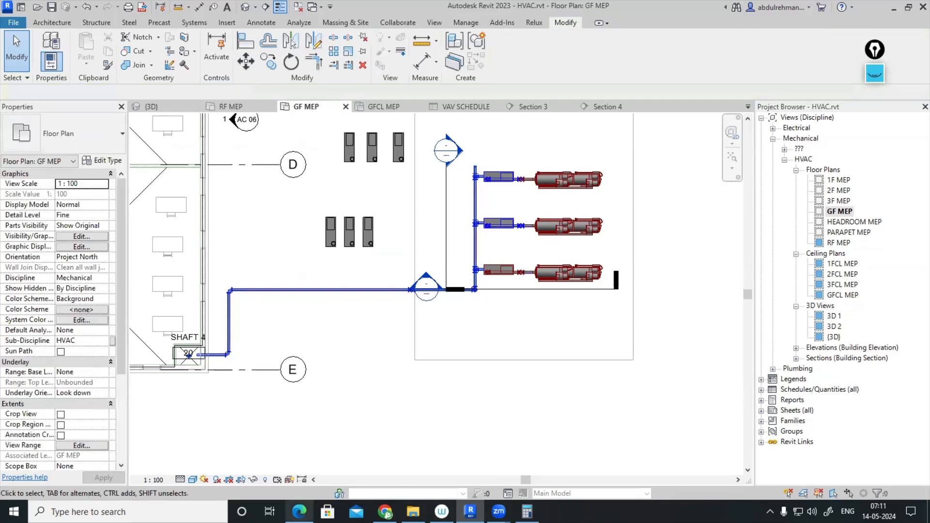
- Open ASHRAE-90.1-2013.pdf from the 'class 3,4,5 june 11,12,15' folder inside ONLINE CLASS FILES on drive D
click(412, 512)
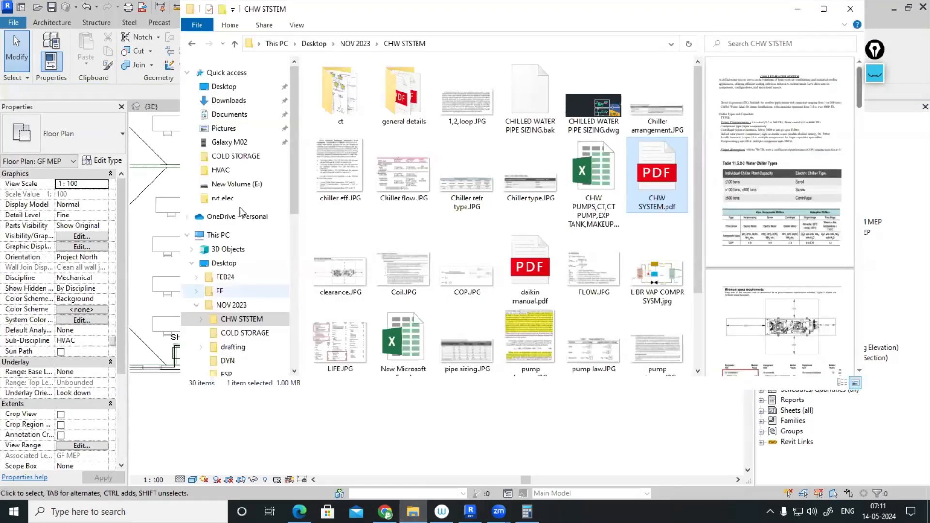
click(218, 235)
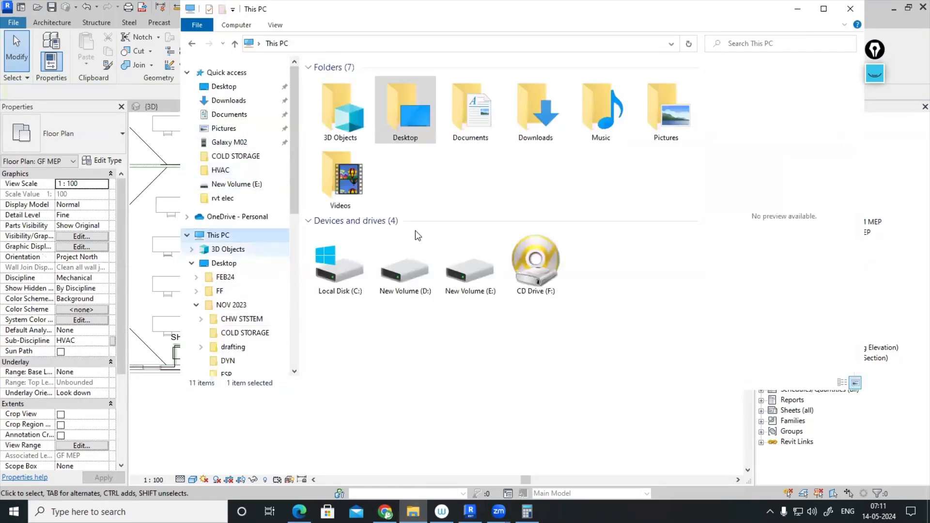
click(419, 252)
double_click(419, 252)
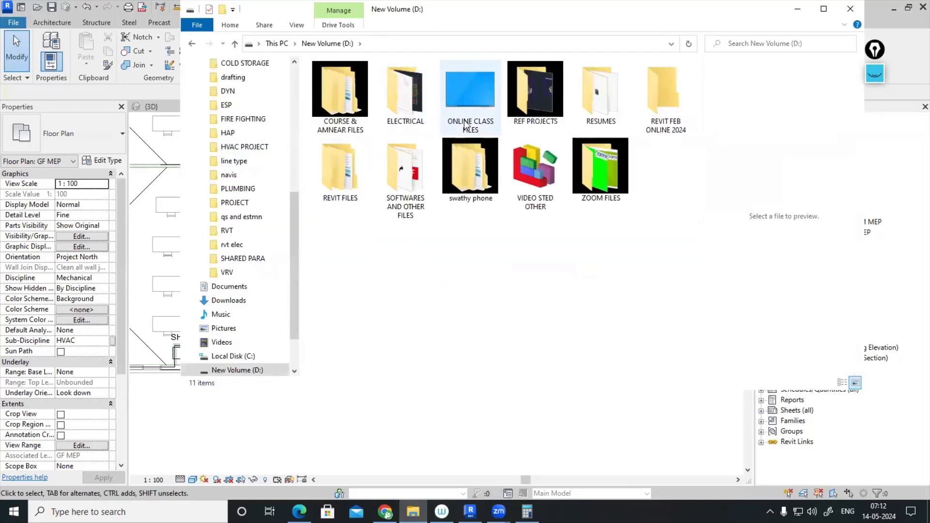
click(823, 8)
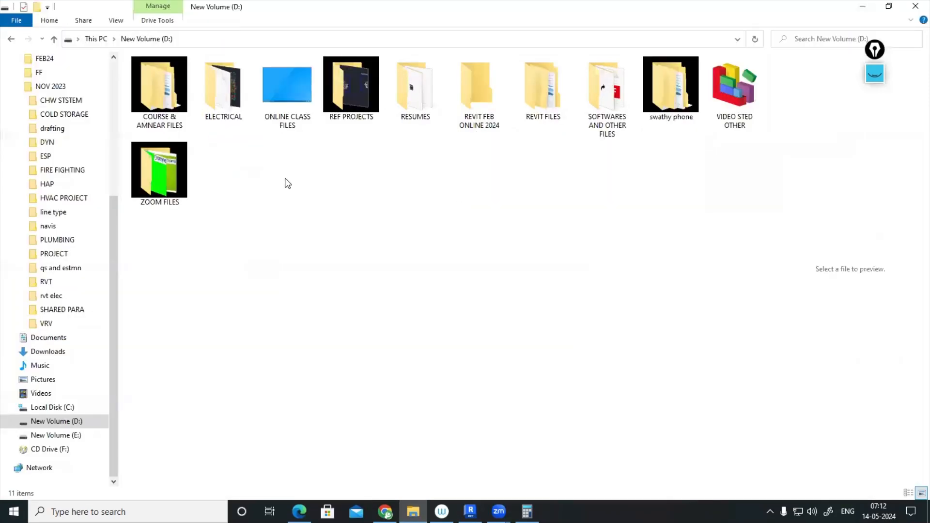
double_click(284, 130)
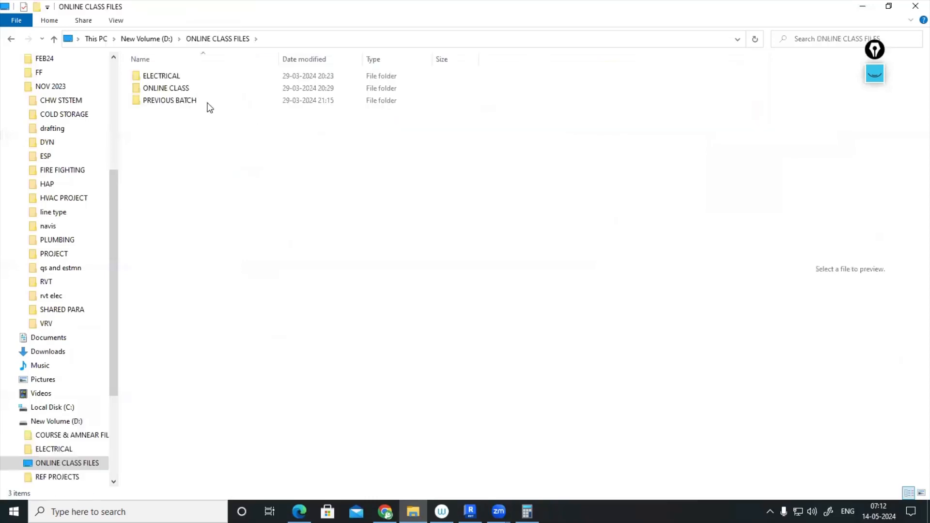
double_click(185, 90)
double_click(184, 137)
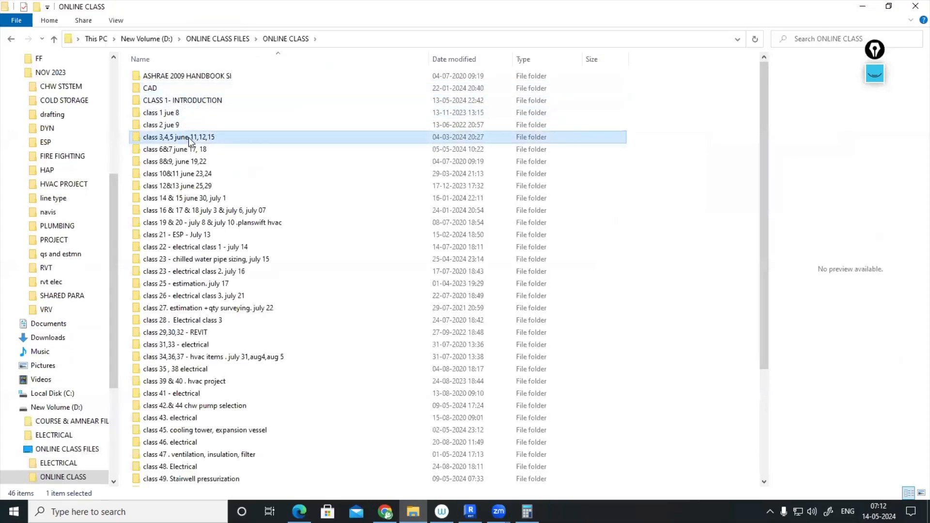
double_click(197, 271)
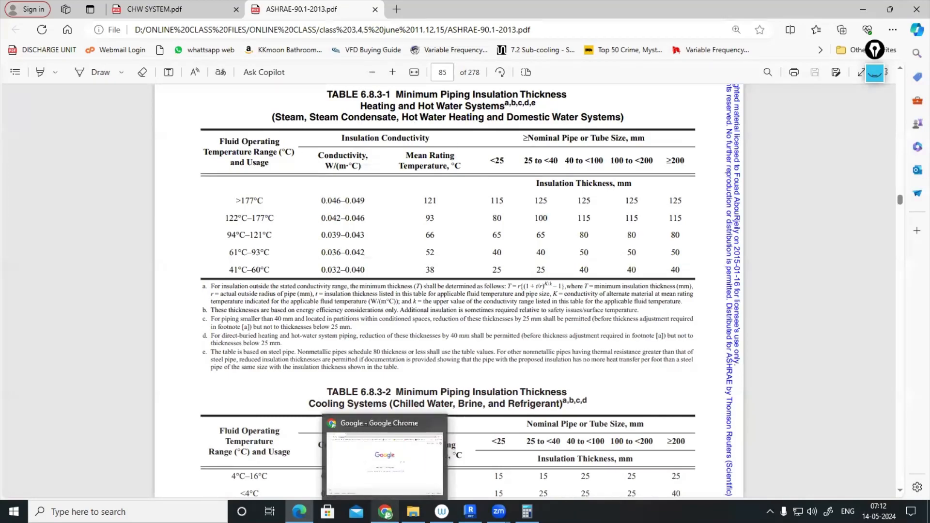
- Switch to Revit and examine the insulated piping around the inline pump in the {3D} view
click(470, 512)
scroll(425, 279, down, 5)
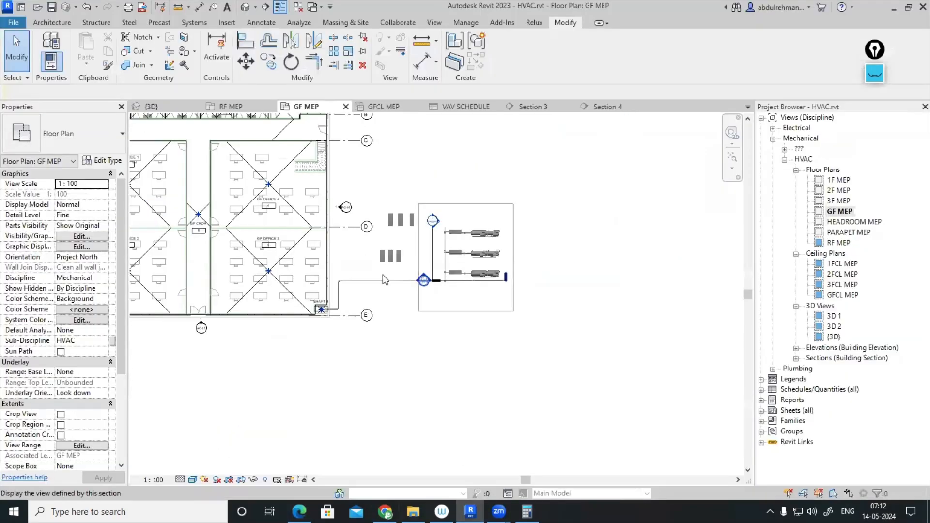
click(245, 6)
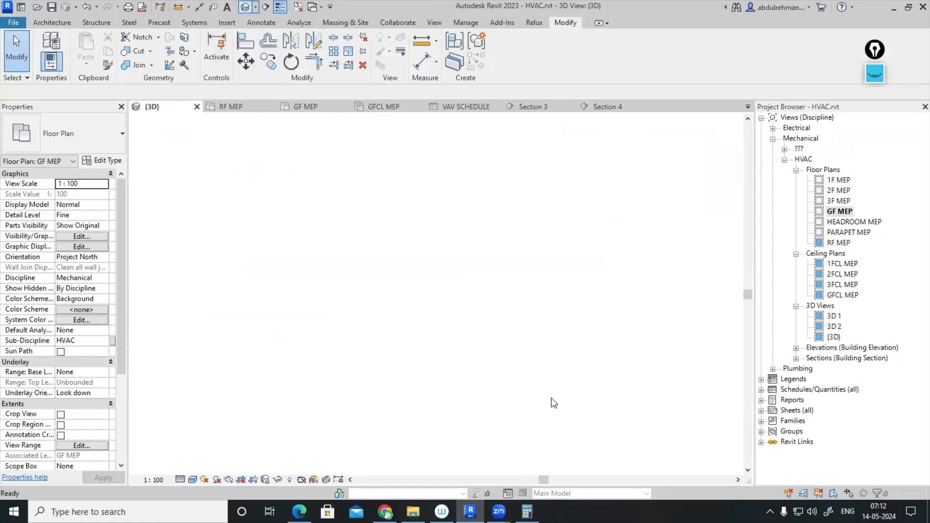
shift+middle_drag(502, 417, 722, 346)
scroll(401, 282, up, 6)
scroll(401, 285, up, 8)
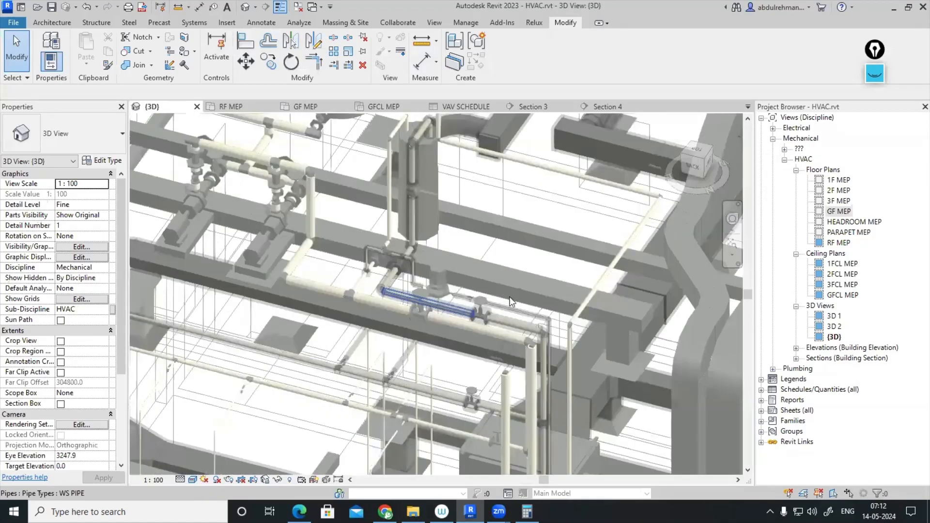
scroll(493, 304, down, 10)
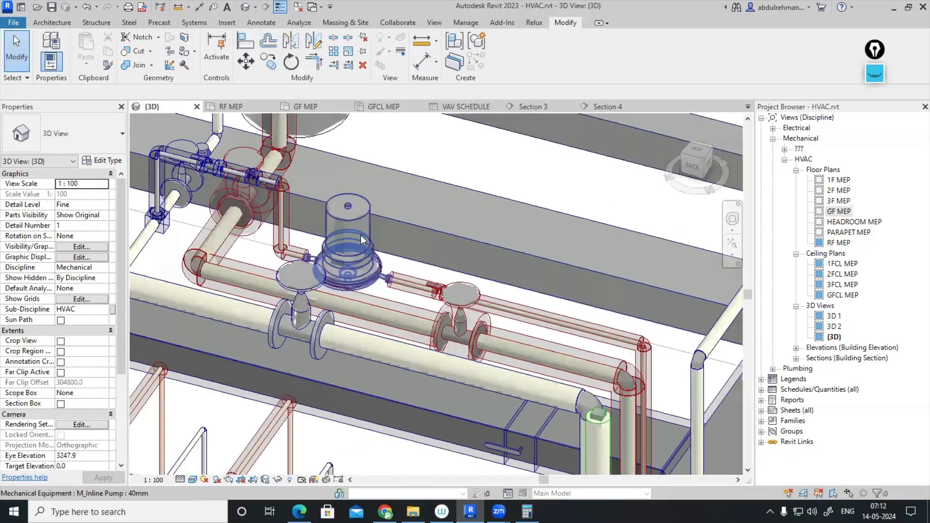
scroll(456, 281, up, 4)
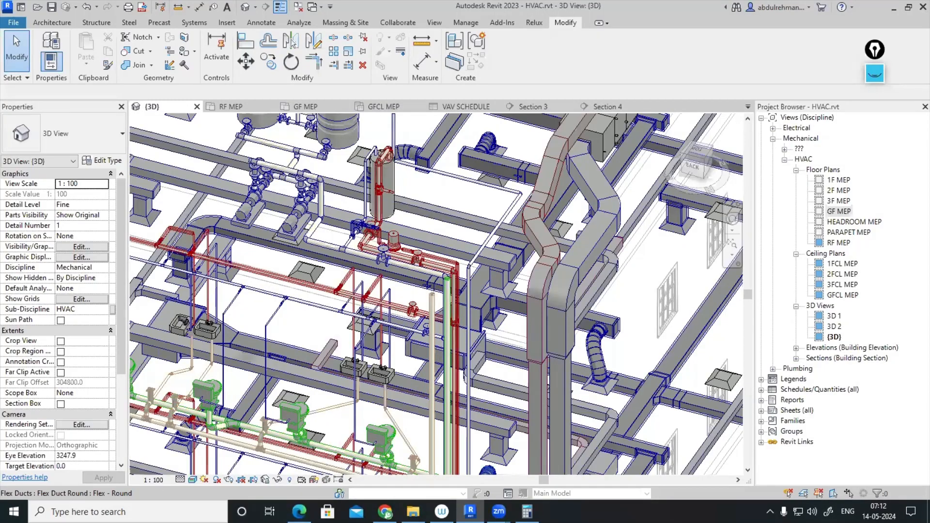
- Return to the ASHRAE PDF and look up Table 6.8.3-2's insulation thickness for 4°C–16°C and 100 to <200 mm pipes
click(299, 512)
scroll(430, 280, down, 3)
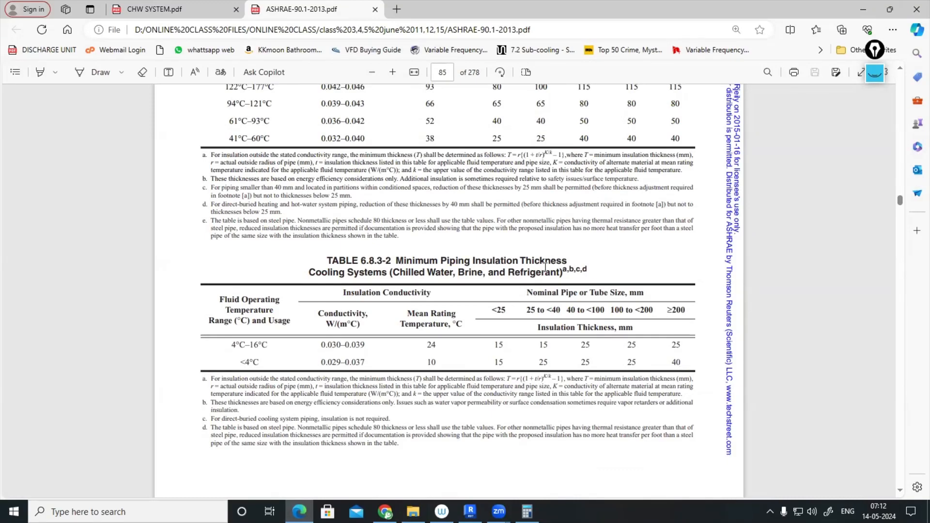
scroll(538, 269, up, 5)
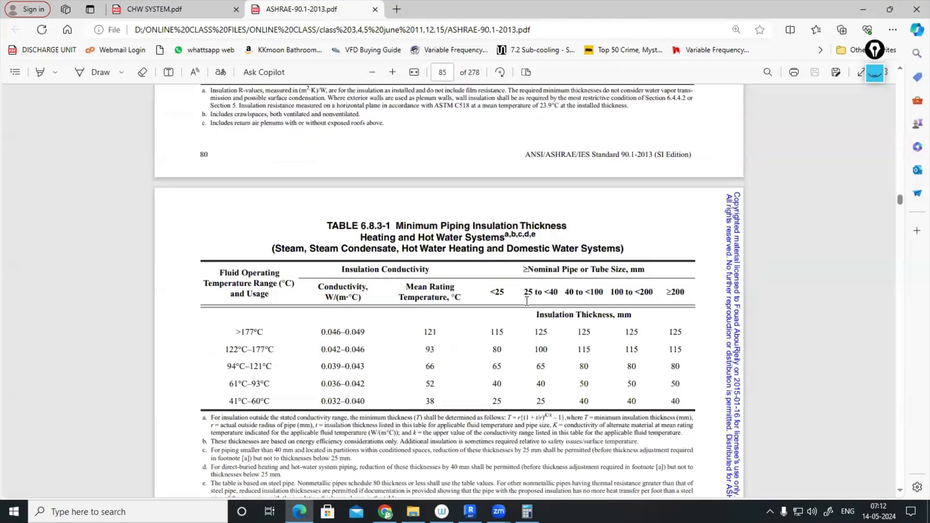
scroll(496, 339, down, 5)
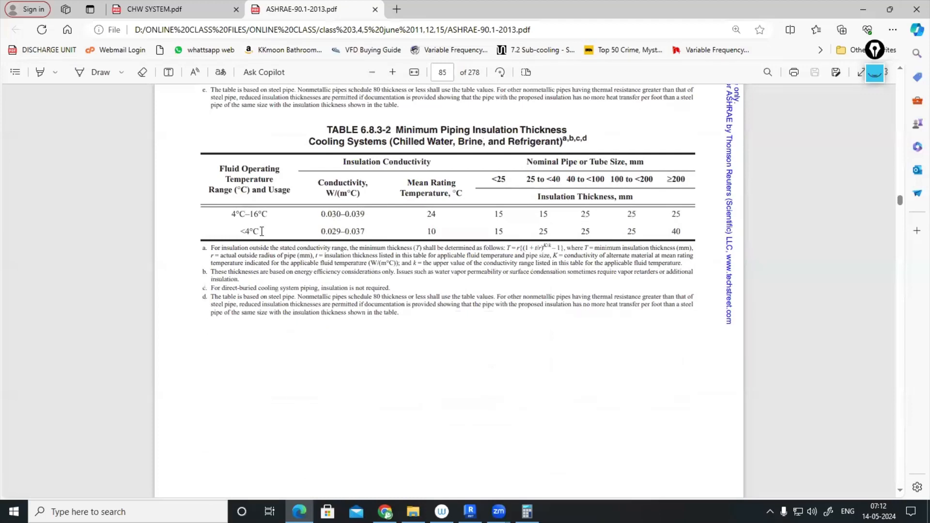
double_click(254, 214)
drag(242, 231, 255, 232)
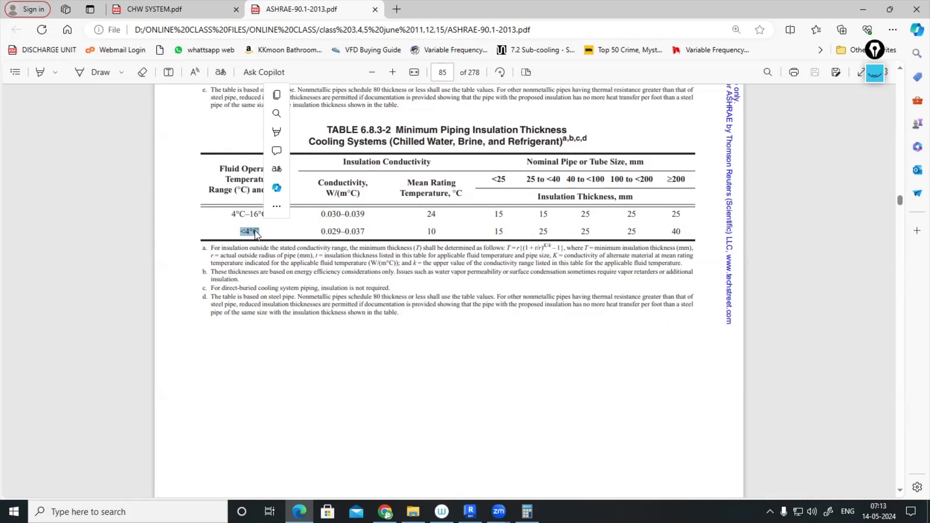
click(234, 216)
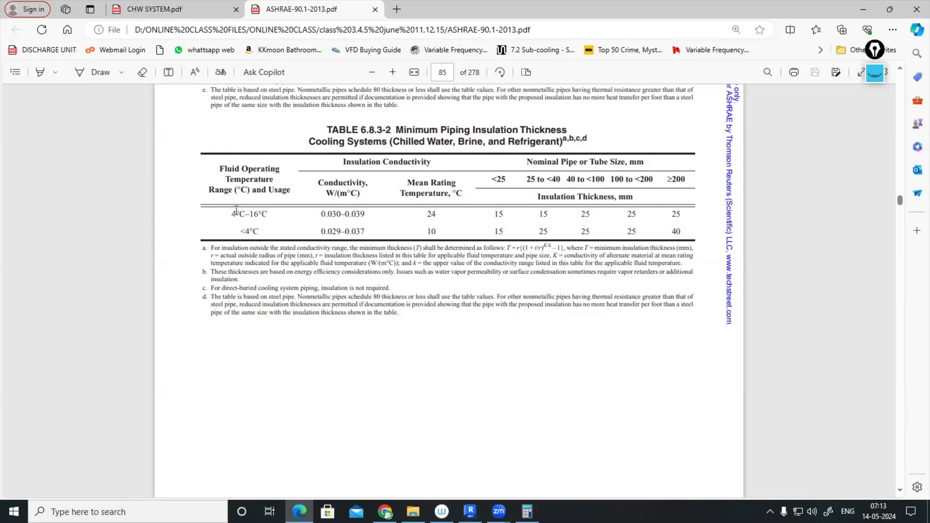
drag(236, 212, 269, 207)
drag(611, 180, 654, 179)
drag(627, 214, 638, 213)
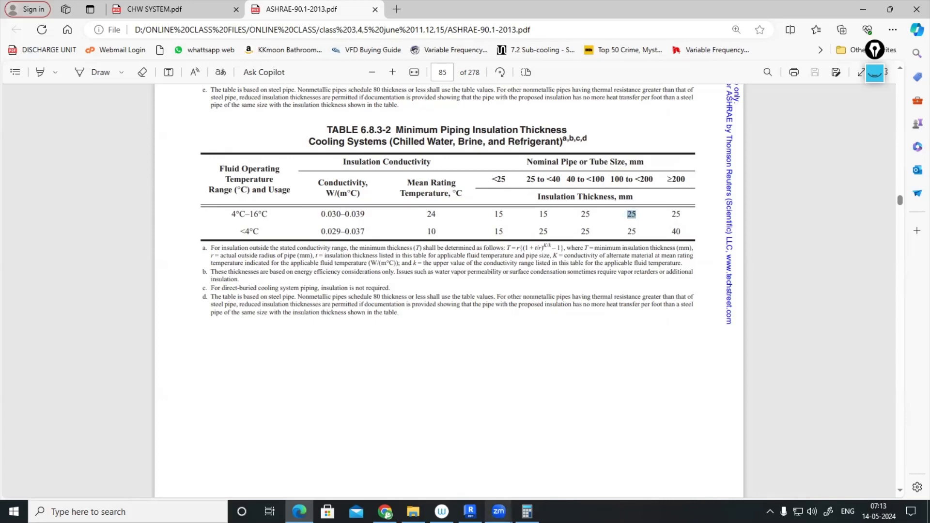
- Check the long underground pipe's diameter in Revit's GF MEP plan and compare it with the ASHRAE cooling insulation table
click(470, 513)
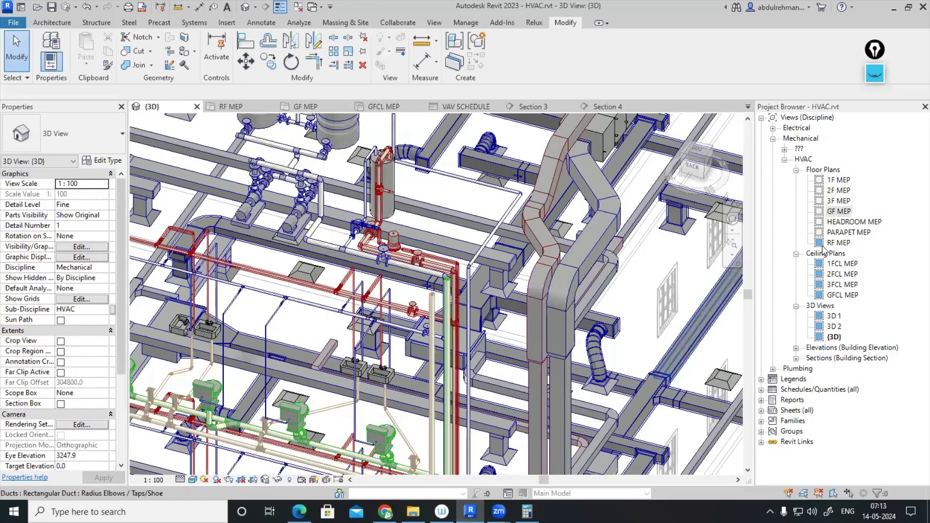
double_click(839, 211)
scroll(380, 278, up, 5)
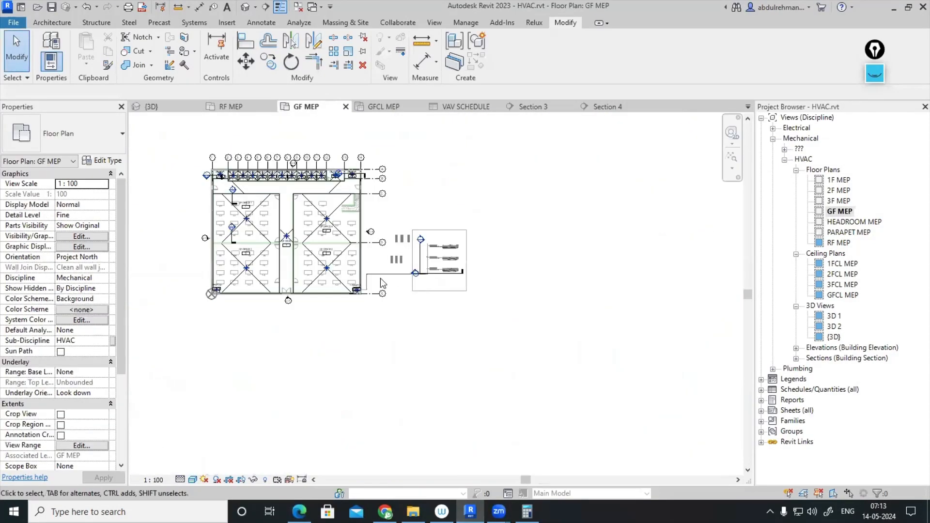
click(377, 245)
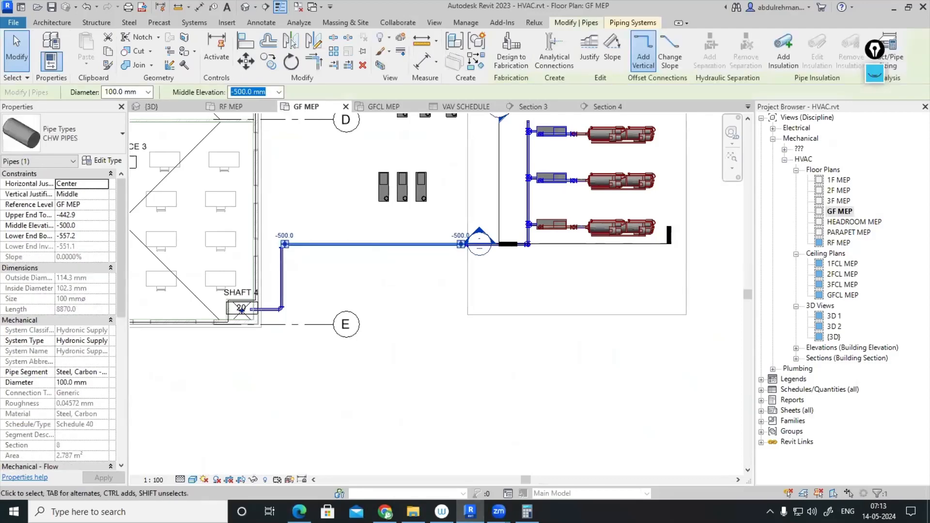
key(alt+Tab)
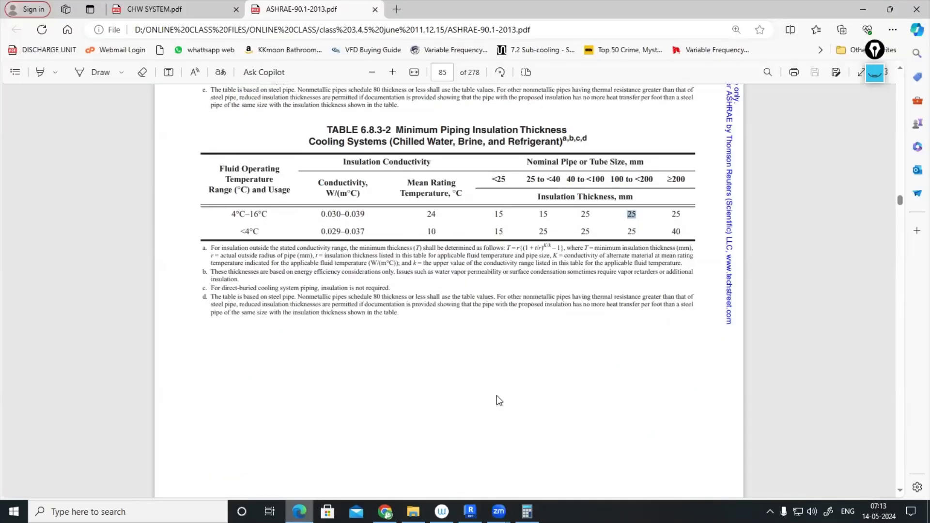
click(625, 213)
drag(629, 213, 637, 213)
click(865, 14)
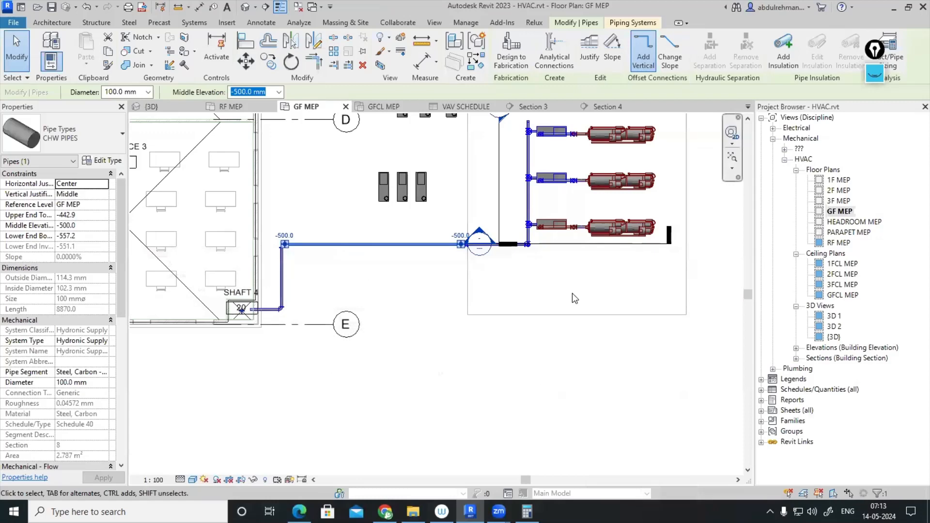
- Add 25 mm Fiberglass insulation to the whole connected pipe branch from the pump header to SHAFT 4
click(363, 318)
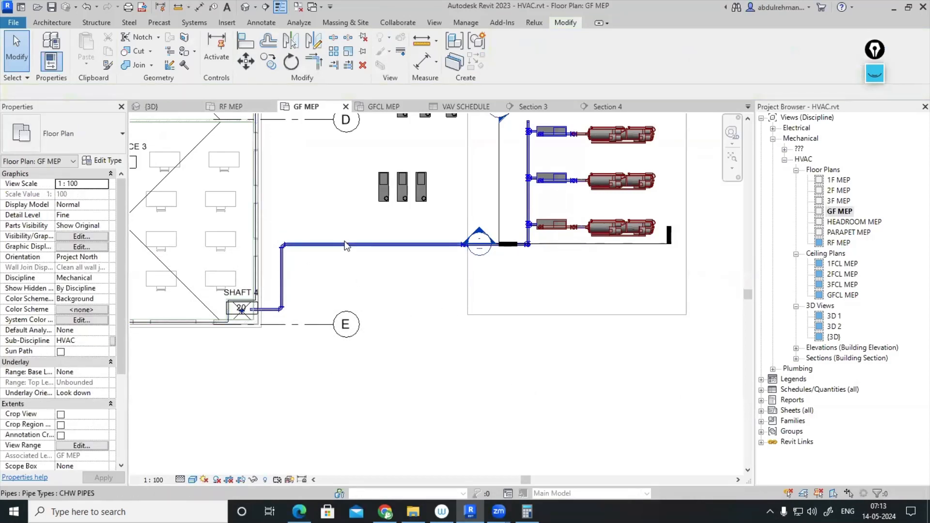
key(Tab)
key(Tab)
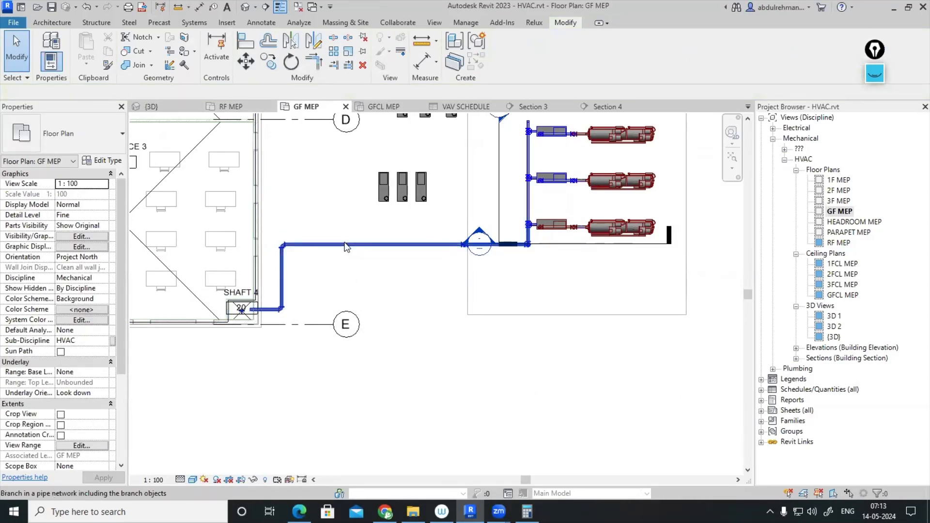
click(345, 247)
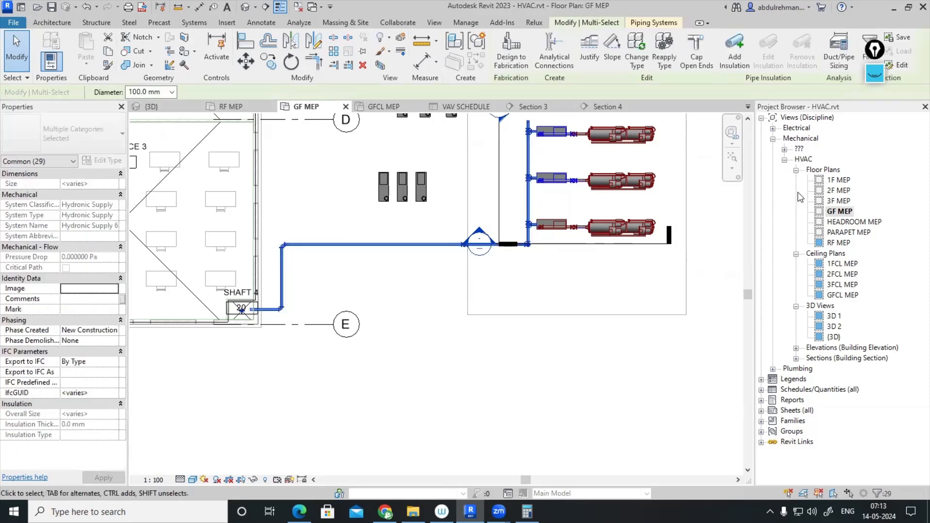
click(740, 67)
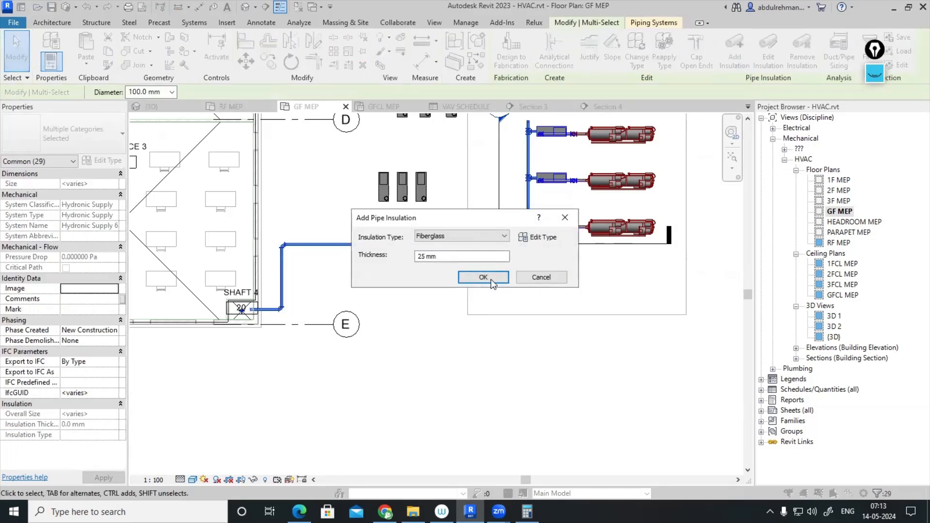
click(489, 279)
click(537, 302)
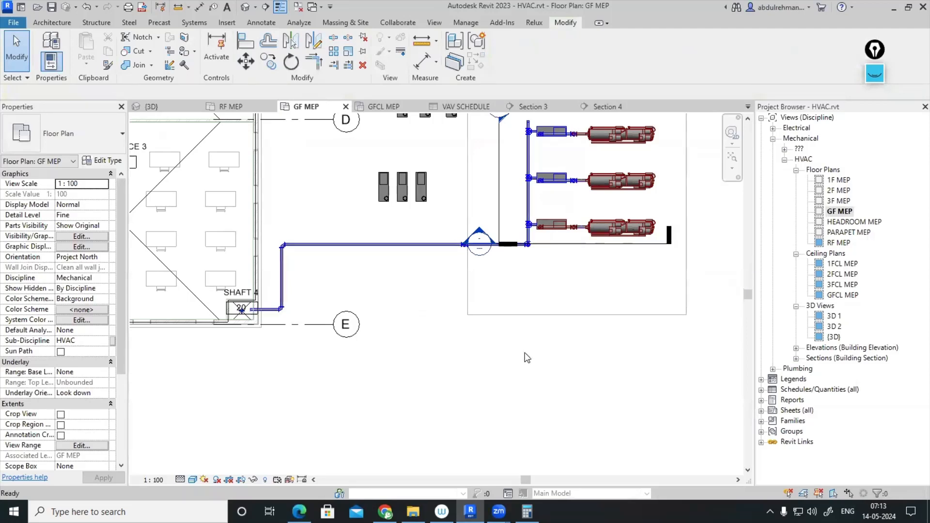
- Shift the 100 mm pump header pipe slightly away from the primary pumps, toward the building
scroll(551, 203, up, 2)
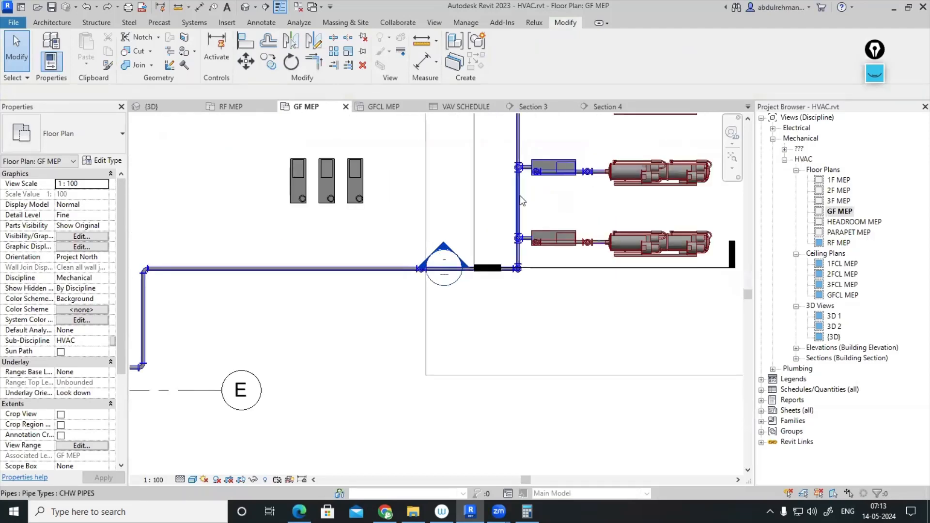
click(521, 197)
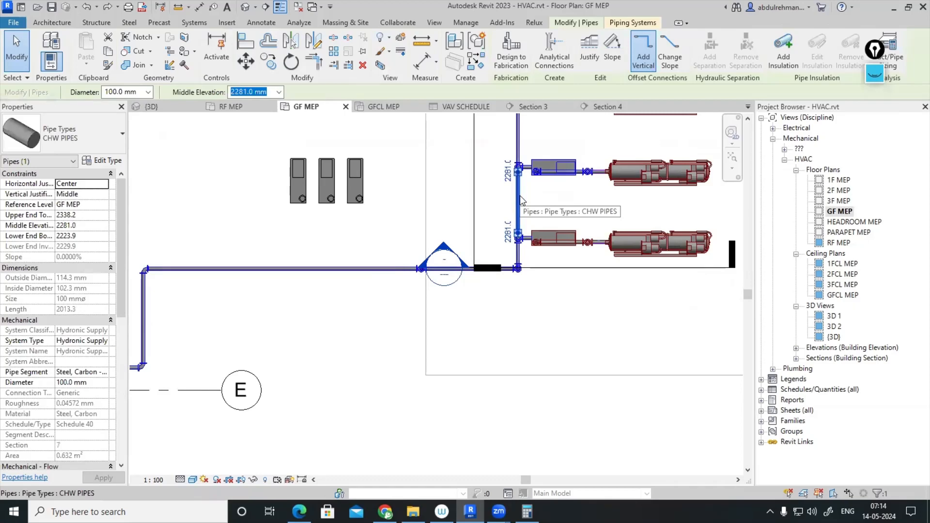
drag(520, 196, 517, 196)
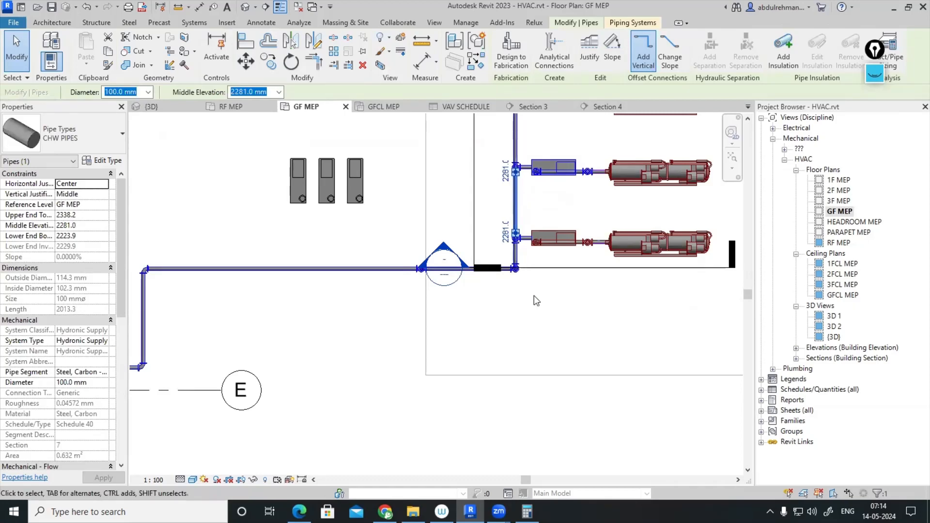
click(534, 295)
scroll(534, 296, down, 3)
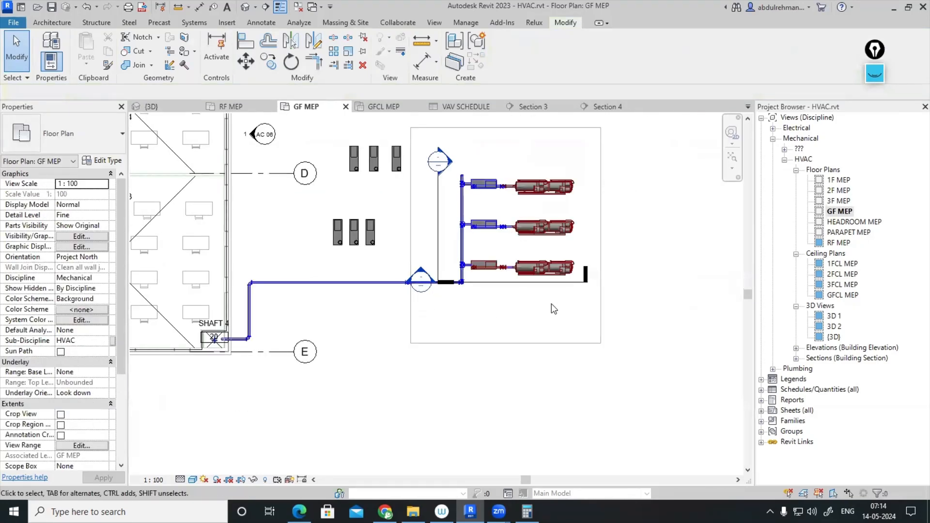
- Move the three secondary pumps into the equipment yard below the primary pumps and rotate them 180° so their inlets face the header
scroll(383, 213, up, 1)
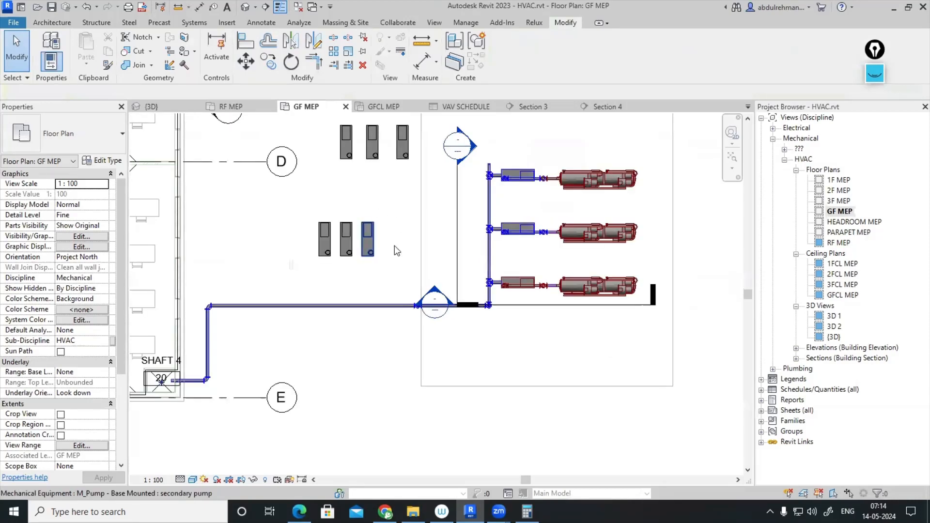
middle_drag(606, 339, 570, 335)
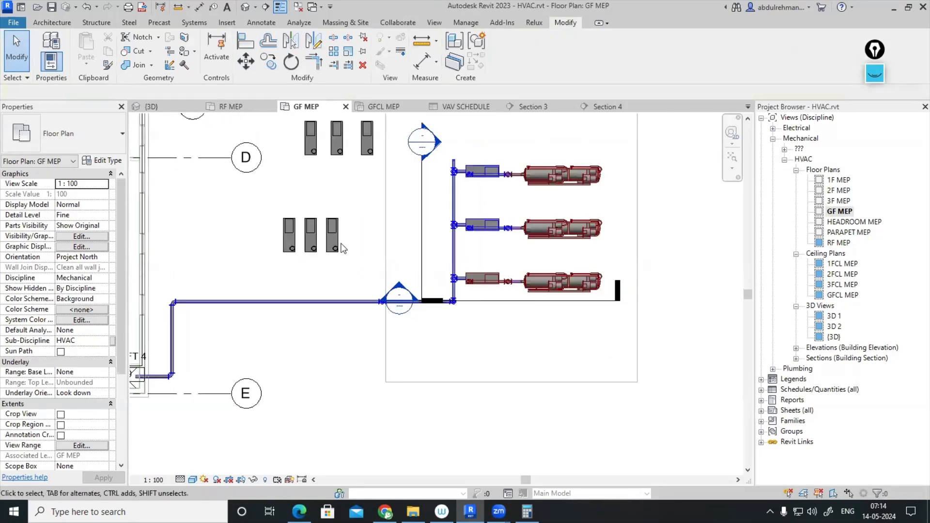
click(332, 232)
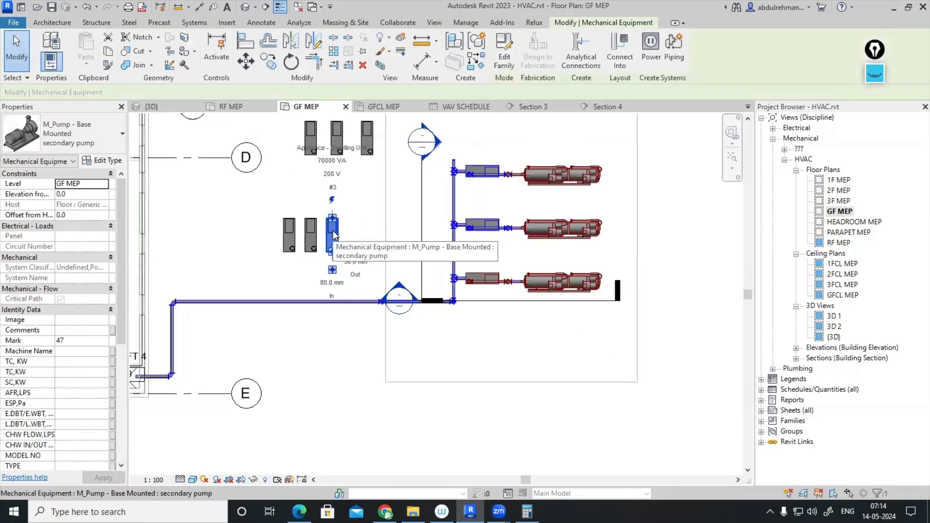
click(343, 264)
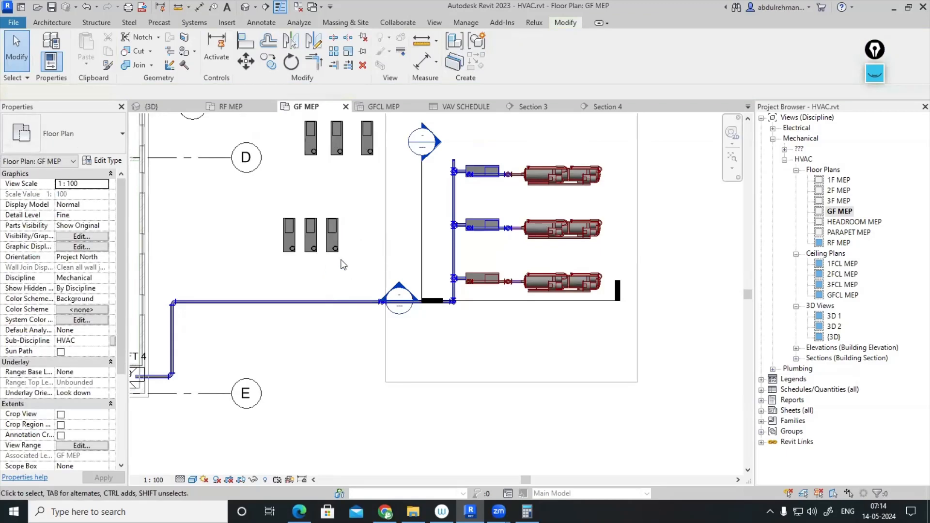
drag(343, 265, 555, 344)
key(space)
key(space)
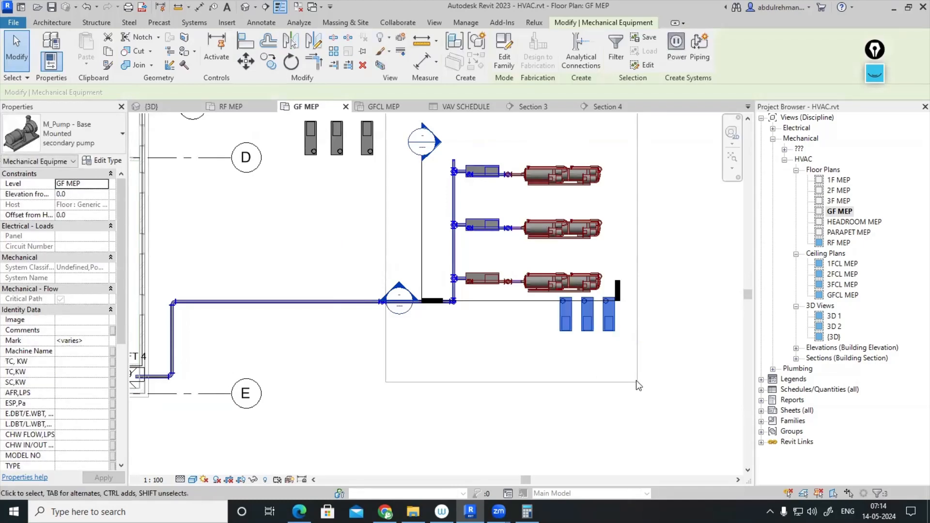
- Nudge the three secondary pumps below the header pipe and toward the building, keeping them inside the equipment yard's slab outline
key(Down)
key(Down)
key(Down)
key(Down)
key(Down)
key(Down)
key(Down)
key(Down)
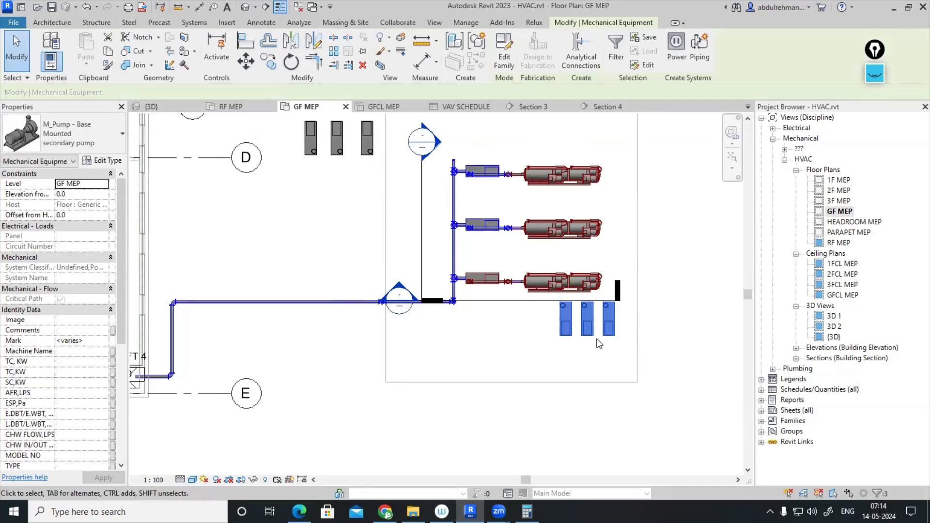
key(Down)
key(Down)
key(Down)
key(Down)
key(Down)
key(Down)
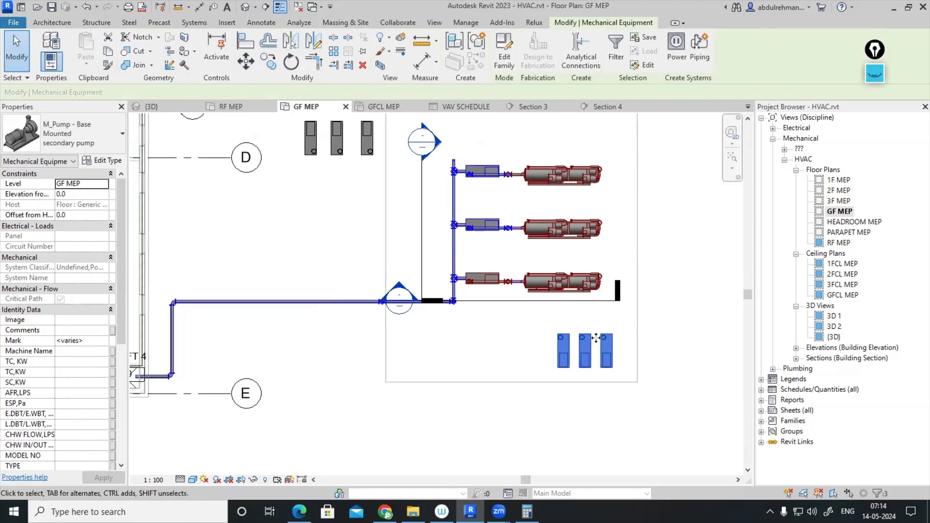
key(Left)
key(Left)
key(Left)
key(Left)
key(Left)
key(Left)
key(Left)
key(Left)
key(Left)
key(Left)
key(Left)
key(Left)
key(Left)
key(Left)
key(Left)
key(Left)
key(Left)
key(Left)
key(Left)
key(Left)
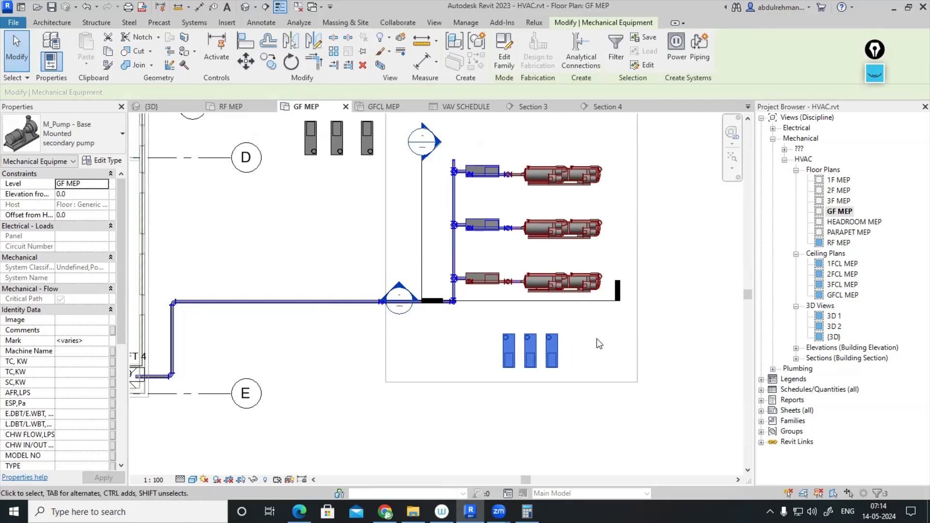
key(Left)
key(Left)
key(Left)
key(Left)
key(Left)
key(Left)
key(Left)
key(Left)
key(Left)
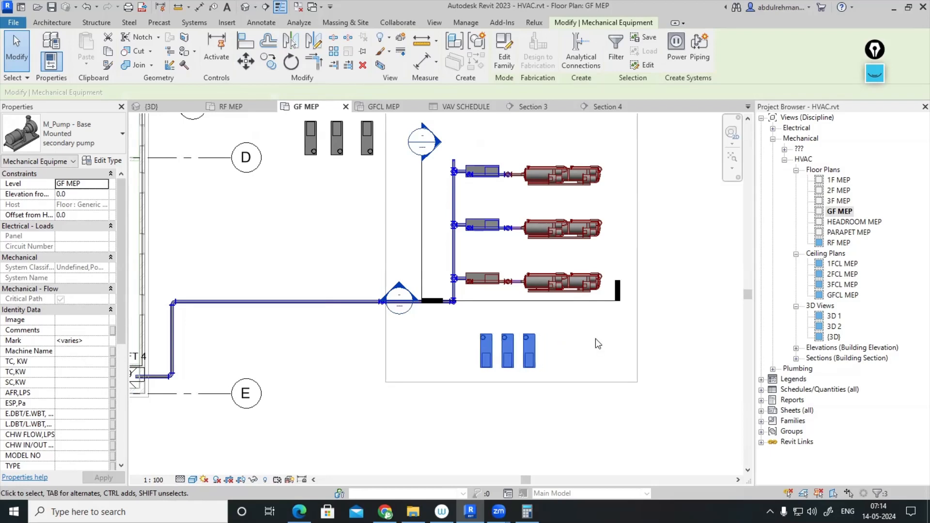
key(Left)
key(Left)
key(Left)
key(Left)
key(Left)
key(Left)
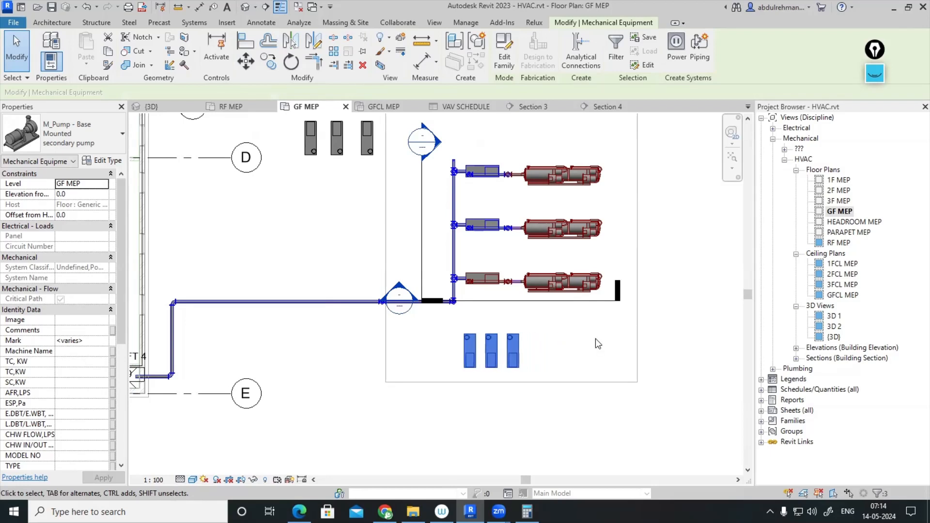
key(Down)
key(Down)
key(Down)
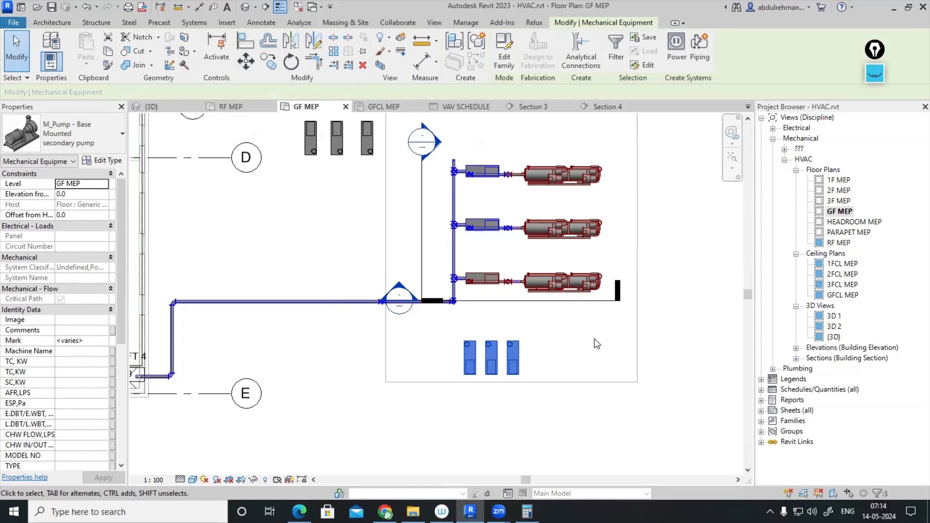
key(Down)
key(Left)
key(Left)
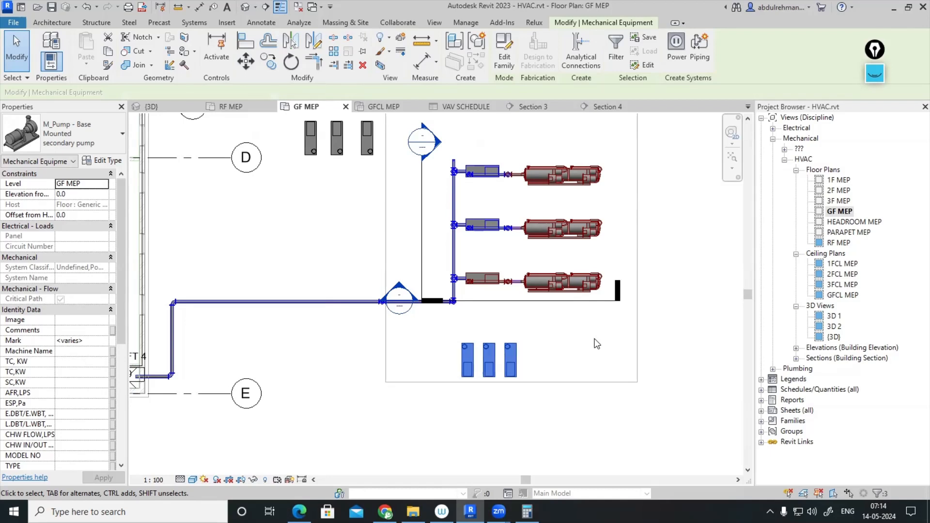
key(Up)
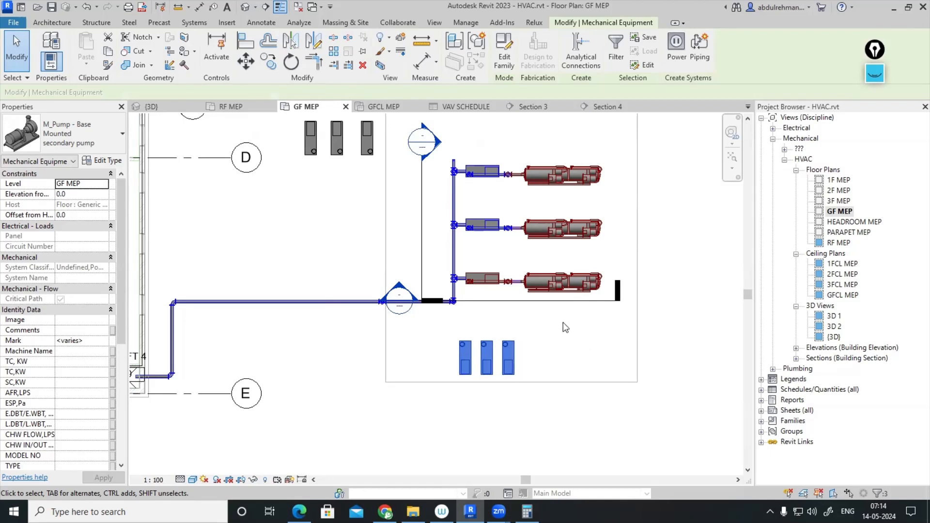
click(499, 257)
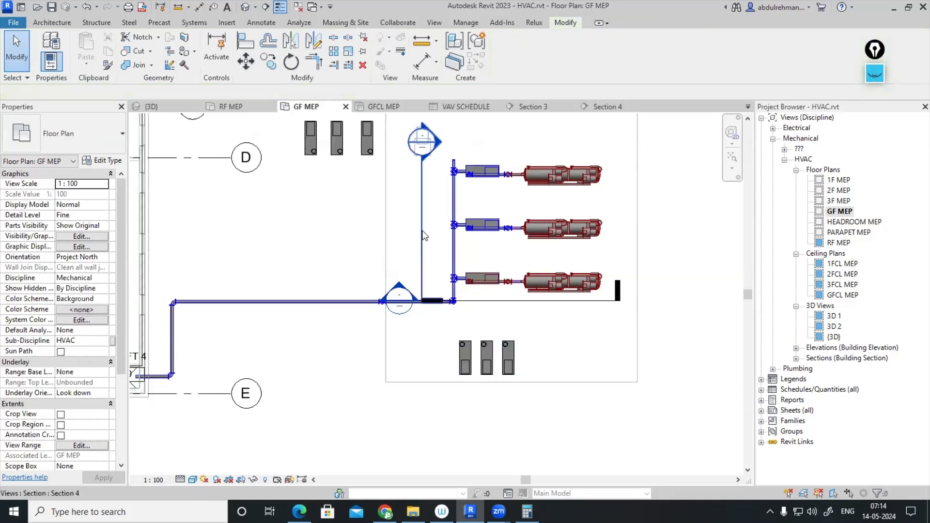
- Move the Section 4 line down beside the first secondary pump, looking toward the pumps, and open that section view
click(425, 236)
drag(441, 383, 427, 396)
key(Escape)
double_click(440, 272)
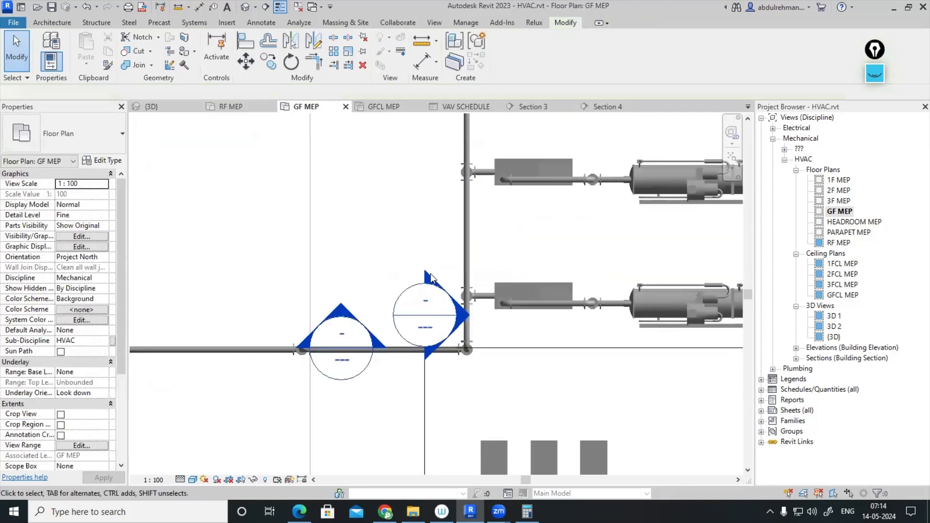
click(435, 353)
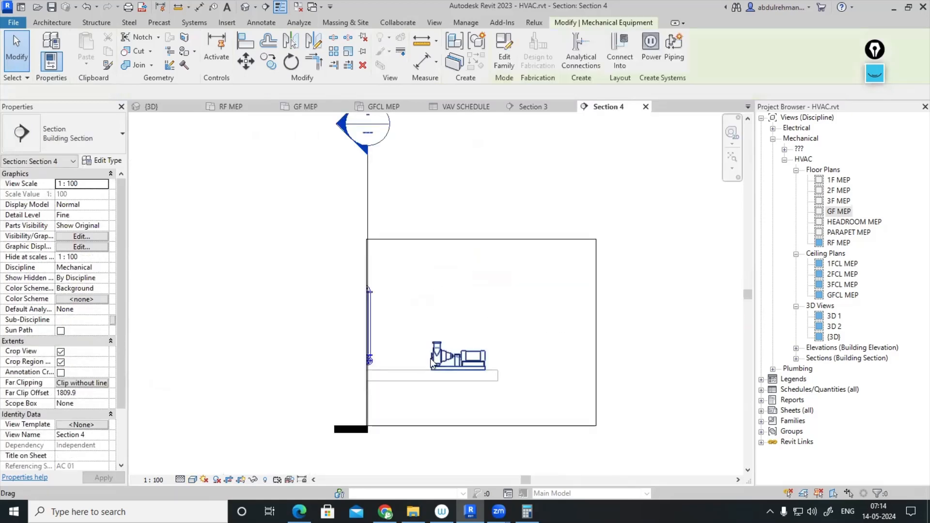
scroll(410, 362, up, 5)
click(368, 348)
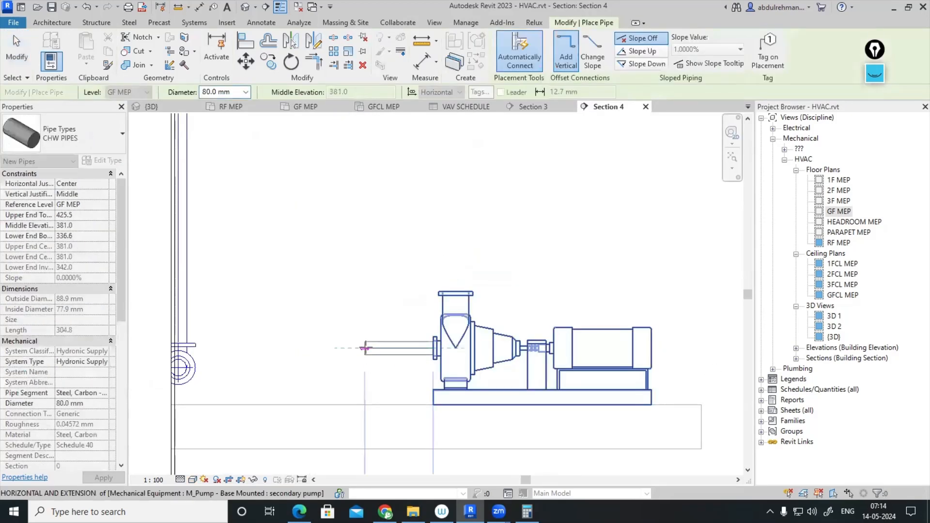
key(Escape)
key(Escape)
- Set the secondary pump type's discharge and suction nominal diameters both to 100 mm
click(462, 350)
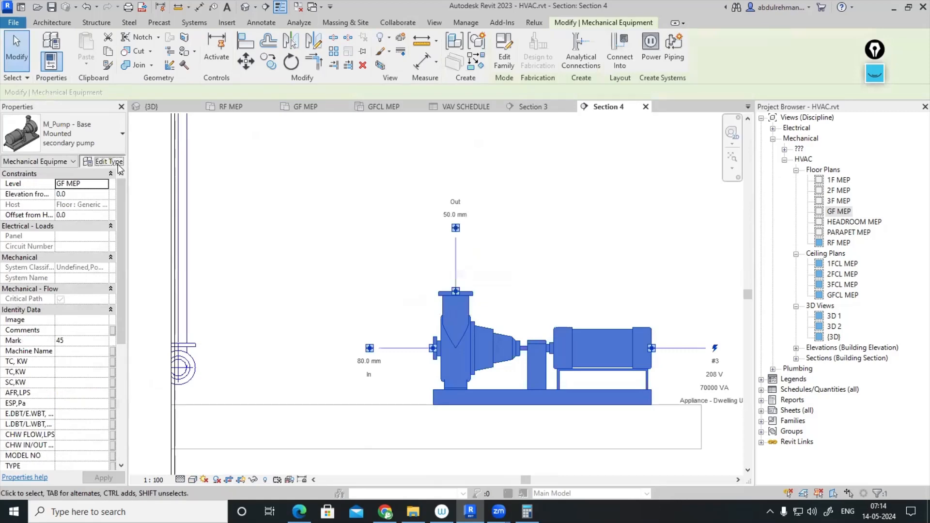
click(118, 165)
scroll(761, 265, down, 5)
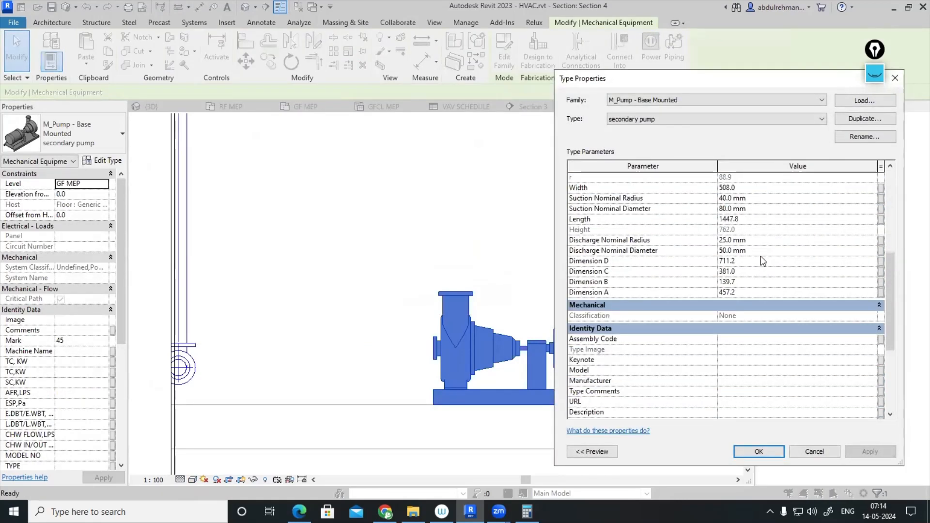
click(761, 251)
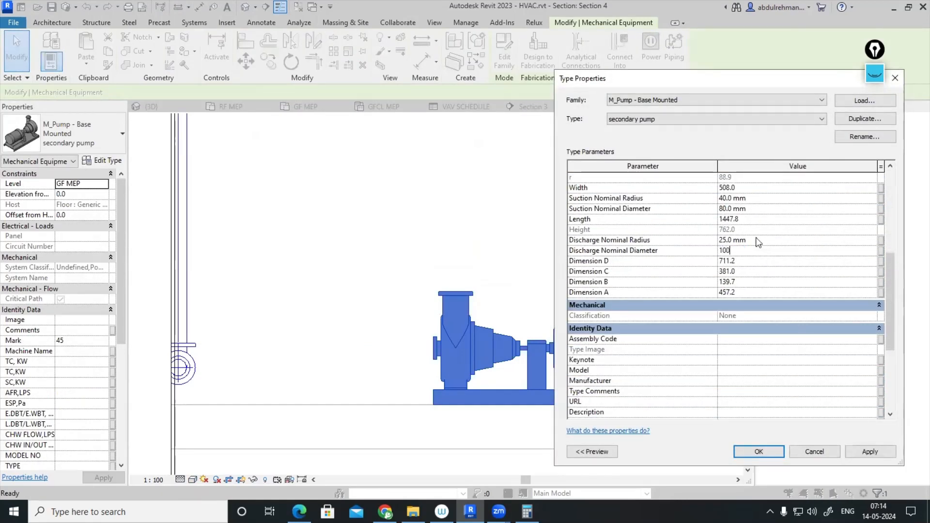
drag(711, 215, 700, 216)
text(10)
click(759, 452)
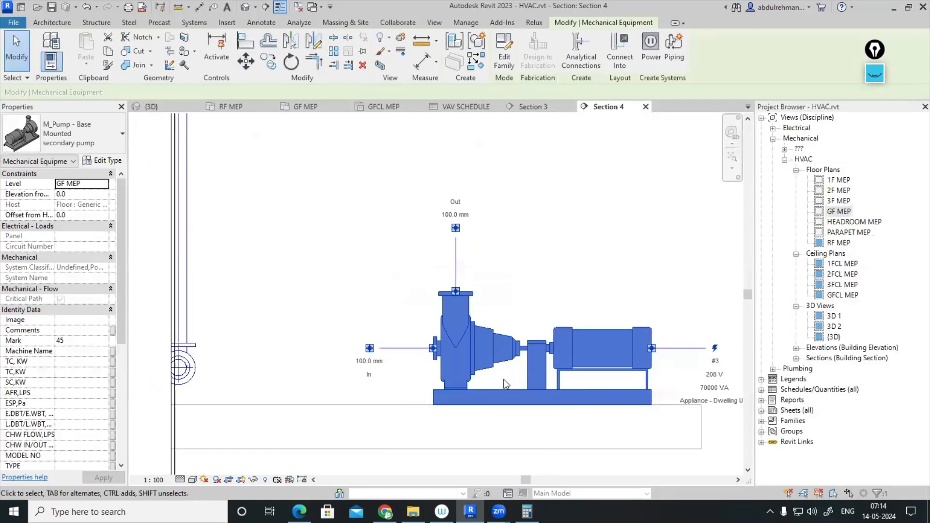
- Draw a 100 mm CHW pipe from the first secondary pump's inlet and turn it up into a vertical riser extending above the pump
click(369, 348)
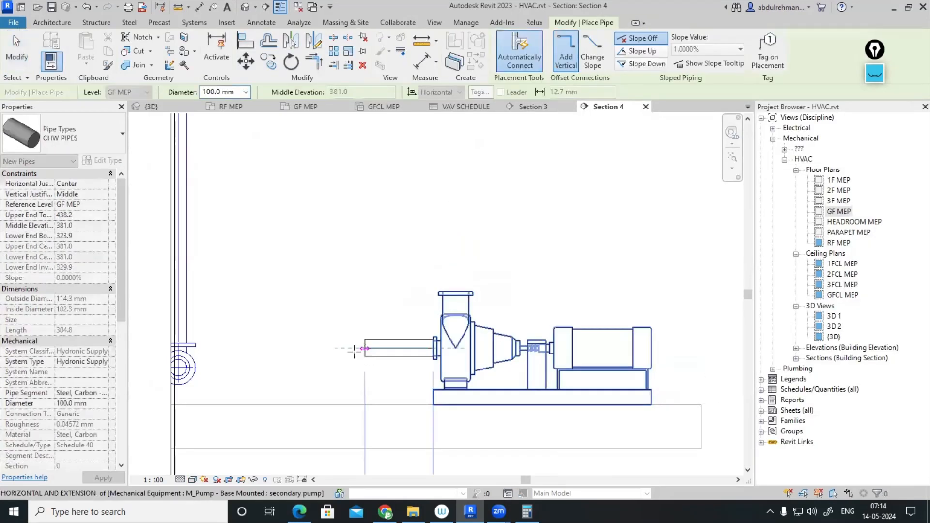
click(352, 348)
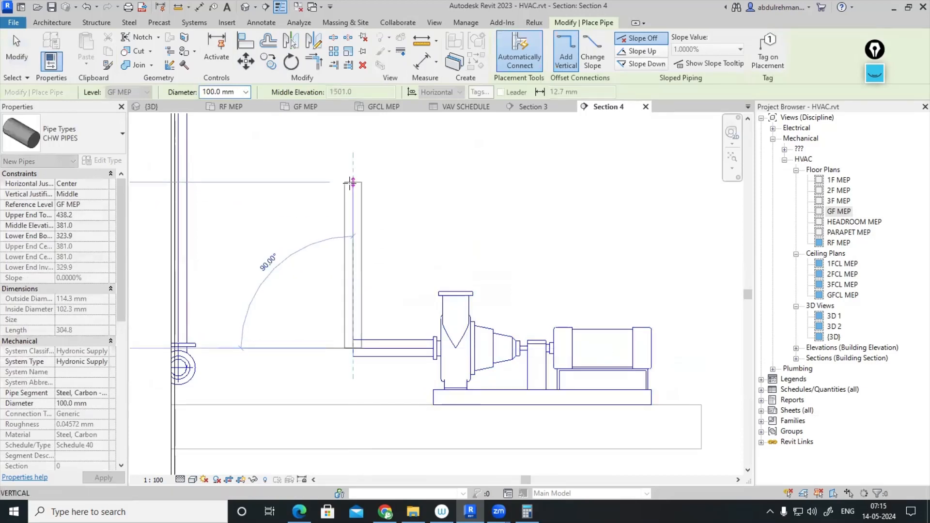
click(352, 167)
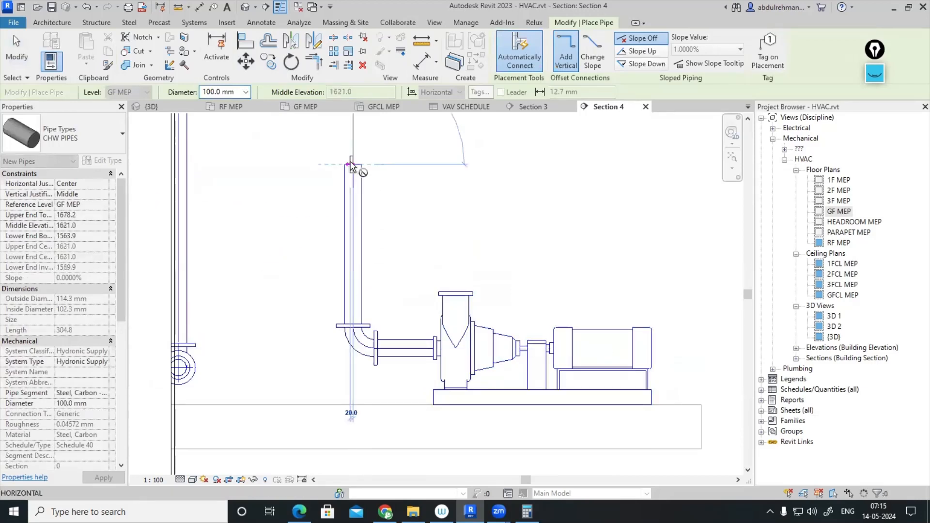
scroll(355, 141, down, 2)
middle_drag(357, 141, 366, 268)
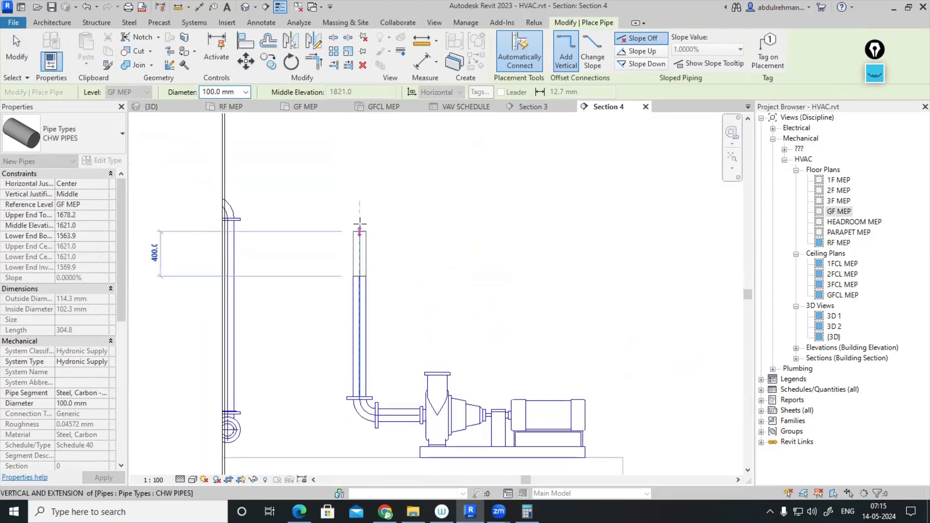
key(Escape)
key(Escape)
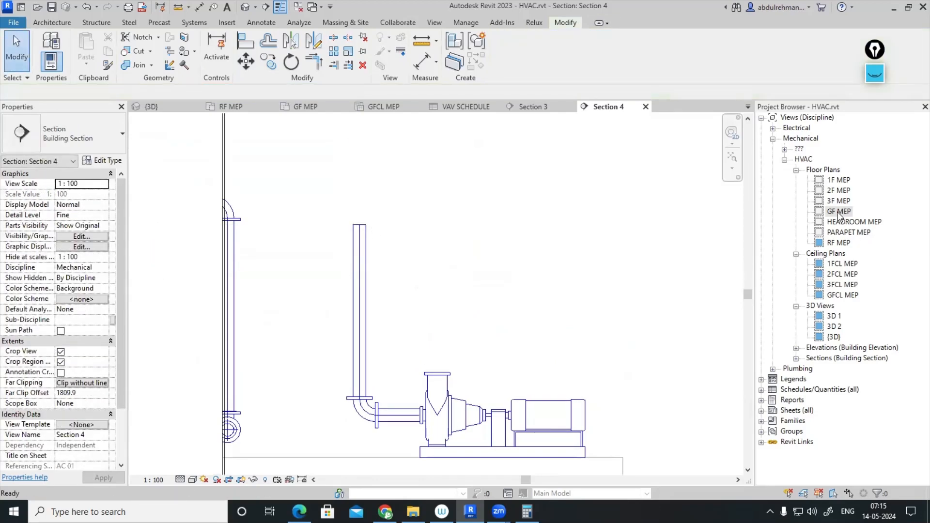
- In the GF MEP plan, move the Section 4 line between the first and middle secondary pumps and open that section
double_click(839, 212)
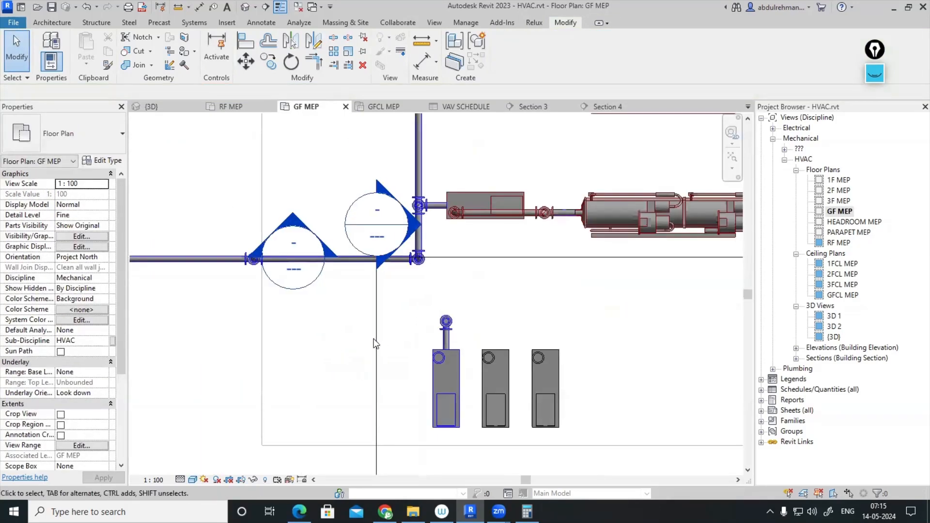
click(376, 343)
drag(377, 343, 472, 342)
double_click(513, 244)
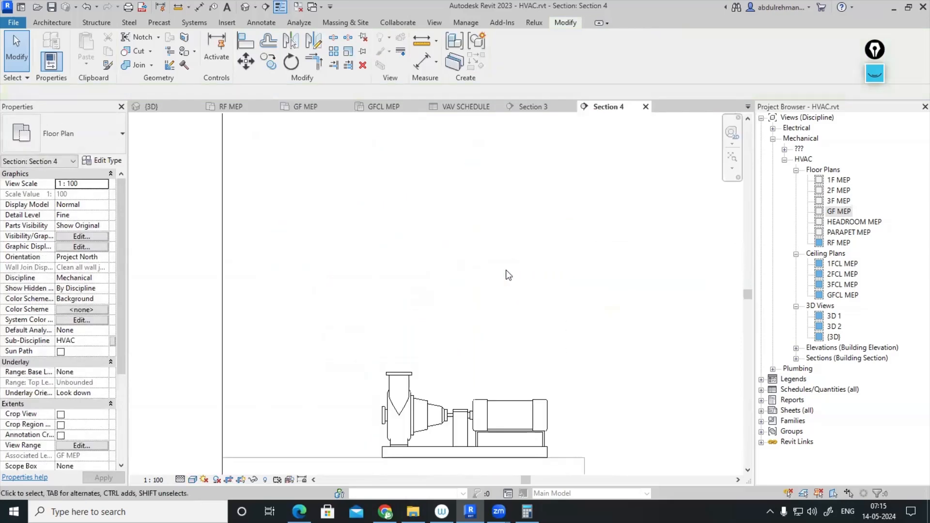
- Draw a 100 mm CHW pipe from the middle secondary pump's inlet with a vertical riser up to about 1781 mm elevation
click(440, 409)
click(331, 416)
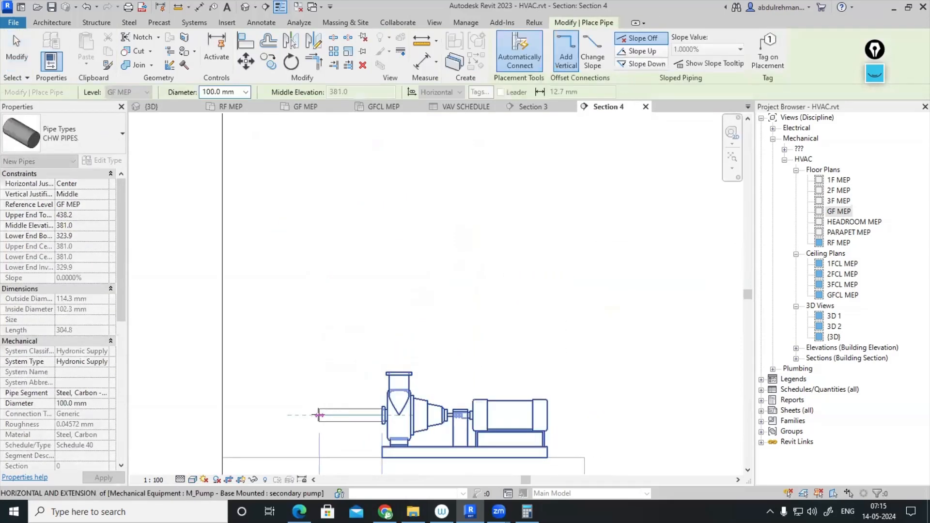
click(319, 415)
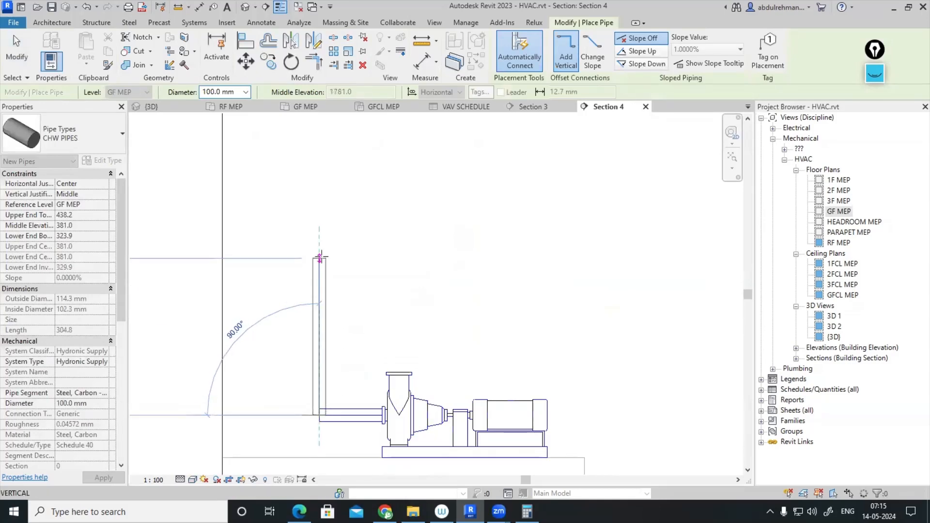
click(320, 257)
- In the GF MEP plan, move the Section 4 line between the middle and last secondary pumps and open that section
double_click(838, 212)
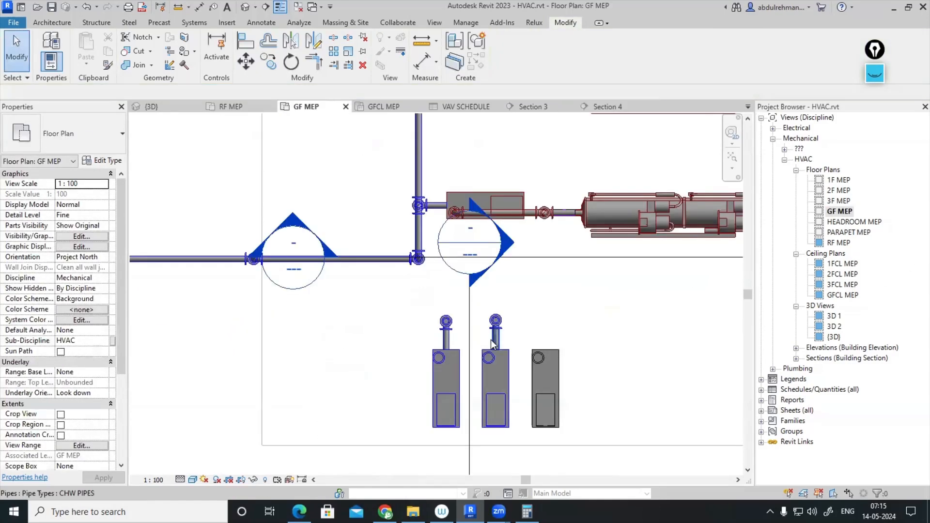
click(468, 329)
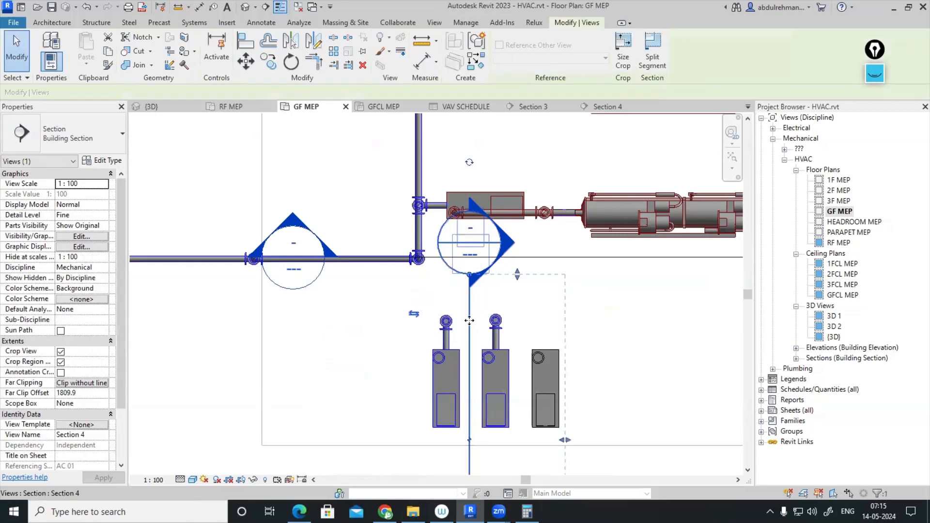
drag(469, 331, 526, 328)
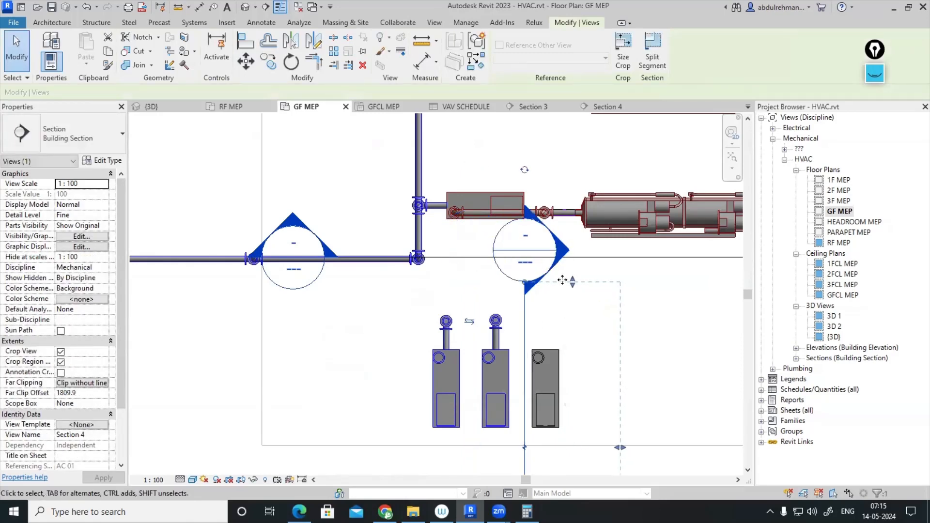
click(569, 272)
double_click(569, 252)
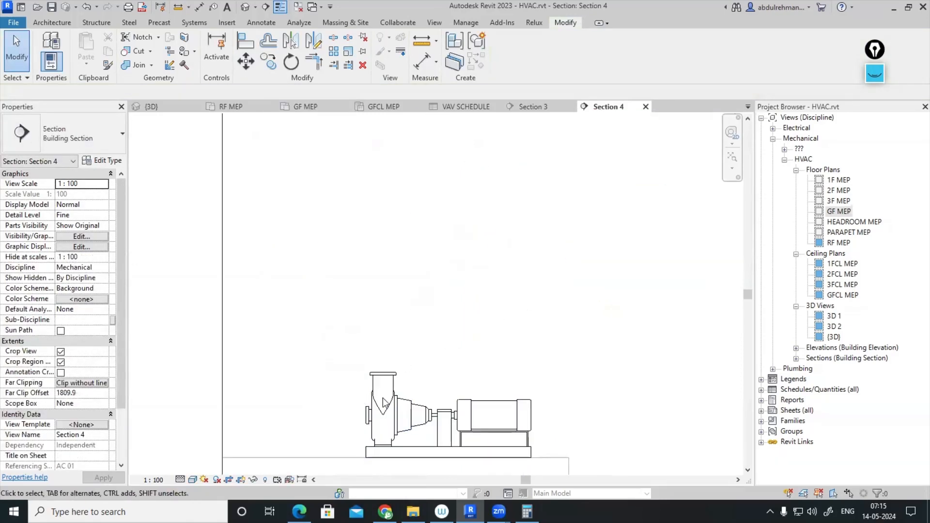
- Draw a 100 mm CHW pipe from the last secondary pump's inlet with a vertical riser up to about 2021 mm elevation
click(361, 417)
click(315, 416)
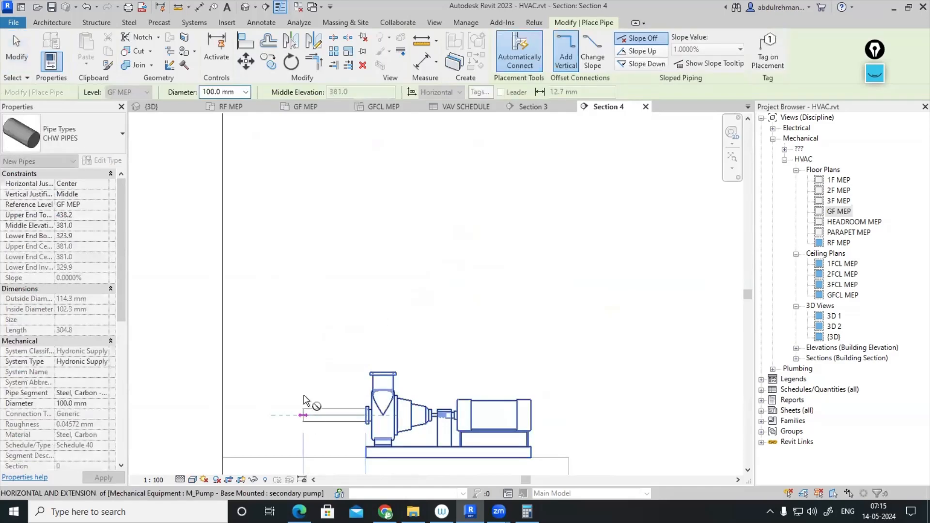
click(305, 414)
click(307, 235)
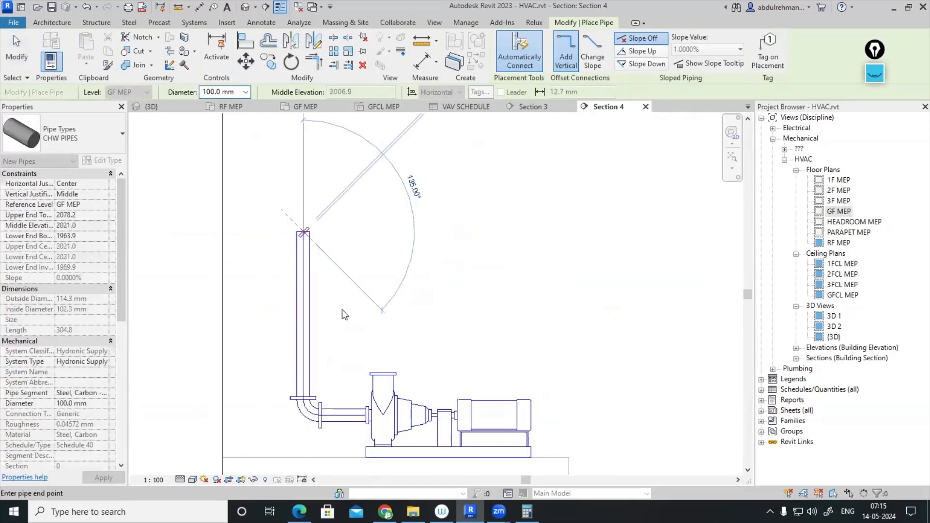
key(Escape)
key(Escape)
- In the GF MEP plan, select the three secondary pumps with their inlet risers and nudge them sideways away from the Section 4 line
double_click(843, 216)
scroll(415, 296, down, 2)
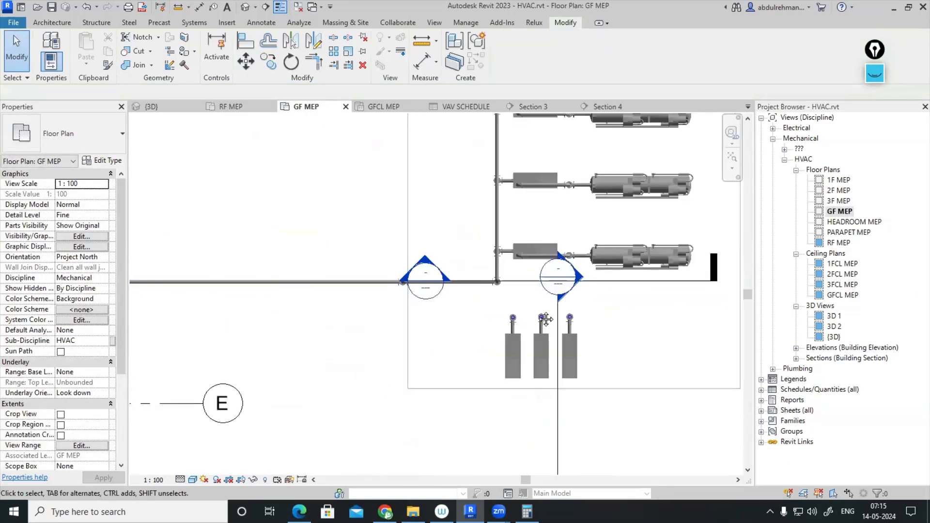
middle_drag(476, 275, 390, 317)
drag(391, 290, 513, 377)
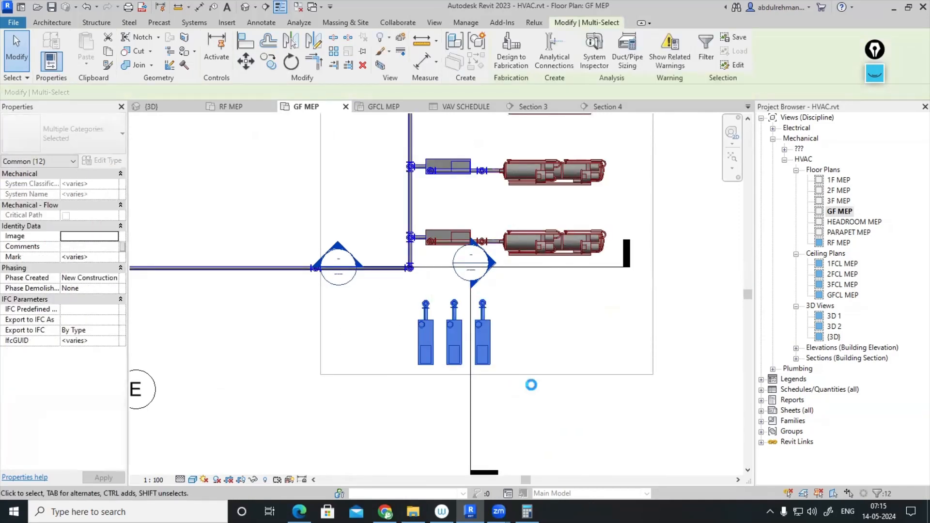
key(Left)
key(Left)
key(Left)
key(Left)
key(Left)
key(Left)
key(Left)
key(Down)
key(Left)
key(Left)
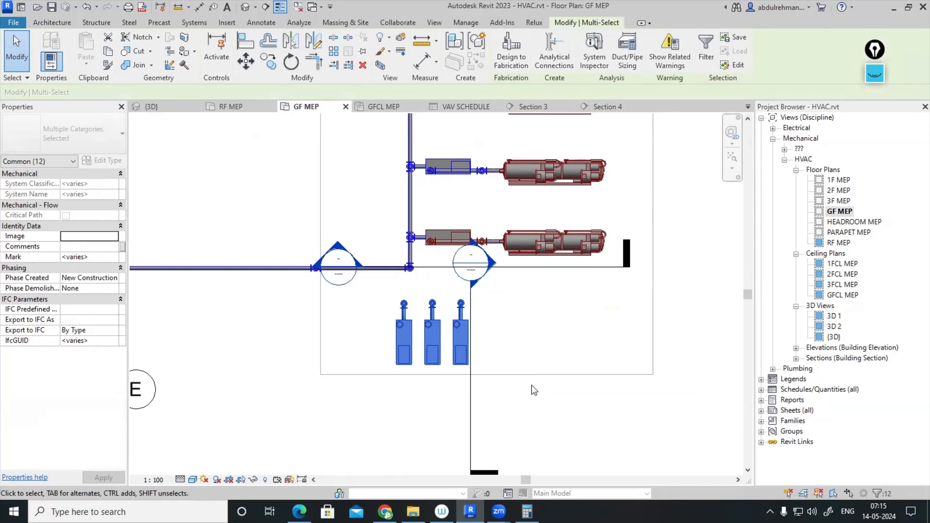
key(Escape)
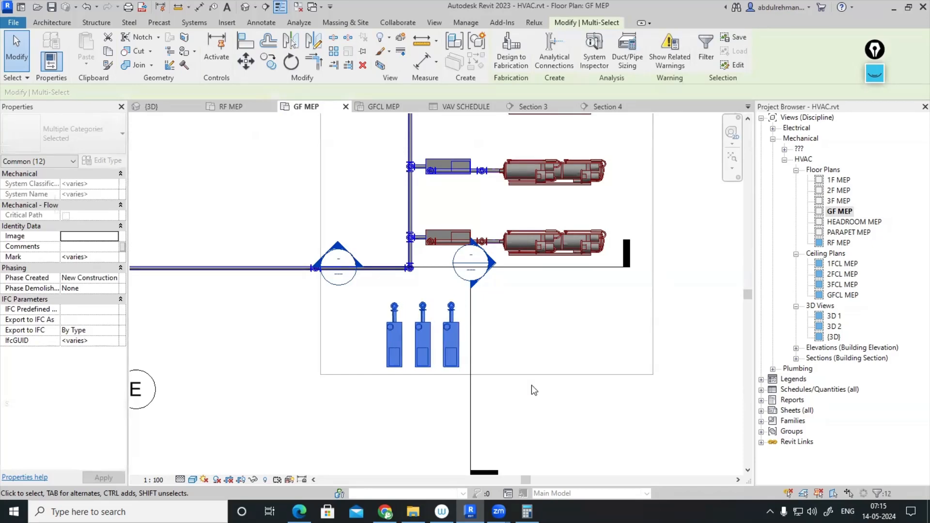
scroll(520, 375, down, 3)
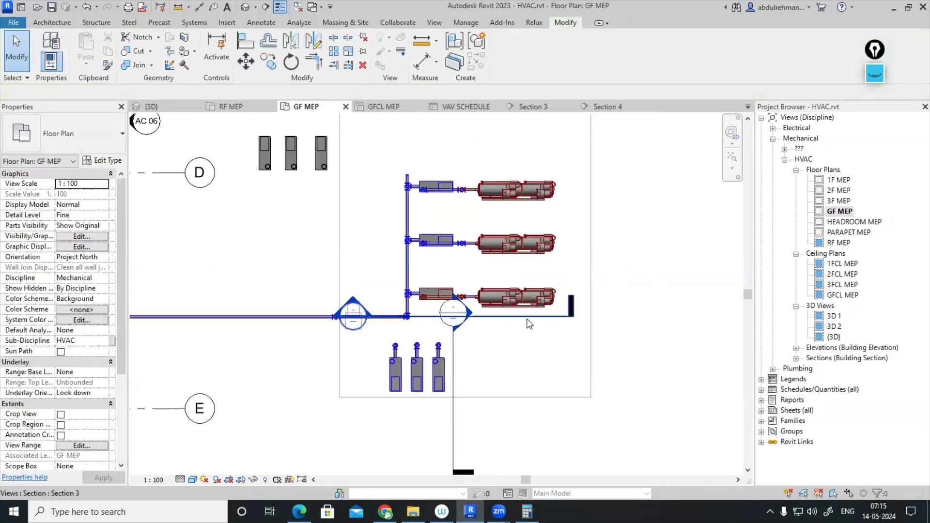
- Move the Section 3 line between the first and middle chillers and open that section
drag(526, 317, 549, 211)
key(Escape)
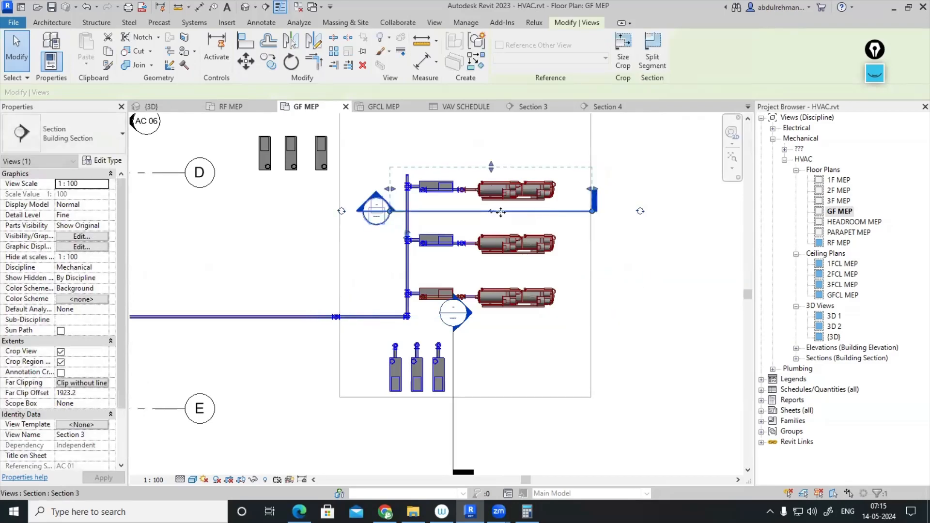
double_click(378, 198)
scroll(528, 320, down, 2)
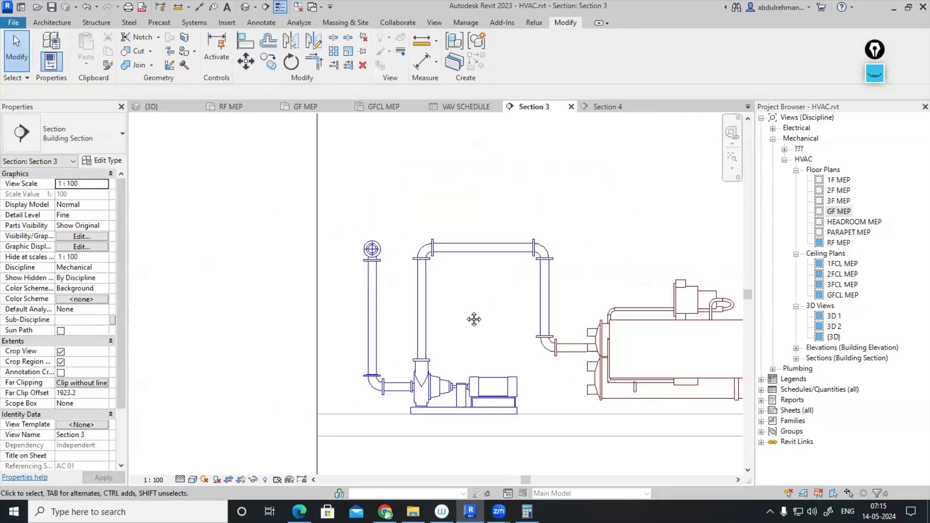
- Draw a 100 mm CHW pipe from the first chiller's uppermost connection and turn it up into a riser ending at 2231 mm elevation
click(528, 328)
scroll(528, 327, up, 5)
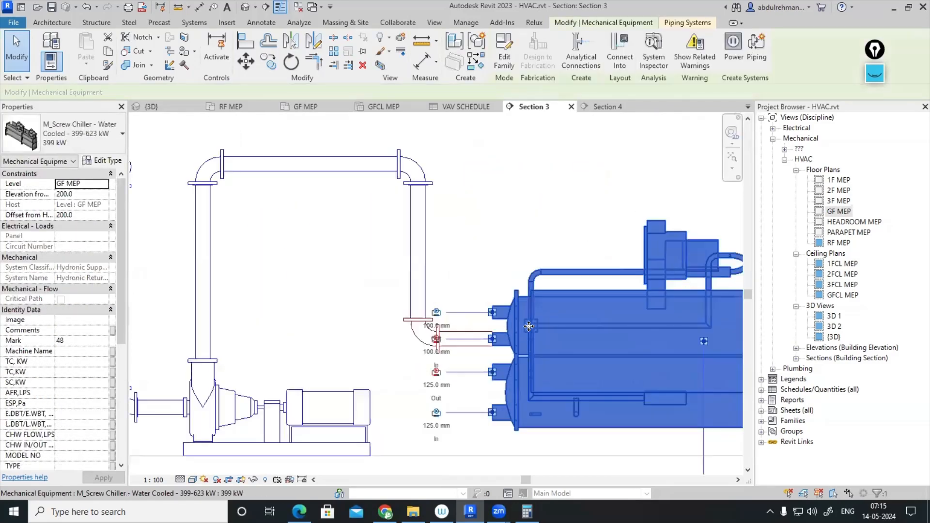
click(335, 297)
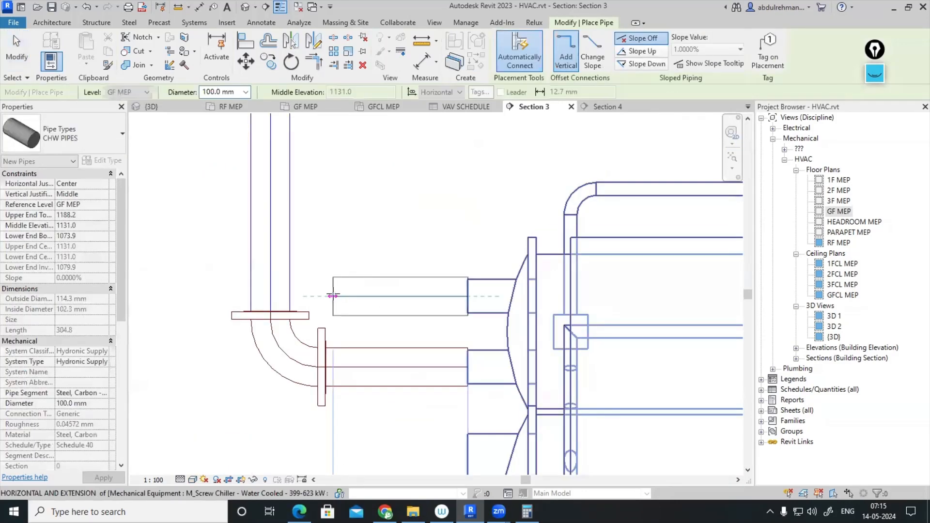
scroll(346, 227, down, 3)
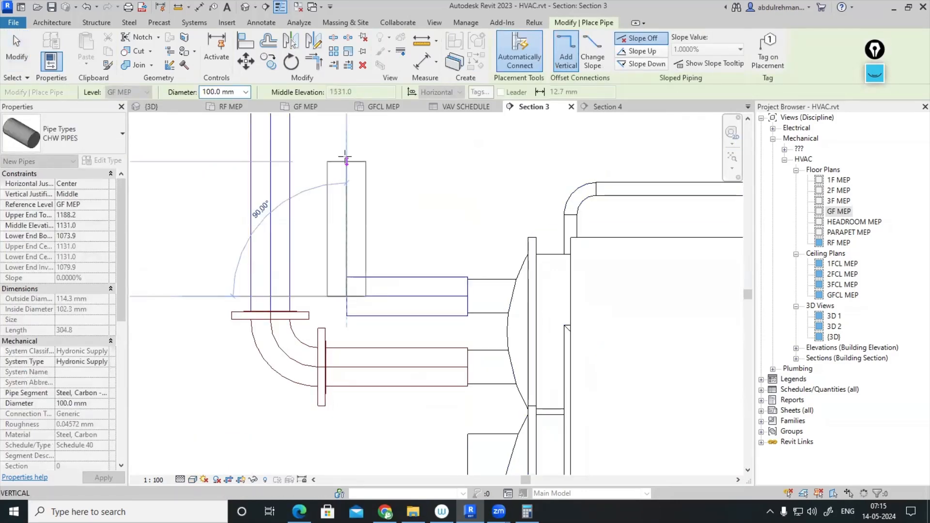
scroll(346, 198, up, 1)
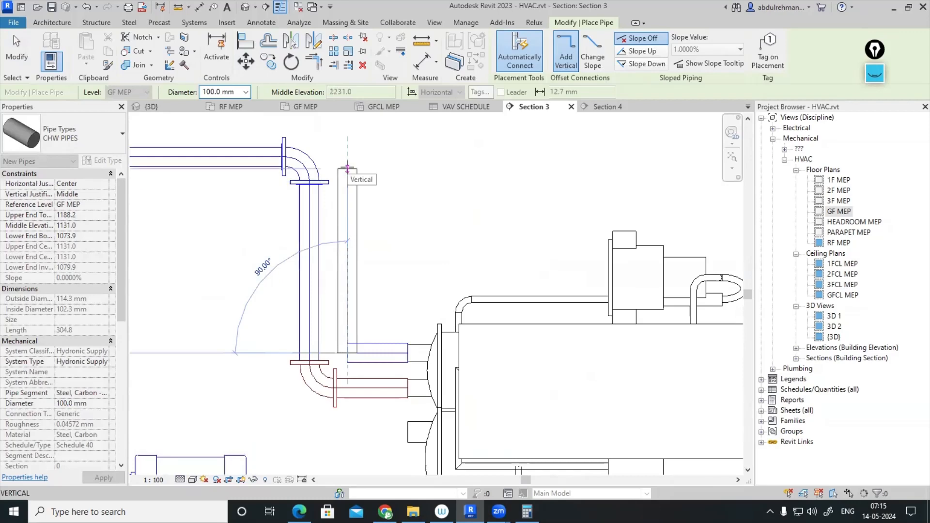
click(347, 167)
key(Escape)
key(Escape)
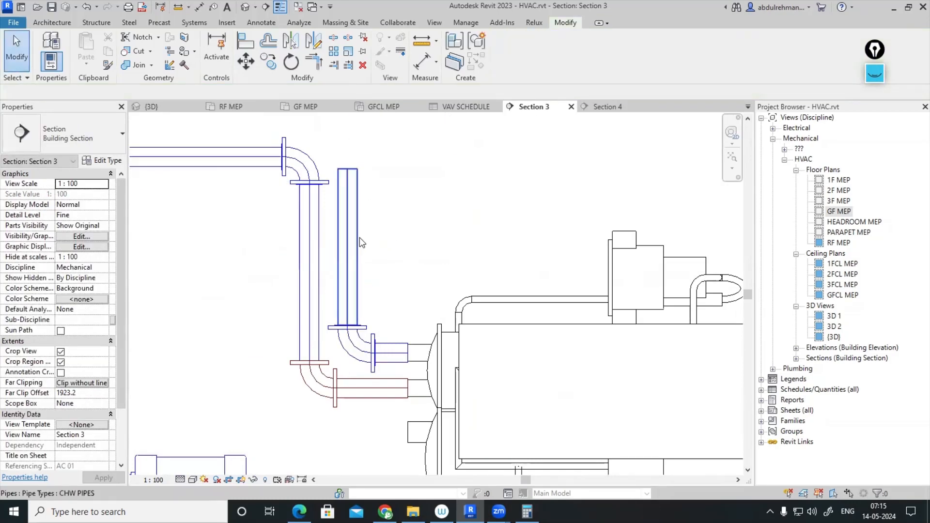
- Nudge the chiller's new vertical riser closer to the chiller, away from the primary pump's pipe
click(359, 237)
key(Right)
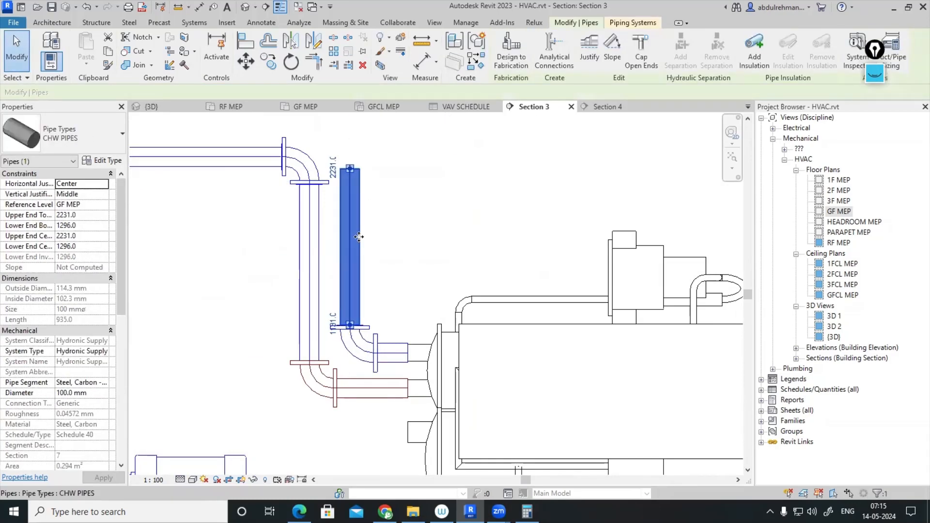
key(Right)
key(Right)
key(Right)
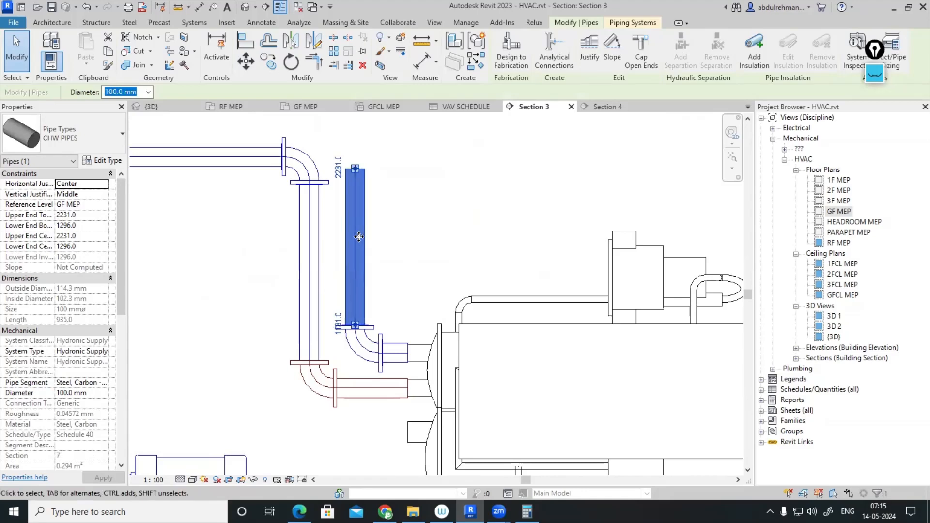
key(Right)
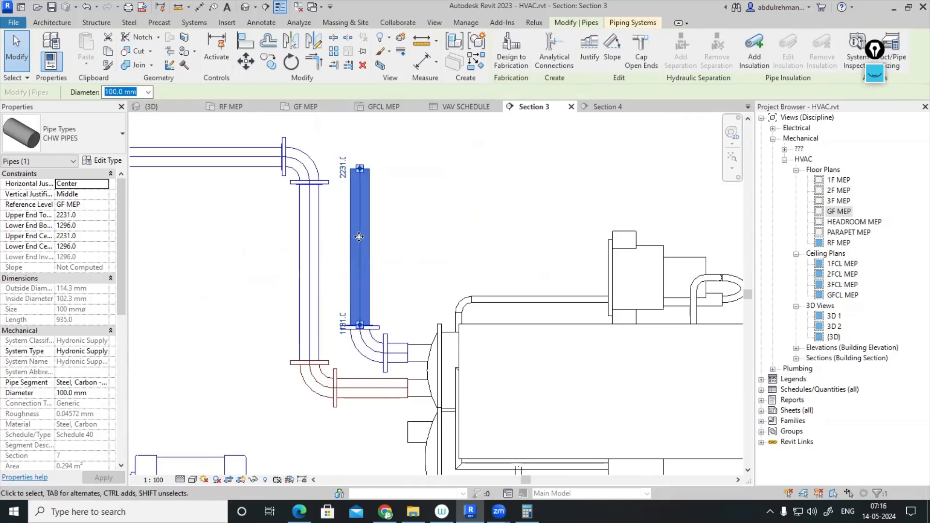
key(Escape)
scroll(359, 236, down, 4)
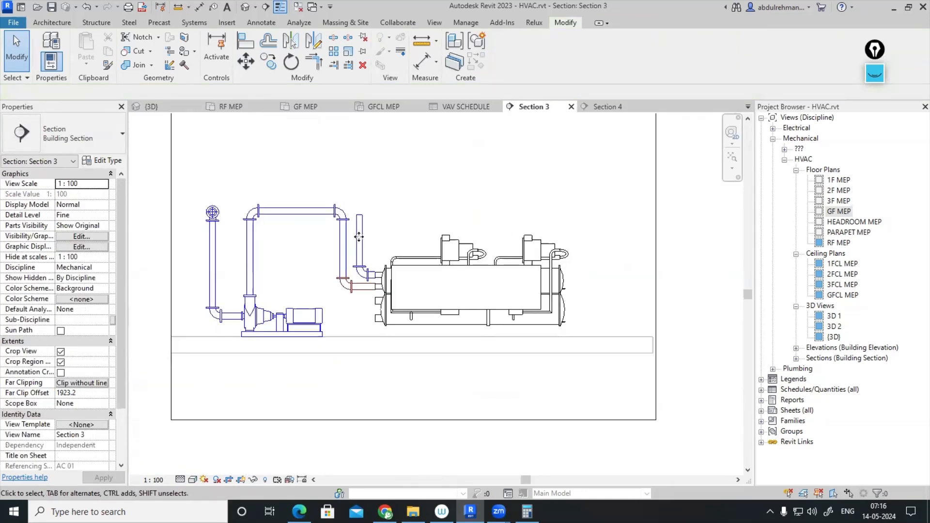
- In the GF MEP plan, extend Section 4's crop boundary past the first chiller and reduce its view depth to about 1174 mm
double_click(839, 212)
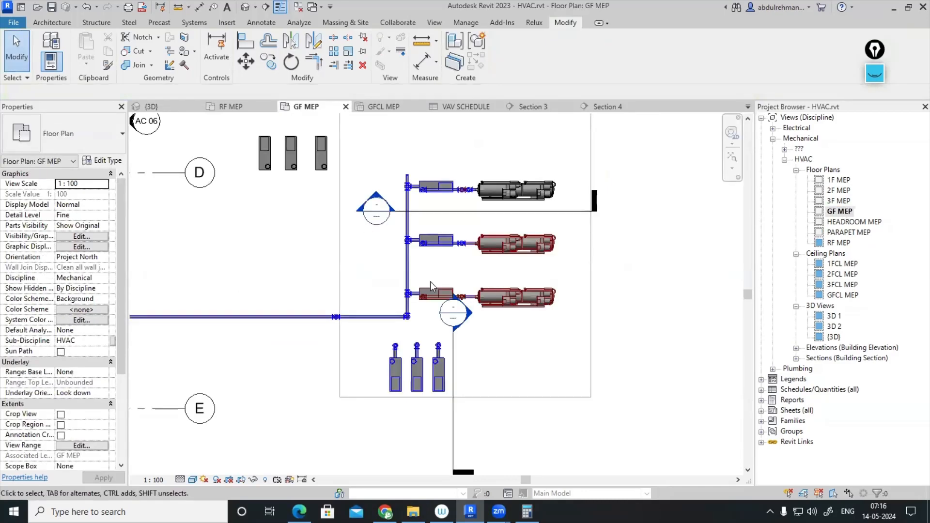
click(457, 366)
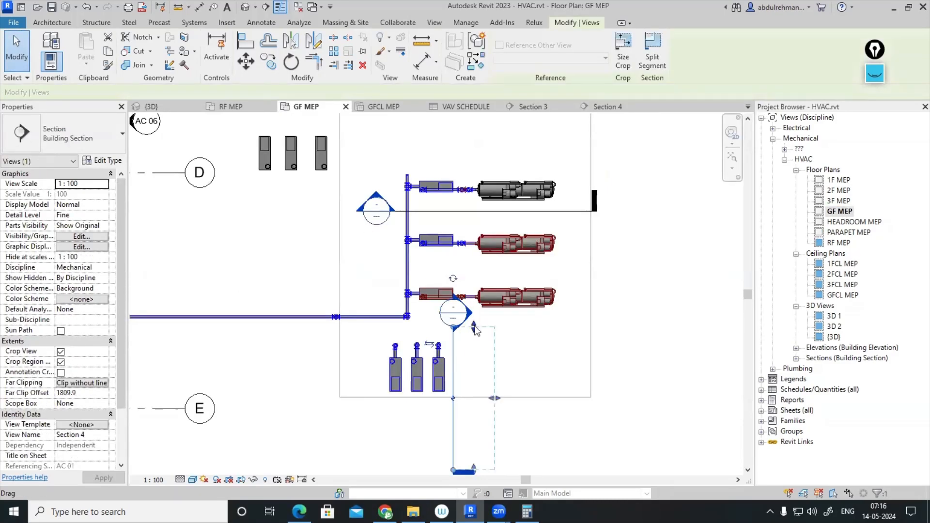
drag(475, 331, 475, 185)
drag(495, 319, 478, 321)
scroll(467, 271, up, 4)
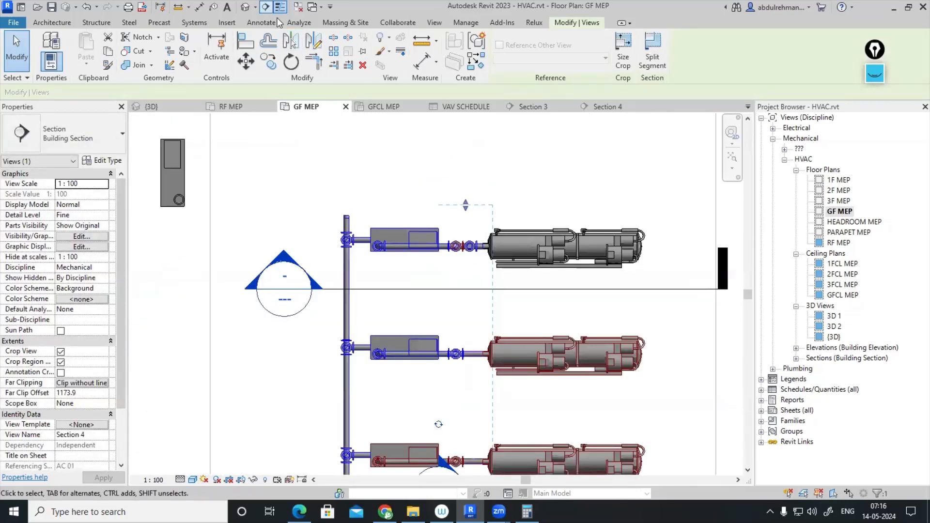
- Create a section across the first chiller's pipes just beside the new riser, reduce its view depth to about 366 mm, and open it
click(265, 7)
scroll(453, 213, up, 3)
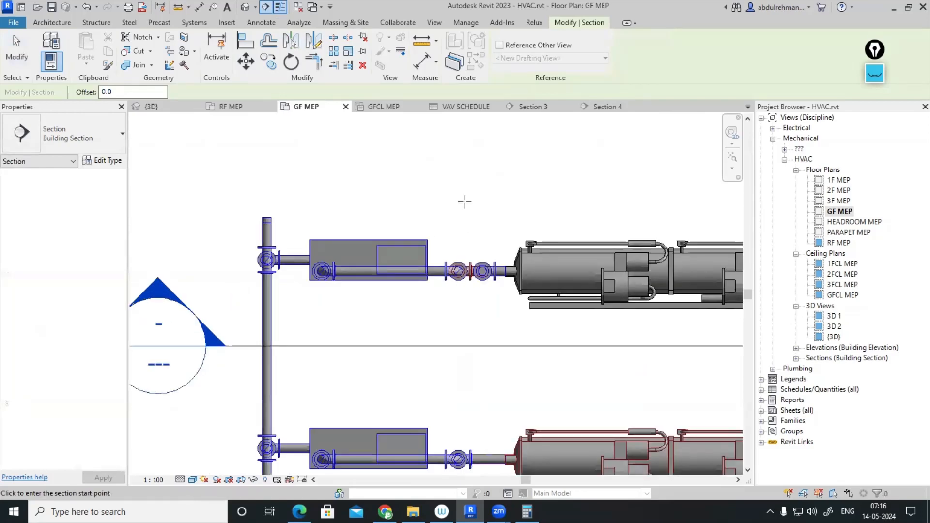
click(464, 202)
click(459, 355)
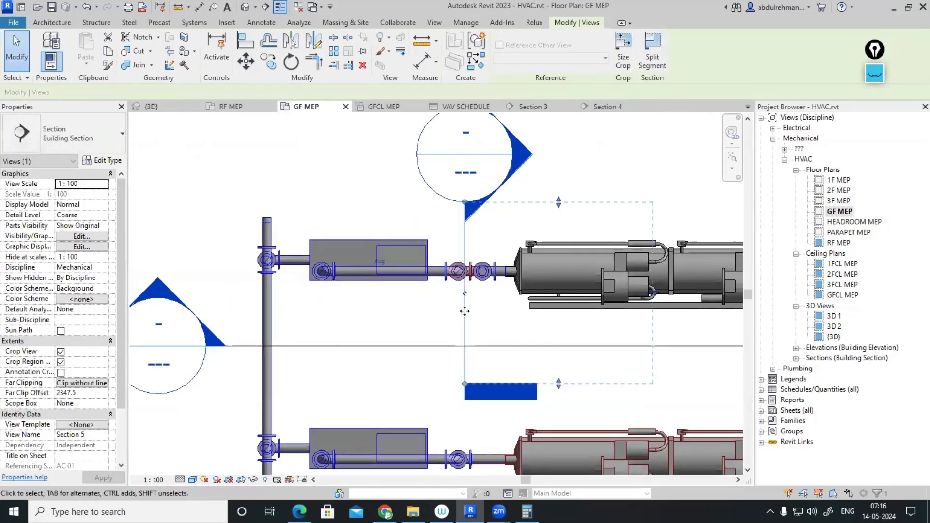
drag(473, 316, 481, 320)
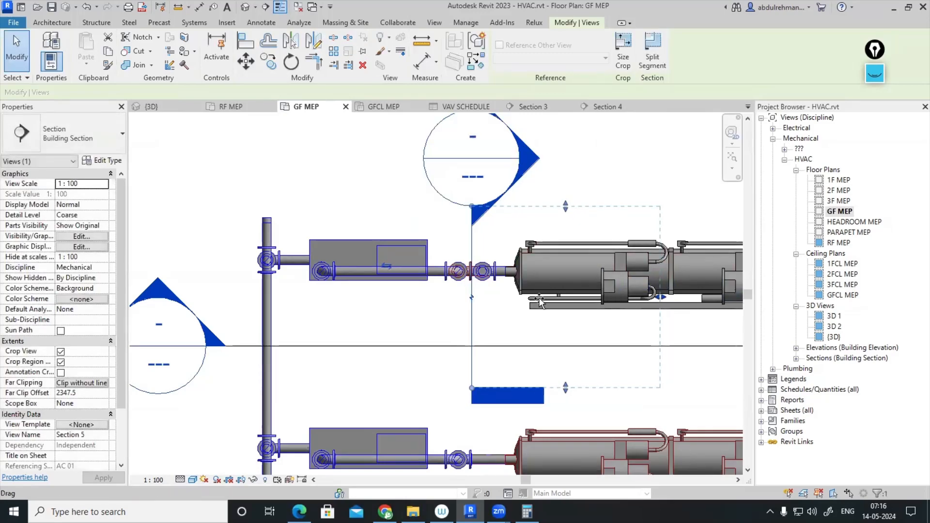
drag(539, 301, 495, 301)
double_click(526, 165)
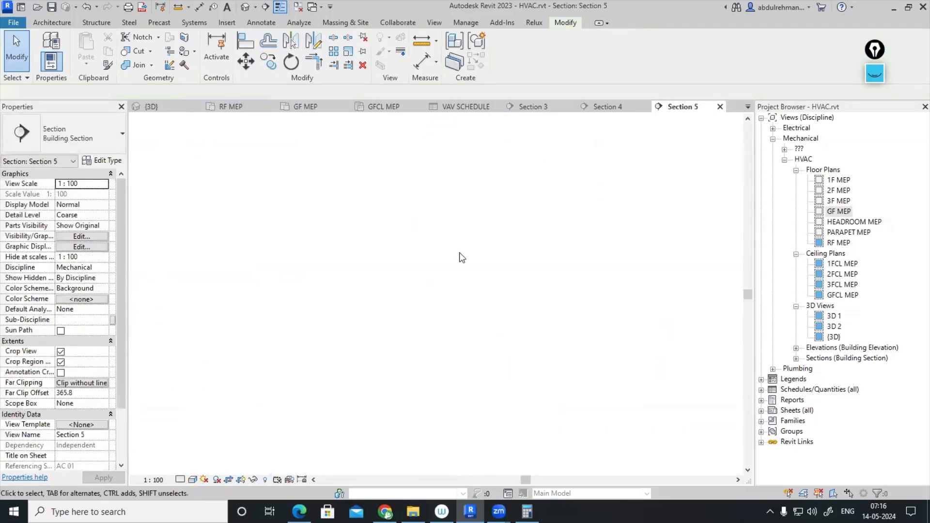
- Set the new section view's detail level to Fine
click(180, 480)
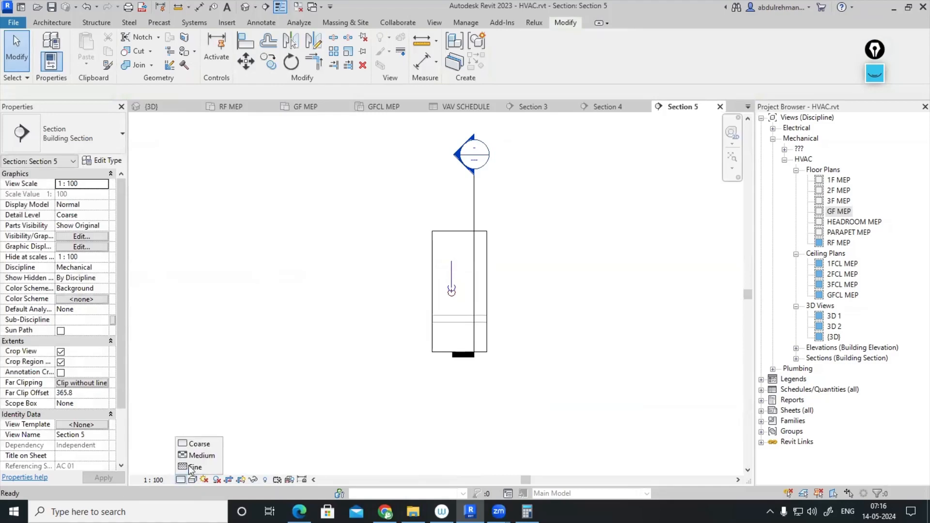
click(197, 466)
scroll(462, 291, up, 1)
scroll(459, 278, up, 2)
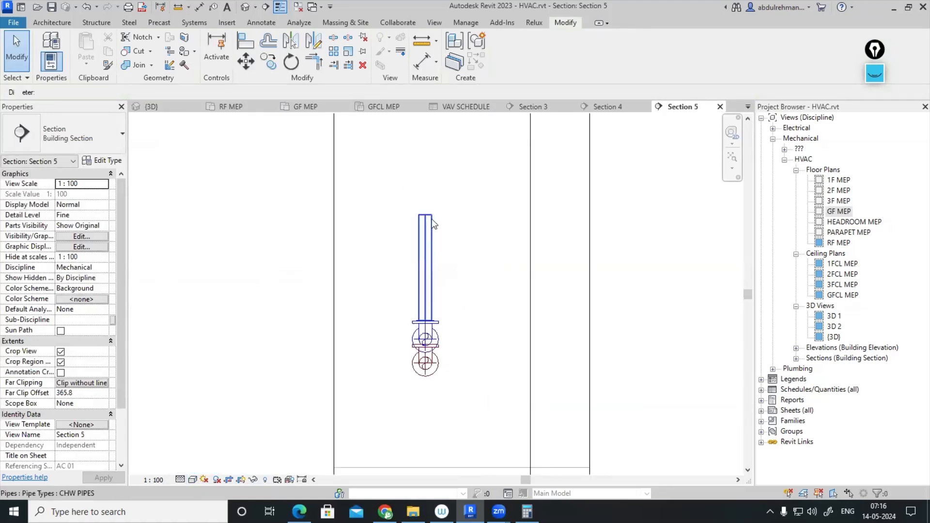
- Draw a horizontal 100 mm CHW pipe from the riser's top at 2231 mm elevation and convert the connecting elbow into a tee
click(422, 248)
right_click(425, 248)
click(462, 227)
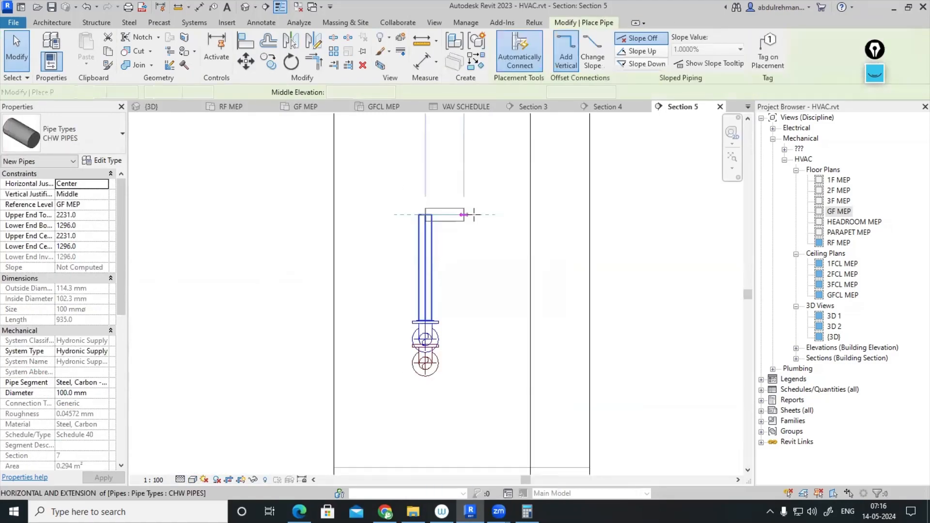
click(565, 215)
key(Escape)
key(Escape)
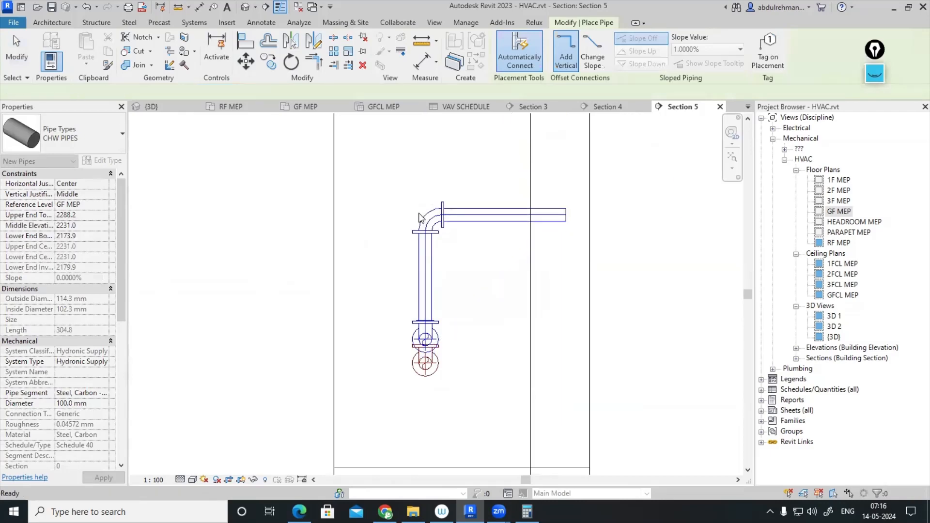
click(427, 222)
click(393, 214)
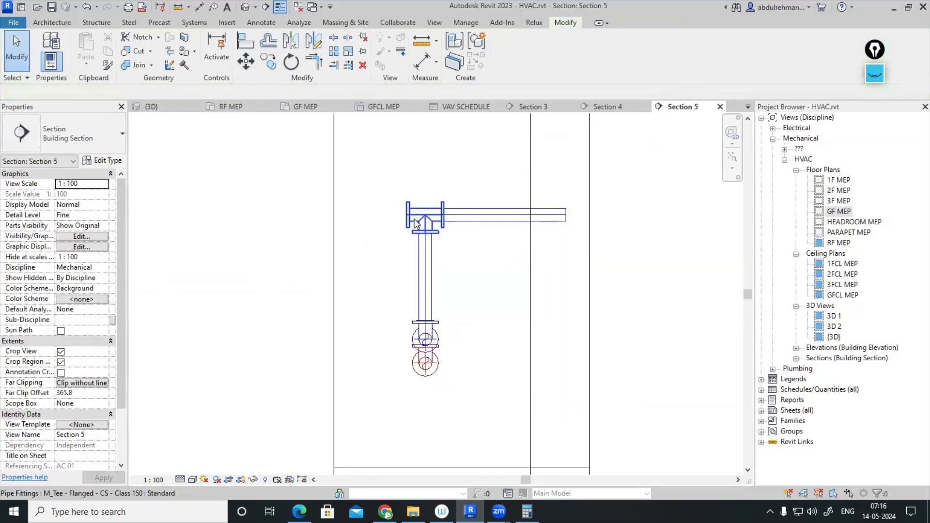
- Draw a 100 mm pipe stub about 260 mm long from the tee's open end and cap the stub
click(407, 216)
right_click(406, 214)
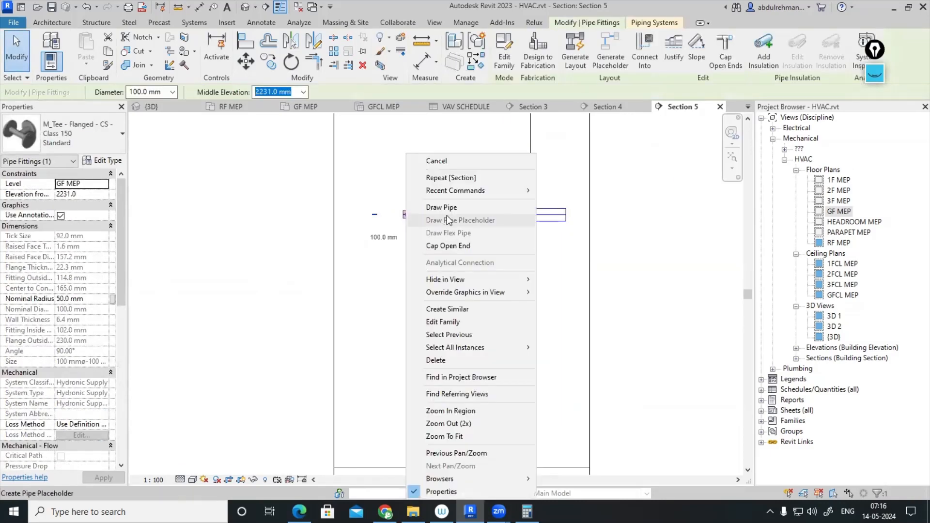
click(448, 207)
click(377, 215)
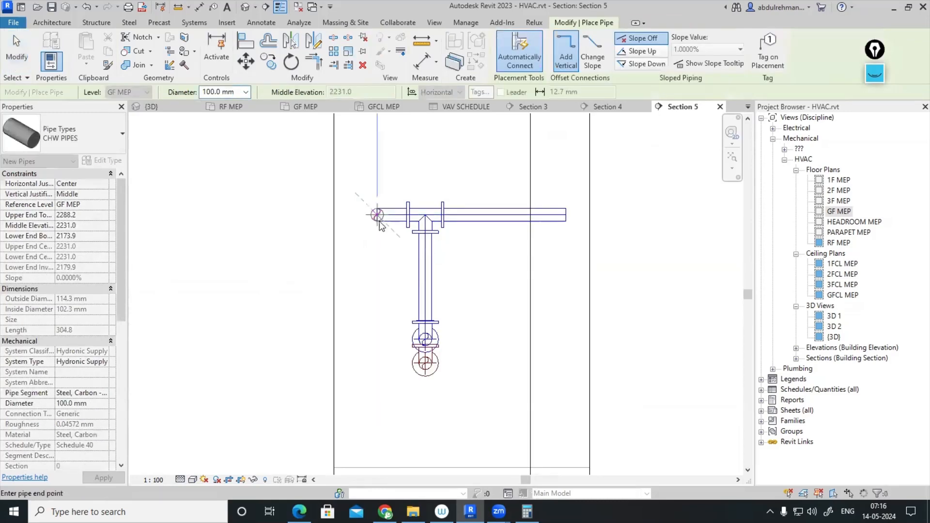
key(Escape)
key(Escape)
click(389, 219)
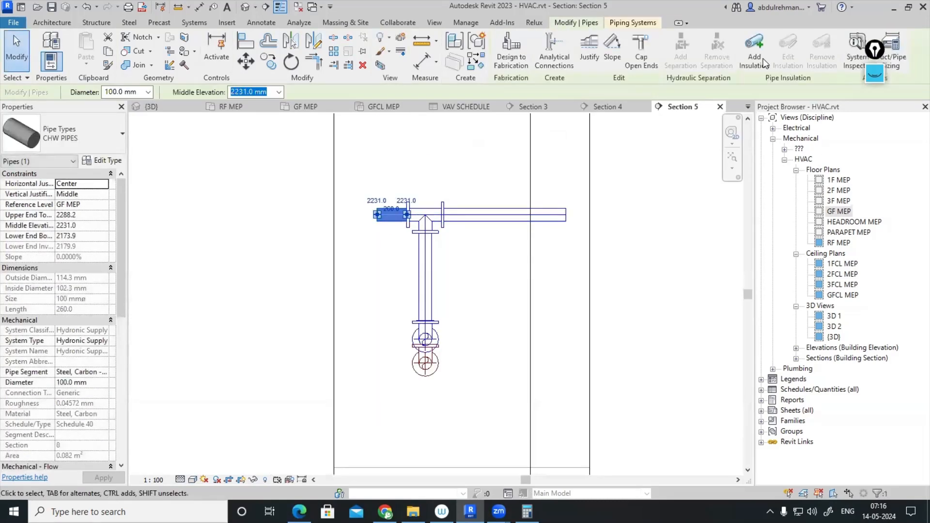
click(642, 68)
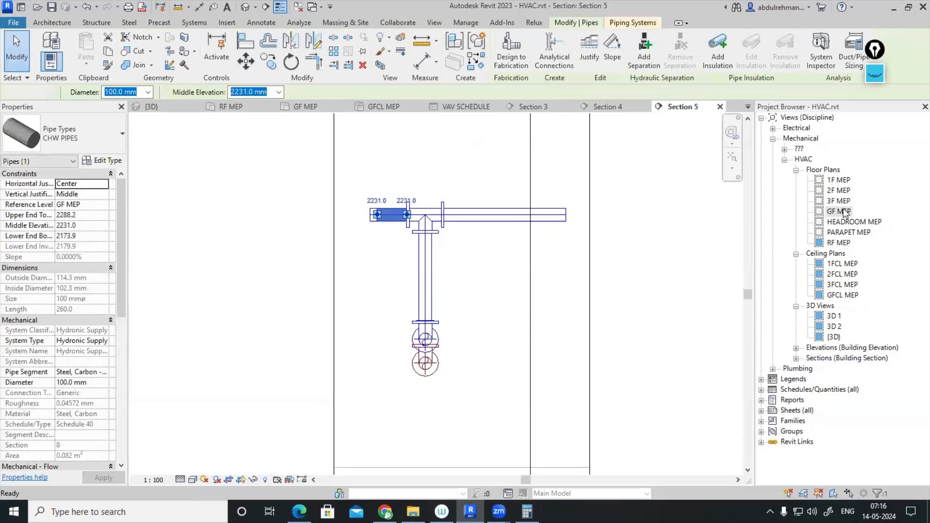
- Return to the GF MEP plan and select the Section 3 line between the first and middle chillers
double_click(842, 214)
scroll(453, 282, down, 3)
scroll(496, 301, down, 1)
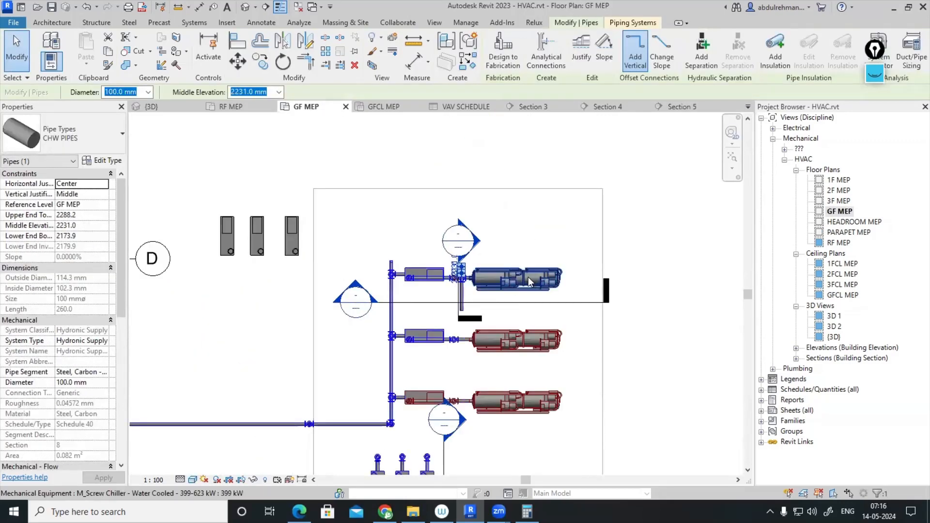
scroll(490, 327, up, 3)
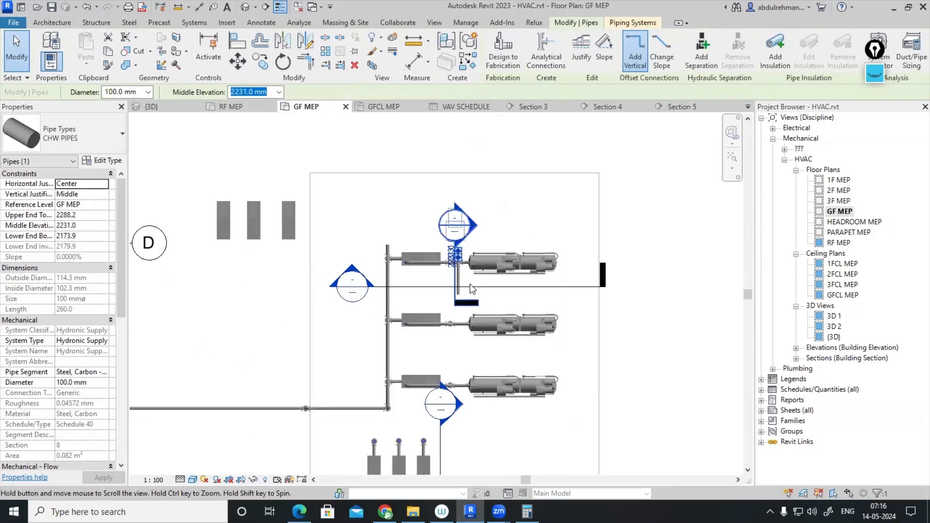
scroll(396, 260, down, 1)
click(391, 234)
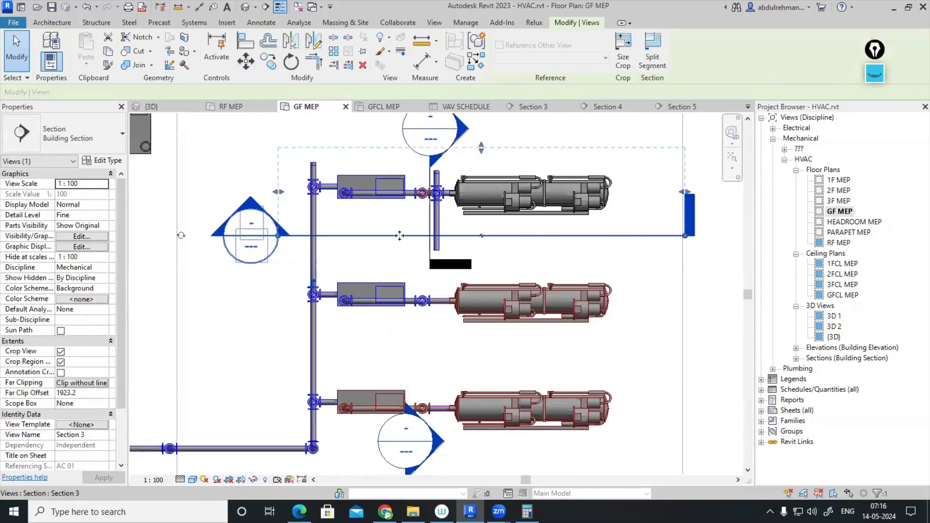